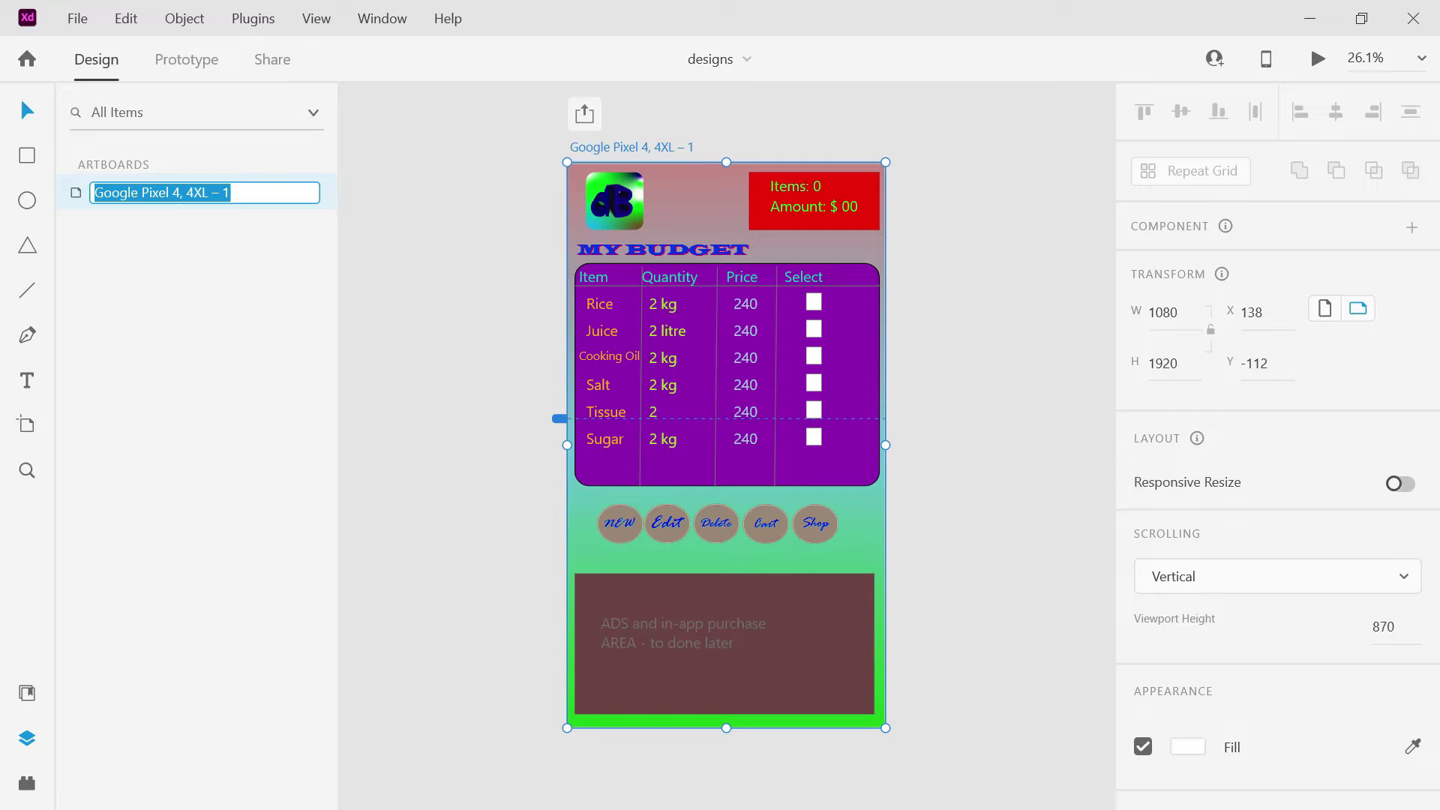
Rename the budget artboard to "Main screen" and duplicate it.
{"action": "type", "text": "Main screen"}
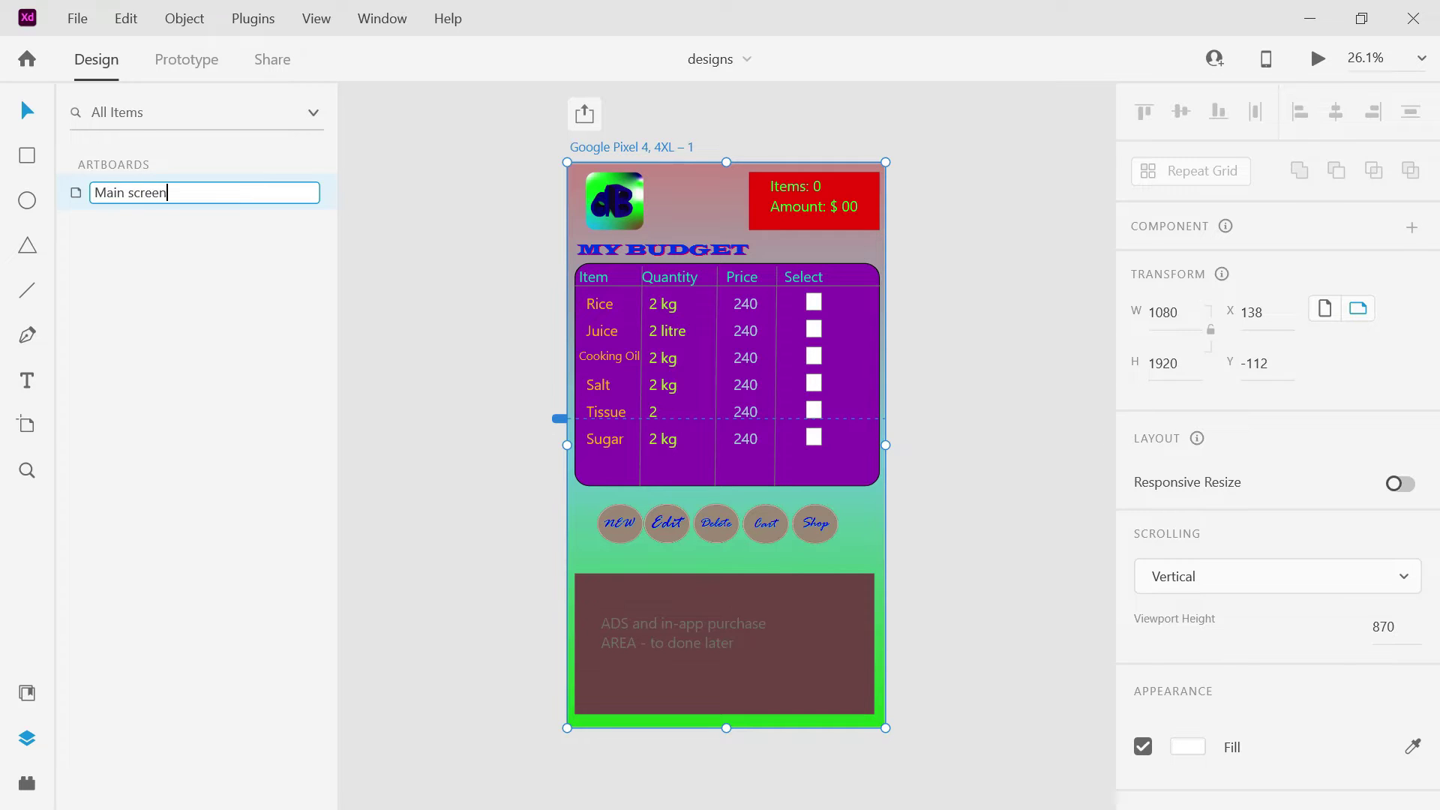
{"action": "key", "text": "Return"}
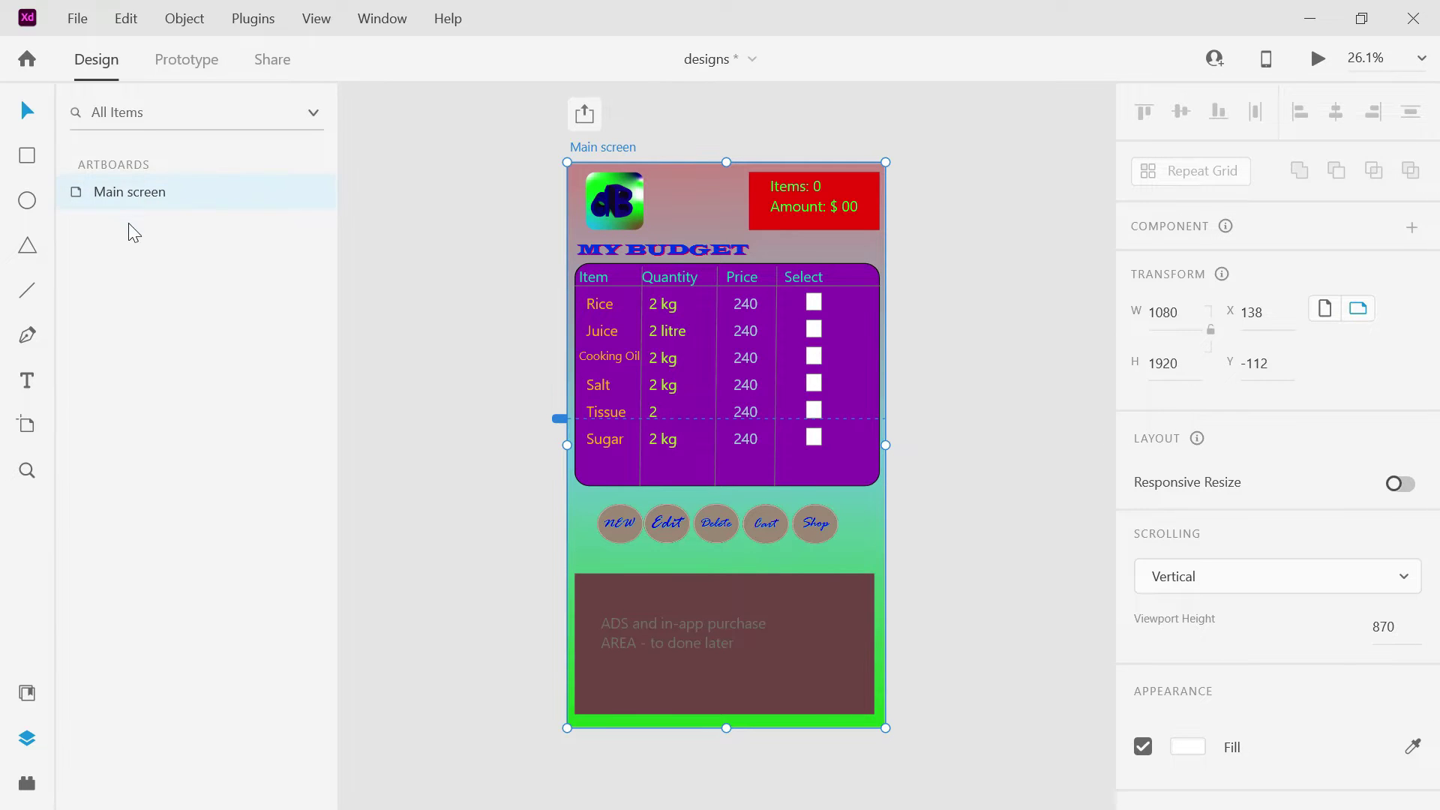
{"action": "left_click", "coordinate": [132, 246]}
{"action": "right_click", "coordinate": [143, 204]}
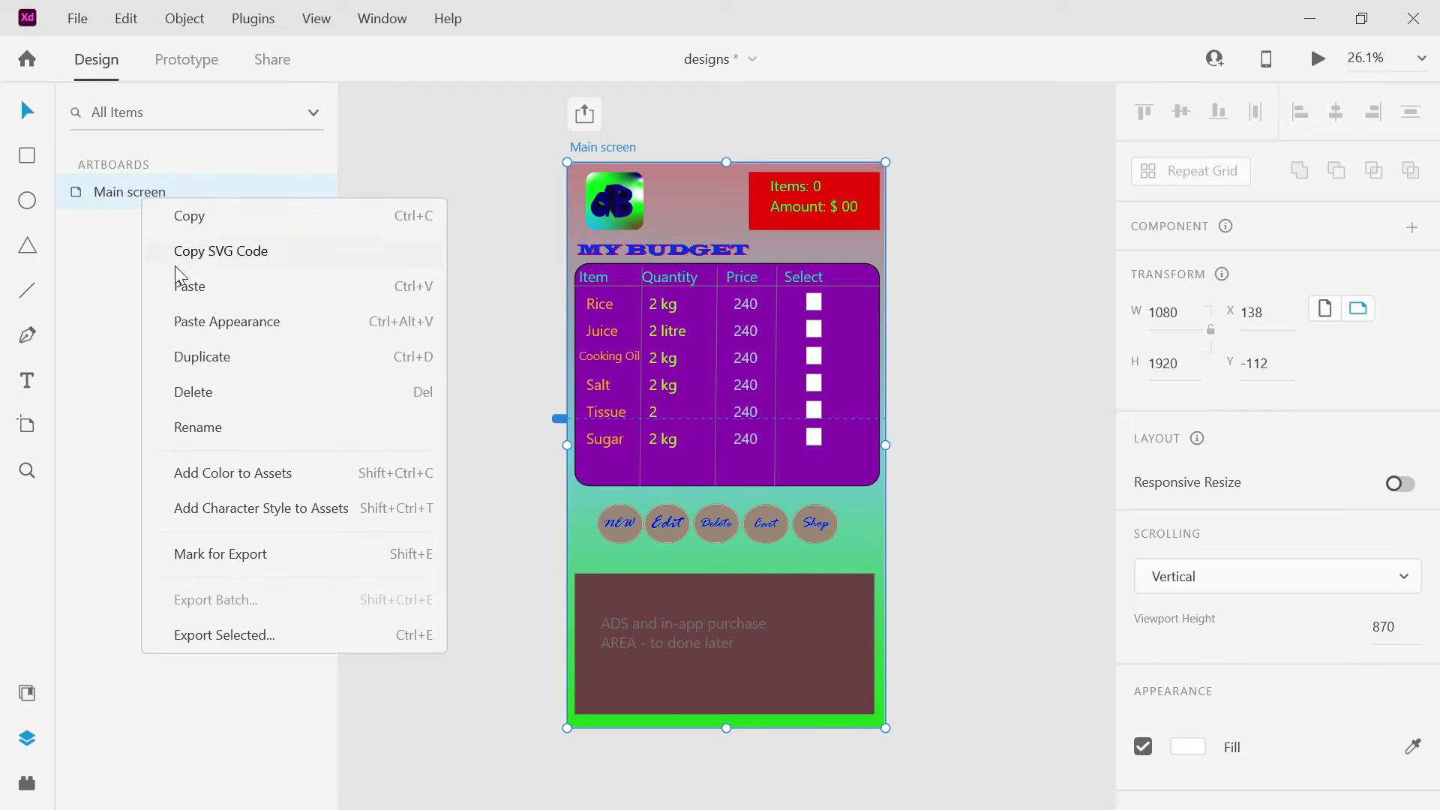
{"action": "left_click", "coordinate": [202, 358]}
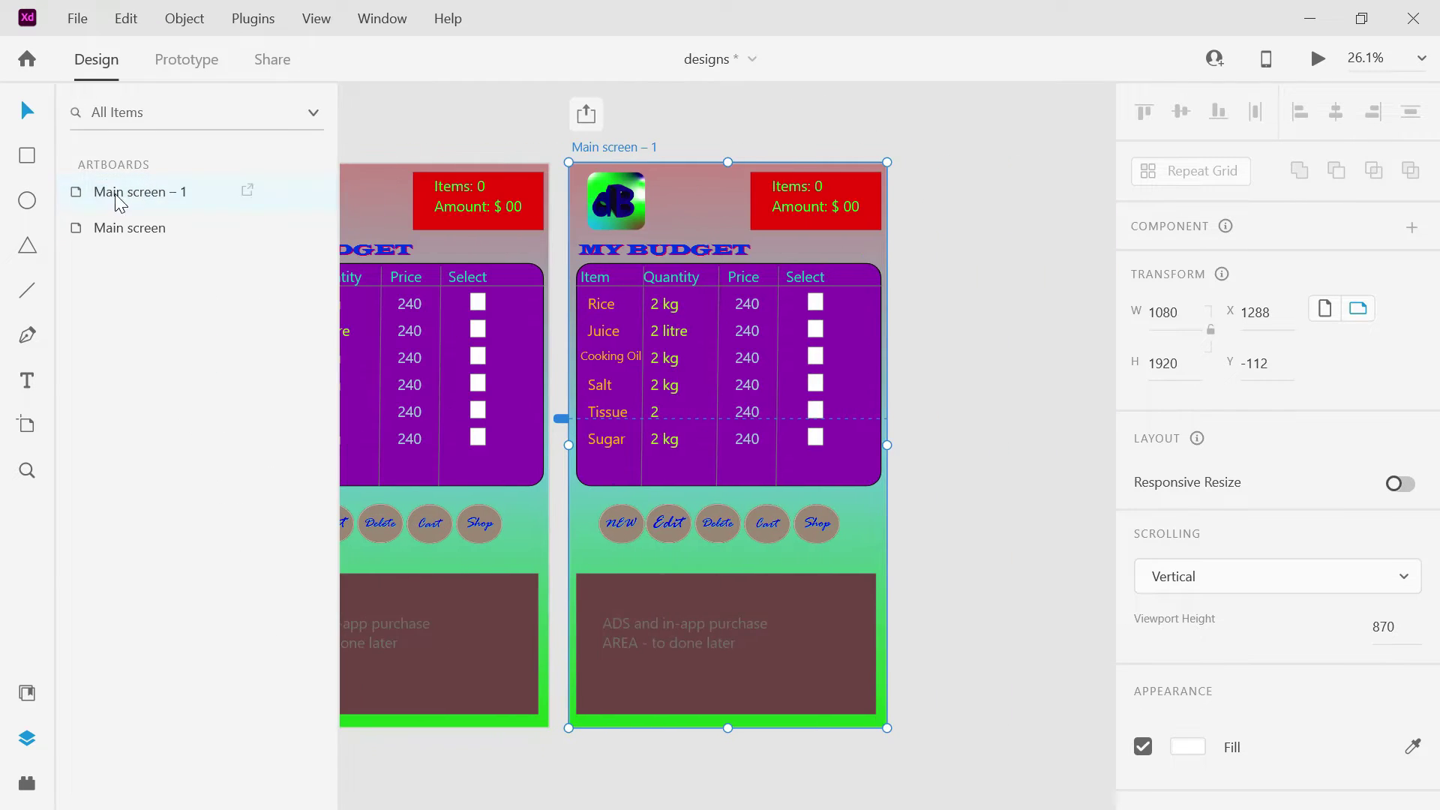
Place the duplicated artboard below Main screen in the layer order and rename it "New screen".
{"action": "left_click_drag", "start_coordinate": [120, 204], "coordinate": [122, 250]}
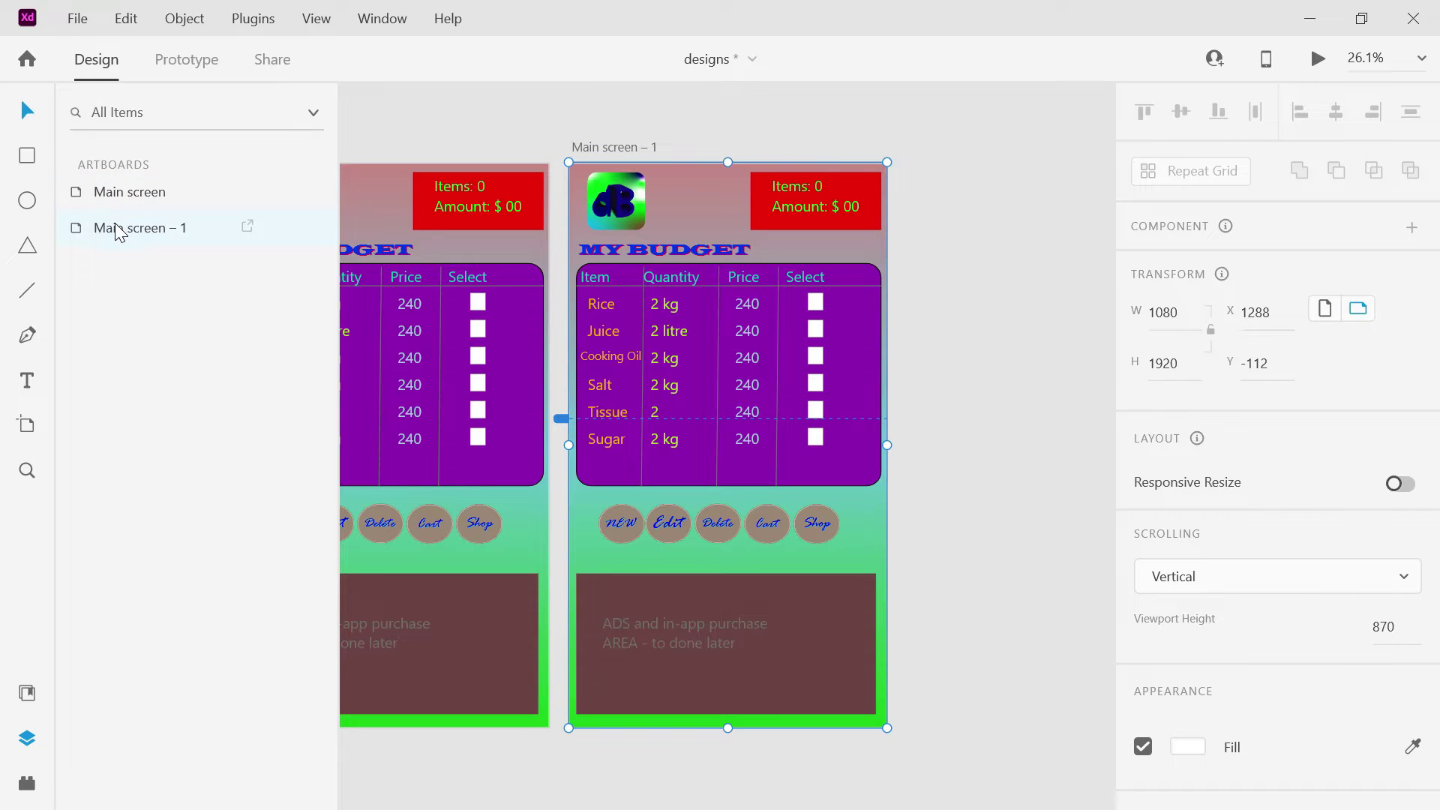
{"action": "double_click", "coordinate": [117, 232]}
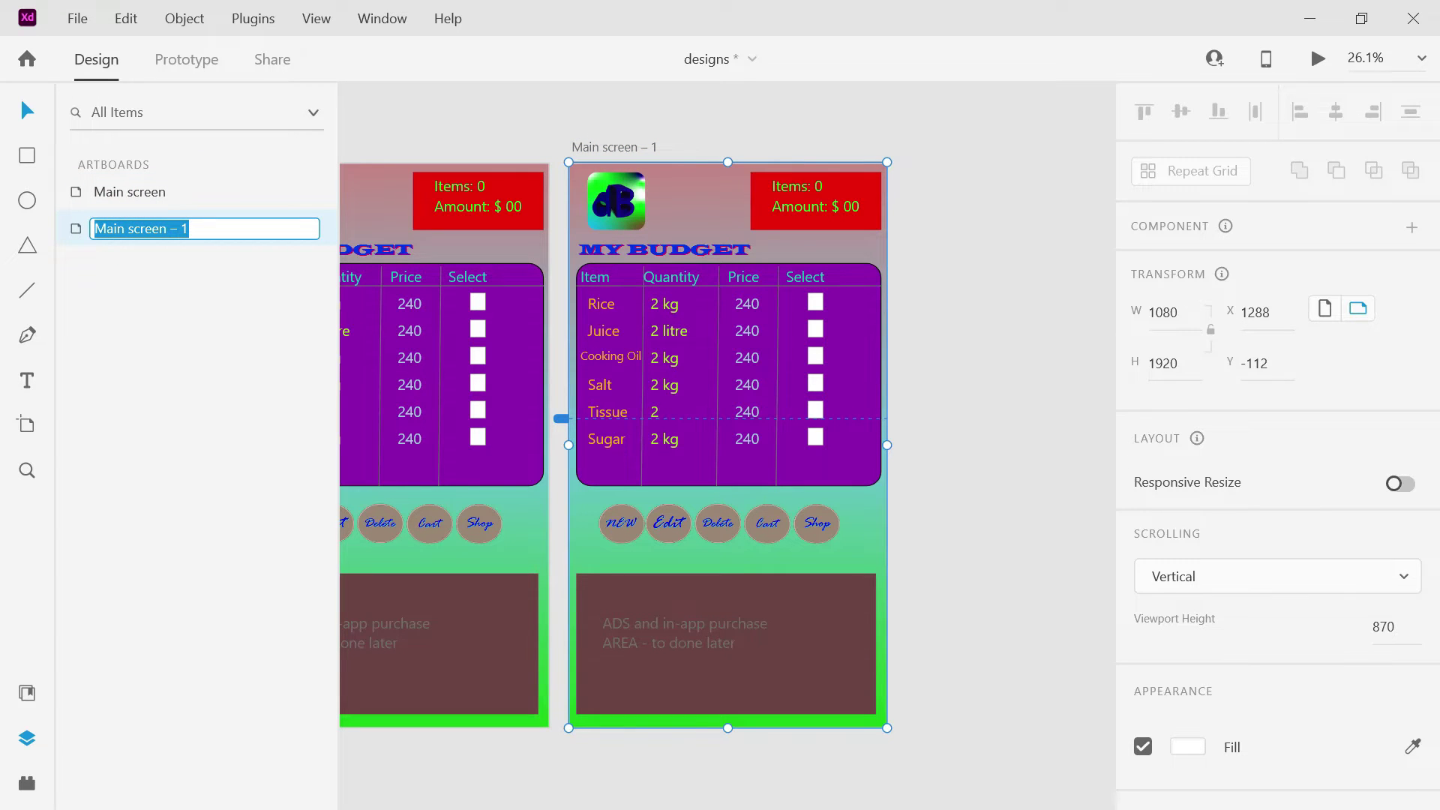
{"action": "type", "text": "New scree"}
{"action": "key", "text": "Return"}
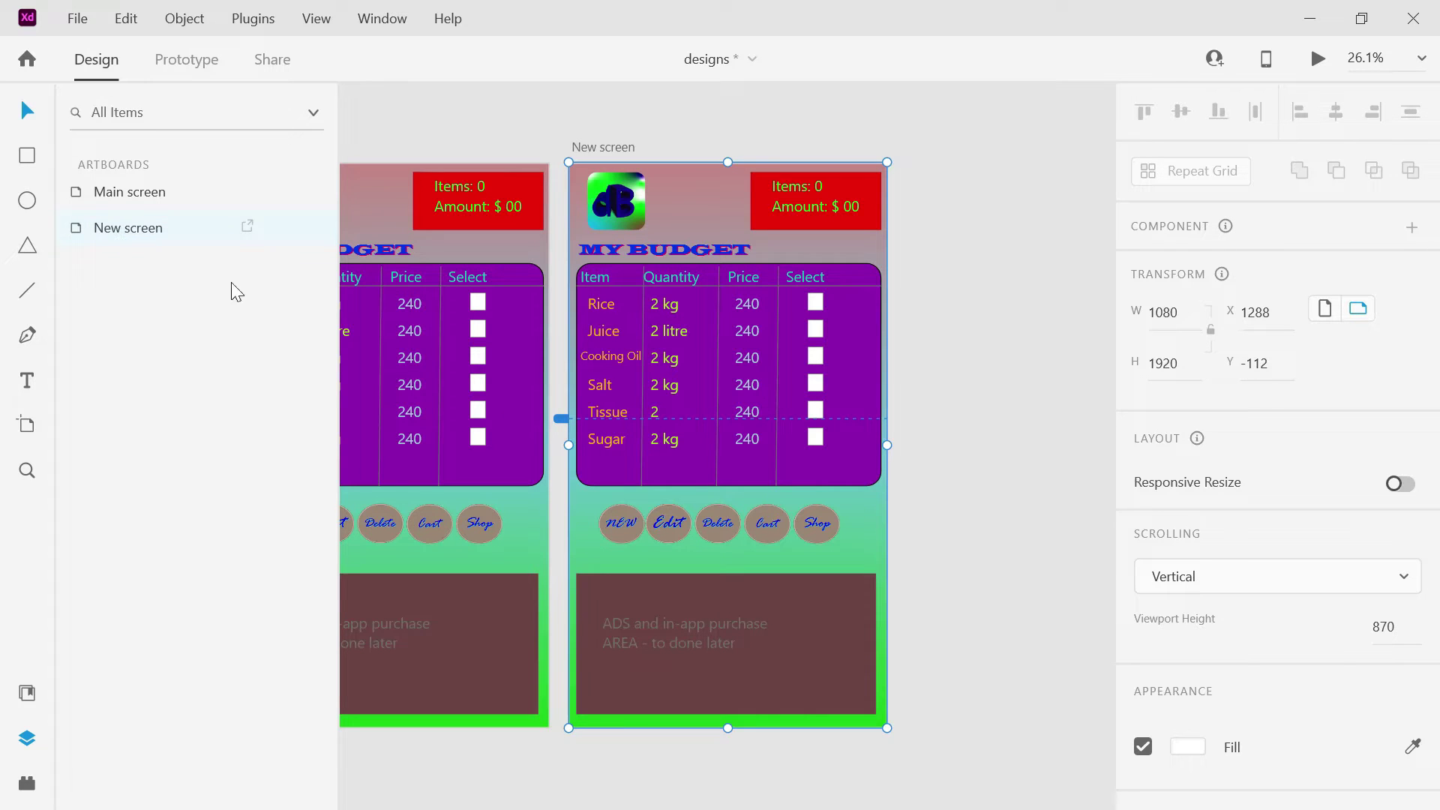
Delete the purple table and the shopping items group from the New screen artboard.
{"action": "left_click", "coordinate": [763, 274]}
{"action": "key", "text": "Delete"}
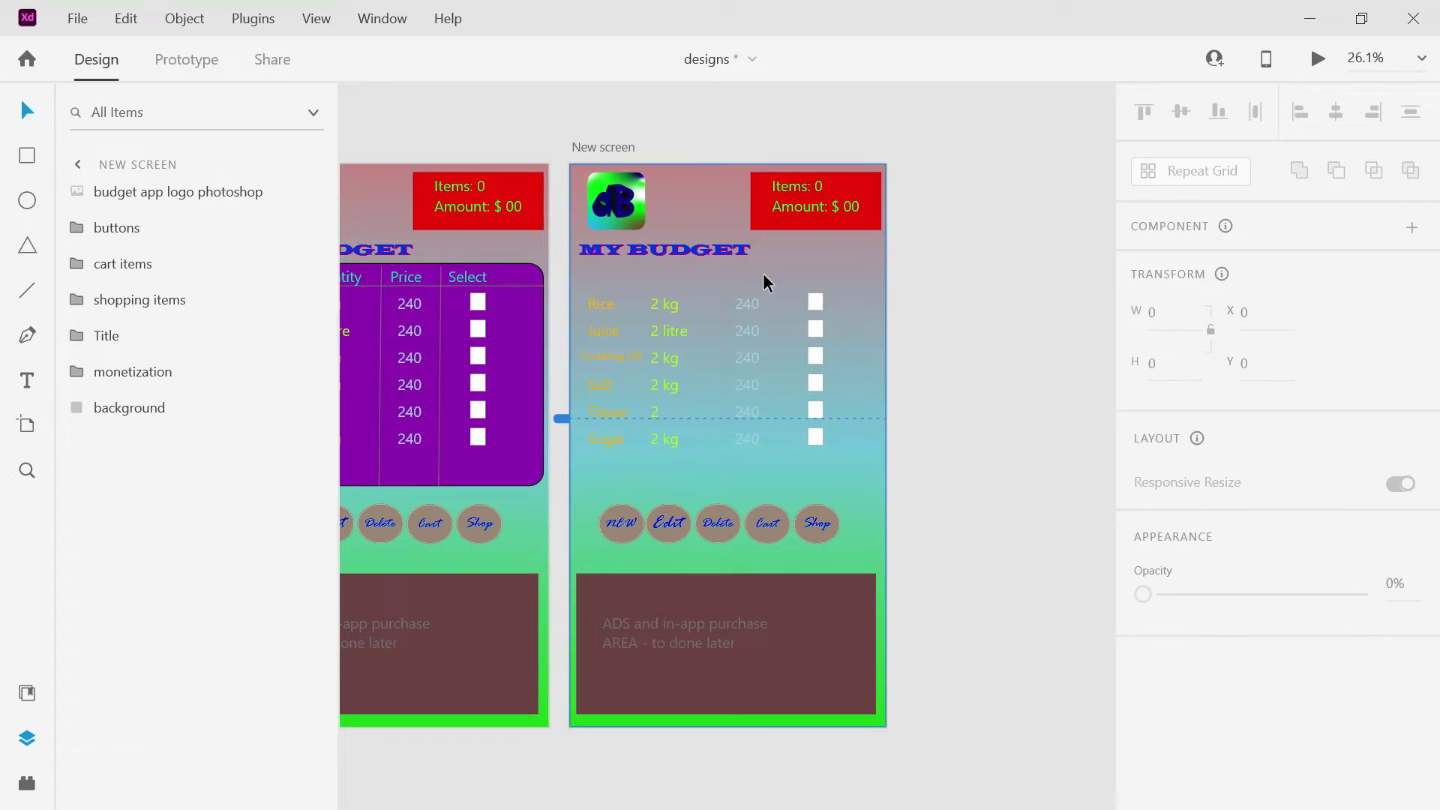
{"action": "left_click", "coordinate": [618, 297]}
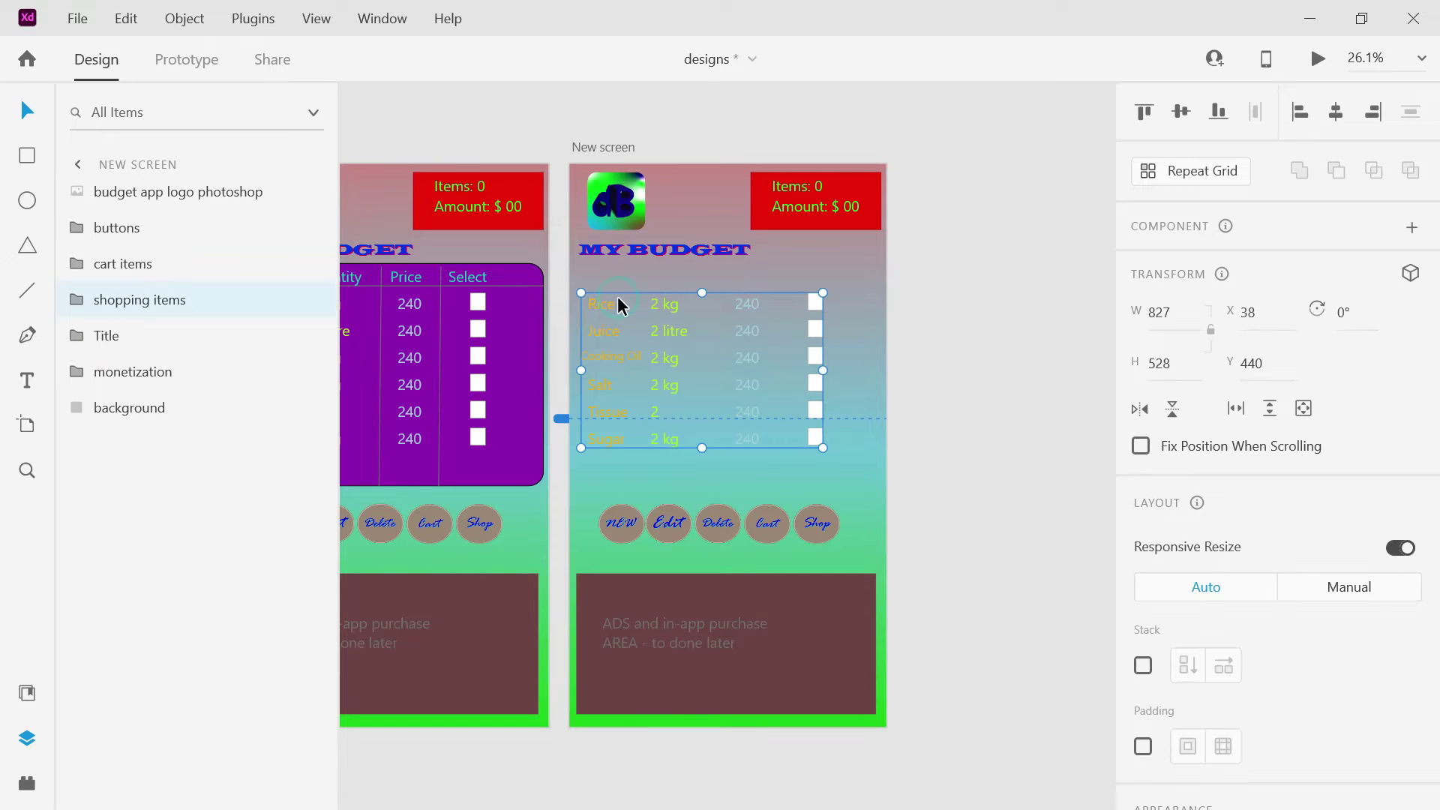
{"action": "key", "text": "Delete"}
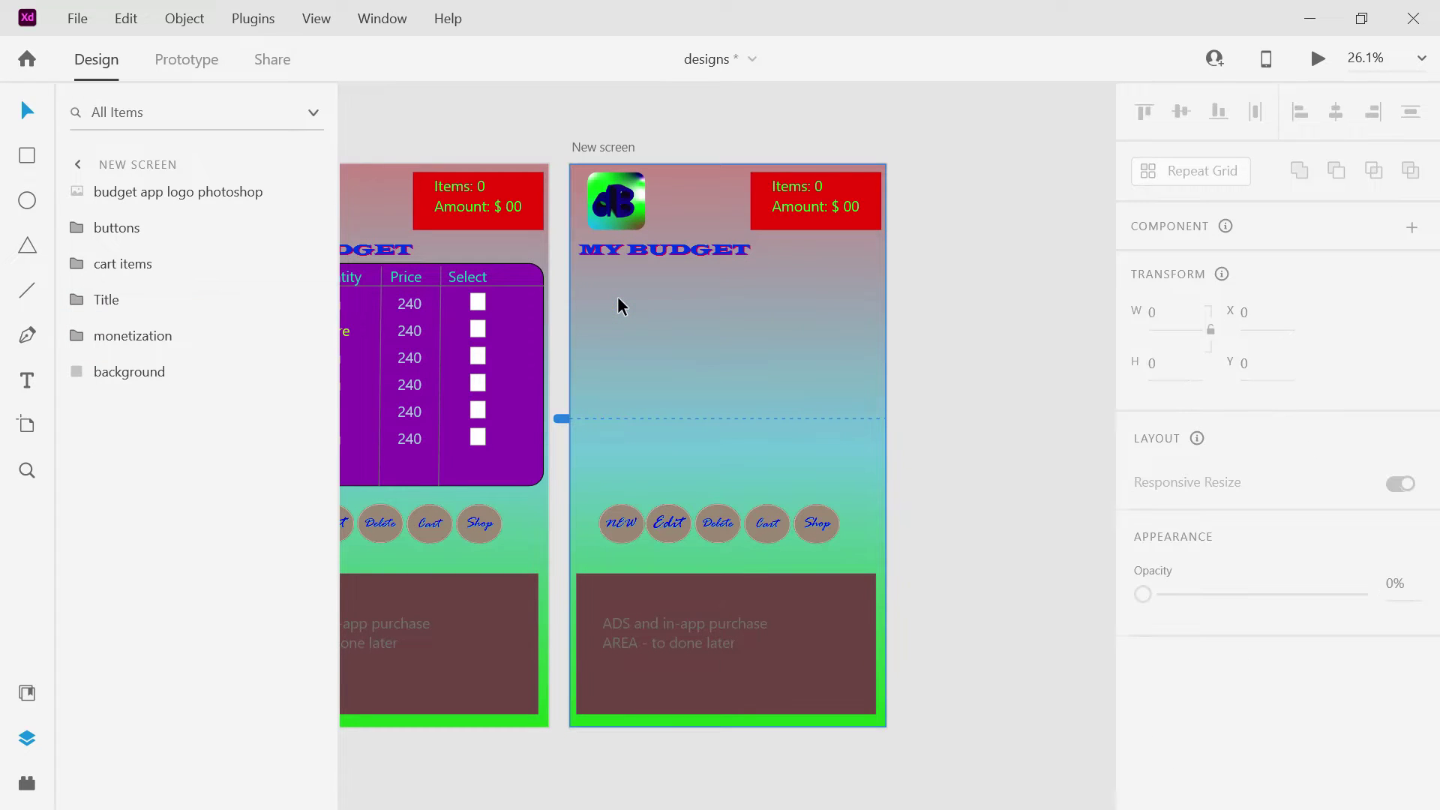
Delete the Shop, Cart and Delete buttons from the buttons group on New screen.
{"action": "left_click", "coordinate": [667, 528]}
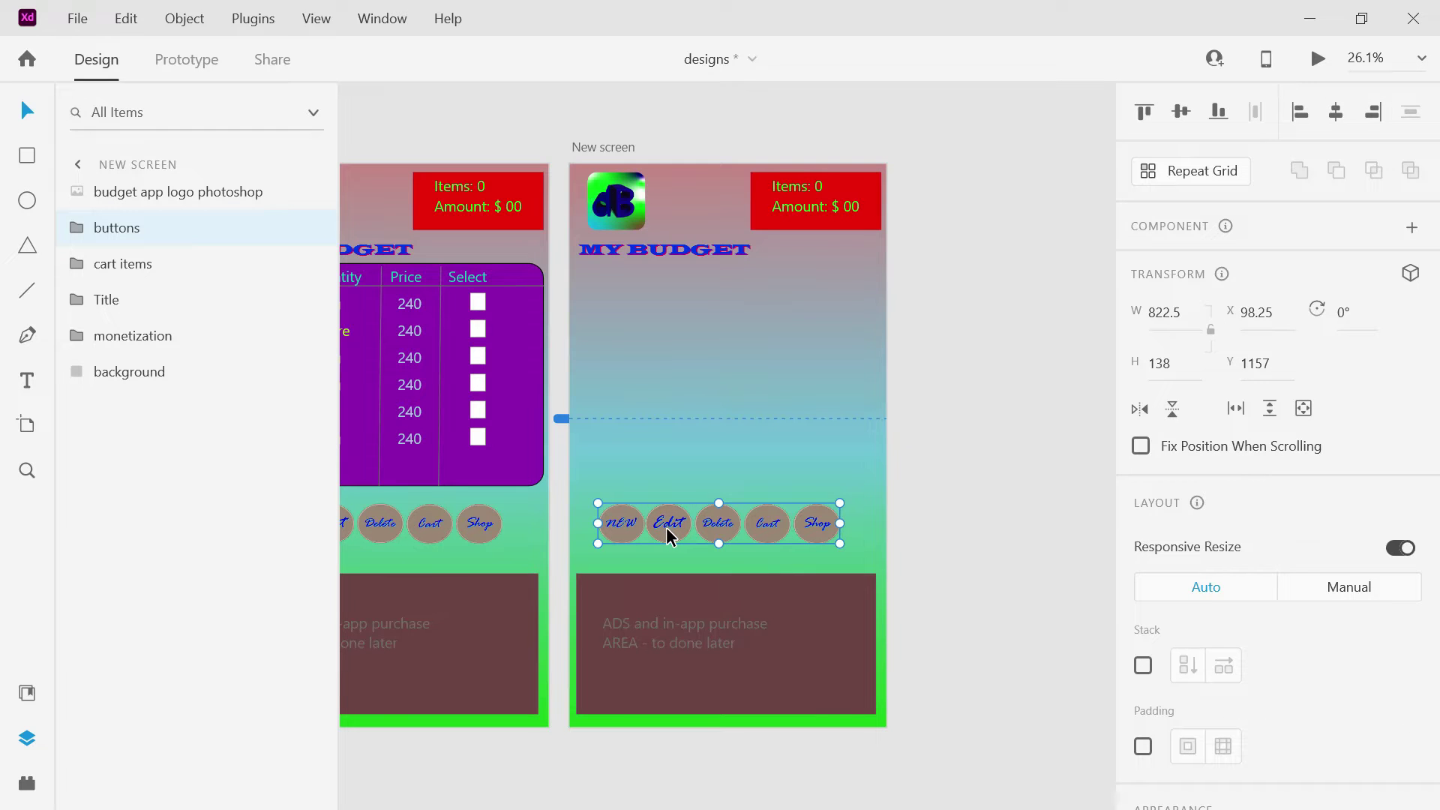
{"action": "double_click", "coordinate": [825, 528]}
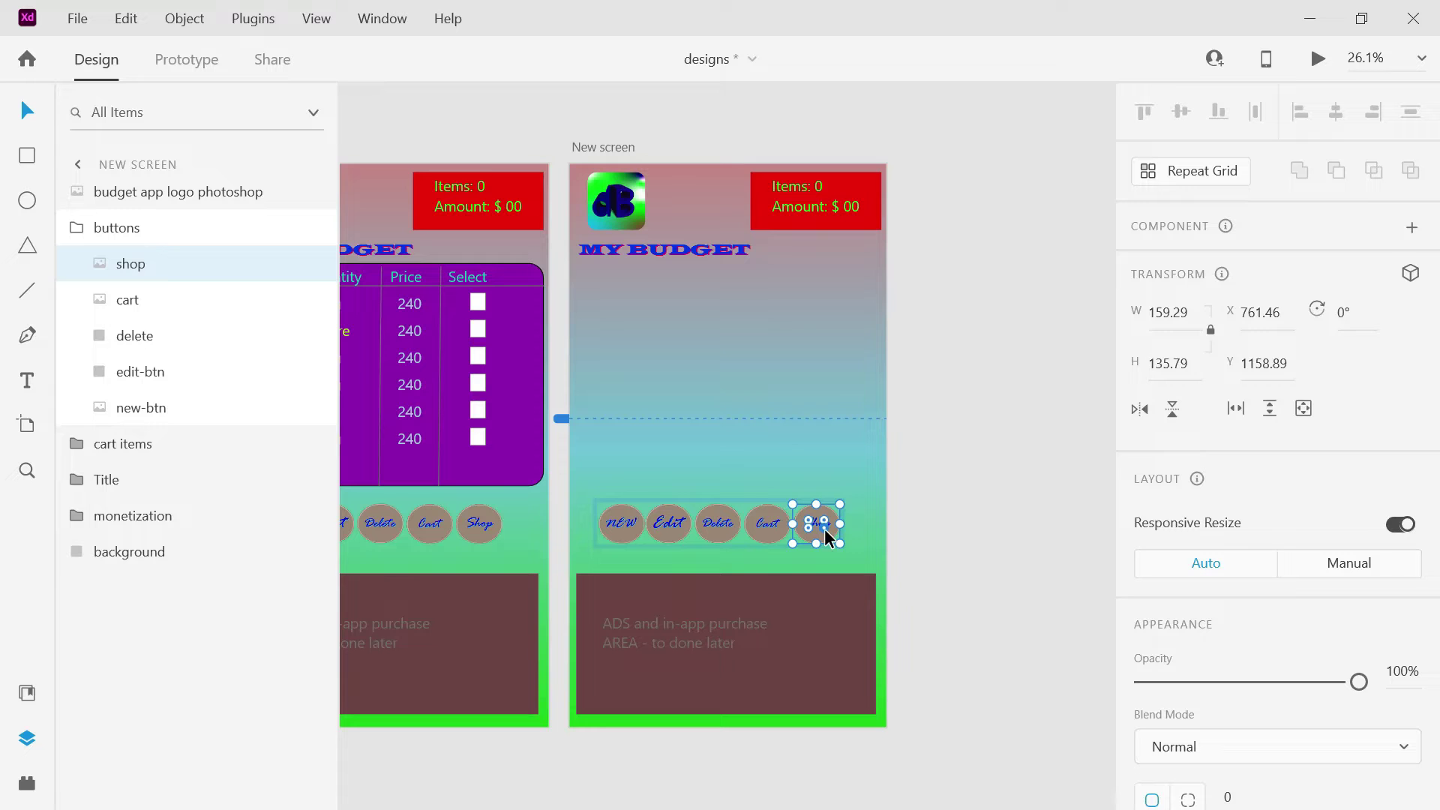
{"action": "key", "text": "Delete"}
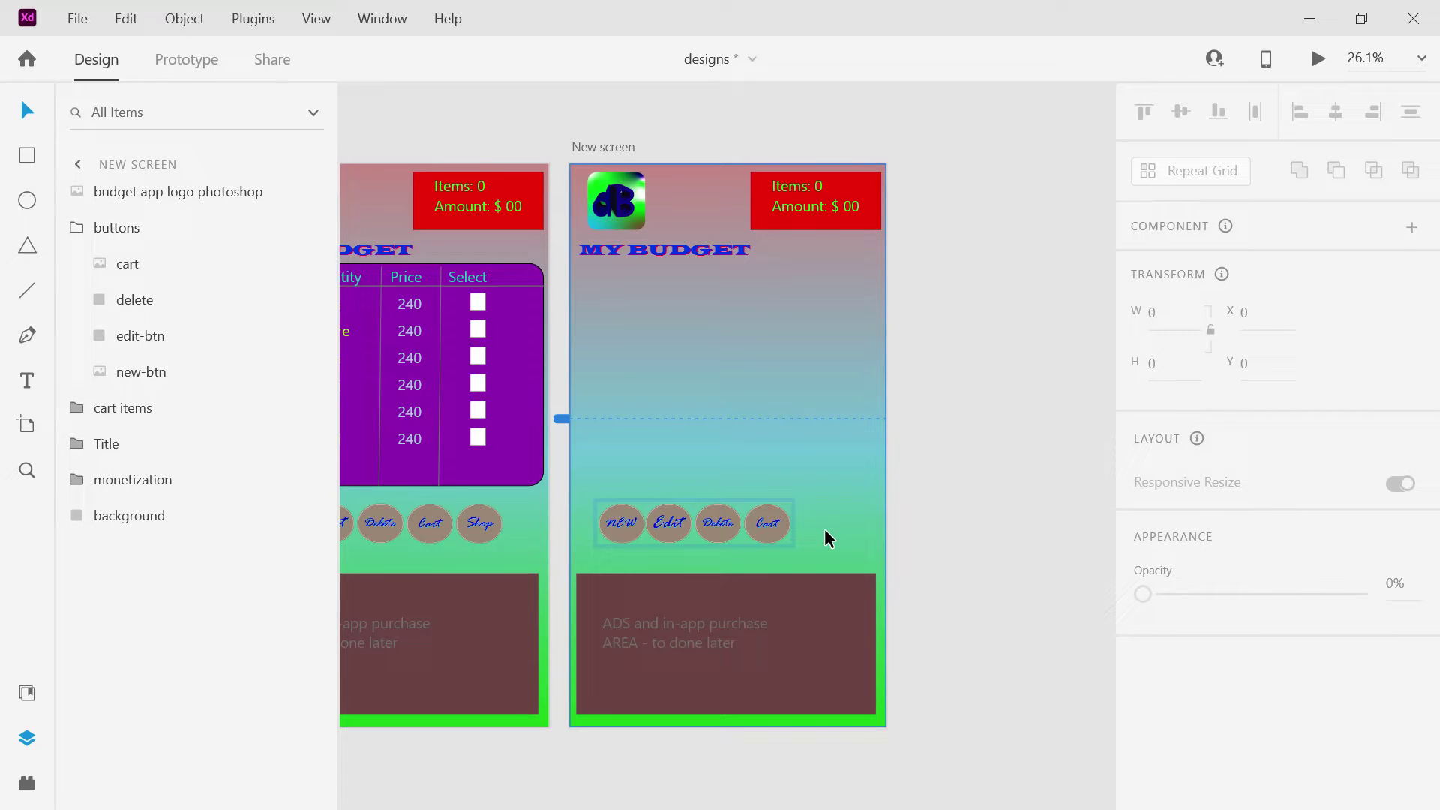
{"action": "left_click", "coordinate": [776, 529]}
{"action": "key", "text": "Delete"}
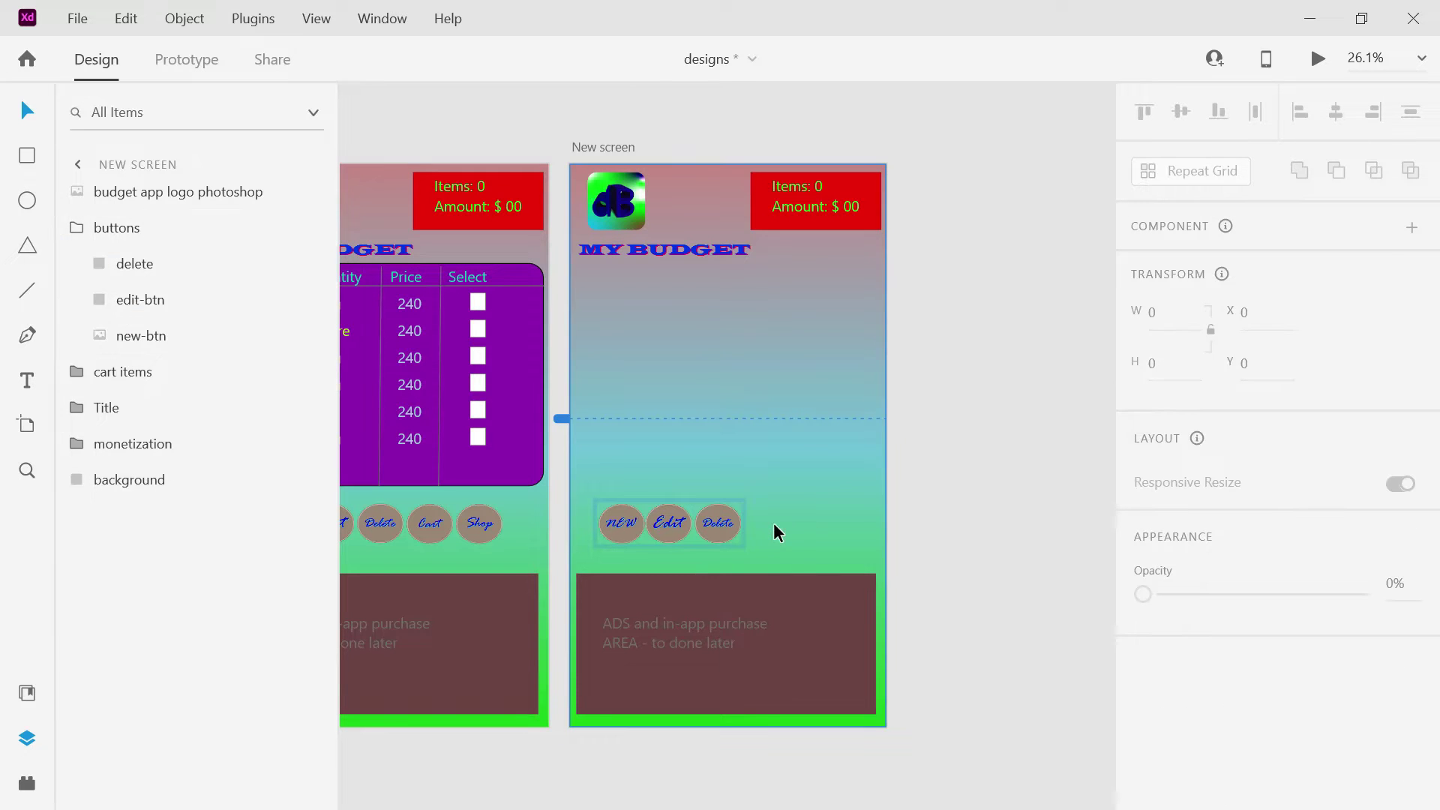
{"action": "left_click", "coordinate": [716, 522]}
{"action": "key", "text": "Delete"}
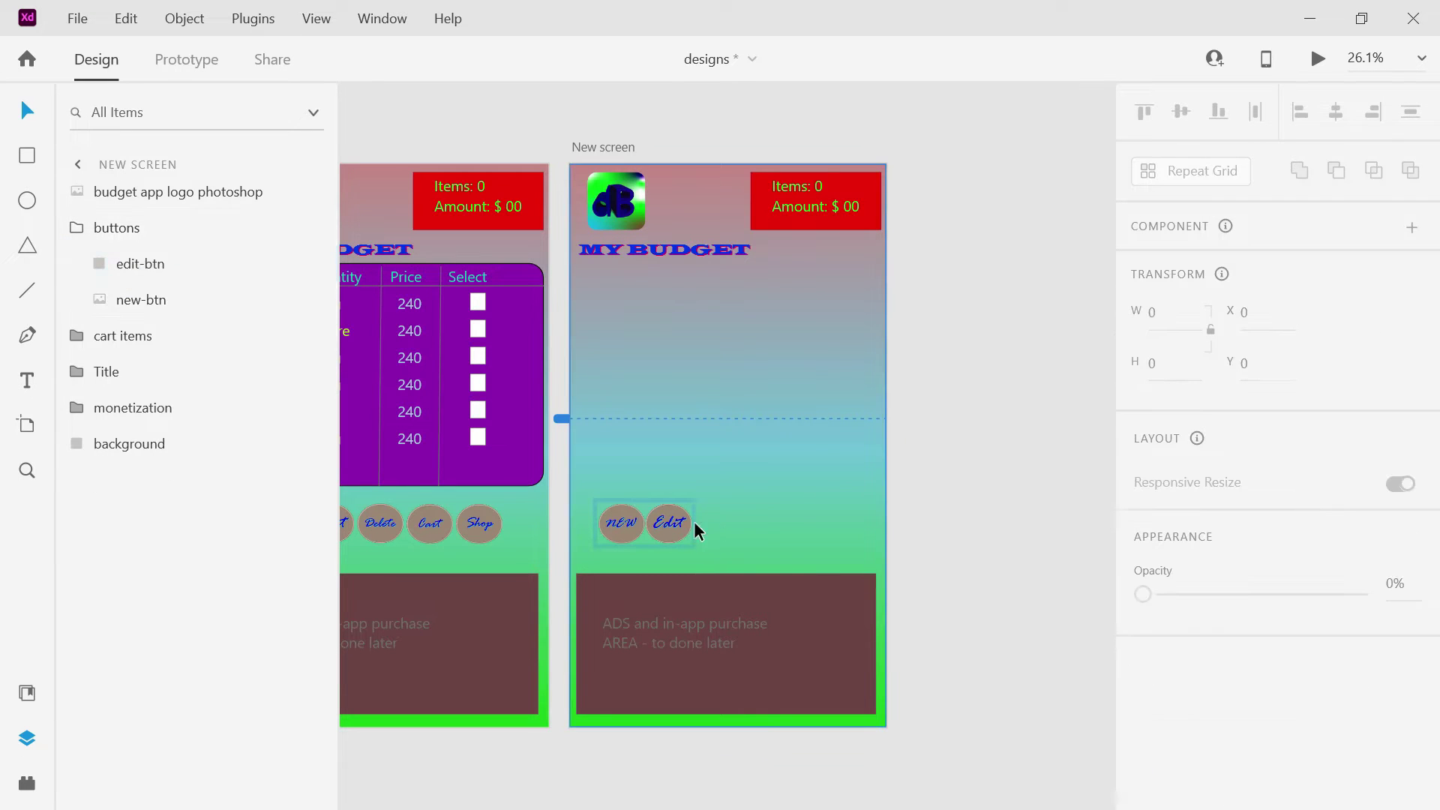
Move the NEW and Edit buttons together to the middle of their row and delete the red Items and Amount box on New screen.
{"action": "left_click", "coordinate": [629, 523]}
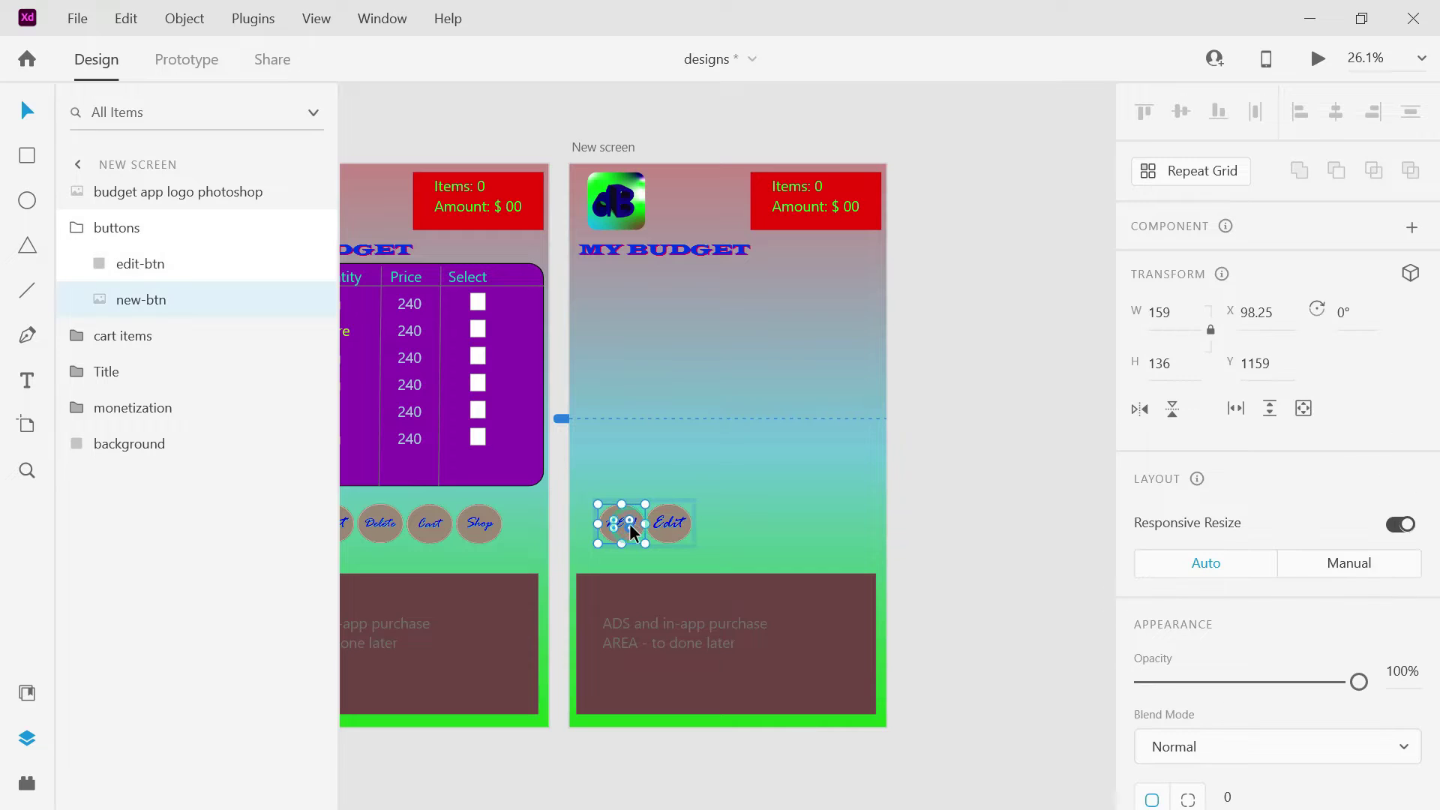
{"action": "left_click", "coordinate": [669, 527], "text": "shift"}
{"action": "left_click_drag", "start_coordinate": [669, 528], "coordinate": [753, 530]}
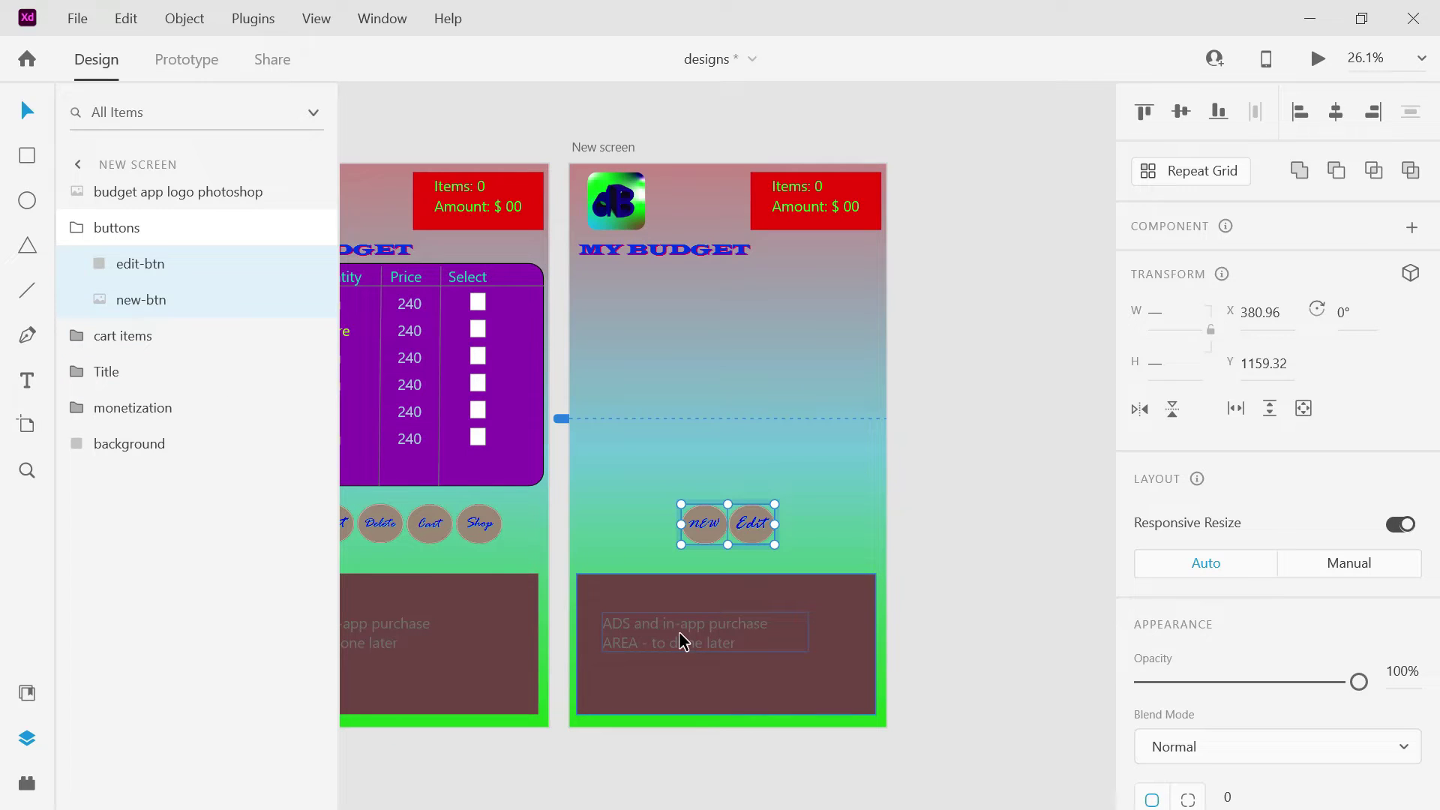
{"action": "left_click", "coordinate": [852, 209]}
{"action": "key", "text": "Delete"}
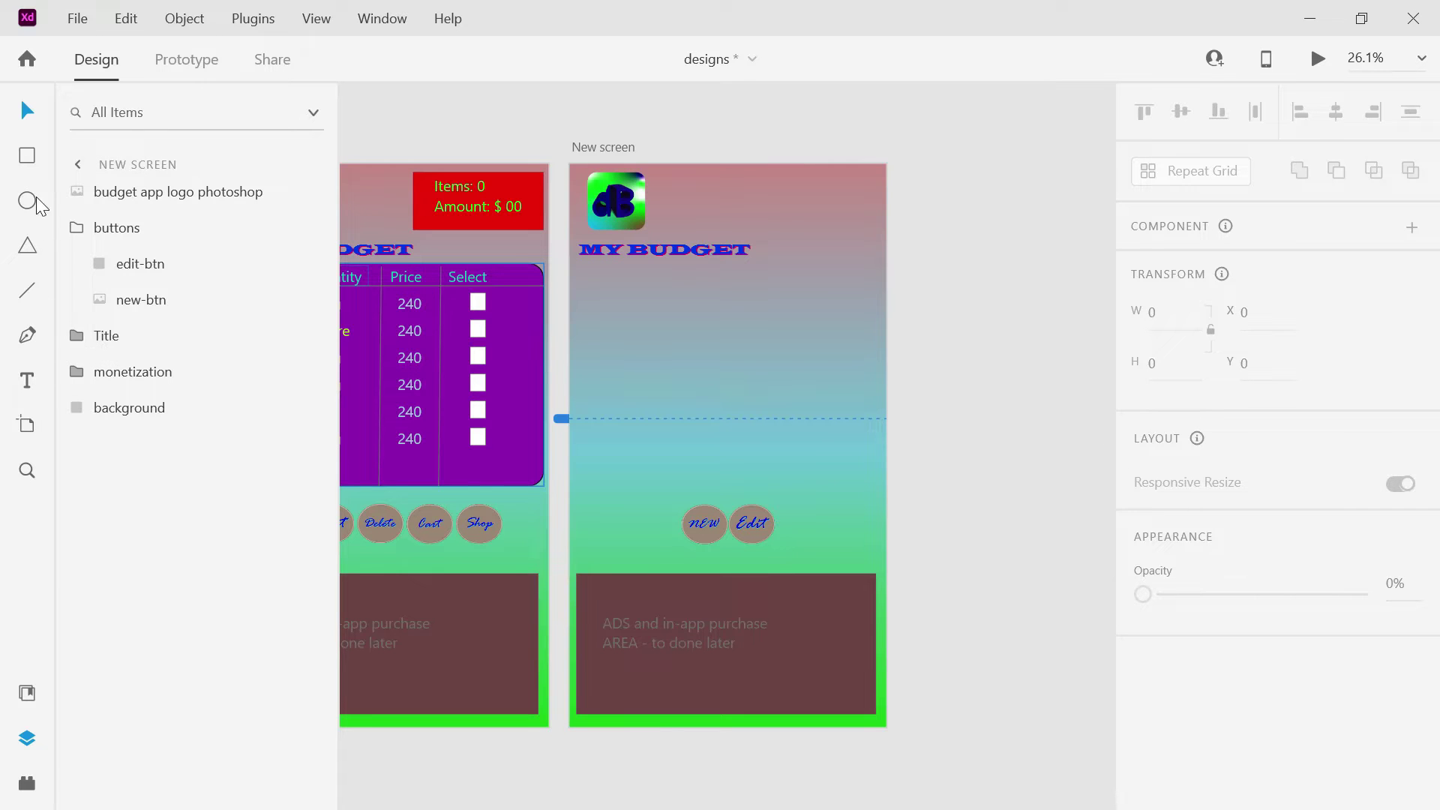
Draw a rectangle about 980 by 744 between the MY BUDGET title and the buttons on New screen.
{"action": "left_click", "coordinate": [27, 155]}
{"action": "mouse_move", "coordinate": [596, 298]}
{"action": "left_mouse_down"}
{"action": "mouse_move", "coordinate": [636, 325]}
{"action": "mouse_move", "coordinate": [768, 344]}
{"action": "mouse_move", "coordinate": [864, 333]}
{"action": "left_mouse_up"}
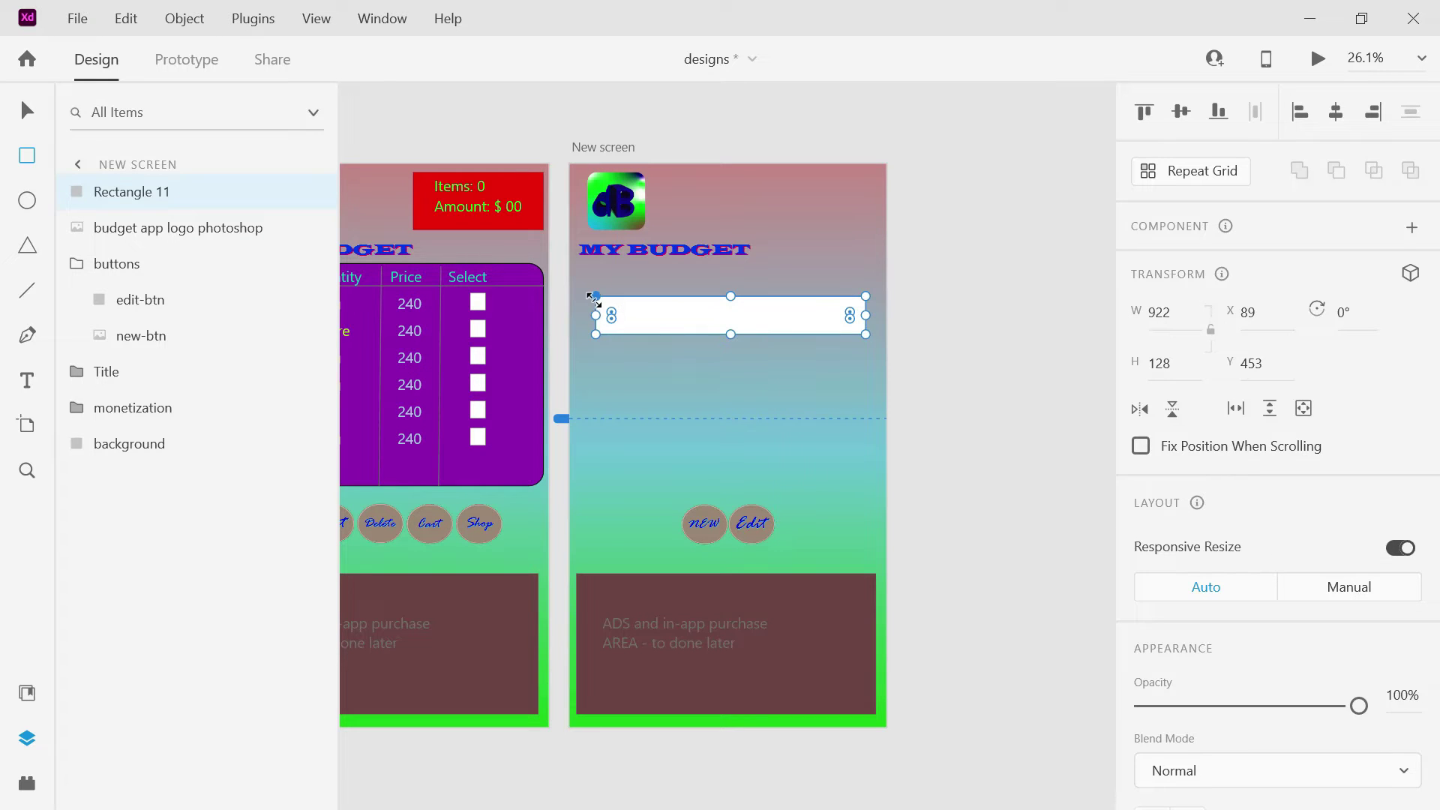
{"action": "left_click_drag", "start_coordinate": [594, 297], "coordinate": [578, 285]}
{"action": "left_click_drag", "start_coordinate": [720, 334], "coordinate": [729, 503]}
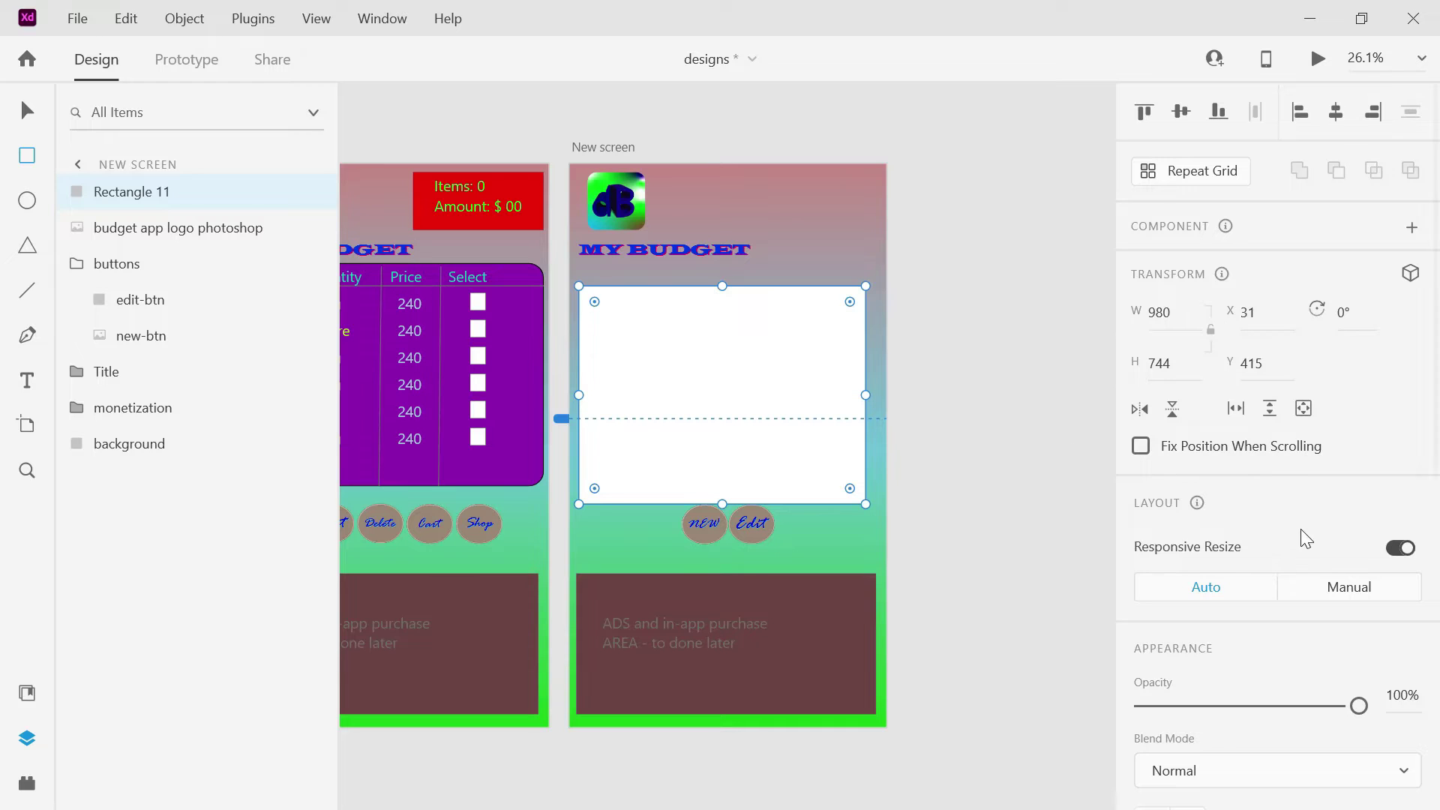
Set the new rectangle's fill to the dark brown solid color #554343.
{"action": "scroll", "coordinate": [1432, 397], "scroll_direction": "down", "scroll_amount": 4}
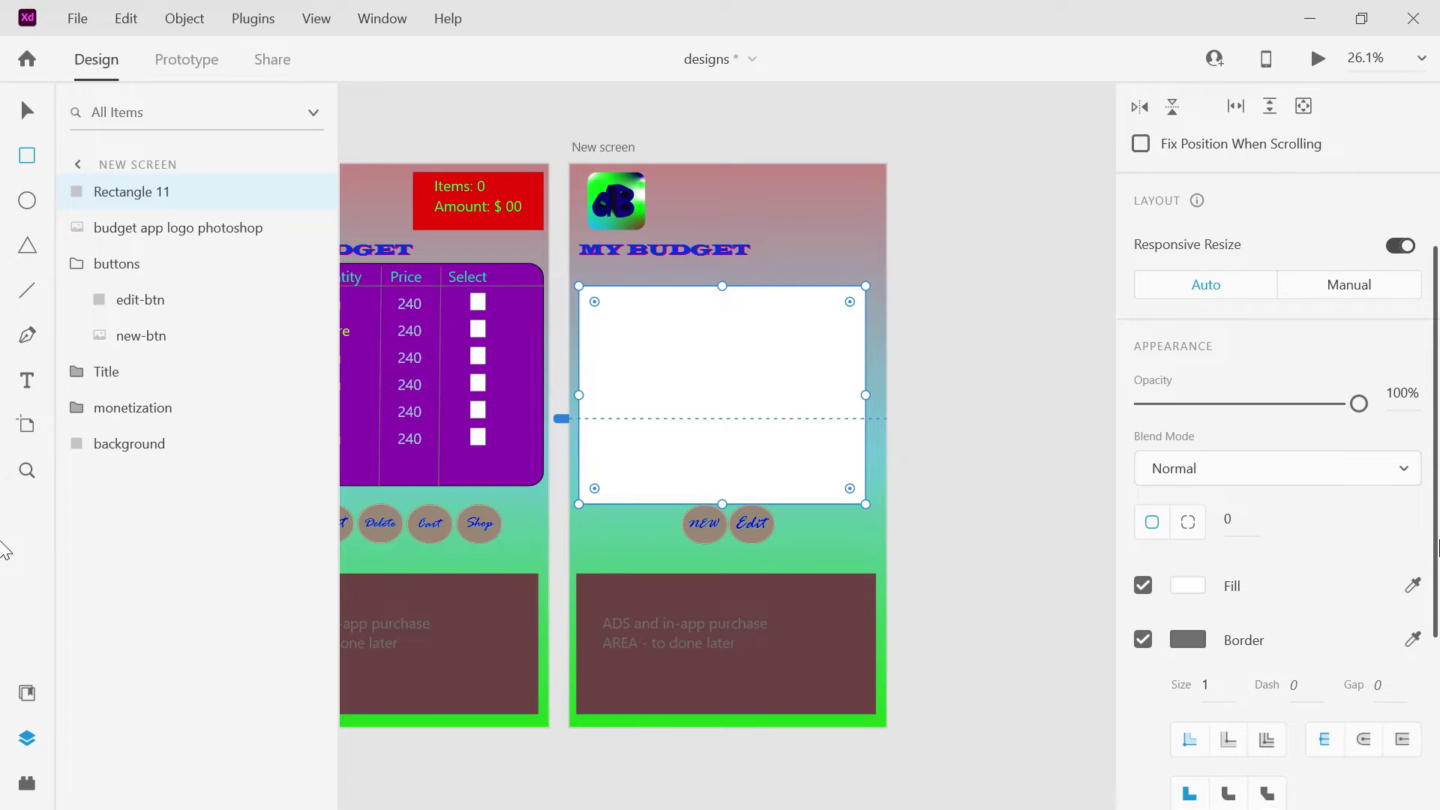
{"action": "left_click", "coordinate": [1188, 584]}
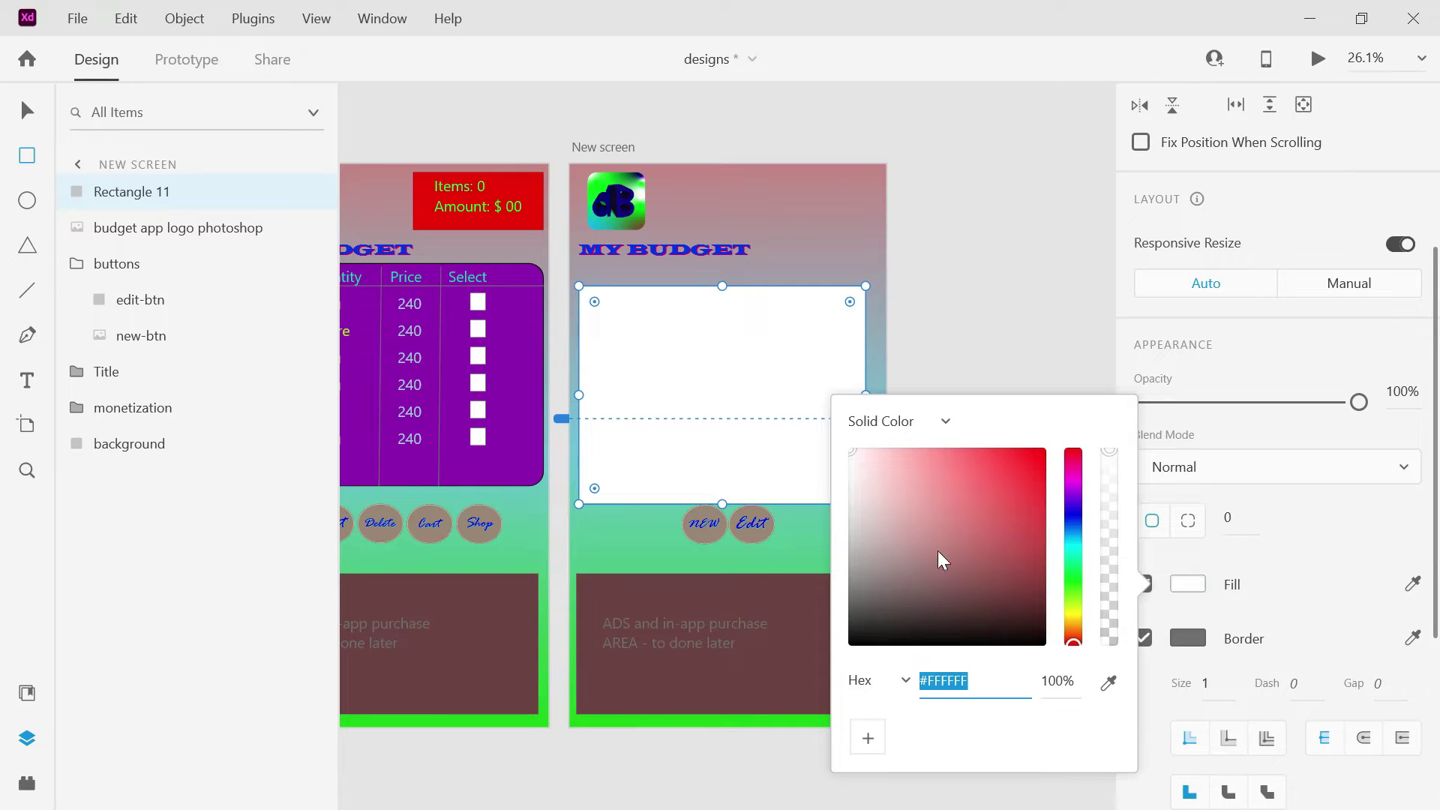
{"action": "left_click_drag", "start_coordinate": [938, 485], "coordinate": [893, 590]}
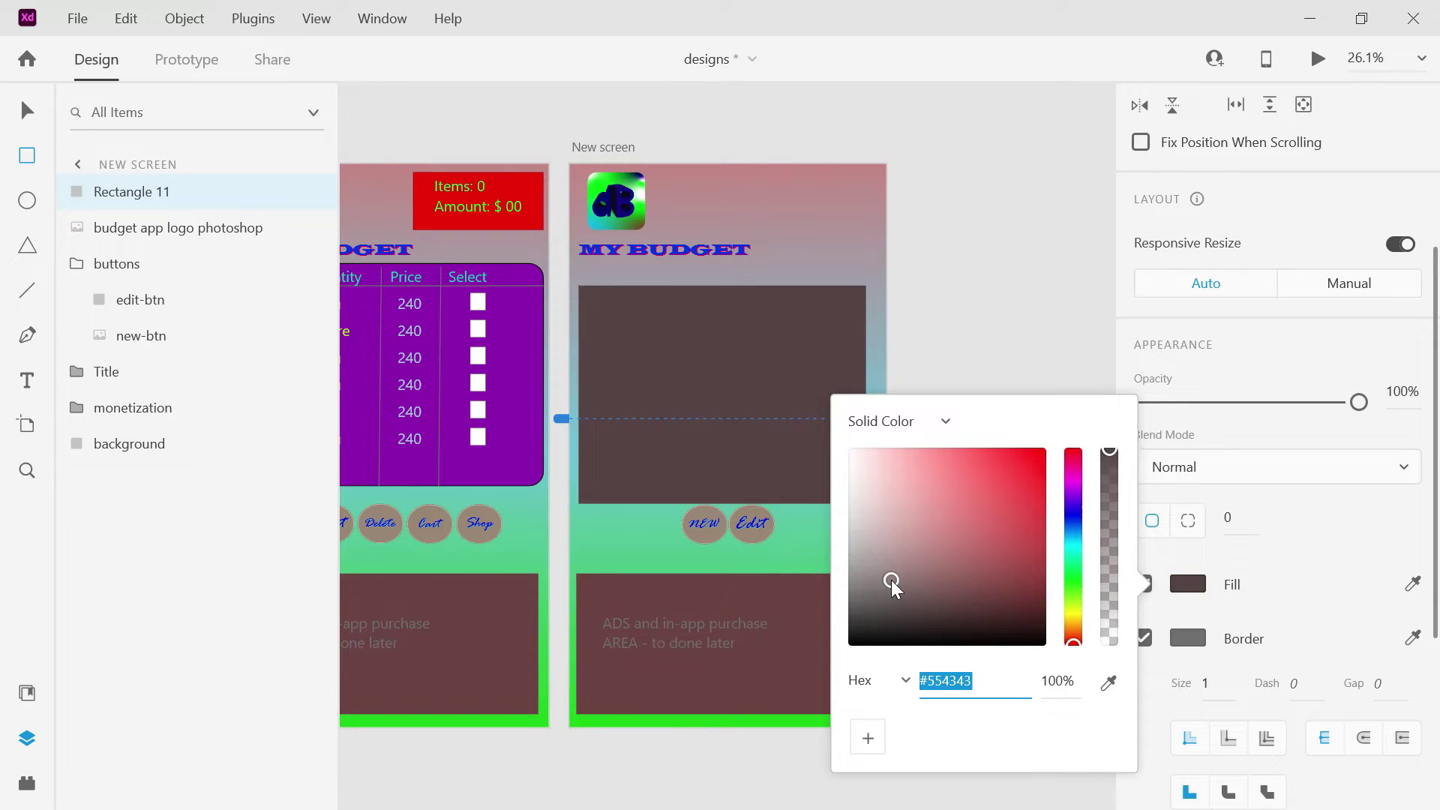
{"action": "left_click", "coordinate": [1106, 283]}
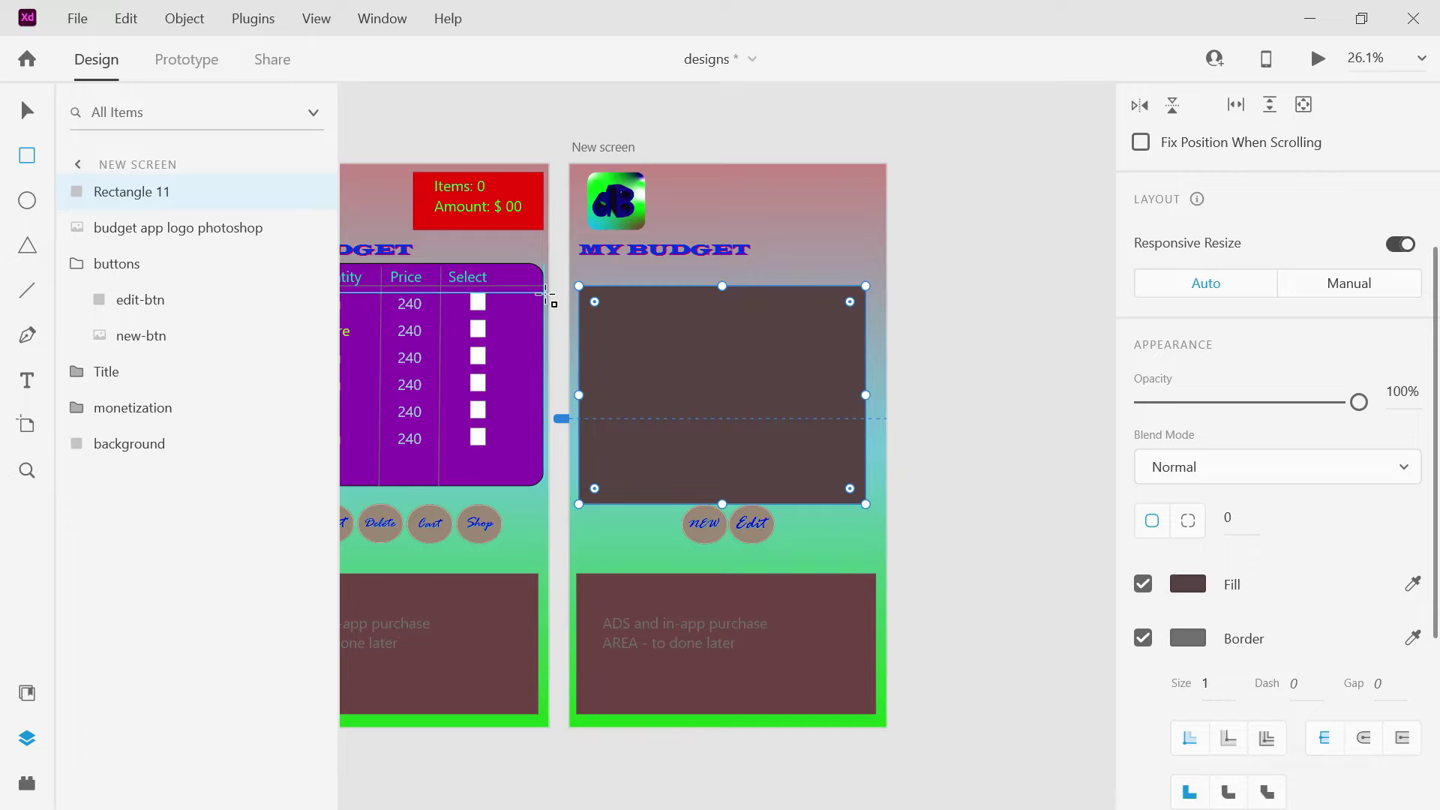
Add an "ITEM:" text label about 325 wide near the upper-left corner of the brown rectangle.
{"action": "left_click", "coordinate": [26, 381]}
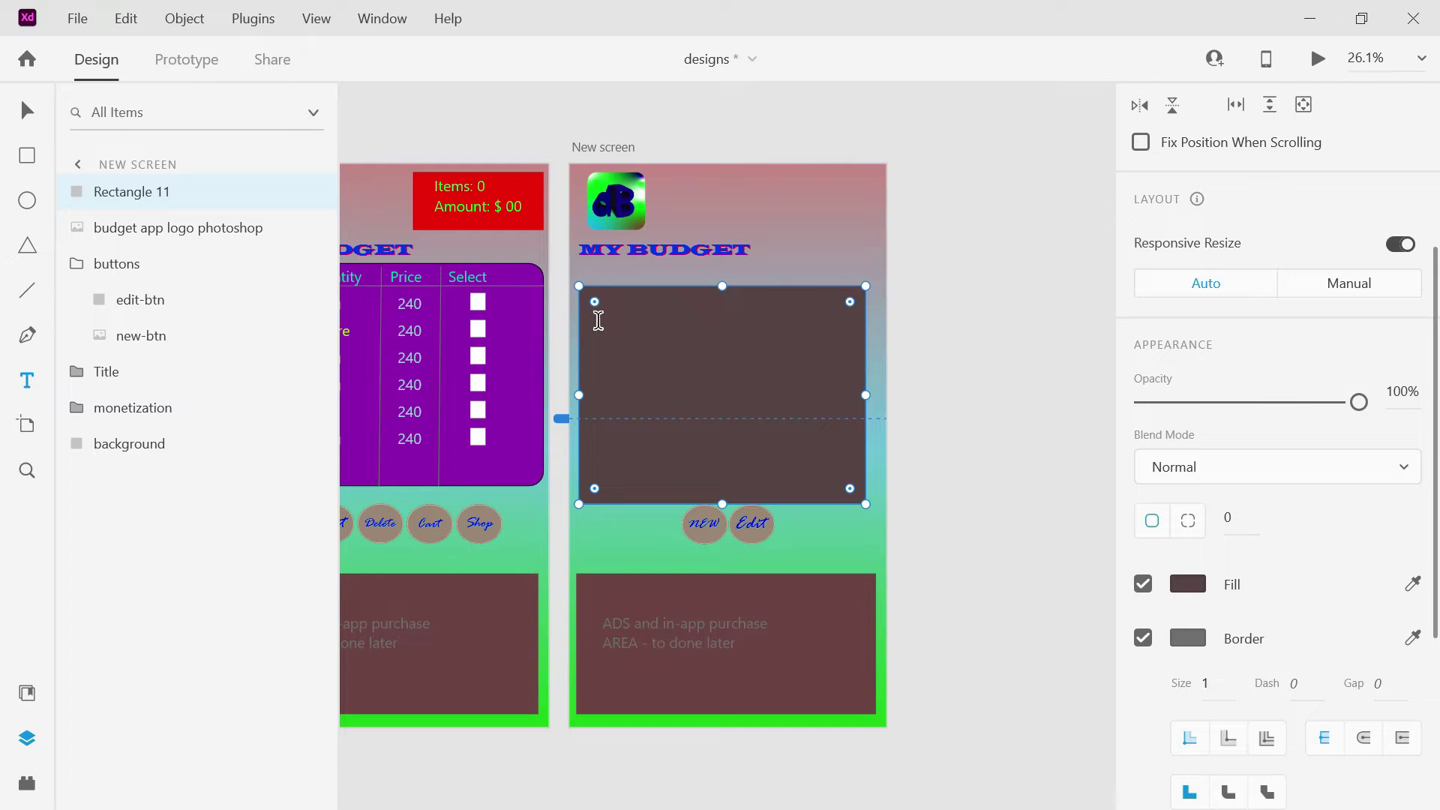
{"action": "left_click_drag", "start_coordinate": [597, 310], "coordinate": [693, 331]}
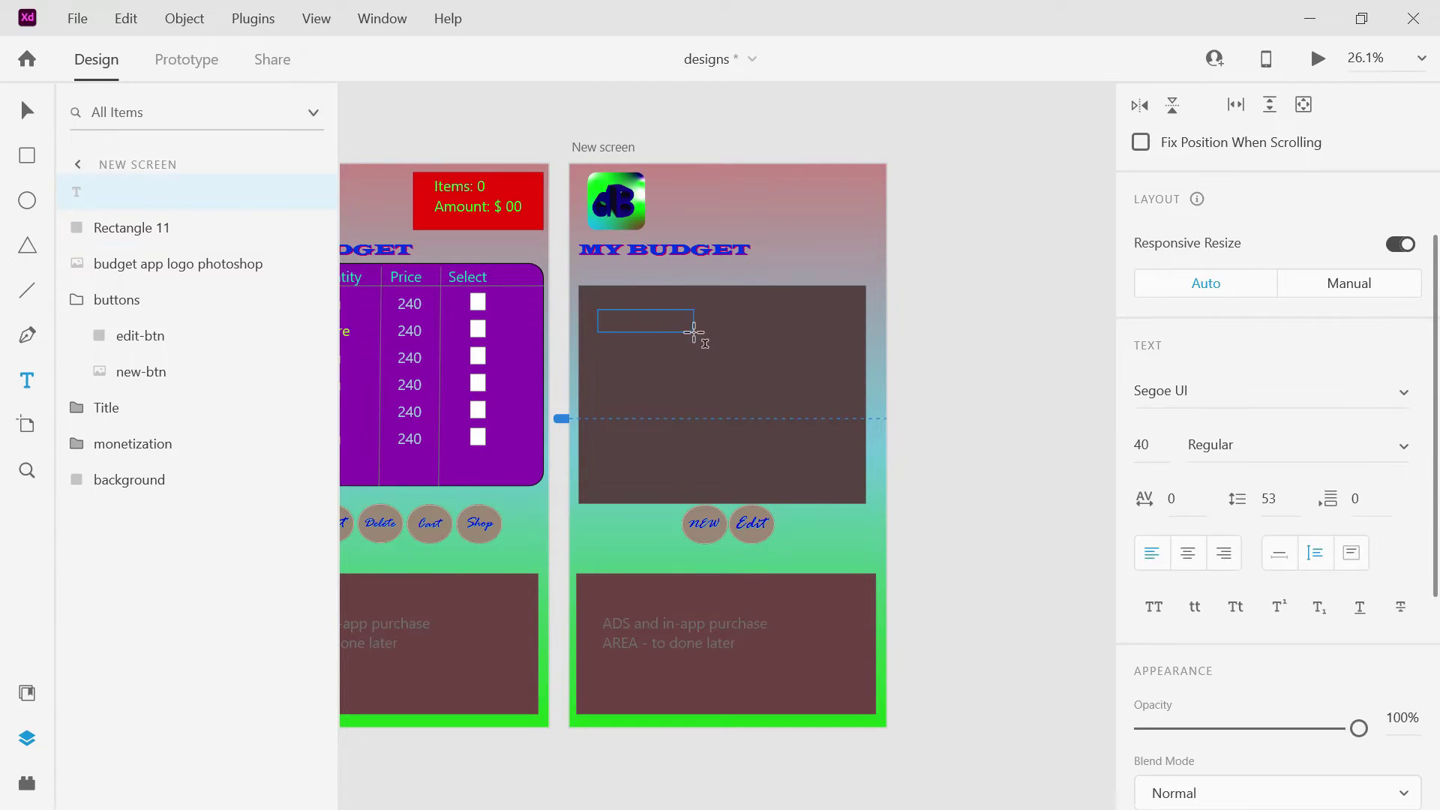
{"action": "type", "text": "ITEM:"}
{"action": "key", "text": "Escape"}
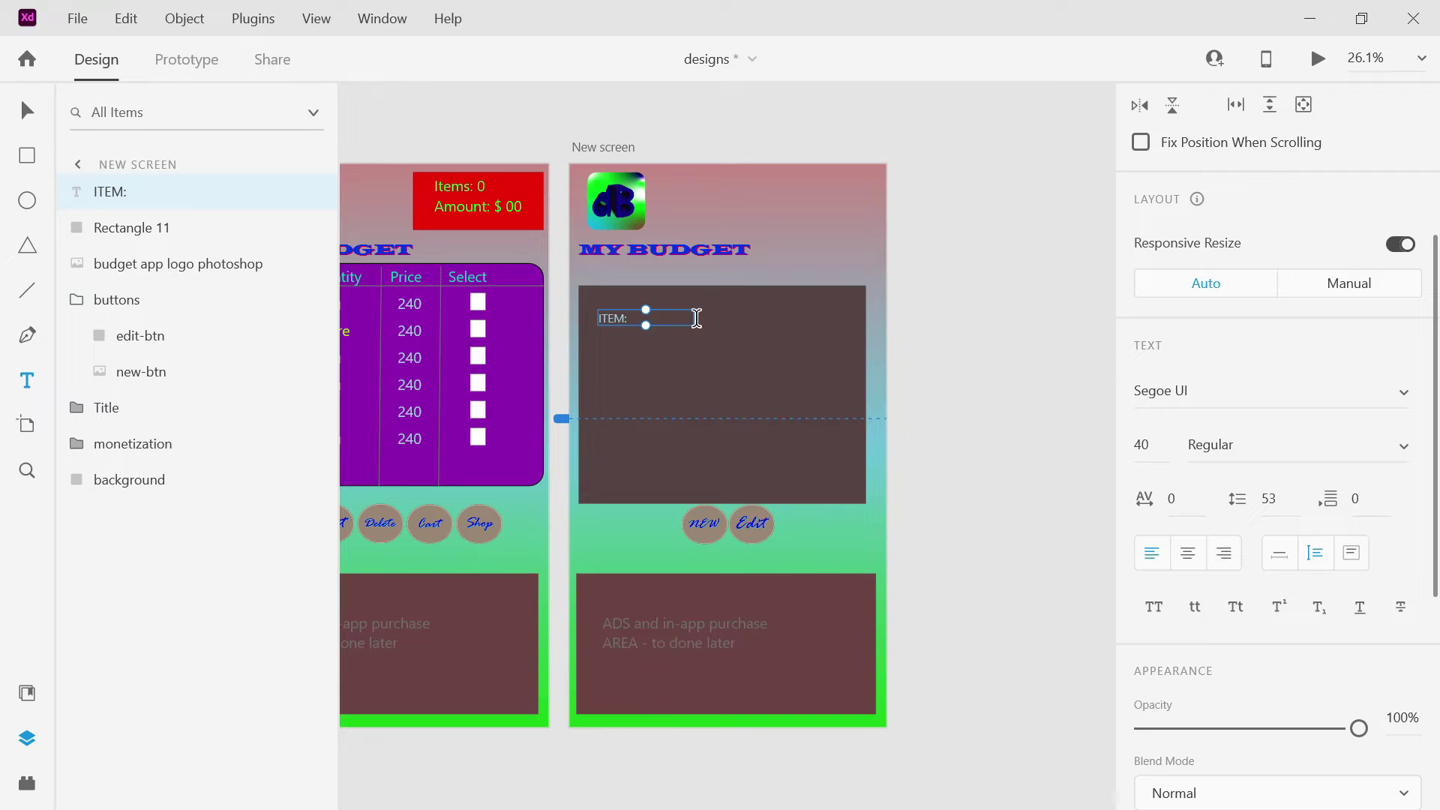
{"action": "left_click", "coordinate": [27, 111]}
{"action": "left_click", "coordinate": [958, 295]}
Duplicate the ITEM: label, place the copy directly below it at about Y 585, and change its text to "Quantity:".
{"action": "left_click", "coordinate": [613, 318]}
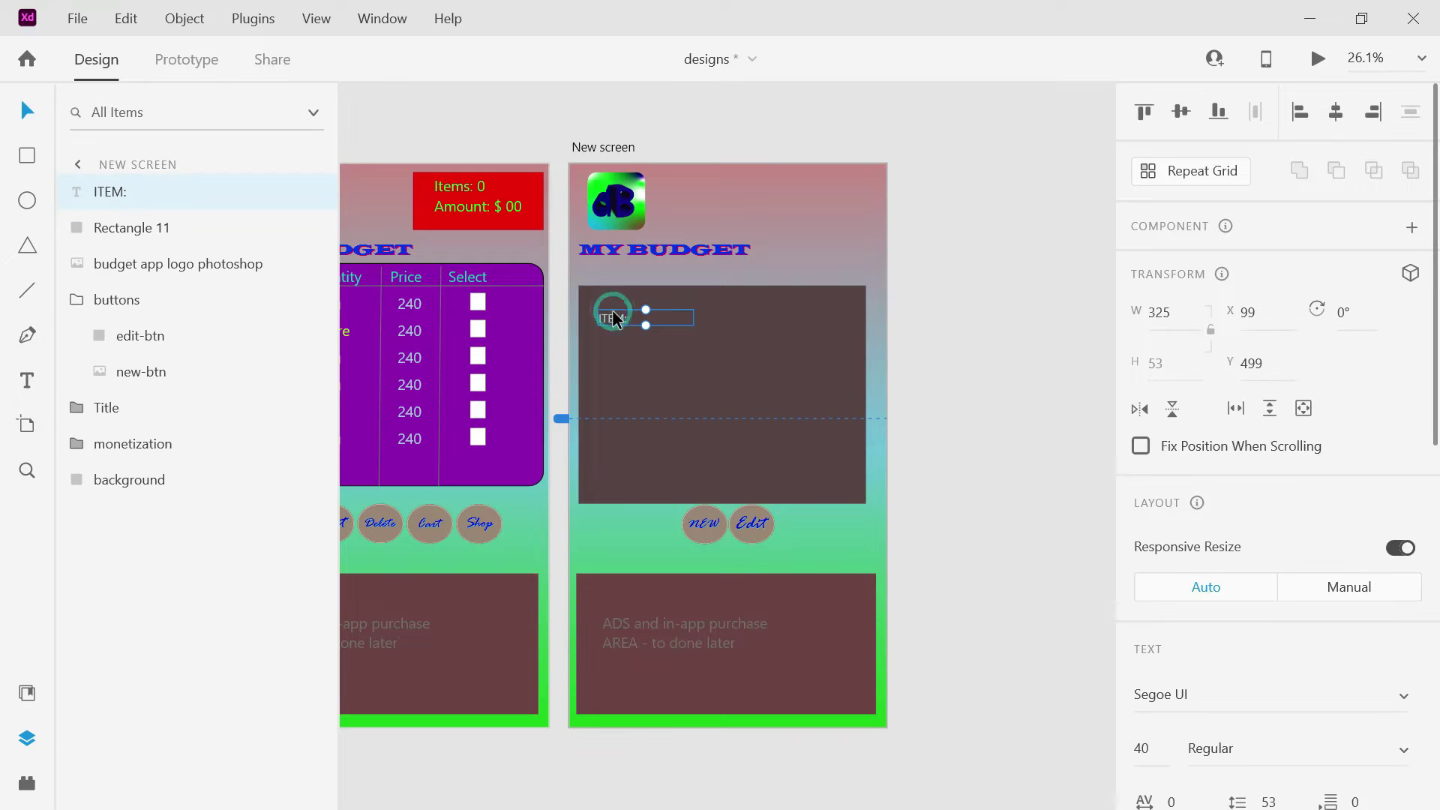
{"action": "key", "text": "ctrl+d"}
{"action": "left_click_drag", "start_coordinate": [612, 319], "coordinate": [612, 345]}
{"action": "double_click", "coordinate": [612, 344]}
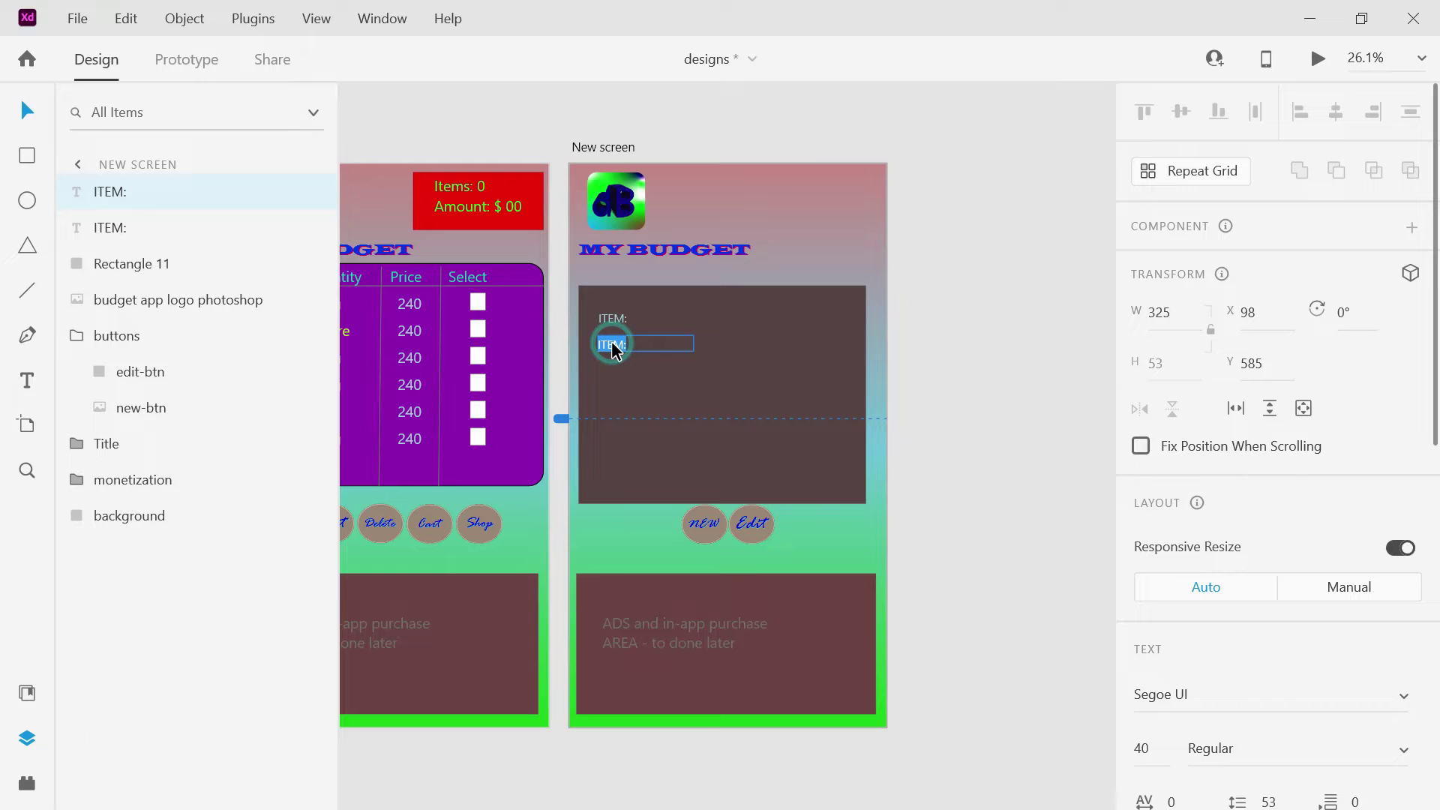
{"action": "type", "text": "Quantit"}
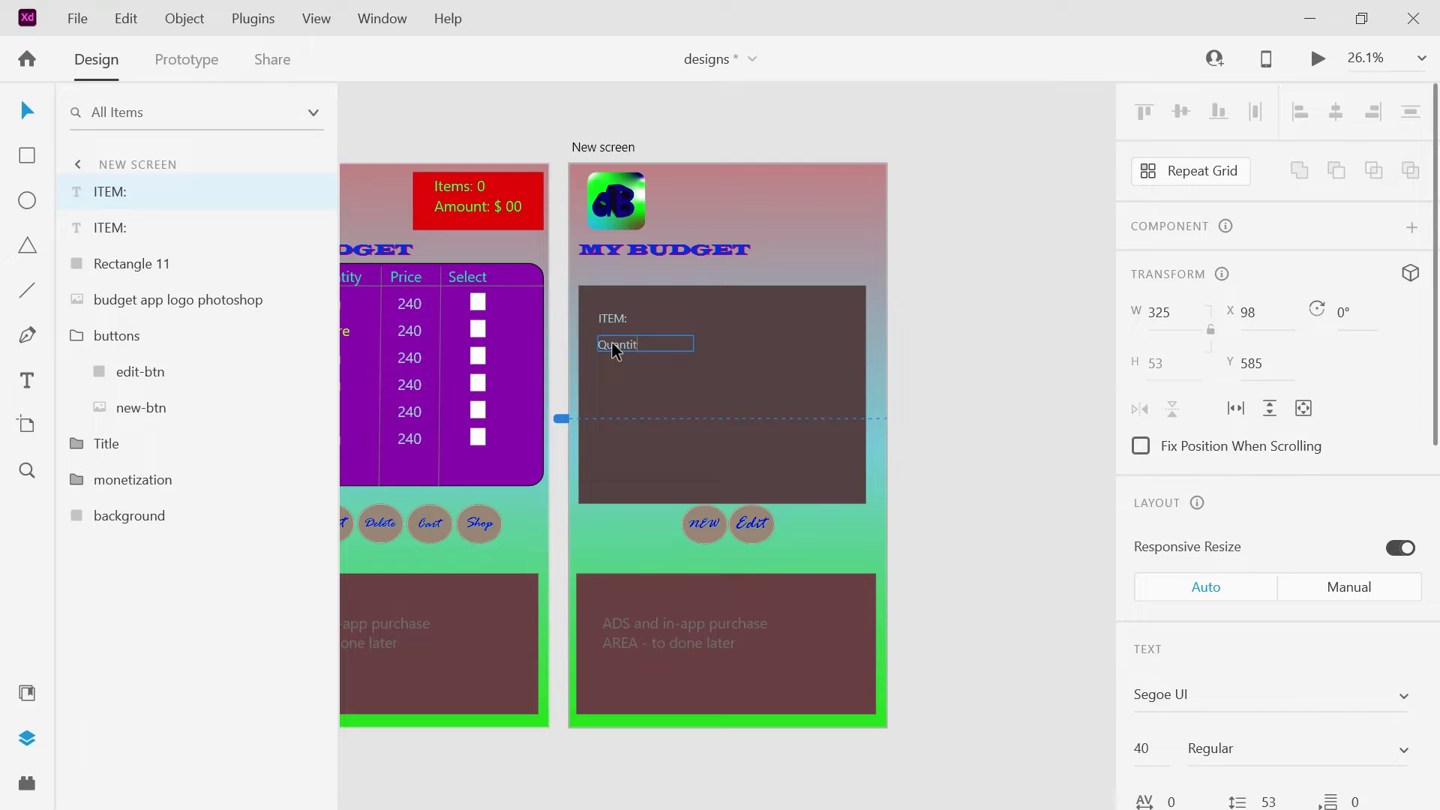
{"action": "type", "text": "y:"}
{"action": "left_click", "coordinate": [621, 375]}
{"action": "left_click", "coordinate": [621, 374]}
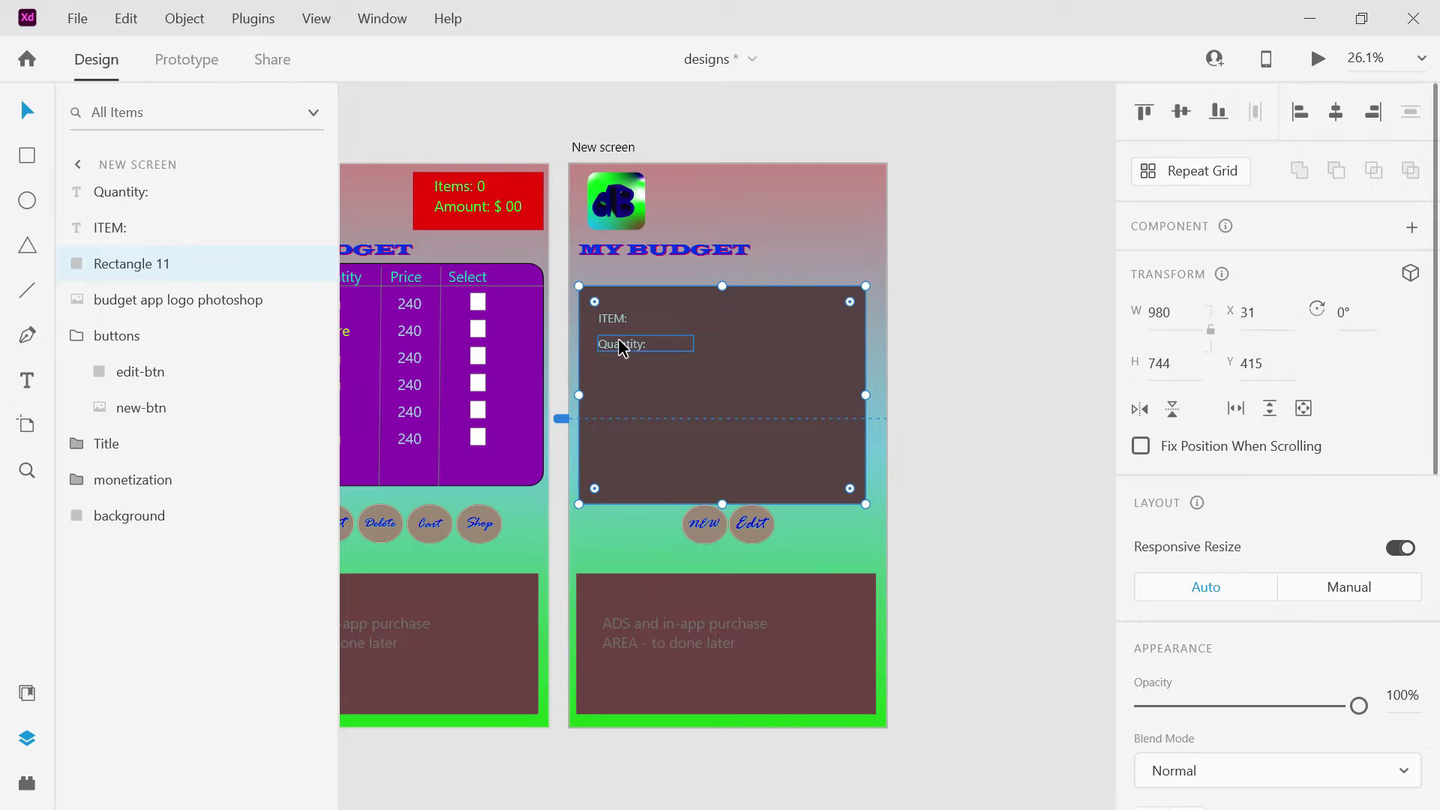
Rewrite the second label in capitals as "QUANTITY:".
{"action": "double_click", "coordinate": [622, 345]}
{"action": "left_click", "coordinate": [616, 320]}
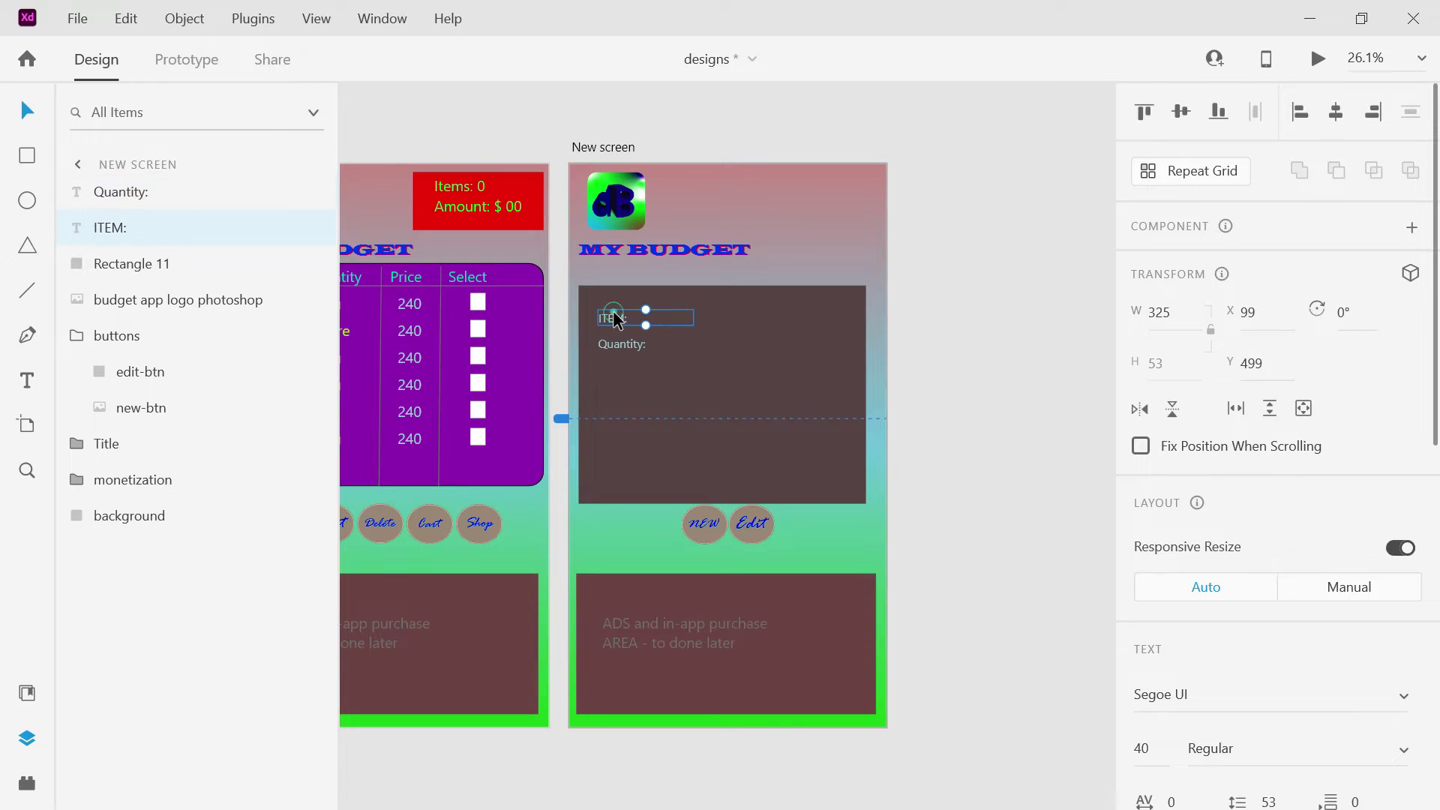
{"action": "double_click", "coordinate": [622, 345]}
{"action": "type", "text": "QUANTITY"}
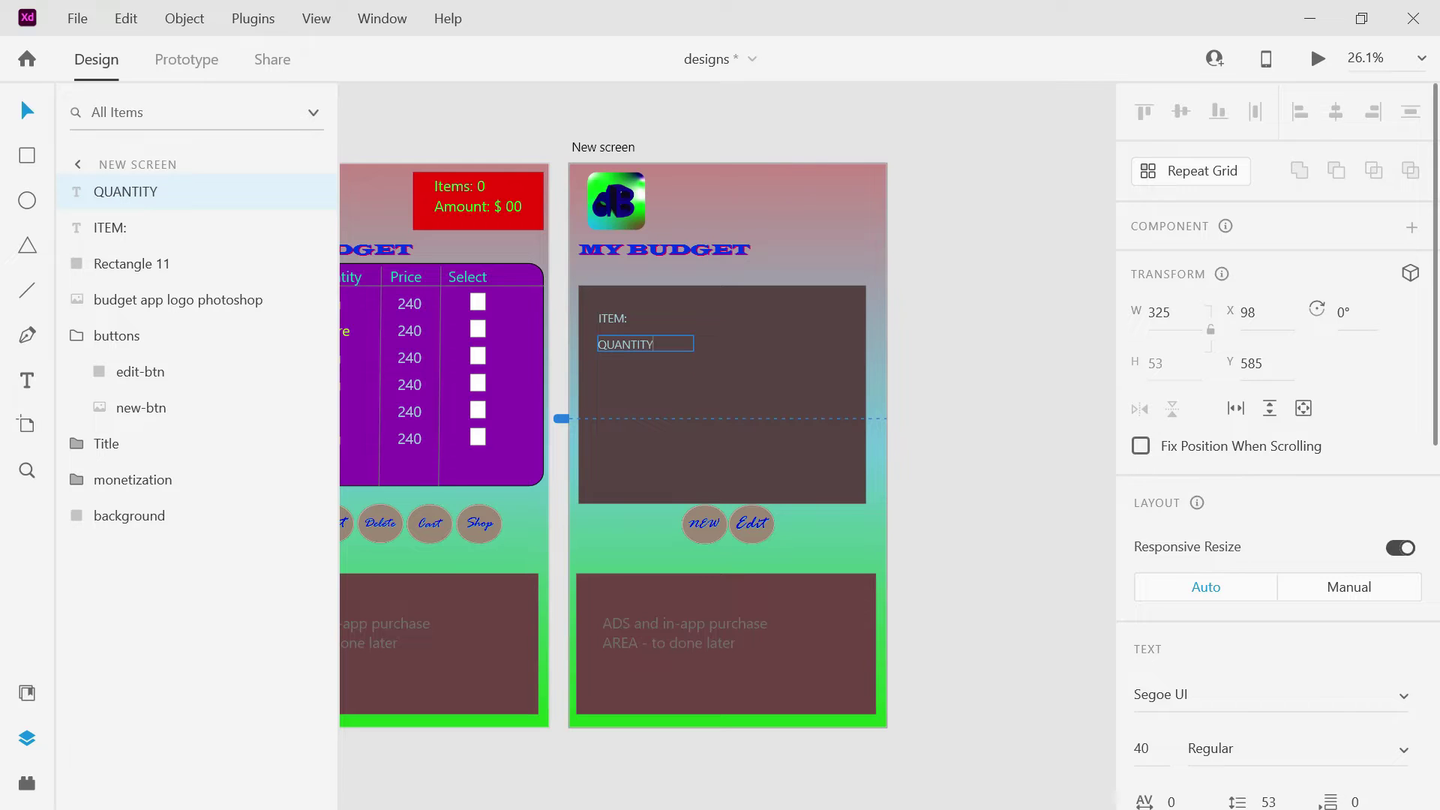
{"action": "key", "text": "Escape"}
{"action": "key", "text": "Return"}
{"action": "left_click", "coordinate": [847, 426]}
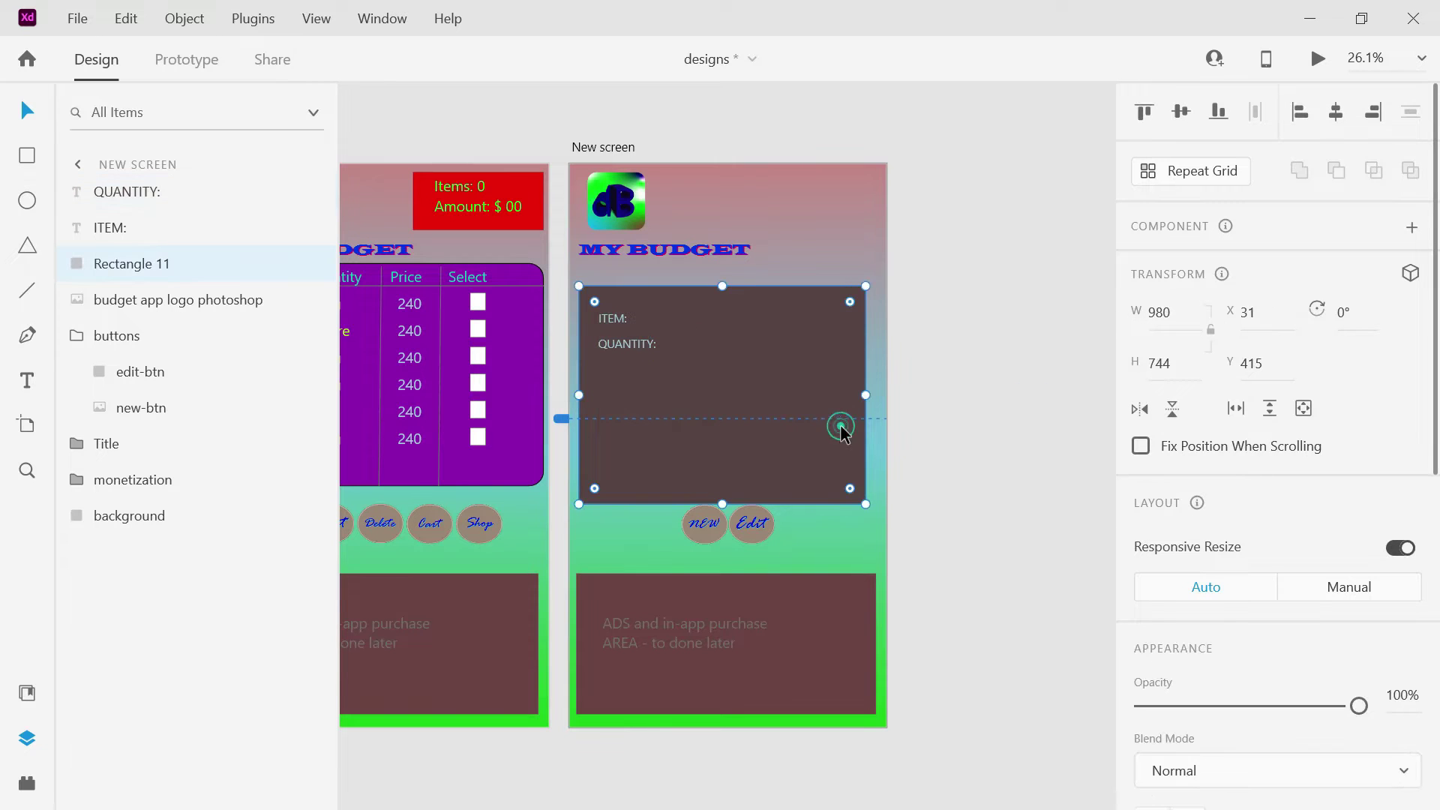
Duplicate the QUANTITY: label, place the copy below it at about Y 698, and change its text to "PRICE:".
{"action": "left_click", "coordinate": [636, 345]}
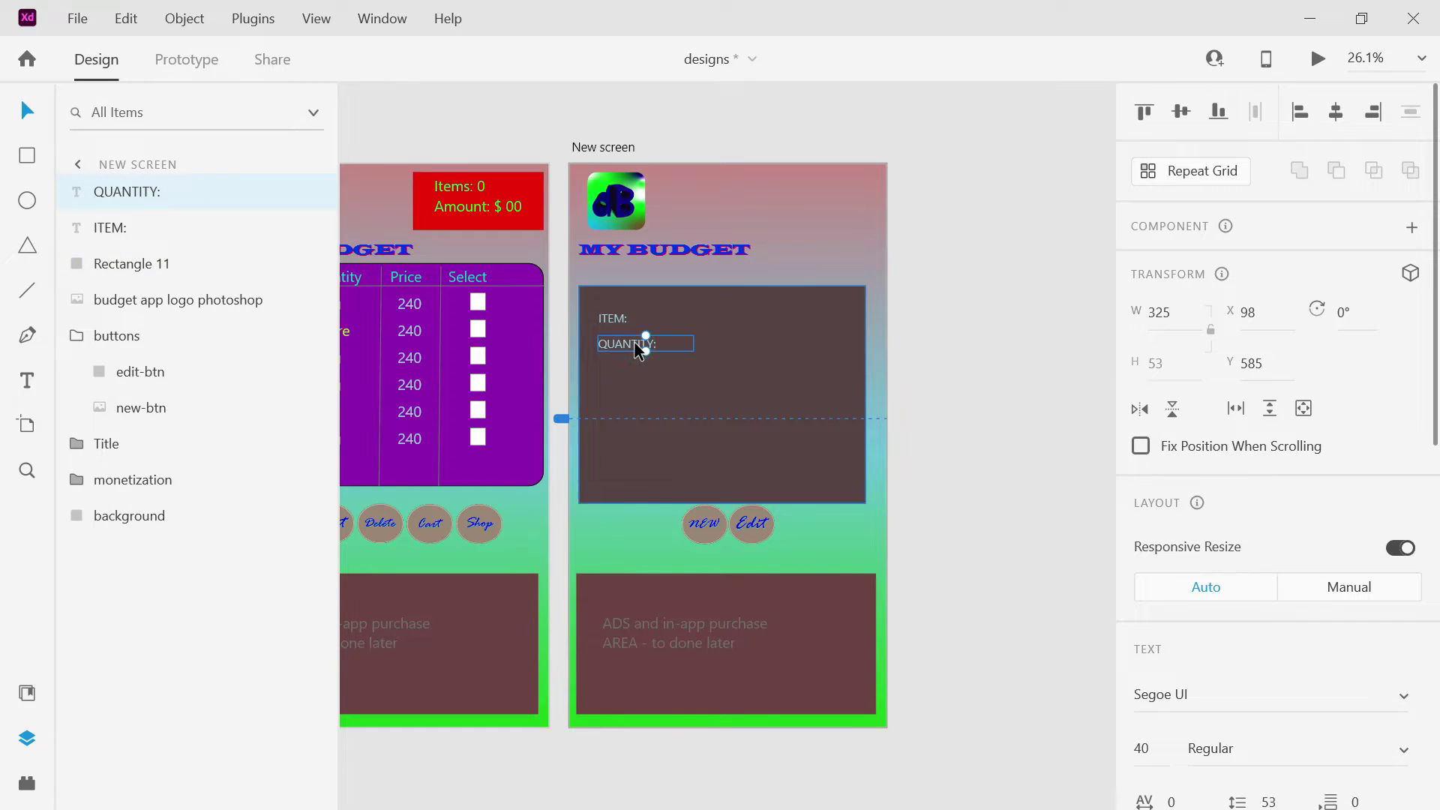
{"action": "key", "text": "ctrl+d"}
{"action": "left_click_drag", "start_coordinate": [636, 348], "coordinate": [635, 383]}
{"action": "double_click", "coordinate": [635, 378]}
{"action": "type", "text": "PR"}
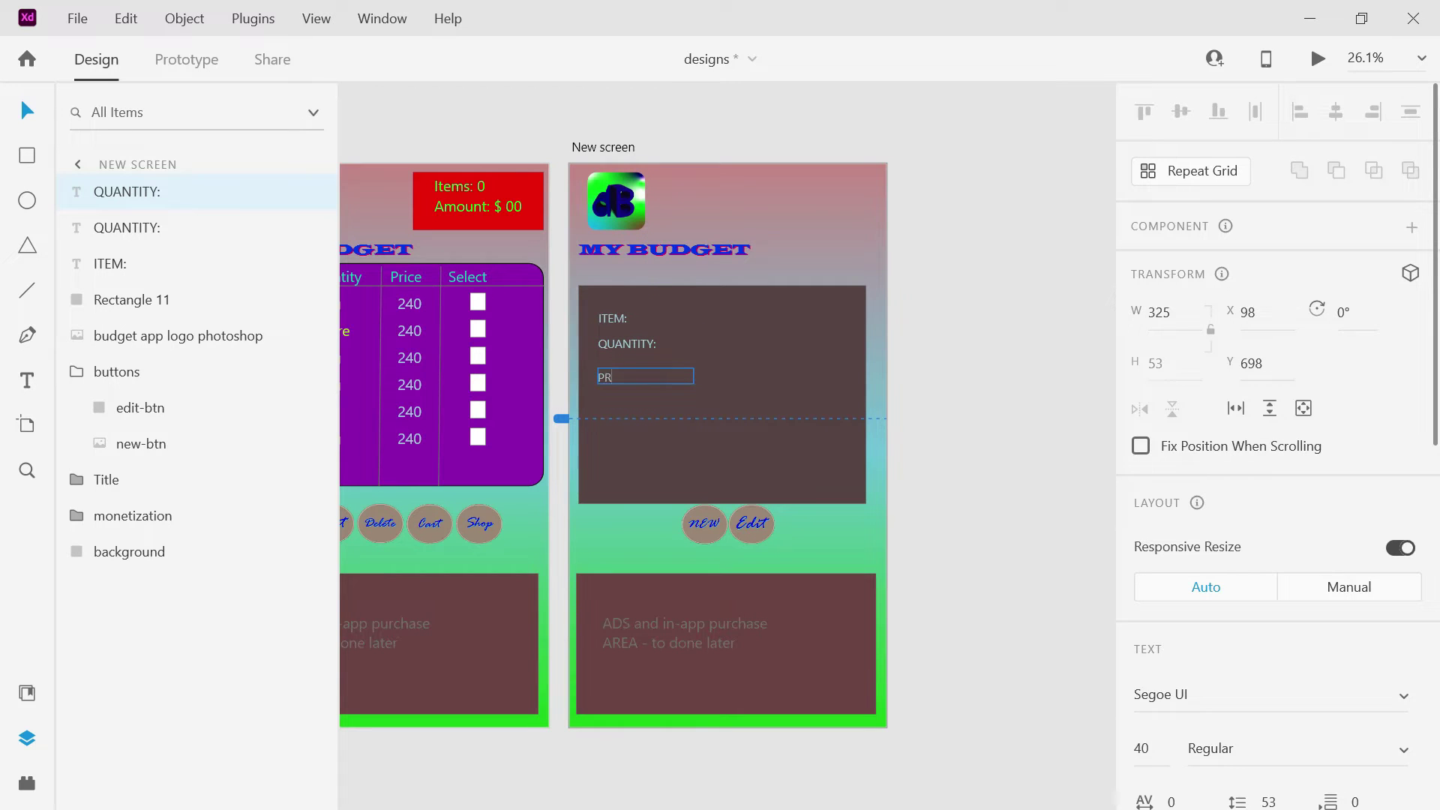
{"action": "type", "text": "ICE:"}
{"action": "key", "text": "Escape"}
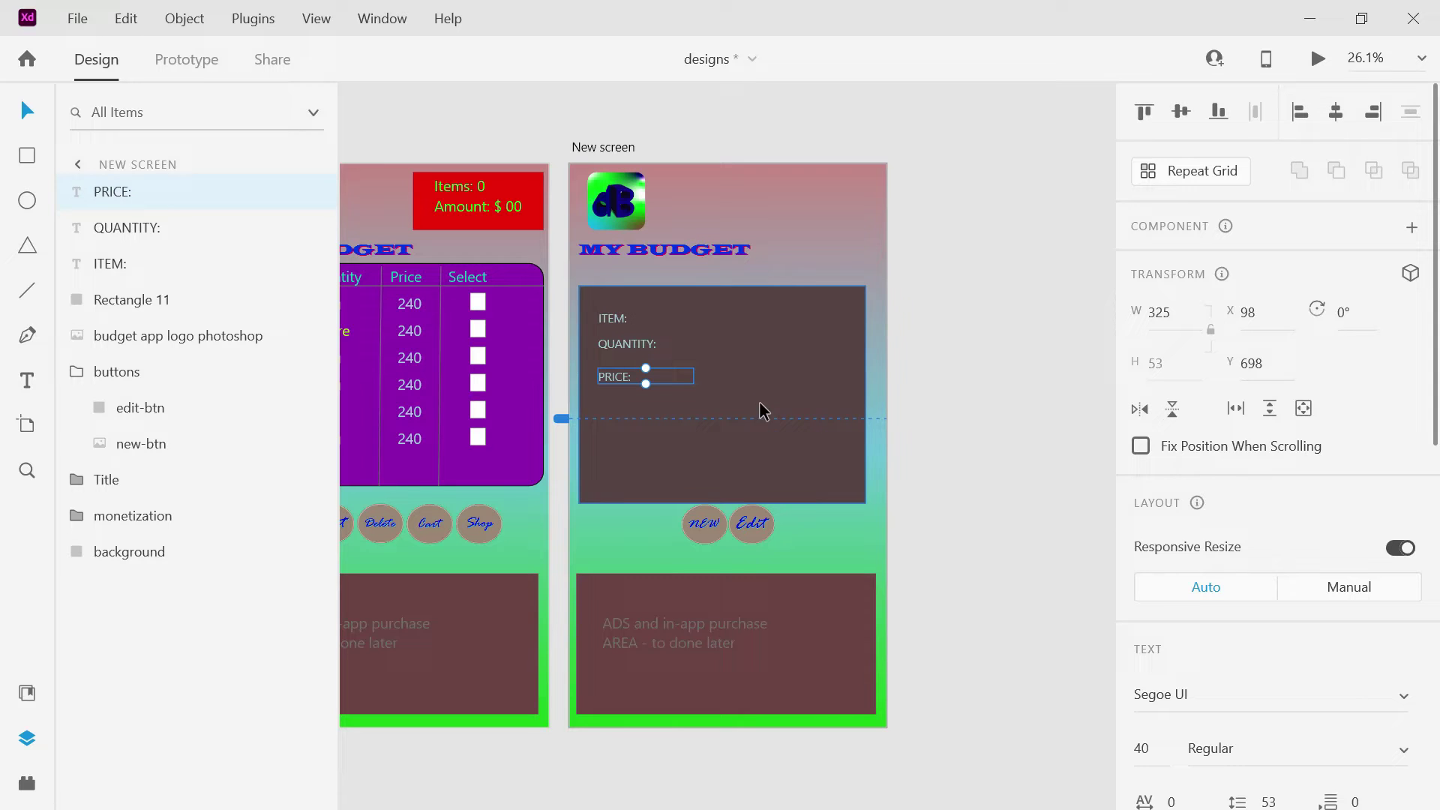
{"action": "left_click", "coordinate": [940, 277]}
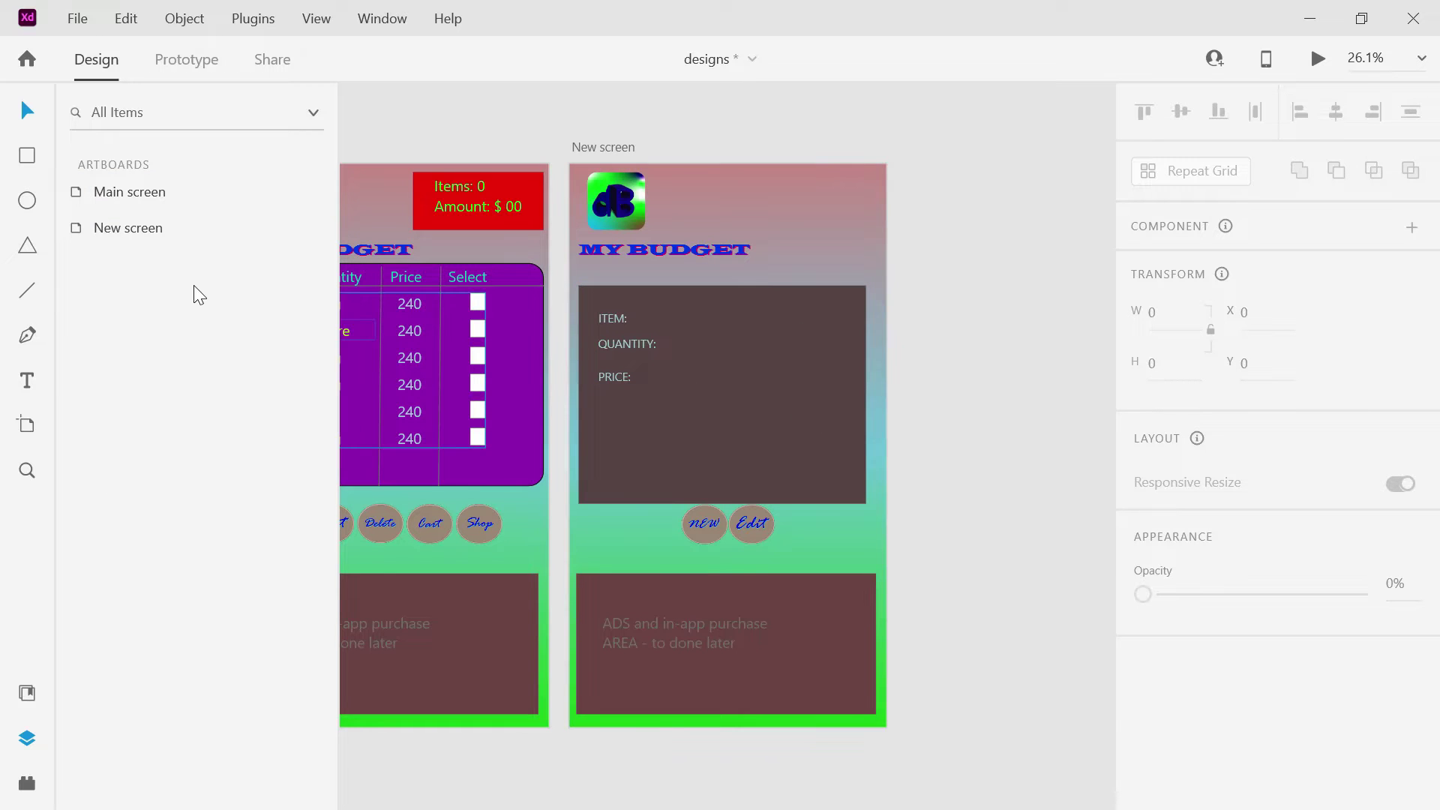
Draw a white input box about 508 by 86 beside the ITEM: label and stack two copies of it below.
{"action": "left_click", "coordinate": [26, 158]}
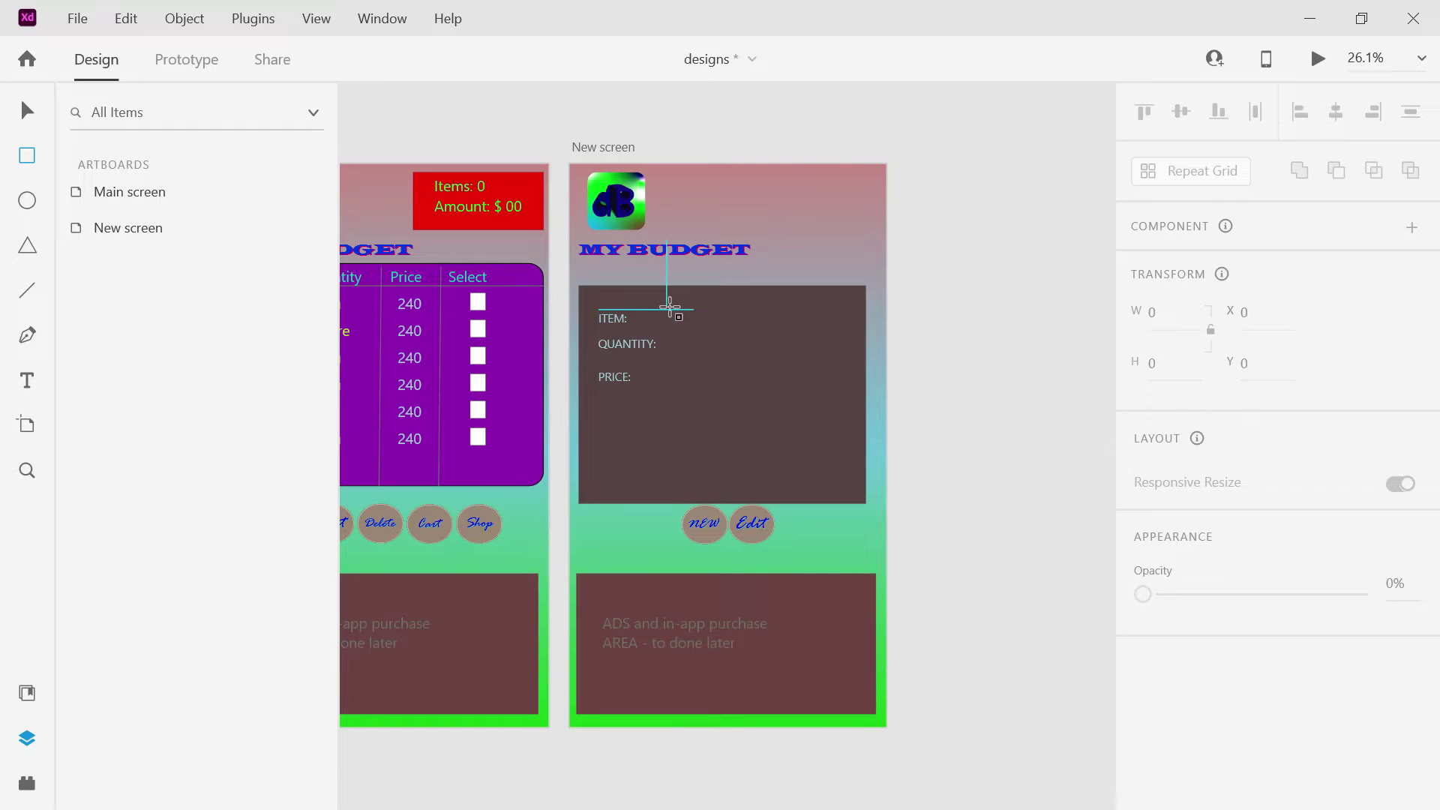
{"action": "left_click_drag", "start_coordinate": [667, 310], "coordinate": [816, 332]}
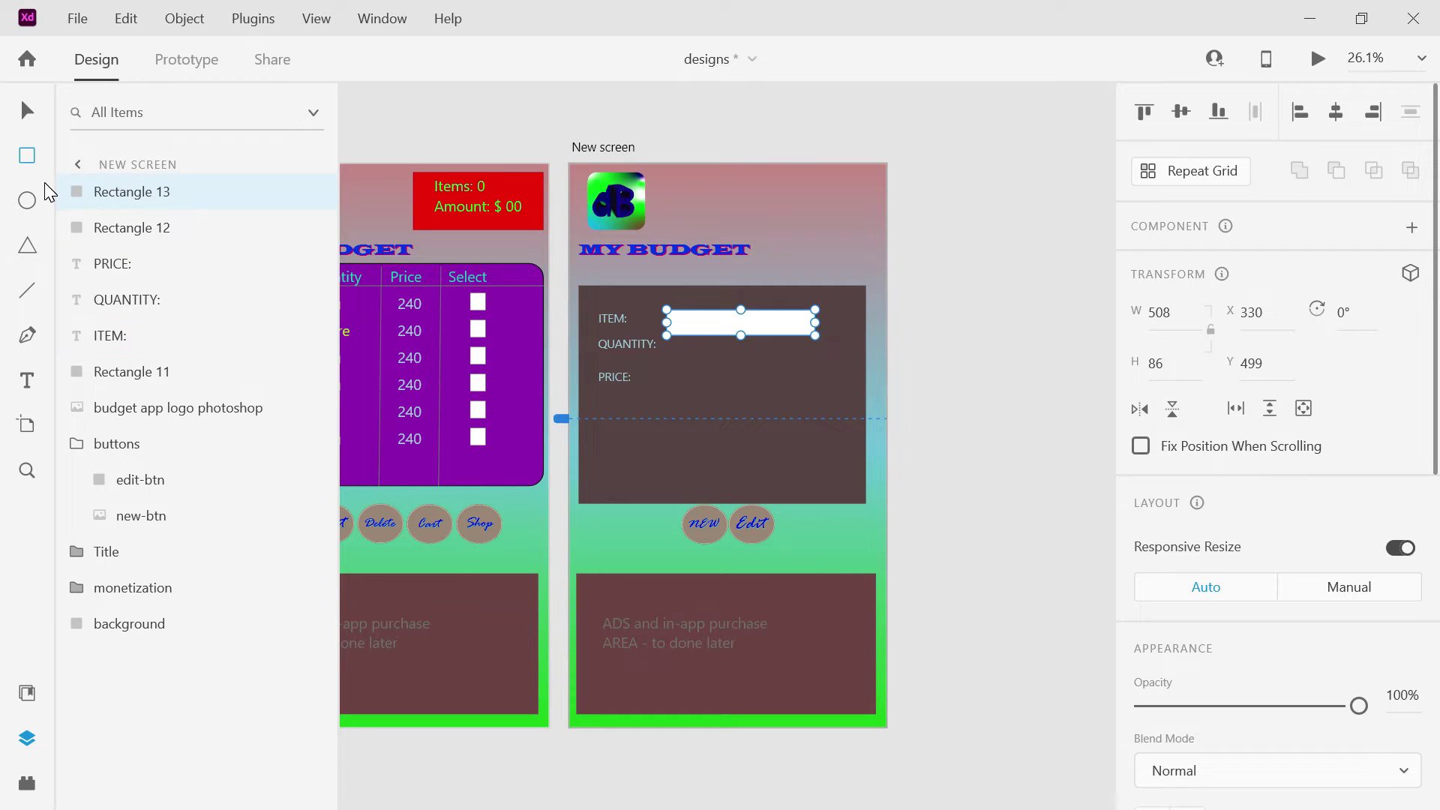
{"action": "left_click", "coordinate": [27, 111]}
{"action": "left_click_drag", "start_coordinate": [722, 336], "coordinate": [717, 408]}
{"action": "key", "text": "ctrl+d"}
Lower the PRICE: label to about Y 820 and the QUANTITY: label to about Y 655, beside their input boxes.
{"action": "left_click_drag", "start_coordinate": [621, 381], "coordinate": [624, 417]}
{"action": "left_click_drag", "start_coordinate": [622, 344], "coordinate": [620, 369]}
{"action": "left_click", "coordinate": [922, 351]}
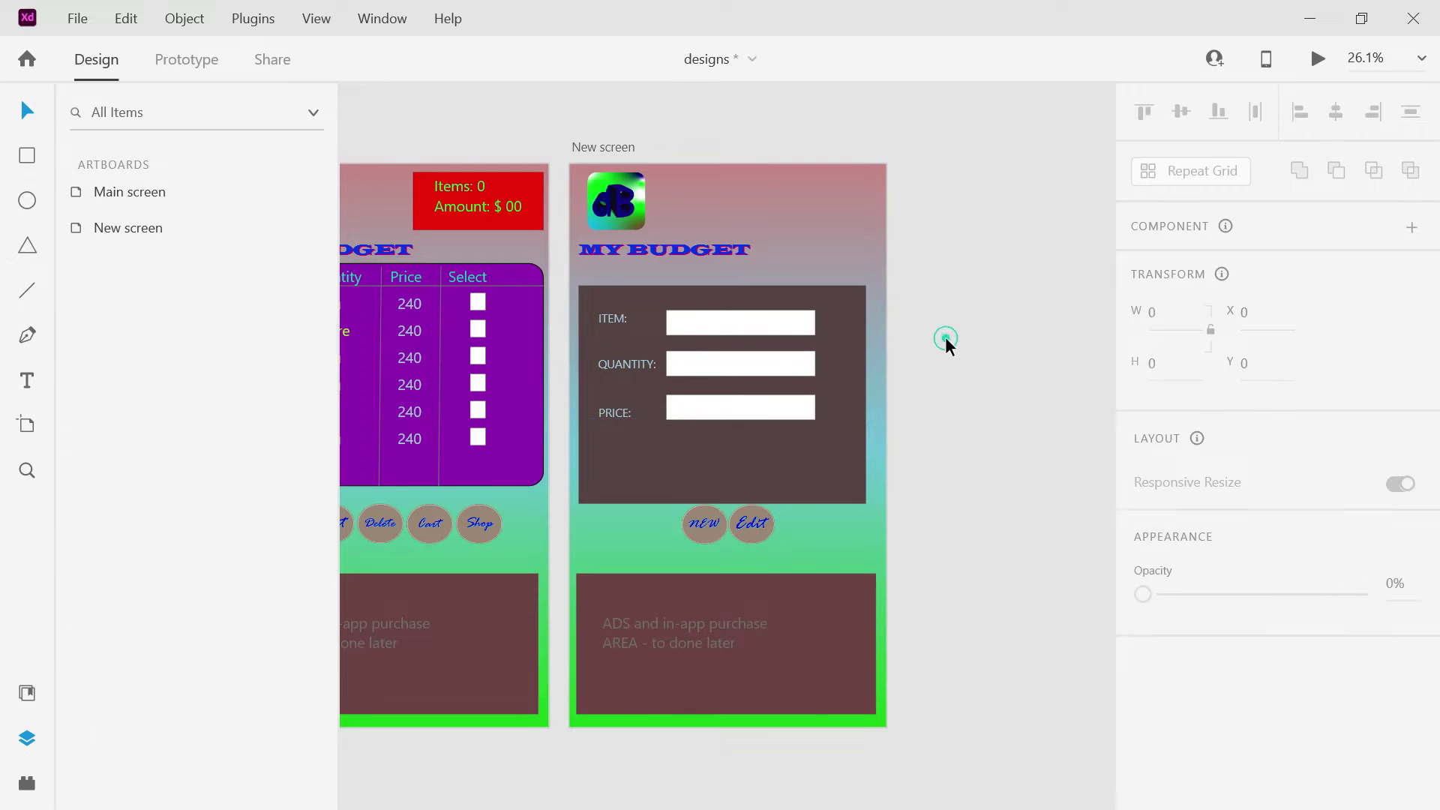
Apply all-caps formatting to the QUANTITY: label's text and keep it left-aligned.
{"action": "left_click", "coordinate": [636, 371]}
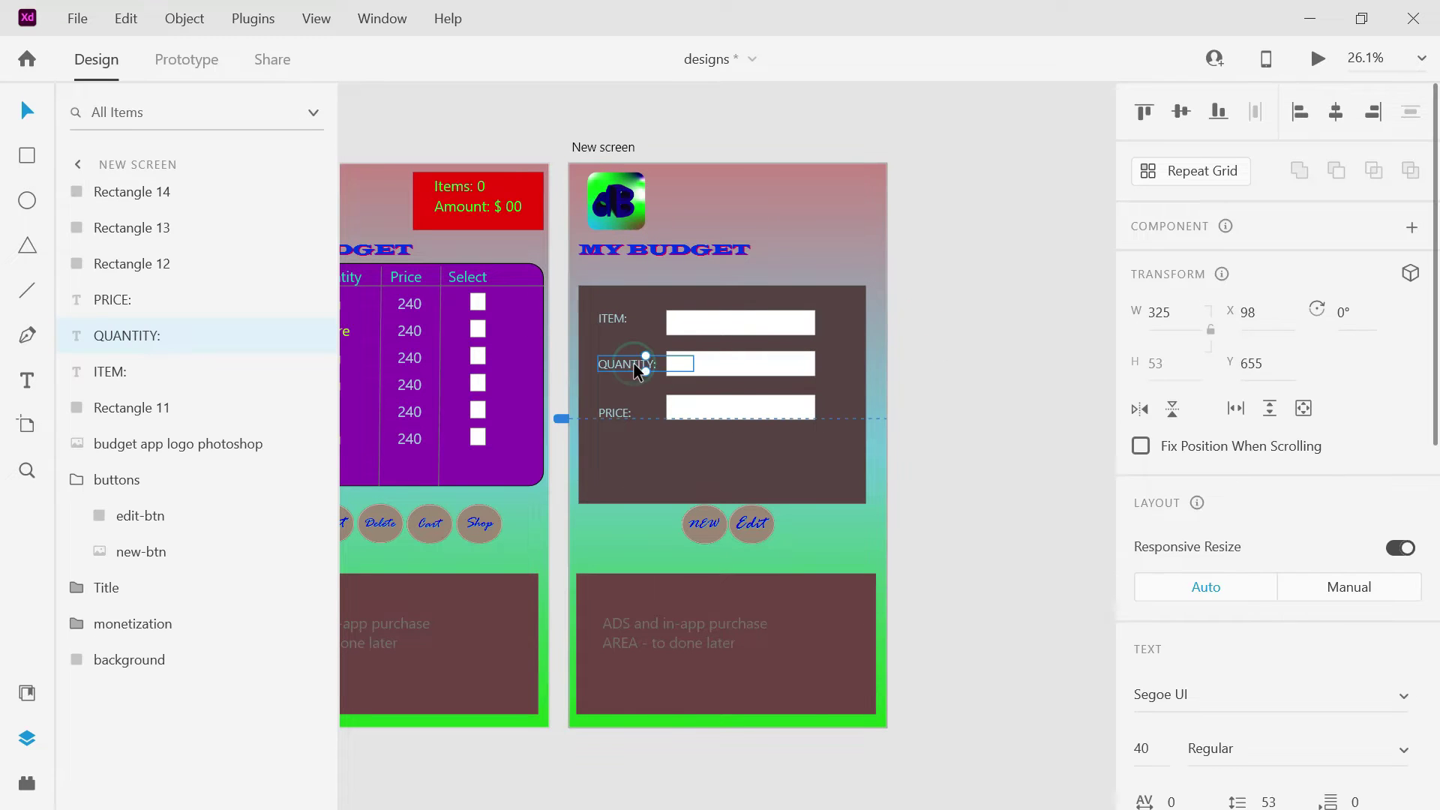
{"action": "scroll", "coordinate": [1371, 400], "scroll_direction": "down", "scroll_amount": 6}
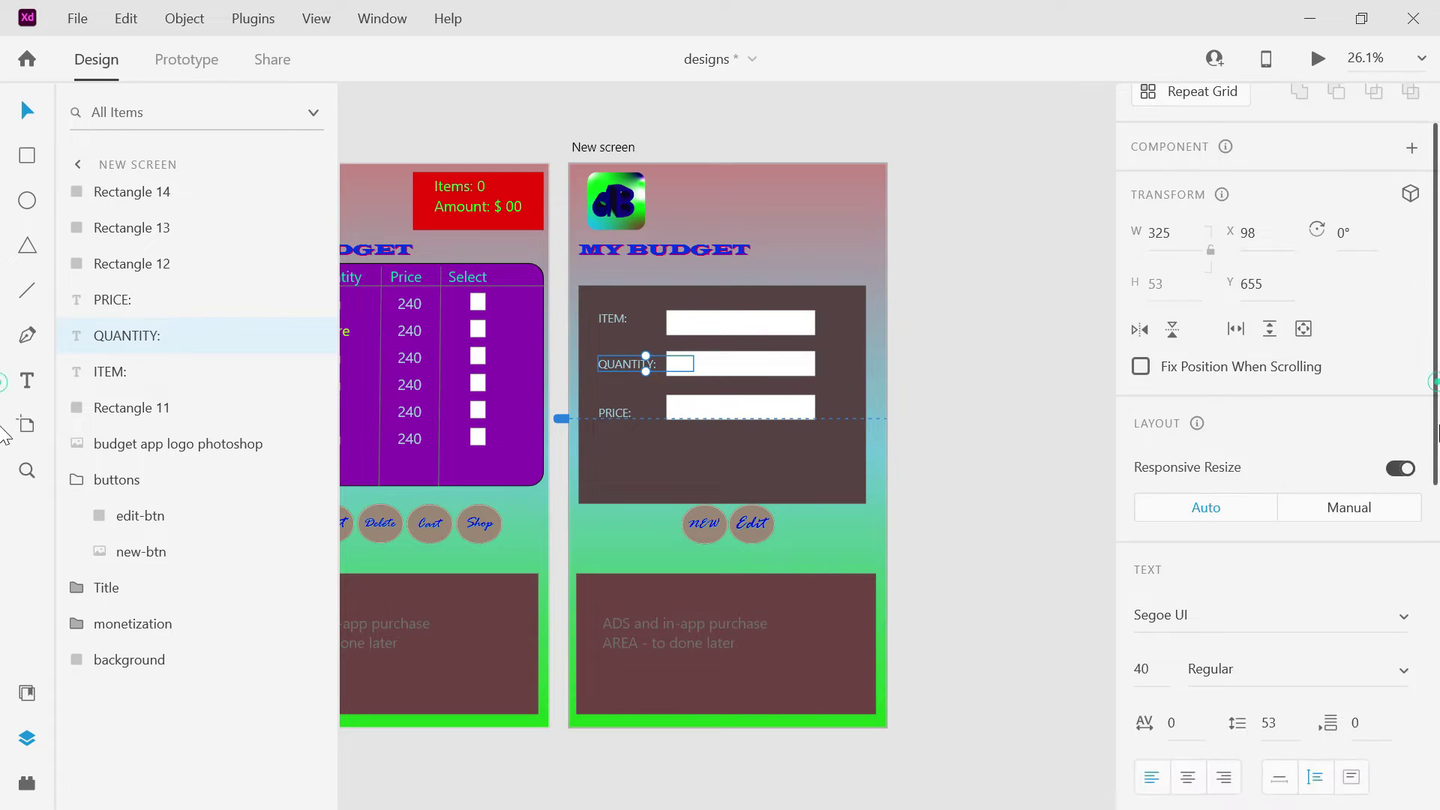
{"action": "left_click_drag", "start_coordinate": [1435, 645], "coordinate": [1435, 387]}
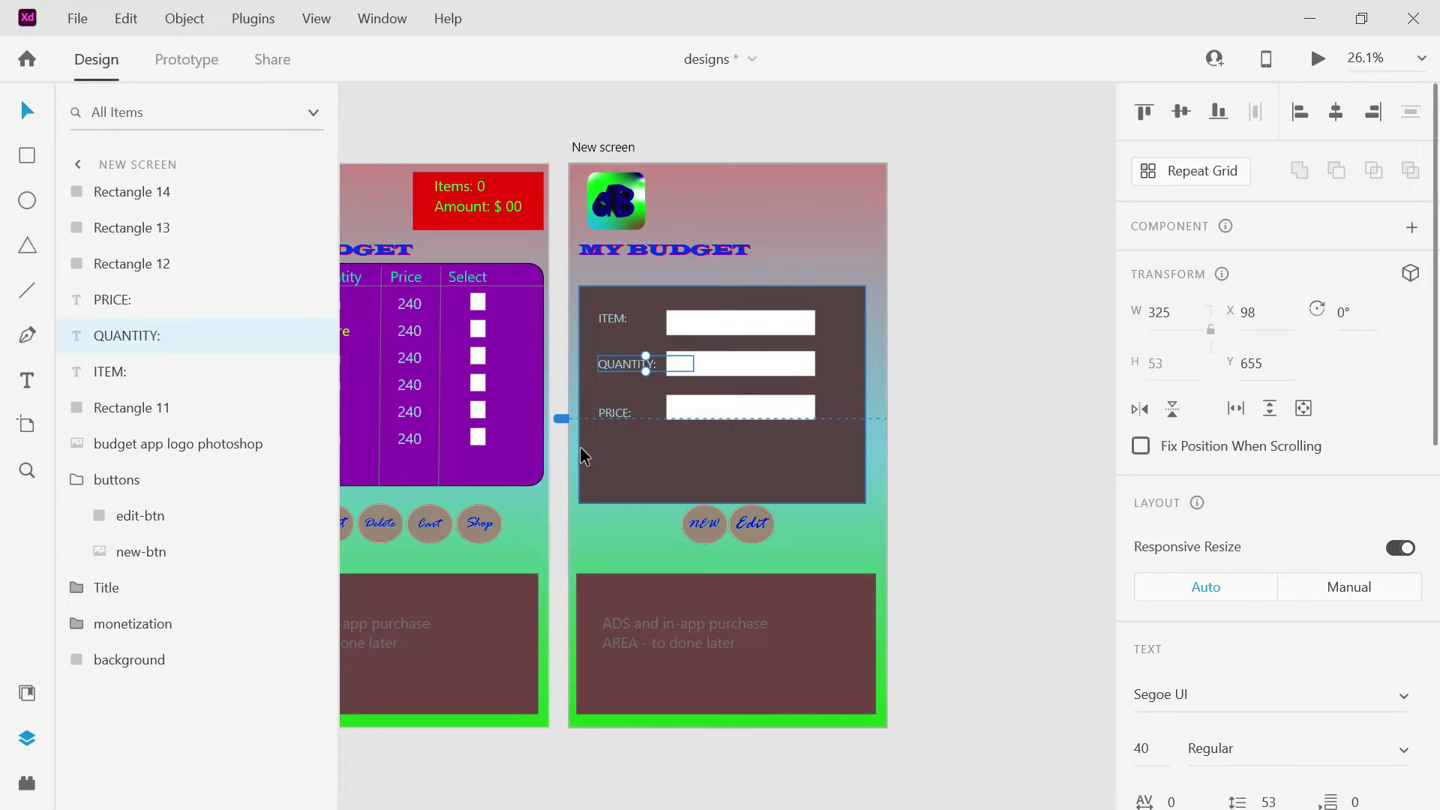
{"action": "double_click", "coordinate": [628, 366]}
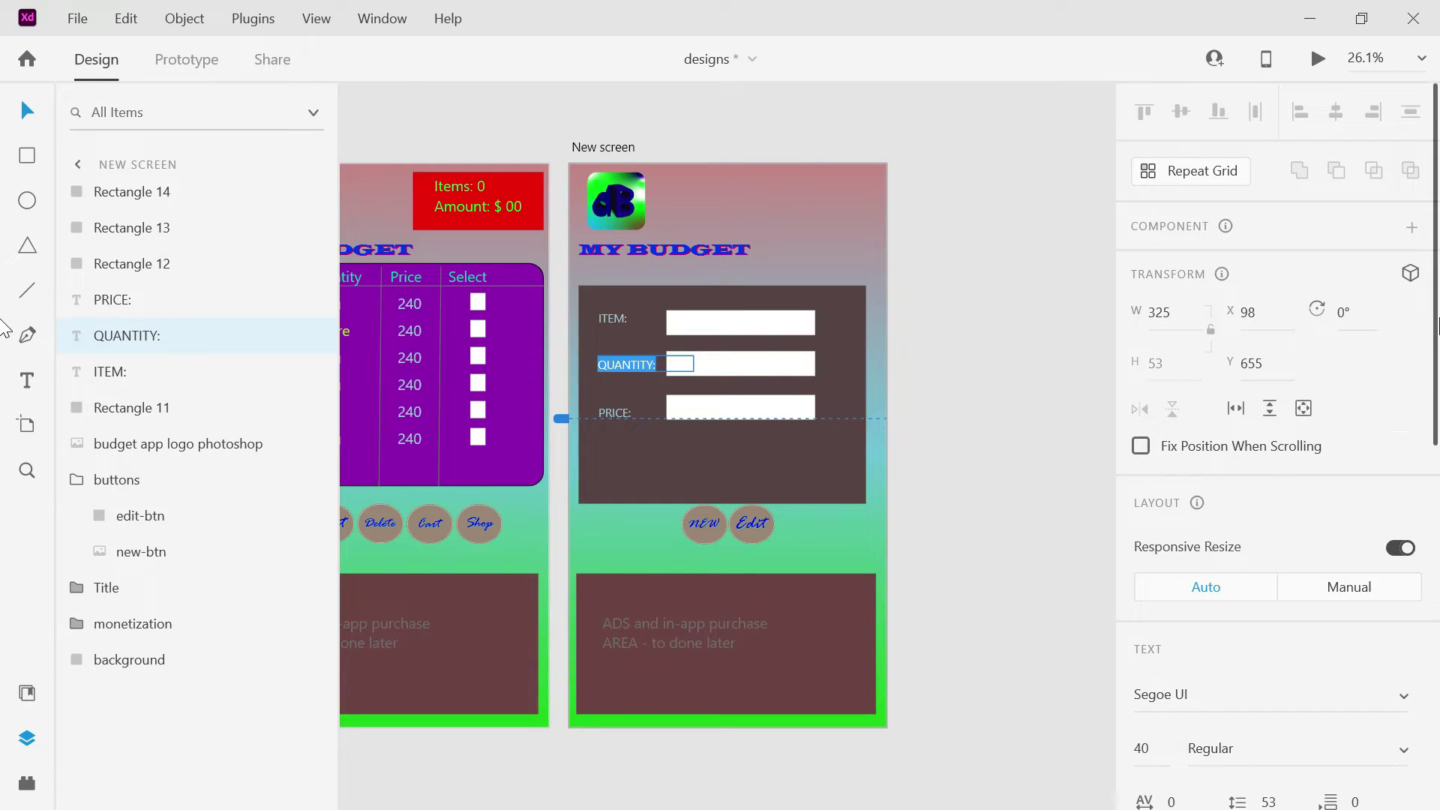
{"action": "scroll", "coordinate": [1435, 379], "scroll_direction": "down", "scroll_amount": 3}
{"action": "scroll", "coordinate": [1436, 379], "scroll_direction": "down", "scroll_amount": 8}
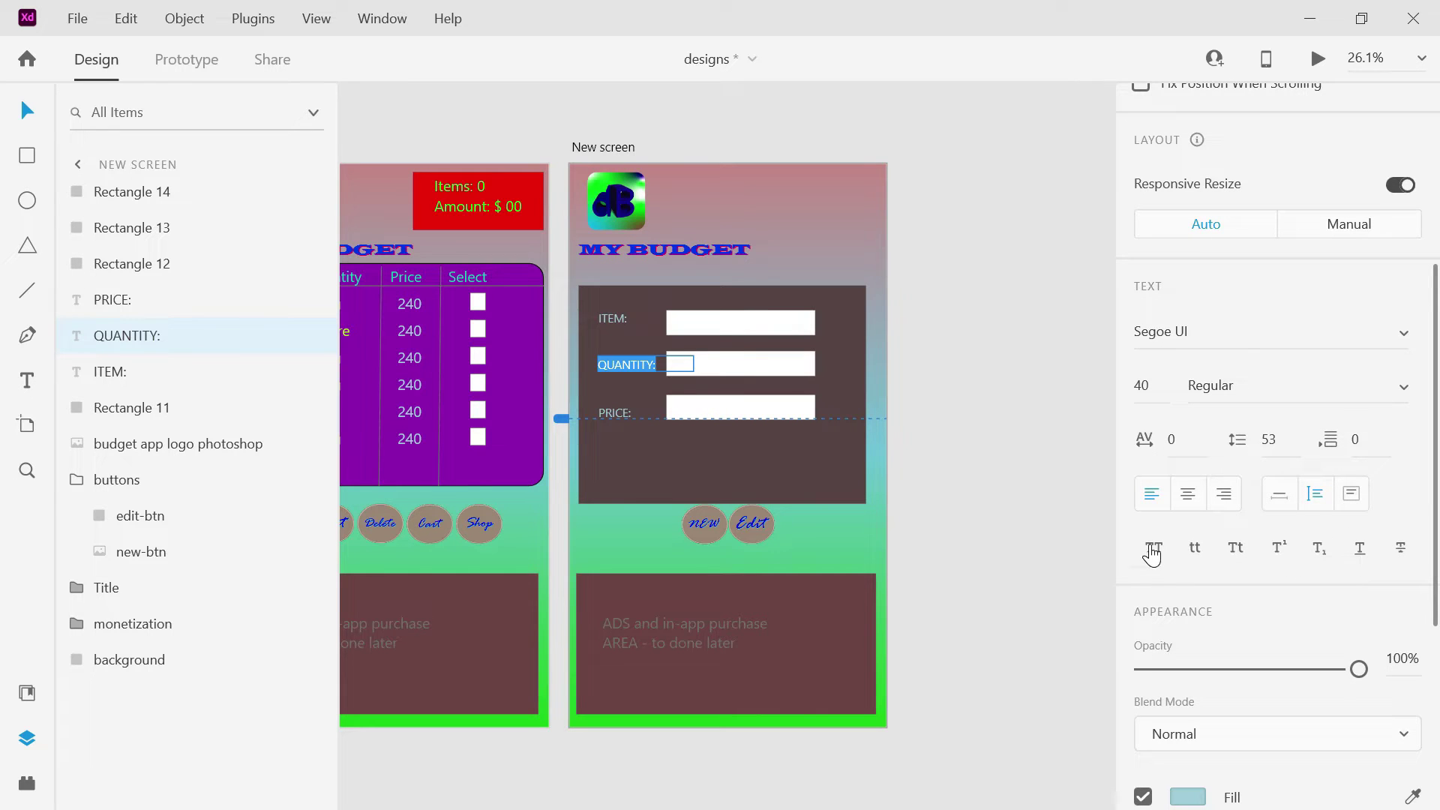
{"action": "left_click", "coordinate": [1153, 553]}
{"action": "left_click", "coordinate": [1186, 498]}
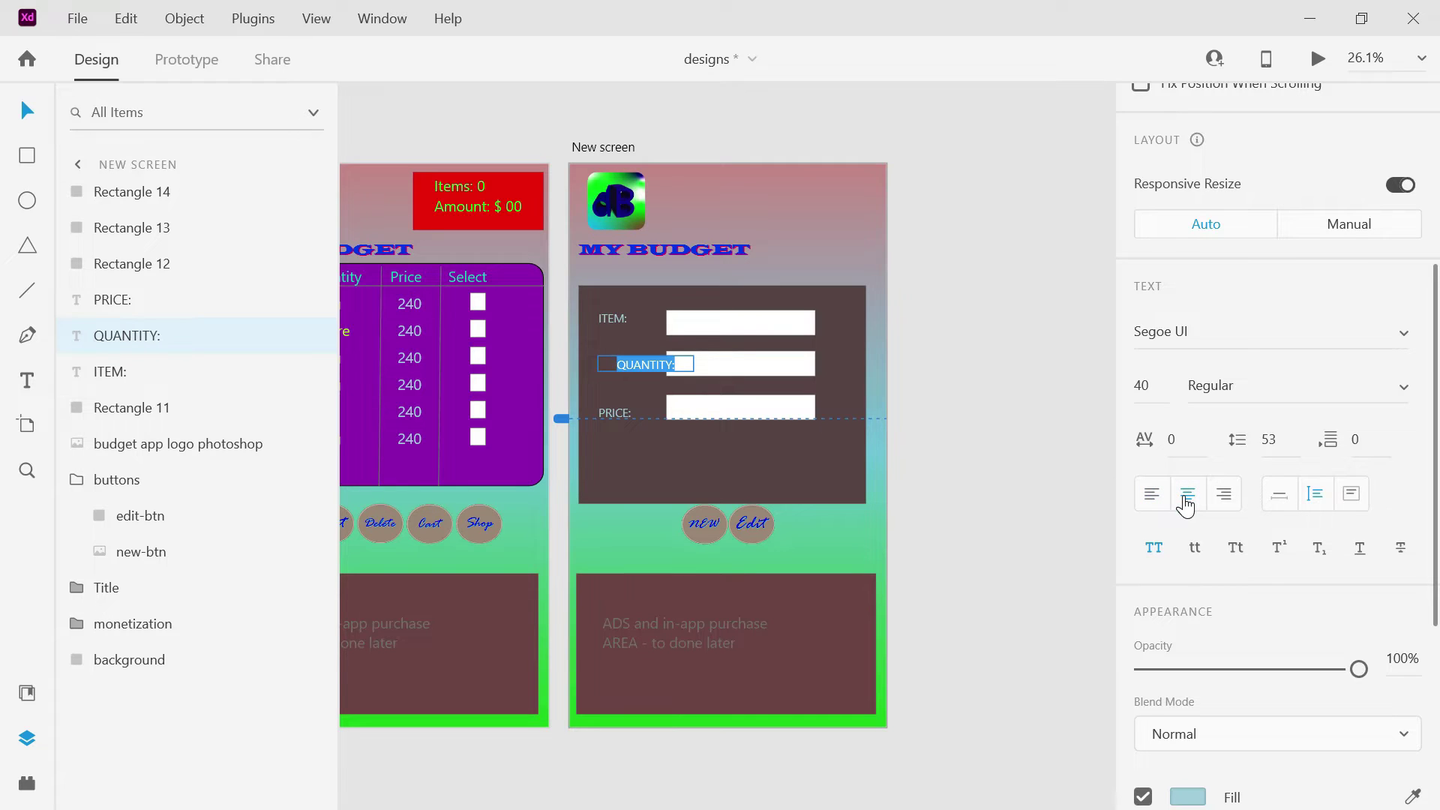
{"action": "left_click", "coordinate": [1152, 497]}
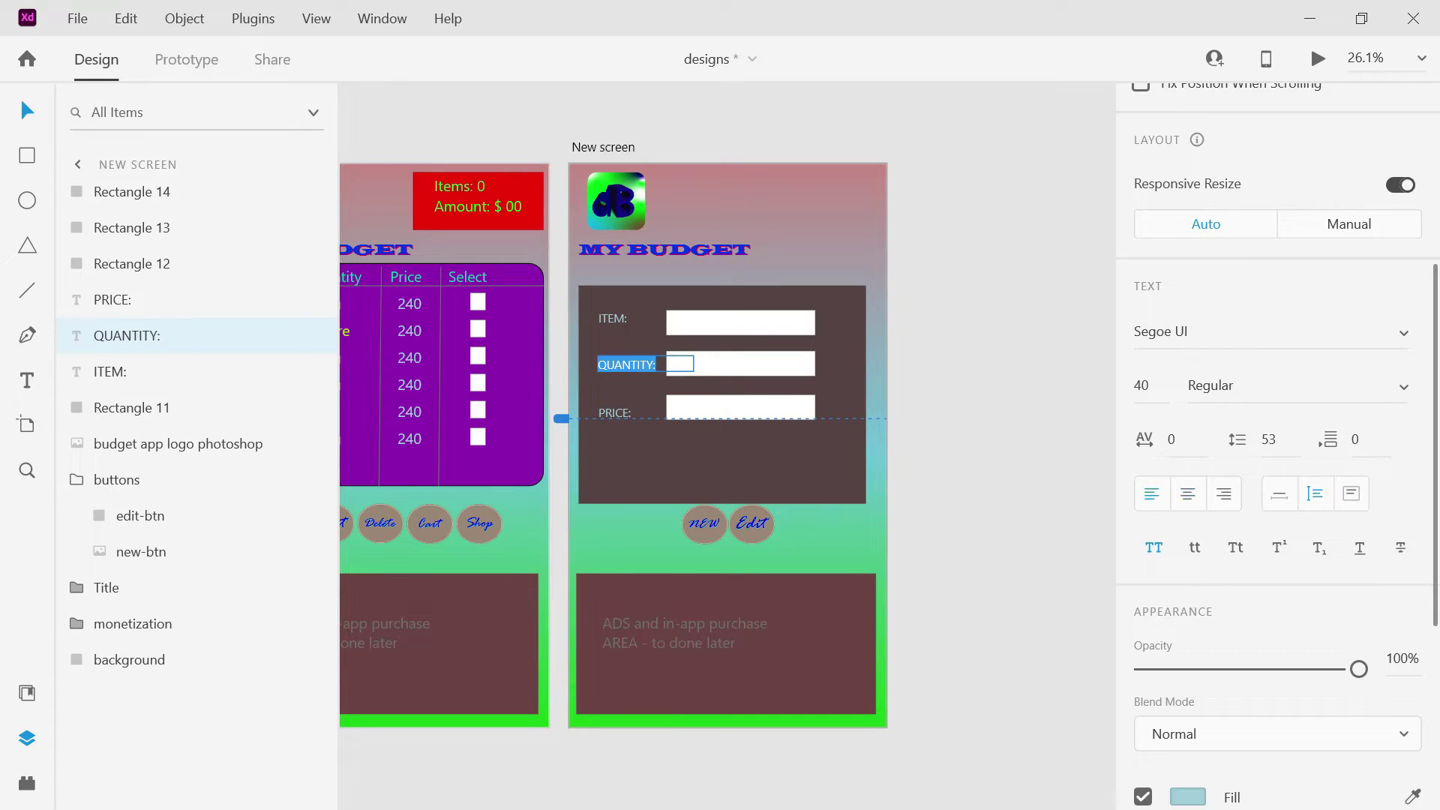
Set the QUANTITY: label's font style to Black Italic.
{"action": "left_click", "coordinate": [1399, 387]}
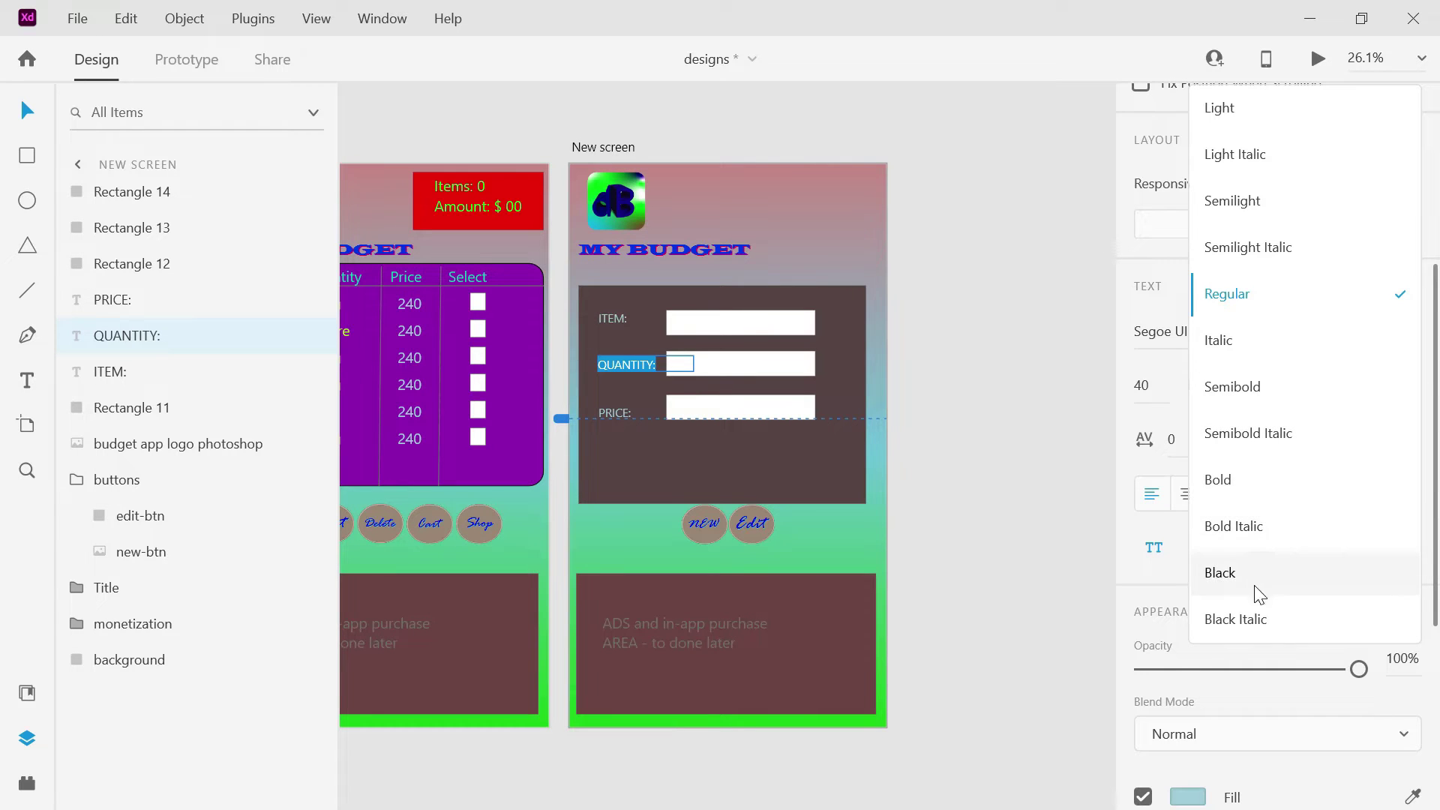
{"action": "left_click", "coordinate": [1250, 619]}
{"action": "left_click", "coordinate": [934, 539]}
{"action": "left_click", "coordinate": [934, 540]}
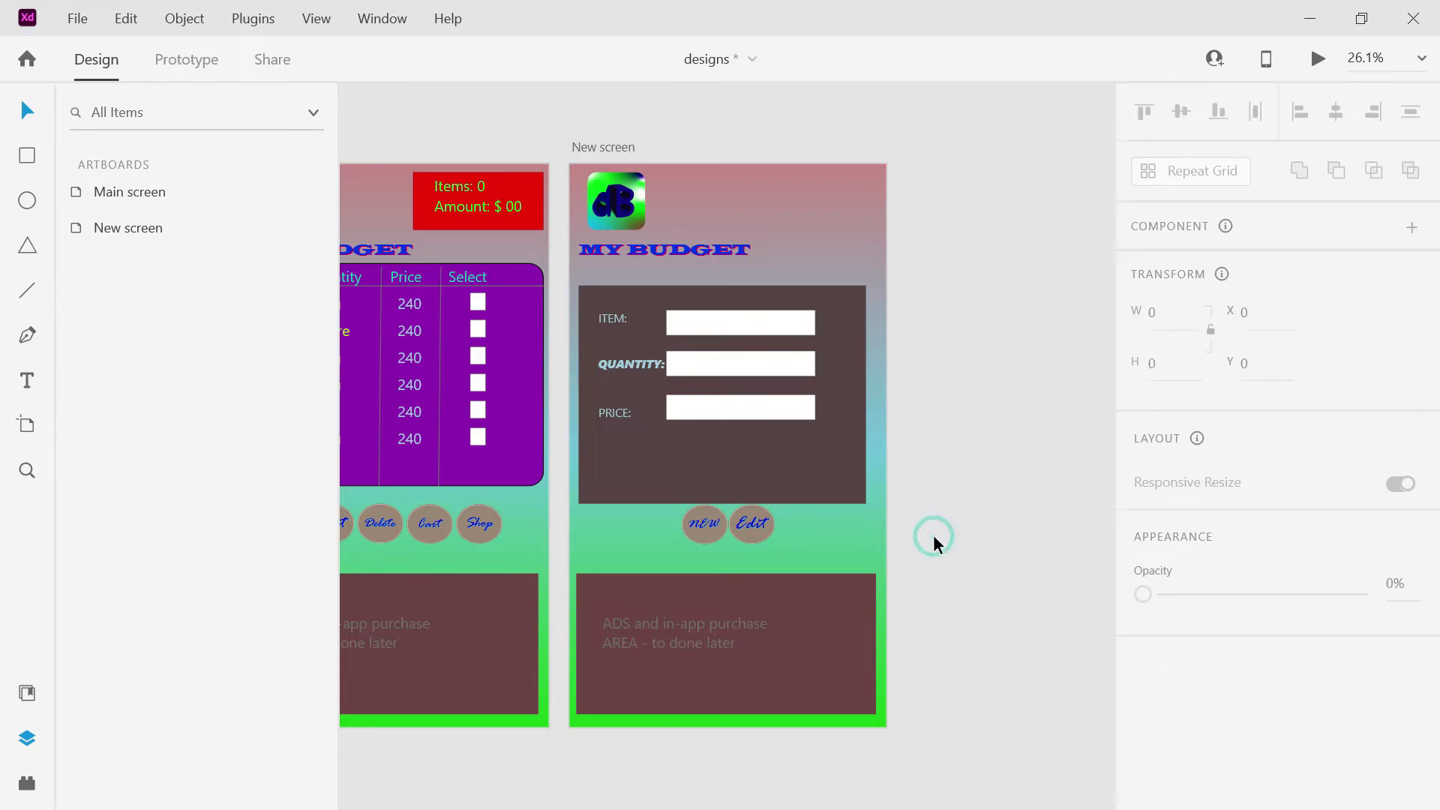
{"action": "left_click", "coordinate": [622, 369]}
{"action": "left_click_drag", "start_coordinate": [622, 369], "coordinate": [616, 369]}
Set the ITEM: label's font style to Black Italic.
{"action": "left_click", "coordinate": [614, 319]}
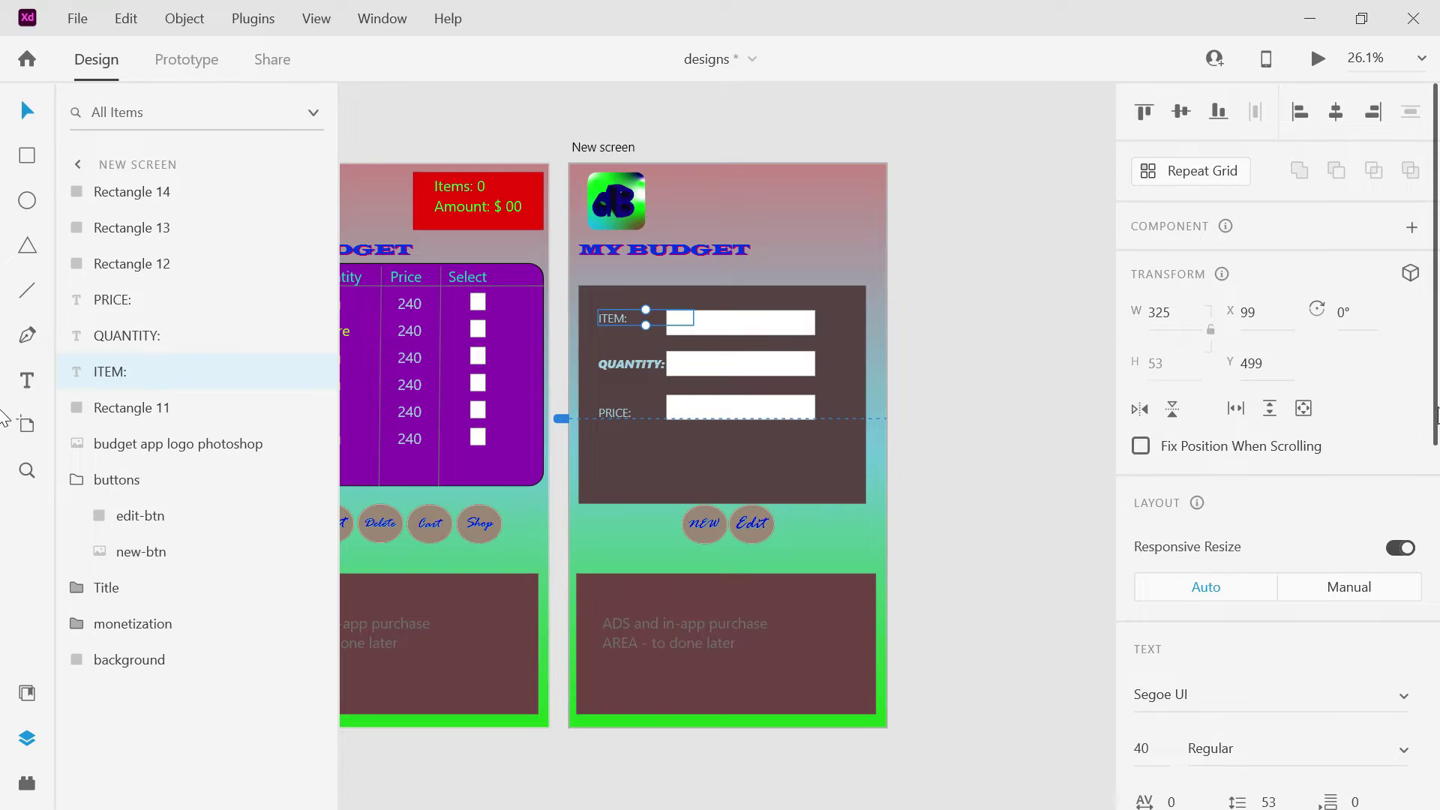
{"action": "scroll", "coordinate": [1432, 533], "scroll_direction": "down", "scroll_amount": 3}
{"action": "scroll", "coordinate": [1433, 534], "scroll_direction": "down", "scroll_amount": 1}
{"action": "left_click", "coordinate": [1405, 505]}
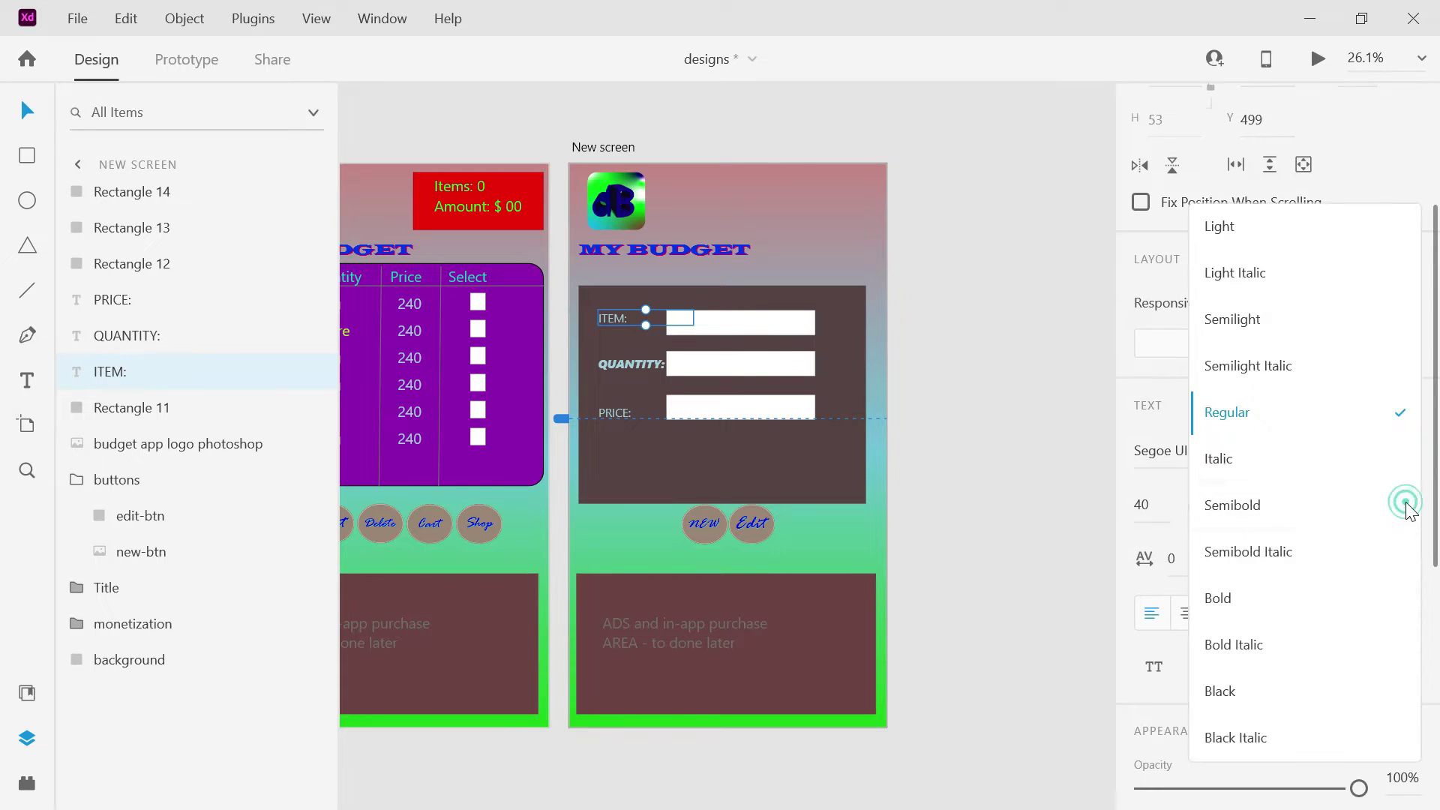
{"action": "left_click", "coordinate": [1288, 737]}
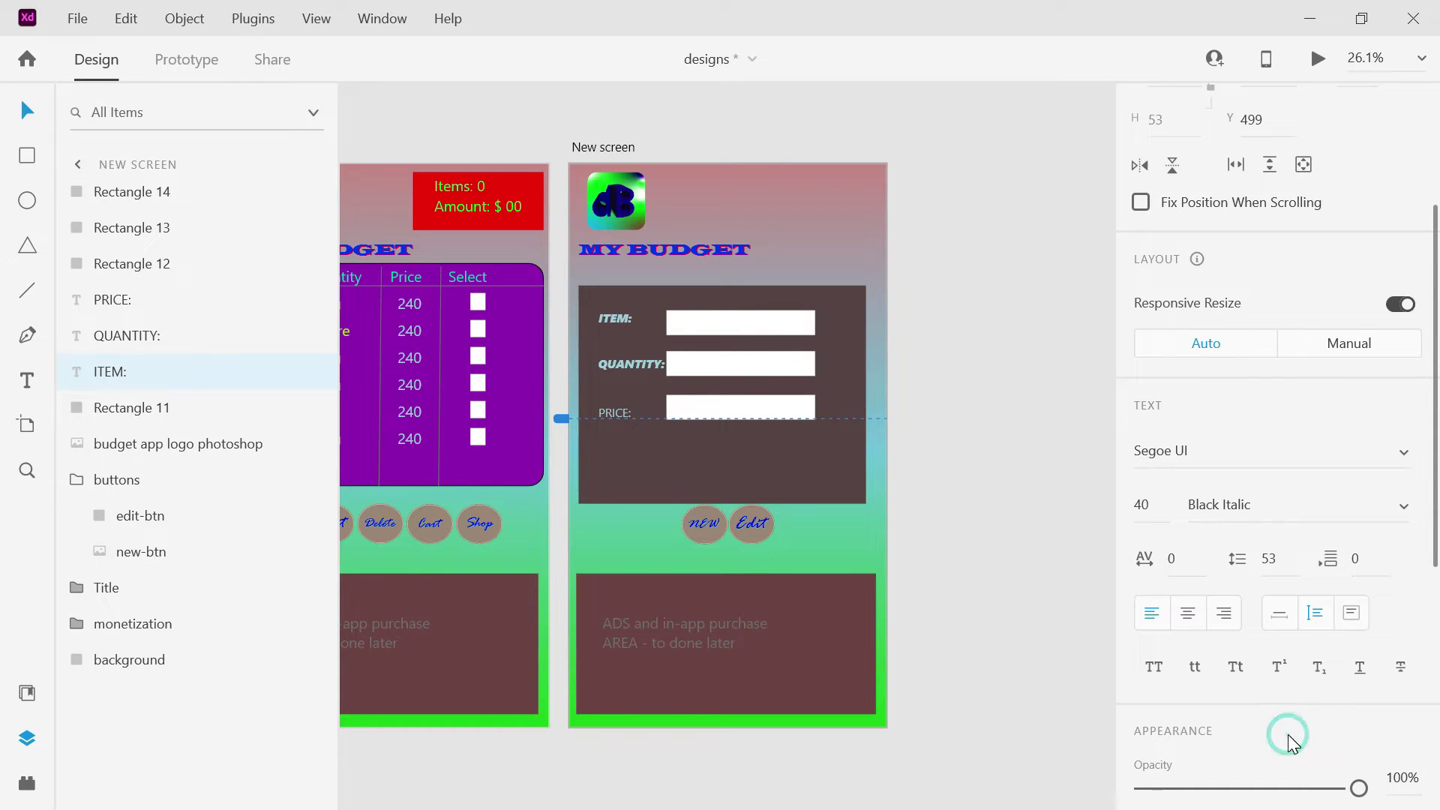
Set the PRICE: label's font style to Black Italic.
{"action": "double_click", "coordinate": [632, 417]}
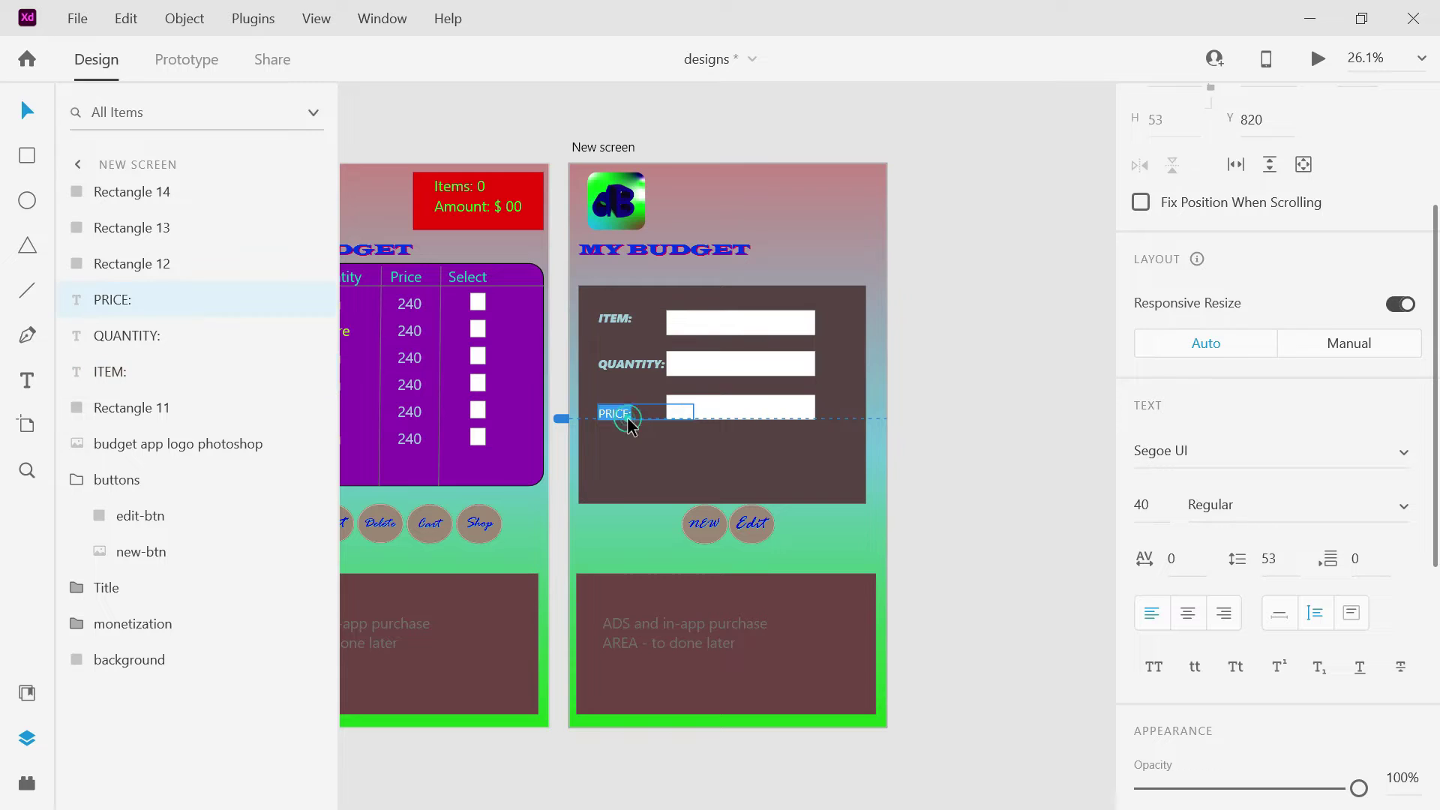
{"action": "left_click", "coordinate": [1407, 507]}
{"action": "left_click", "coordinate": [1242, 747]}
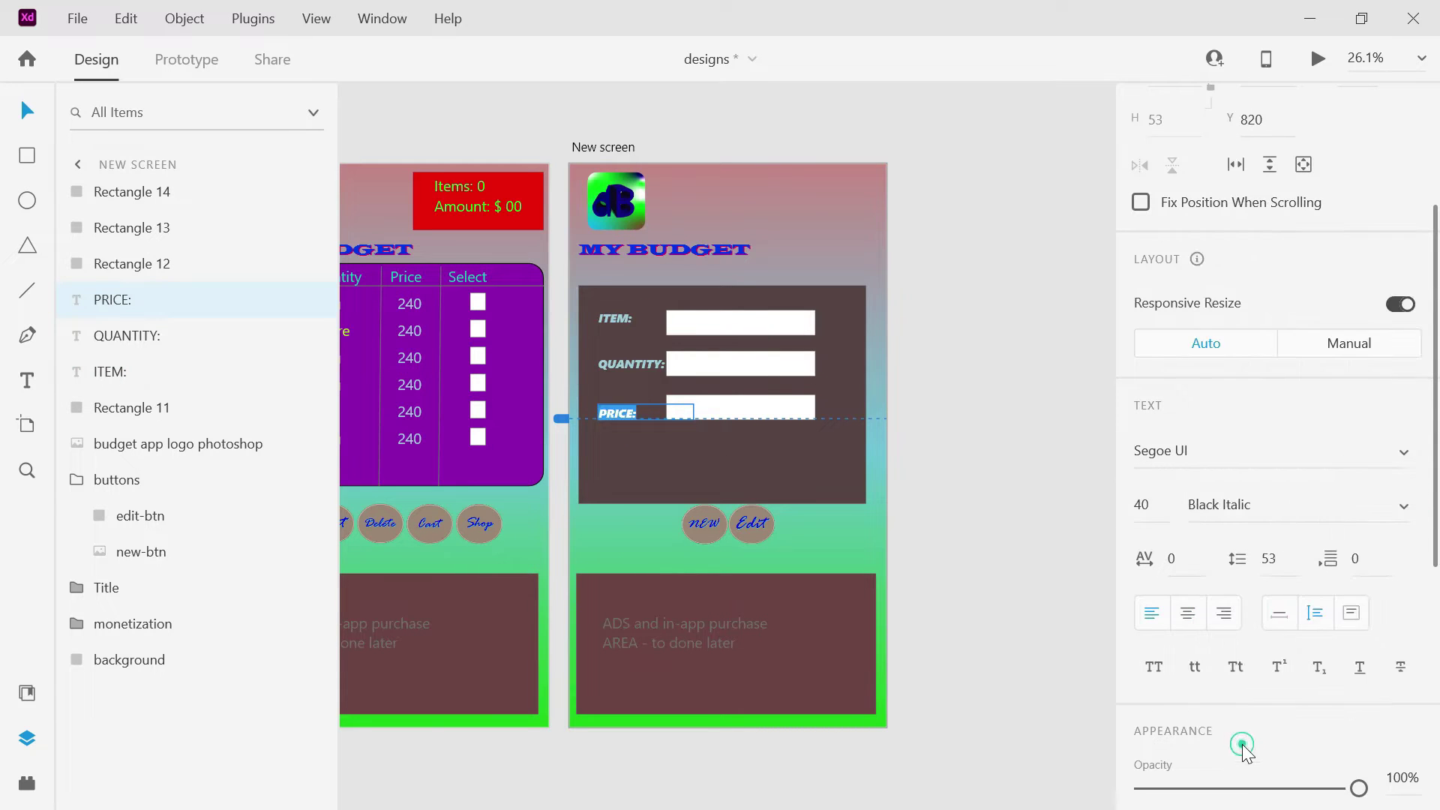
{"action": "left_click", "coordinate": [1024, 611]}
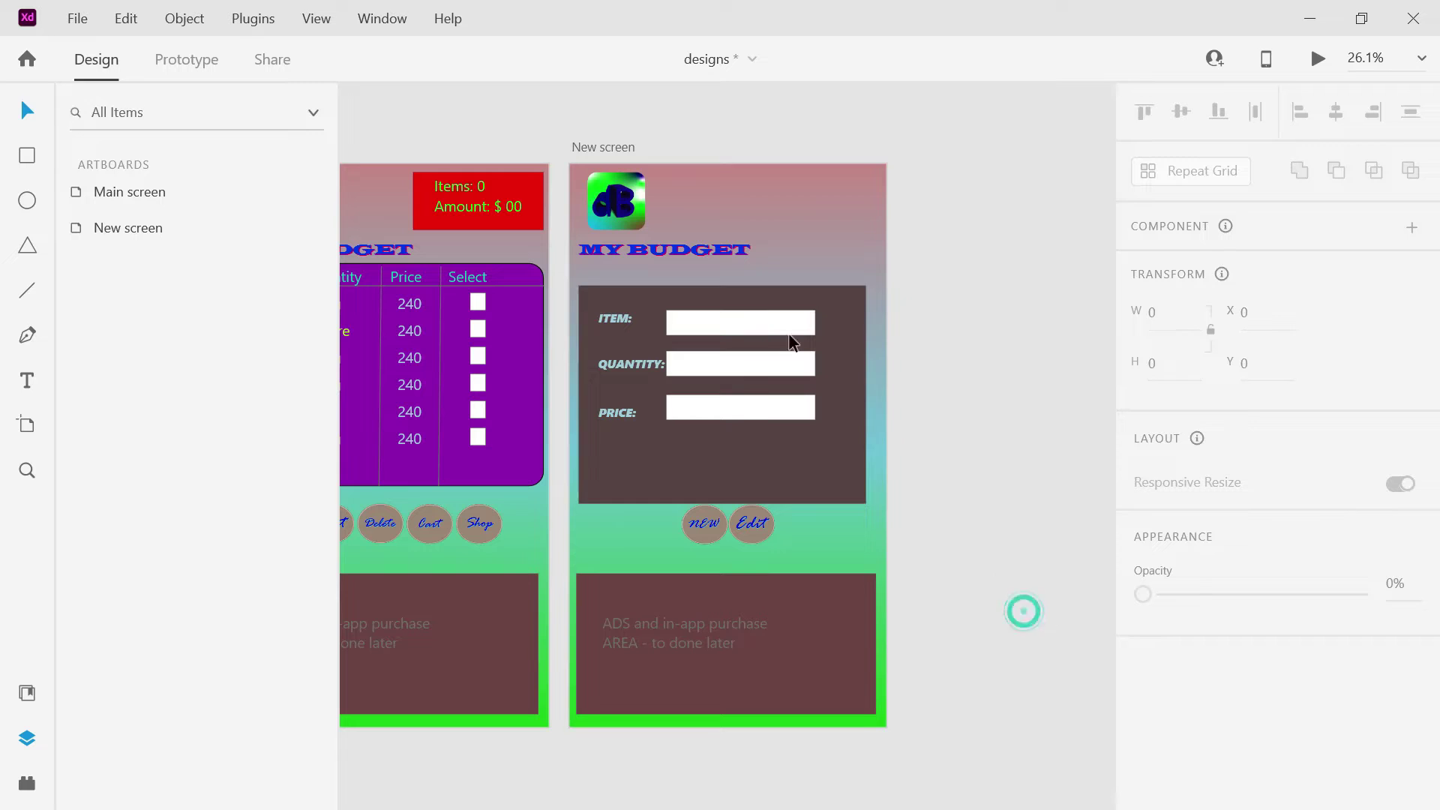
Nudge the QUANTITY: label slightly left to leave a gap before its input box.
{"action": "left_click", "coordinate": [615, 367]}
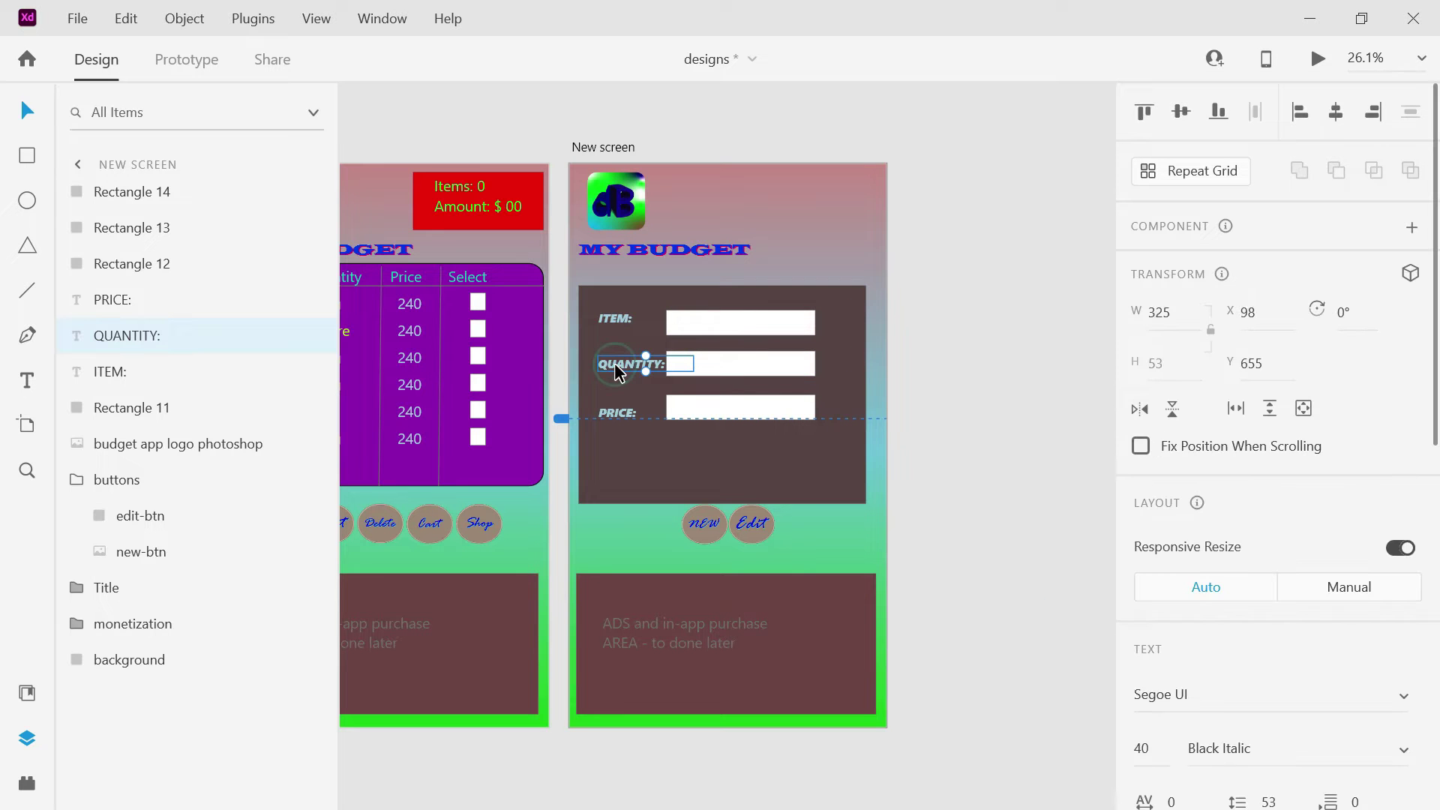
{"action": "left_click_drag", "start_coordinate": [615, 370], "coordinate": [615, 370]}
{"action": "left_click", "coordinate": [1109, 408]}
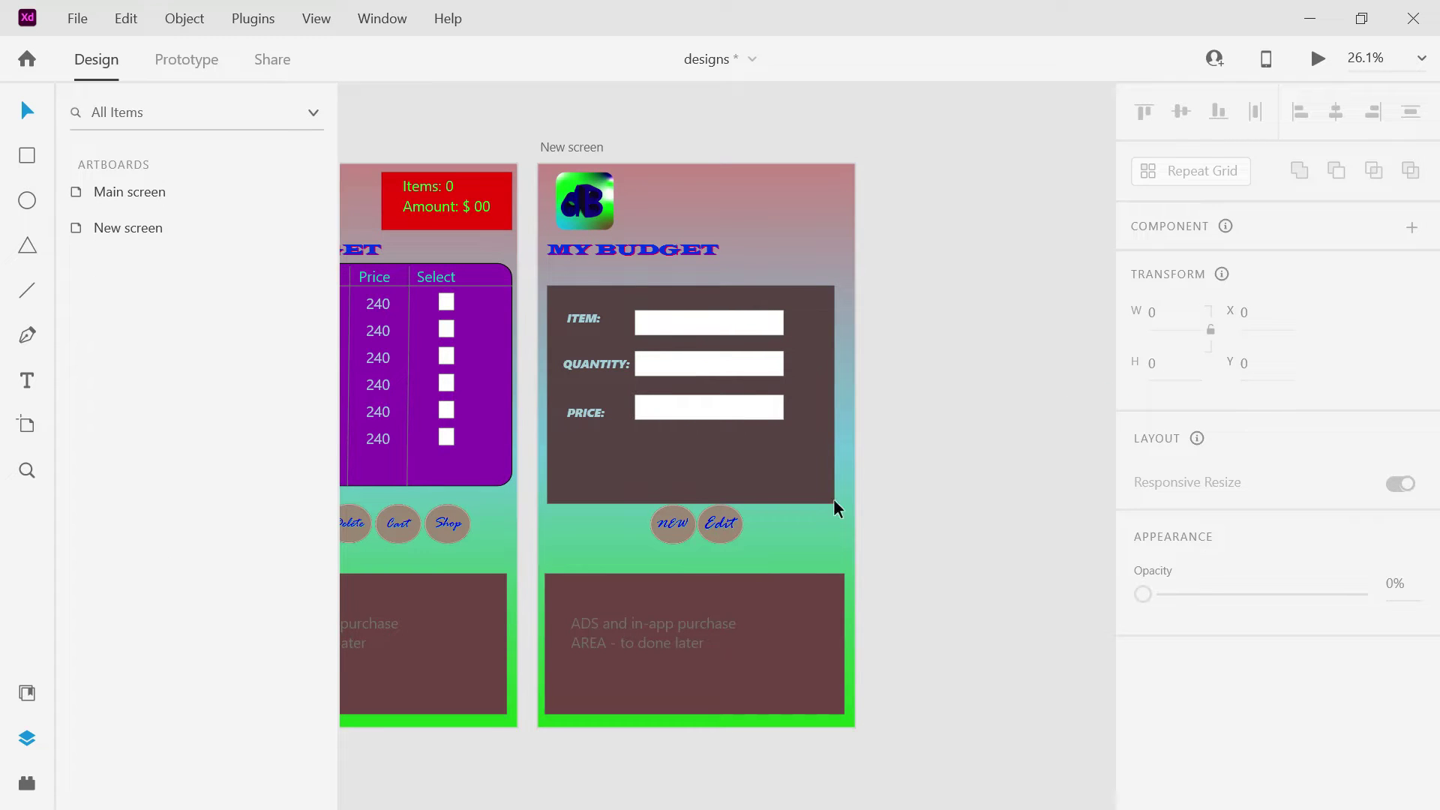
Spread the NEW and Edit buttons apart below the form, with their group about 398 wide at about X 284, Y 1200.
{"action": "left_click_drag", "start_coordinate": [672, 520], "coordinate": [737, 558]}
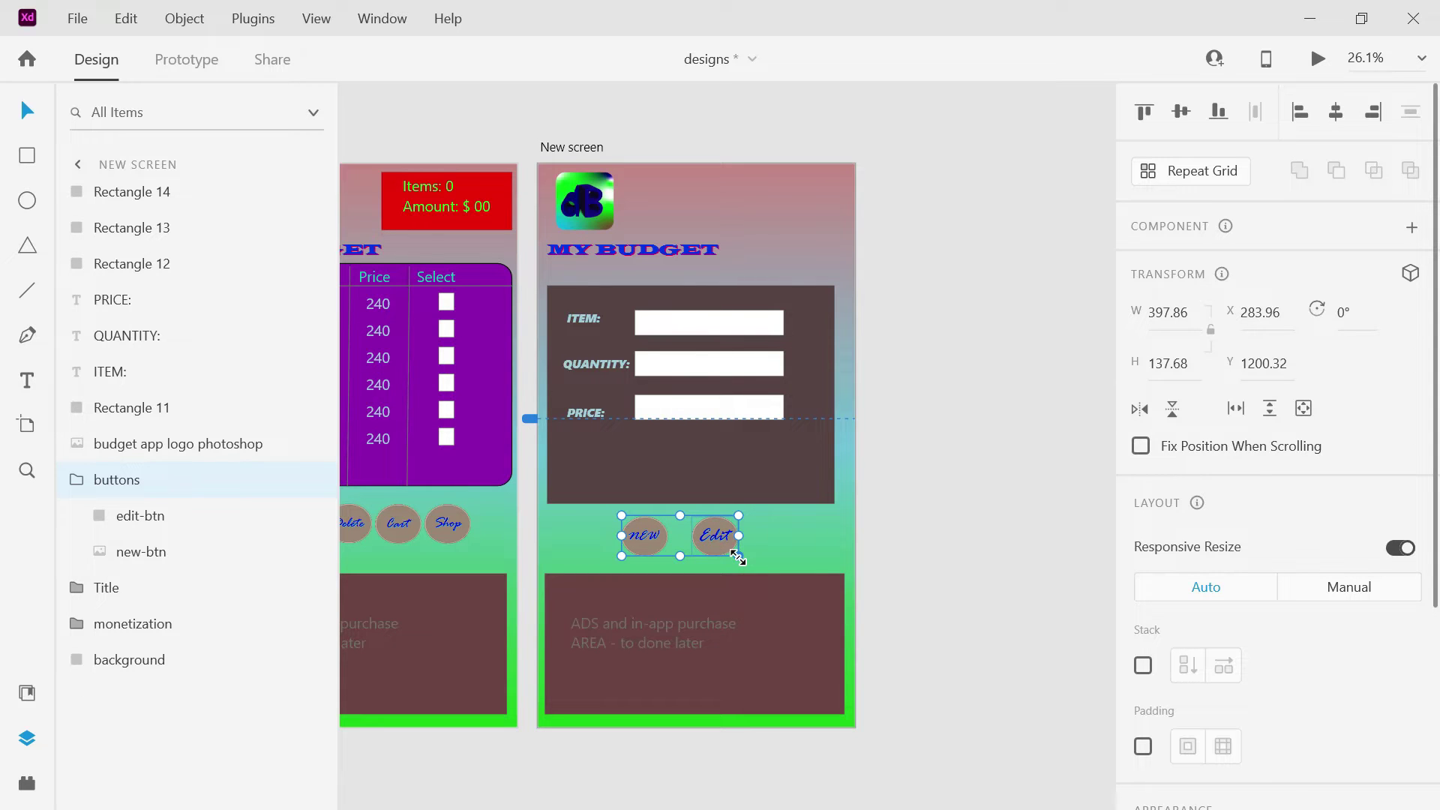
{"action": "left_click", "coordinate": [896, 523]}
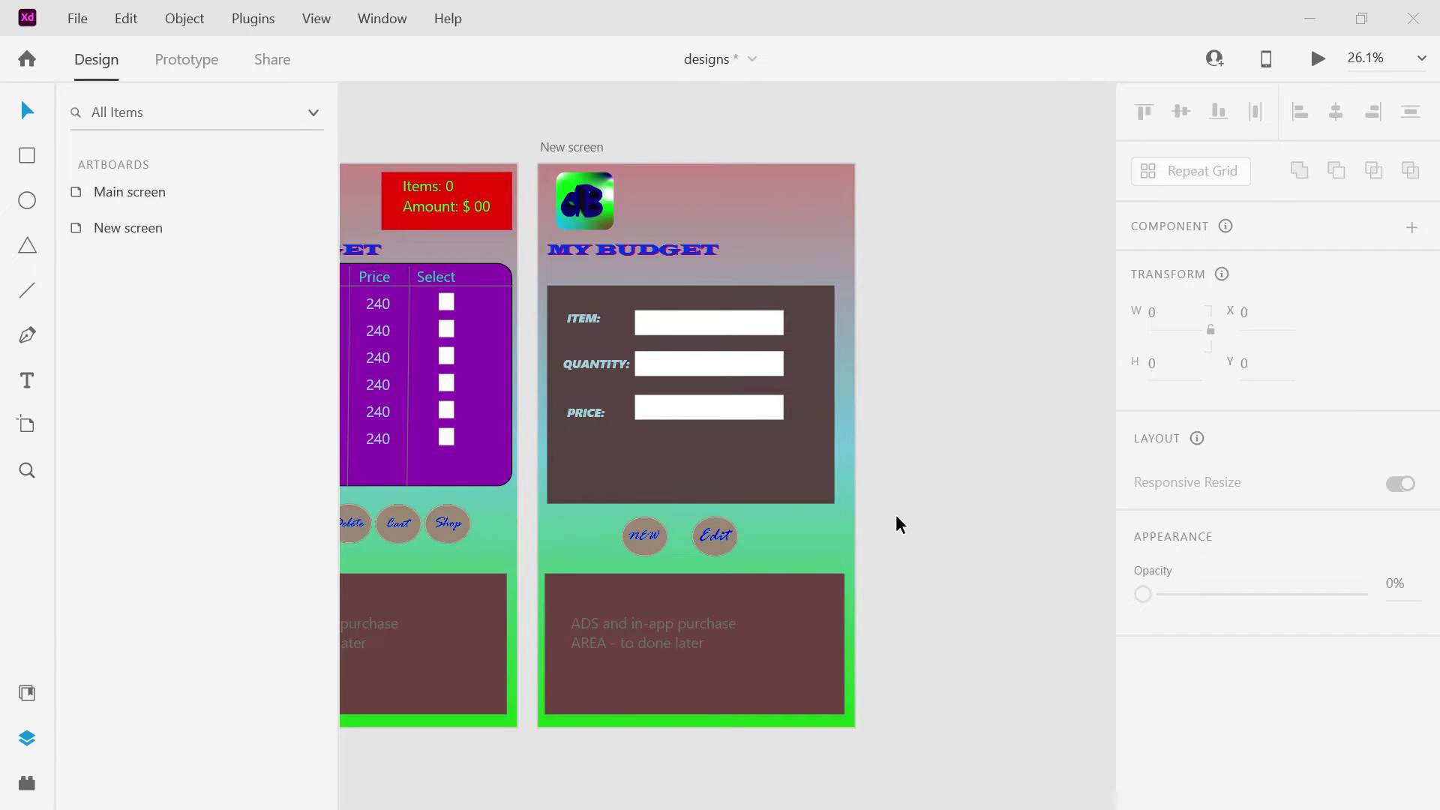
Switch to Adobe Illustrator and open the recent buttons.ai file.
{"action": "key", "text": "super"}
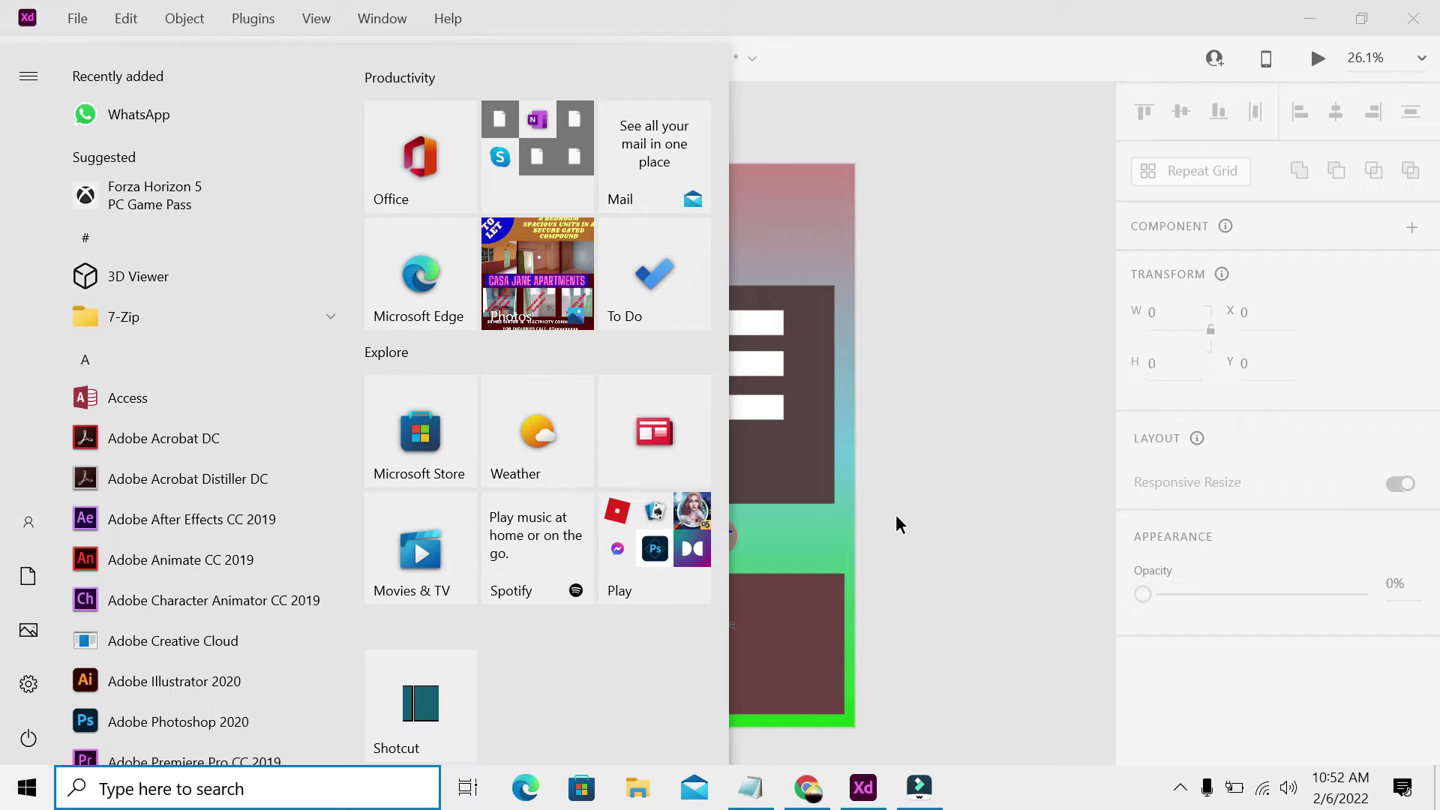
{"action": "right_click", "coordinate": [214, 677]}
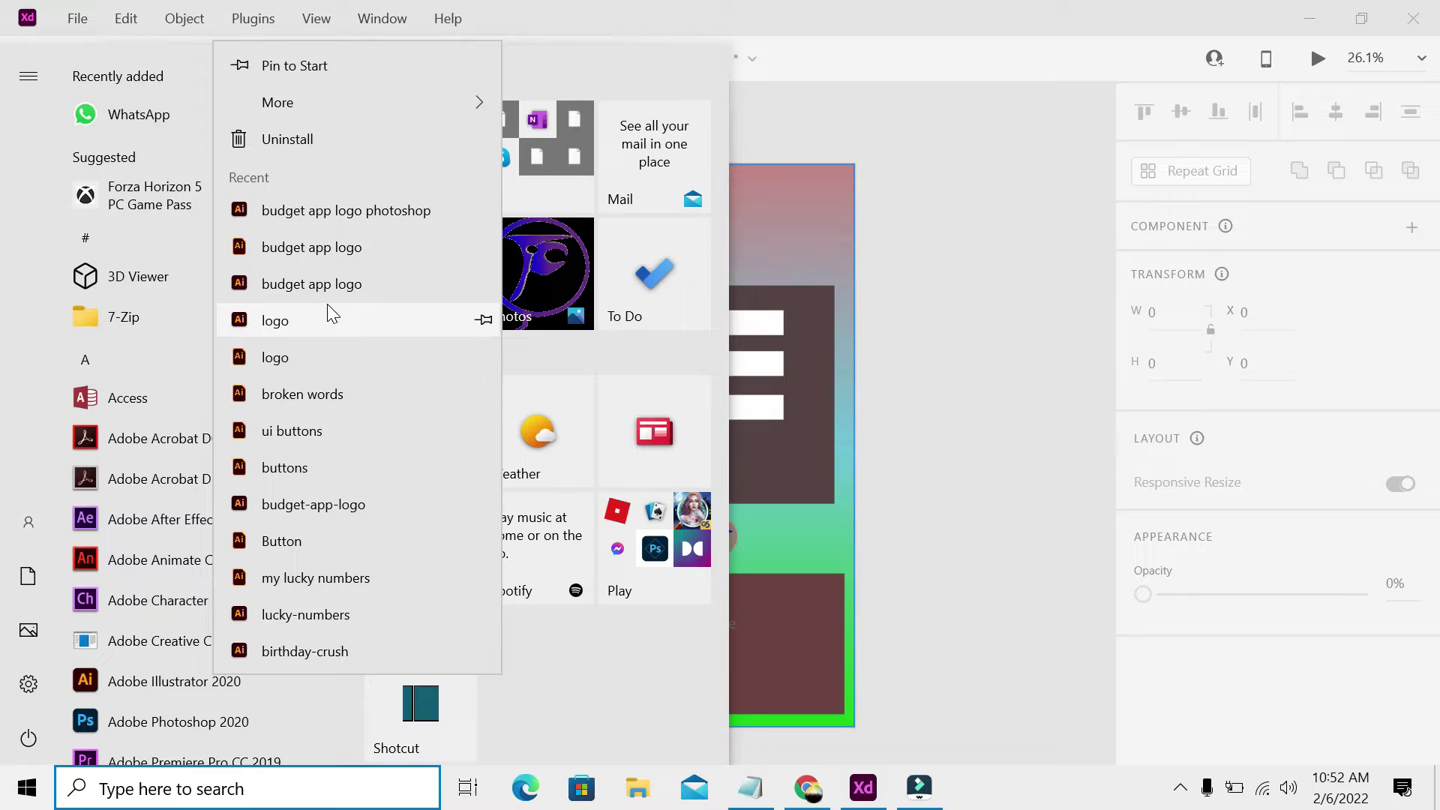
{"action": "left_click", "coordinate": [332, 256]}
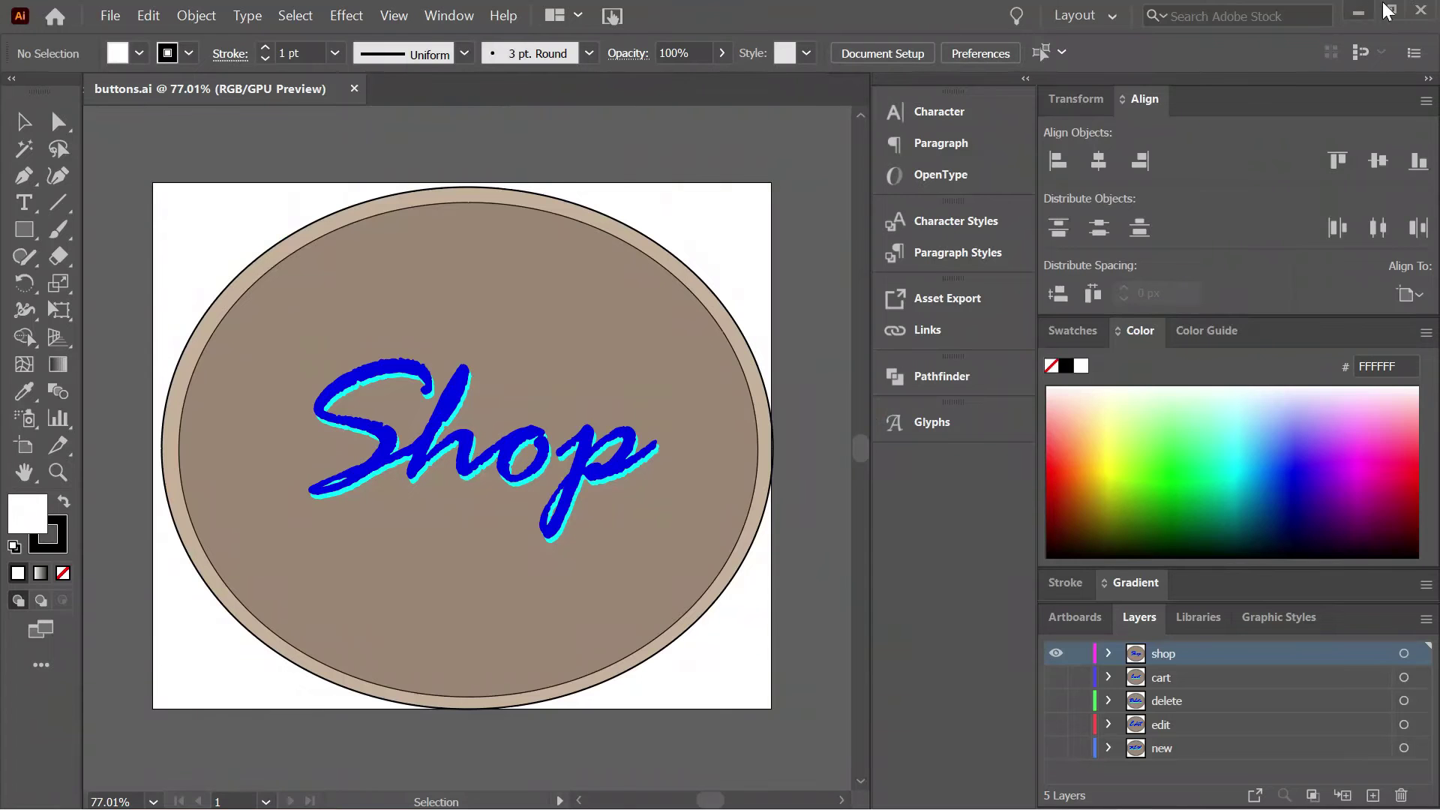
{"action": "left_click", "coordinate": [1165, 651]}
{"action": "left_click", "coordinate": [1165, 654], "text": "alt"}
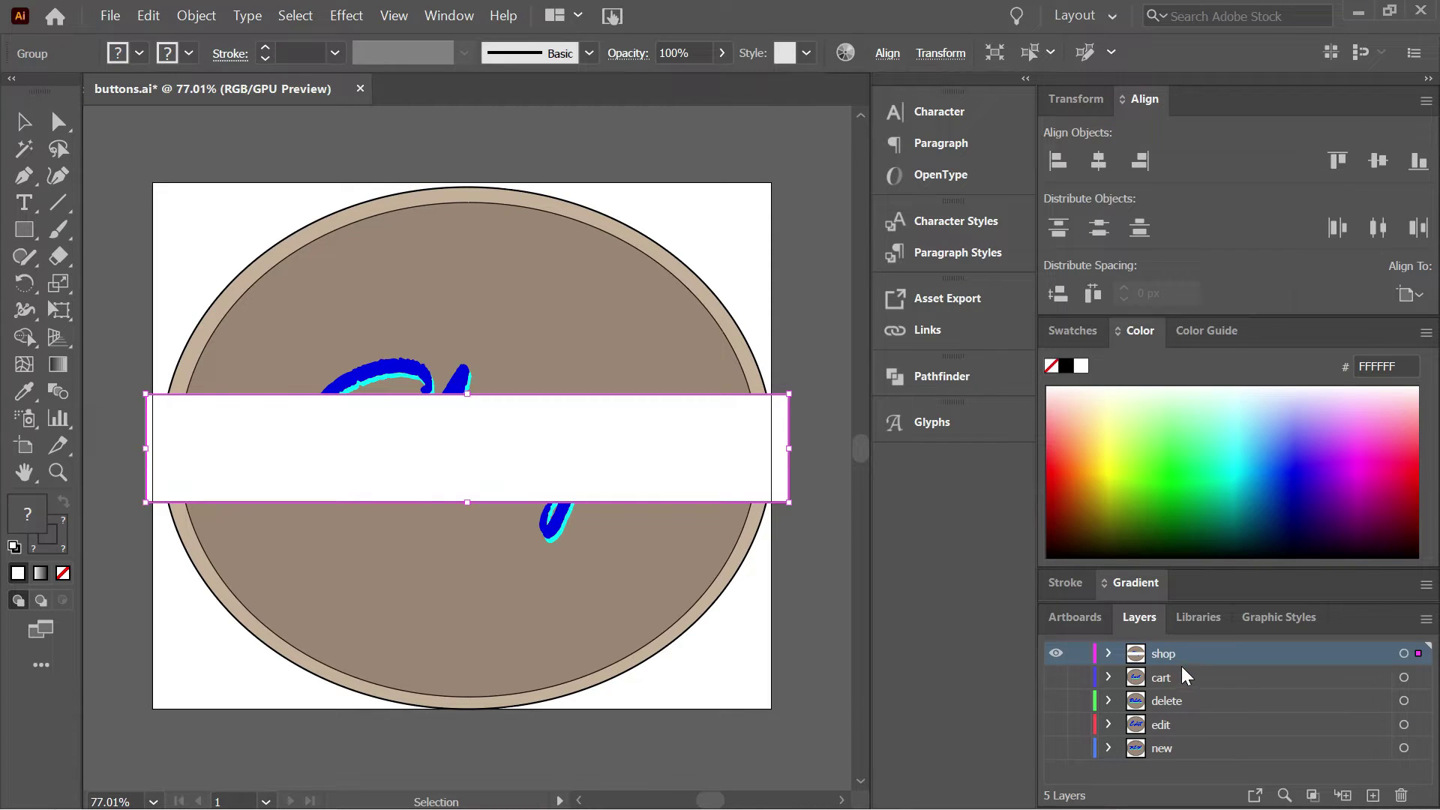
{"action": "key", "text": "ctrl+z"}
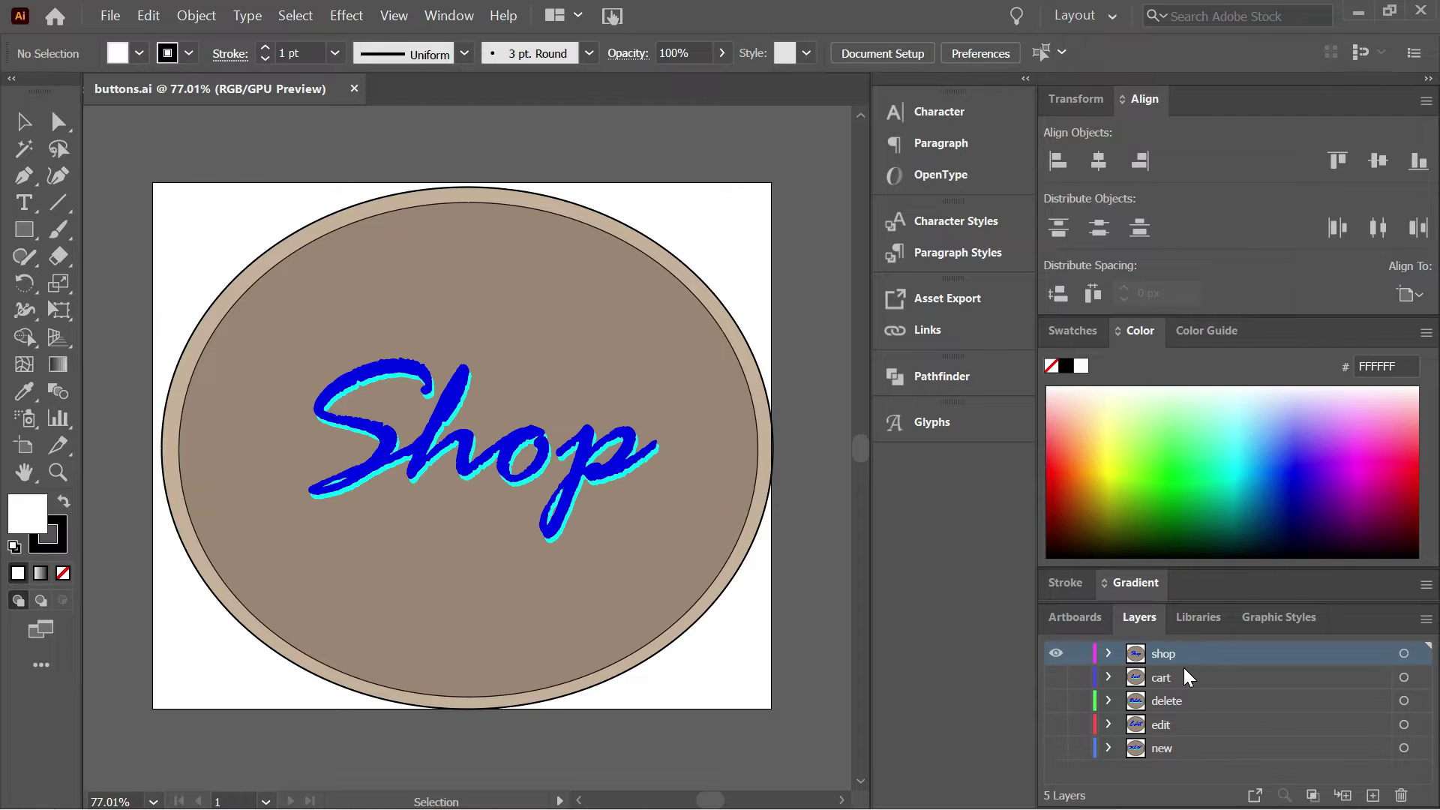
Copy all artwork of the shop layer and paste it in place into a new layer above it.
{"action": "left_click", "coordinate": [1403, 654]}
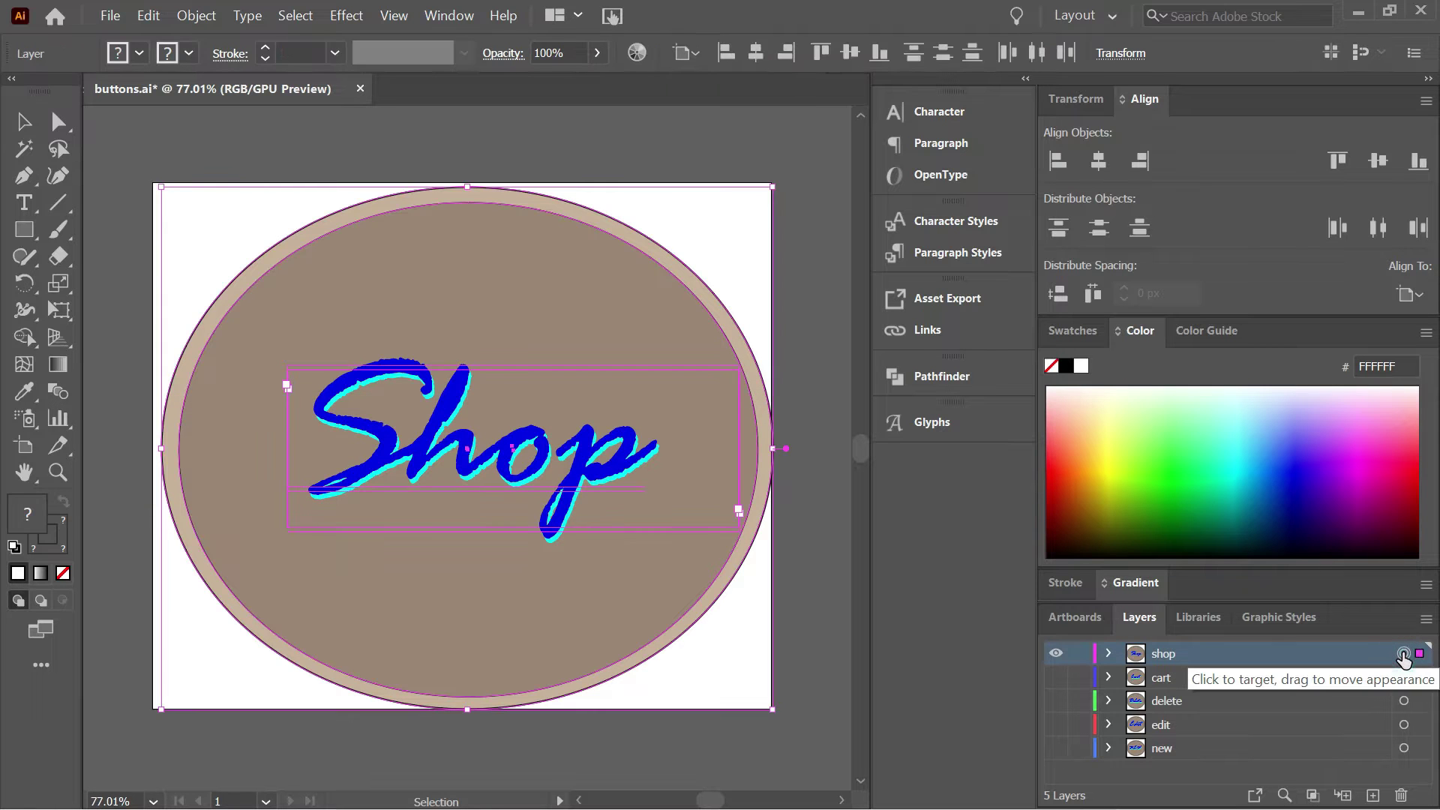
{"action": "left_click", "coordinate": [1403, 654]}
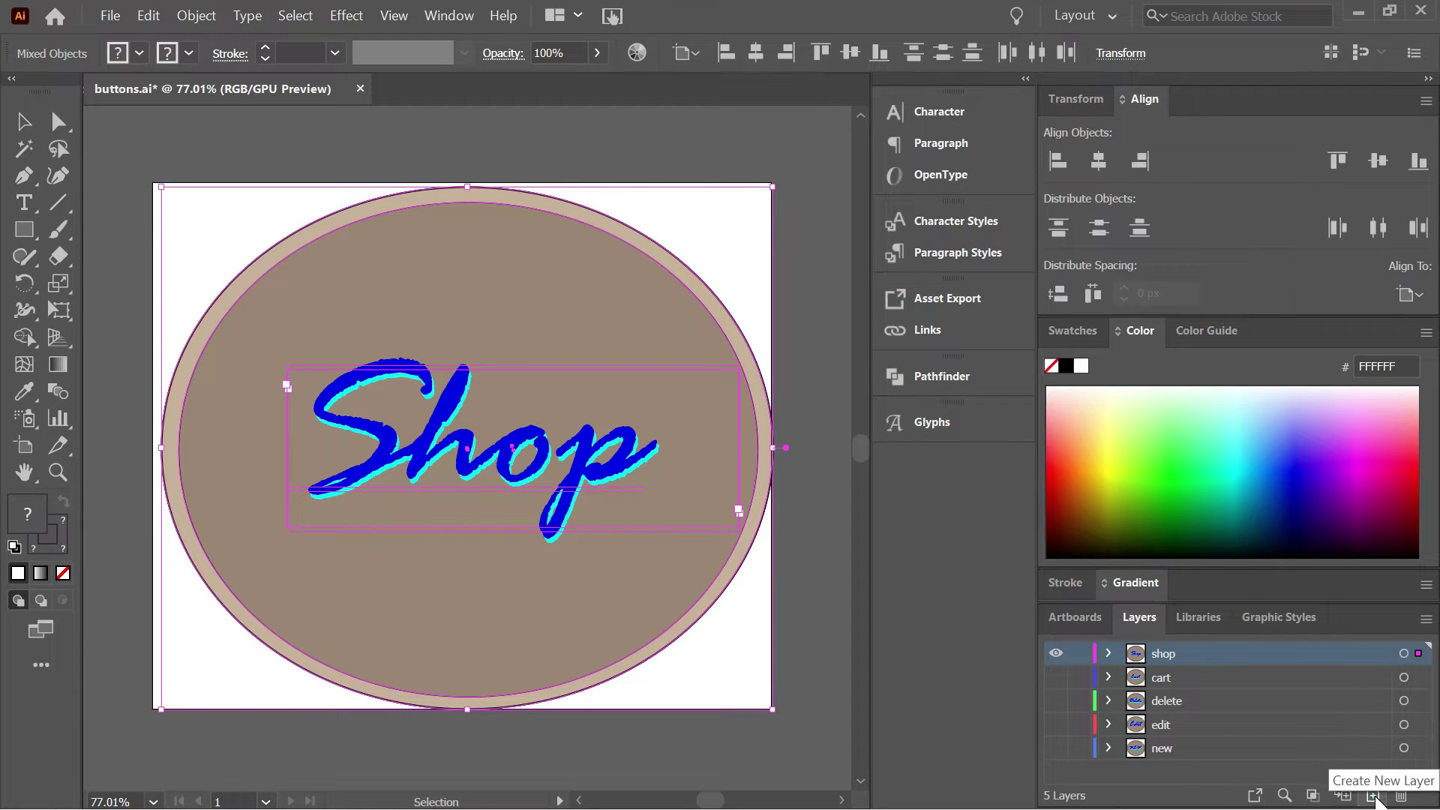
{"action": "left_click", "coordinate": [1373, 797]}
{"action": "left_click", "coordinate": [1374, 796]}
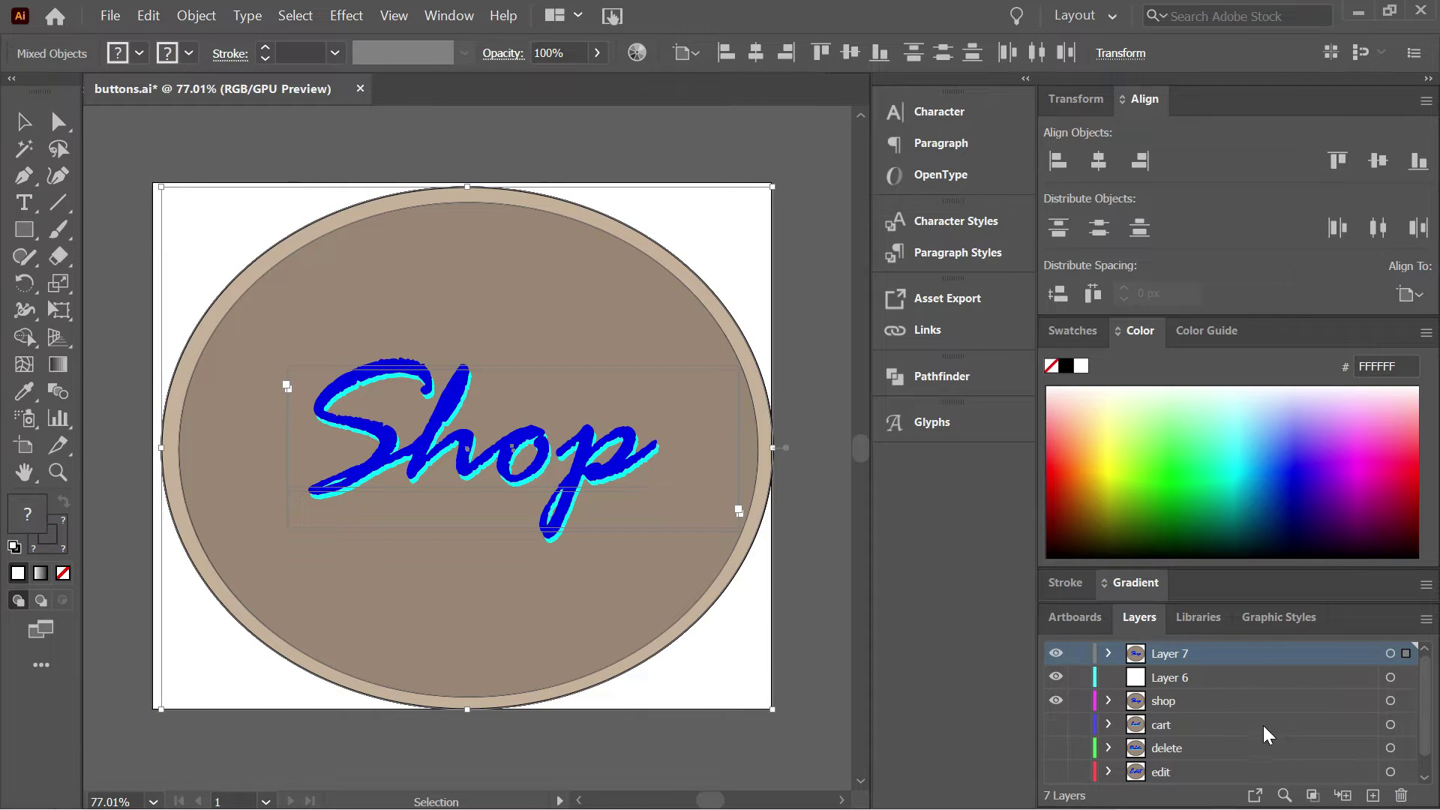
Delete the empty Layer 6 and hide the original shop layer.
{"action": "left_click", "coordinate": [1170, 682]}
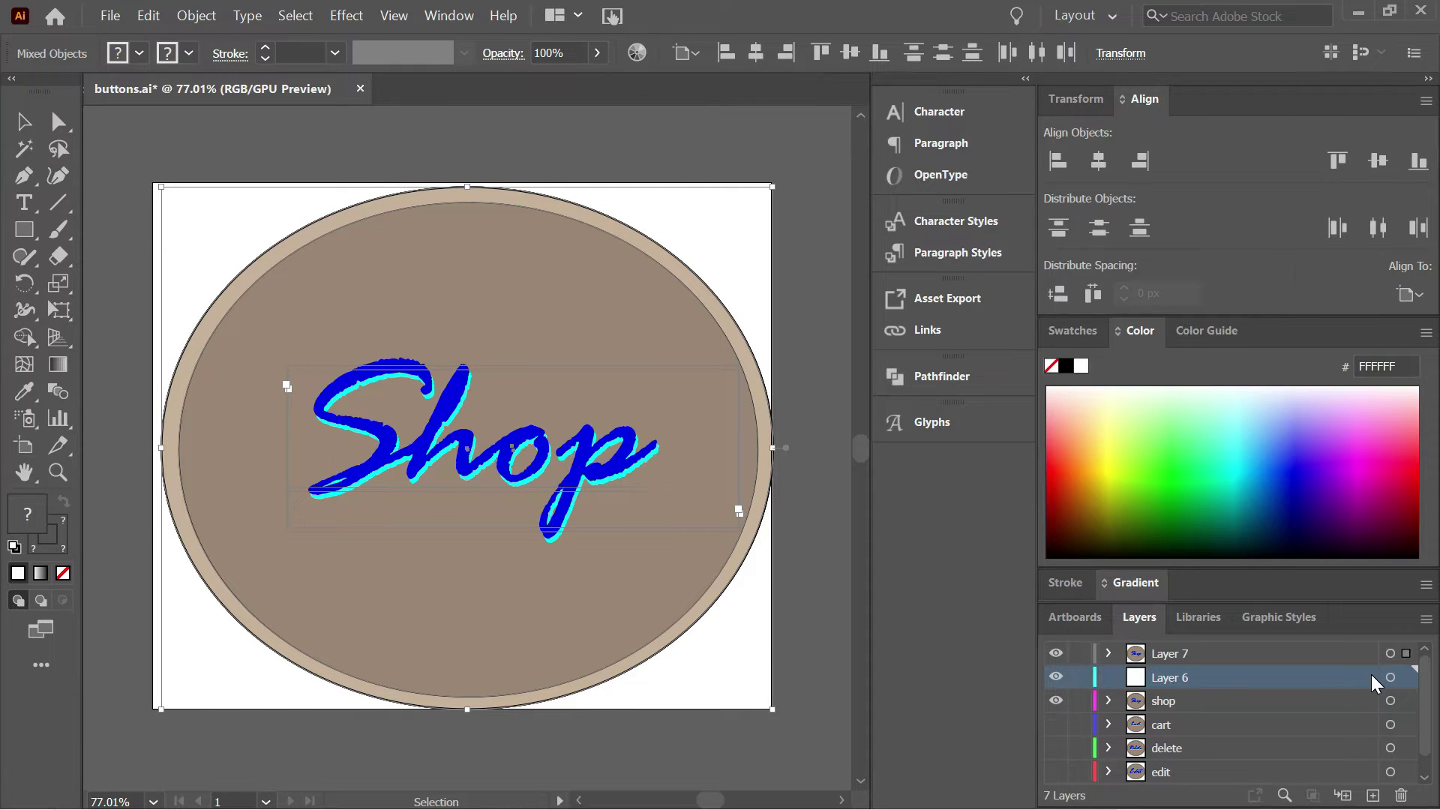
{"action": "left_click", "coordinate": [1401, 797]}
{"action": "left_click", "coordinate": [1056, 677]}
Rename the duplicated layer to add and its upper Shop text object to Add.
{"action": "double_click", "coordinate": [1165, 655]}
{"action": "type", "text": "add"}
{"action": "key", "text": "Return"}
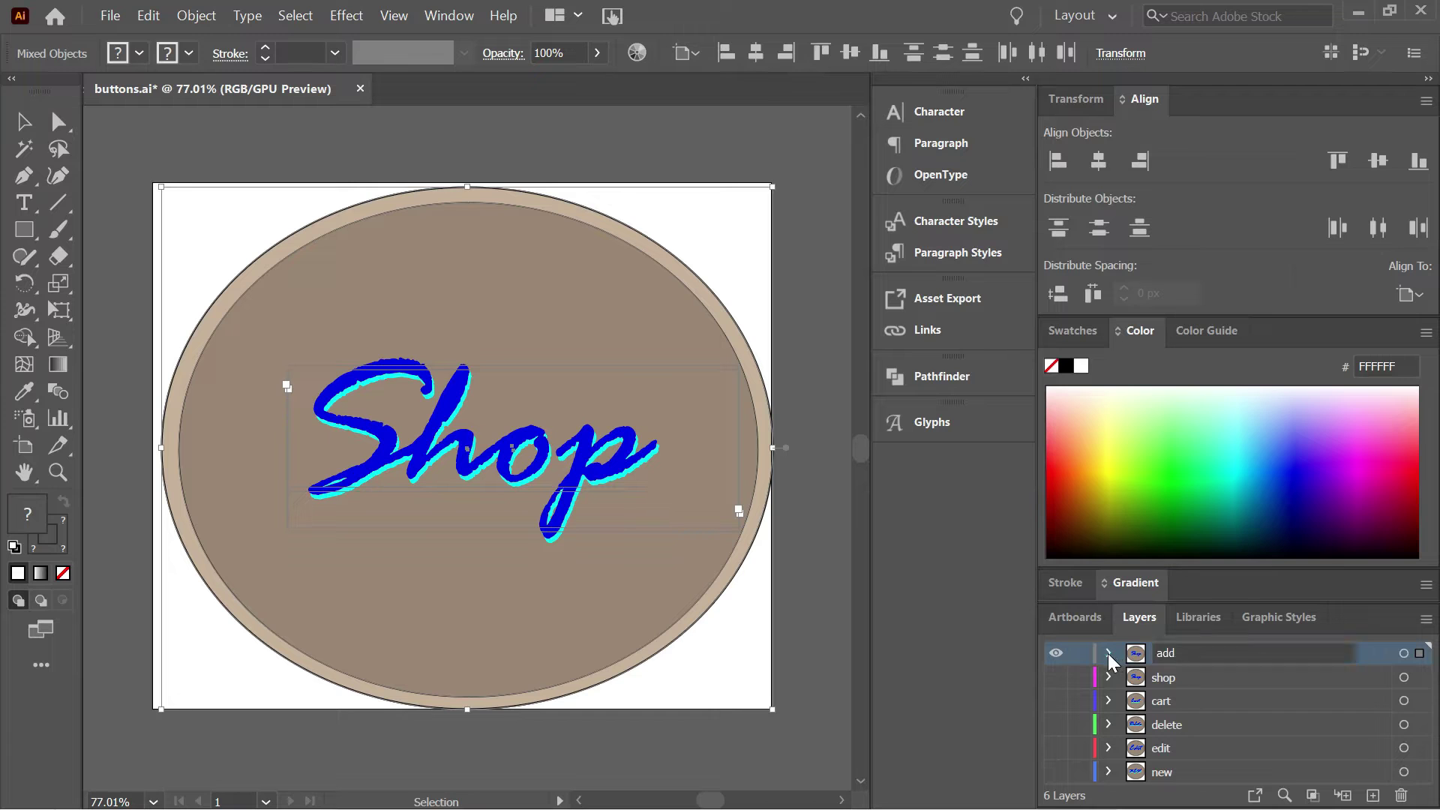
{"action": "left_click", "coordinate": [1109, 654]}
{"action": "left_click", "coordinate": [1108, 654]}
{"action": "left_click", "coordinate": [1108, 653]}
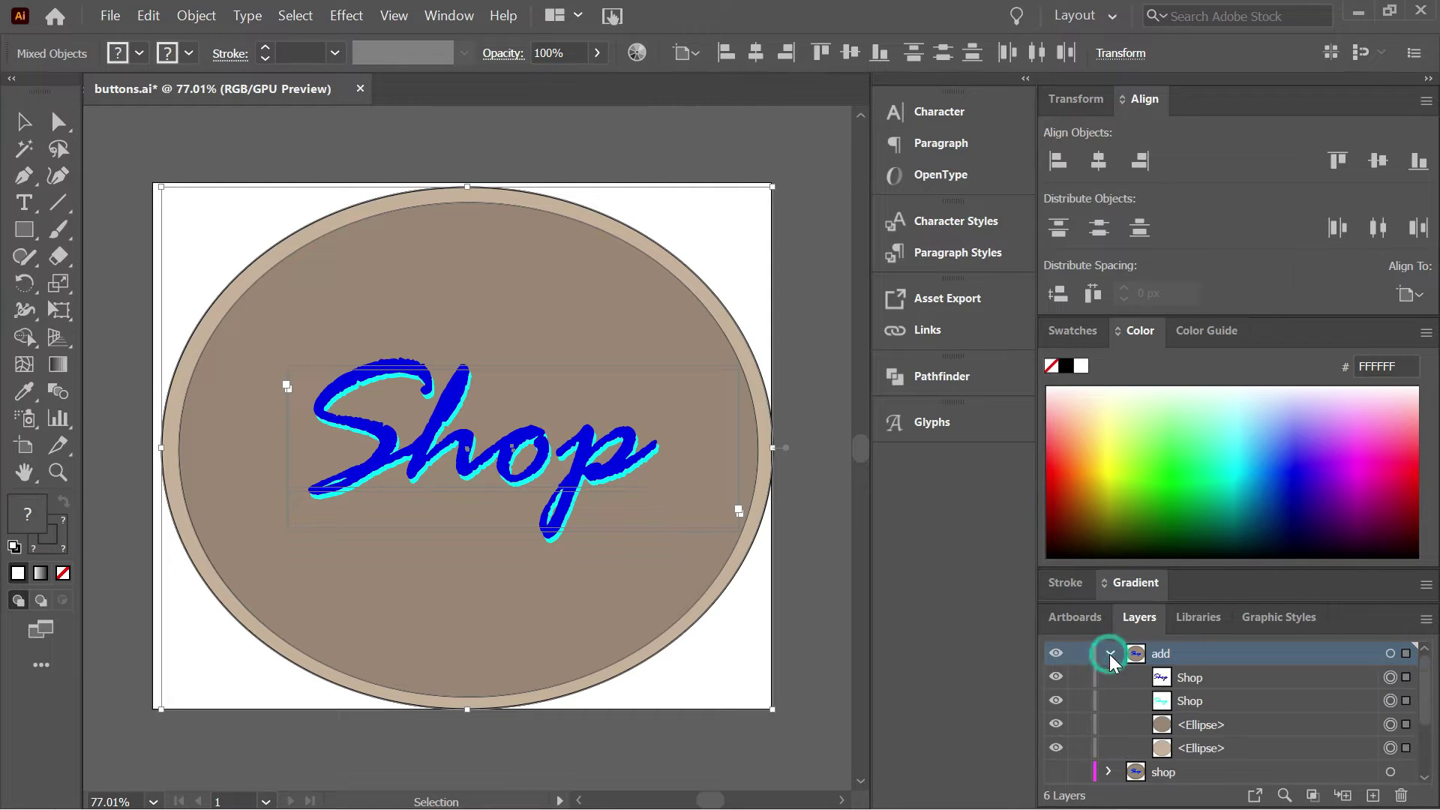
{"action": "left_click", "coordinate": [1177, 681]}
{"action": "double_click", "coordinate": [1174, 681]}
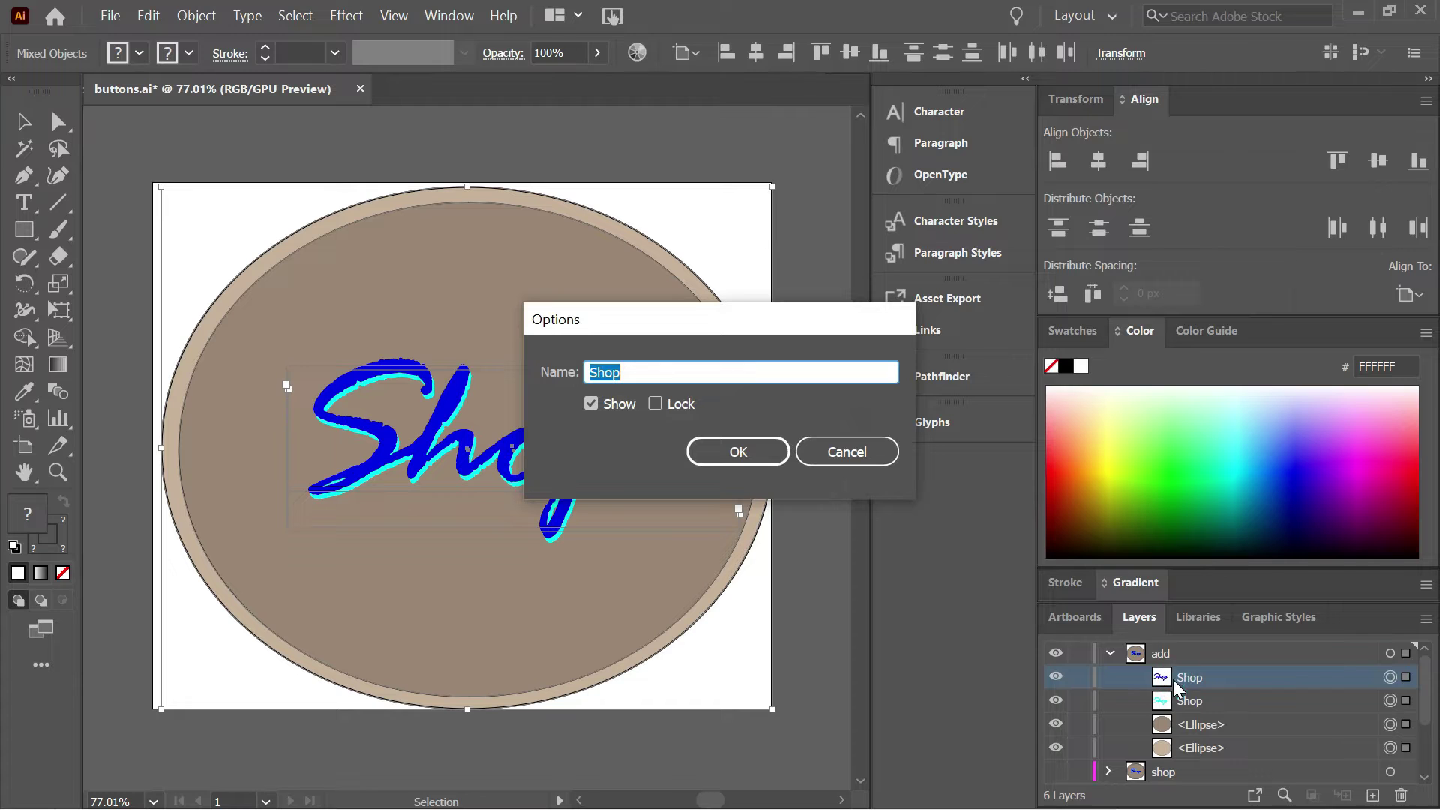
{"action": "type", "text": "Add"}
{"action": "key", "text": "Return"}
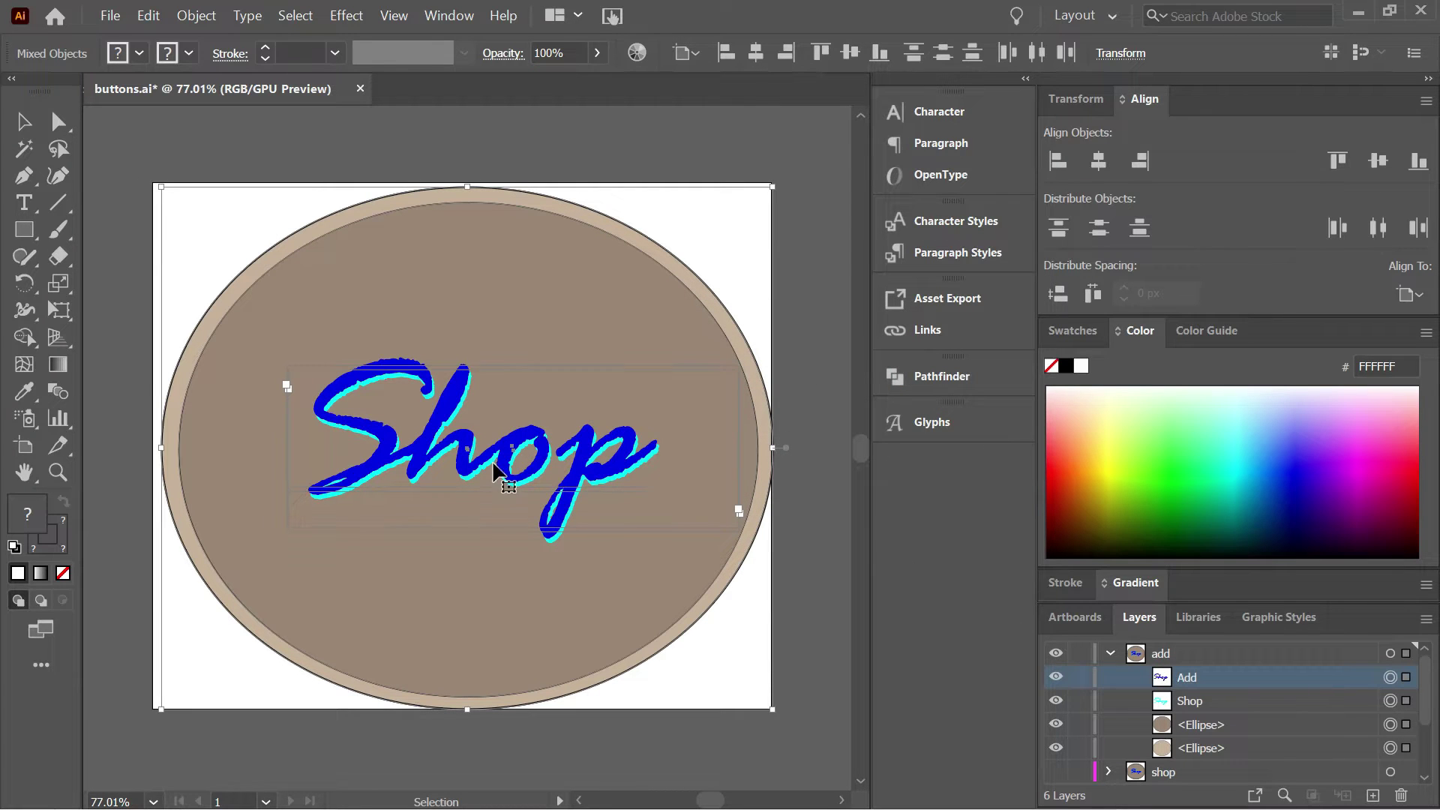
Replace the wording of the blue front text on the button with Add.
{"action": "double_click", "coordinate": [494, 471]}
{"action": "type", "text": "A"}
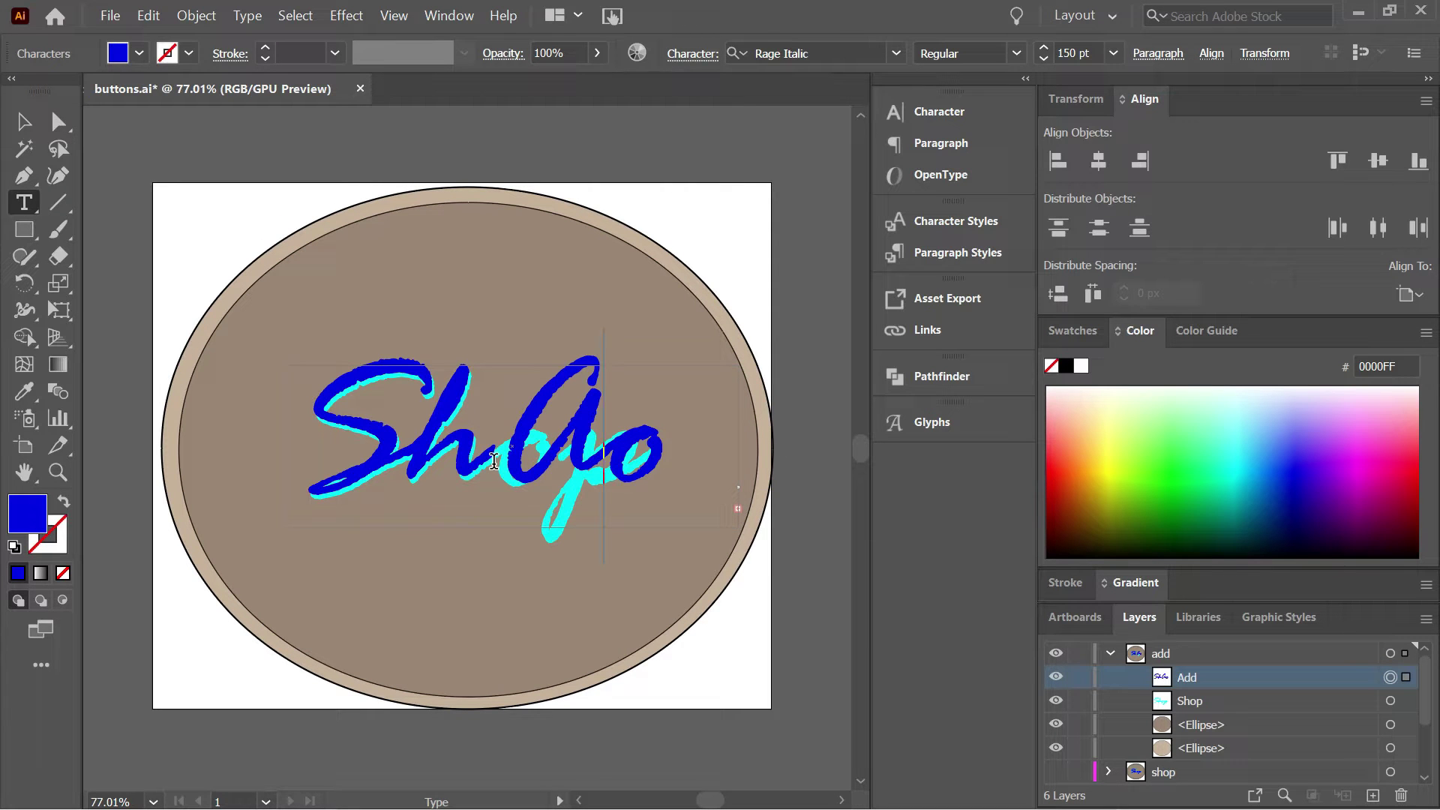
{"action": "key", "text": "ctrl+a"}
{"action": "type", "text": "Add"}
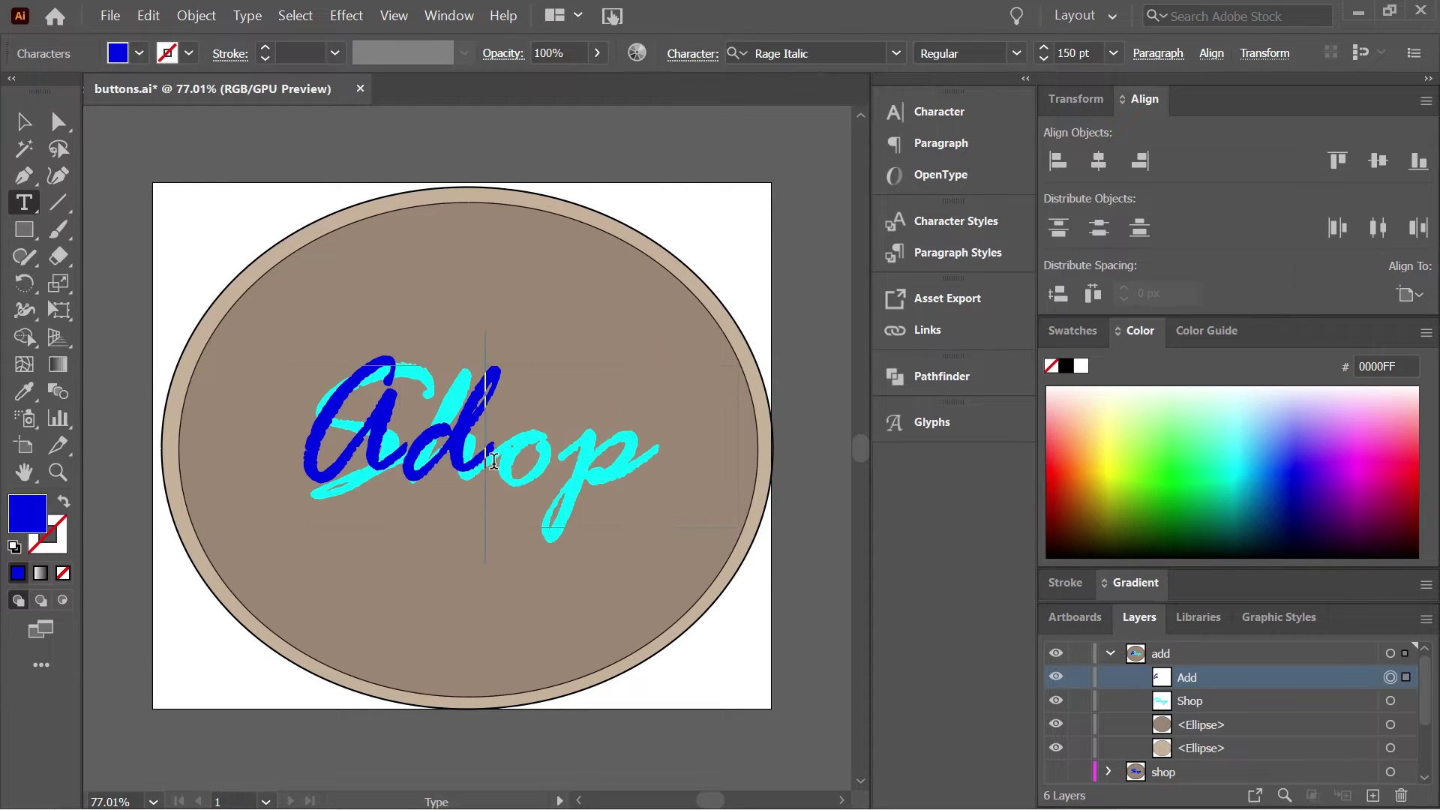
{"action": "key", "text": "BackSpace"}
{"action": "key", "text": "BackSpace"}
{"action": "key", "text": "BackSpace"}
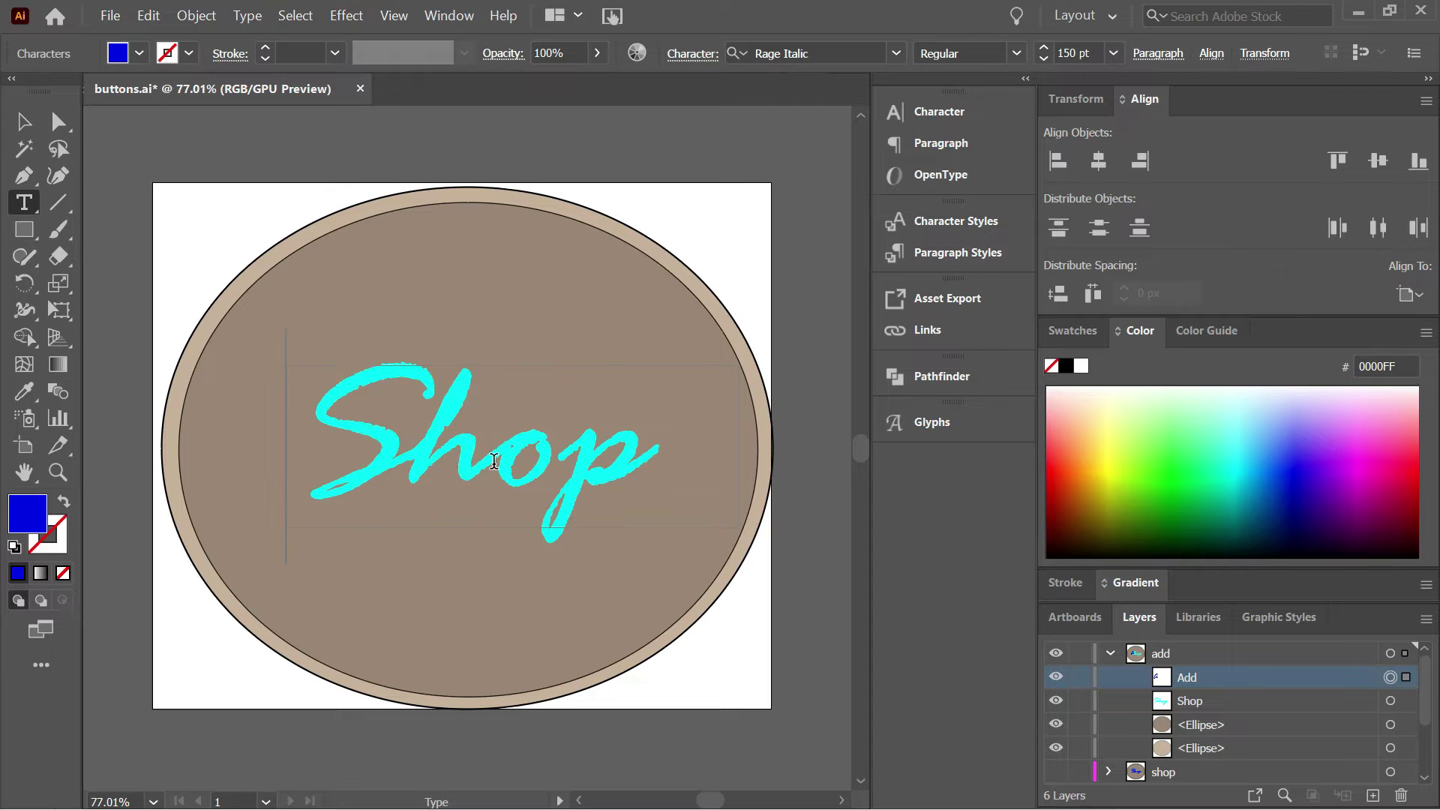
{"action": "type", "text": "A"}
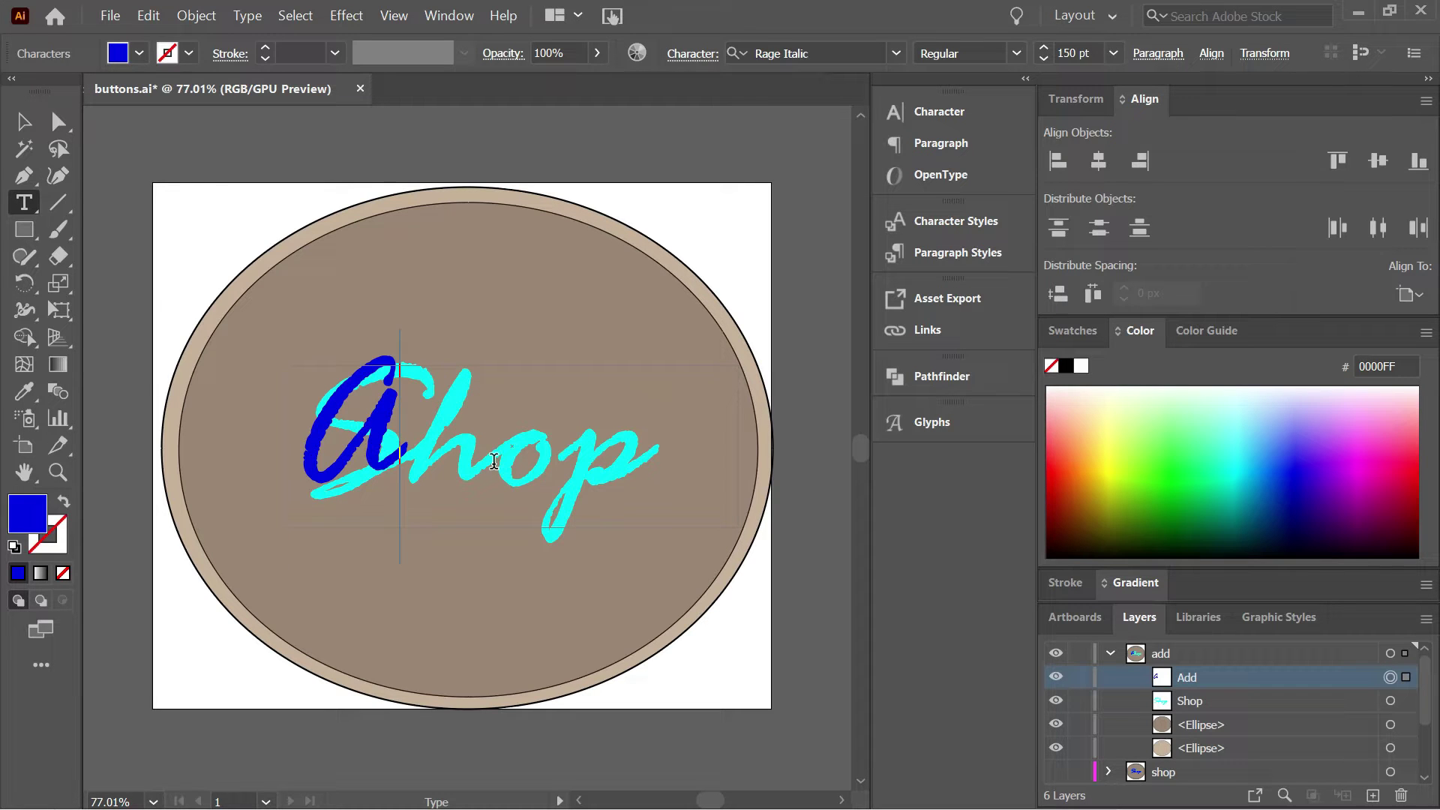
{"action": "type", "text": "dd"}
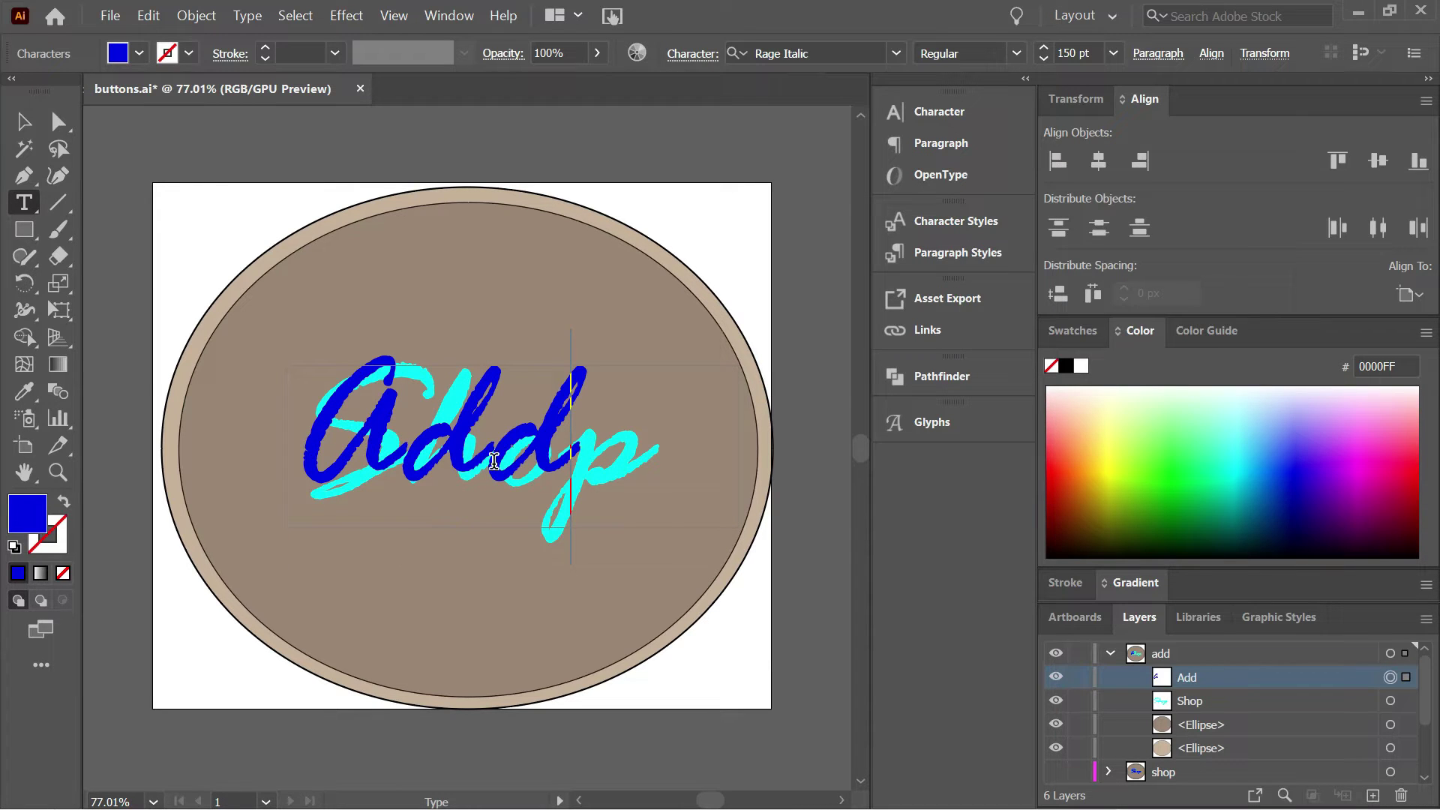
Rename the cyan Shop text object inside the add layer to Add.
{"action": "left_click", "coordinate": [1191, 703]}
{"action": "double_click", "coordinate": [1190, 701]}
{"action": "type", "text": "Add"}
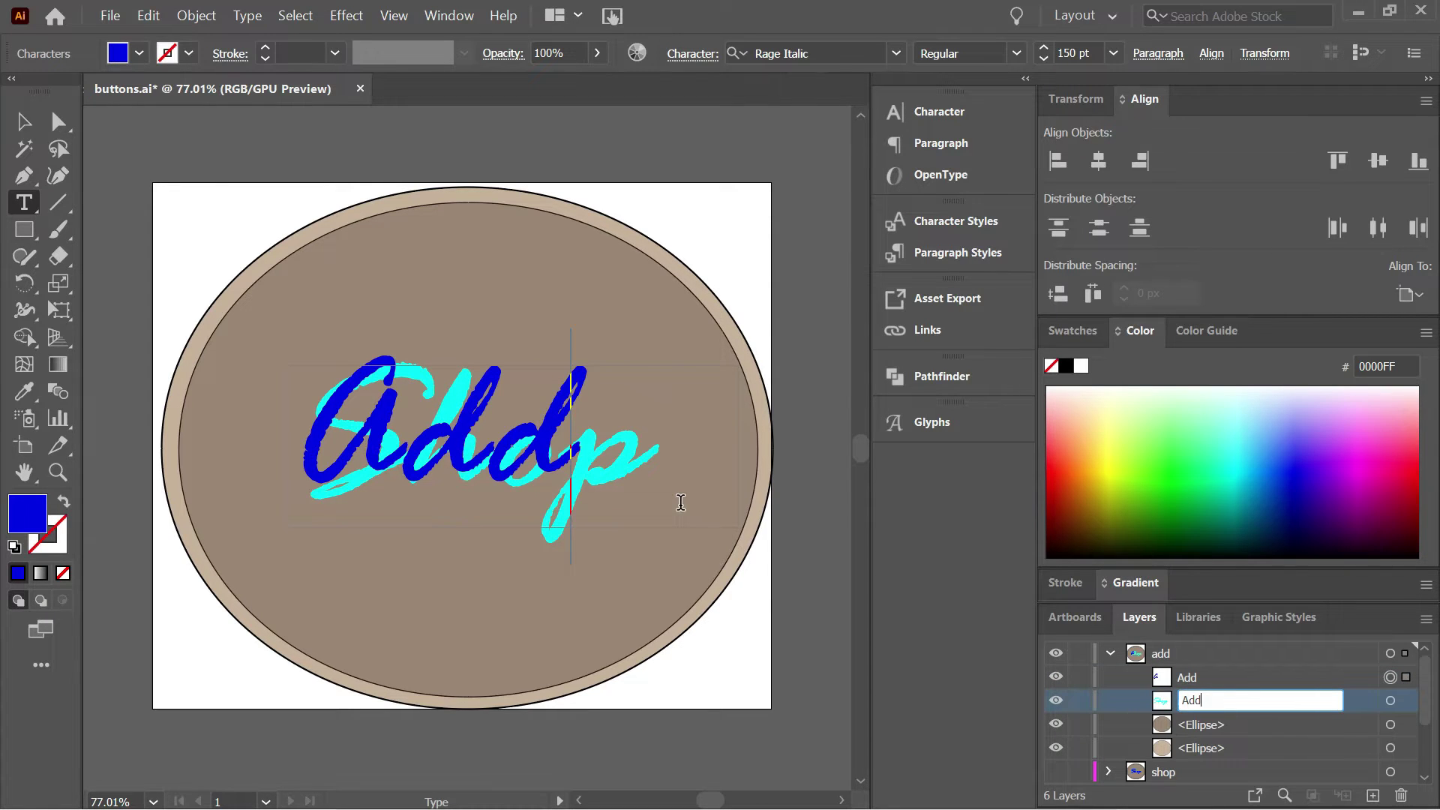
{"action": "left_click", "coordinate": [1354, 710]}
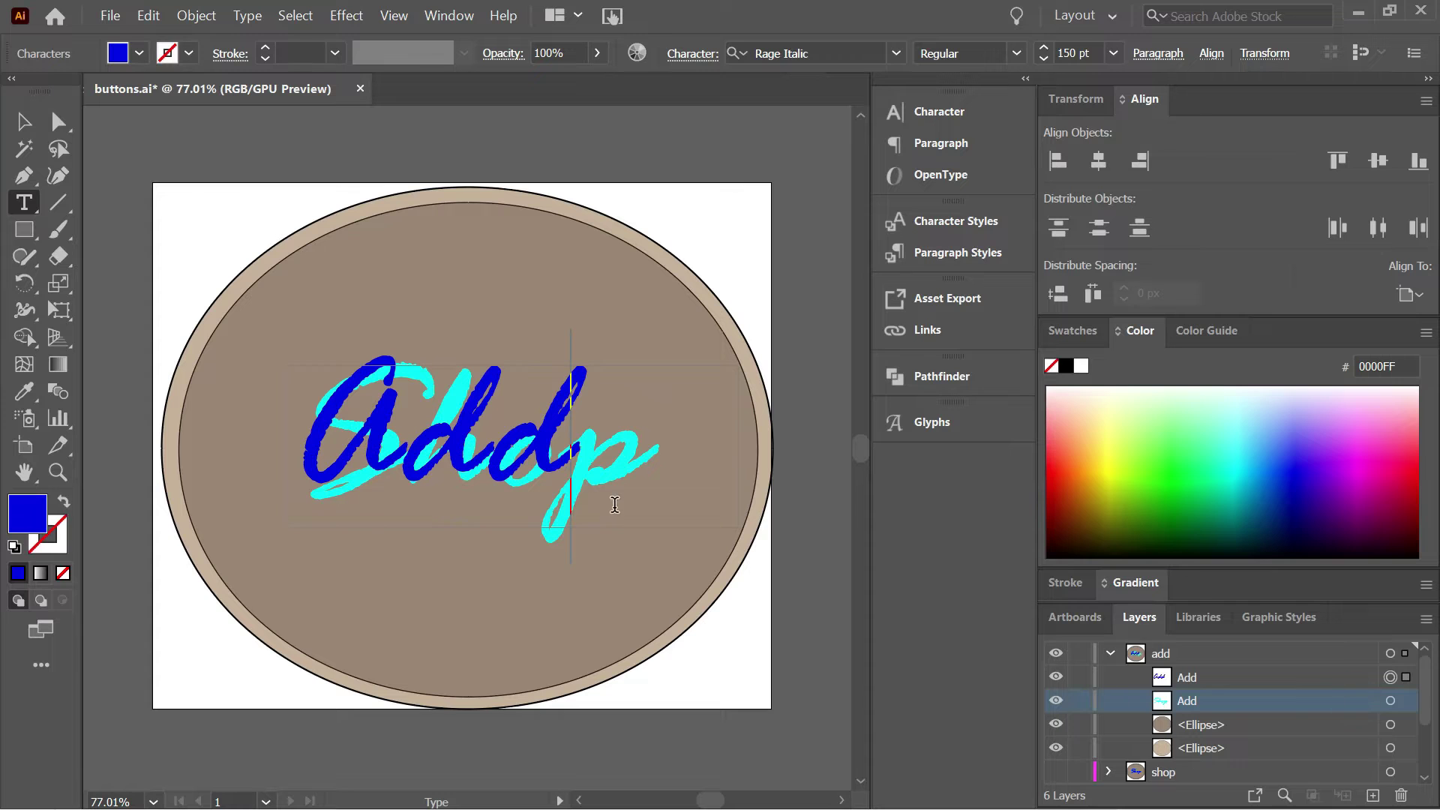
{"action": "key", "text": "shift+Home"}
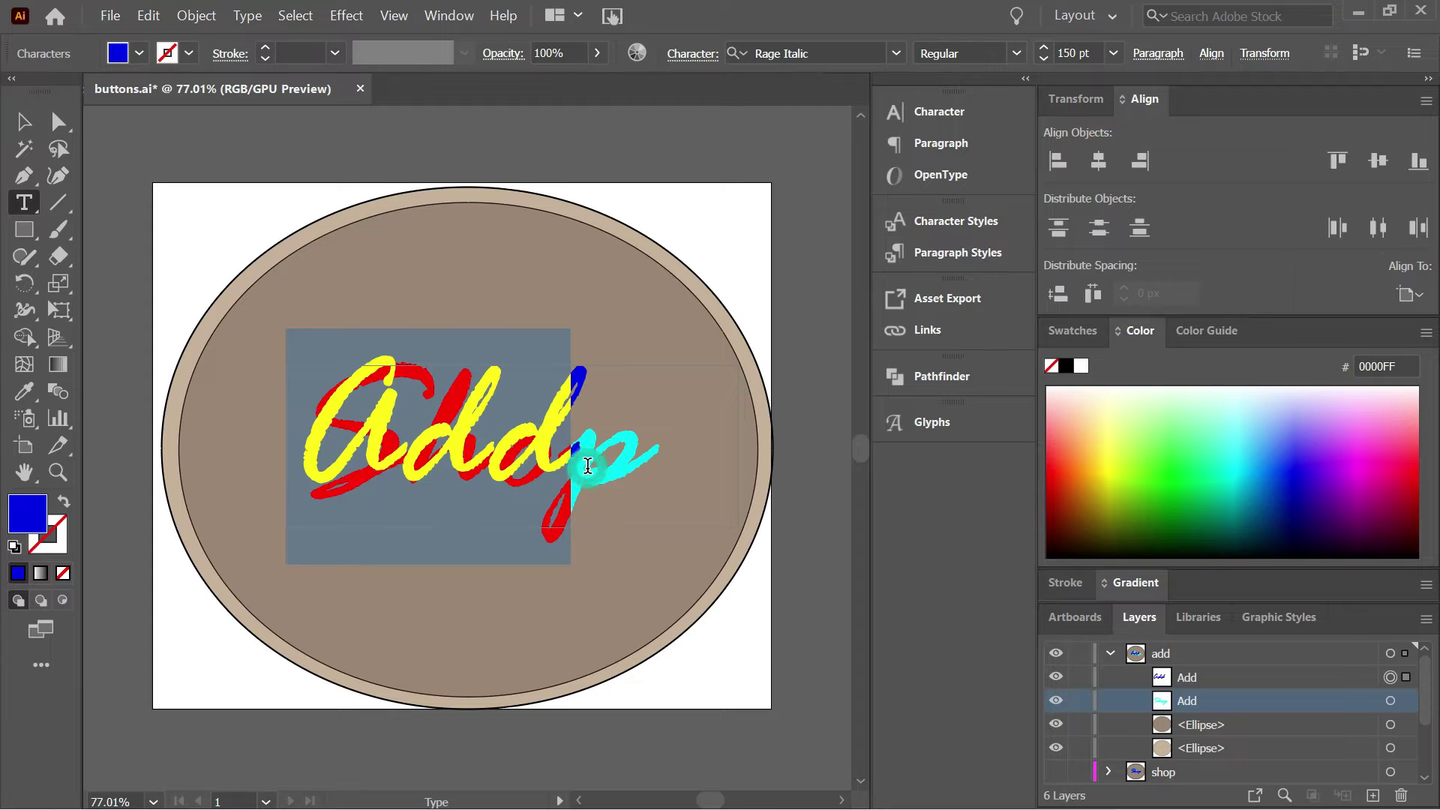
{"action": "type", "text": "A"}
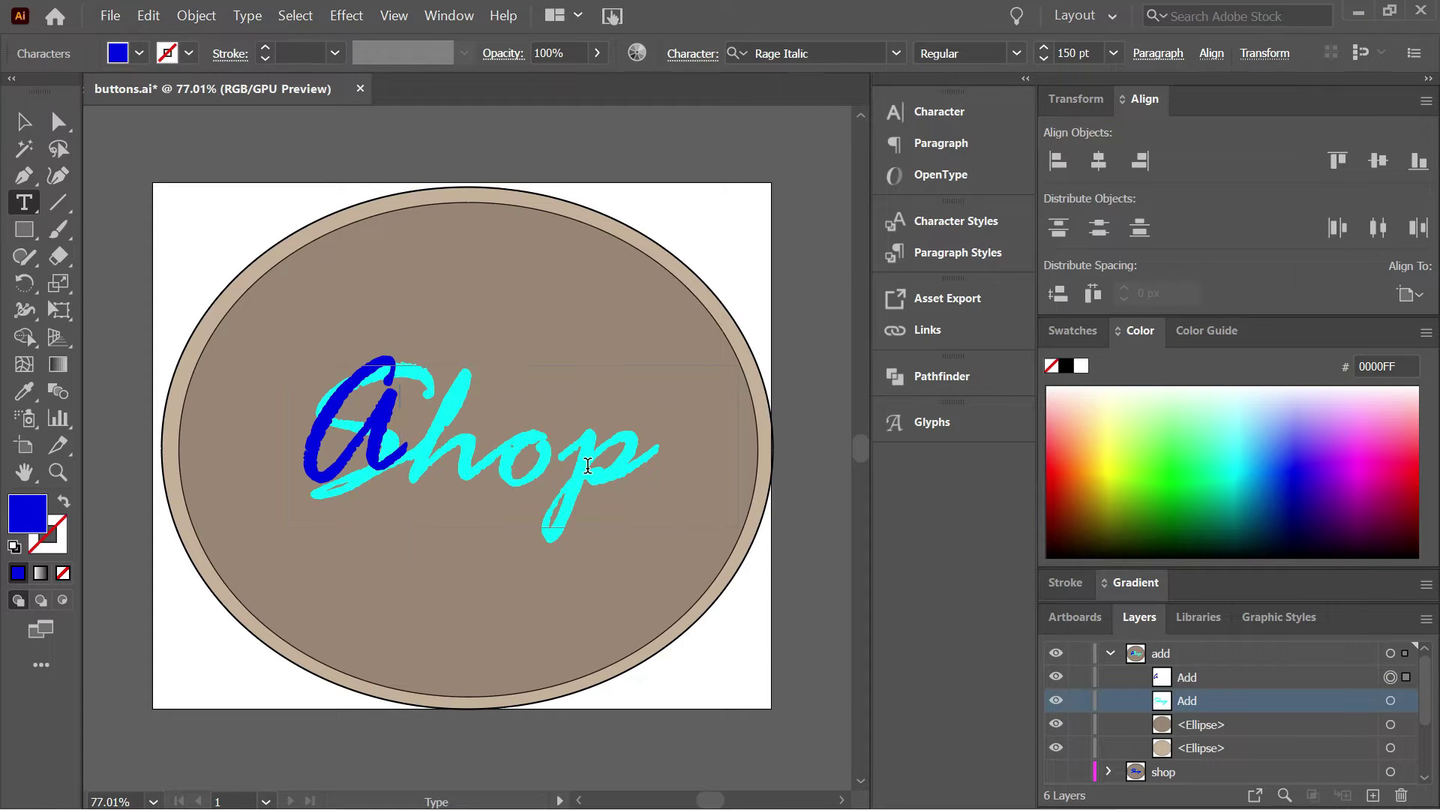
{"action": "type", "text": "dd"}
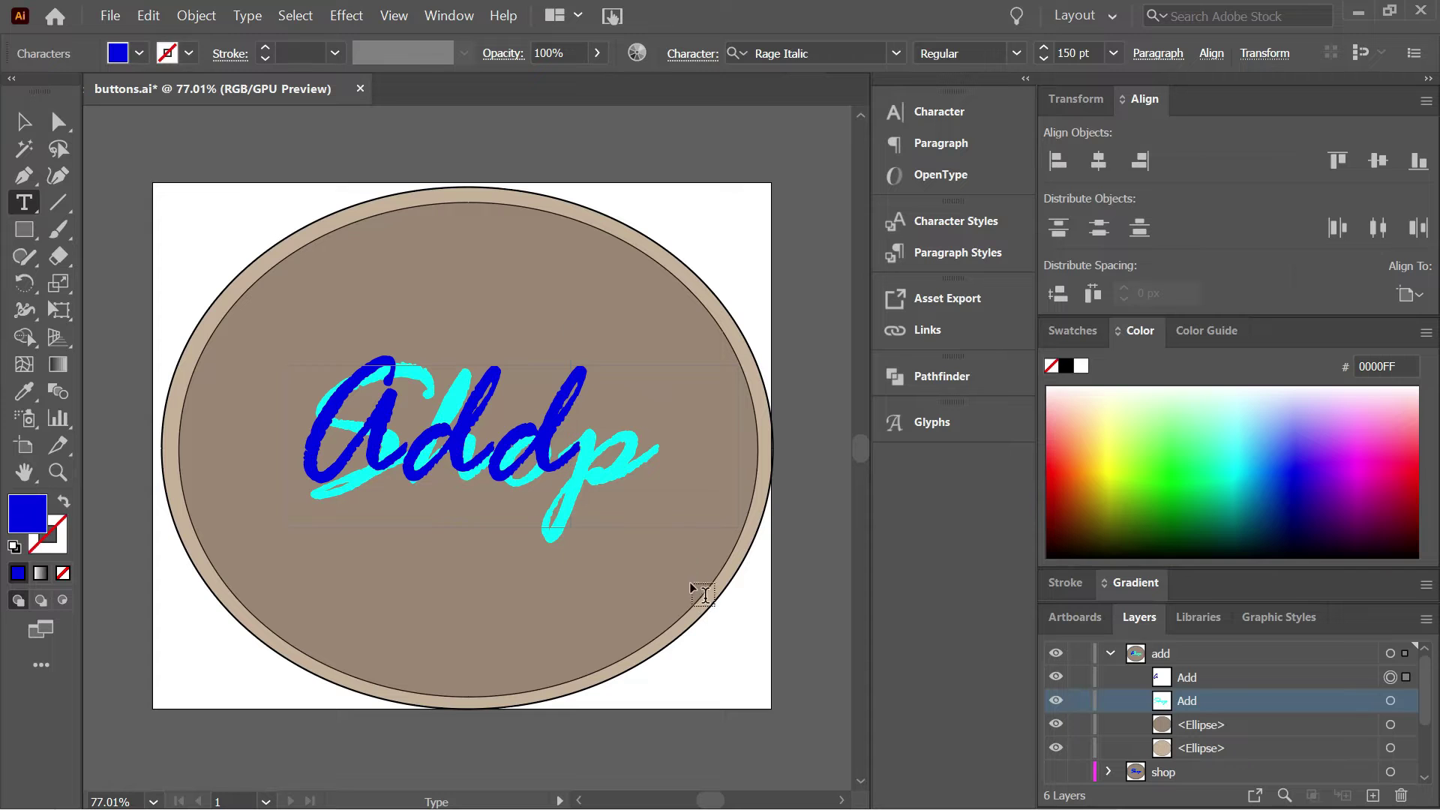
{"action": "left_click", "coordinate": [690, 609]}
{"action": "left_click", "coordinate": [120, 609]}
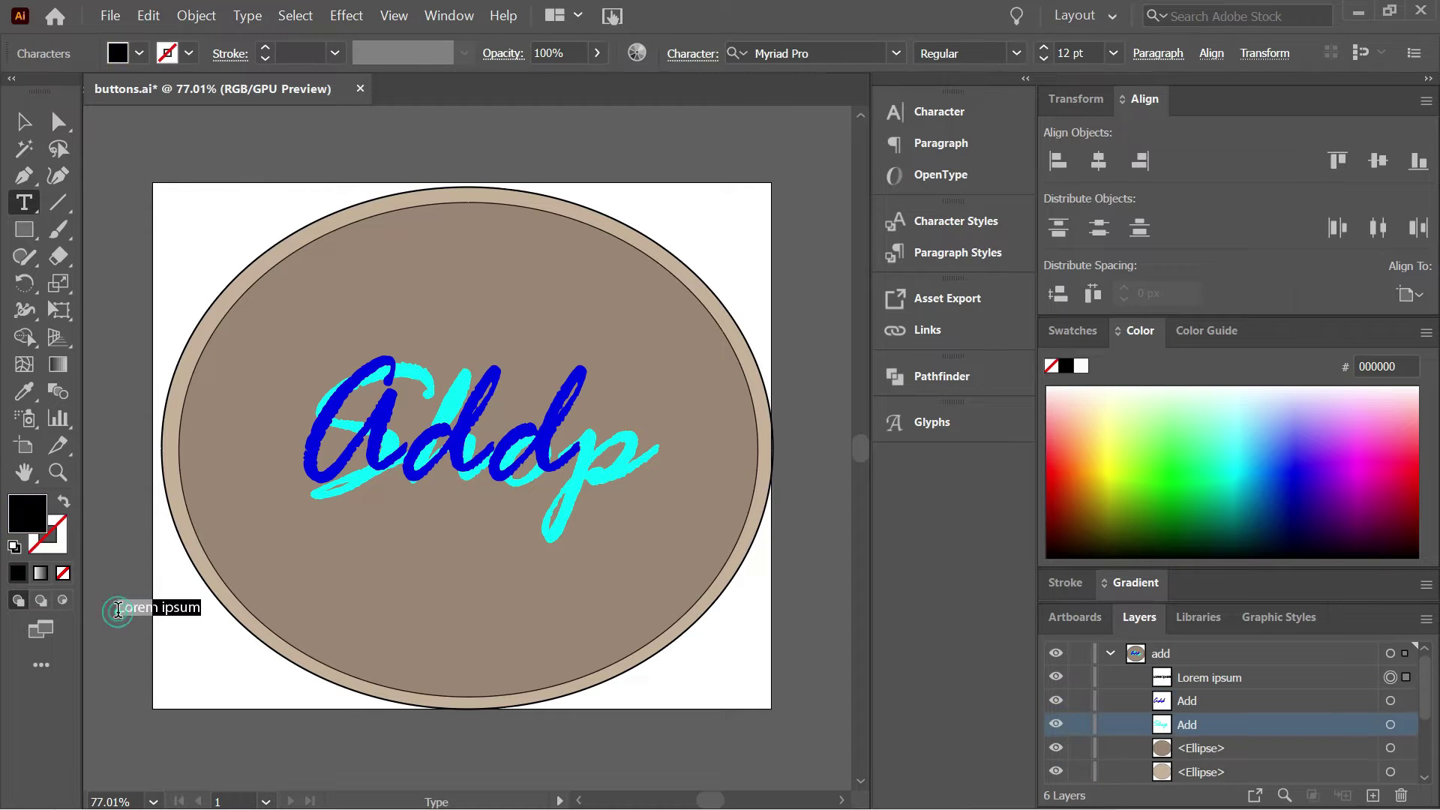
Change the cyan shadow text from Shop to Add and collapse the add layer.
{"action": "left_click", "coordinate": [576, 521]}
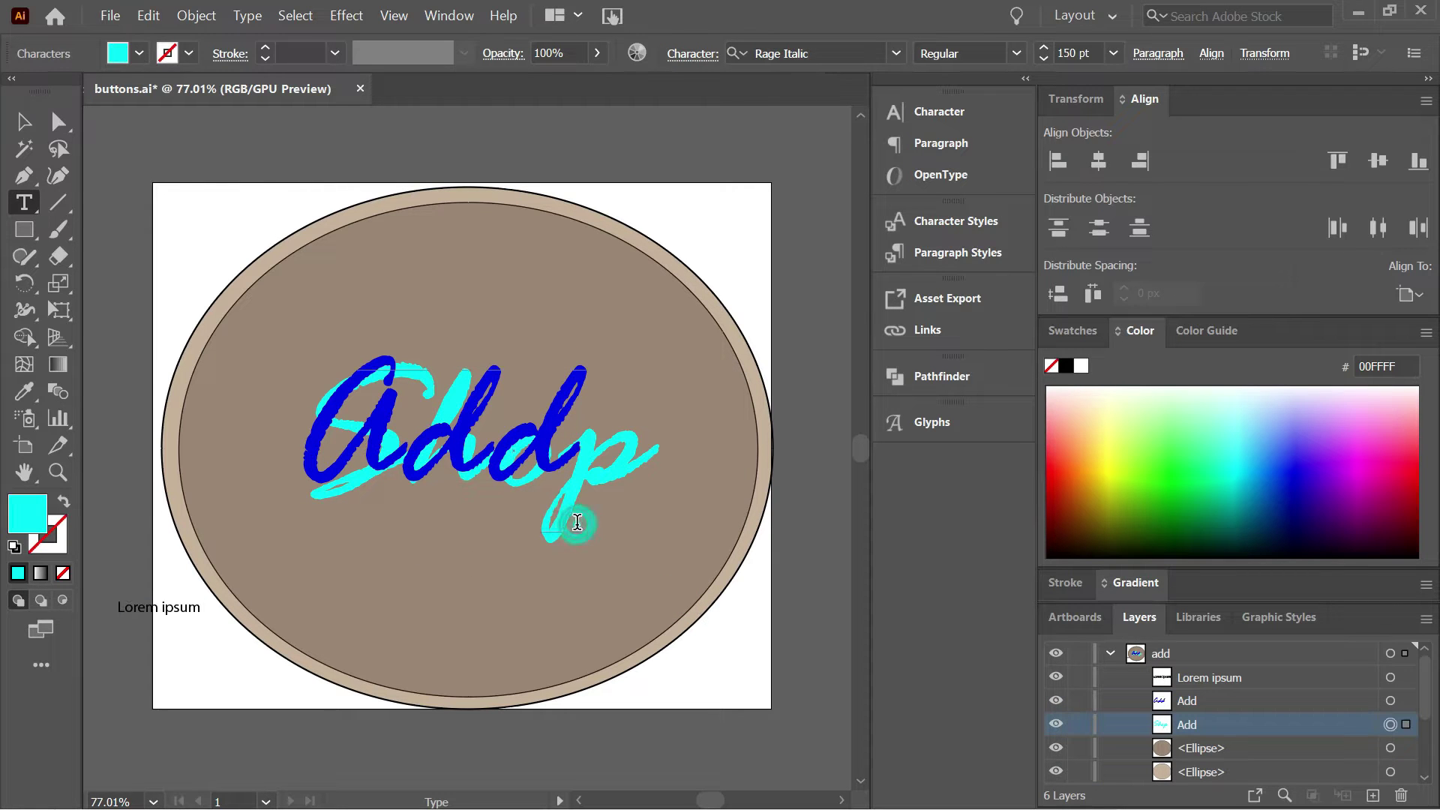
{"action": "double_click", "coordinate": [581, 510]}
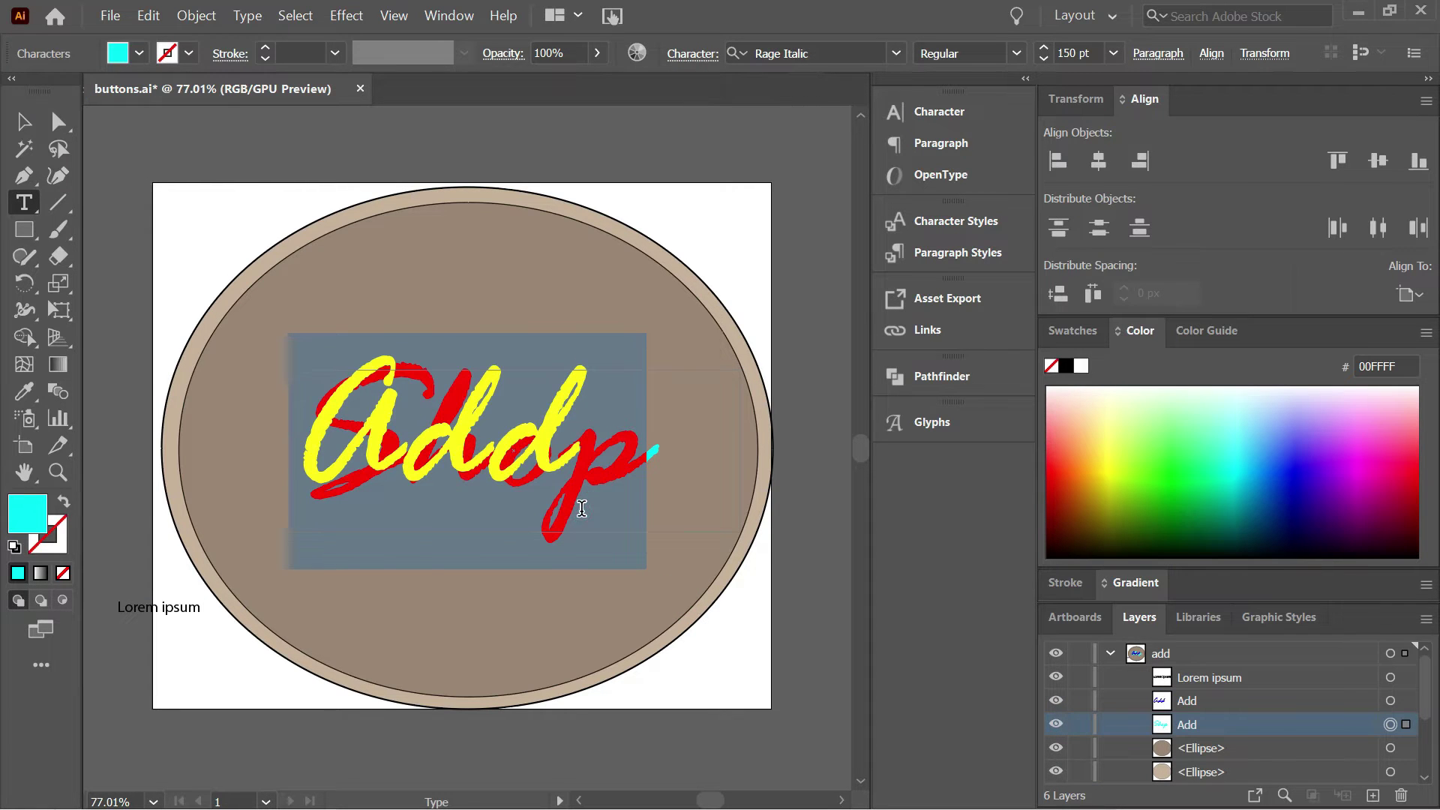
{"action": "key", "text": "BackSpace"}
{"action": "type", "text": "Add"}
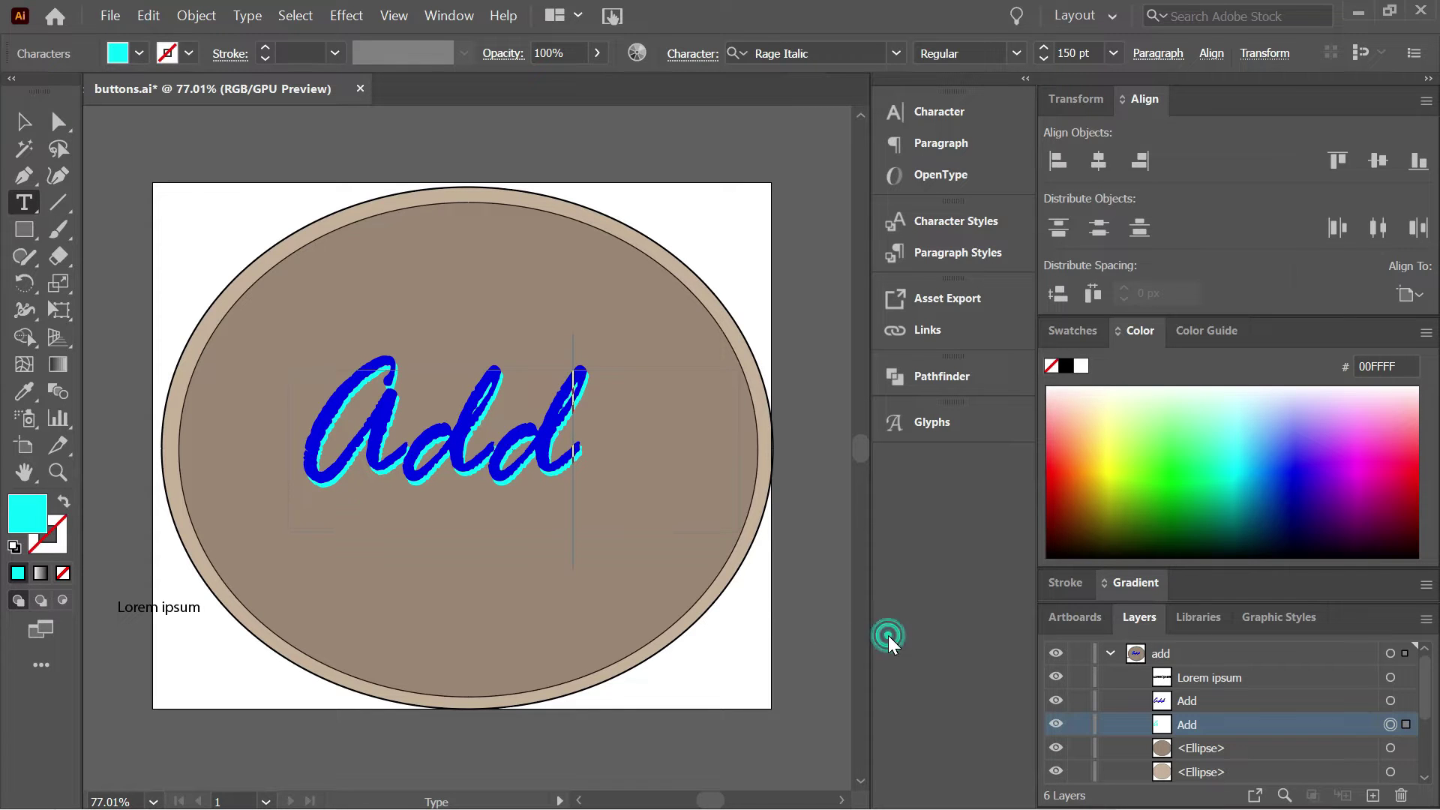
{"action": "left_click", "coordinate": [752, 612]}
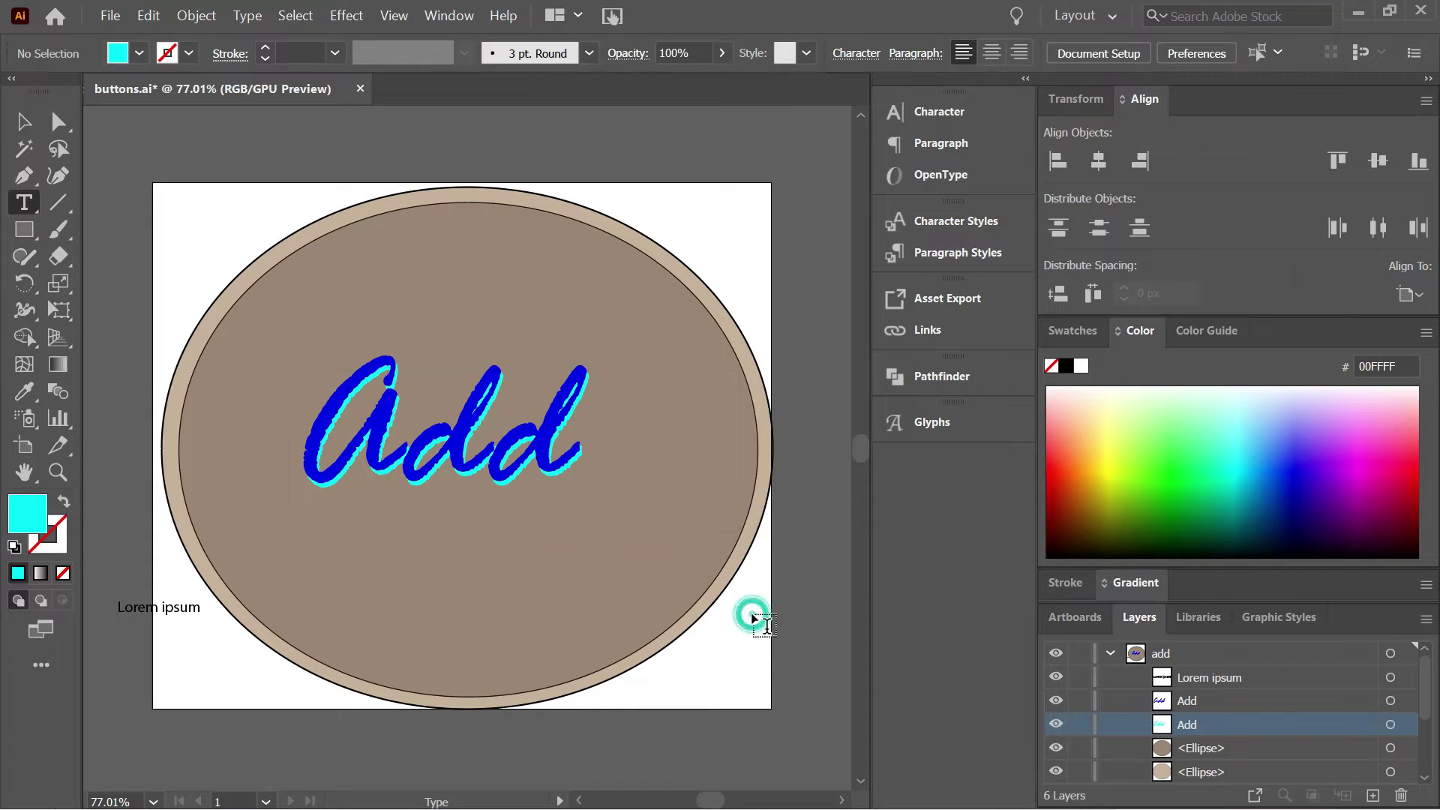
{"action": "left_click", "coordinate": [1109, 654]}
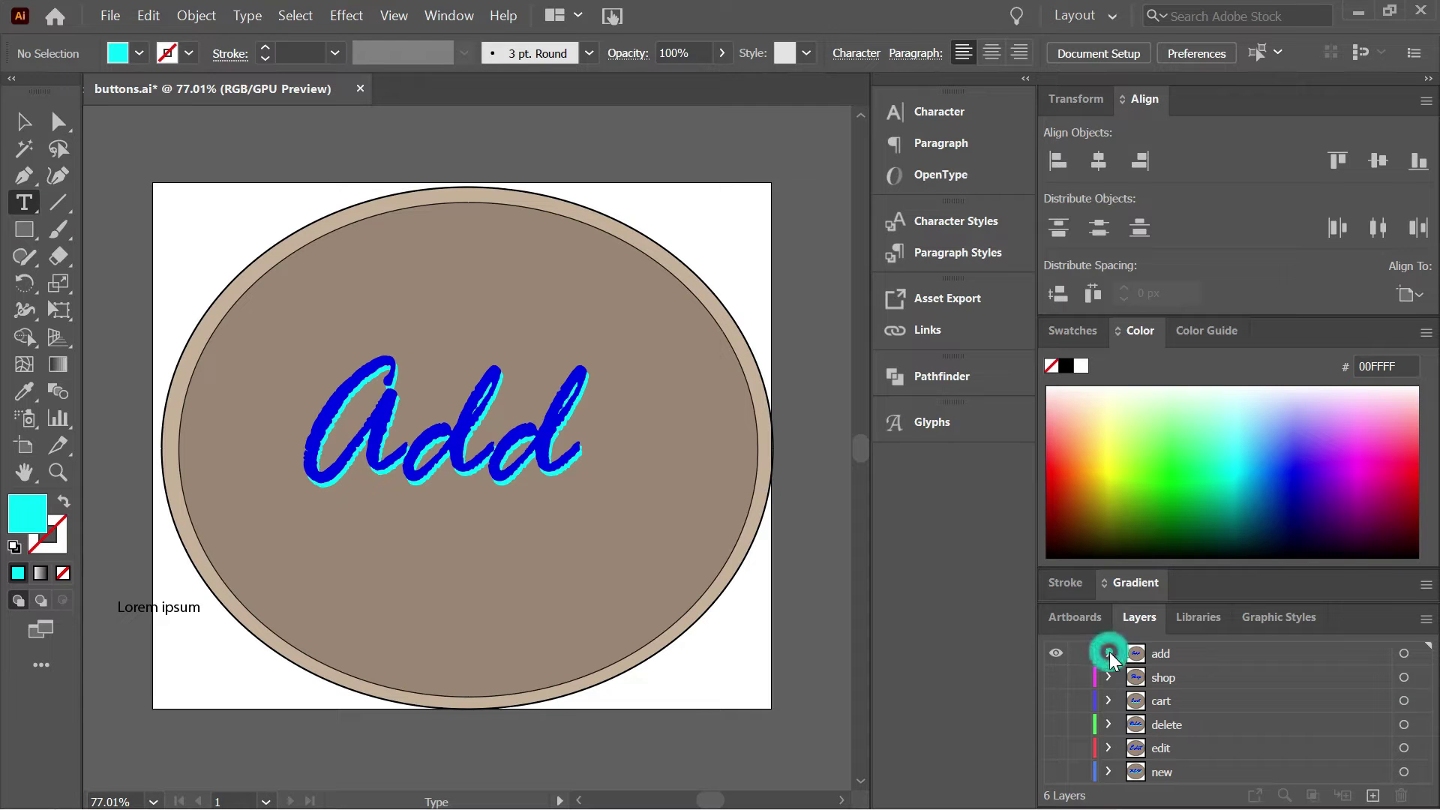
{"action": "left_click", "coordinate": [1183, 653]}
{"action": "double_click", "coordinate": [1184, 653]}
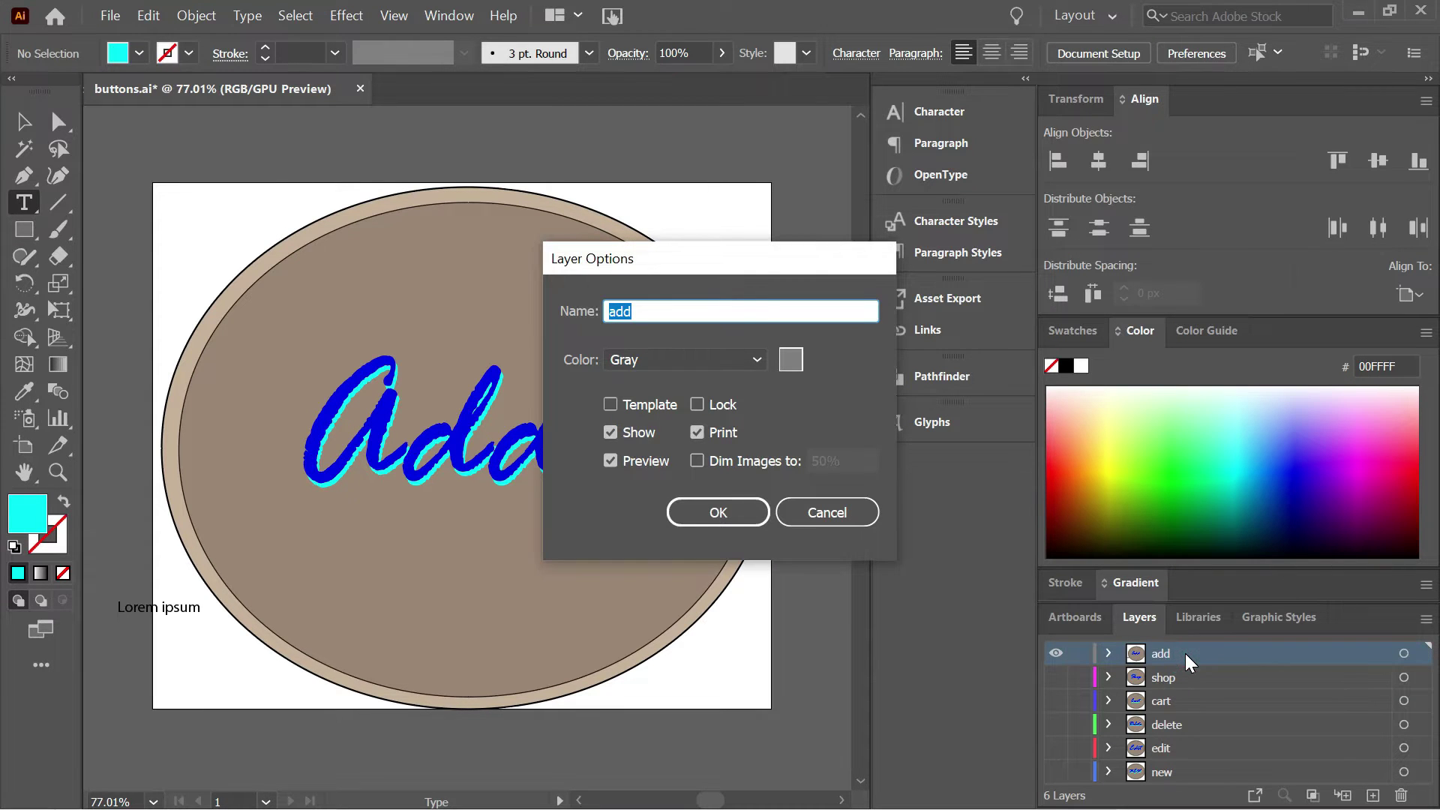
{"action": "left_click", "coordinate": [845, 510]}
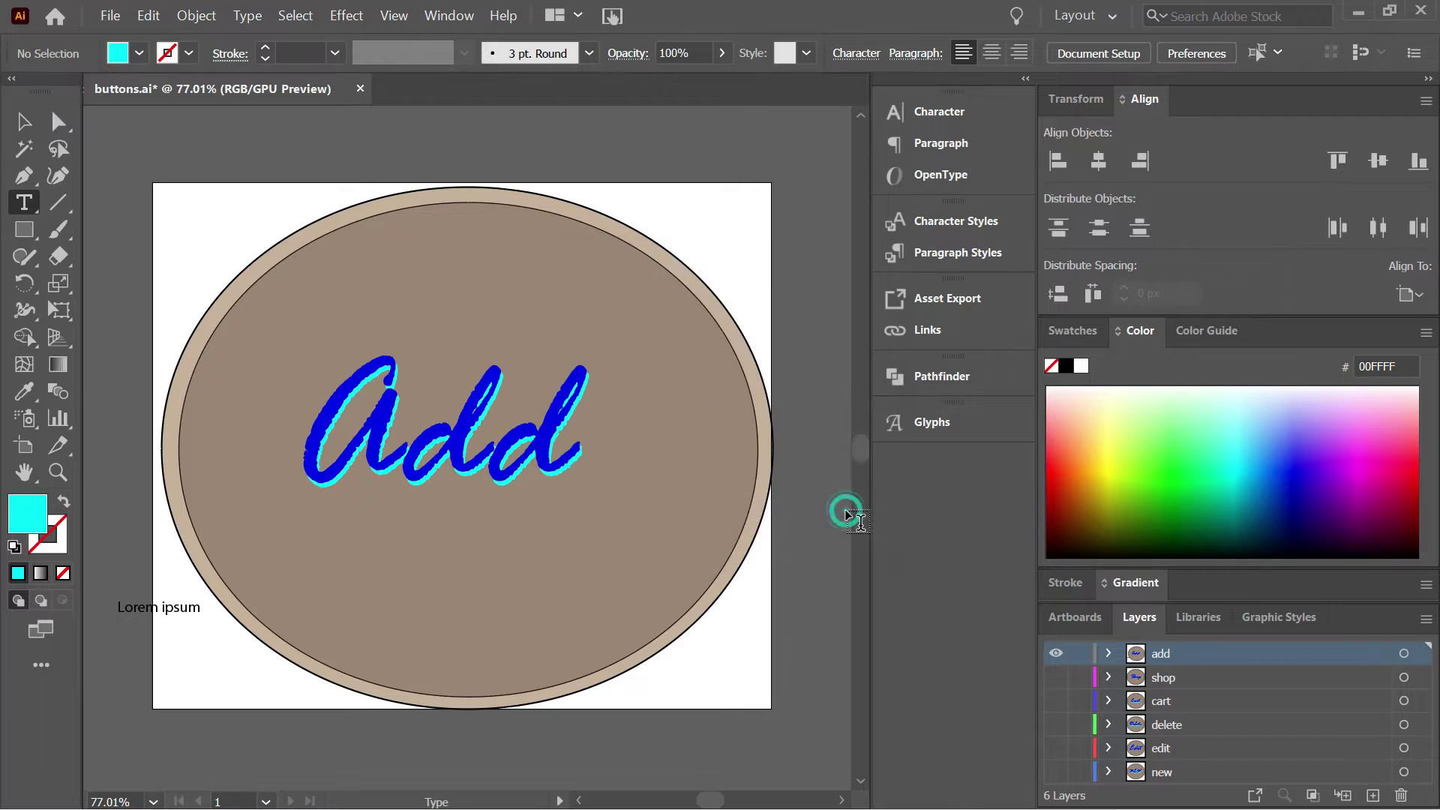
Create another layer above add and paste the copied Shop button artwork in place on it.
{"action": "key", "text": "ctrl+z"}
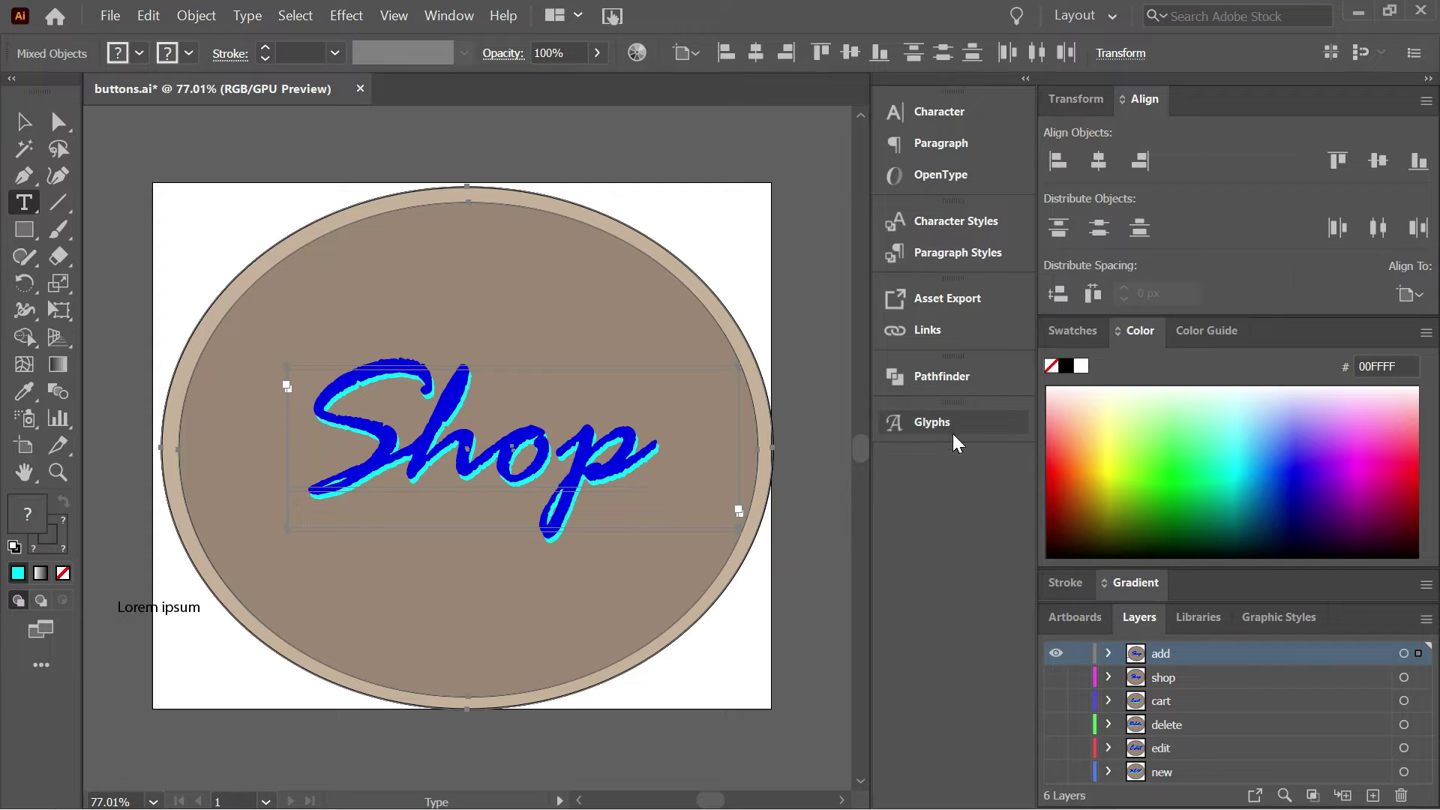
{"action": "key", "text": "ctrl+shift+z"}
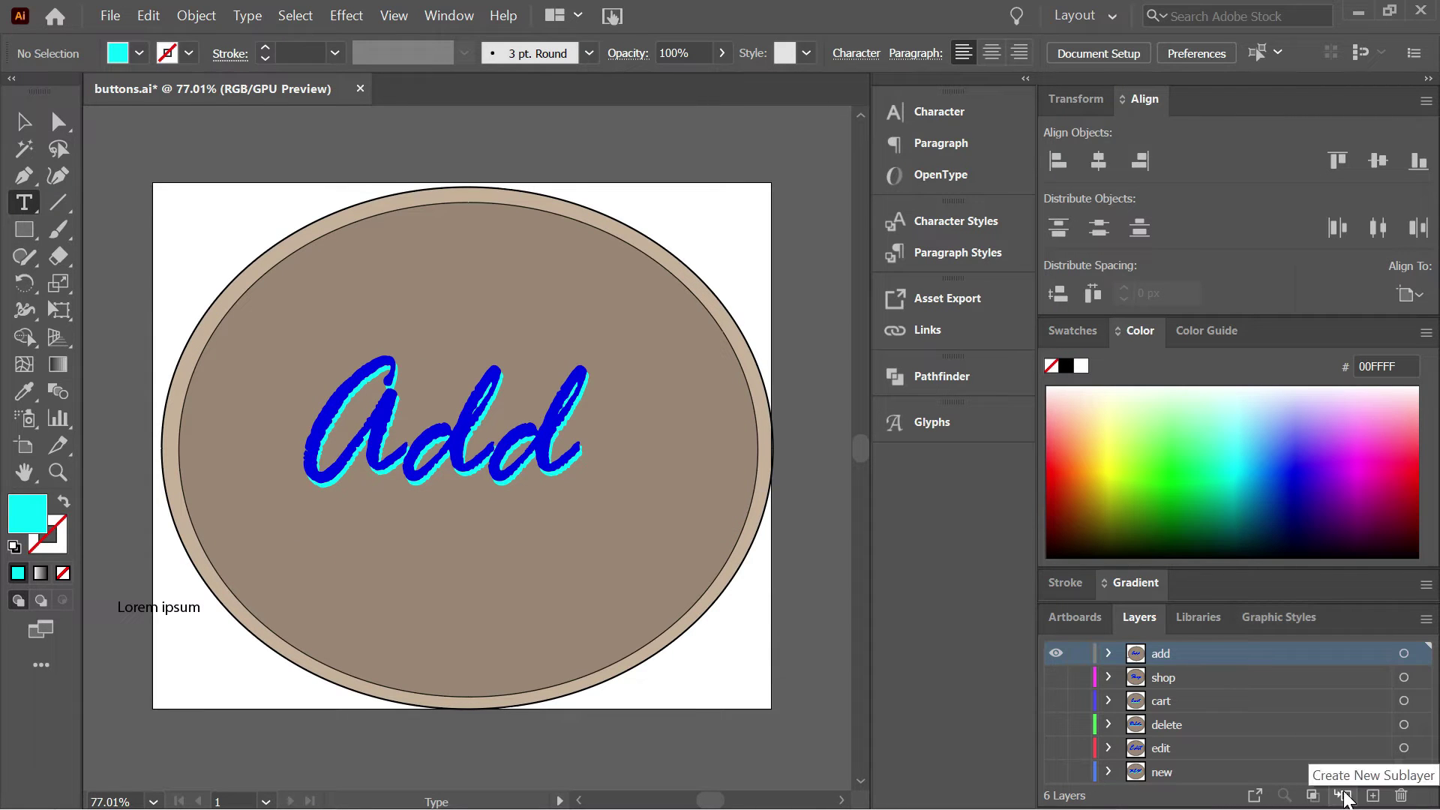
{"action": "left_click", "coordinate": [1371, 795]}
{"action": "left_click", "coordinate": [1191, 676]}
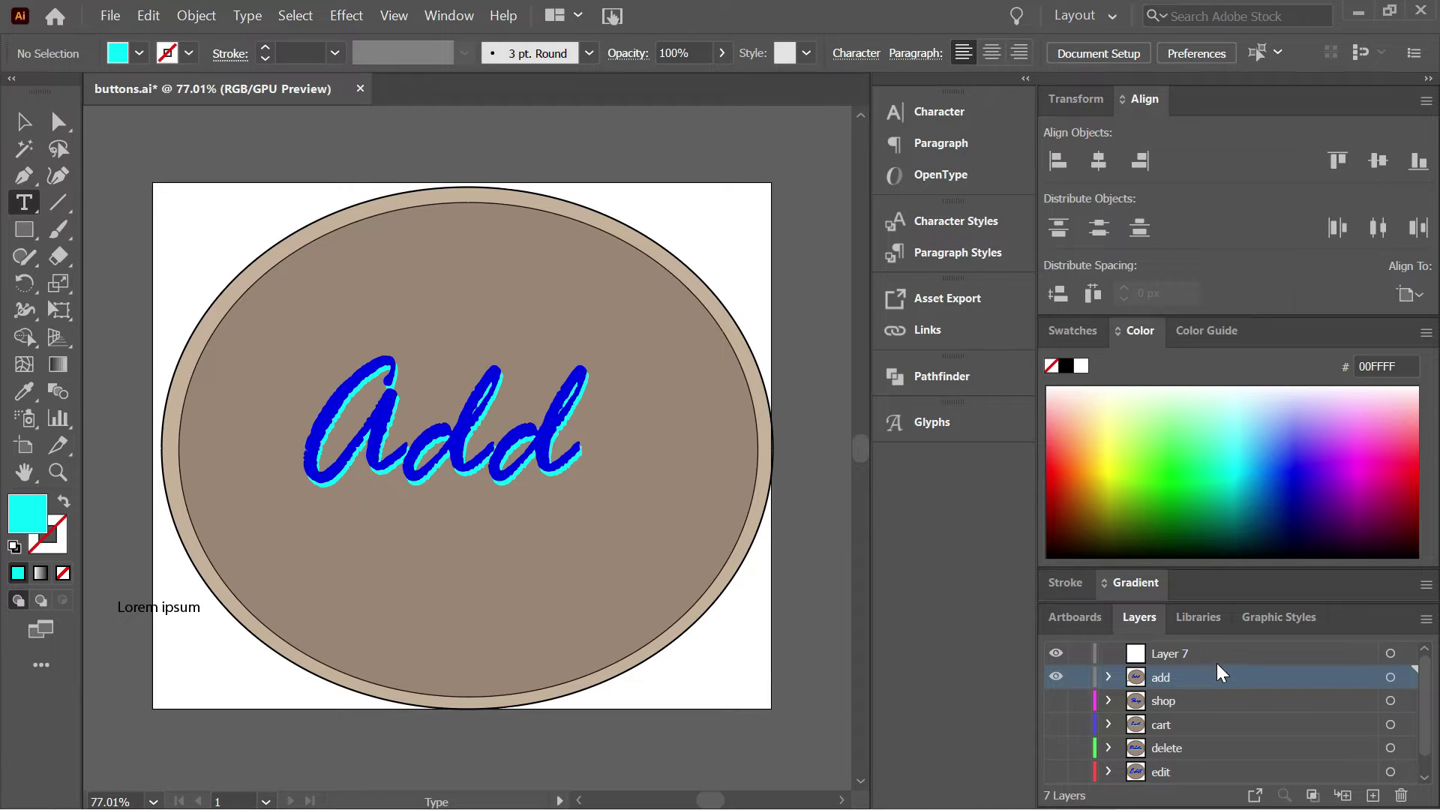
{"action": "left_click", "coordinate": [1216, 659]}
{"action": "key", "text": "ctrl+f"}
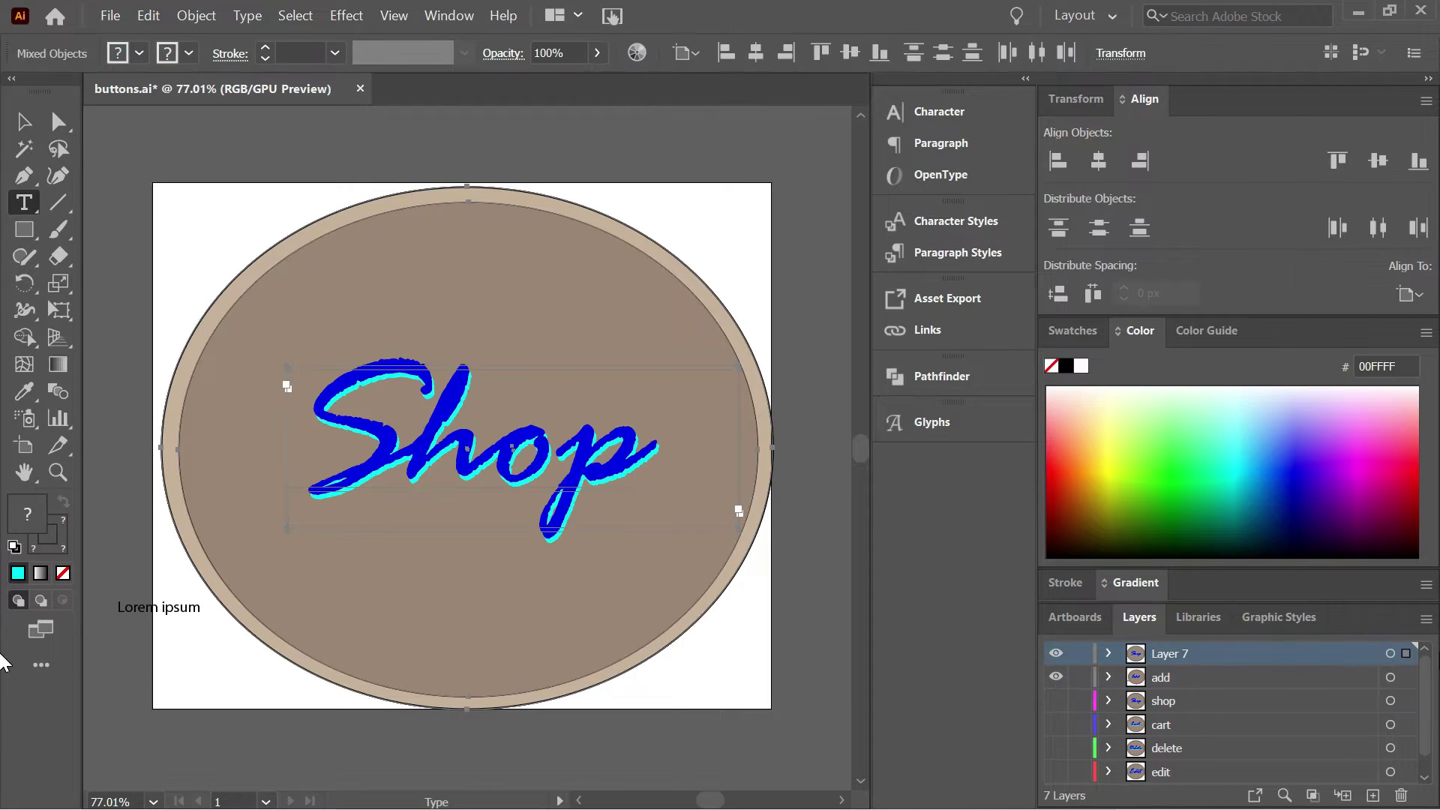
Rename the new top layer to Cancel.
{"action": "double_click", "coordinate": [1172, 652]}
{"action": "type", "text": "Can"}
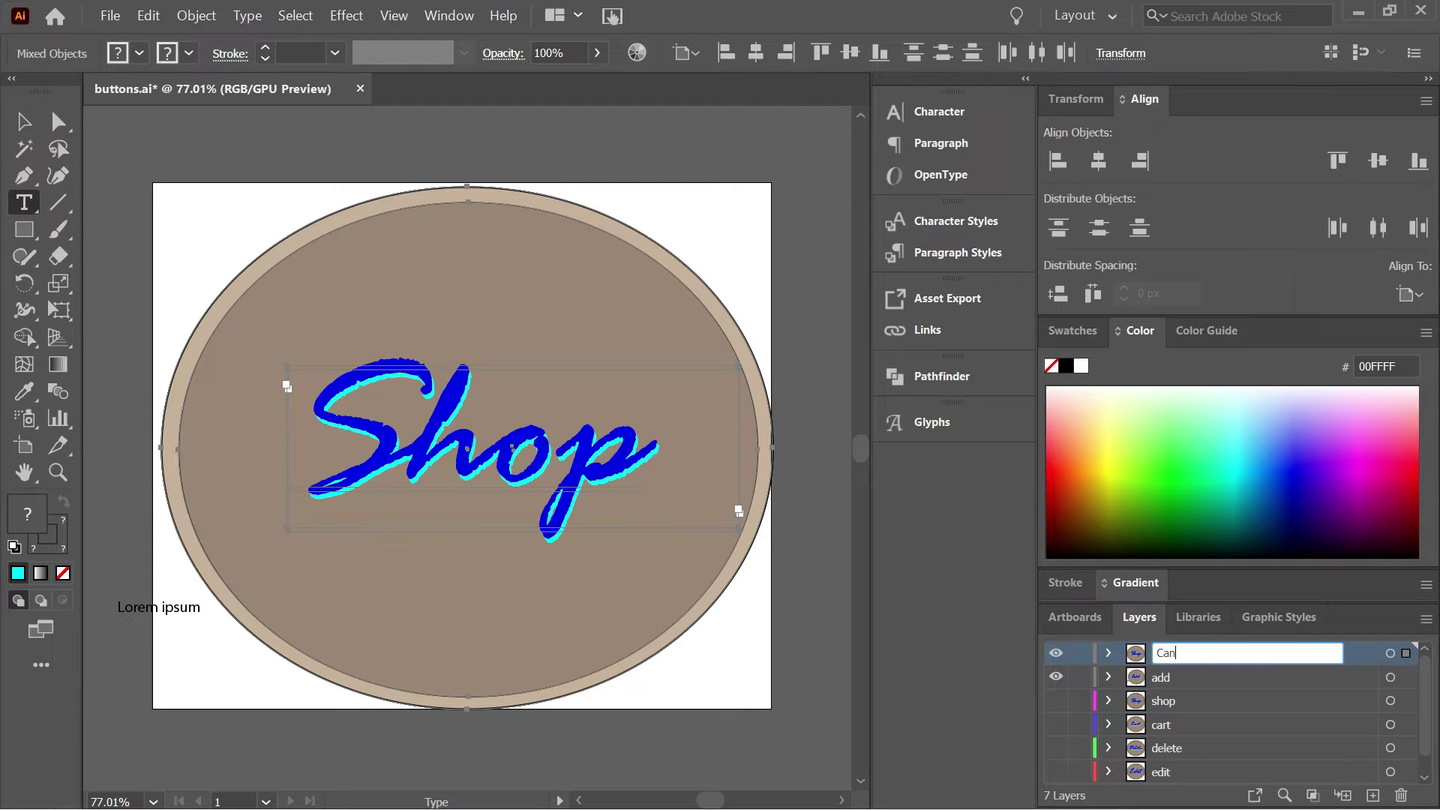
{"action": "type", "text": "cel"}
{"action": "key", "text": "Return"}
Rename both Shop text objects inside the Cancel layer to Cancel.
{"action": "left_click", "coordinate": [1106, 653]}
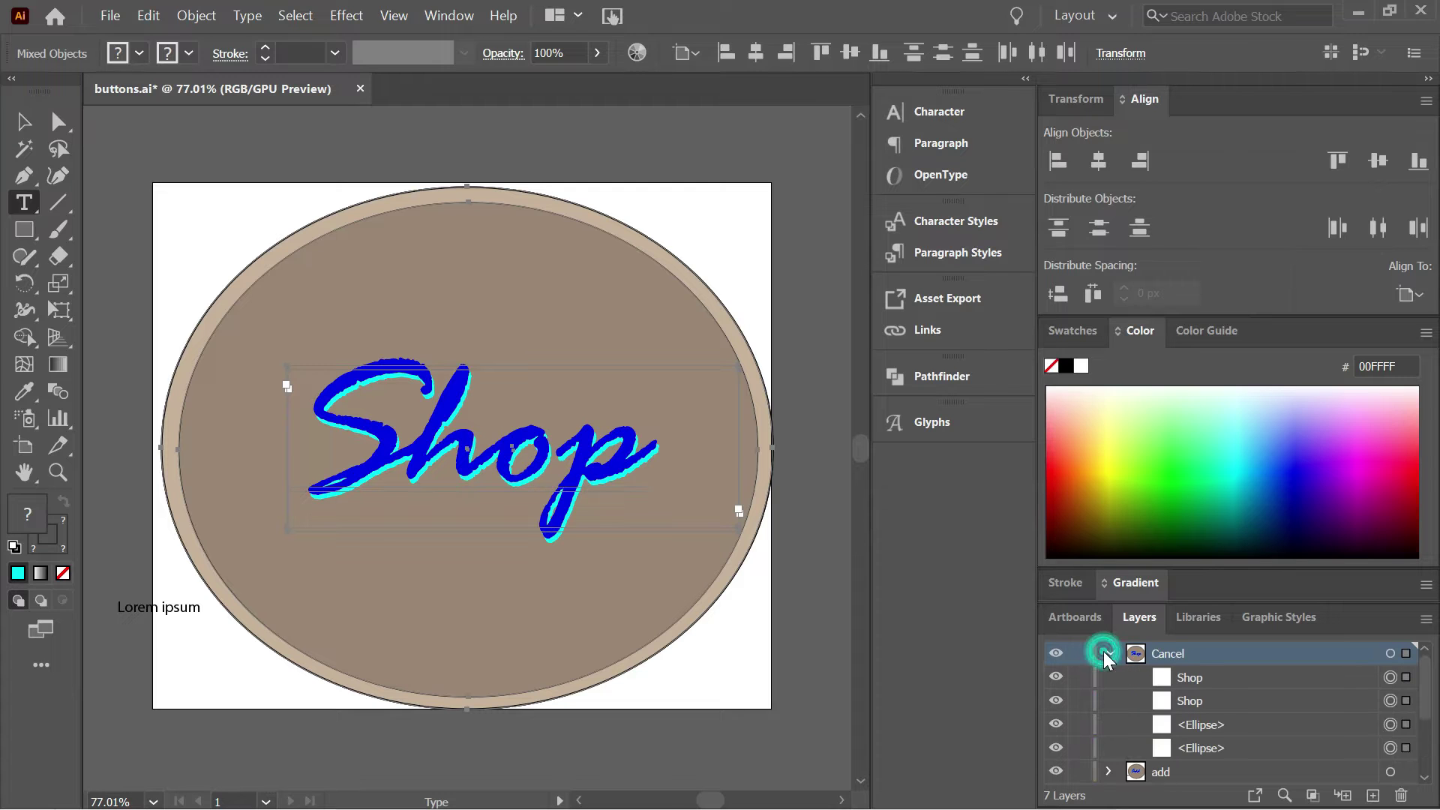
{"action": "double_click", "coordinate": [1192, 677]}
{"action": "type", "text": "Cancel"}
{"action": "key", "text": "Return"}
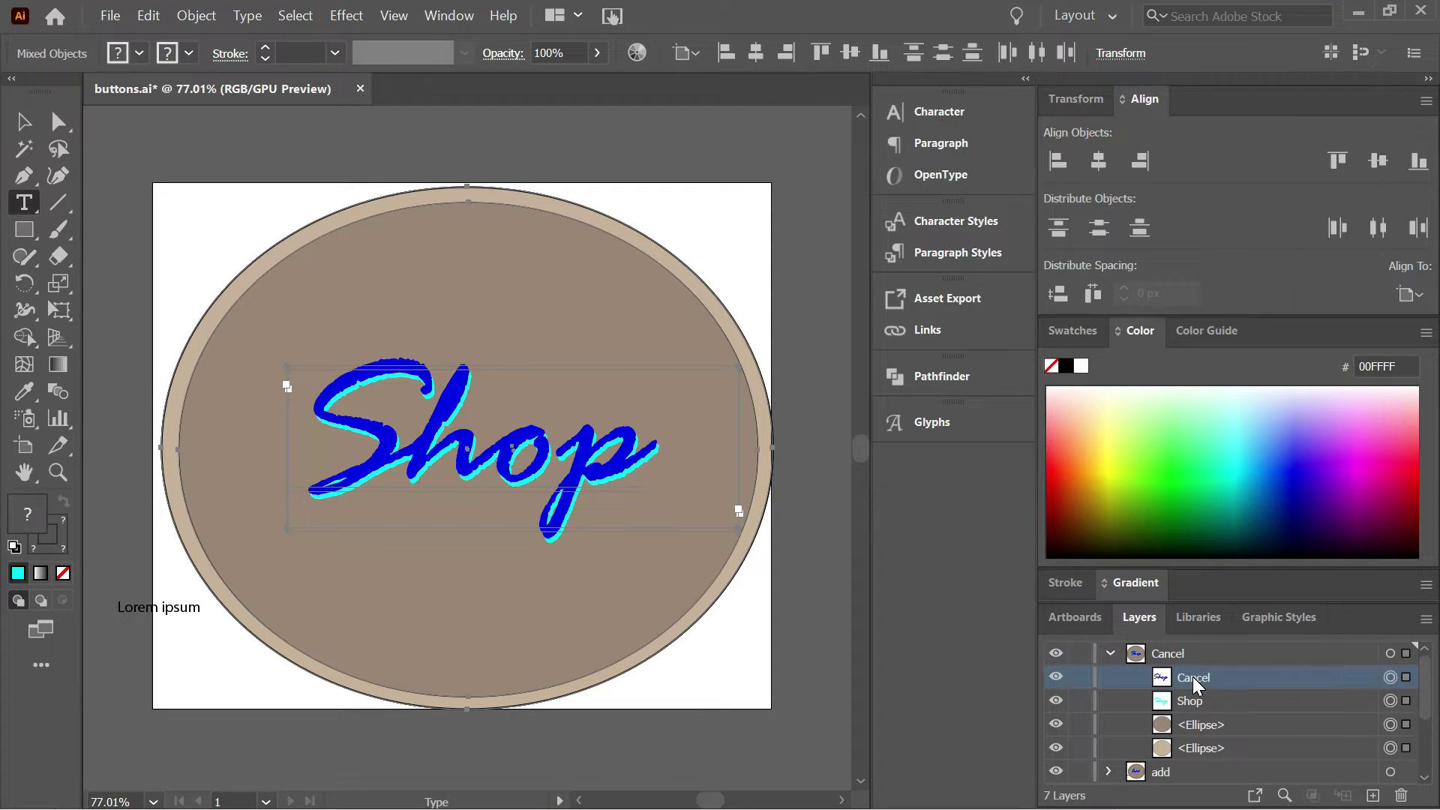
{"action": "double_click", "coordinate": [1192, 700]}
{"action": "type", "text": "Cancel"}
{"action": "key", "text": "Return"}
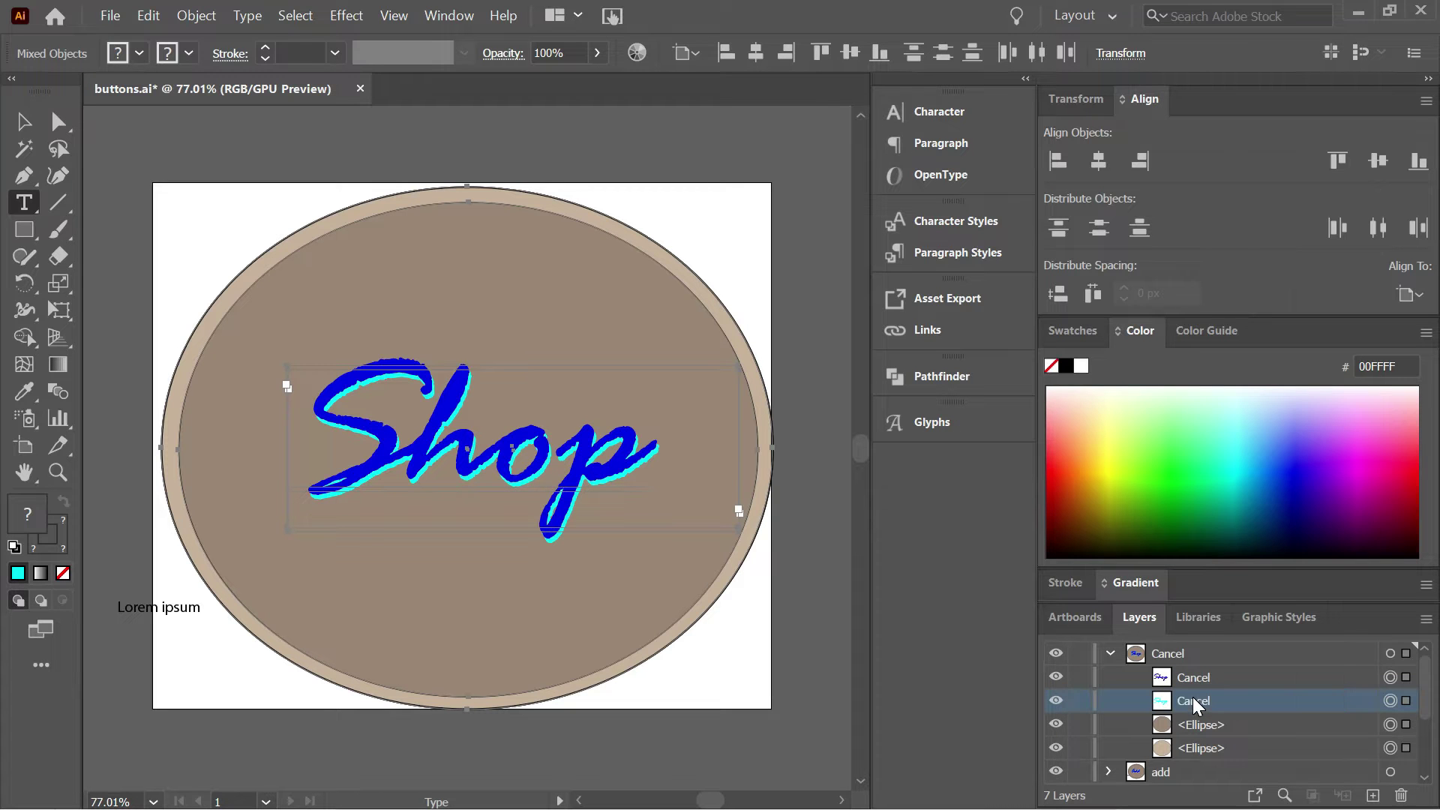
{"action": "left_click", "coordinate": [1190, 678]}
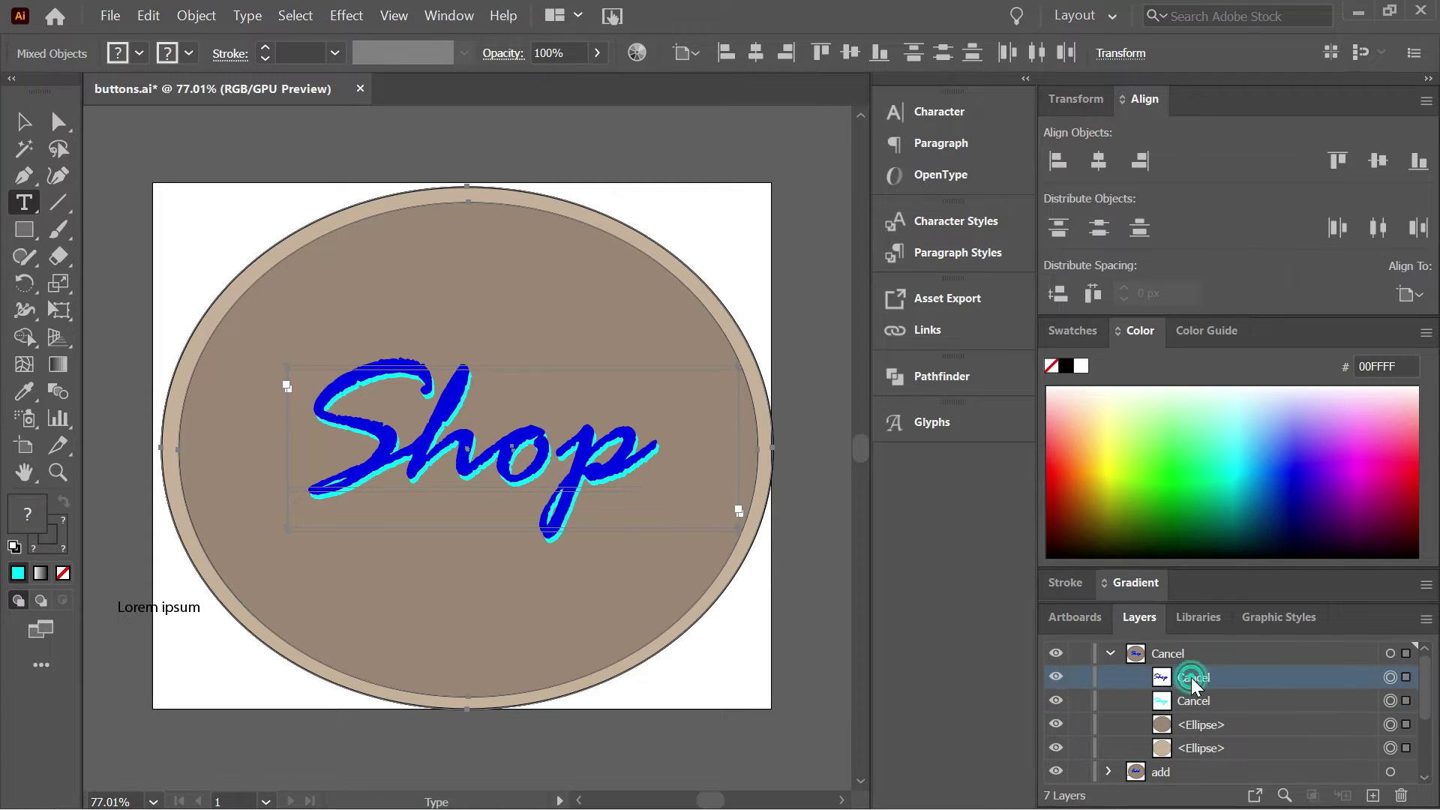
Change the blue Shop text to Cancel and widen its text frame on the left side to fit the whole word.
{"action": "double_click", "coordinate": [604, 455]}
{"action": "type", "text": "C"}
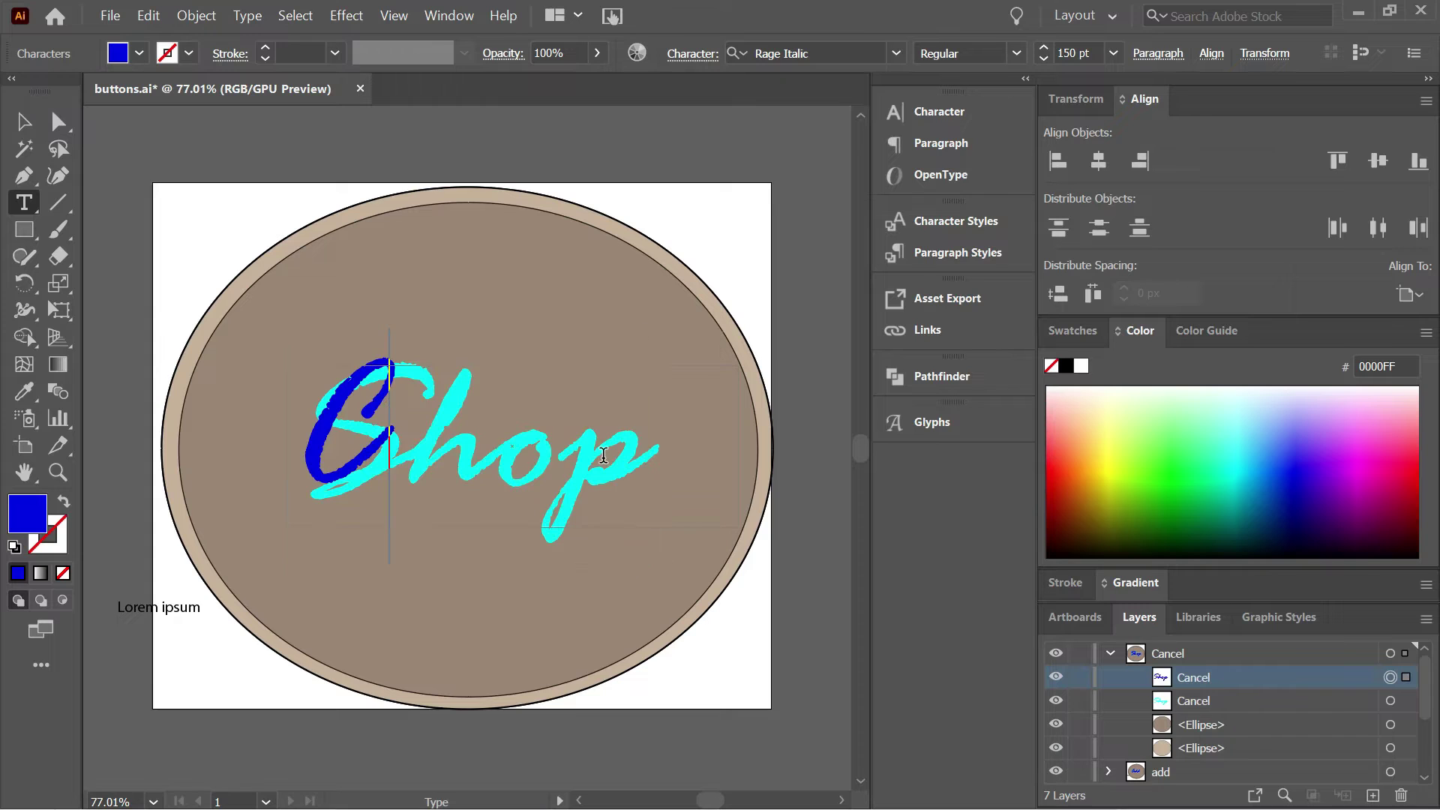
{"action": "type", "text": "ance"}
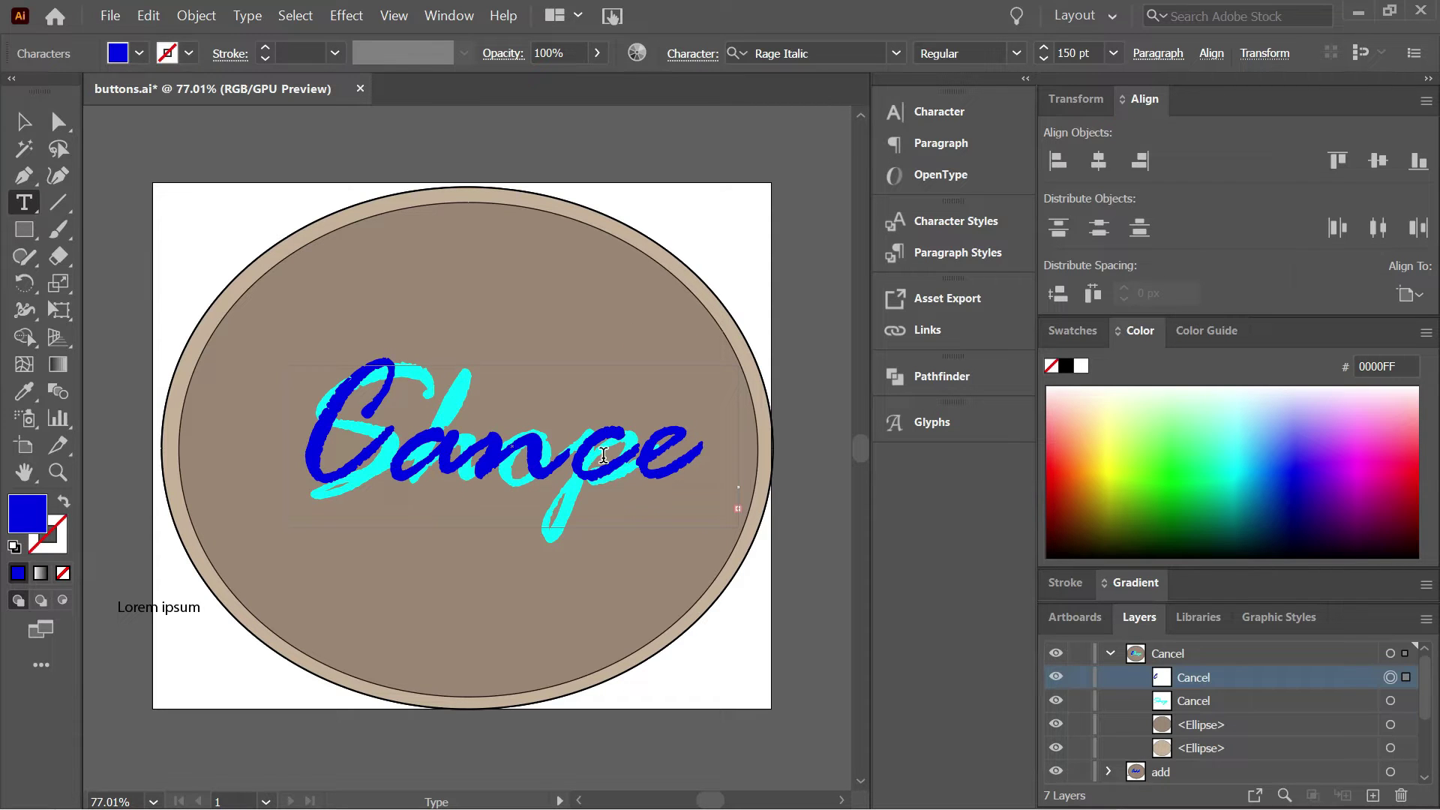
{"action": "key", "text": "Escape"}
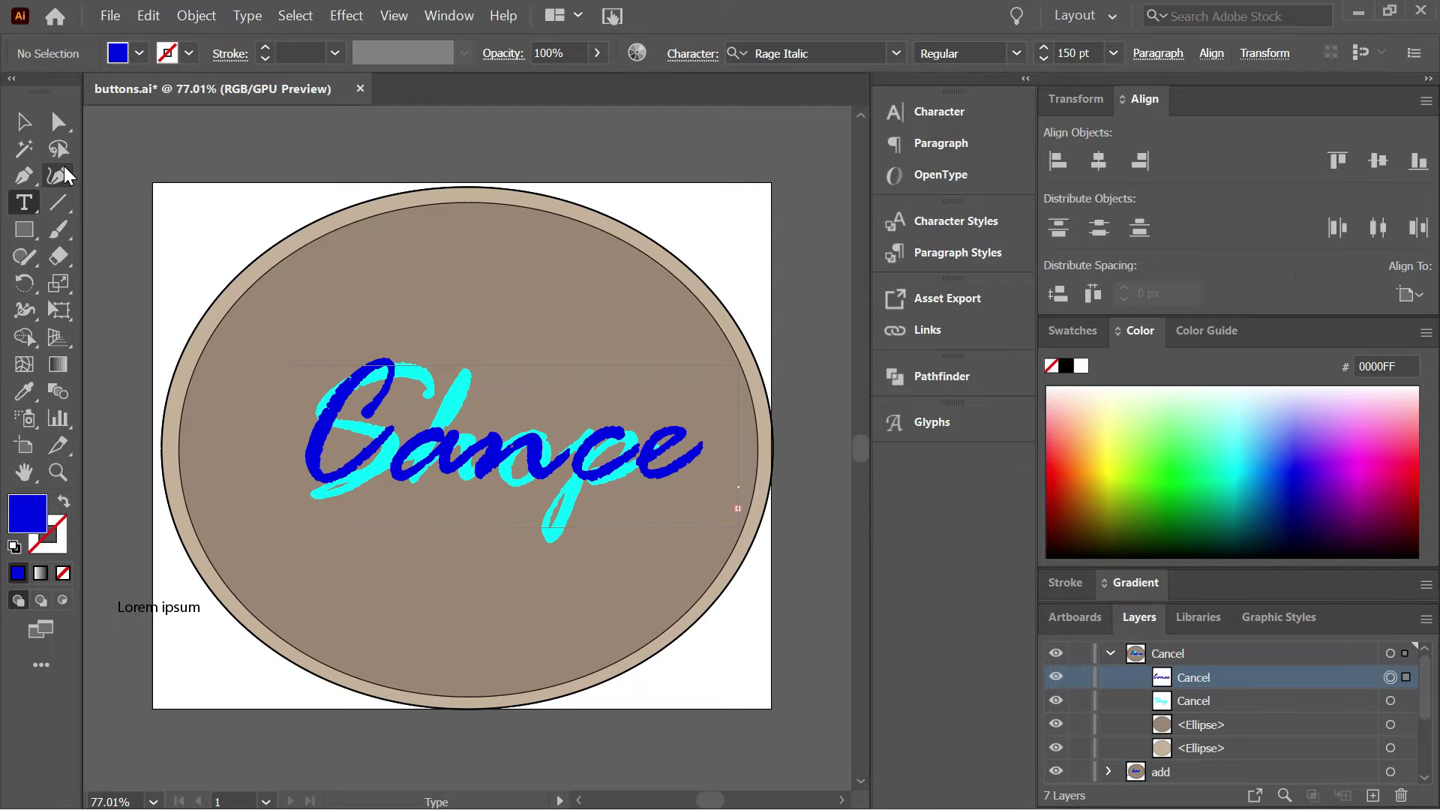
{"action": "left_click", "coordinate": [24, 122]}
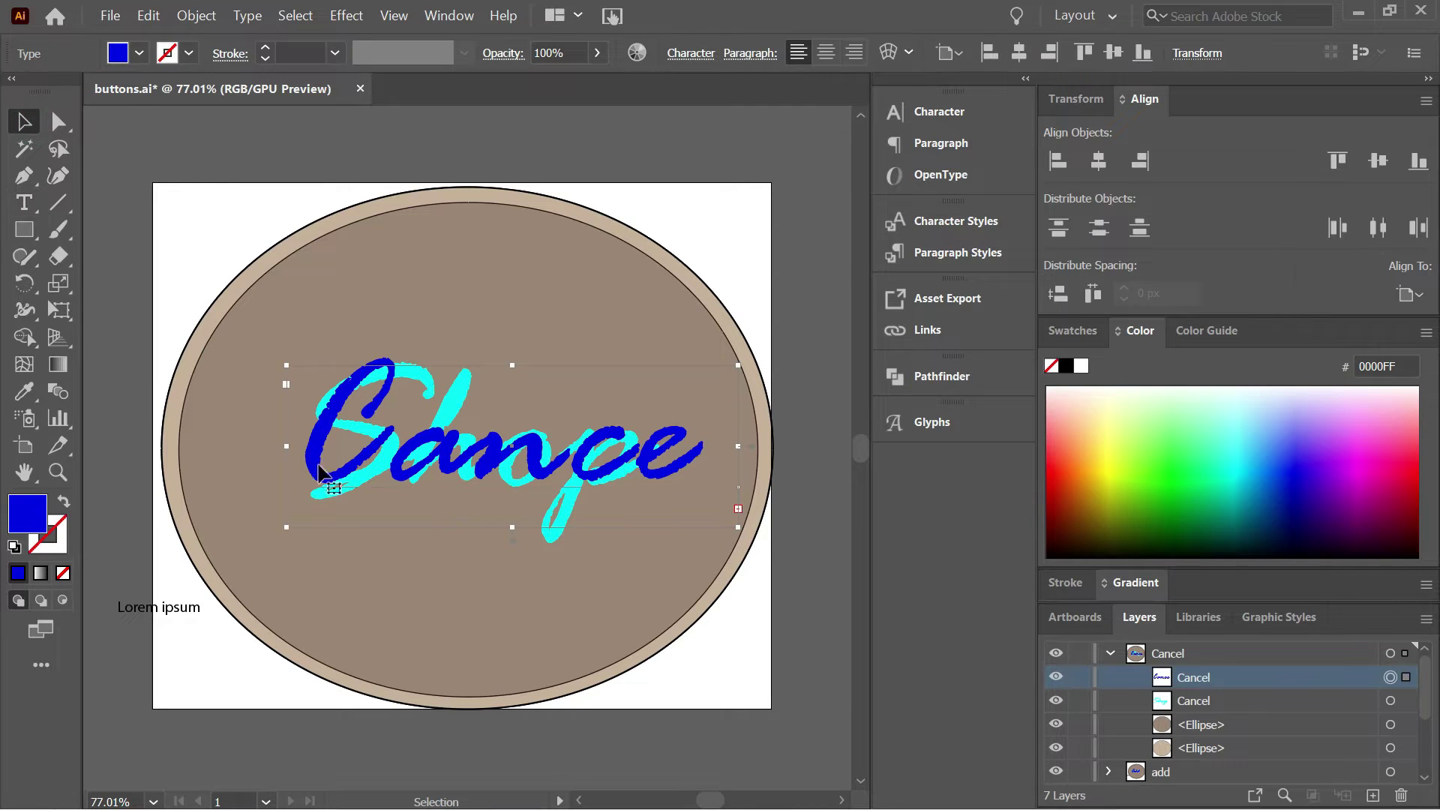
{"action": "left_click_drag", "start_coordinate": [289, 443], "coordinate": [253, 439]}
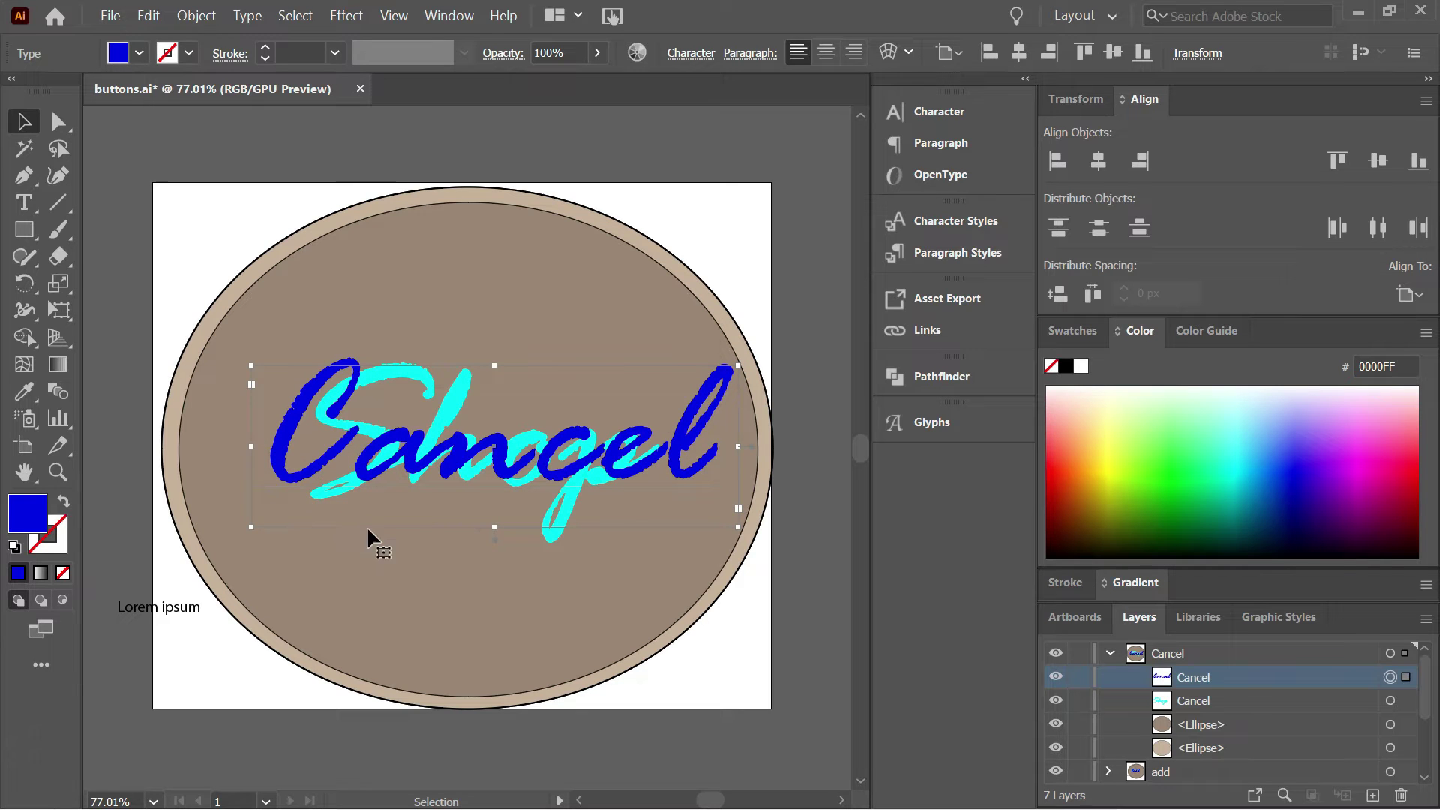
Try to replace the cyan Shop text beneath the blue lettering with Cancel.
{"action": "left_click", "coordinate": [583, 578]}
{"action": "left_click", "coordinate": [556, 537]}
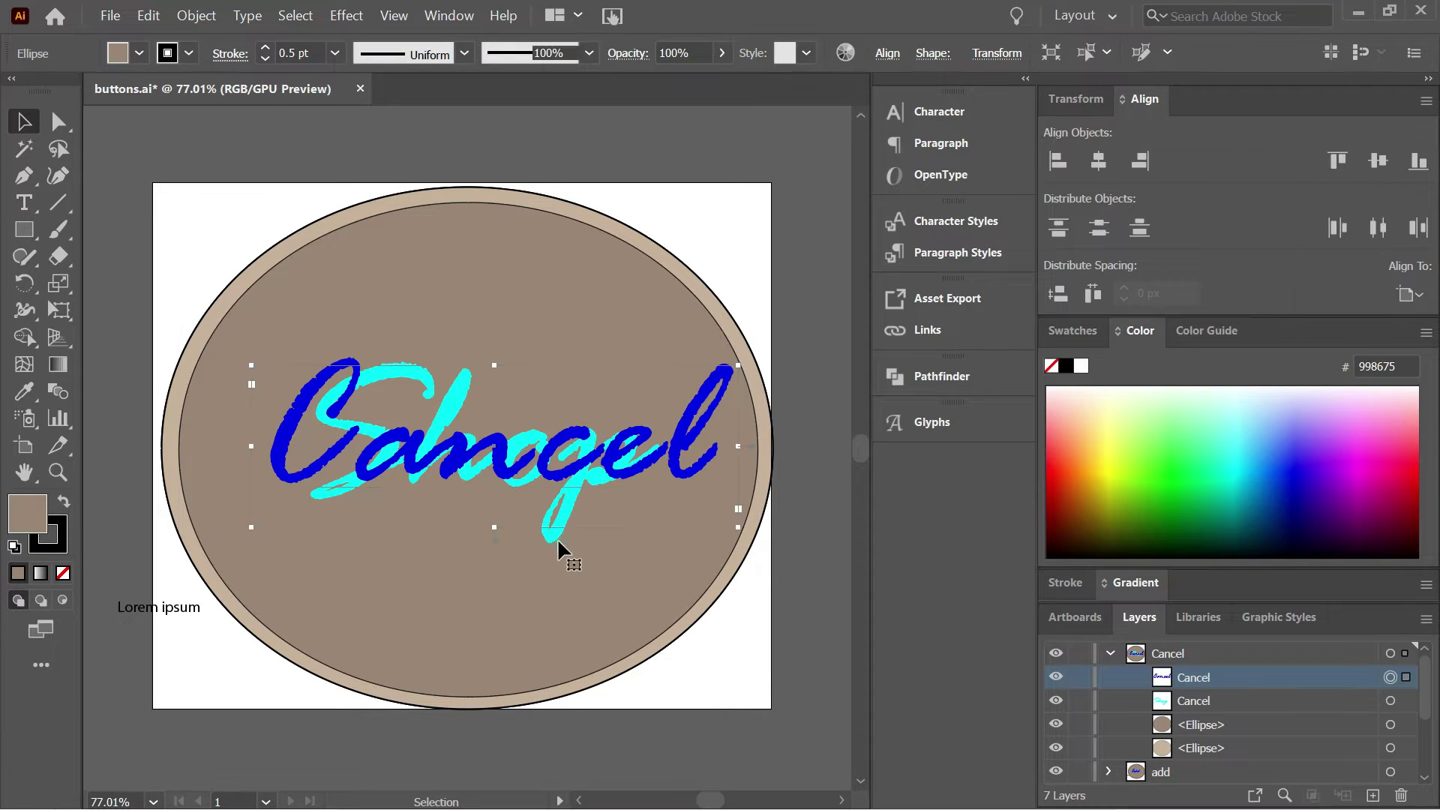
{"action": "double_click", "coordinate": [557, 531]}
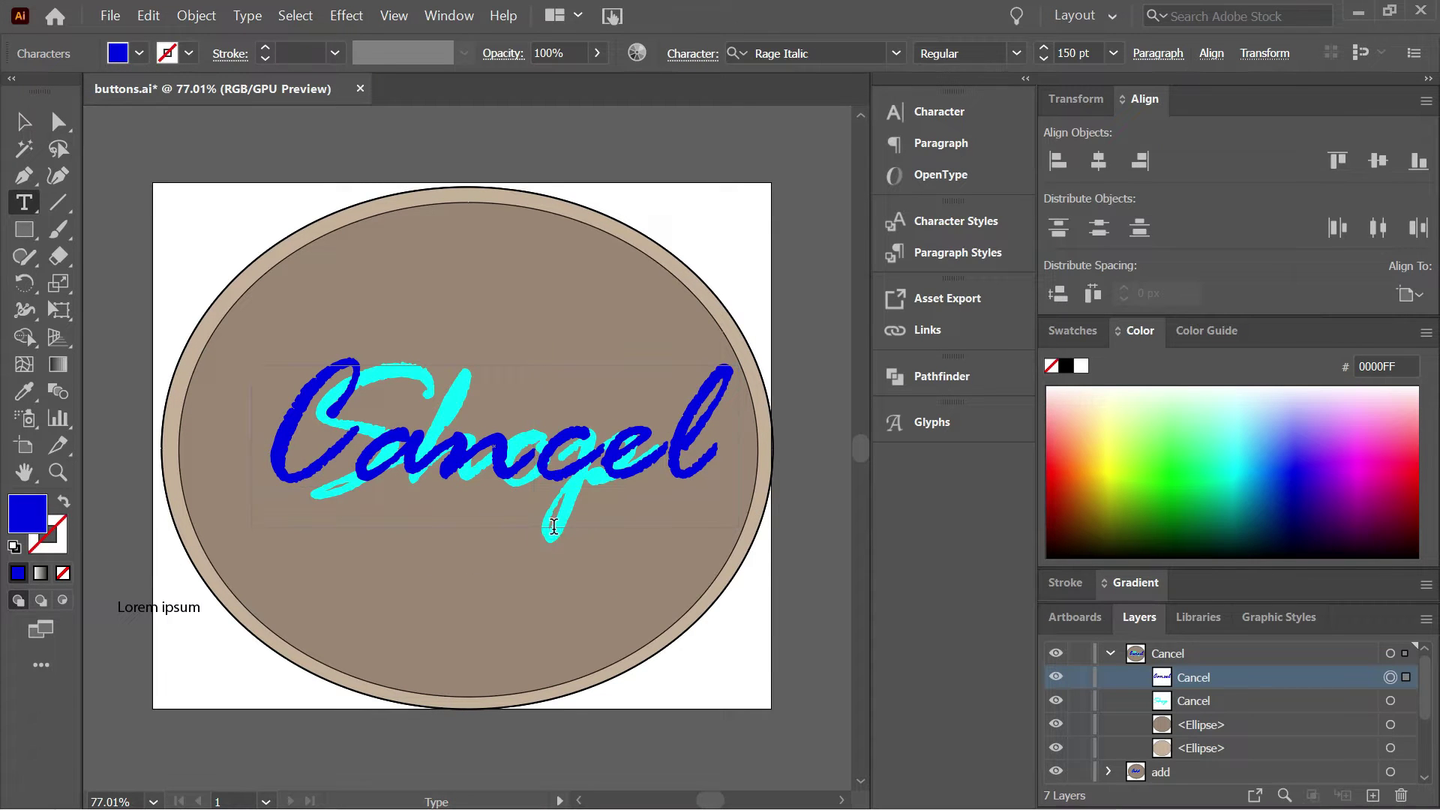
{"action": "double_click", "coordinate": [555, 529]}
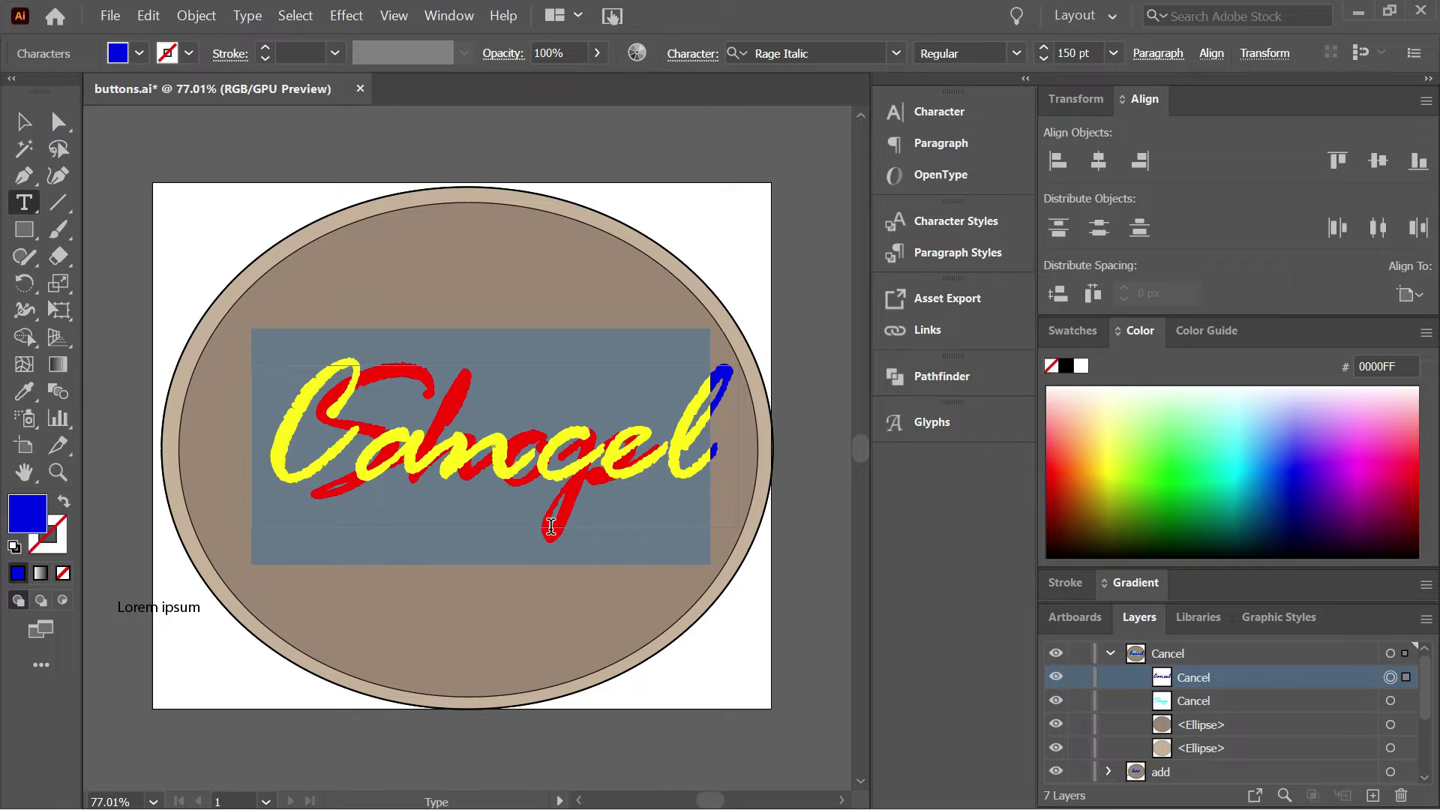
{"action": "type", "text": "Cancel"}
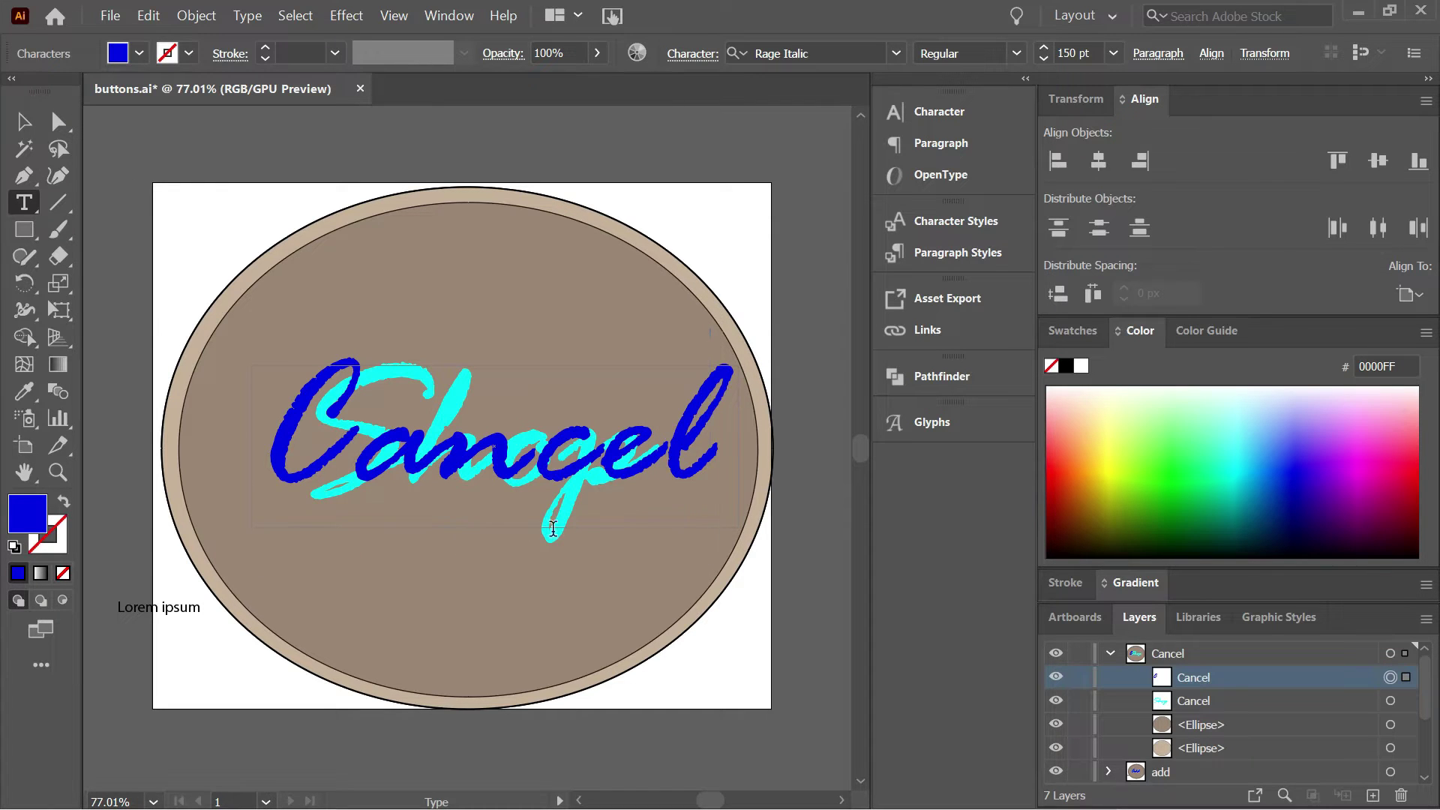
{"action": "left_click", "coordinate": [1226, 700]}
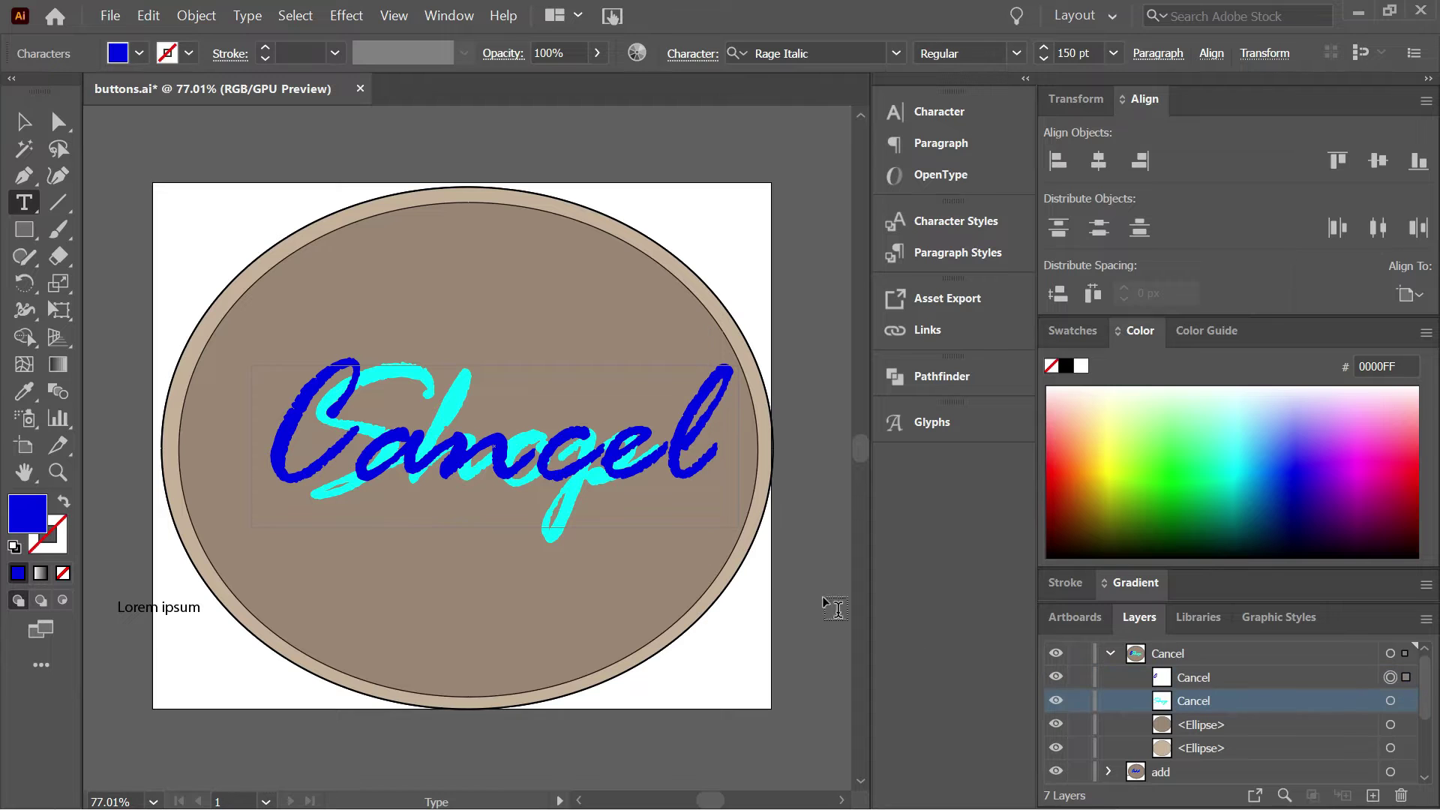
{"action": "left_click", "coordinate": [1122, 702]}
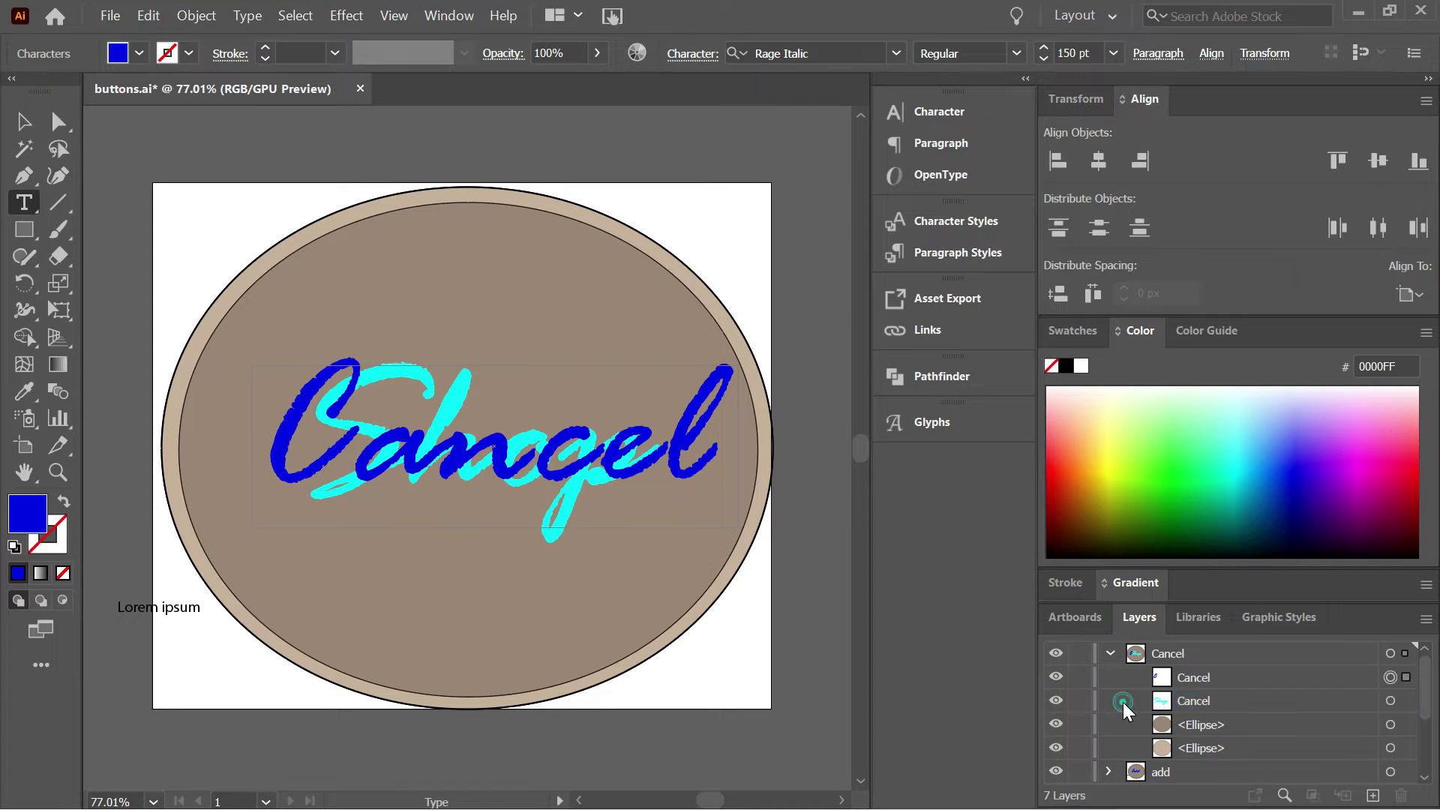
{"action": "double_click", "coordinate": [622, 504]}
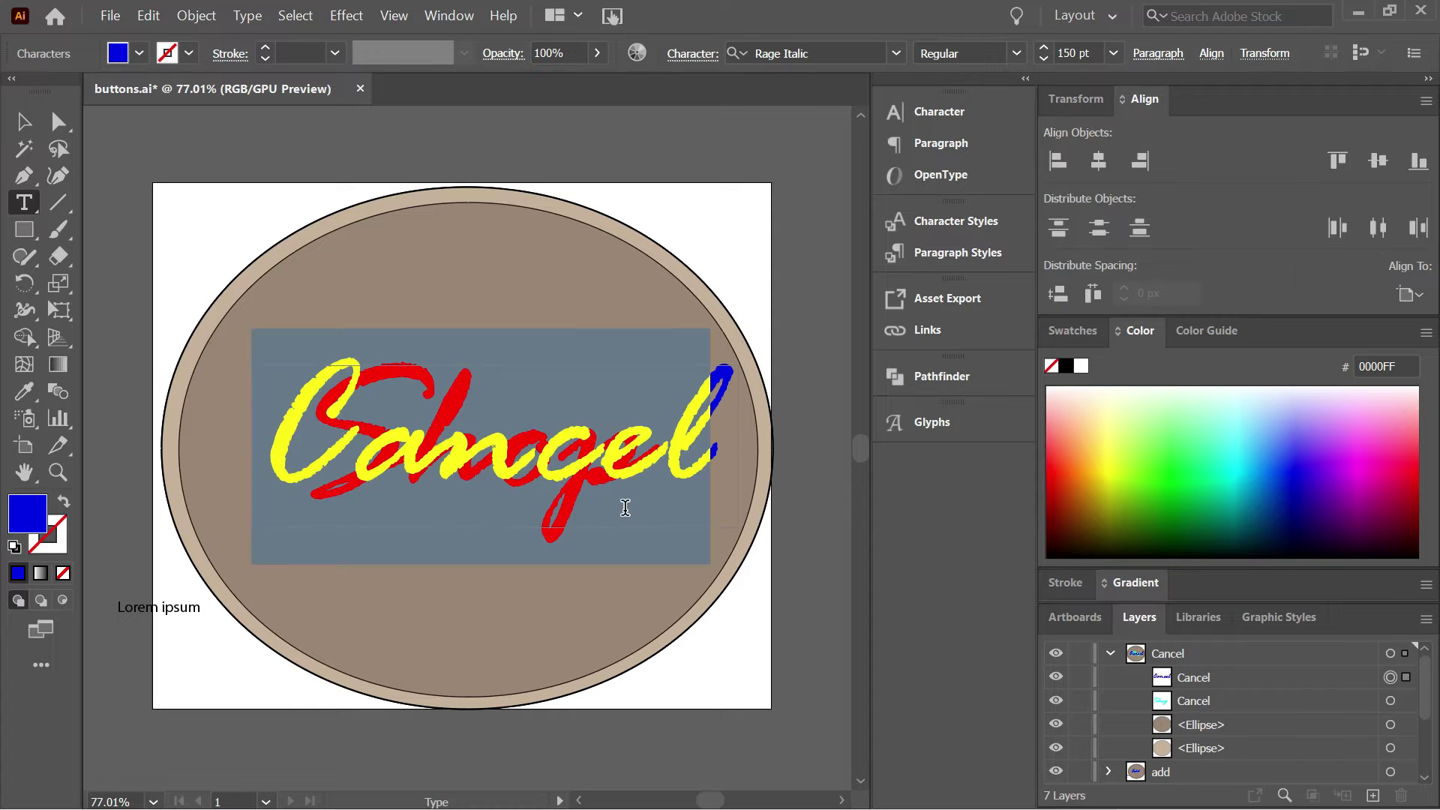
Hide the blue Cancel text, then change the cyan Shop text to Cancel in a frame widened to fit.
{"action": "left_click", "coordinate": [1056, 677]}
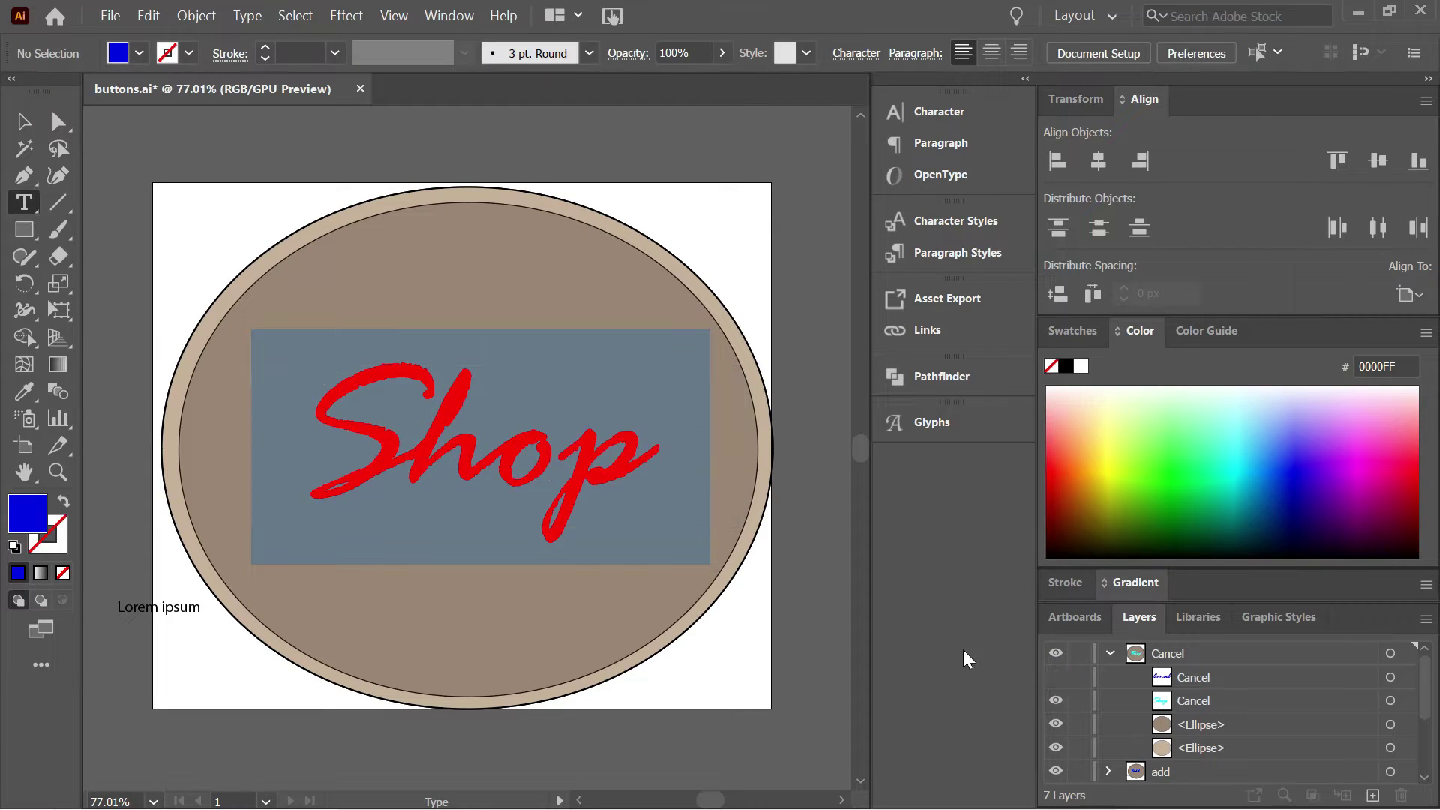
{"action": "double_click", "coordinate": [511, 437]}
{"action": "type", "text": "Cance"}
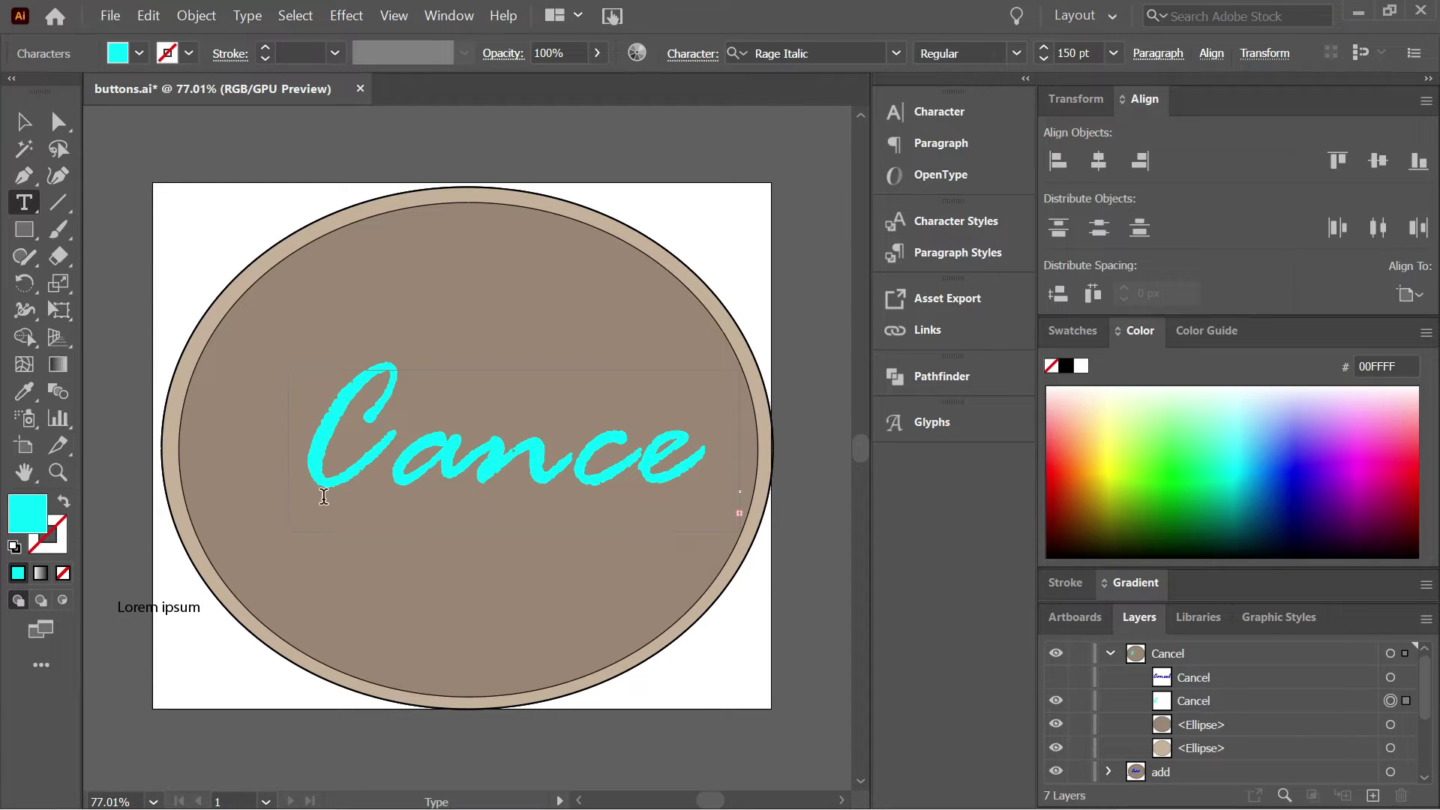
{"action": "left_click", "coordinate": [25, 120]}
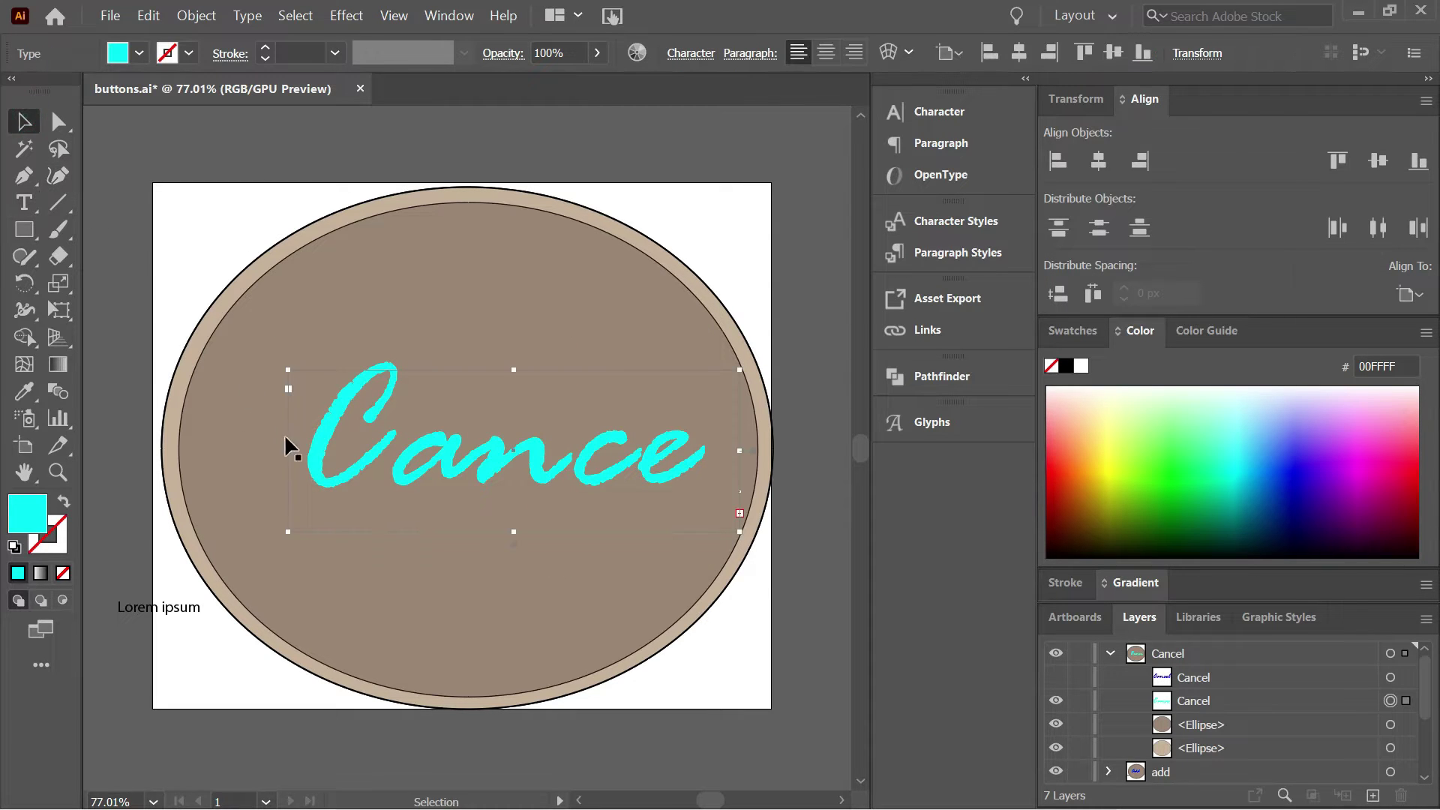
{"action": "left_click_drag", "start_coordinate": [288, 449], "coordinate": [271, 456]}
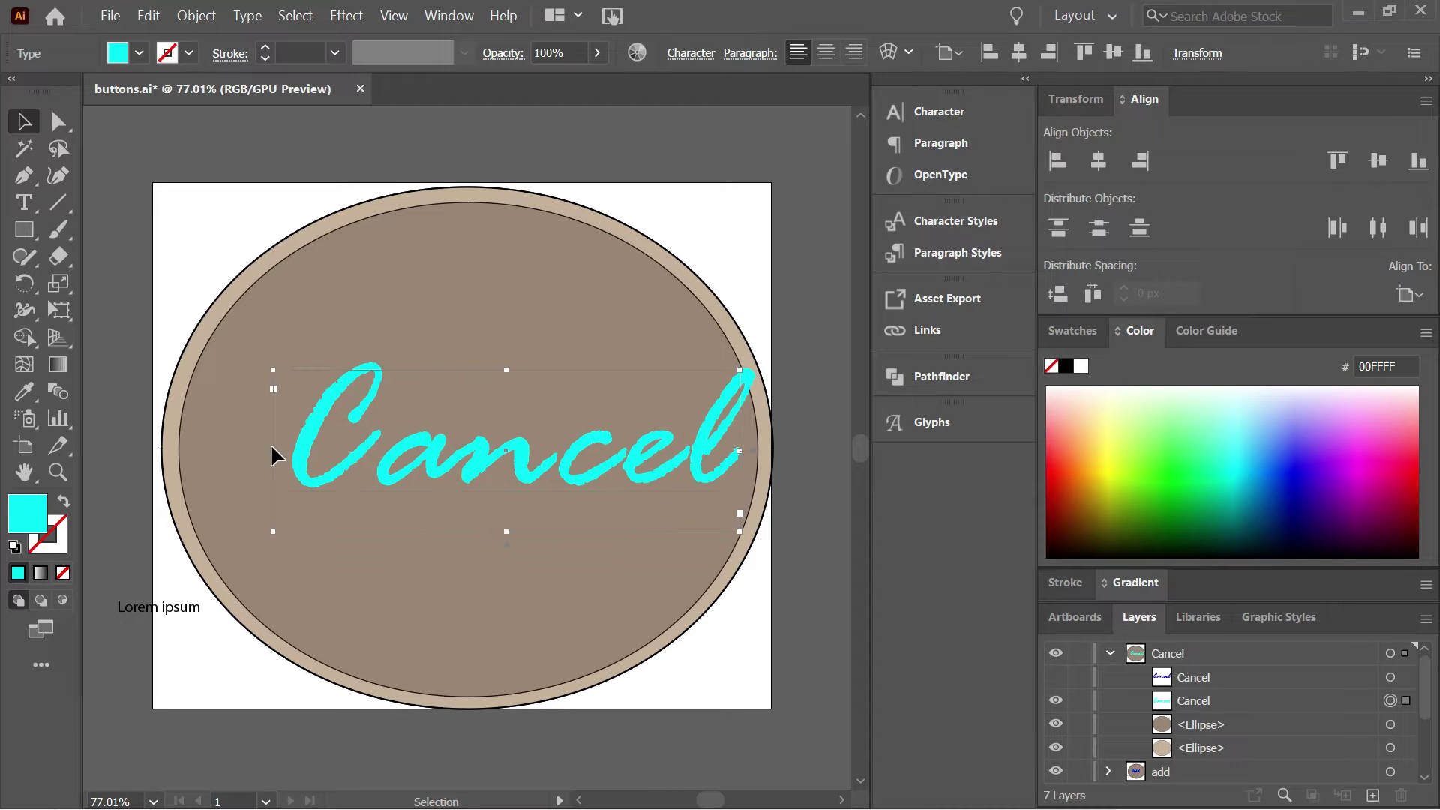
Show the blue Cancel text again and narrow its text frame so the lettering lines up over the cyan shadow.
{"action": "left_click", "coordinate": [1055, 677]}
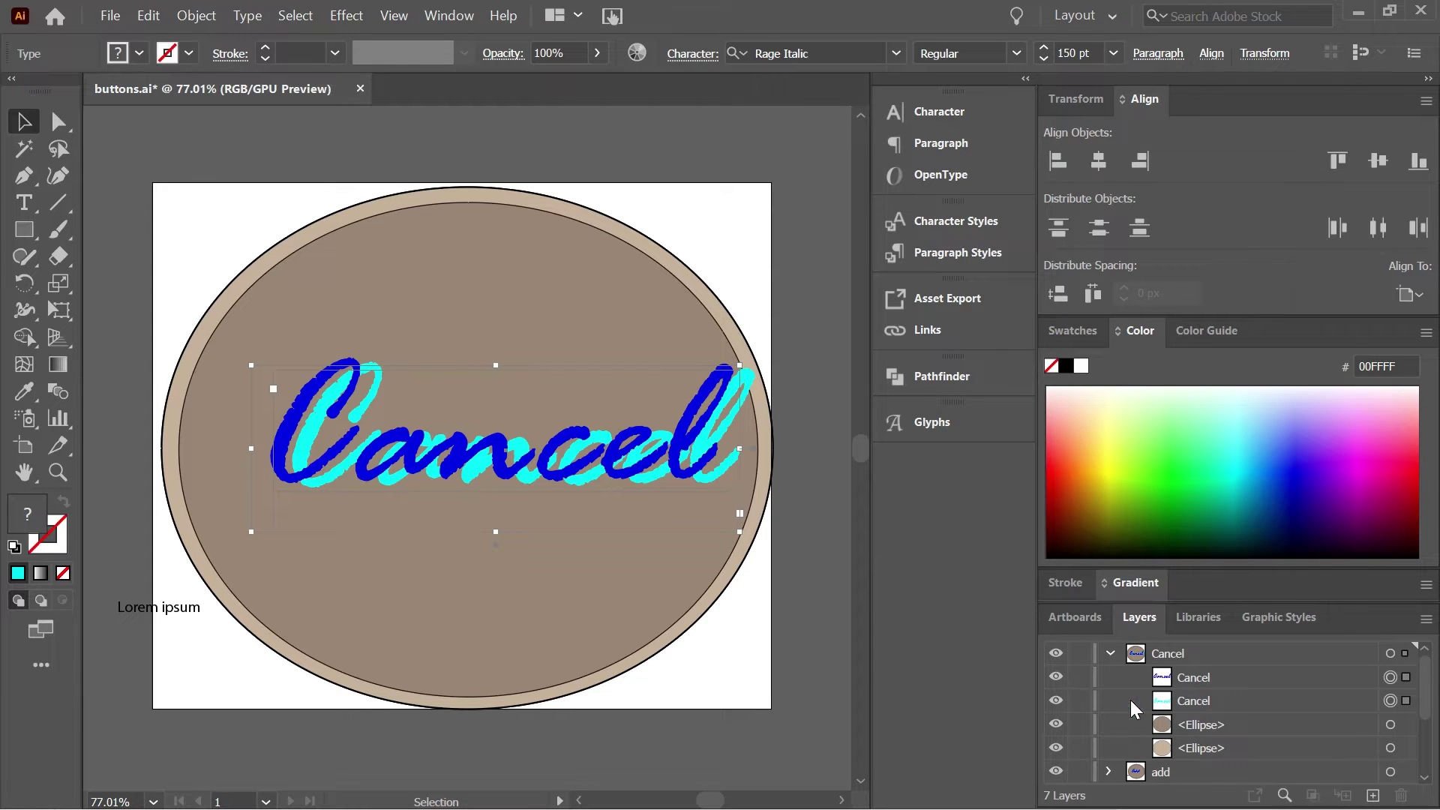
{"action": "left_click", "coordinate": [1056, 700]}
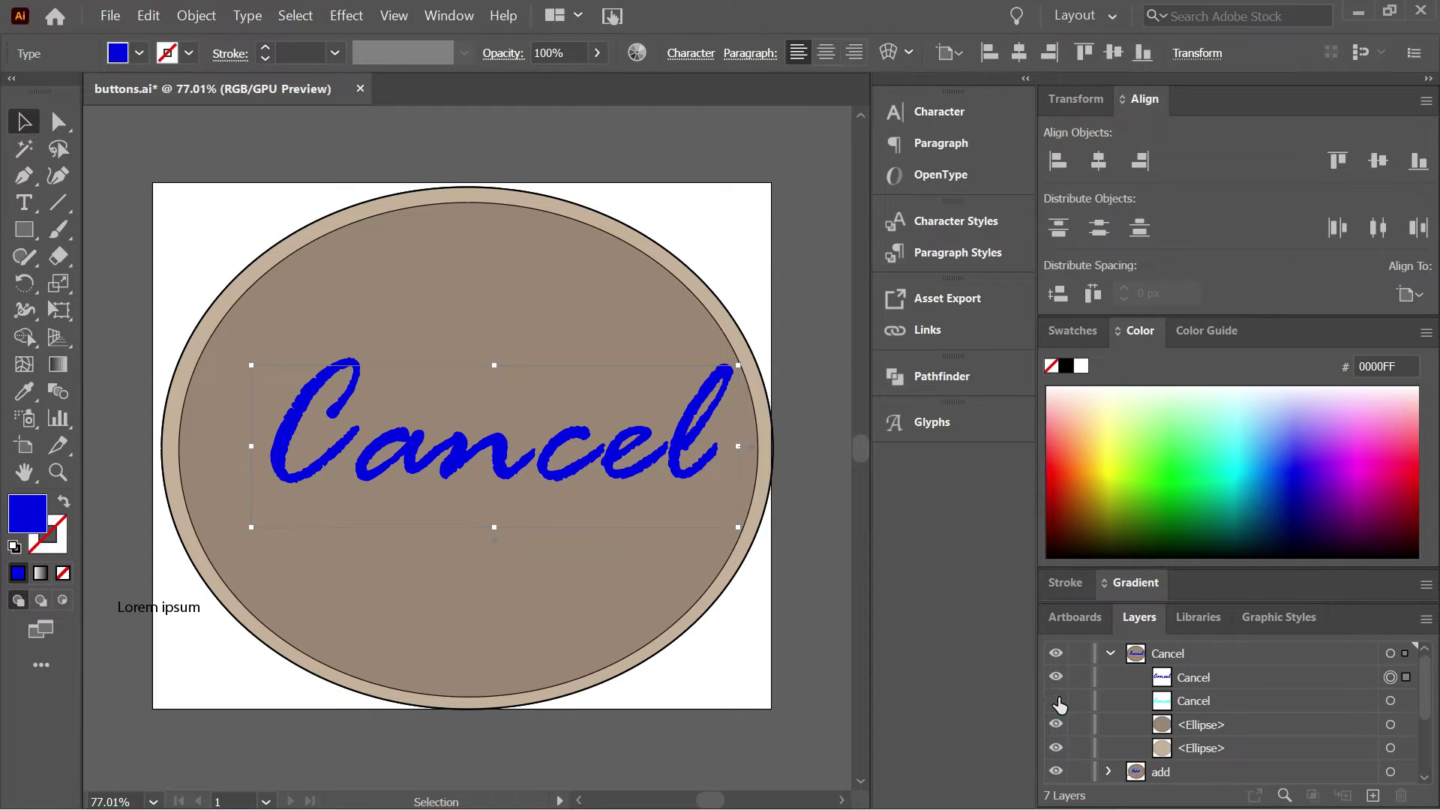
{"action": "left_click", "coordinate": [1056, 700]}
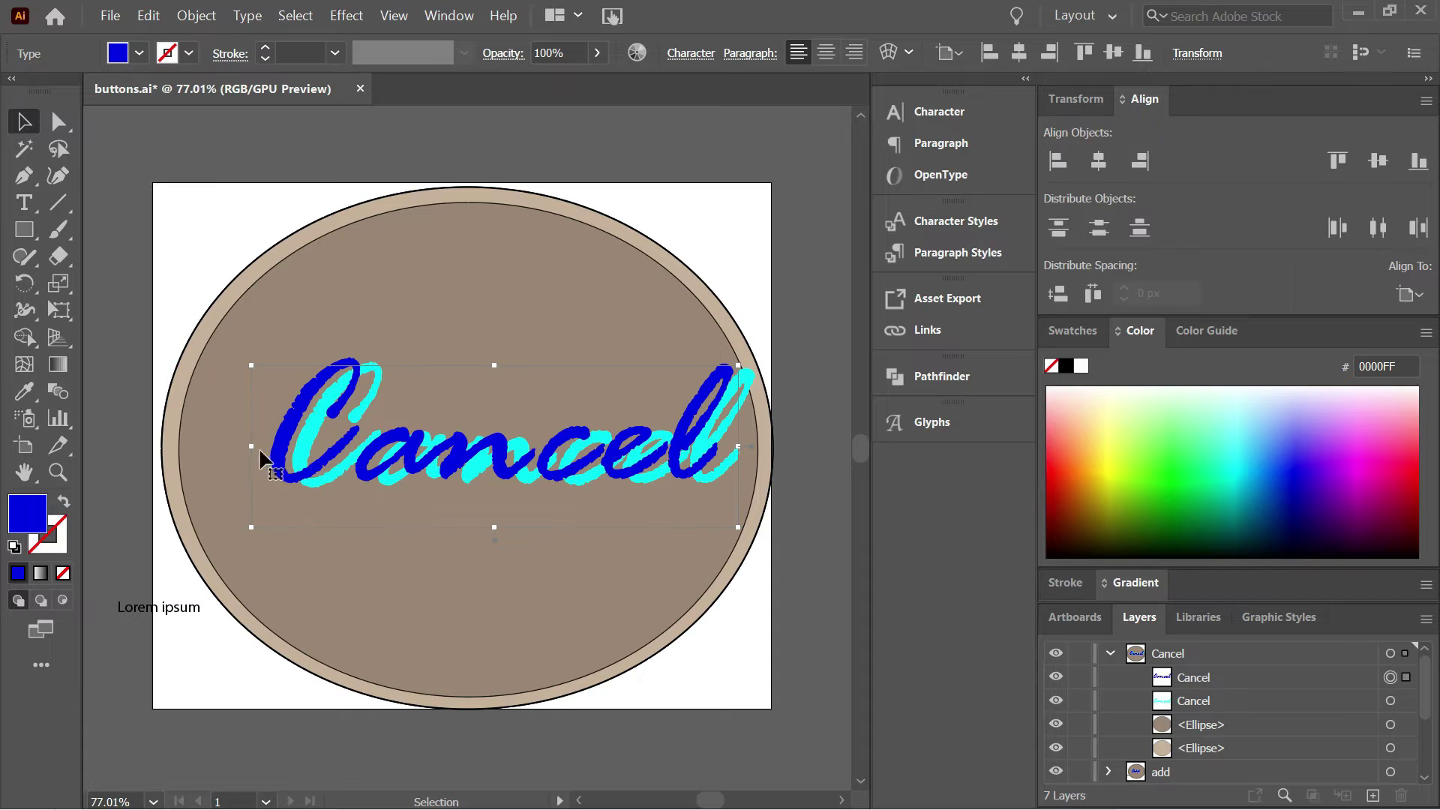
{"action": "left_click_drag", "start_coordinate": [251, 448], "coordinate": [267, 444]}
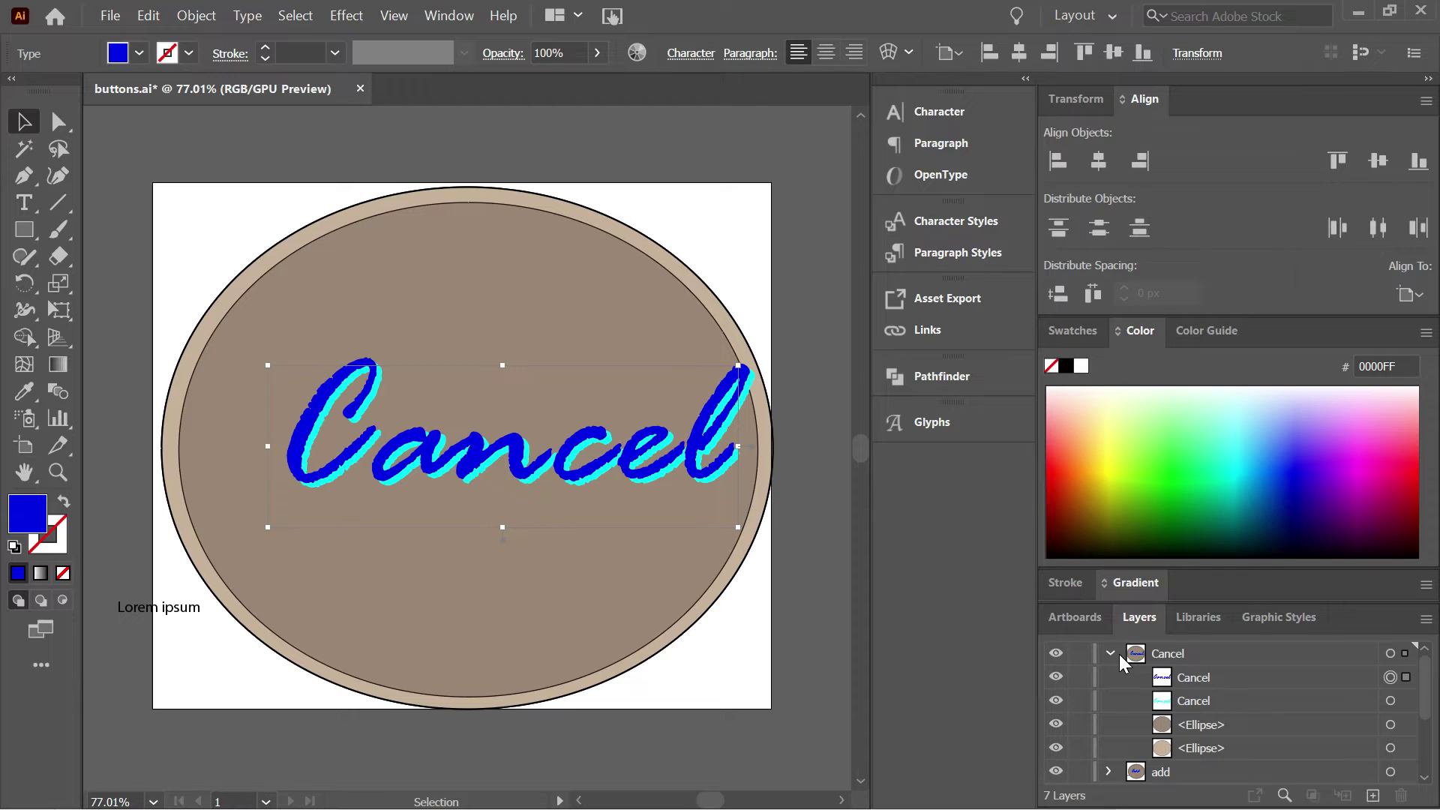
Select the blue and cyan Cancel texts together and move them left to centre the word in the ellipse.
{"action": "left_click", "coordinate": [1180, 694]}
{"action": "left_click", "coordinate": [1178, 677], "text": "shift"}
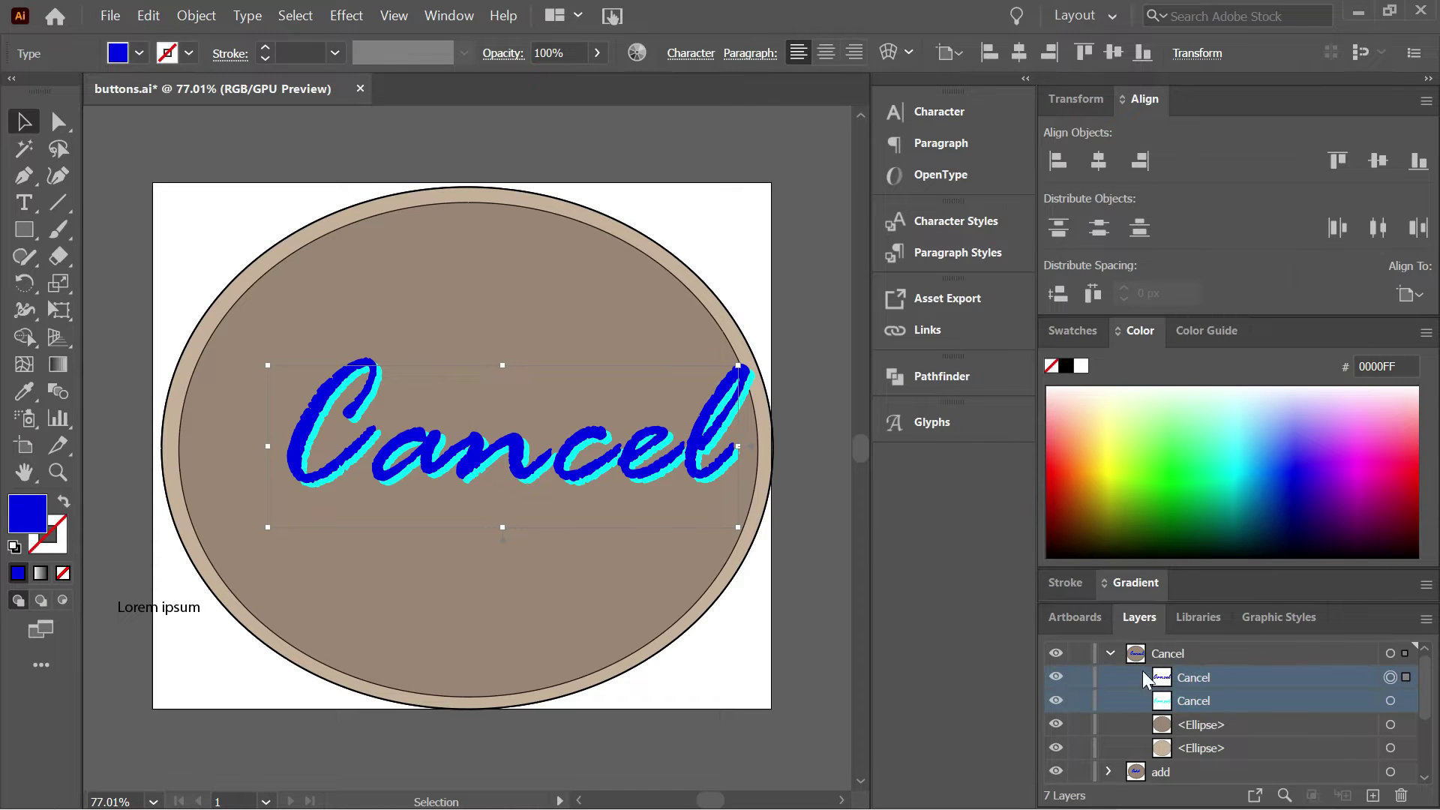
{"action": "left_click_drag", "start_coordinate": [609, 477], "coordinate": [588, 461]}
{"action": "key", "text": "ctrl"}
{"action": "left_click", "coordinate": [1405, 701]}
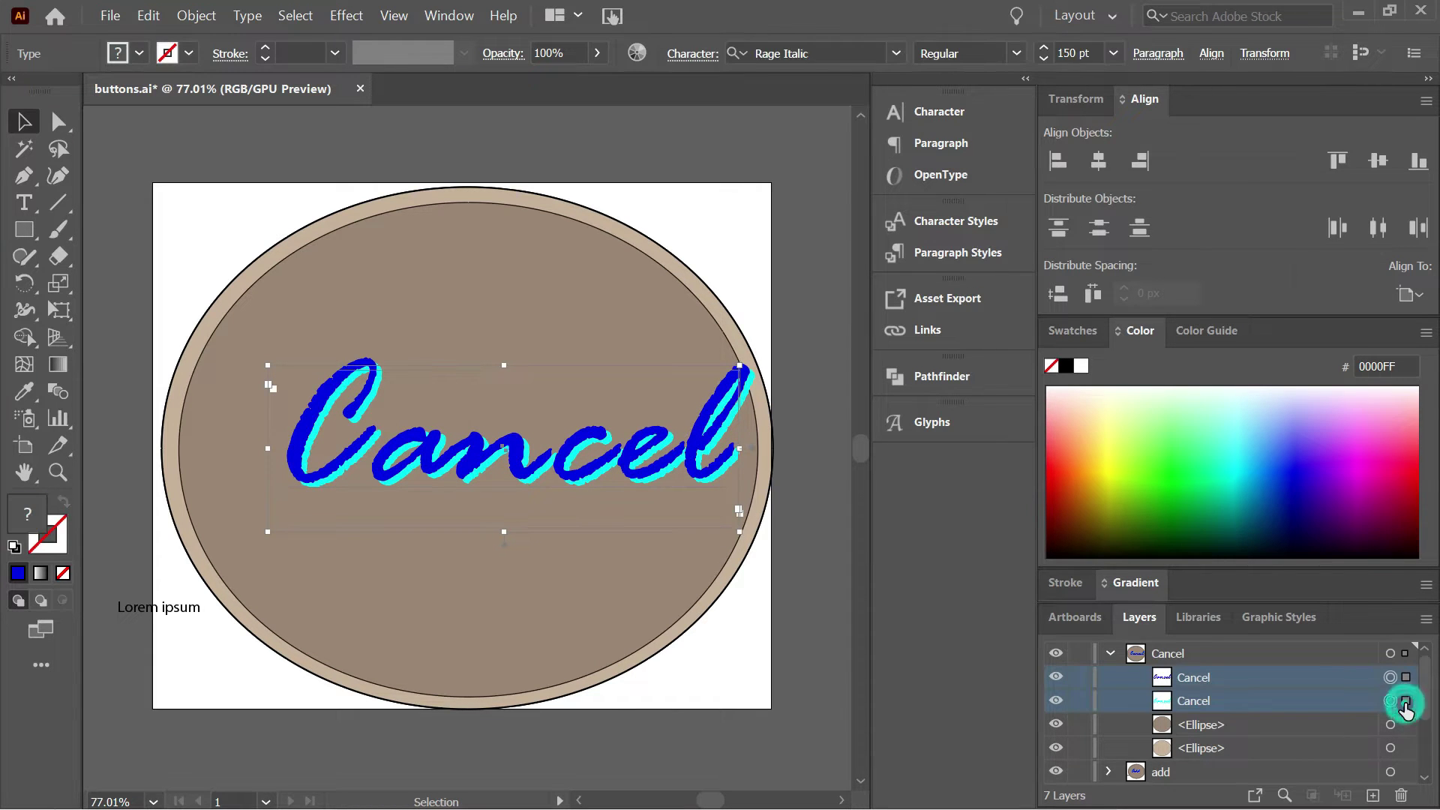
{"action": "left_click_drag", "start_coordinate": [581, 485], "coordinate": [531, 472]}
{"action": "left_click", "coordinate": [837, 573]}
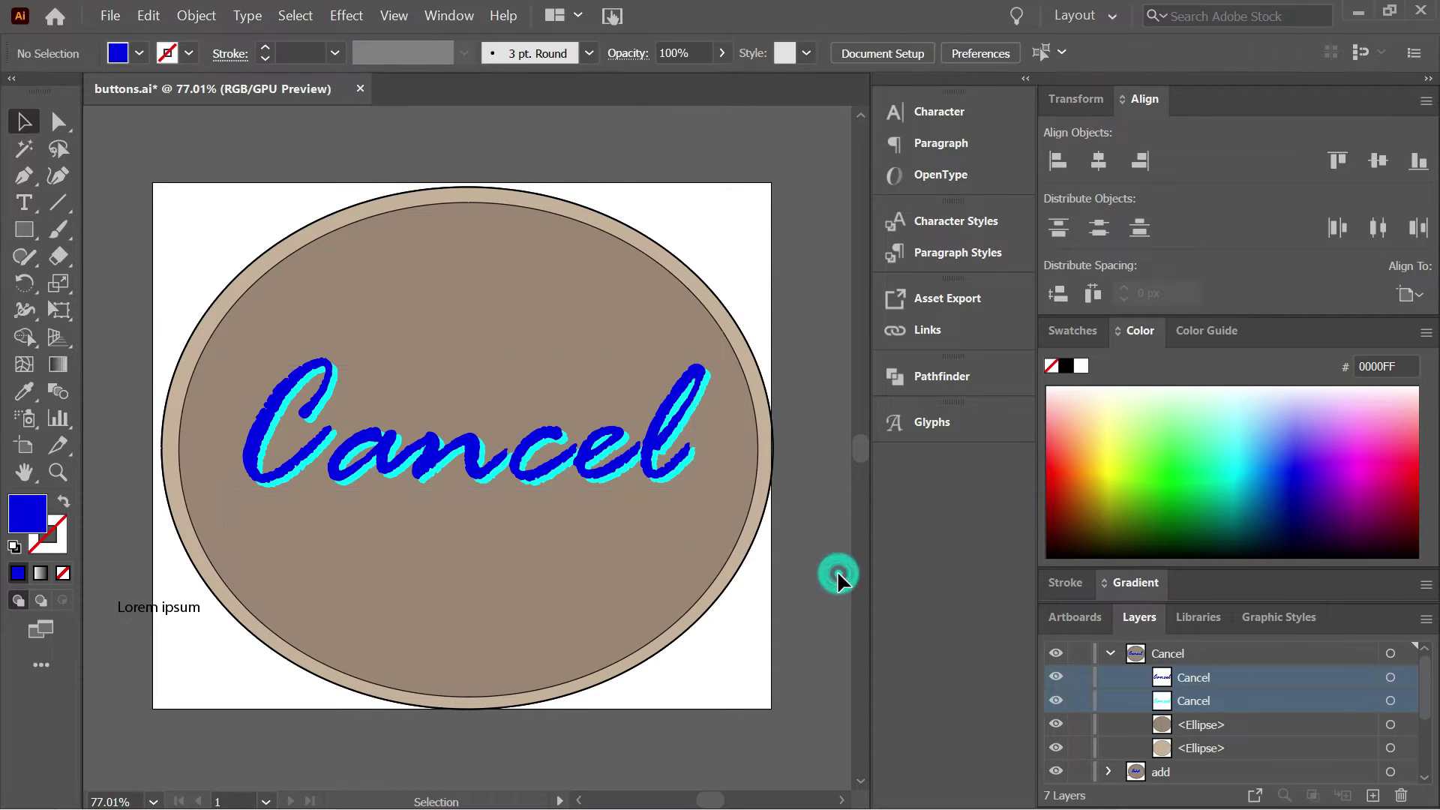
Collapse the Cancel layer and collect the add layer as an export asset.
{"action": "left_click", "coordinate": [1111, 653]}
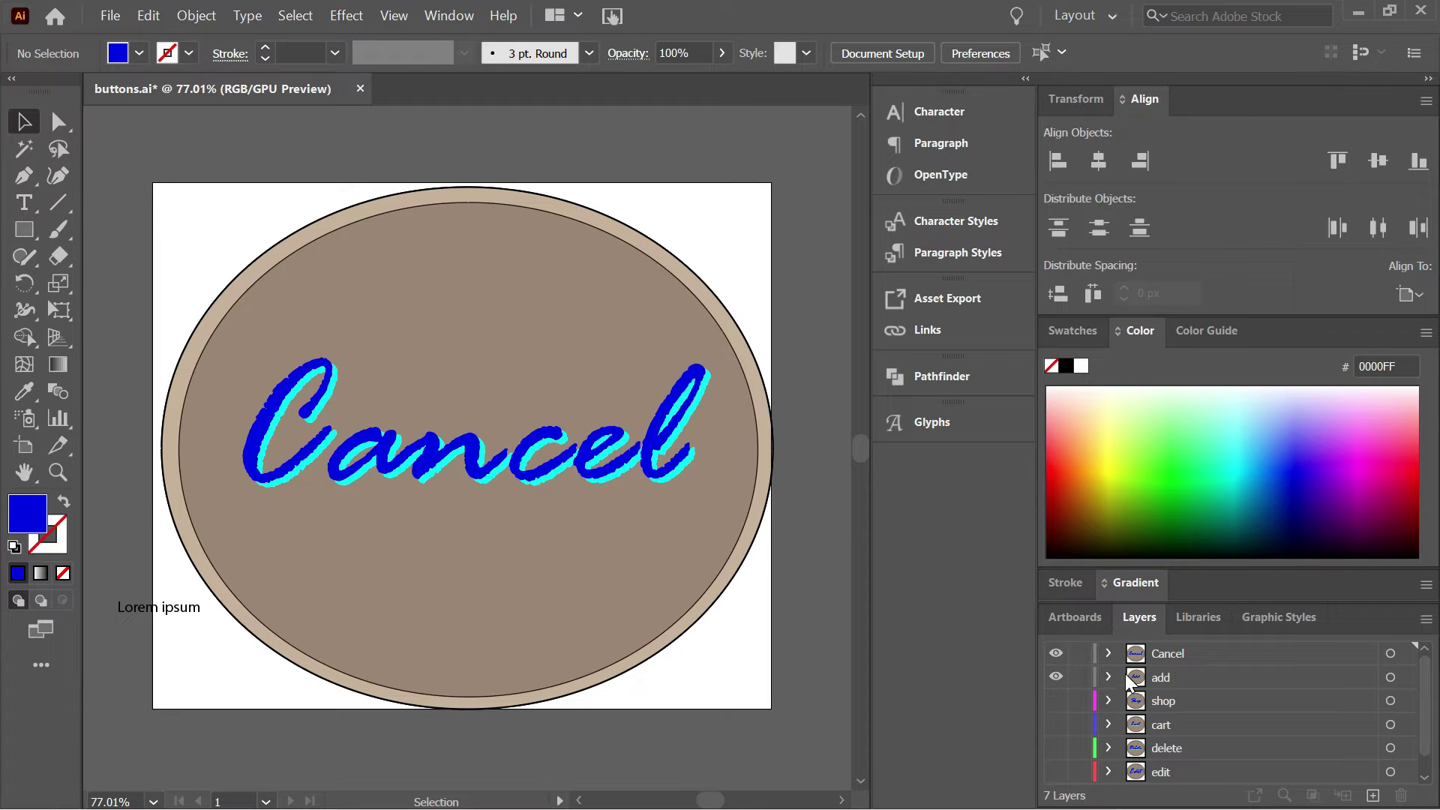
{"action": "left_click", "coordinate": [1149, 675]}
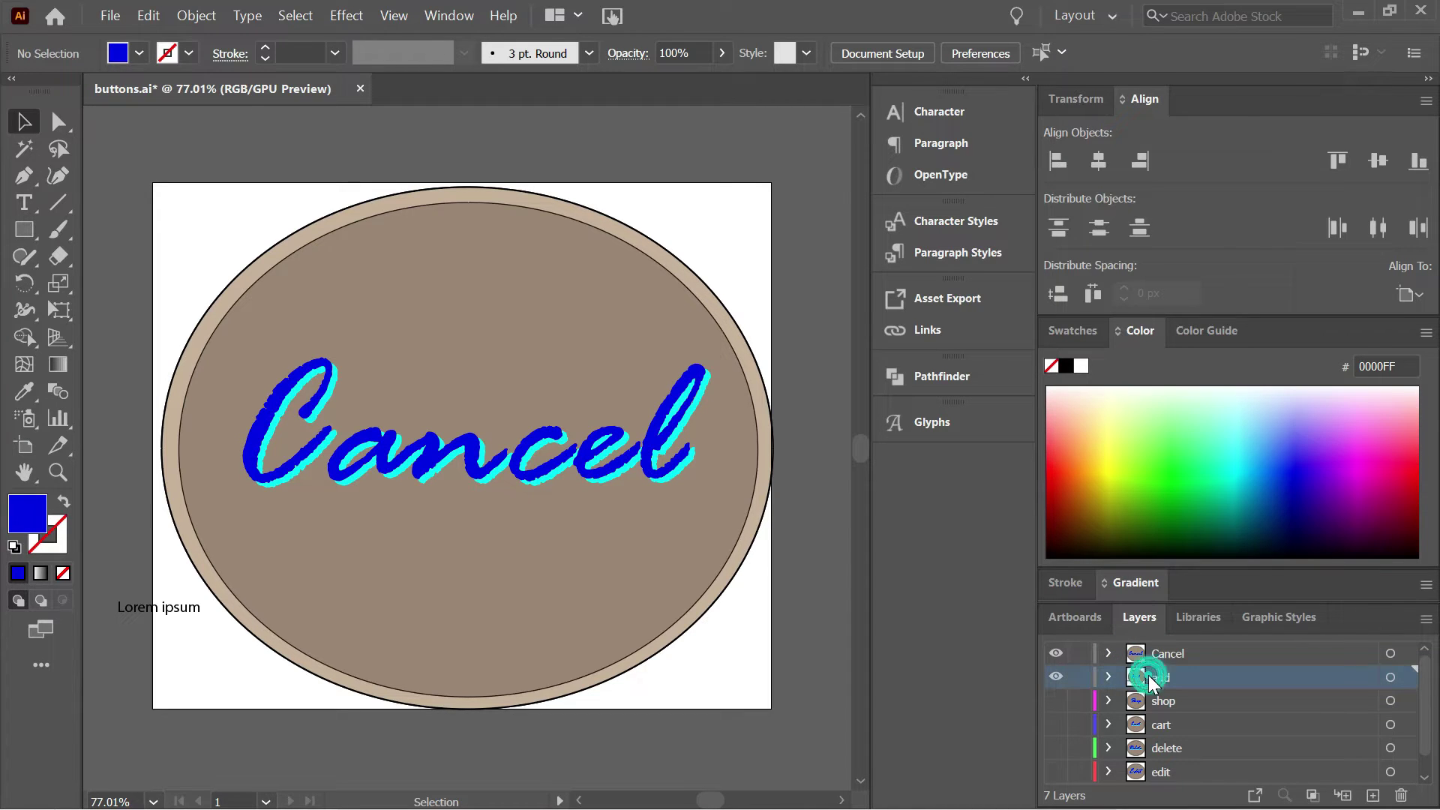
{"action": "left_click", "coordinate": [1255, 797]}
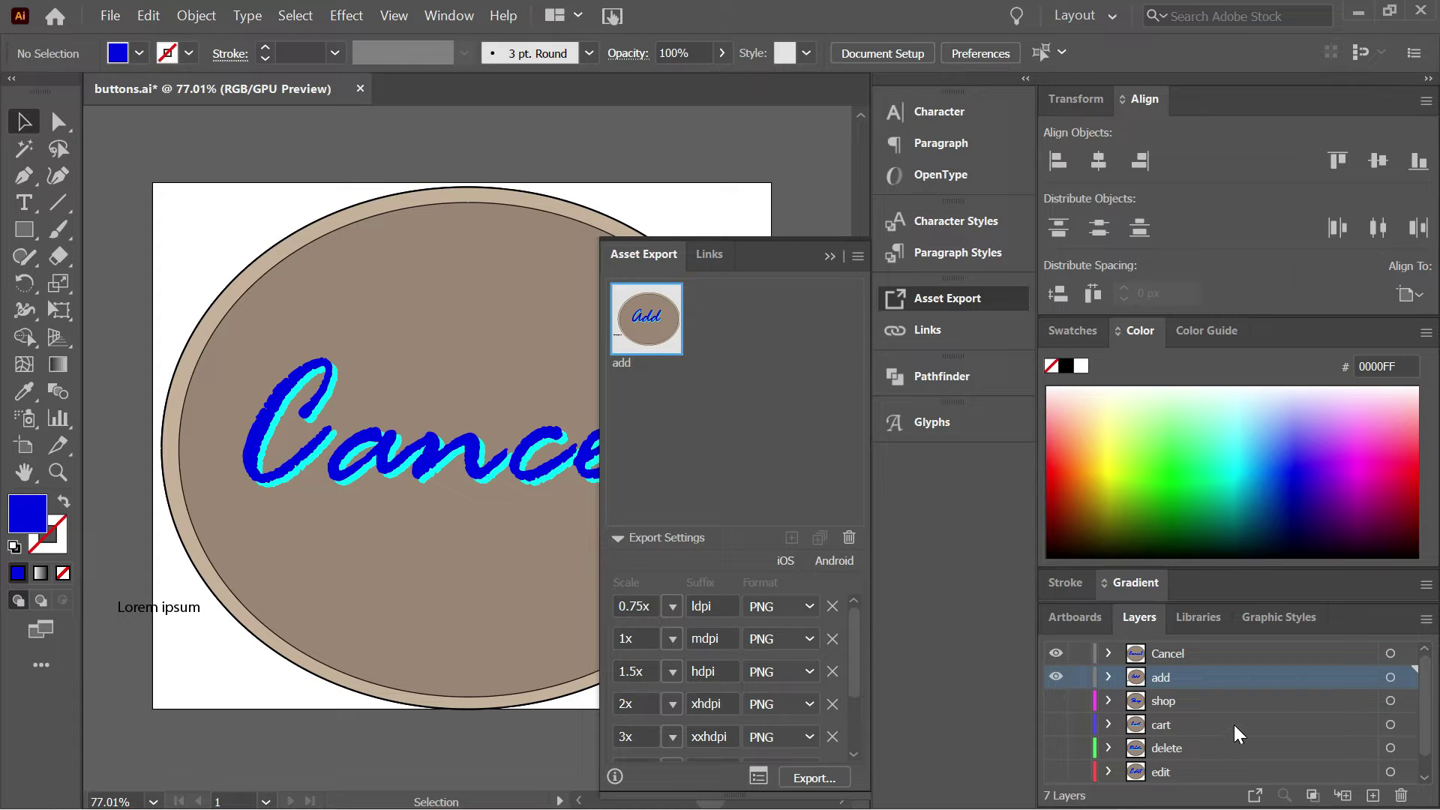
Select all artwork on the add layer and close the asset export settings.
{"action": "left_click", "coordinate": [1182, 655]}
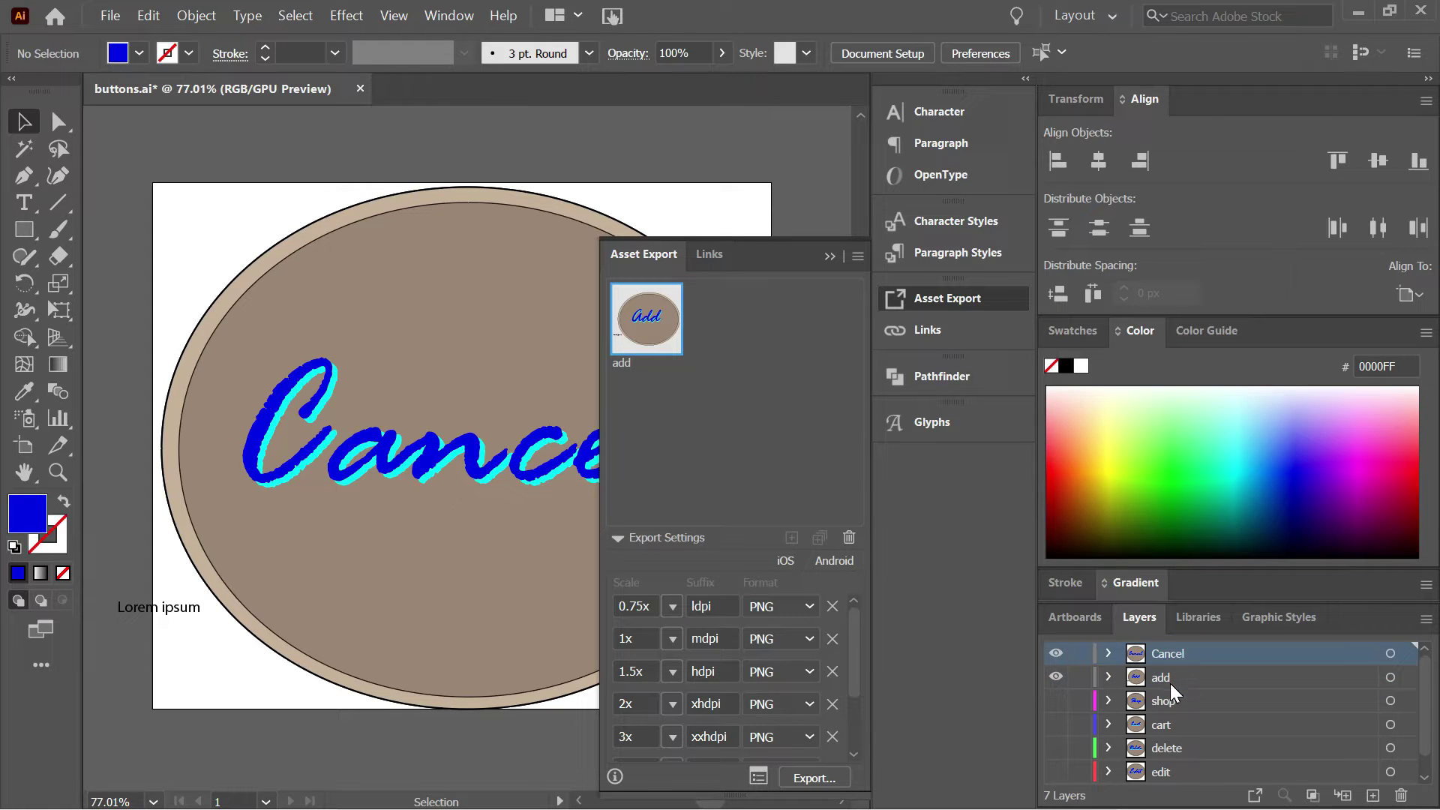
{"action": "left_click", "coordinate": [1169, 682]}
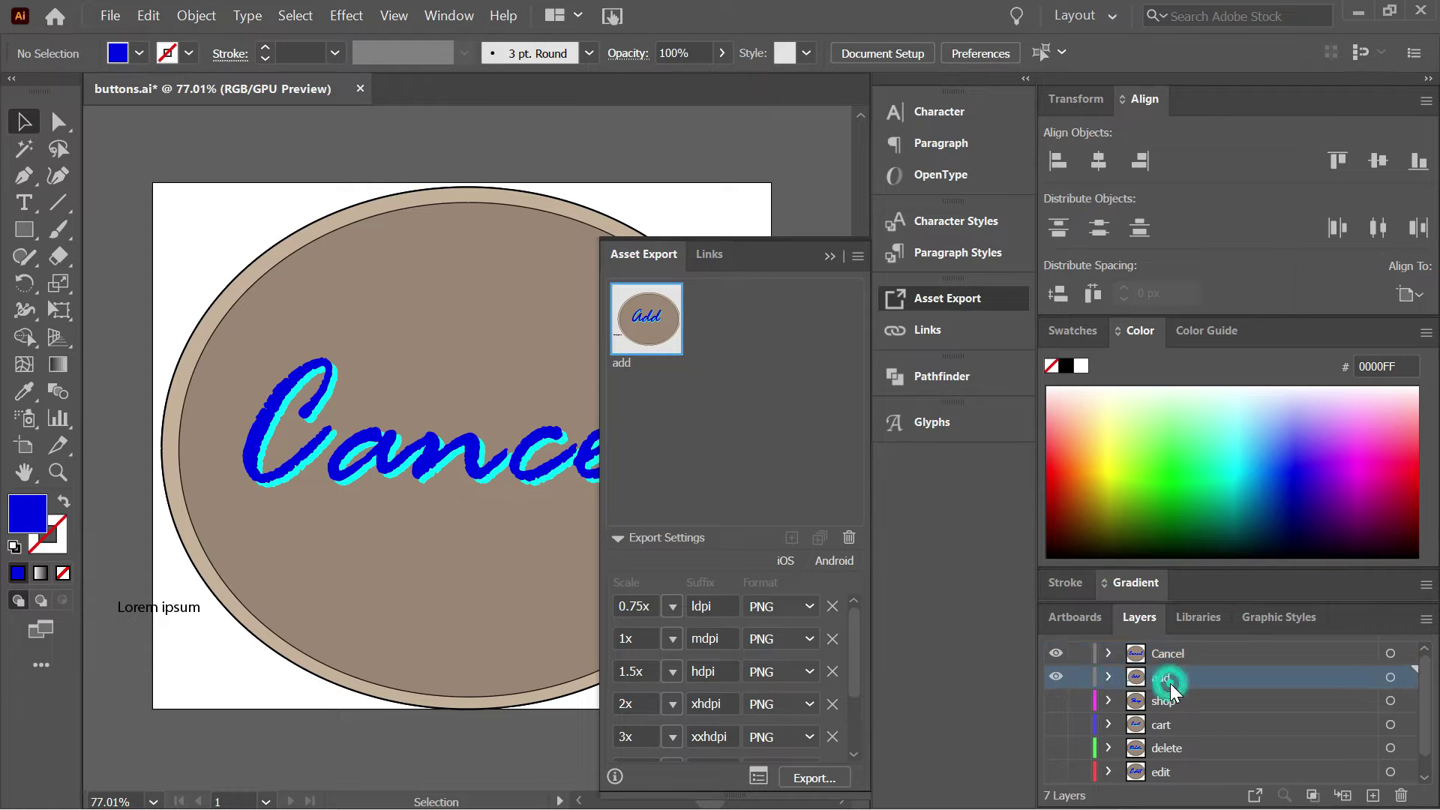
{"action": "left_click", "coordinate": [1390, 677]}
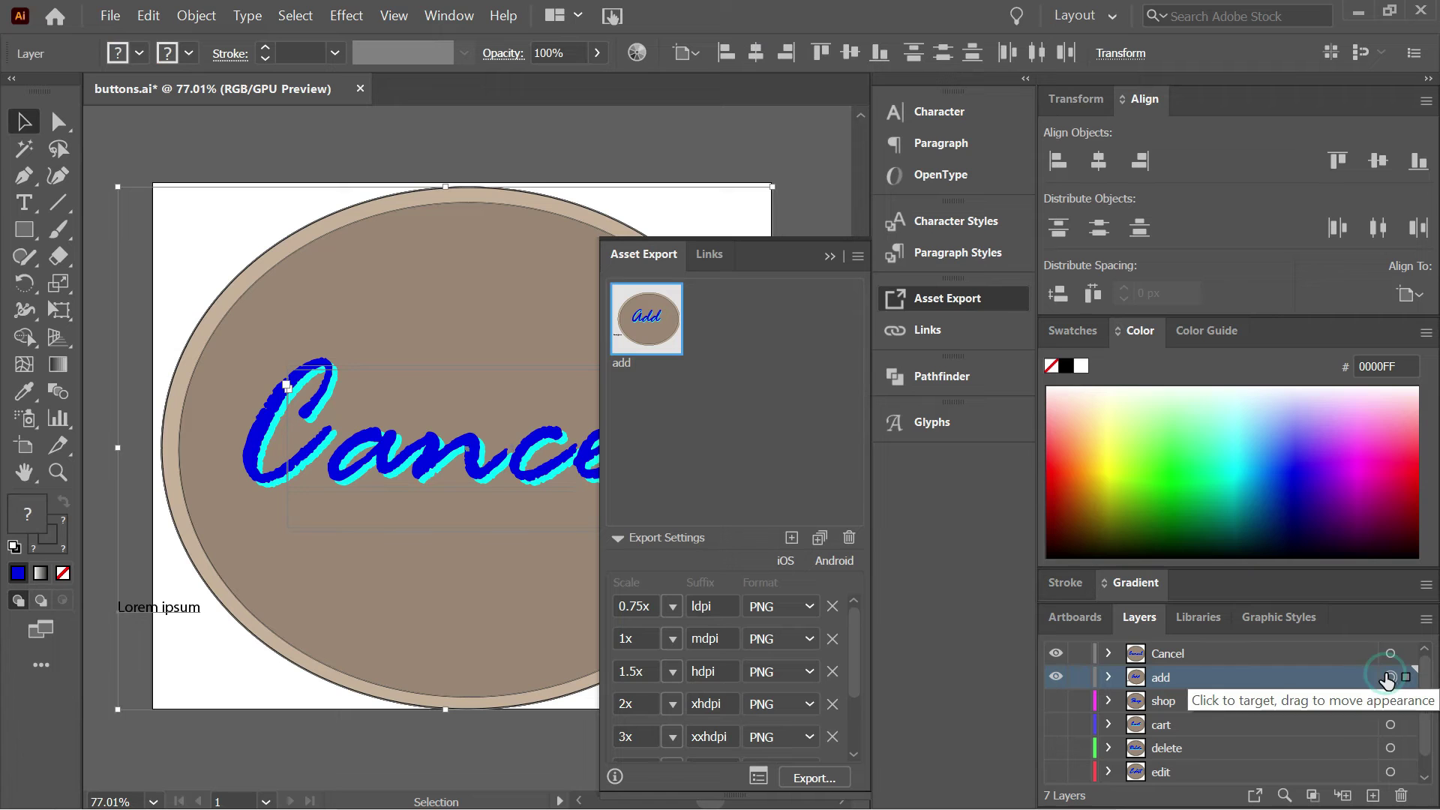
{"action": "left_click", "coordinate": [830, 257]}
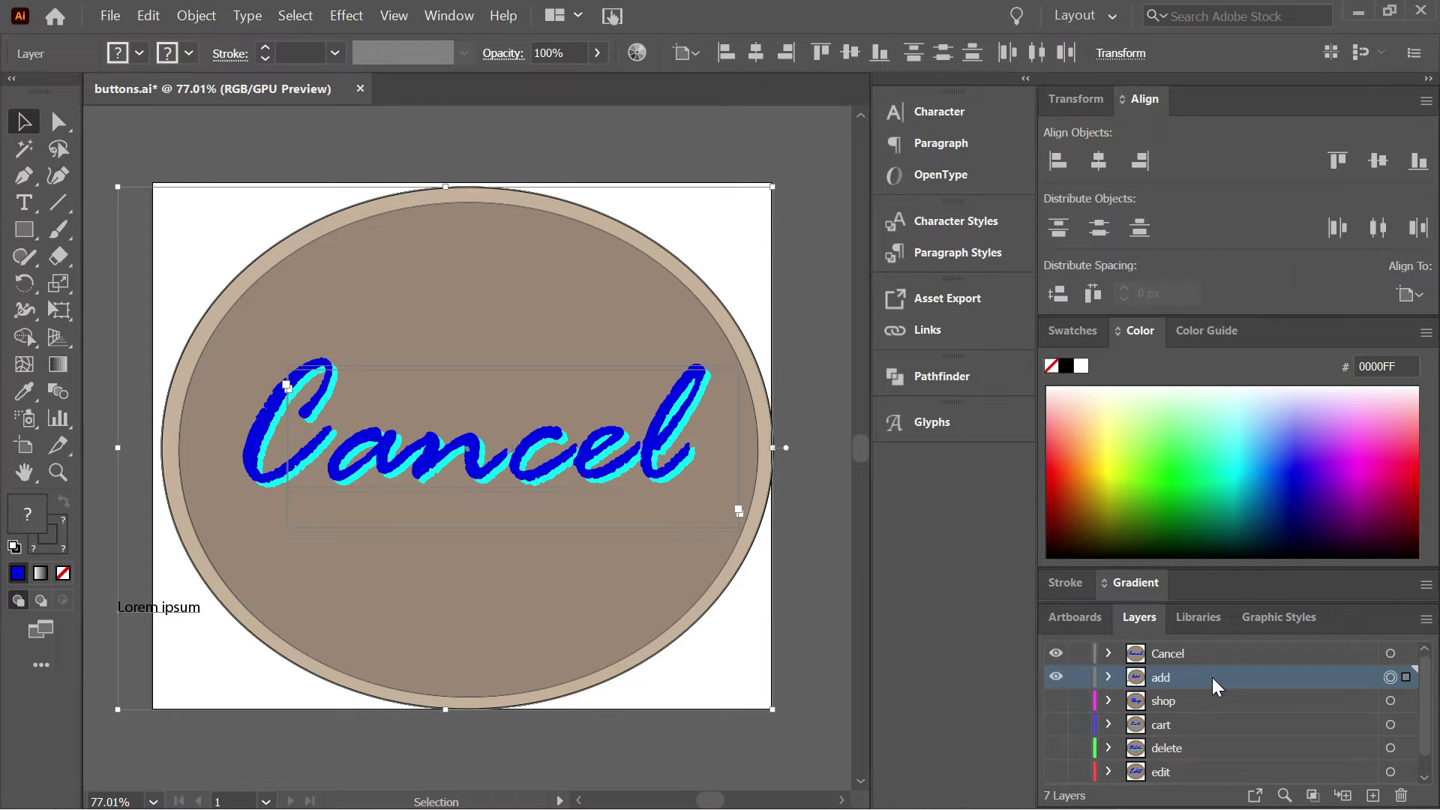
Export the Cancel button with Save for Web as a transparent PNG-24 named cancel in the logo folder.
{"action": "left_click", "coordinate": [113, 24]}
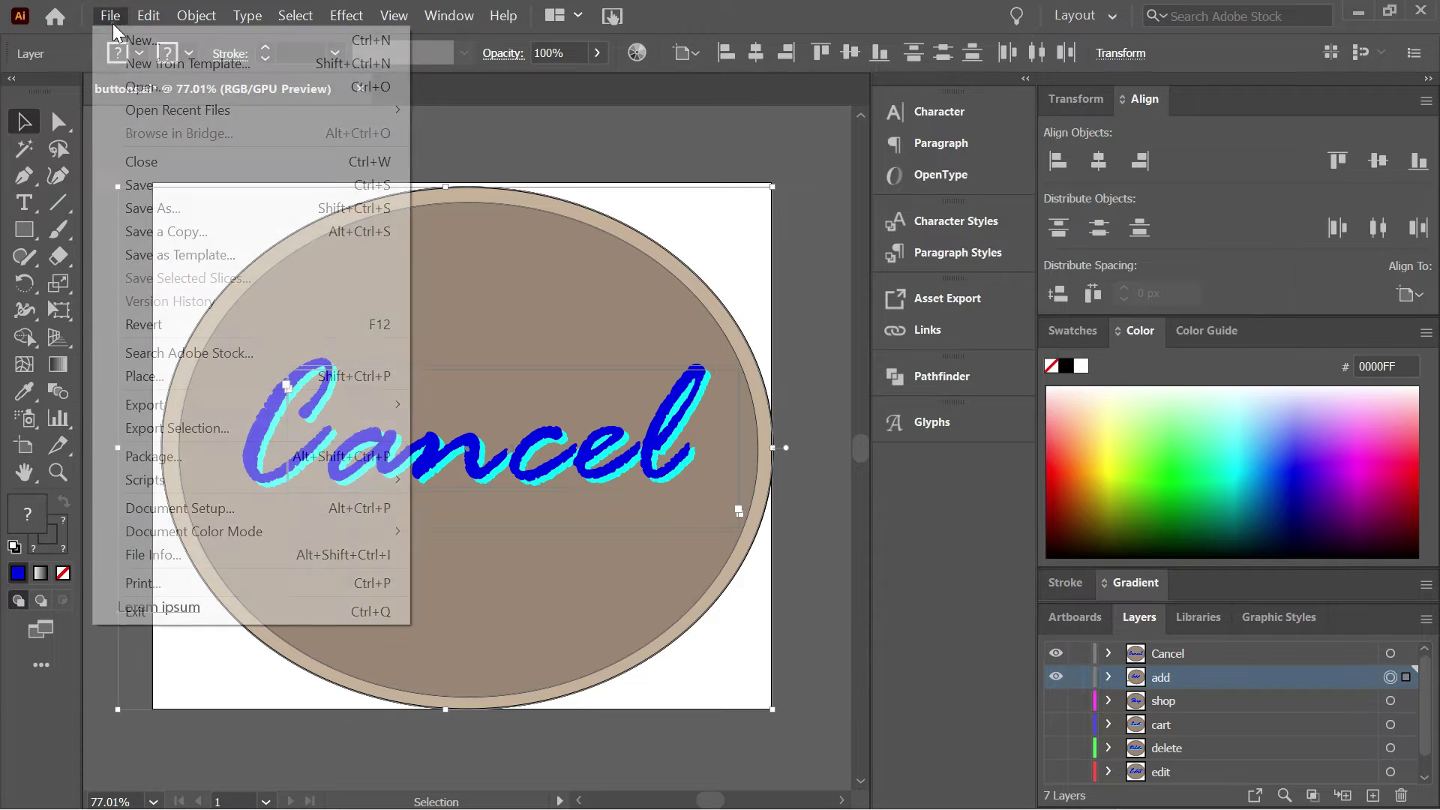
{"action": "mouse_move", "coordinate": [233, 414]}
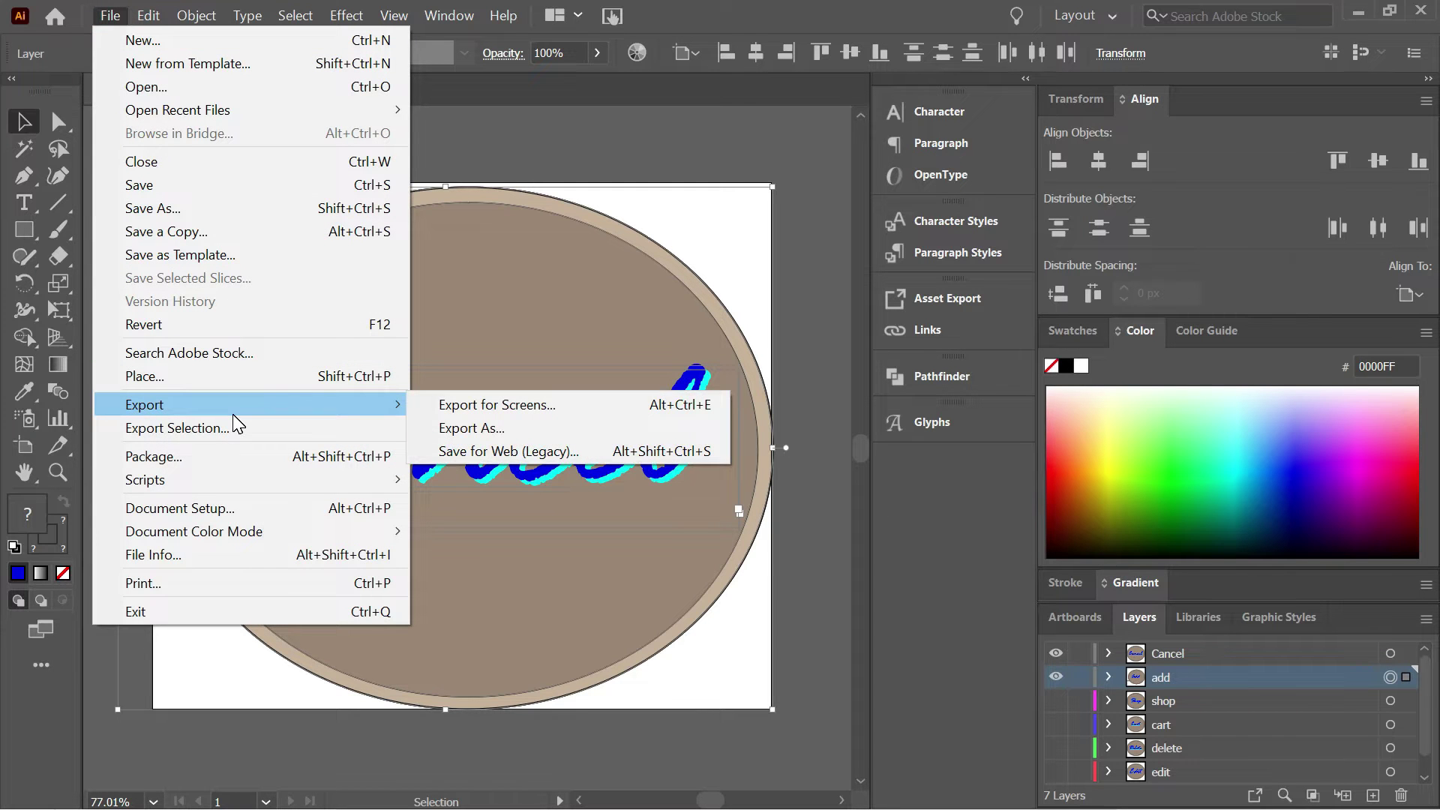
{"action": "left_click", "coordinate": [500, 452]}
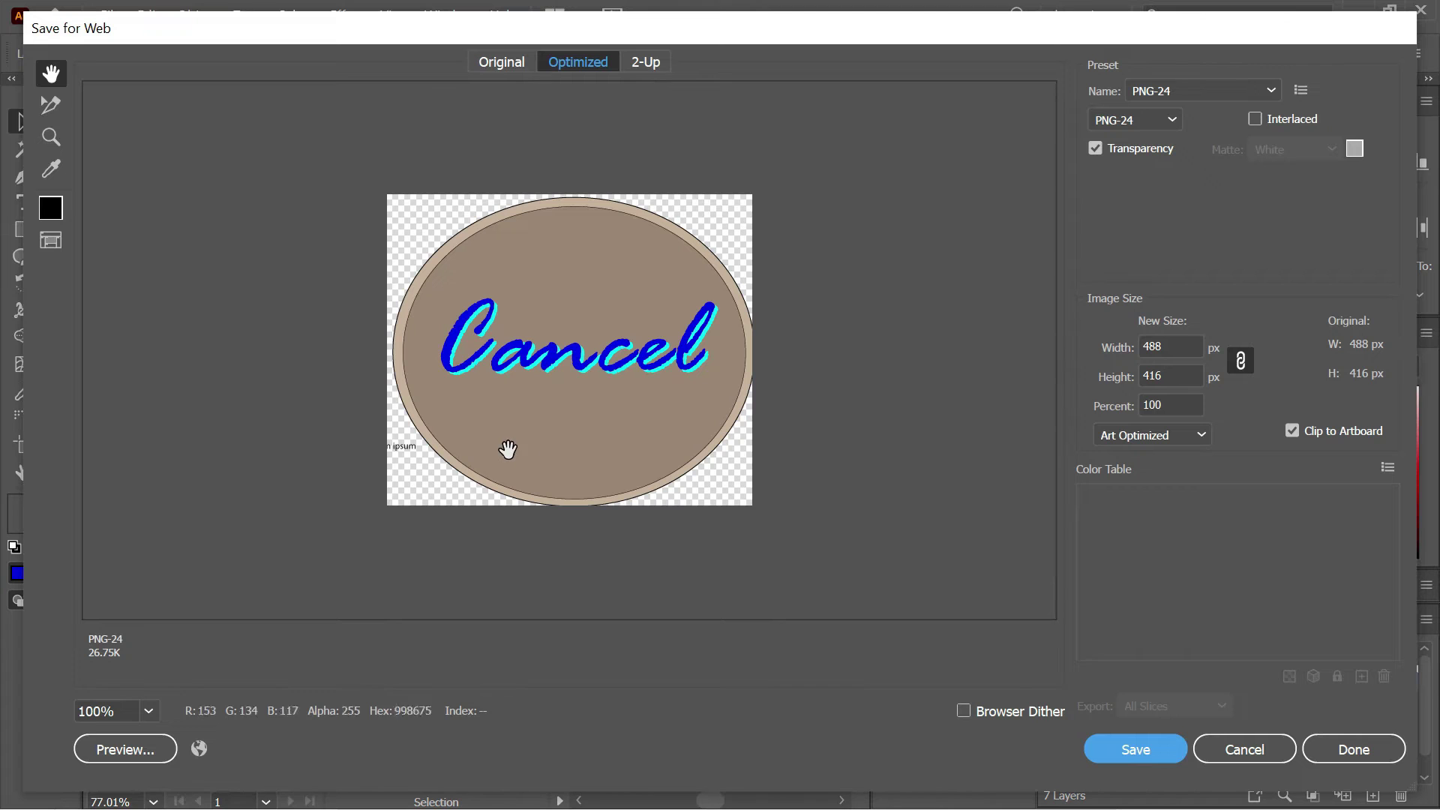
{"action": "left_click", "coordinate": [1138, 756]}
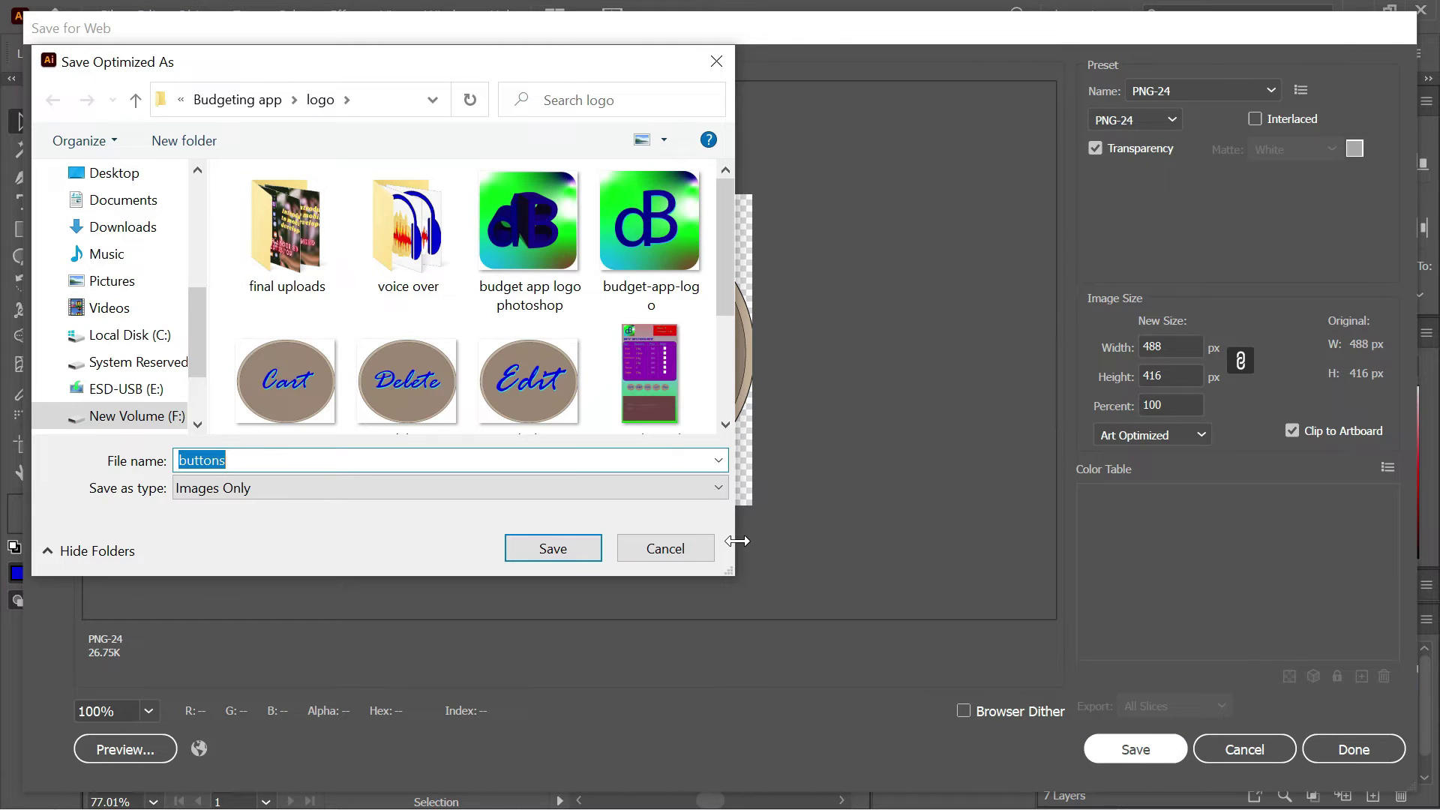
{"action": "type", "text": "cancel"}
{"action": "left_click", "coordinate": [552, 550]}
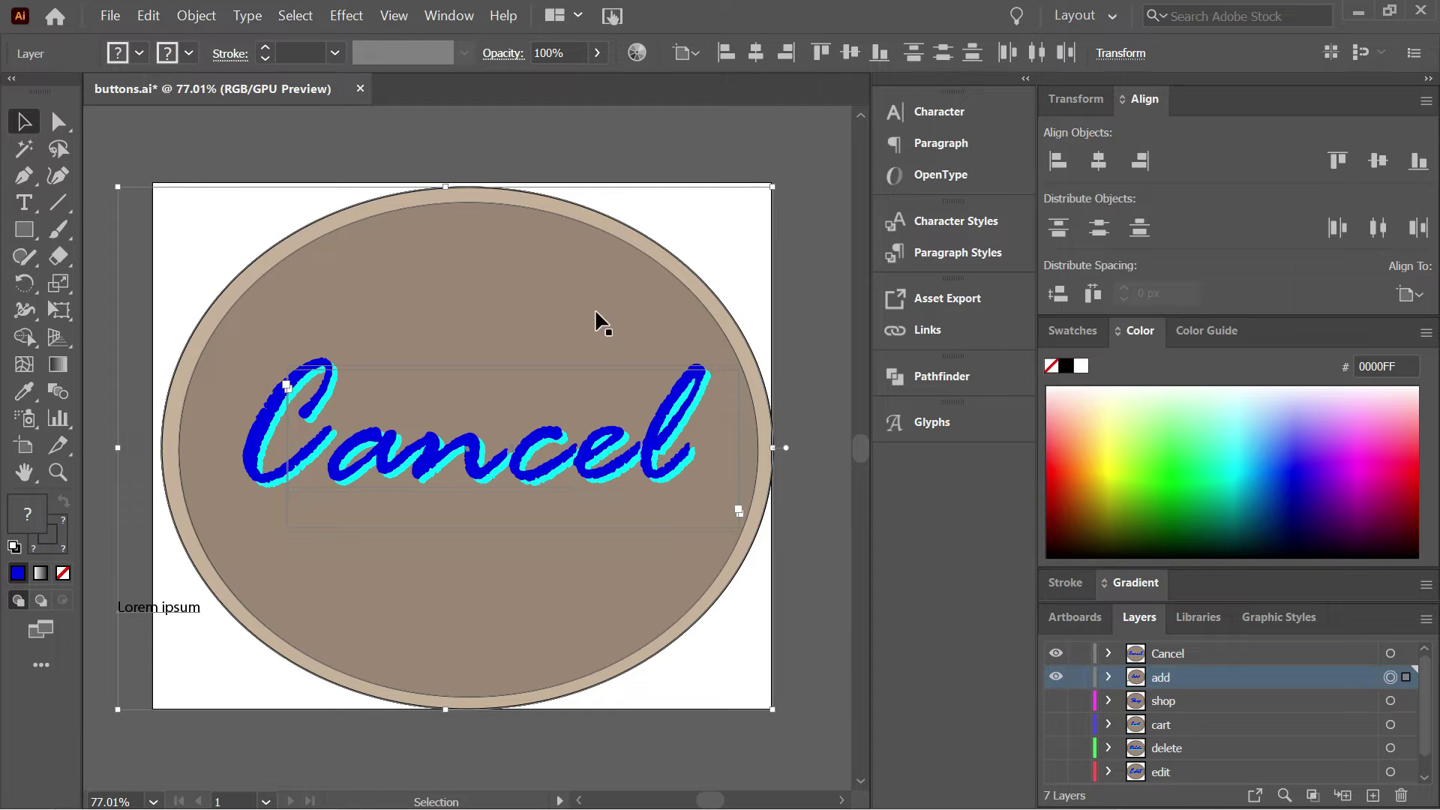
Hide the Cancel layer so that only the Add button artwork is shown.
{"action": "left_click", "coordinate": [117, 20]}
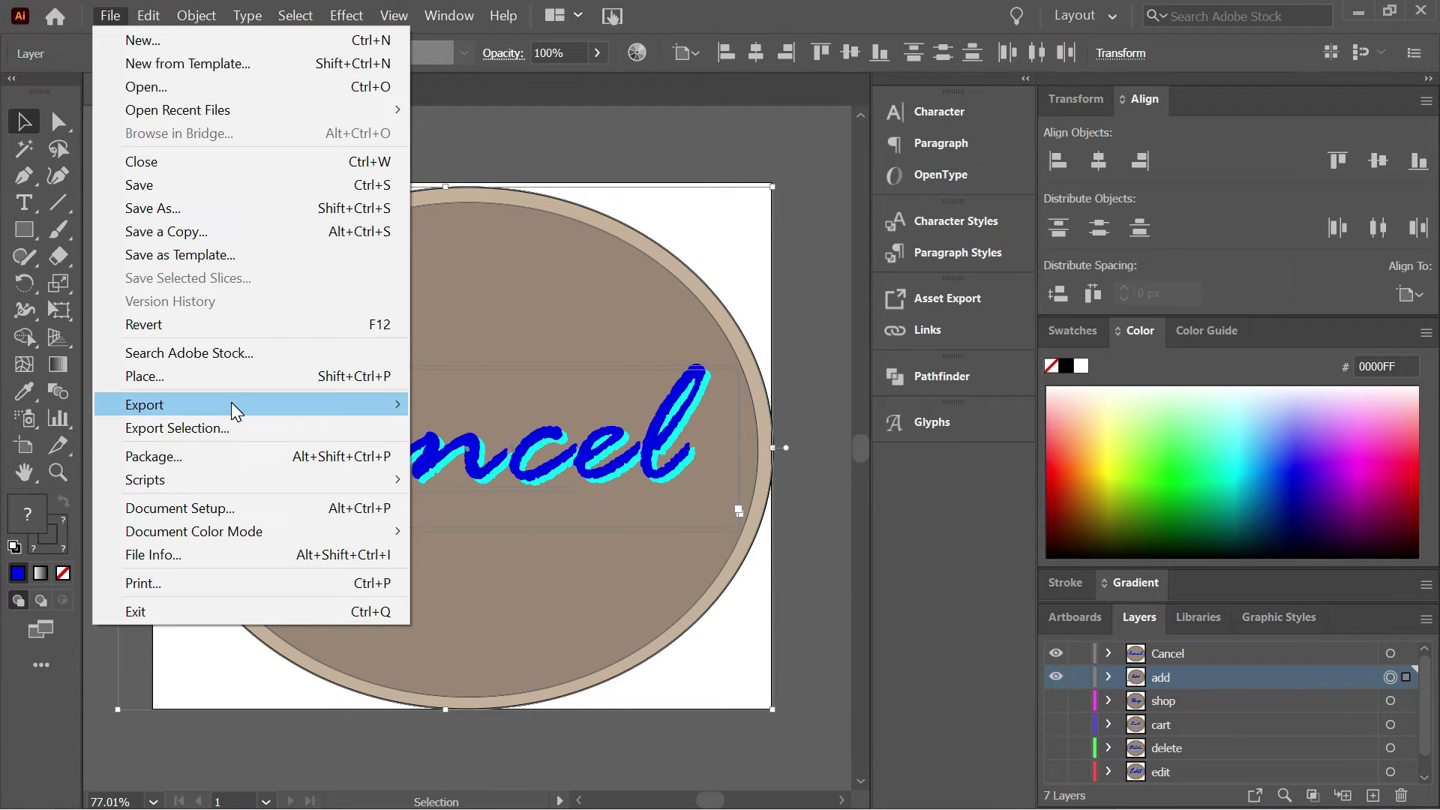
{"action": "mouse_move", "coordinate": [384, 408]}
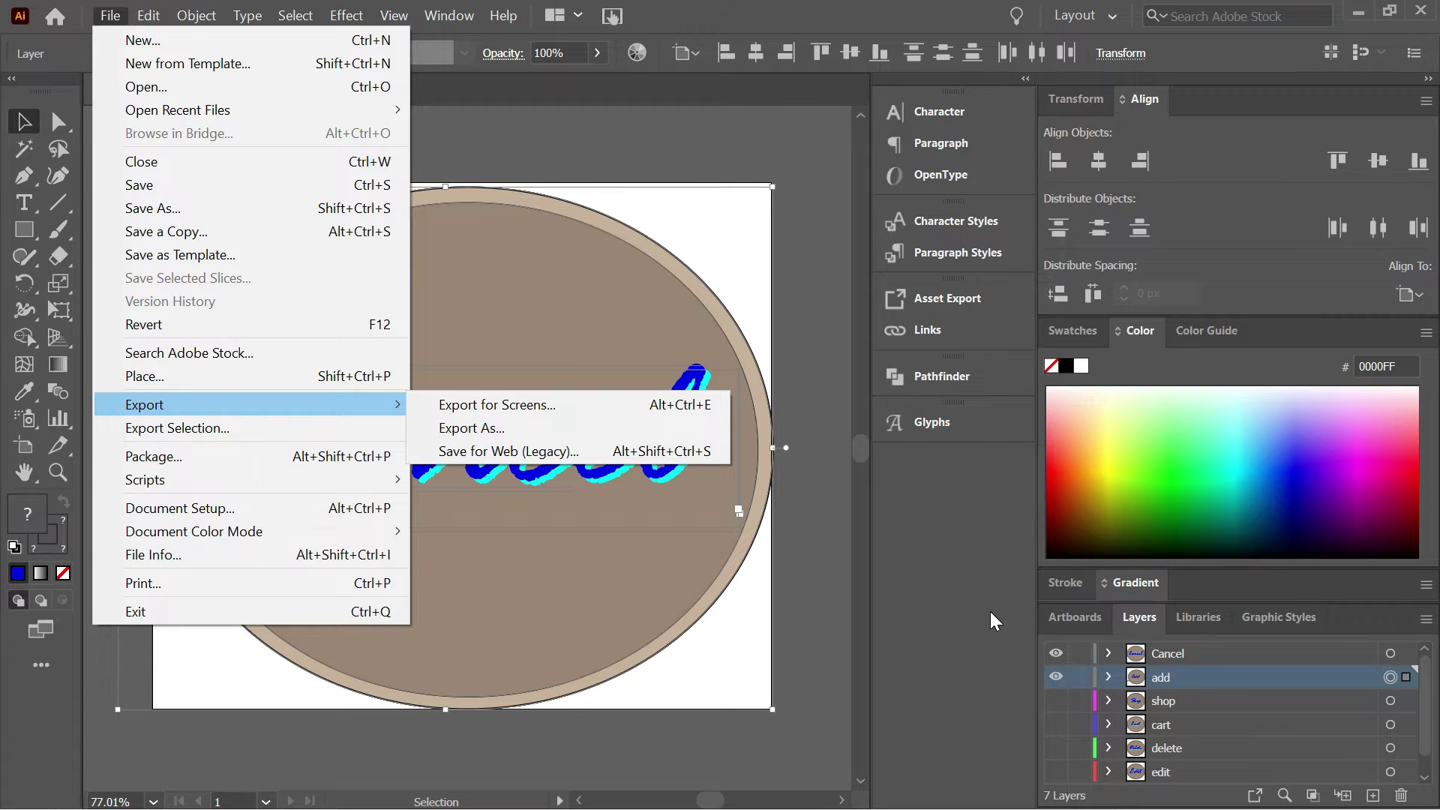
{"action": "left_click", "coordinate": [1055, 653]}
{"action": "left_click", "coordinate": [1055, 653]}
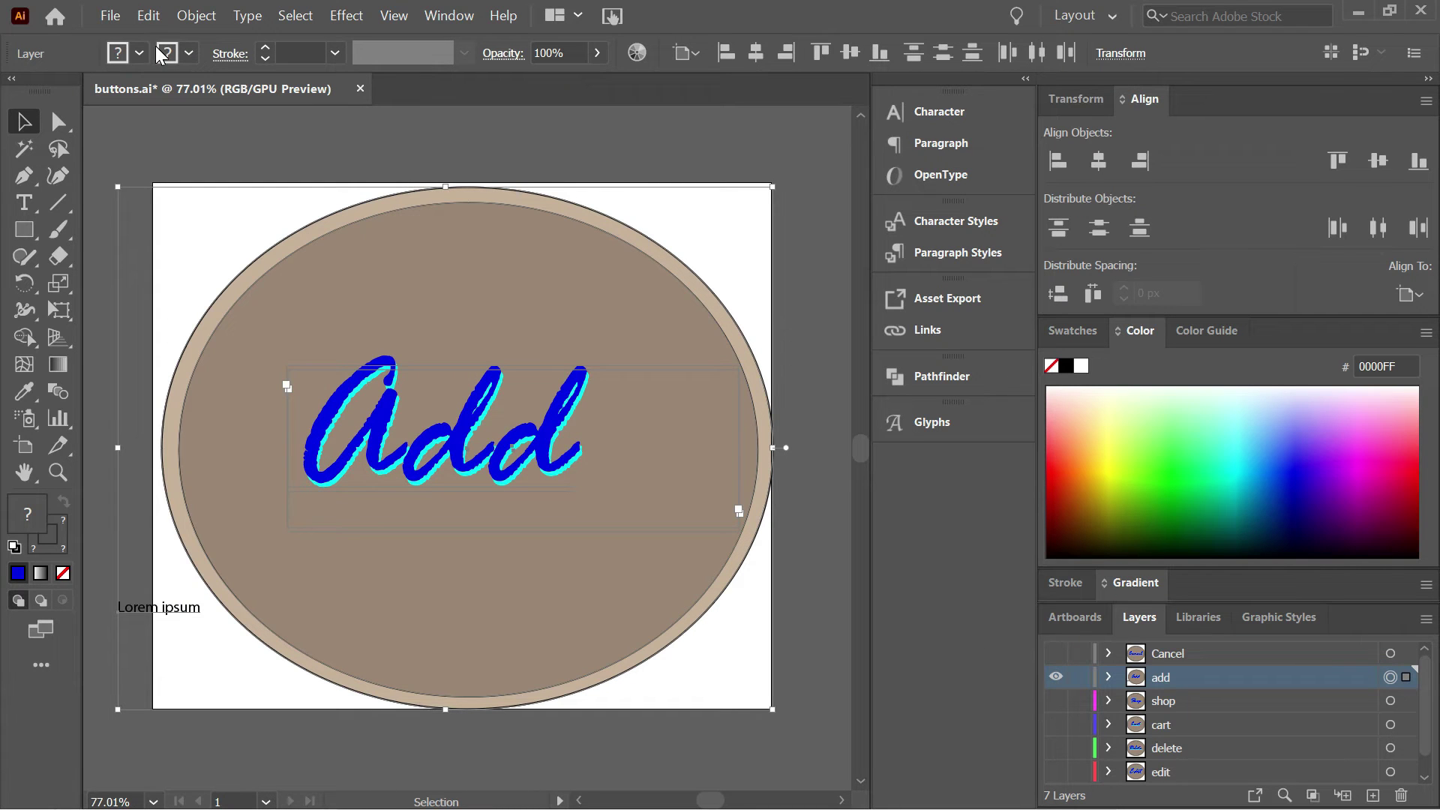
{"action": "left_click", "coordinate": [111, 16]}
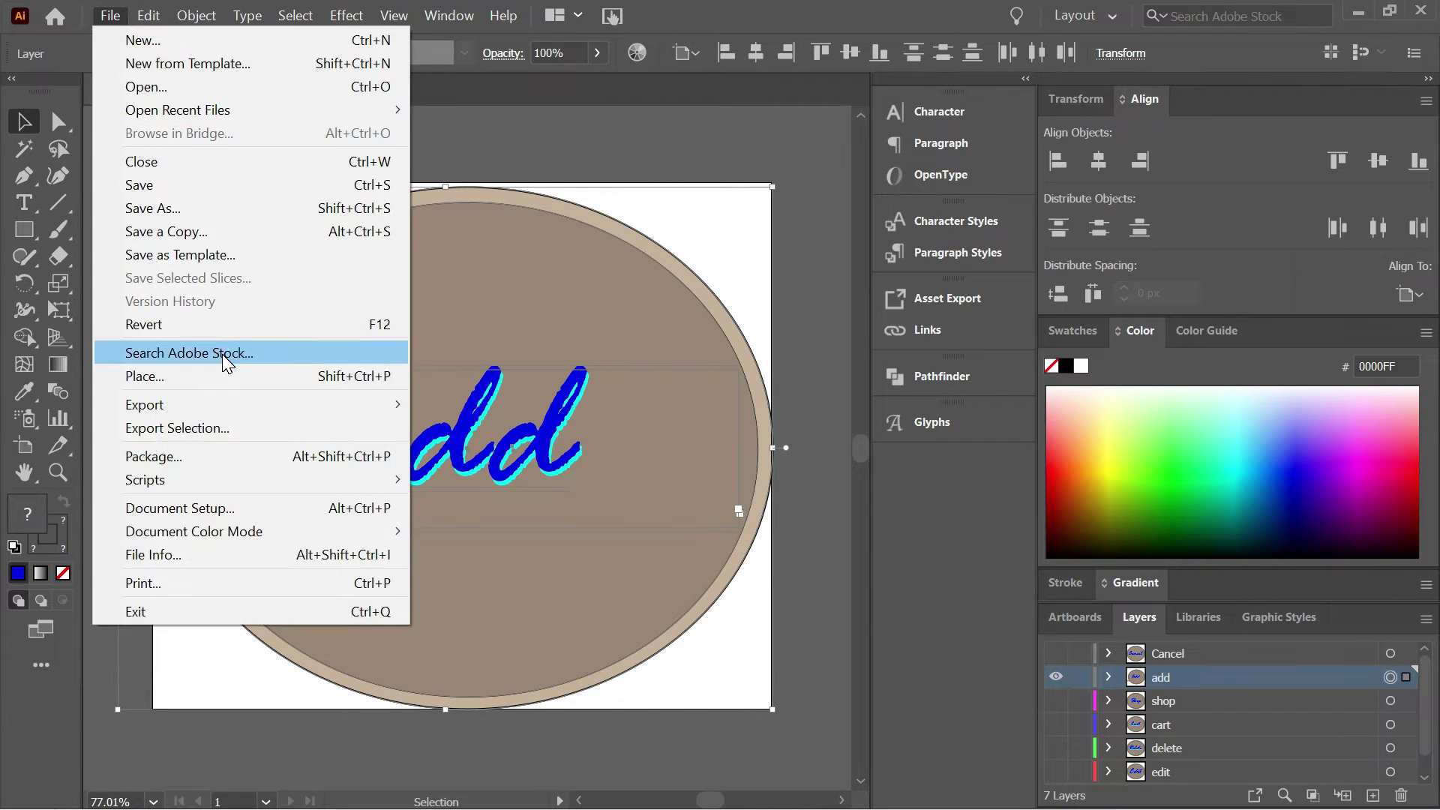
{"action": "mouse_move", "coordinate": [235, 396]}
{"action": "left_click", "coordinate": [522, 448]}
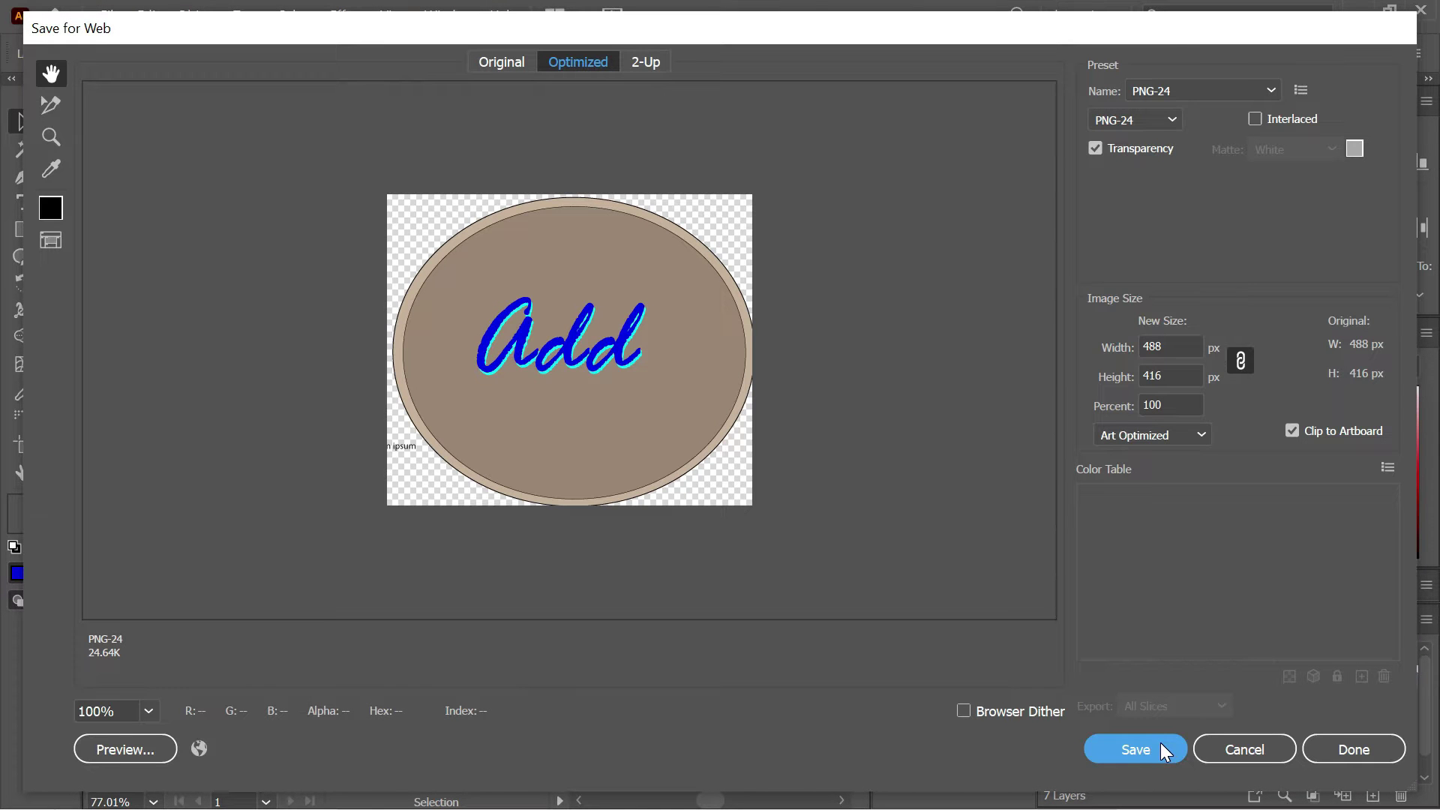
{"action": "left_click", "coordinate": [1163, 749]}
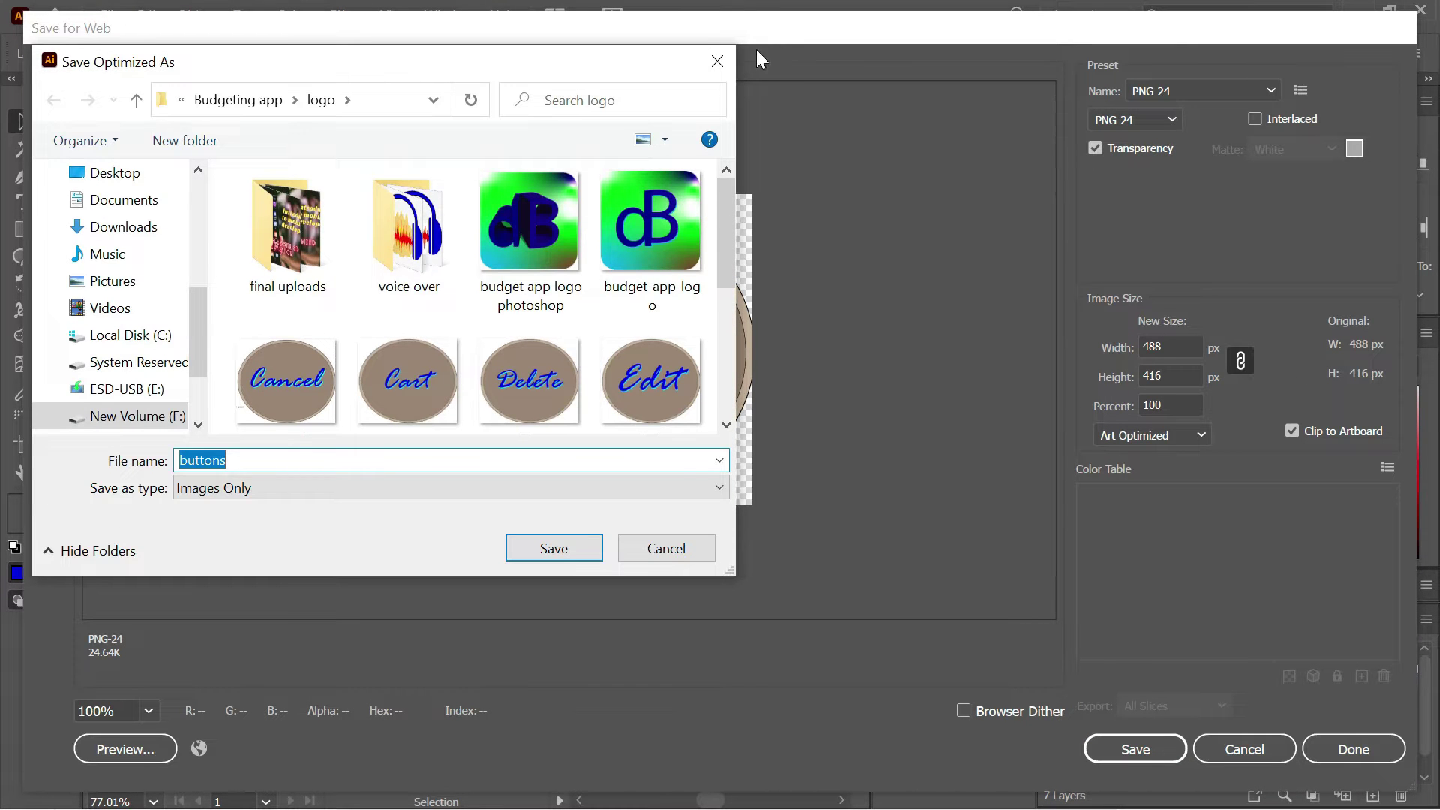
{"action": "left_click", "coordinate": [716, 61]}
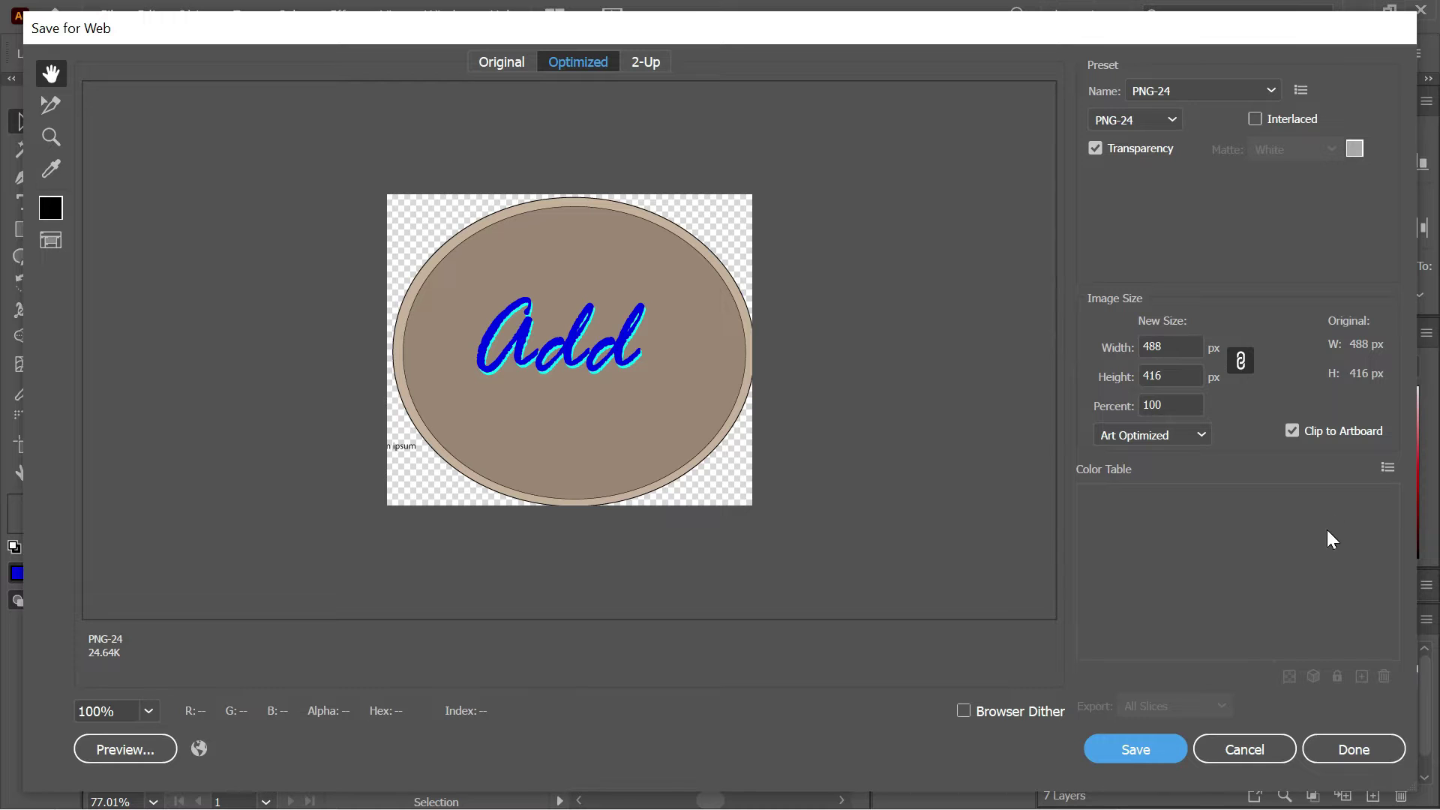
{"action": "left_click", "coordinate": [1366, 747]}
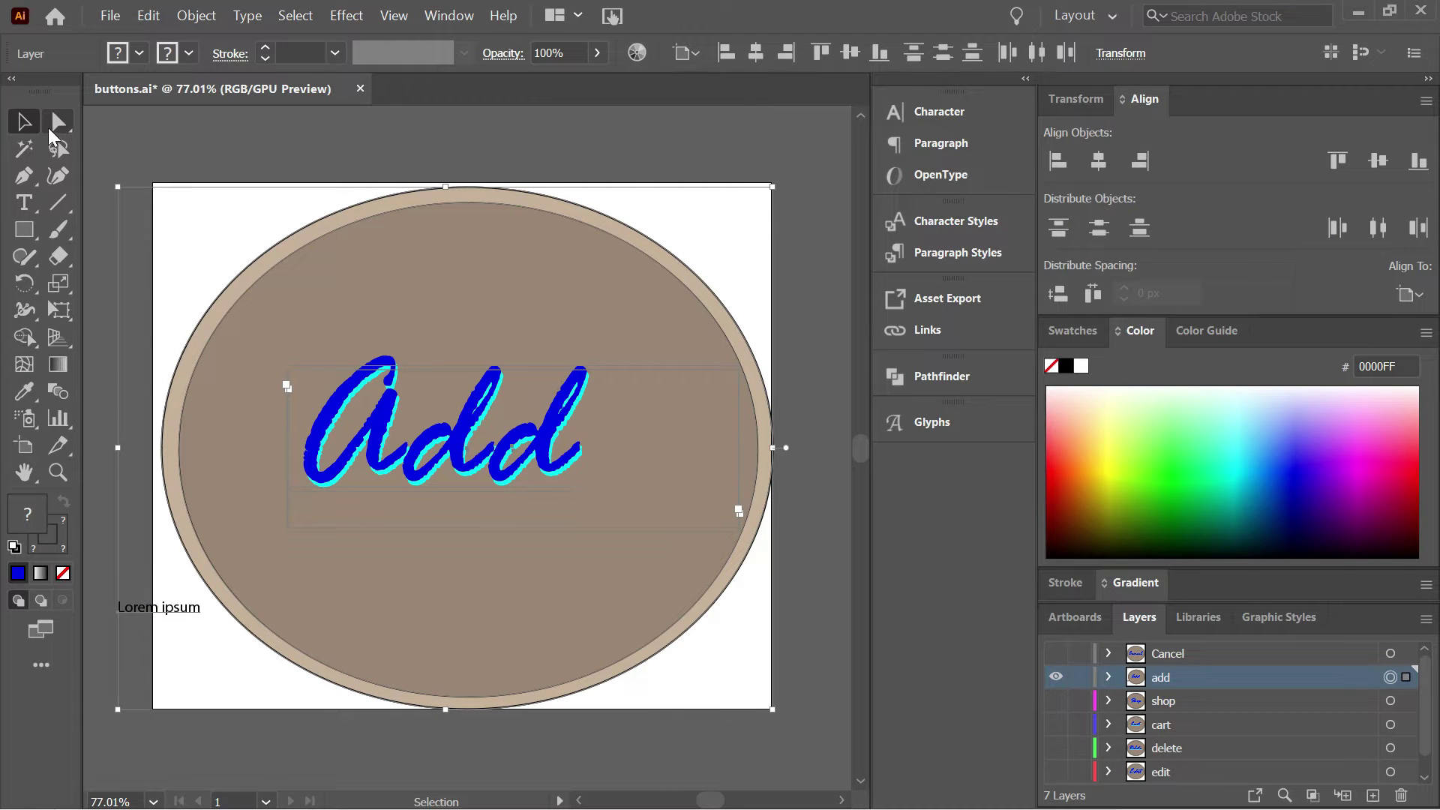
Delete the stray Lorem ipsum text object from the add layer and collapse the layer.
{"action": "left_click", "coordinate": [60, 121]}
{"action": "left_click", "coordinate": [26, 120]}
{"action": "left_click", "coordinate": [1108, 677]}
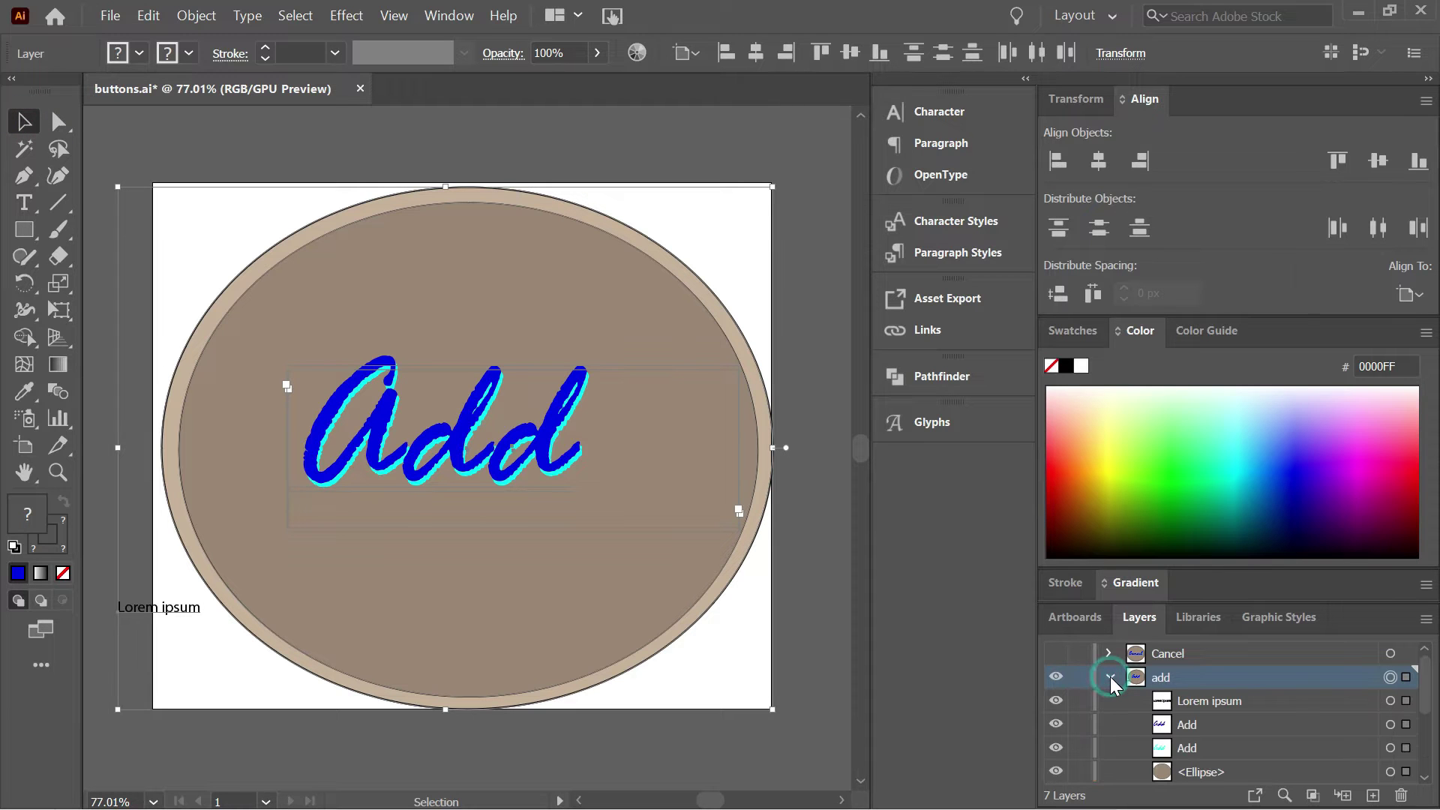
{"action": "left_click", "coordinate": [1253, 700]}
{"action": "left_click", "coordinate": [1401, 795]}
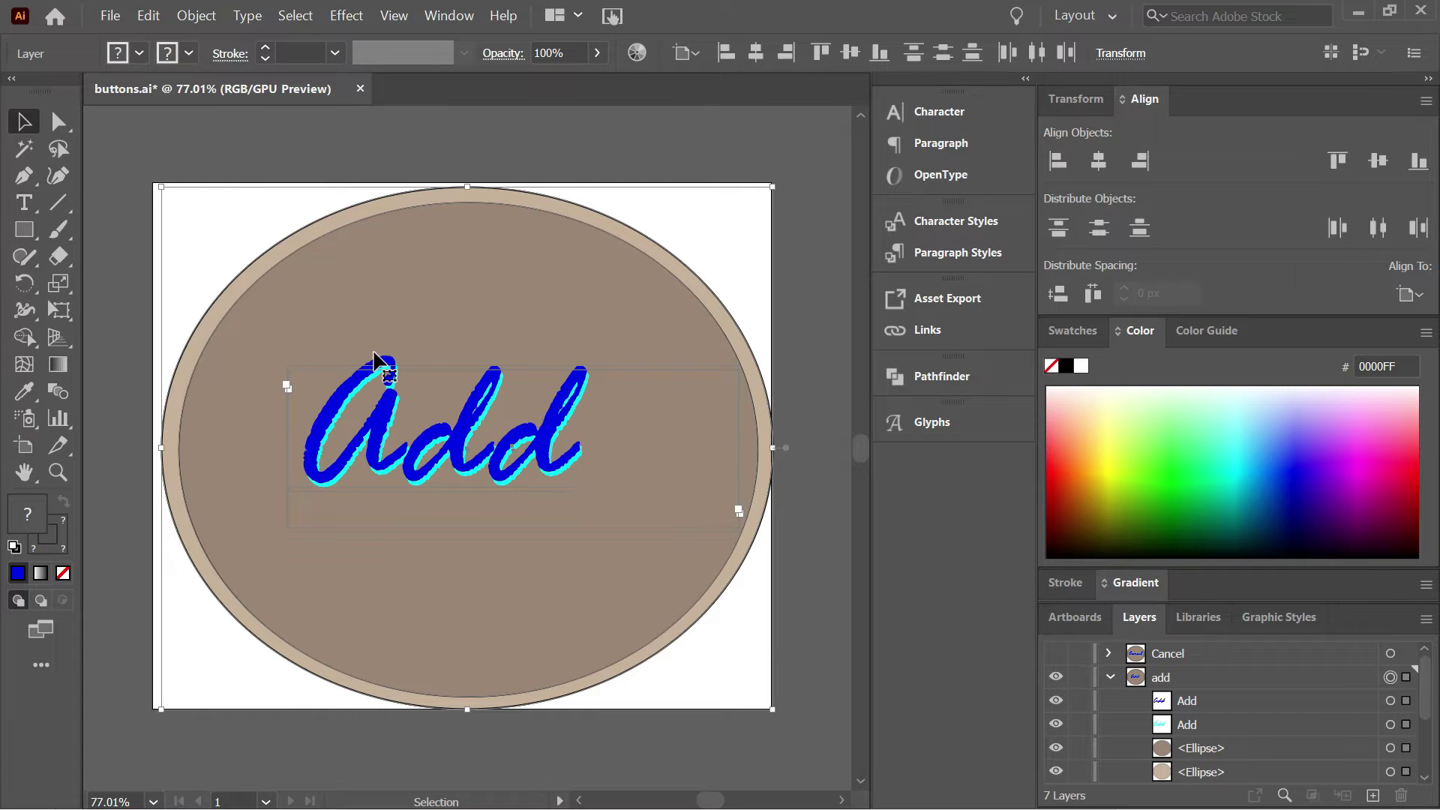
{"action": "left_click", "coordinate": [1109, 677]}
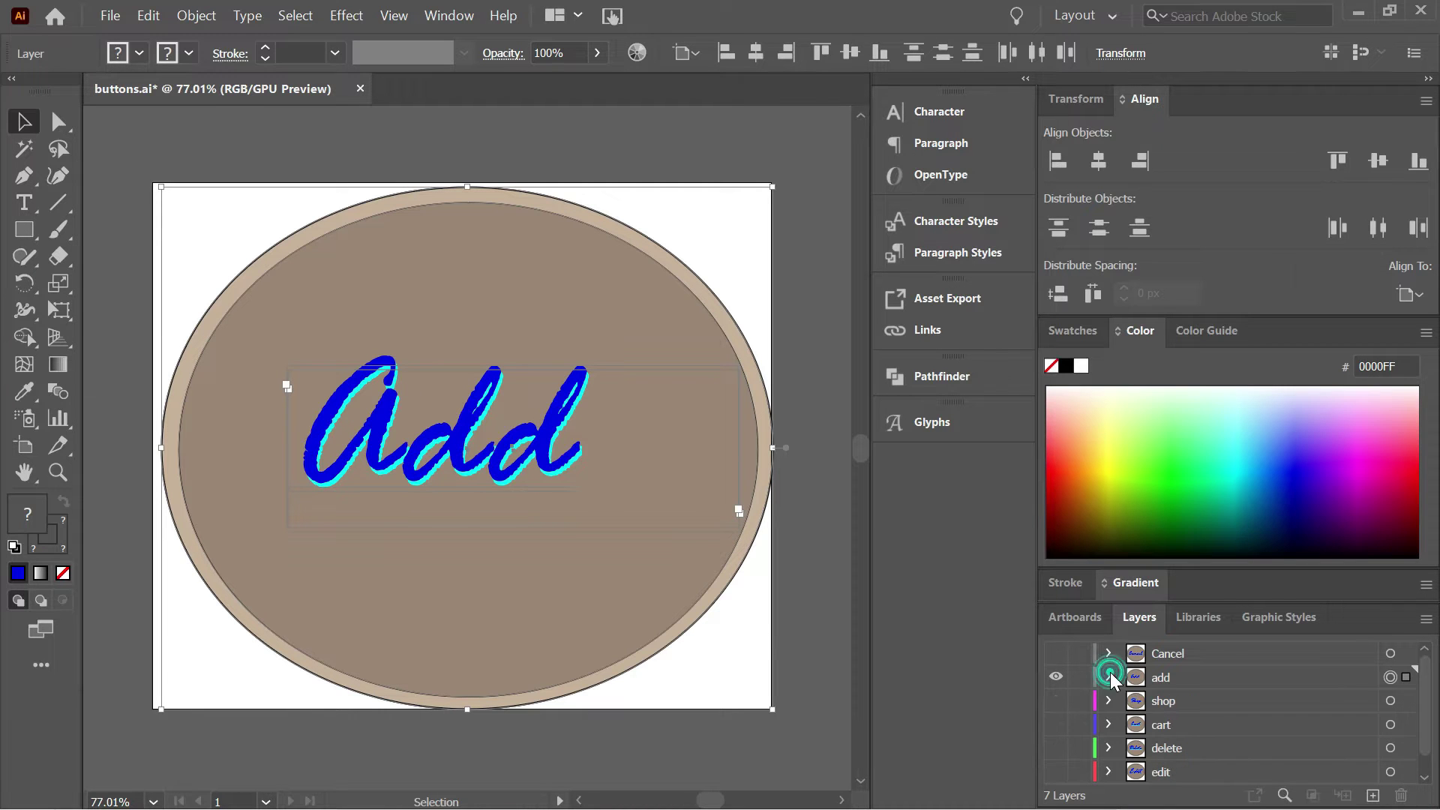
Export the Add button with Save for Web as a transparent PNG-24 named Add in the logo folder.
{"action": "left_click", "coordinate": [106, 16]}
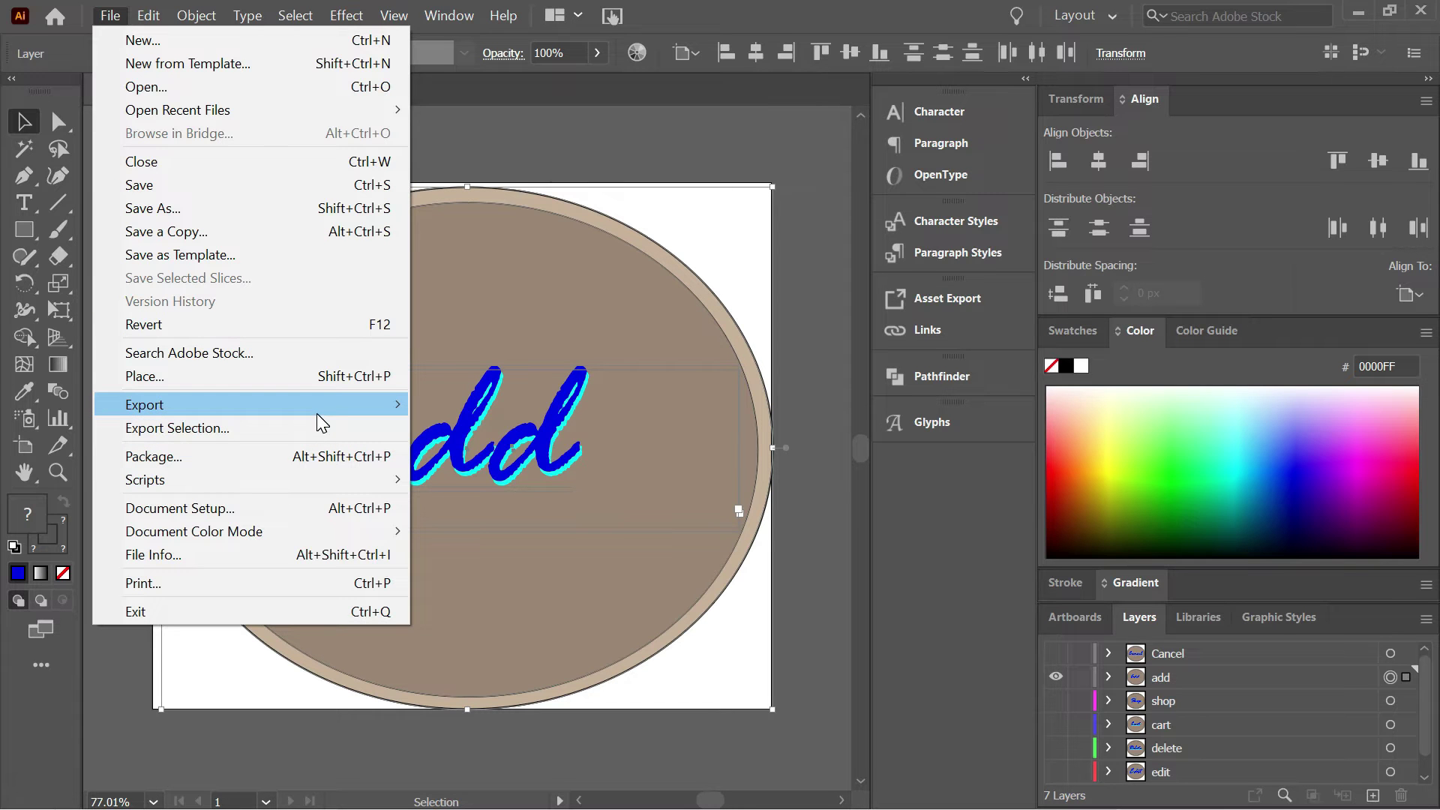
{"action": "mouse_move", "coordinate": [315, 407]}
{"action": "left_click", "coordinate": [455, 453]}
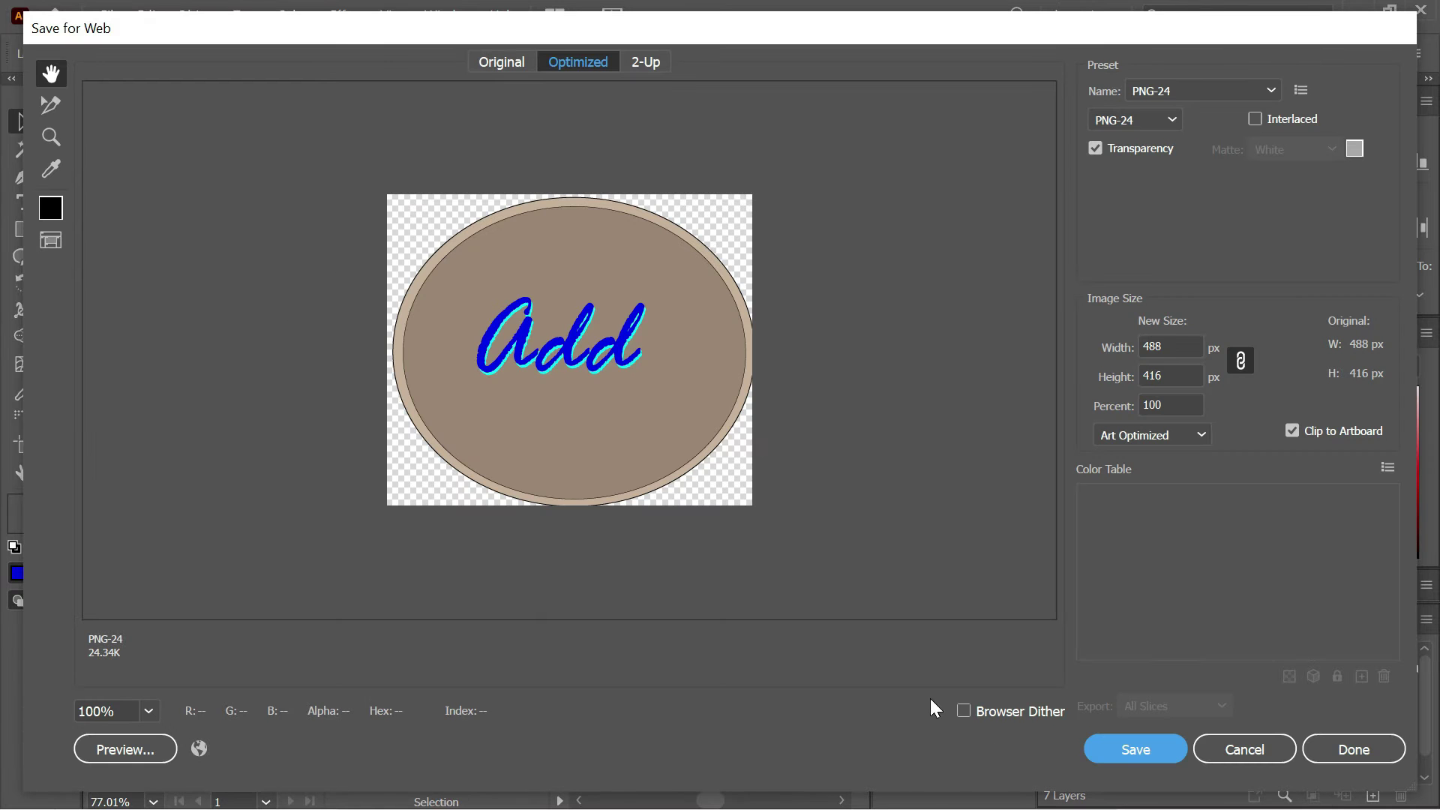
{"action": "left_click", "coordinate": [1105, 746]}
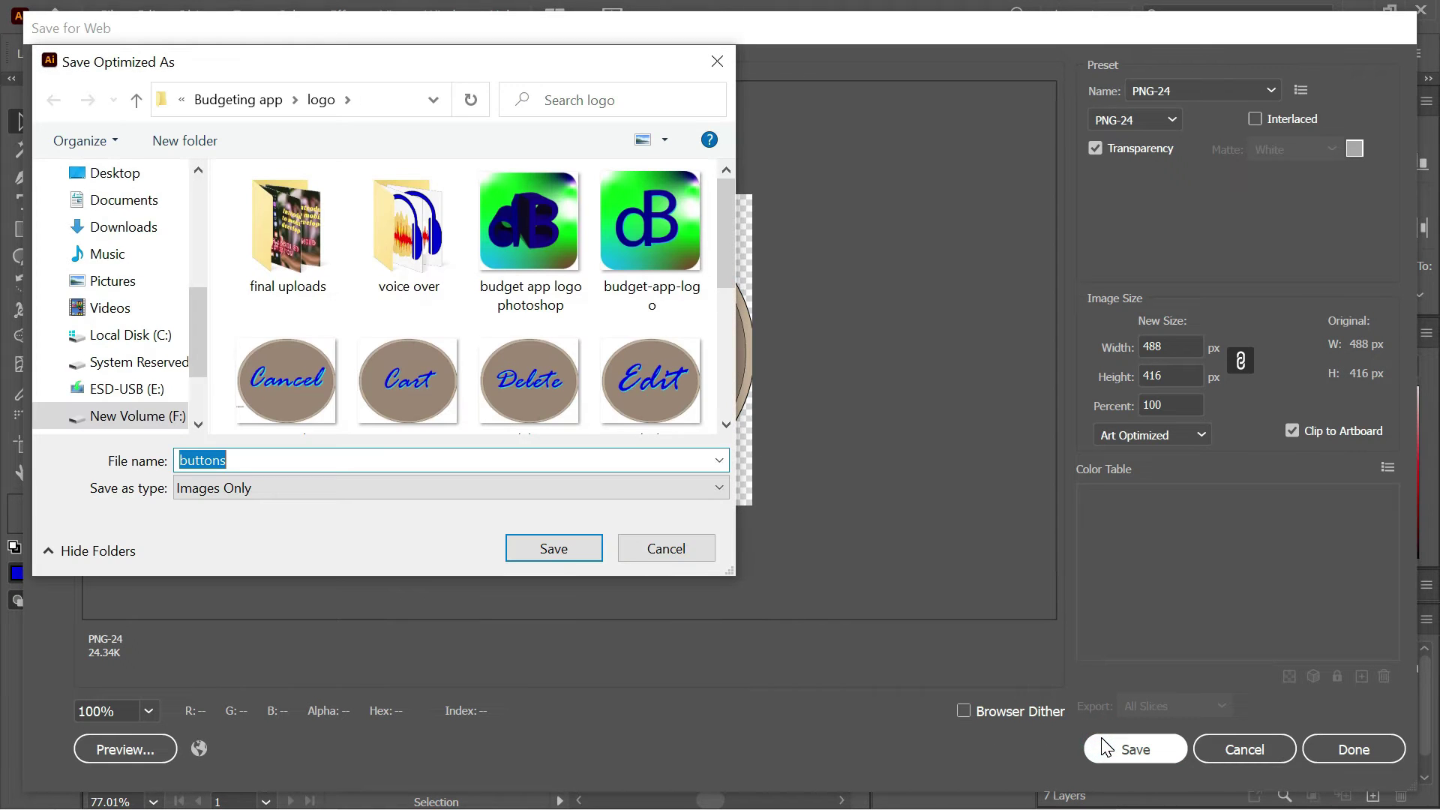
{"action": "type", "text": "Add"}
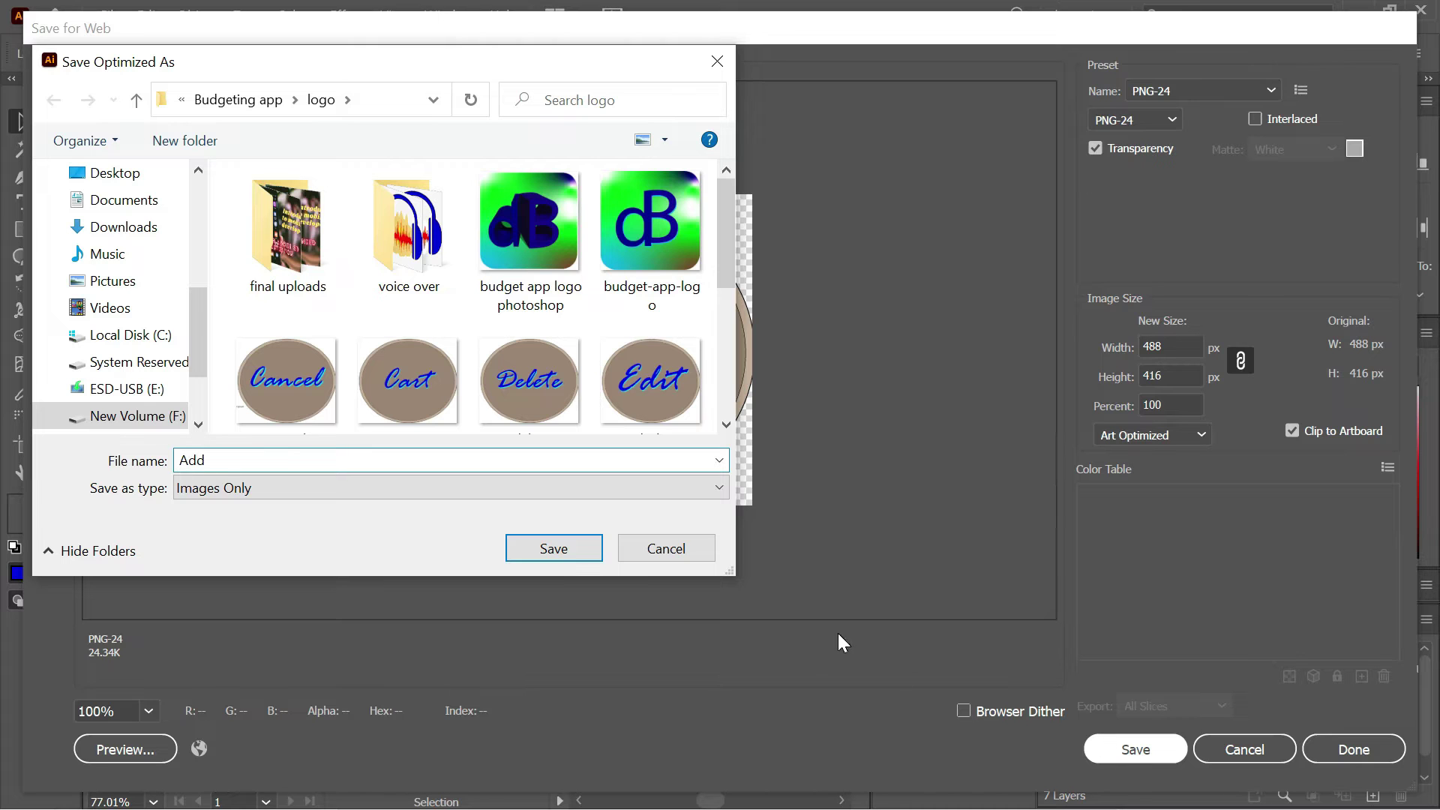
{"action": "left_click", "coordinate": [387, 106]}
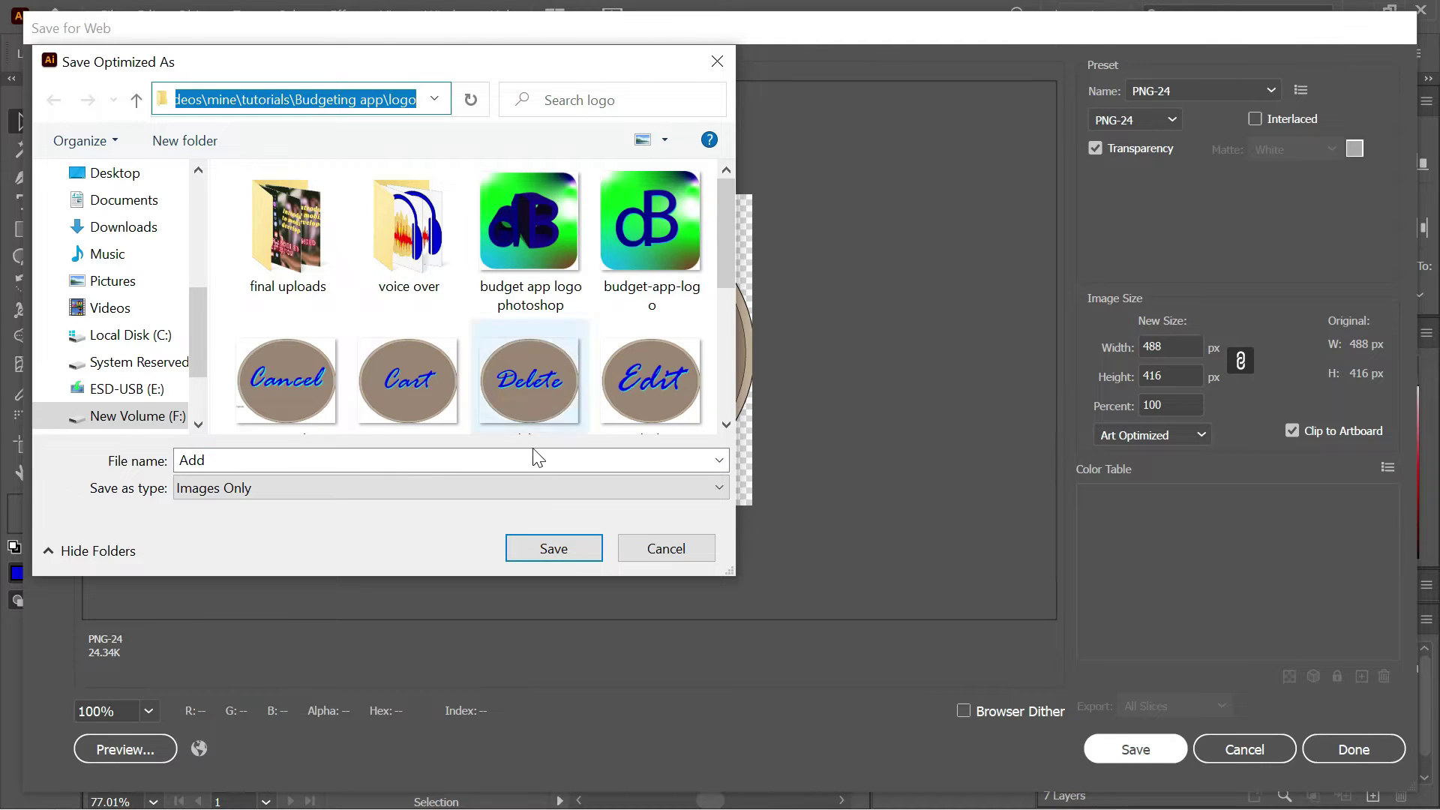
{"action": "left_click", "coordinate": [554, 549]}
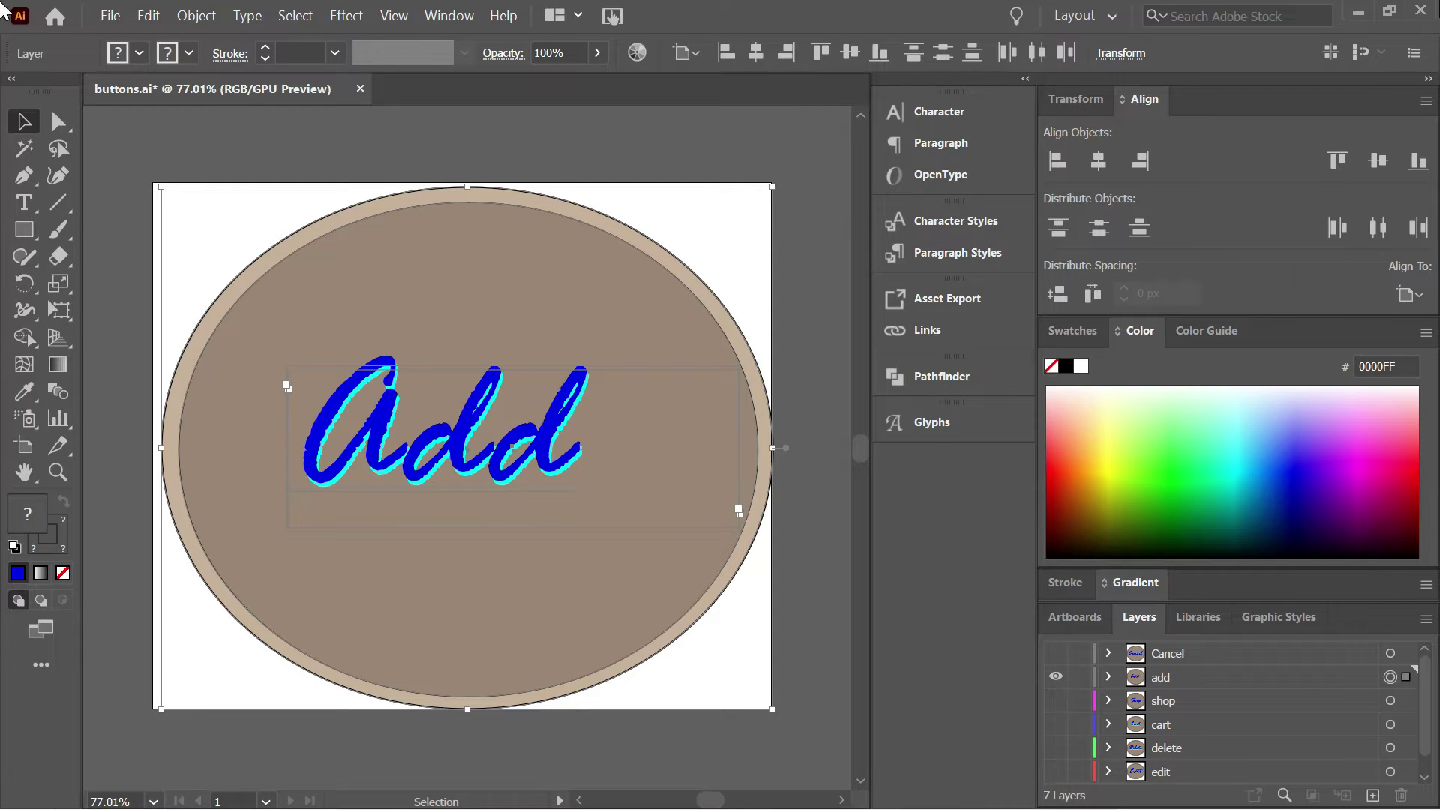
Save the buttons document, switch to File Explorer and open the file location of the recent Add file.
{"action": "key", "text": "ctrl+s"}
{"action": "left_click", "coordinate": [1358, 15]}
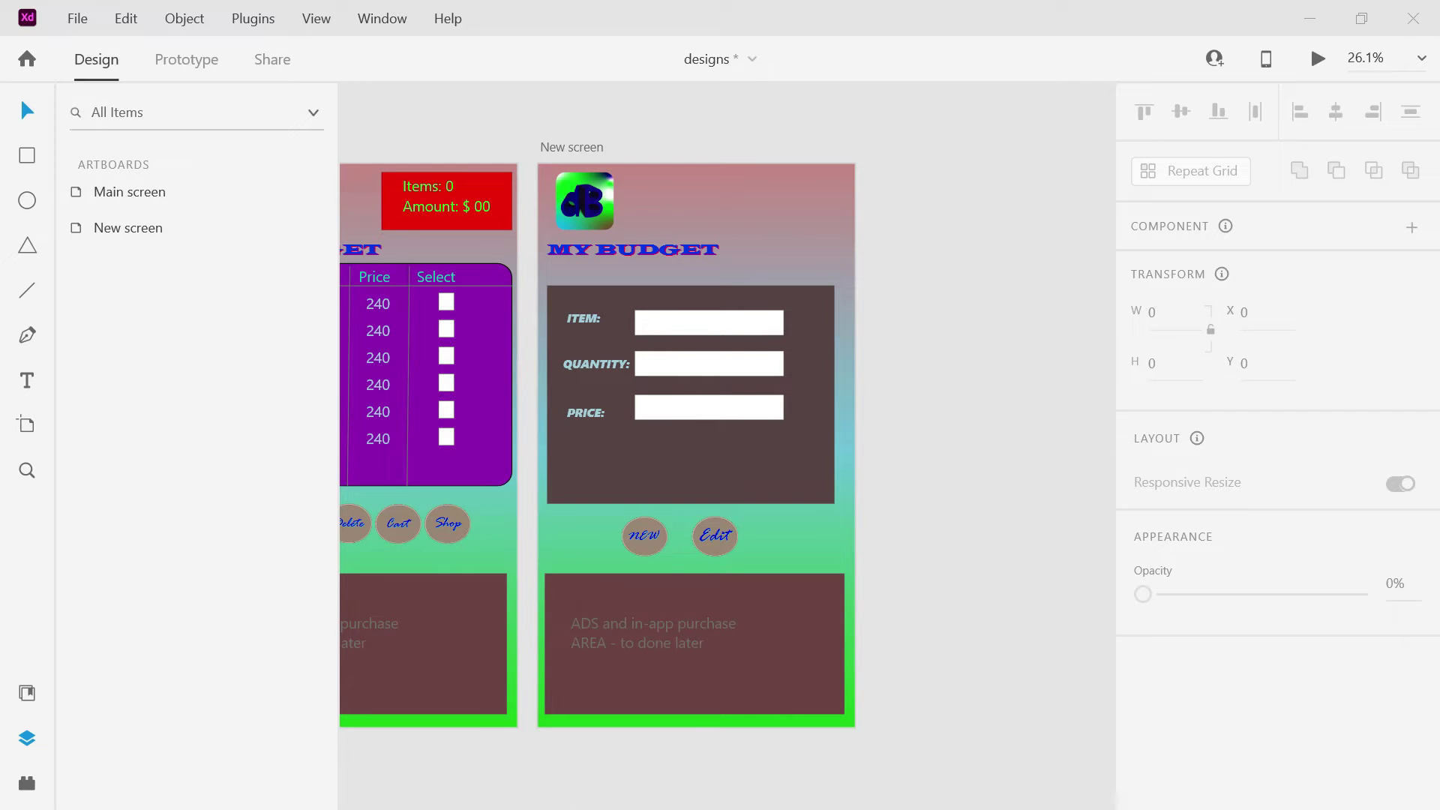
{"action": "left_click", "coordinate": [1309, 18]}
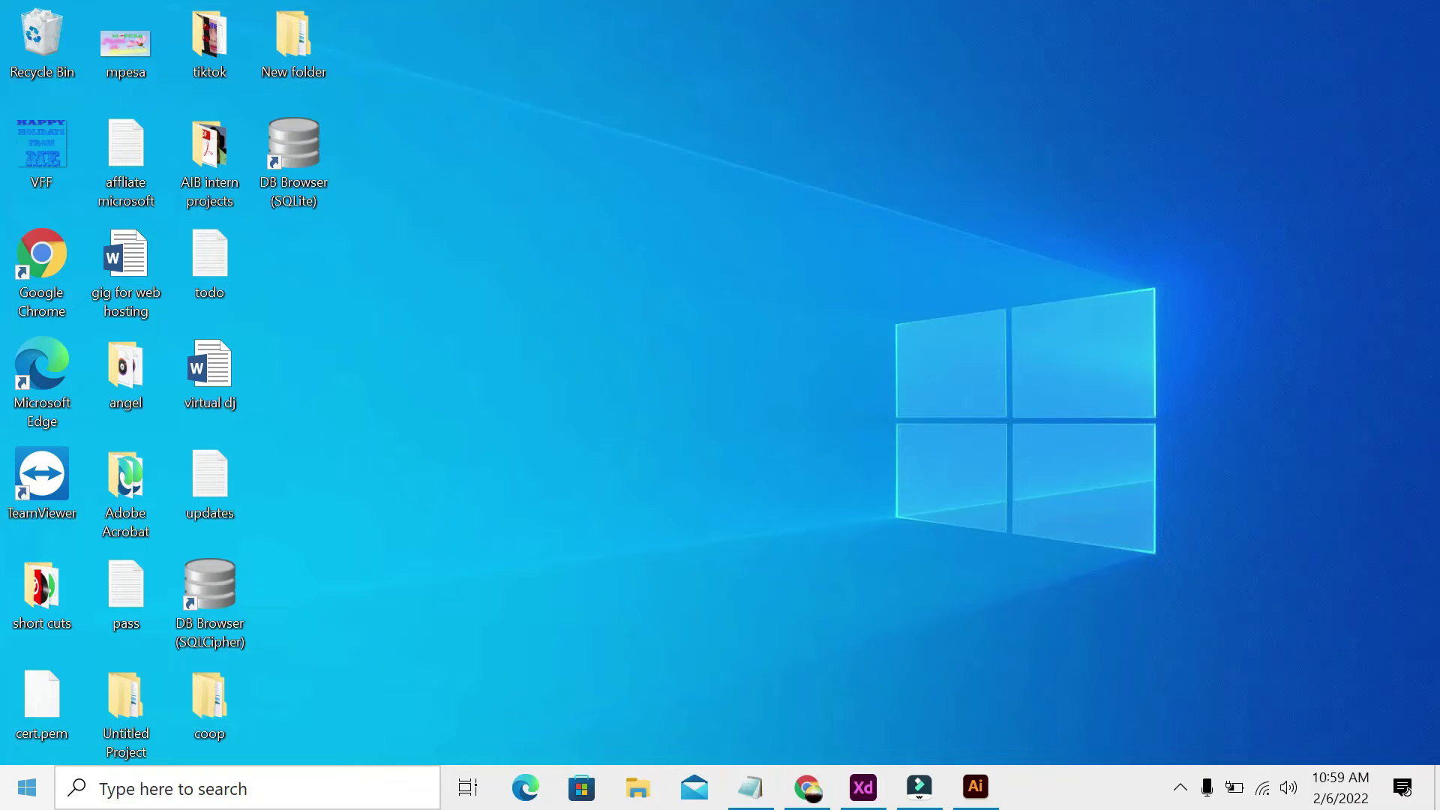
{"action": "left_click", "coordinate": [651, 791]}
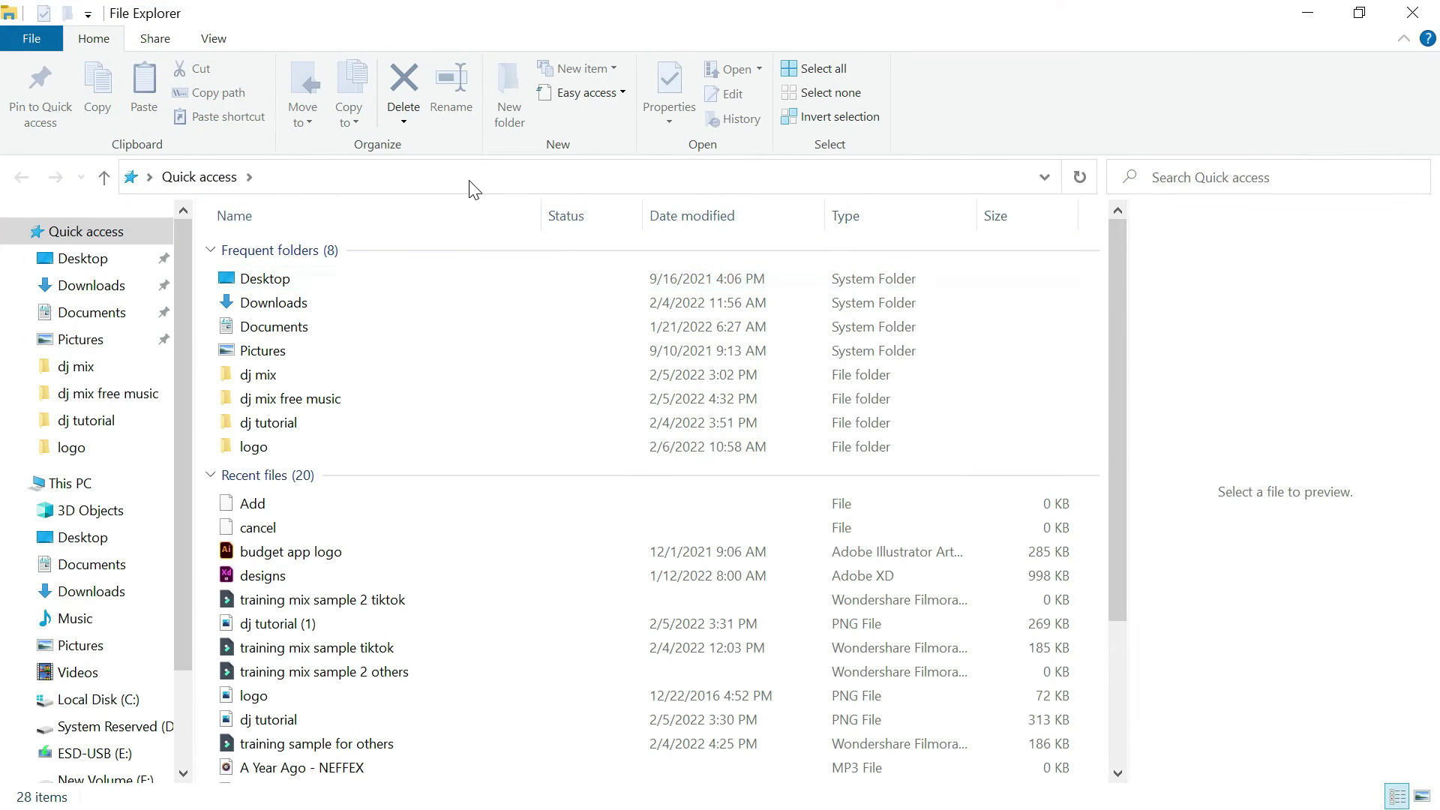
{"action": "left_click", "coordinate": [285, 504]}
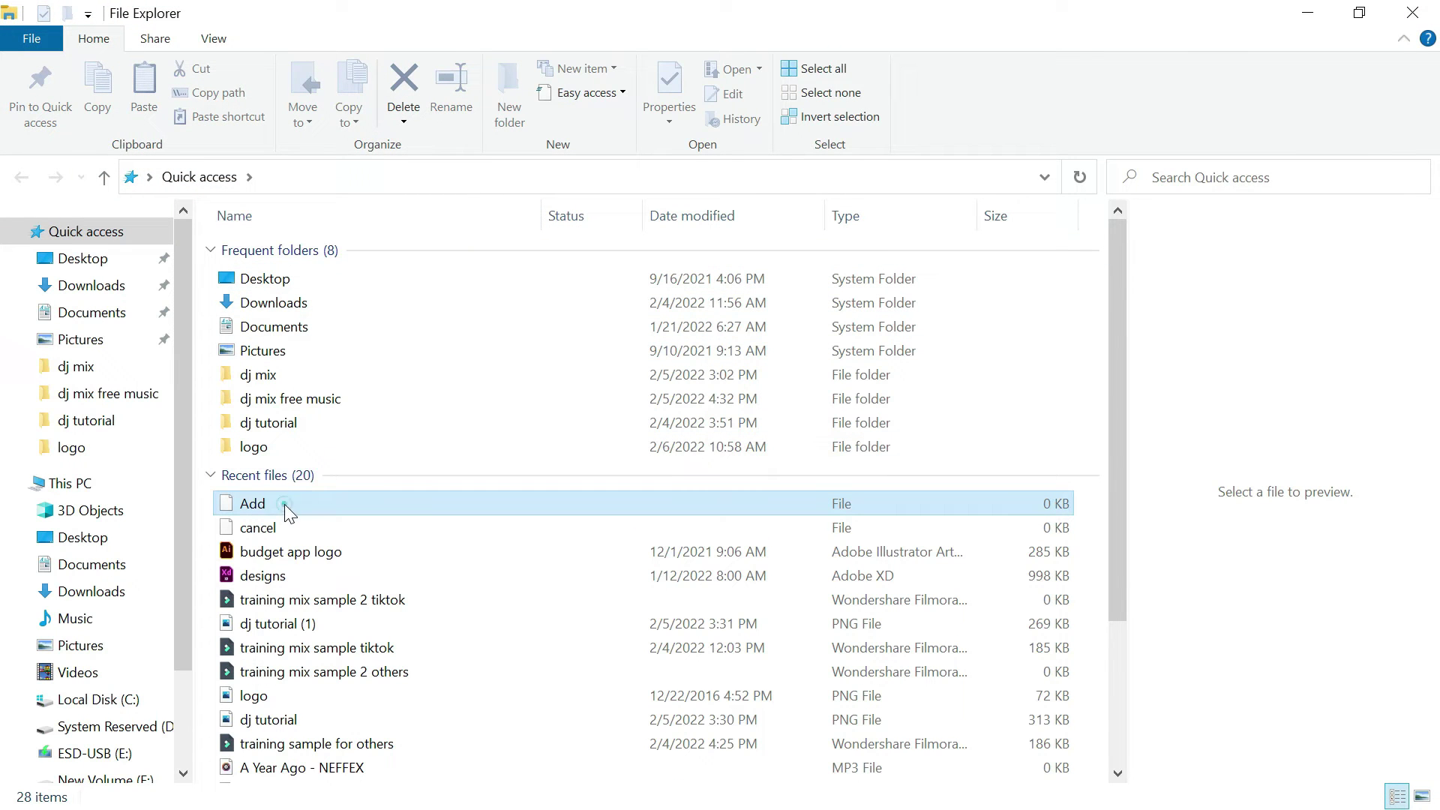
{"action": "right_click", "coordinate": [286, 503]}
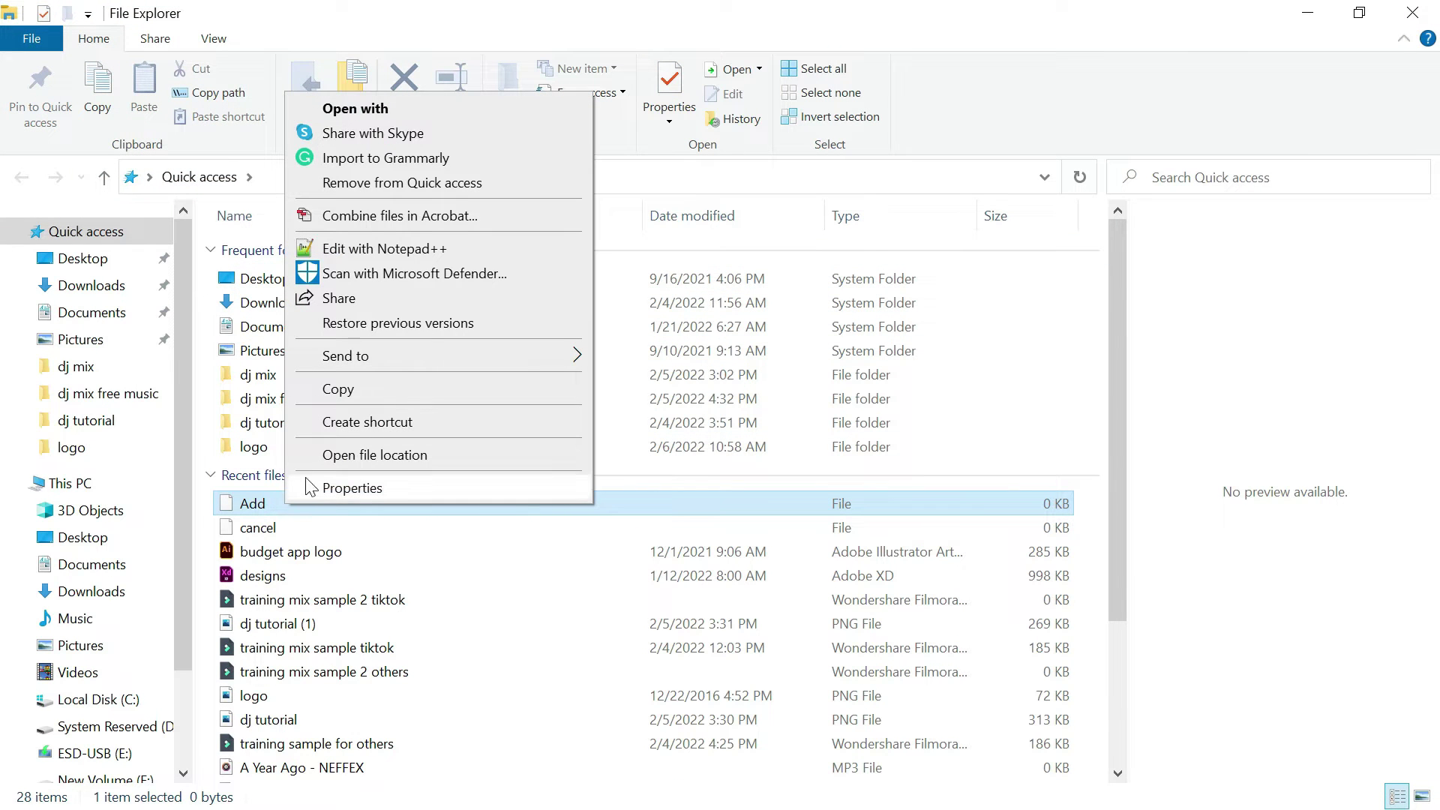
{"action": "left_click", "coordinate": [327, 455]}
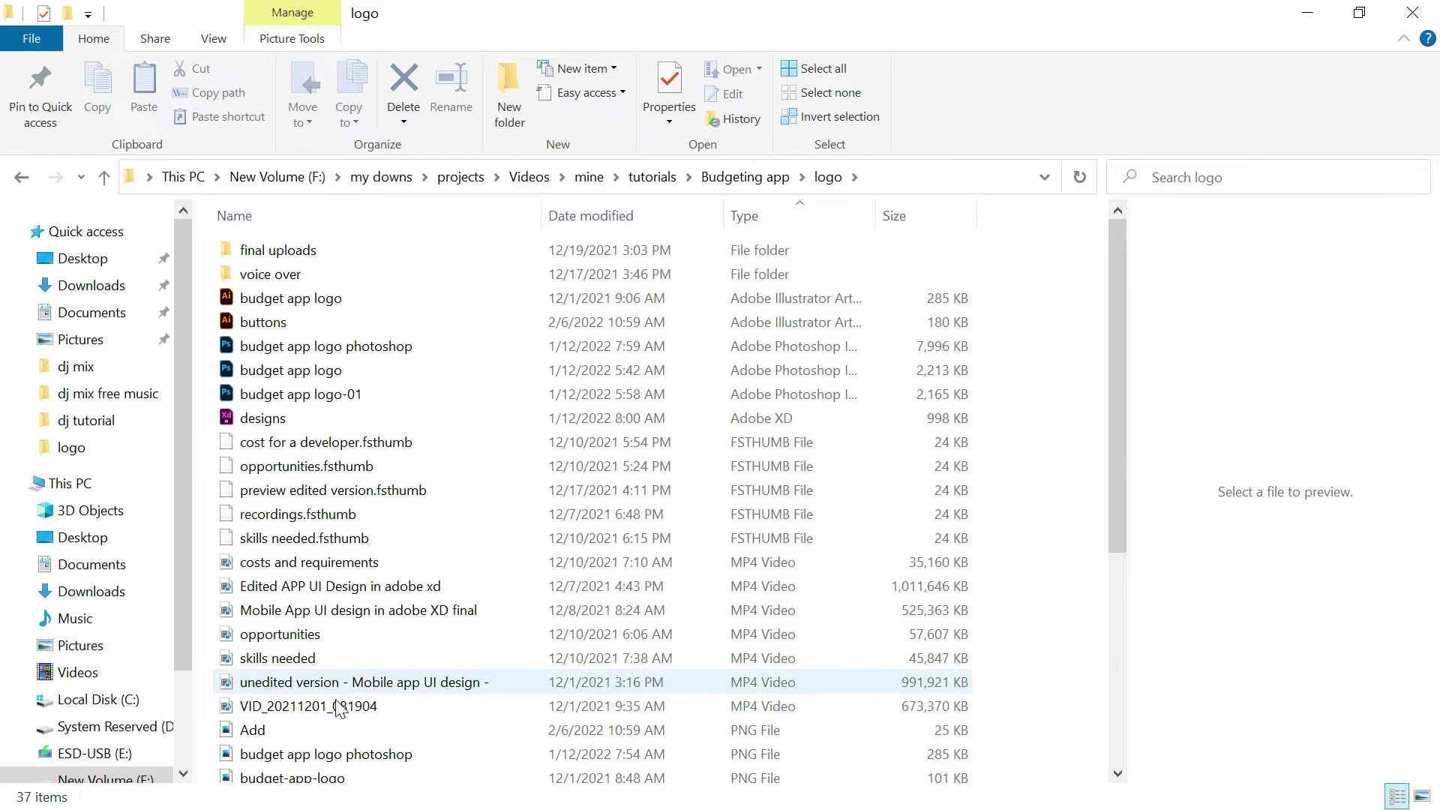
Open the exported Add PNG in Photos to check it, and switch to the designs document in Adobe XD.
{"action": "left_click", "coordinate": [276, 727]}
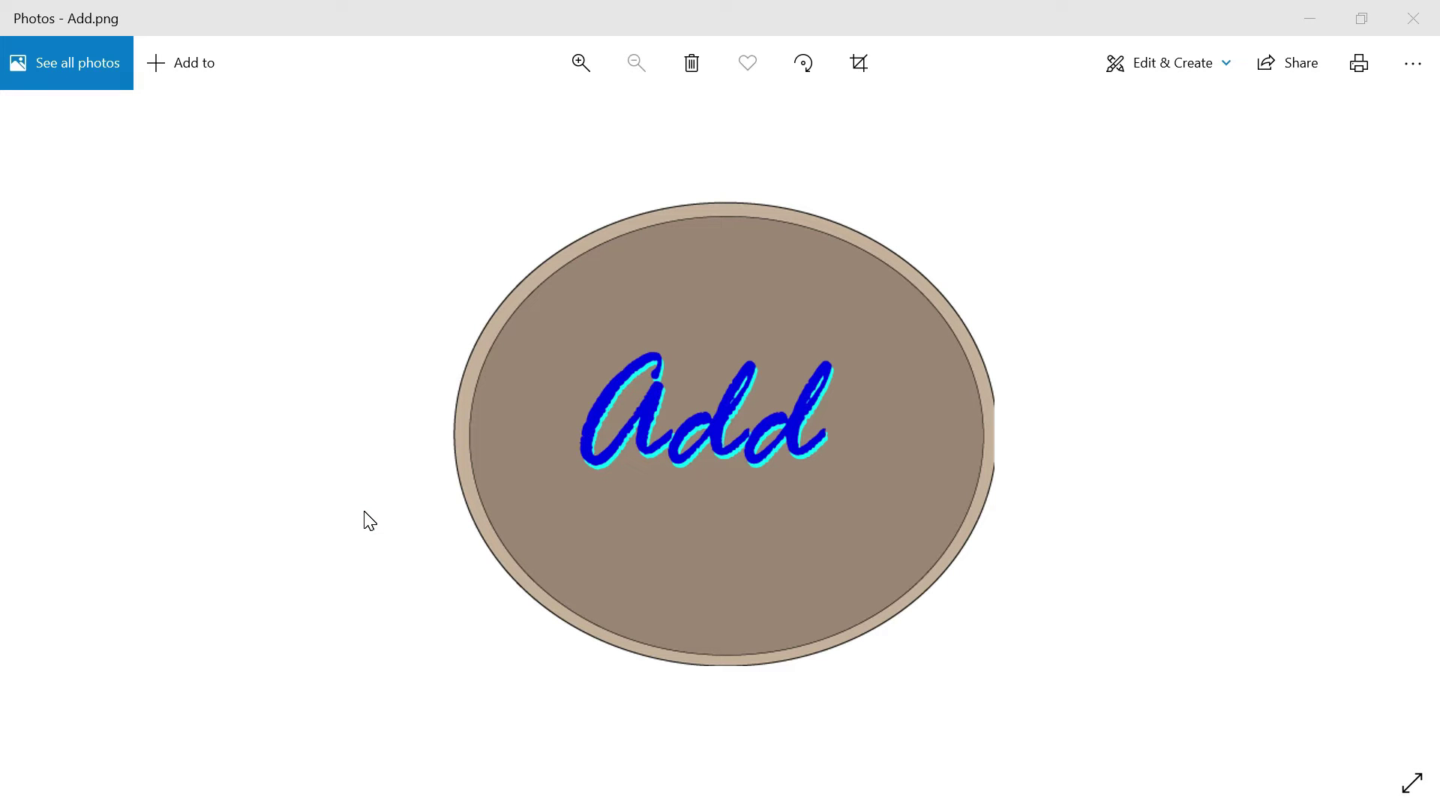
{"action": "key", "text": "alt+Tab"}
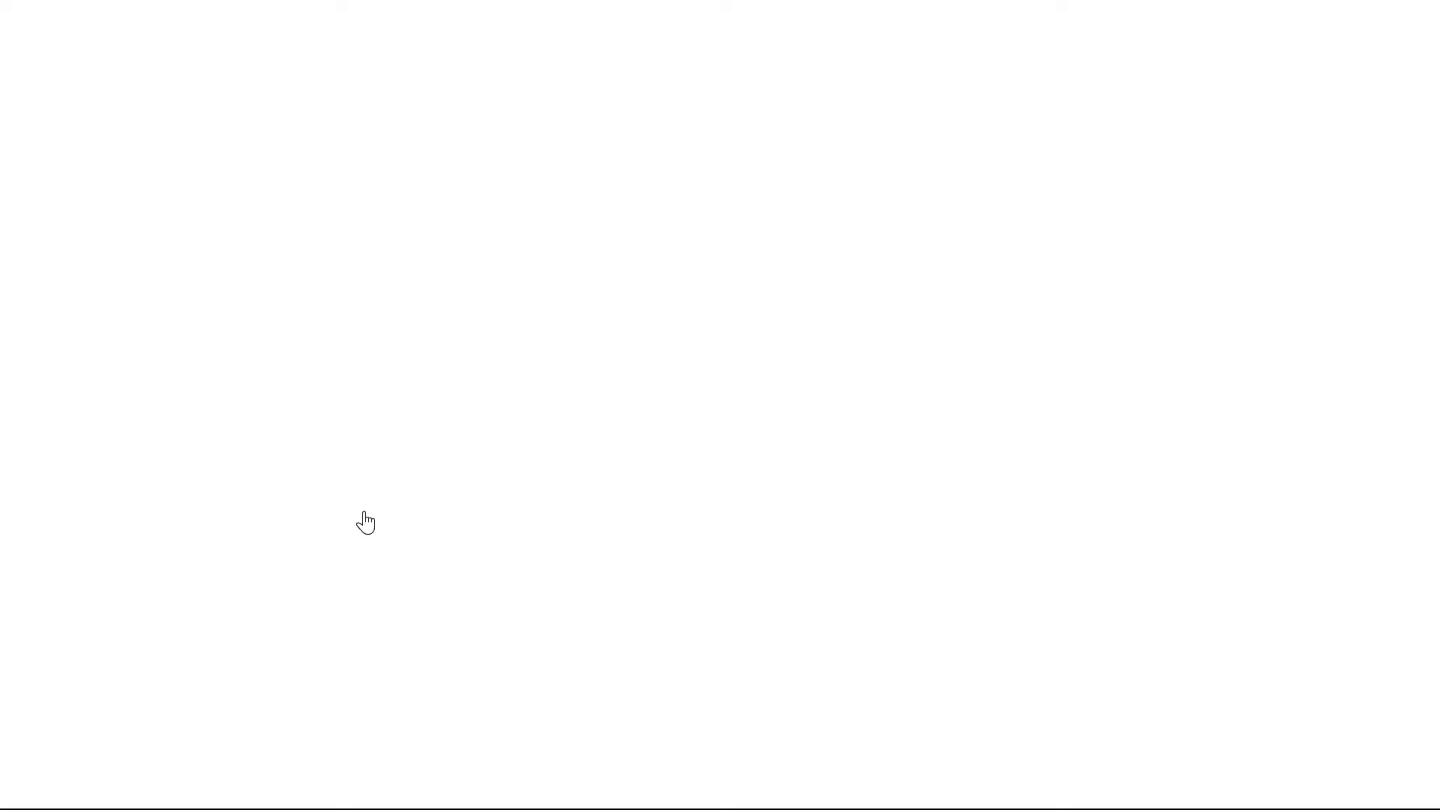
{"action": "key", "text": "alt+Tab"}
{"action": "key", "text": "alt+Tab"}
{"action": "key", "text": "alt+Tab"}
{"action": "key", "text": "alt+Tab"}
{"action": "key", "text": "alt+Tab"}
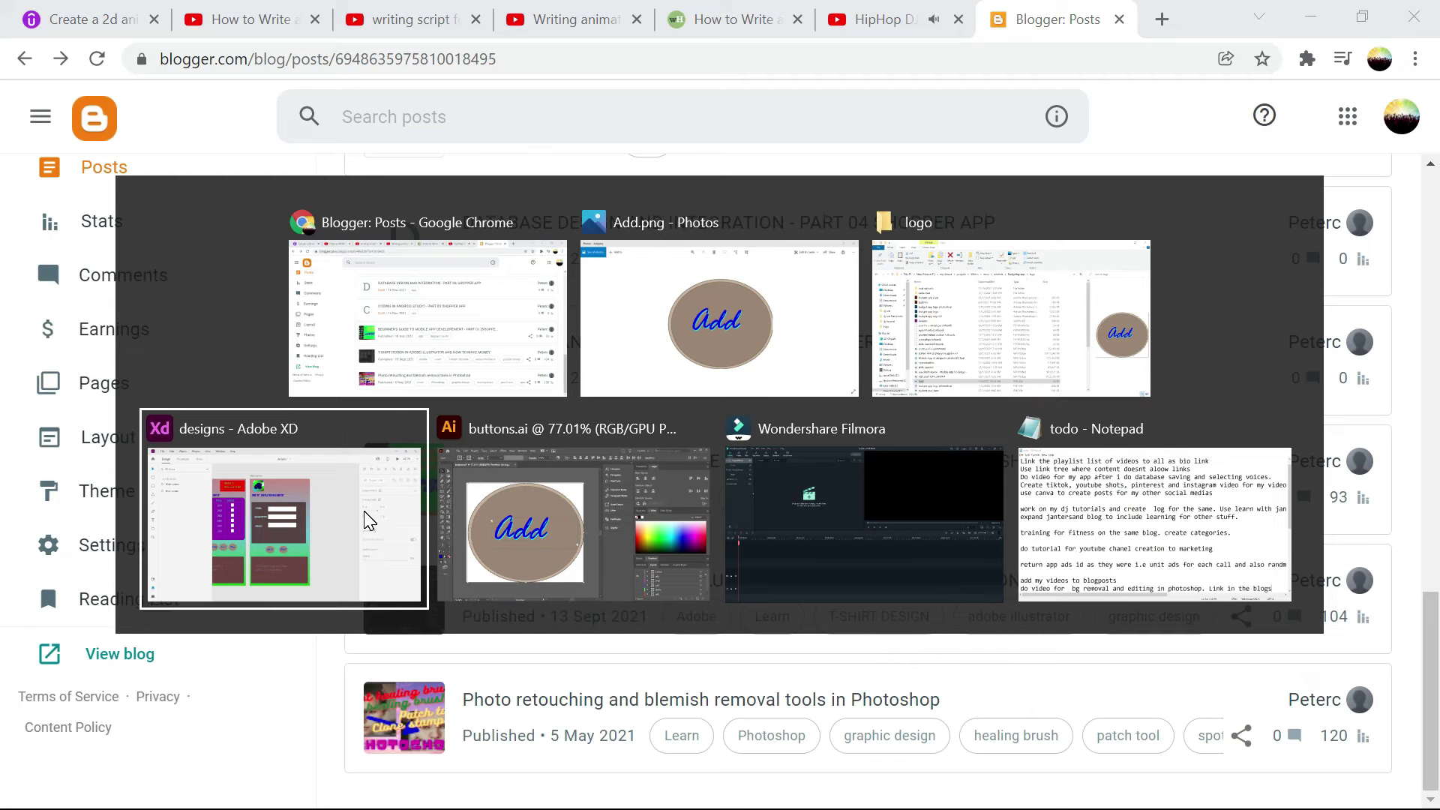
{"action": "key", "text": "alt+Tab"}
{"action": "key", "text": "alt+Tab"}
{"action": "key", "text": "alt+Tab"}
{"action": "key", "text": "alt+Tab"}
{"action": "key", "text": "alt+Tab"}
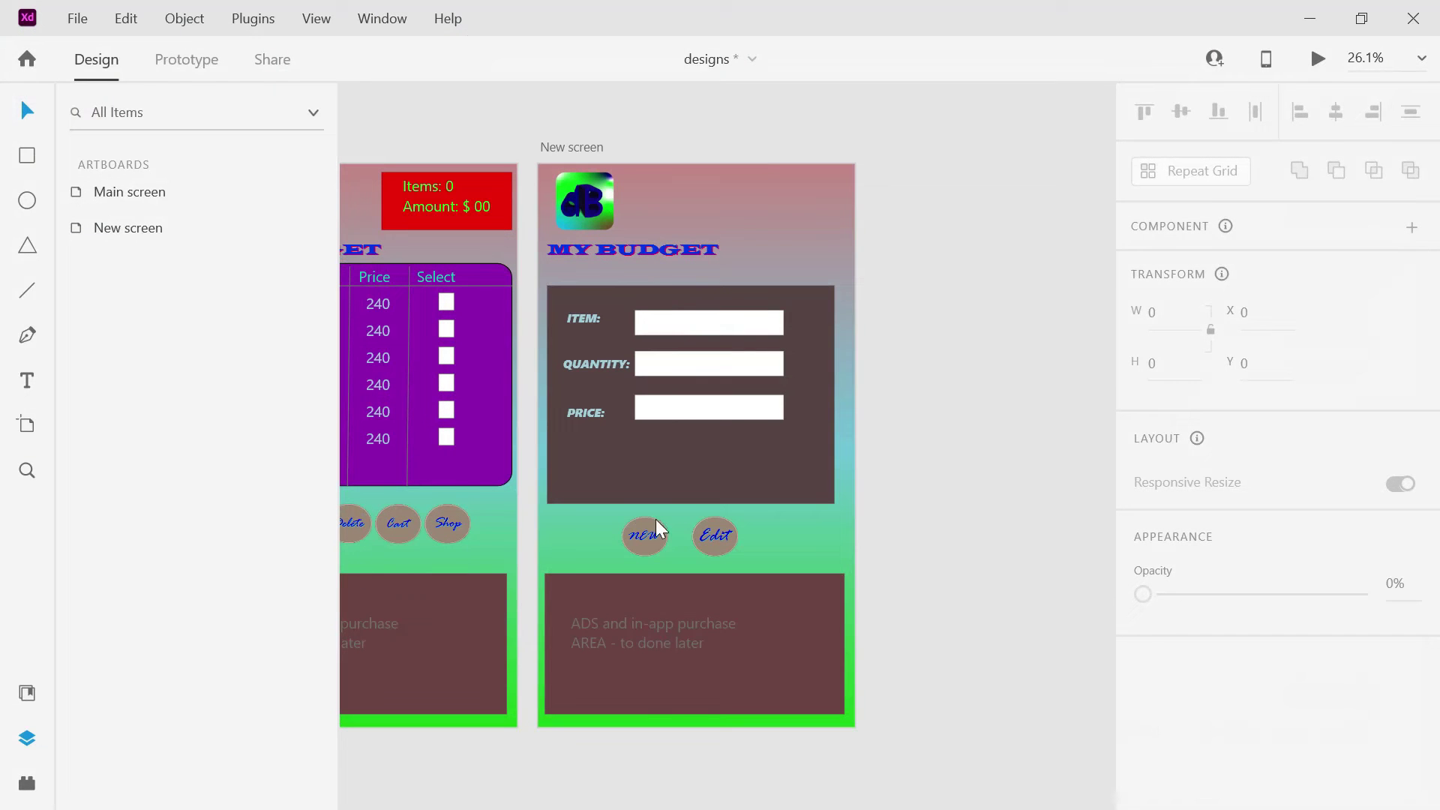
Delete the new-btn image from the buttons group on the New screen artboard.
{"action": "left_click", "coordinate": [655, 537]}
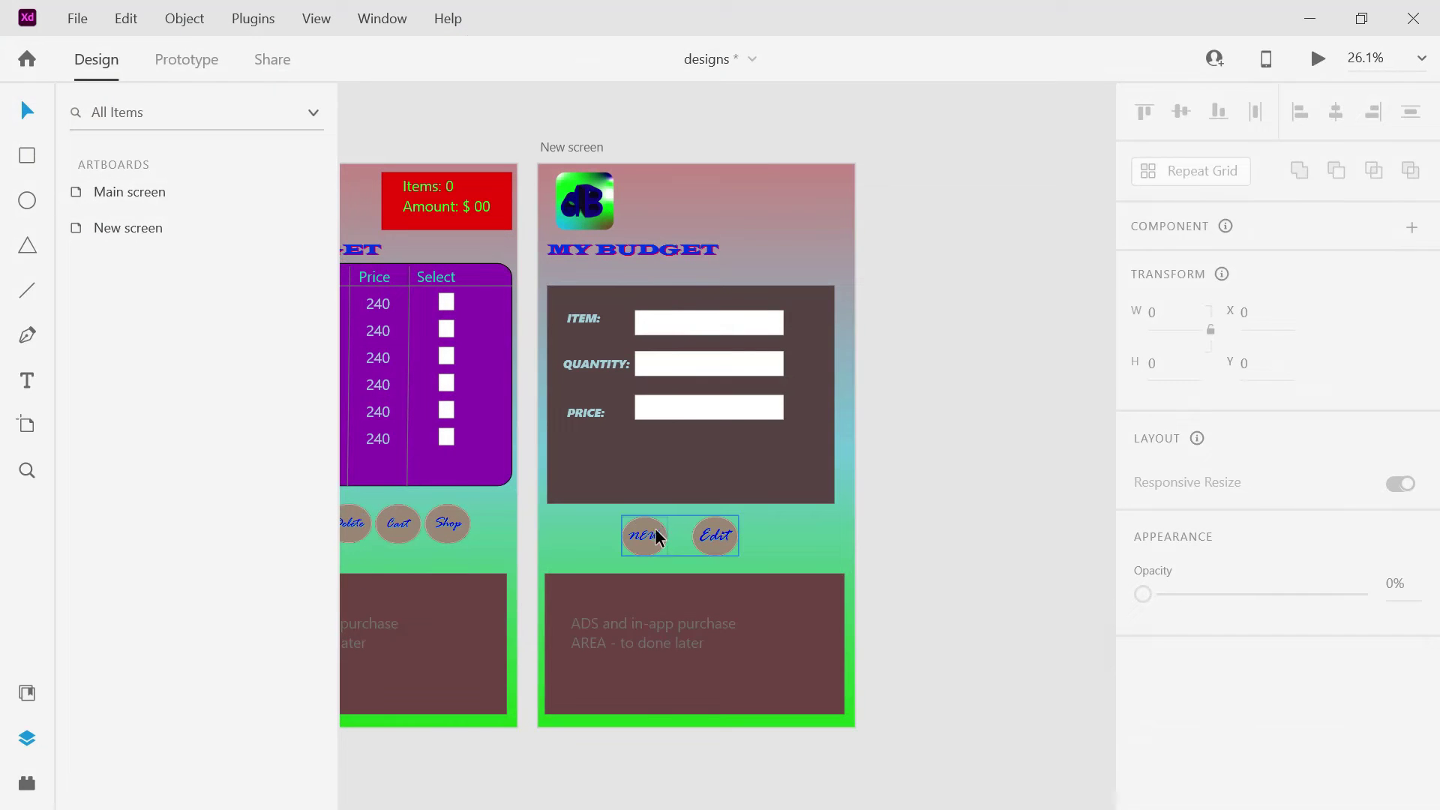
{"action": "double_click", "coordinate": [655, 536]}
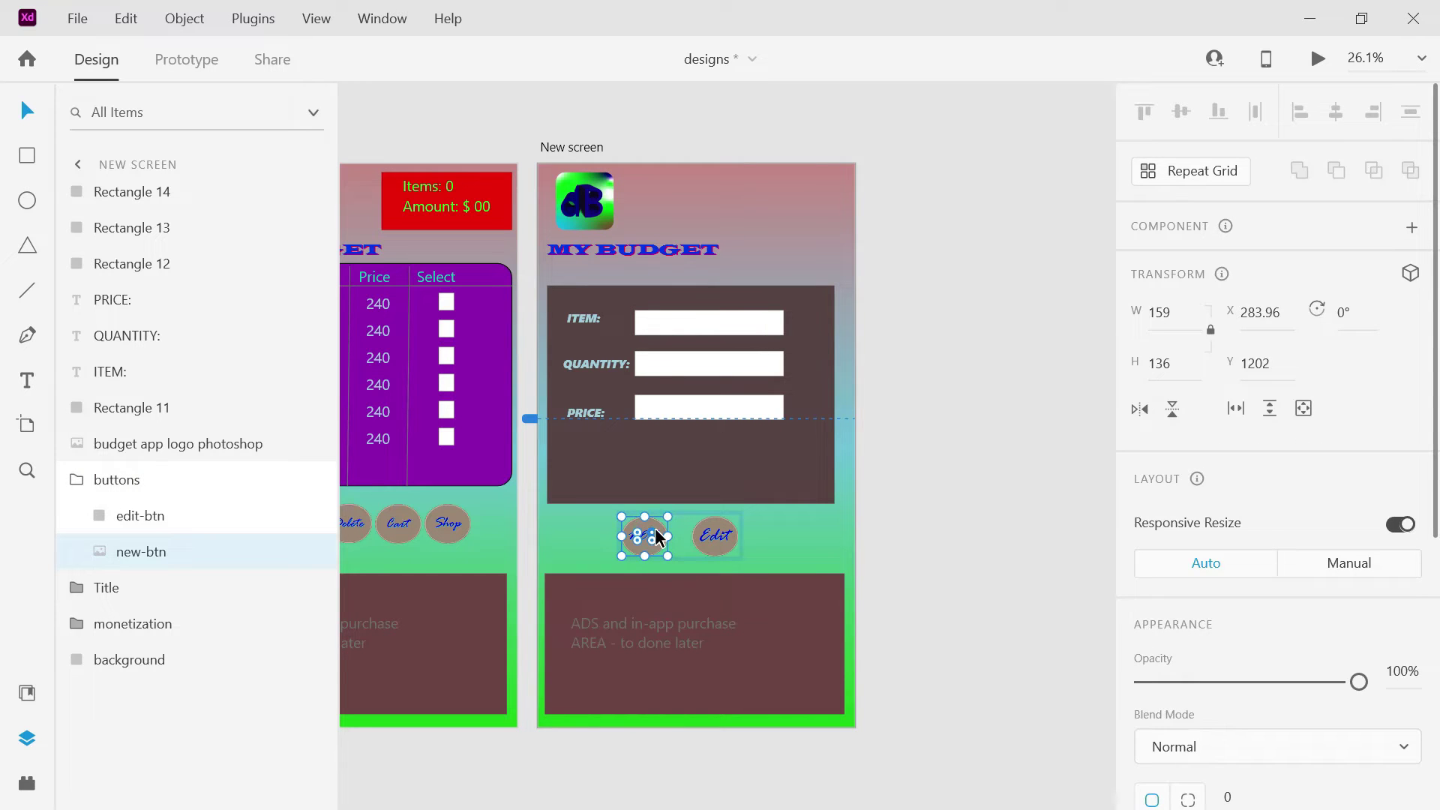
{"action": "key", "text": "Delete"}
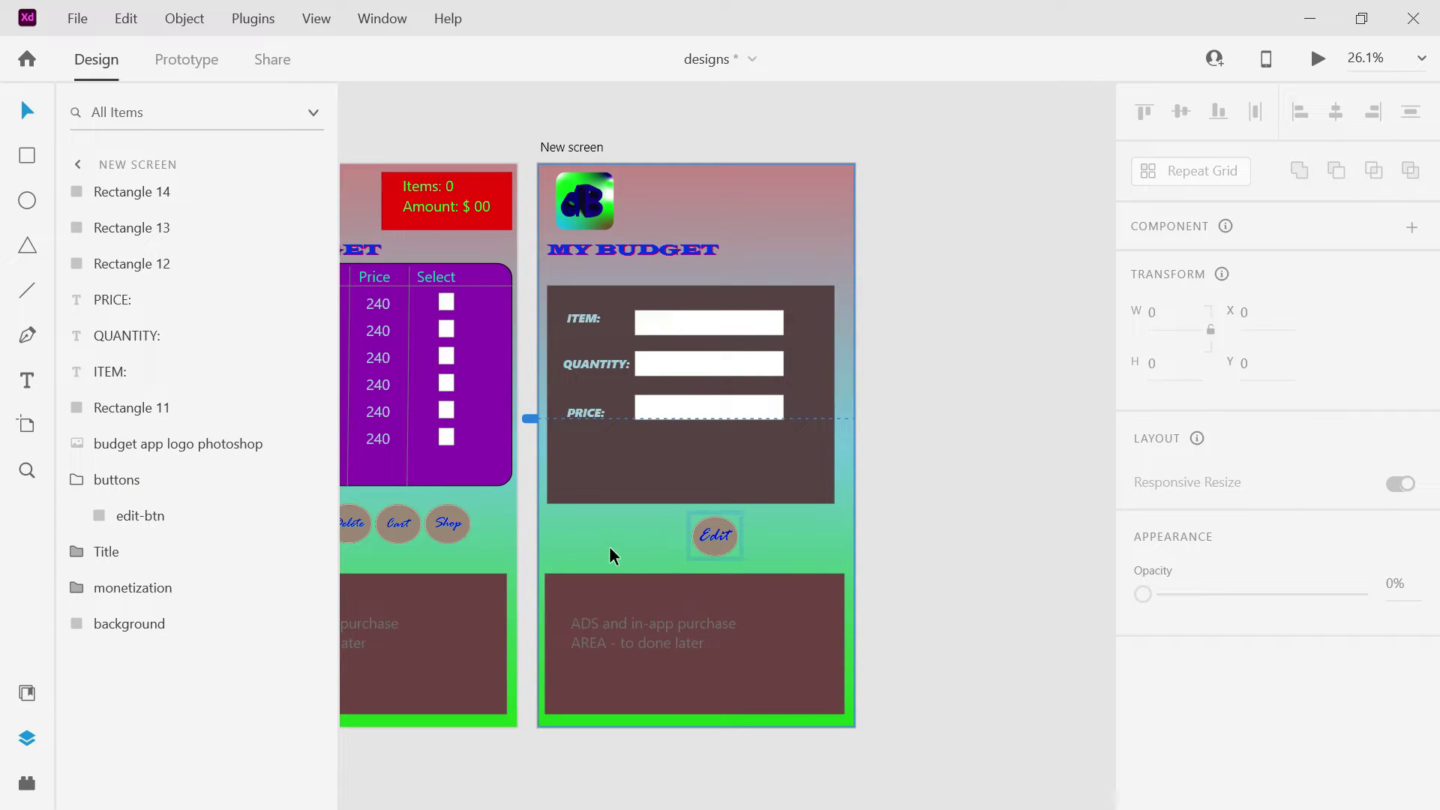
Paste the Add image onto the New screen, scale it to about 181 × 154 and place it beside the Edit button.
{"action": "key", "text": "alt+Tab"}
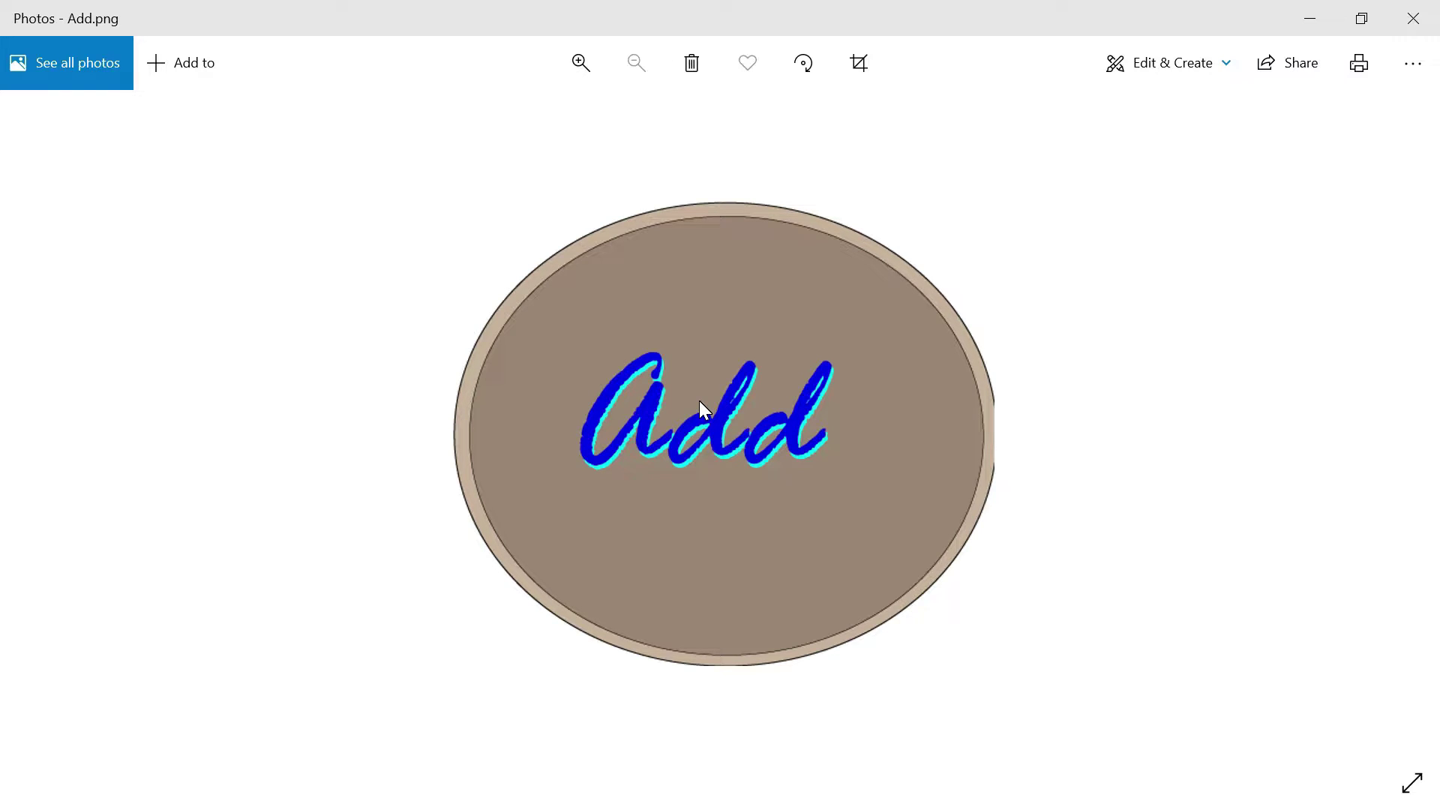
{"action": "key", "text": "alt+Tab"}
{"action": "left_click", "coordinate": [593, 555]}
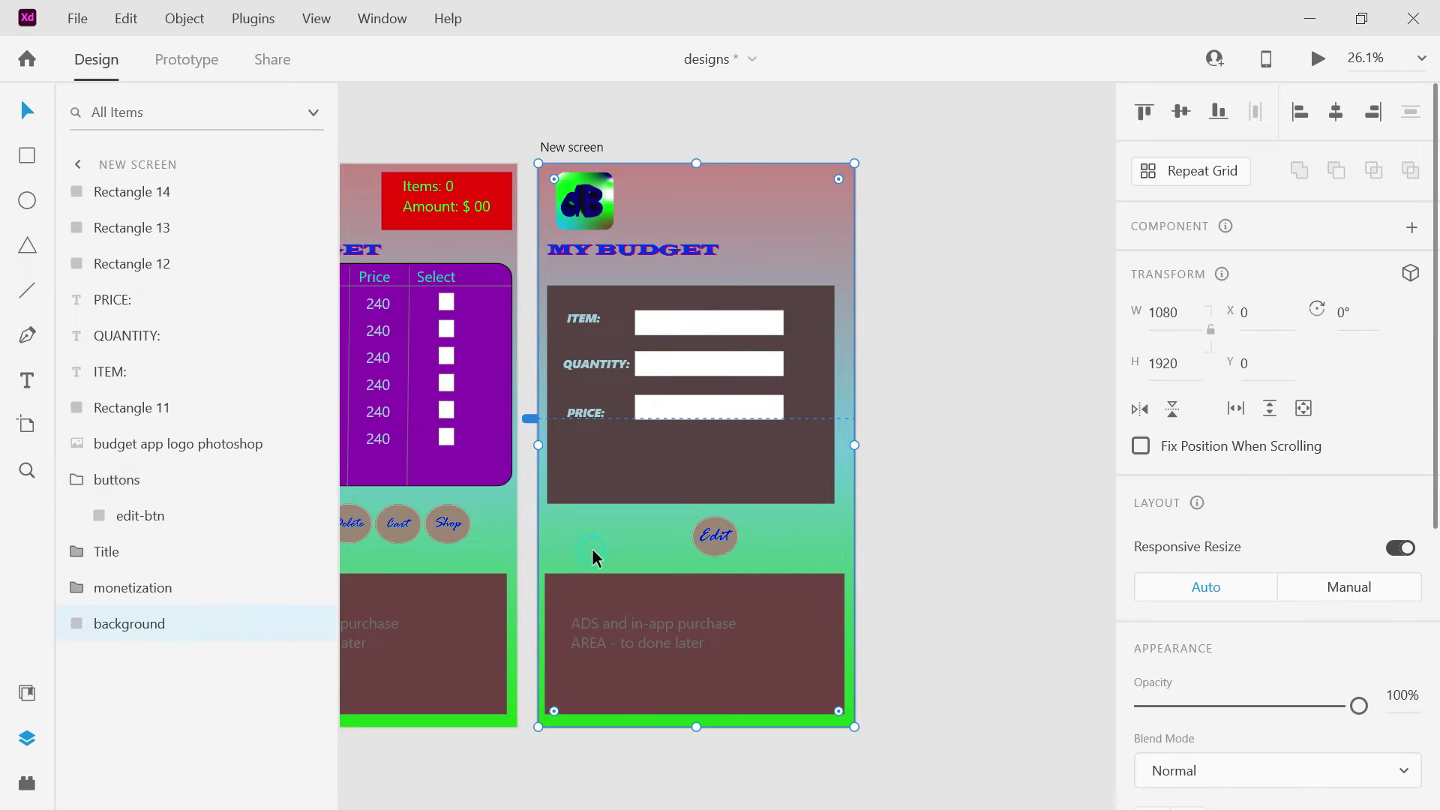
{"action": "key", "text": "ctrl+v"}
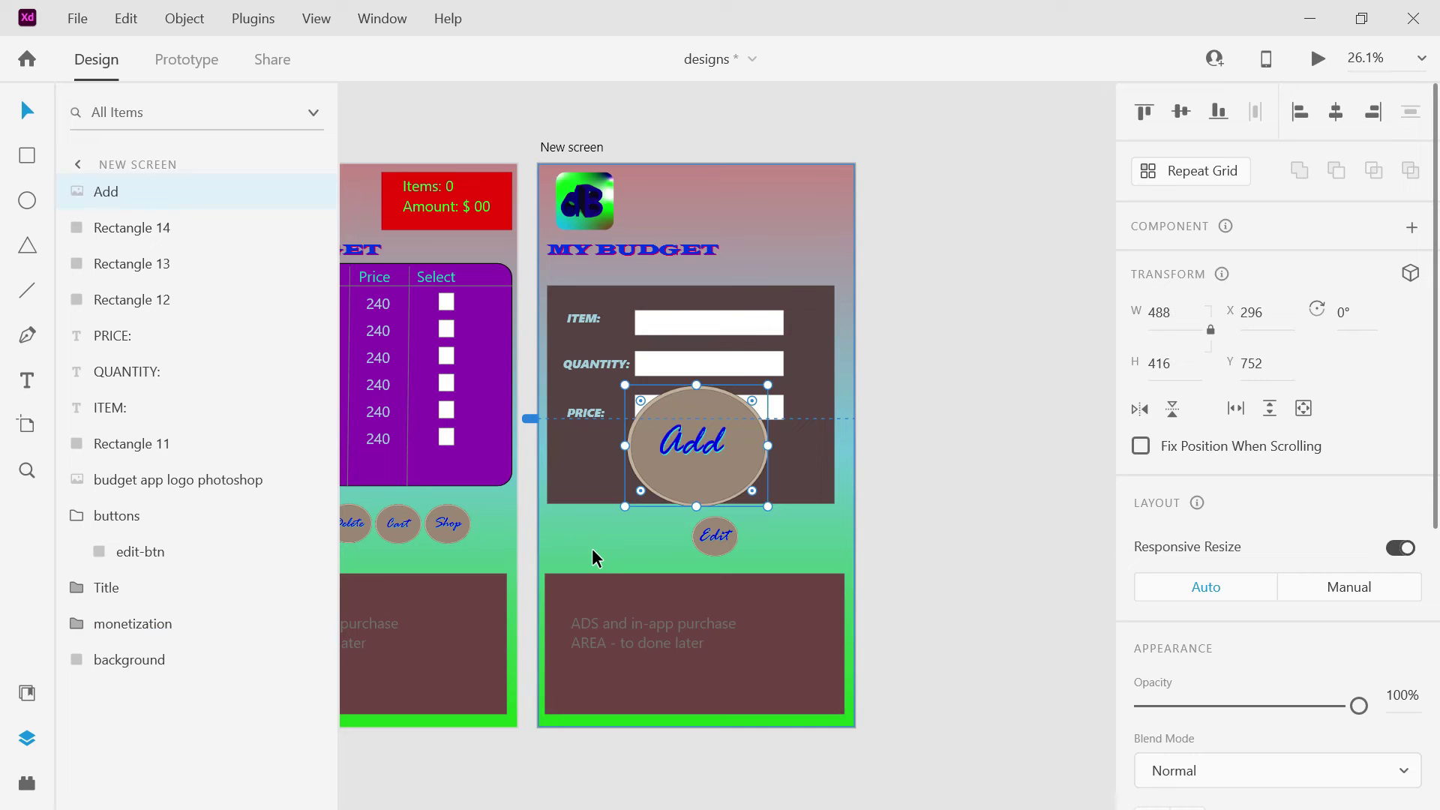
{"action": "left_click_drag", "start_coordinate": [624, 384], "coordinate": [654, 544]}
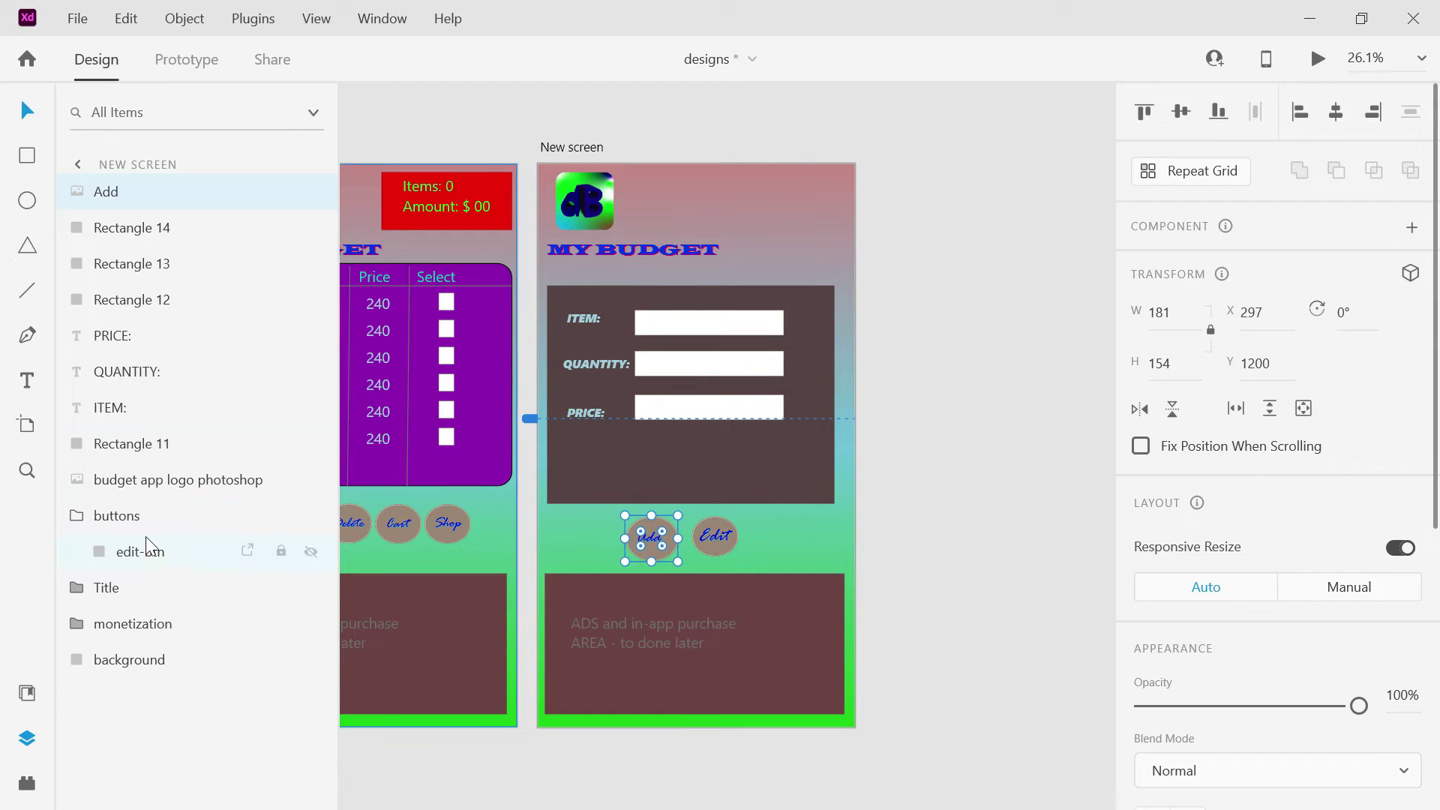
{"action": "left_click", "coordinate": [101, 193]}
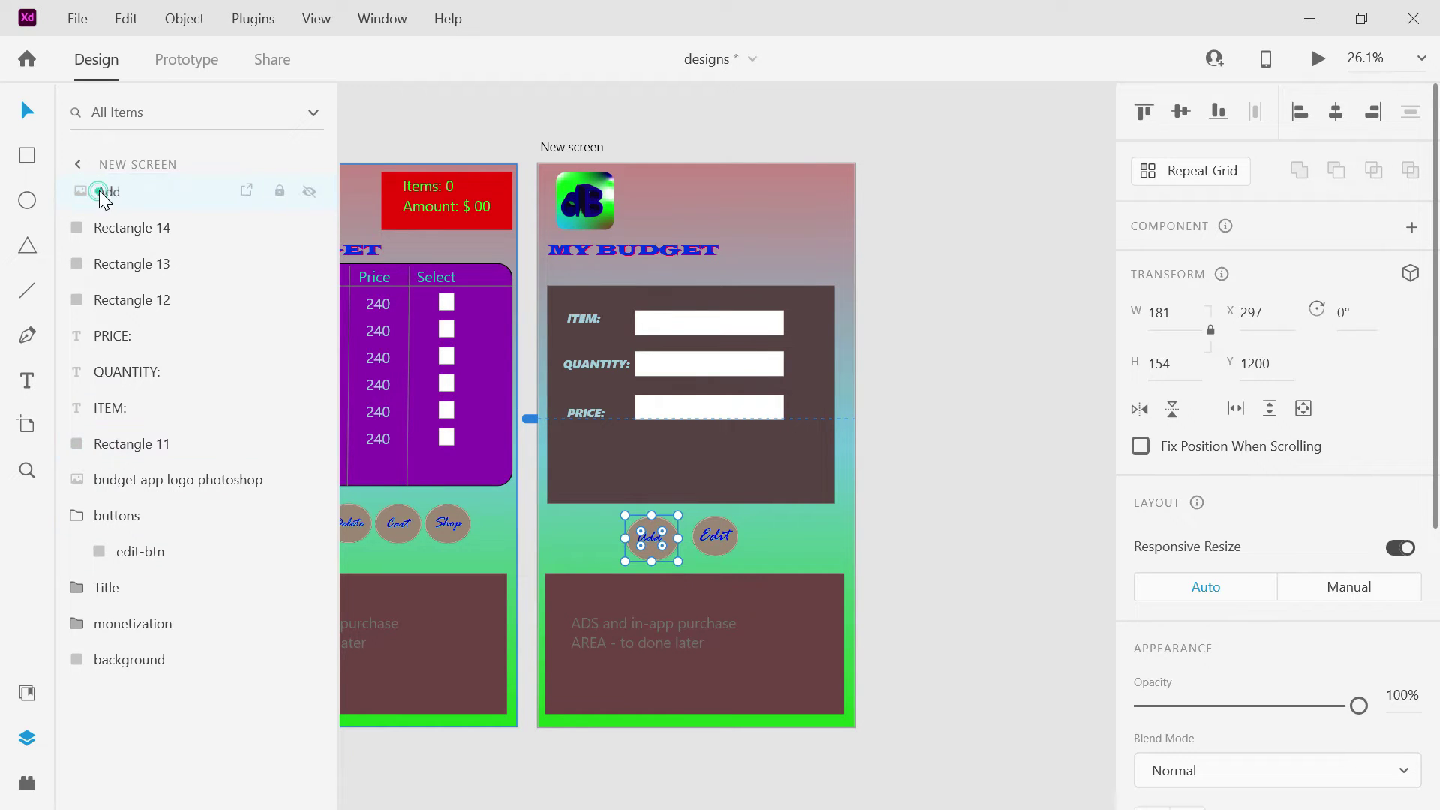
Move the Add layer into the New screen's buttons group and delete the edit-btn image from that group.
{"action": "left_click_drag", "start_coordinate": [100, 193], "coordinate": [132, 520]}
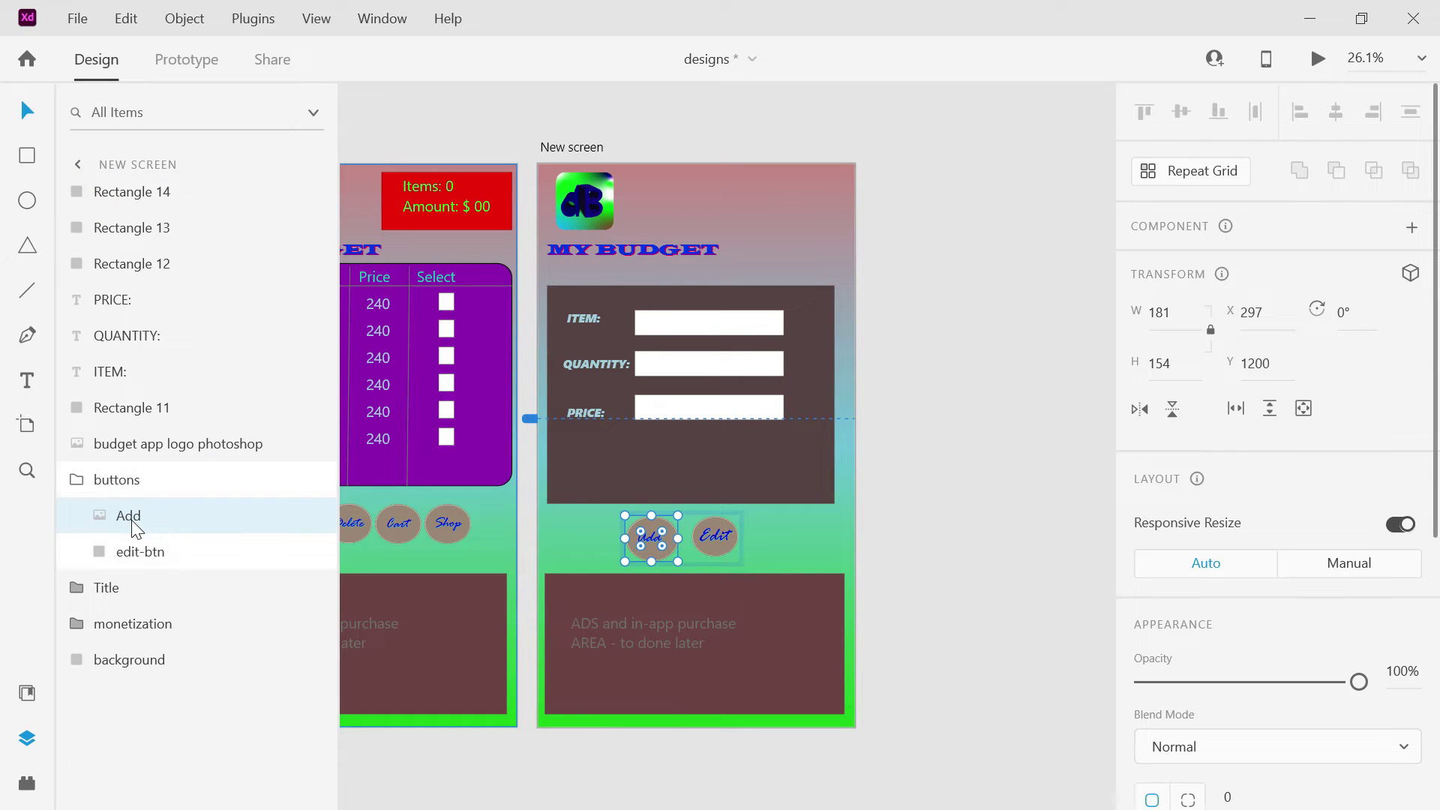
{"action": "left_click", "coordinate": [902, 538]}
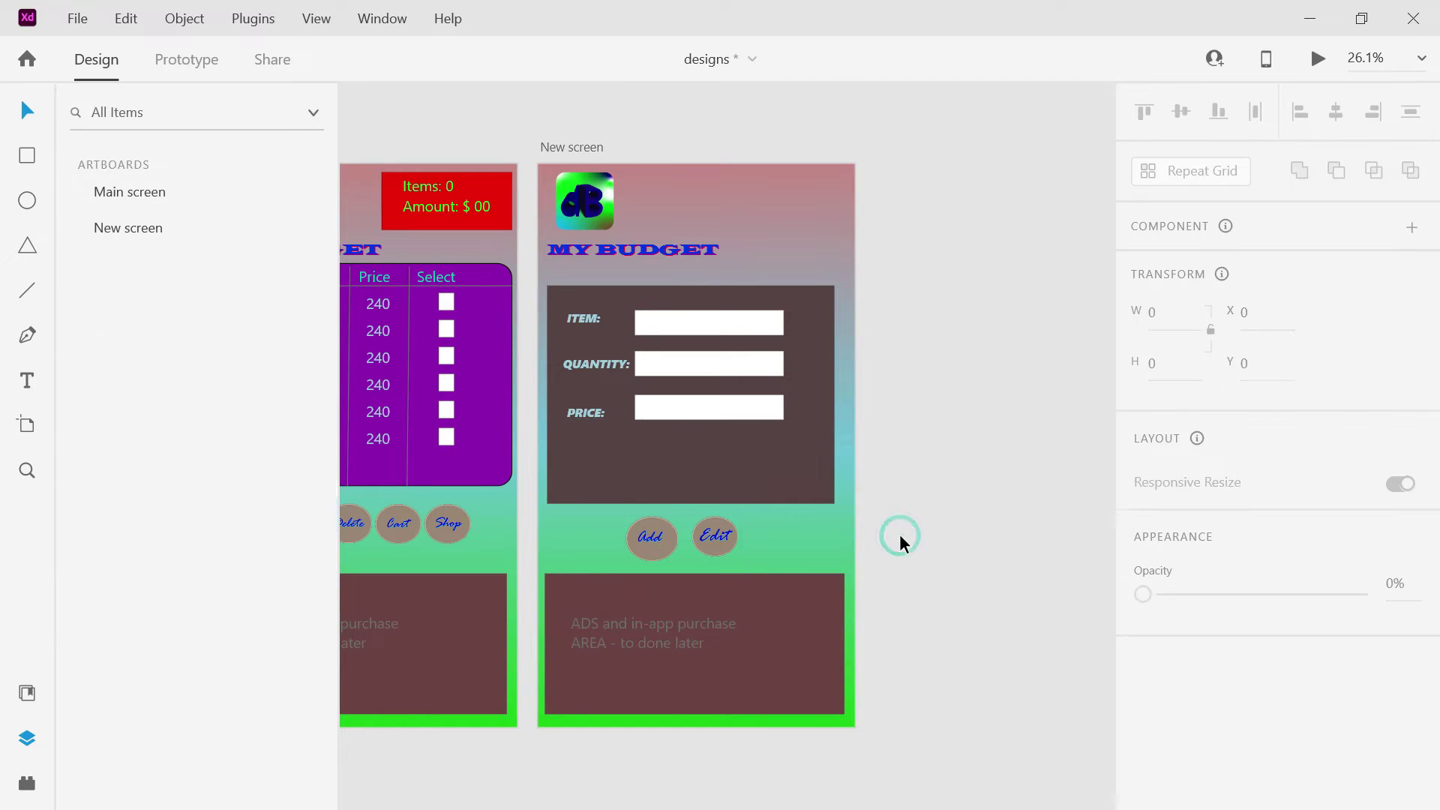
{"action": "double_click", "coordinate": [721, 537]}
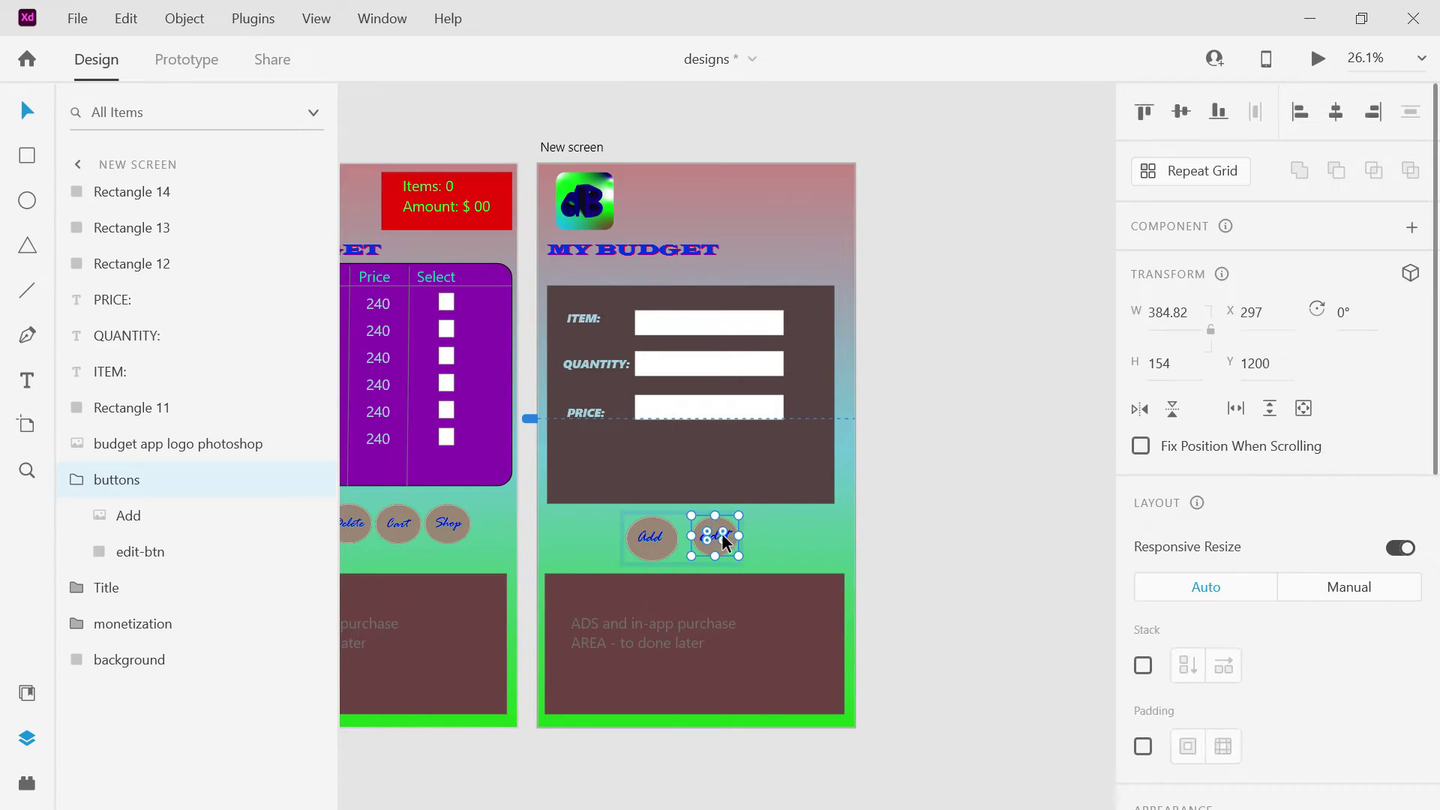
{"action": "key", "text": "Delete"}
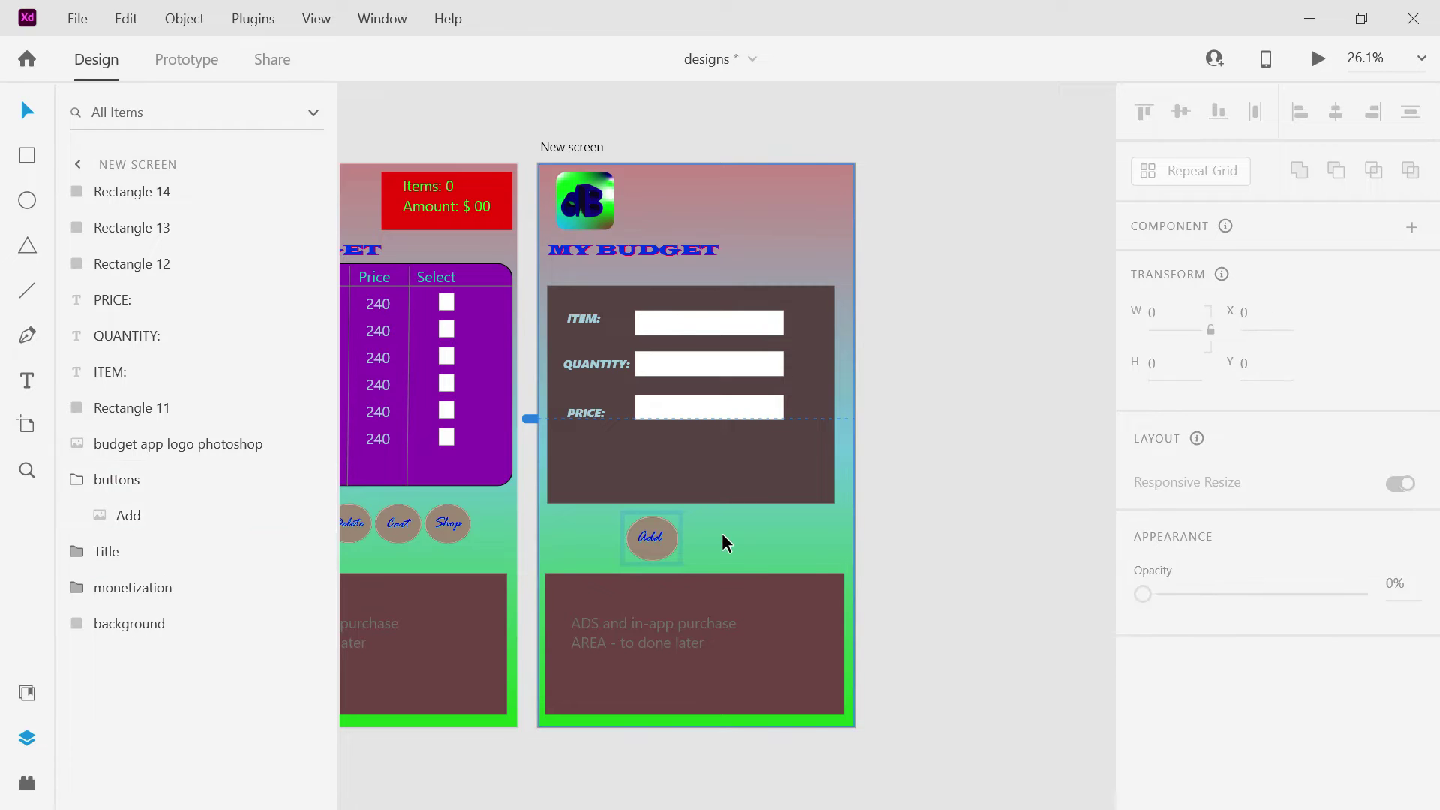
Copy the cancel PNG from the logo folder in File Explorer, checking it in Photos, and return to the designs document in Adobe XD.
{"action": "key", "text": "alt+Tab"}
{"action": "key", "text": "alt+Tab"}
{"action": "key", "text": "alt+Tab"}
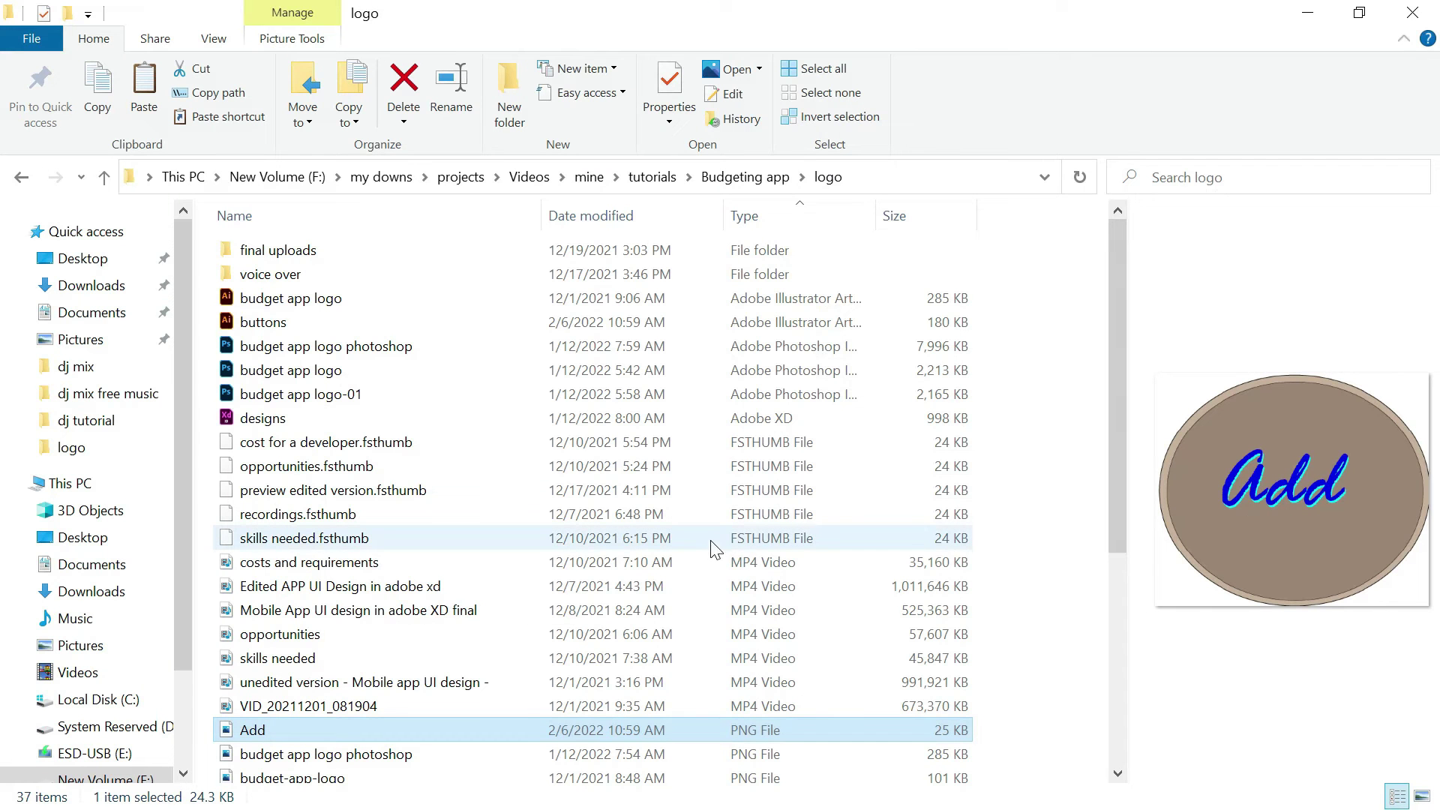
{"action": "key", "text": "c"}
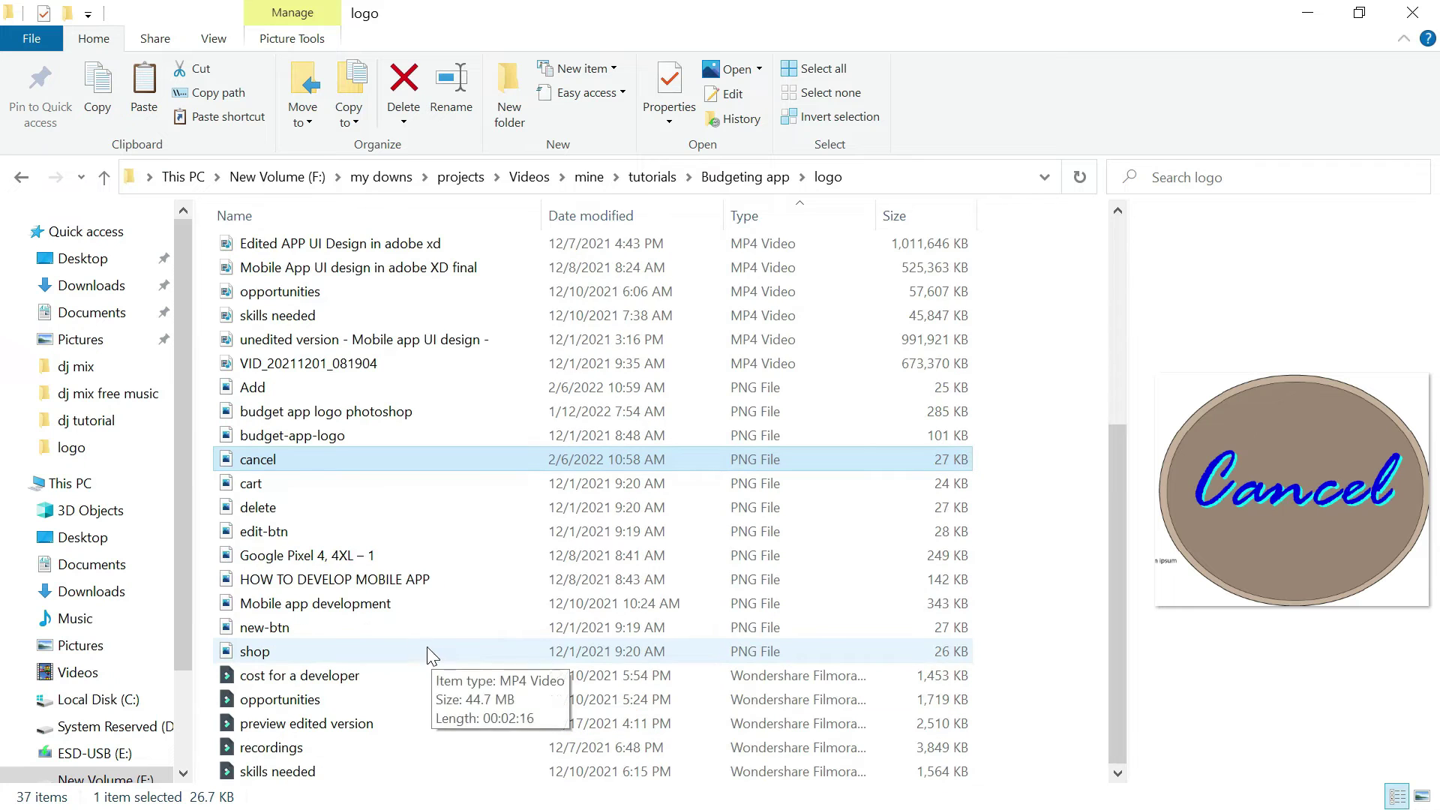
{"action": "double_click", "coordinate": [297, 461]}
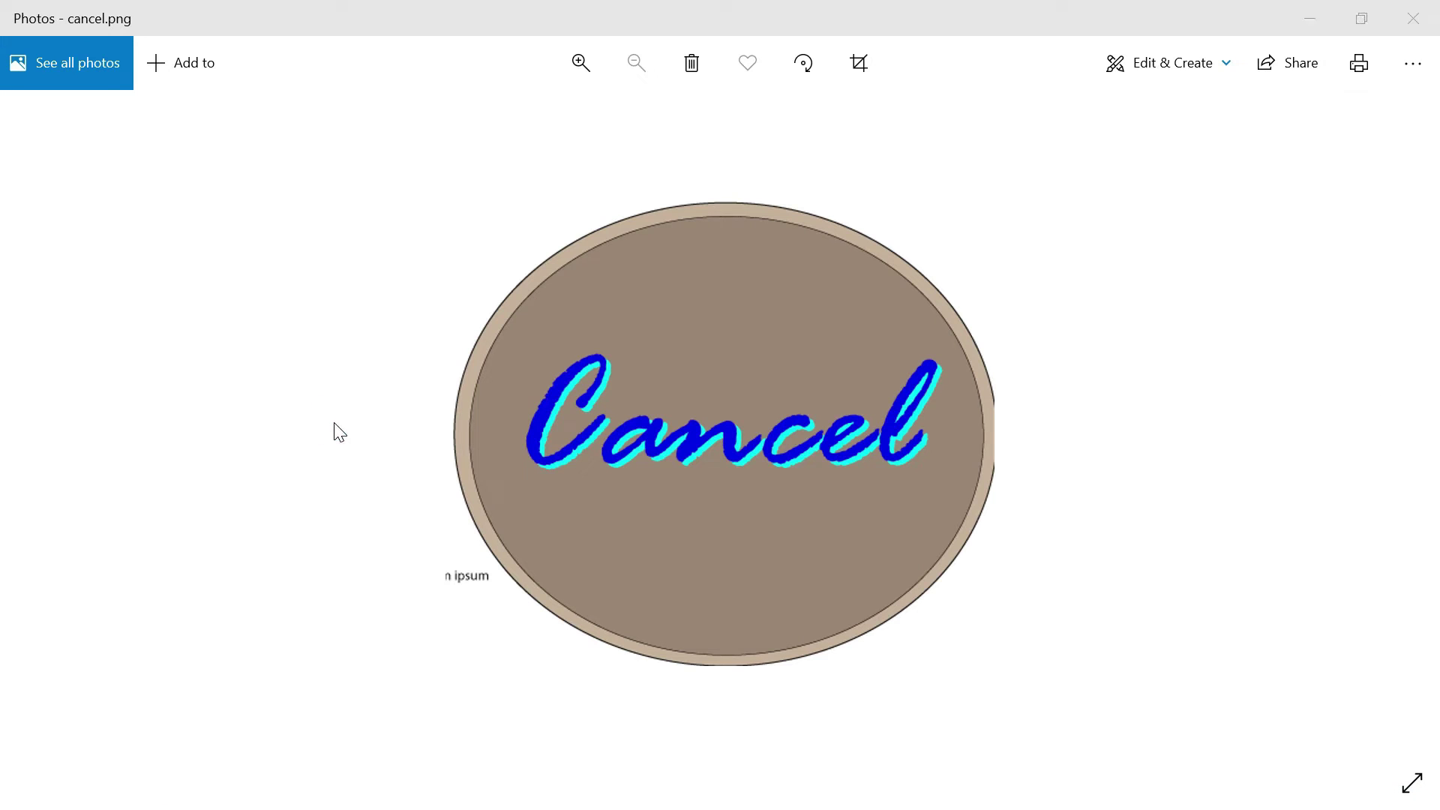
{"action": "key", "text": "alt+F4"}
{"action": "key", "text": "alt+Tab"}
{"action": "key", "text": "alt+Tab"}
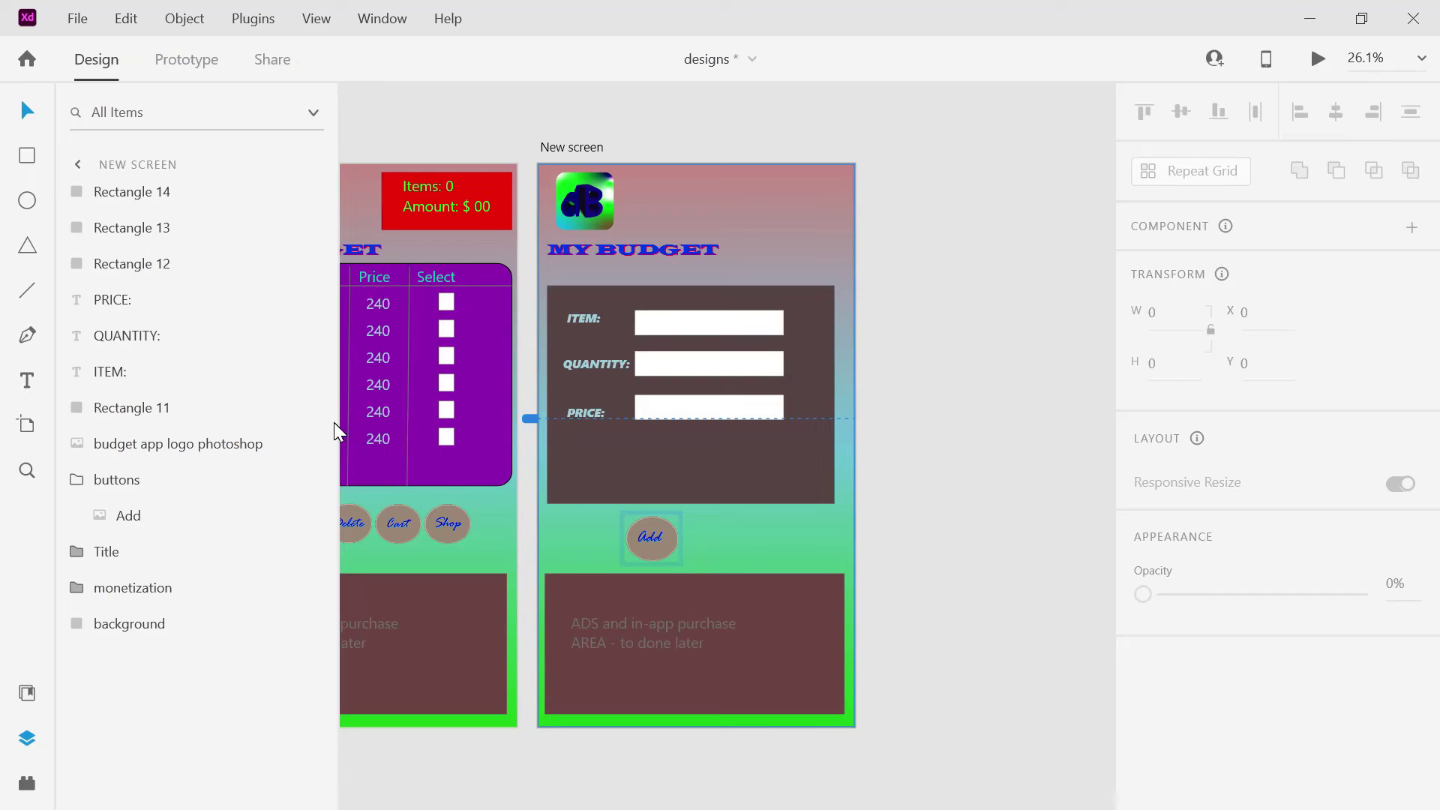
Paste the cancel image onto the New screen, scale it to about 133 × 113 and place it beside the Add button.
{"action": "left_click", "coordinate": [755, 556]}
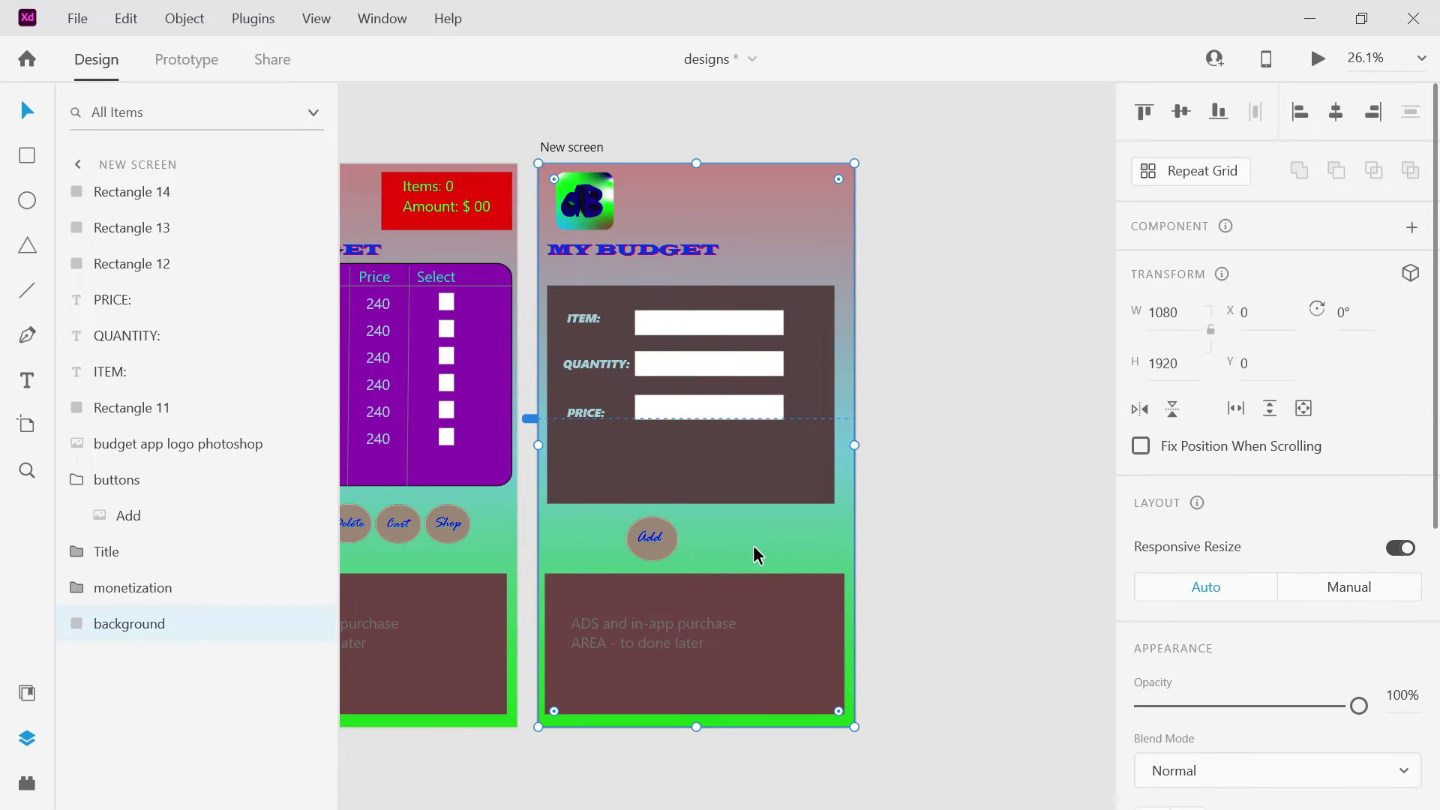
{"action": "key", "text": "ctrl+v"}
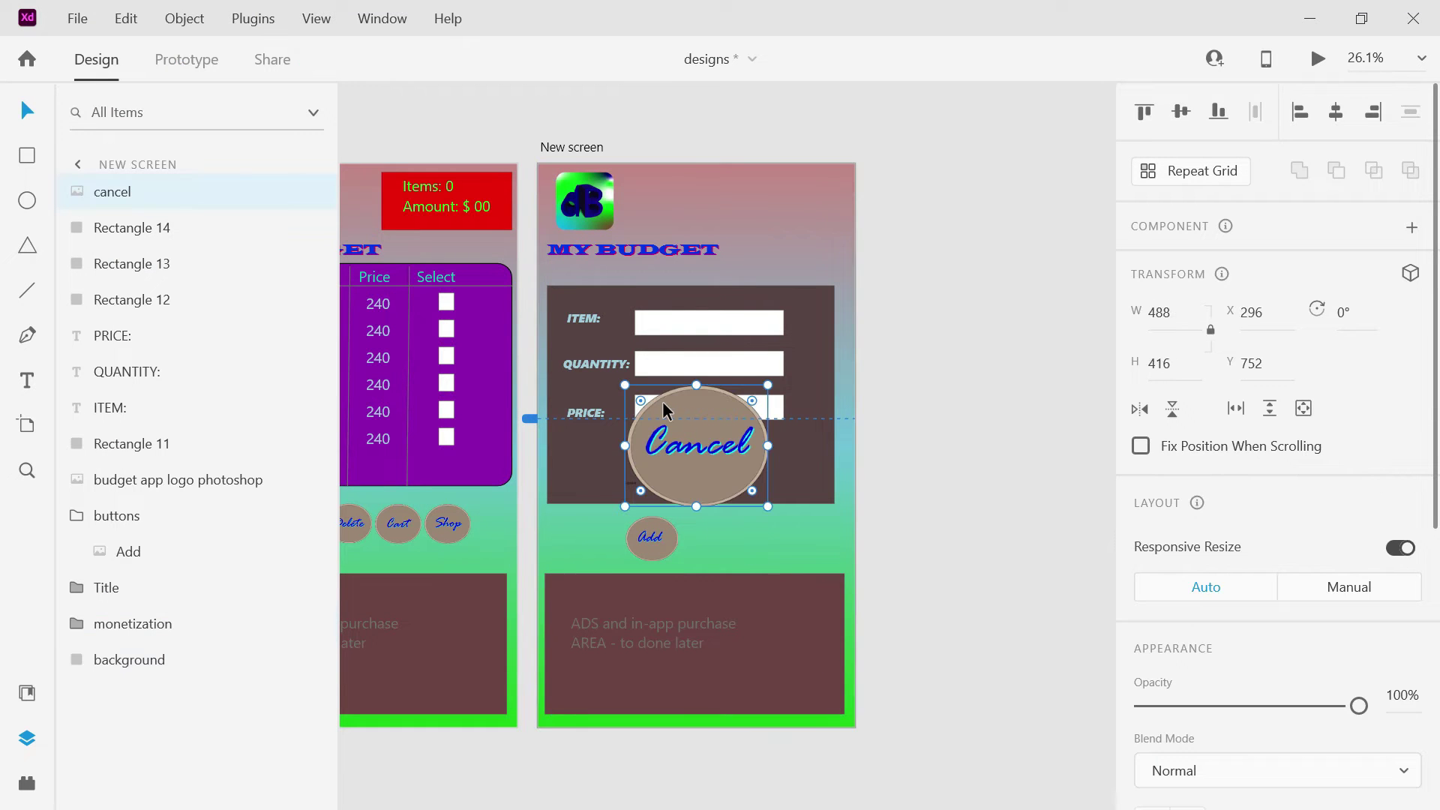
{"action": "left_click_drag", "start_coordinate": [626, 386], "coordinate": [711, 553]}
Set the Cancel image's width to 181 to match the Add button and move it level with Add, at Y about 1200.
{"action": "left_click", "coordinate": [671, 550]}
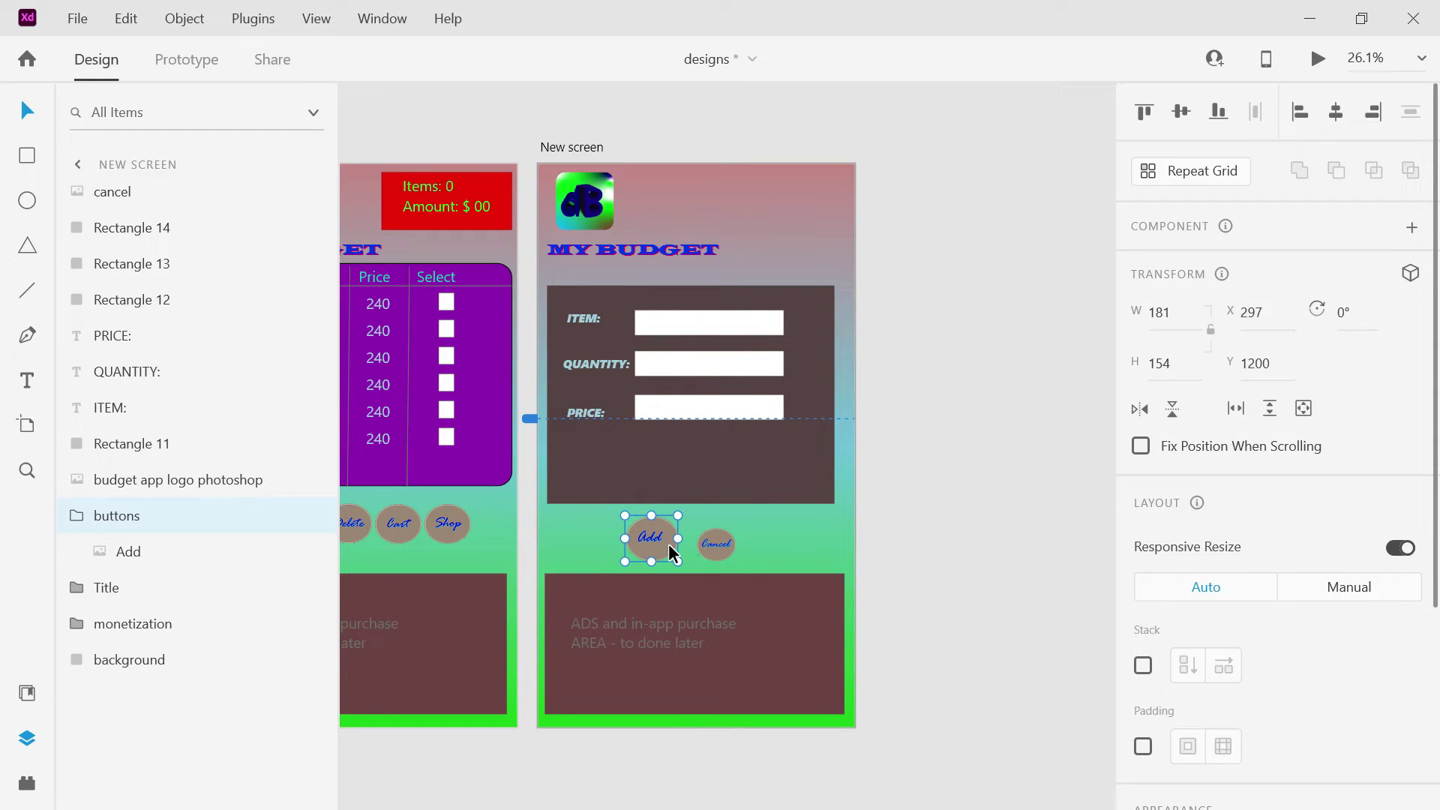
{"action": "left_click", "coordinate": [721, 551]}
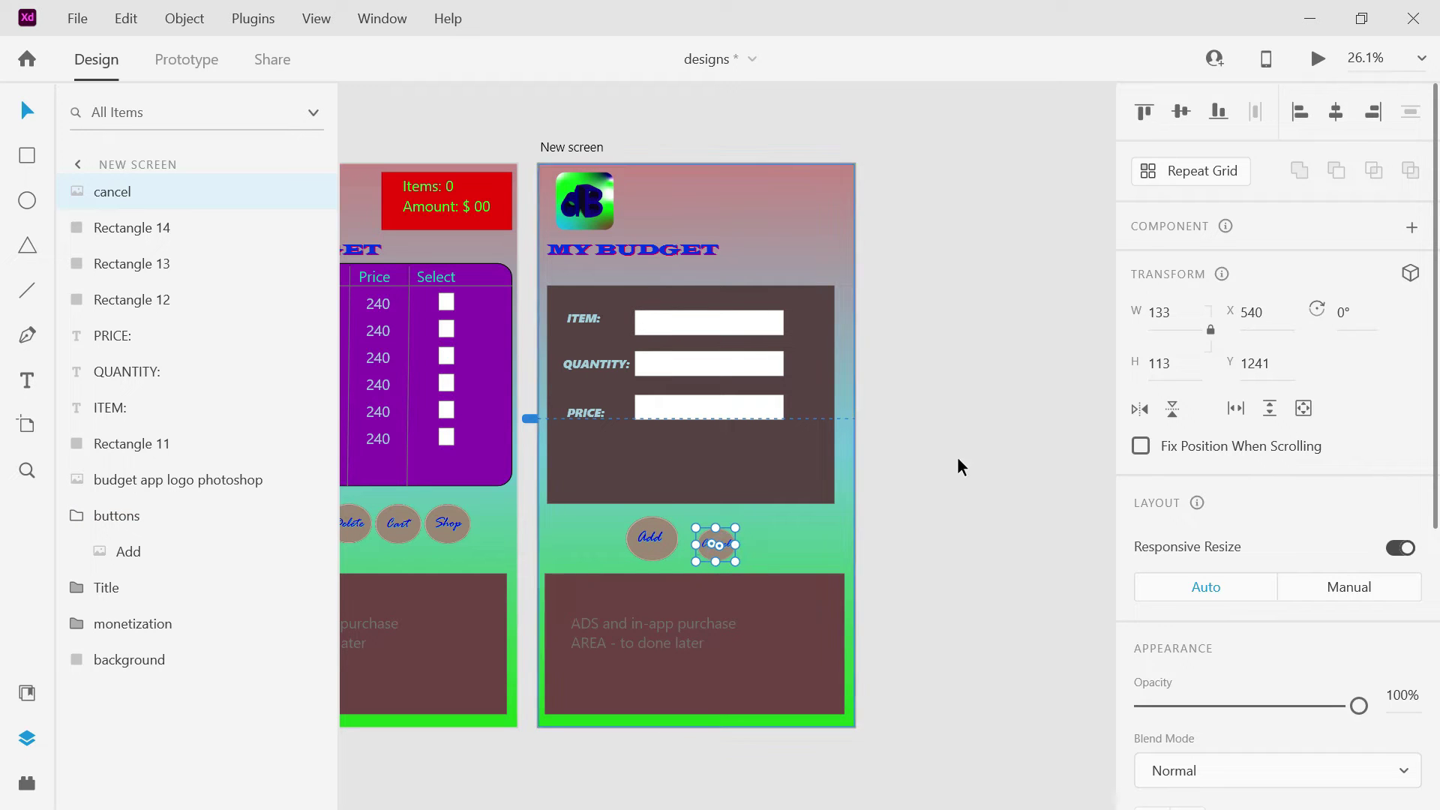
{"action": "left_click", "coordinate": [1170, 312]}
{"action": "type", "text": "181"}
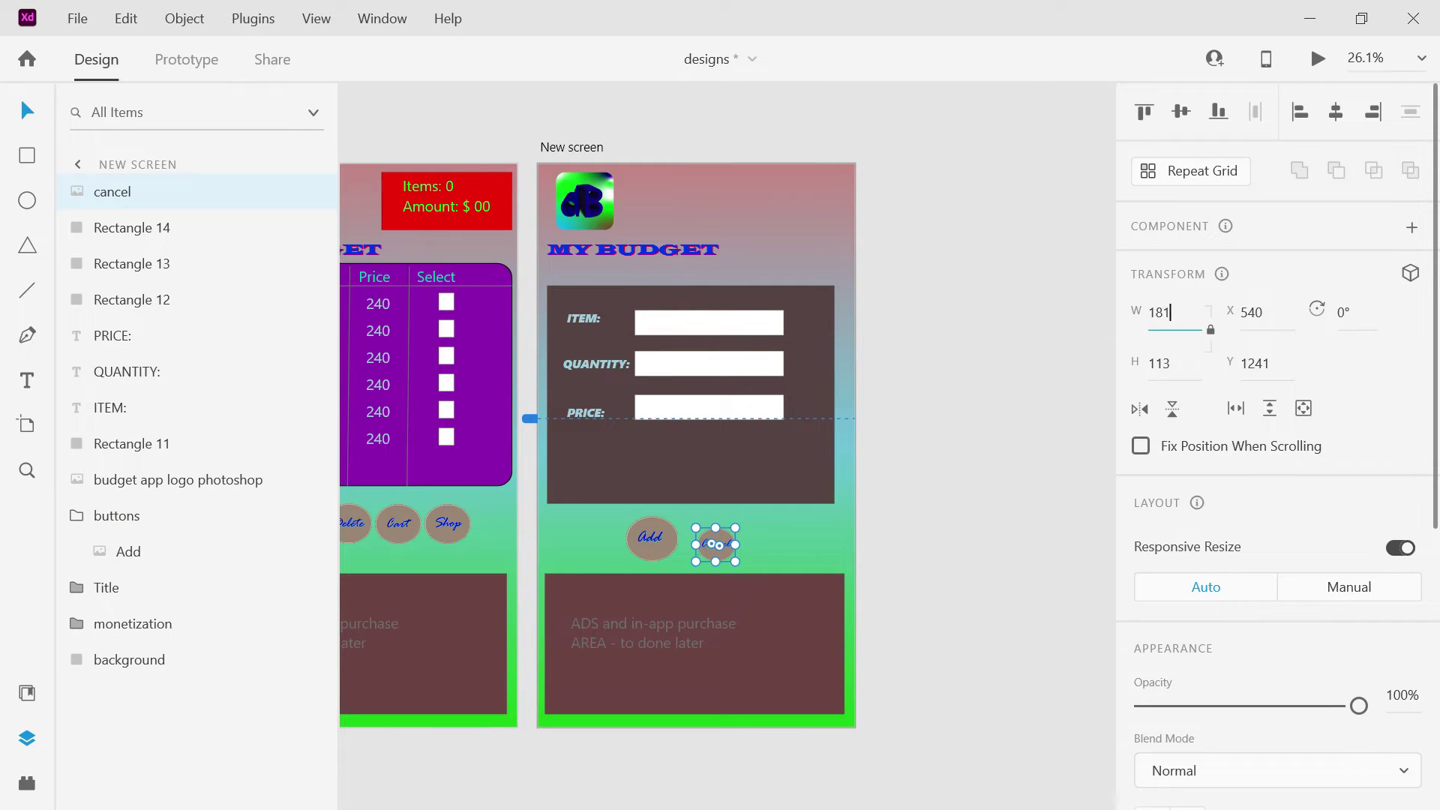
{"action": "key", "text": "Return"}
{"action": "left_click", "coordinate": [659, 555]}
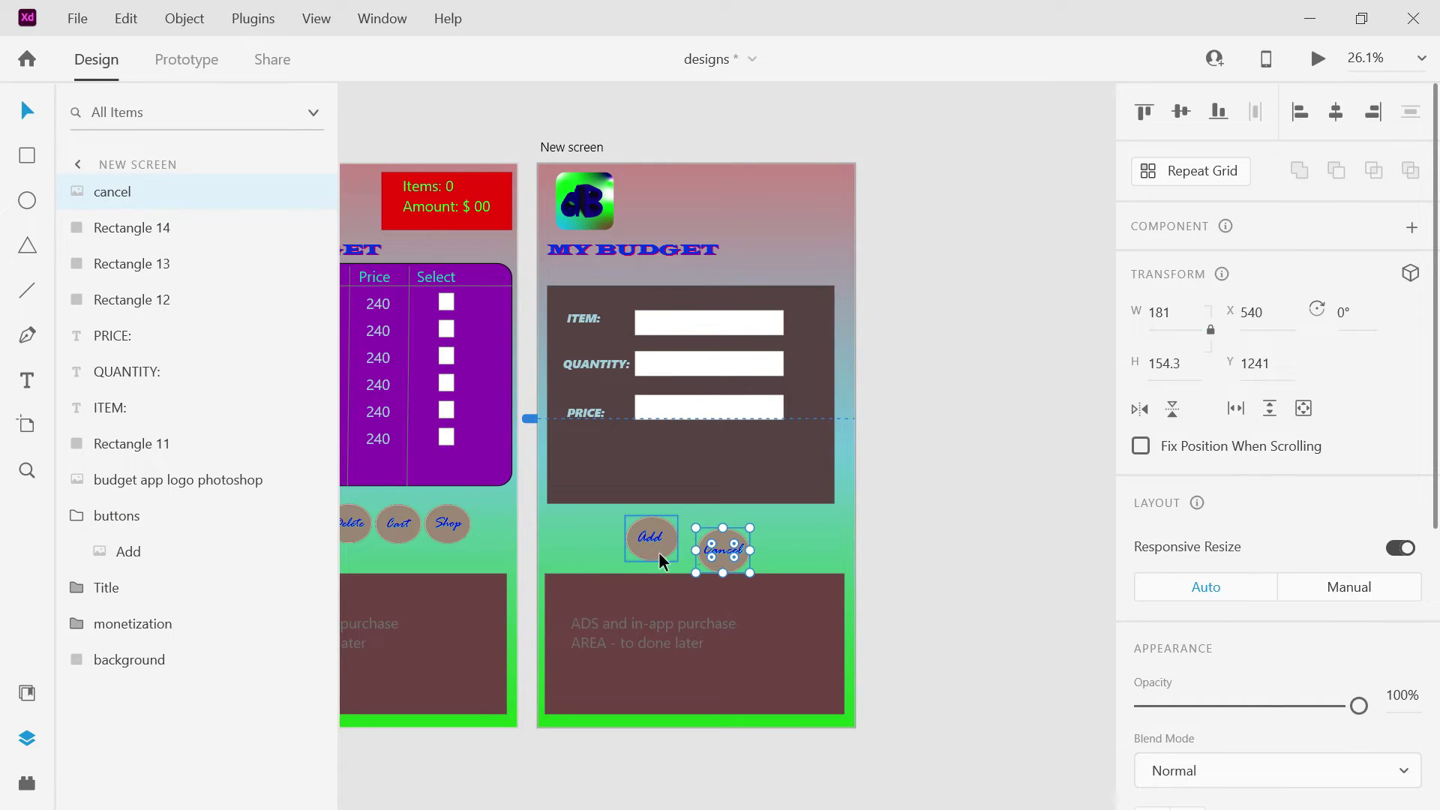
{"action": "left_click", "coordinate": [721, 551]}
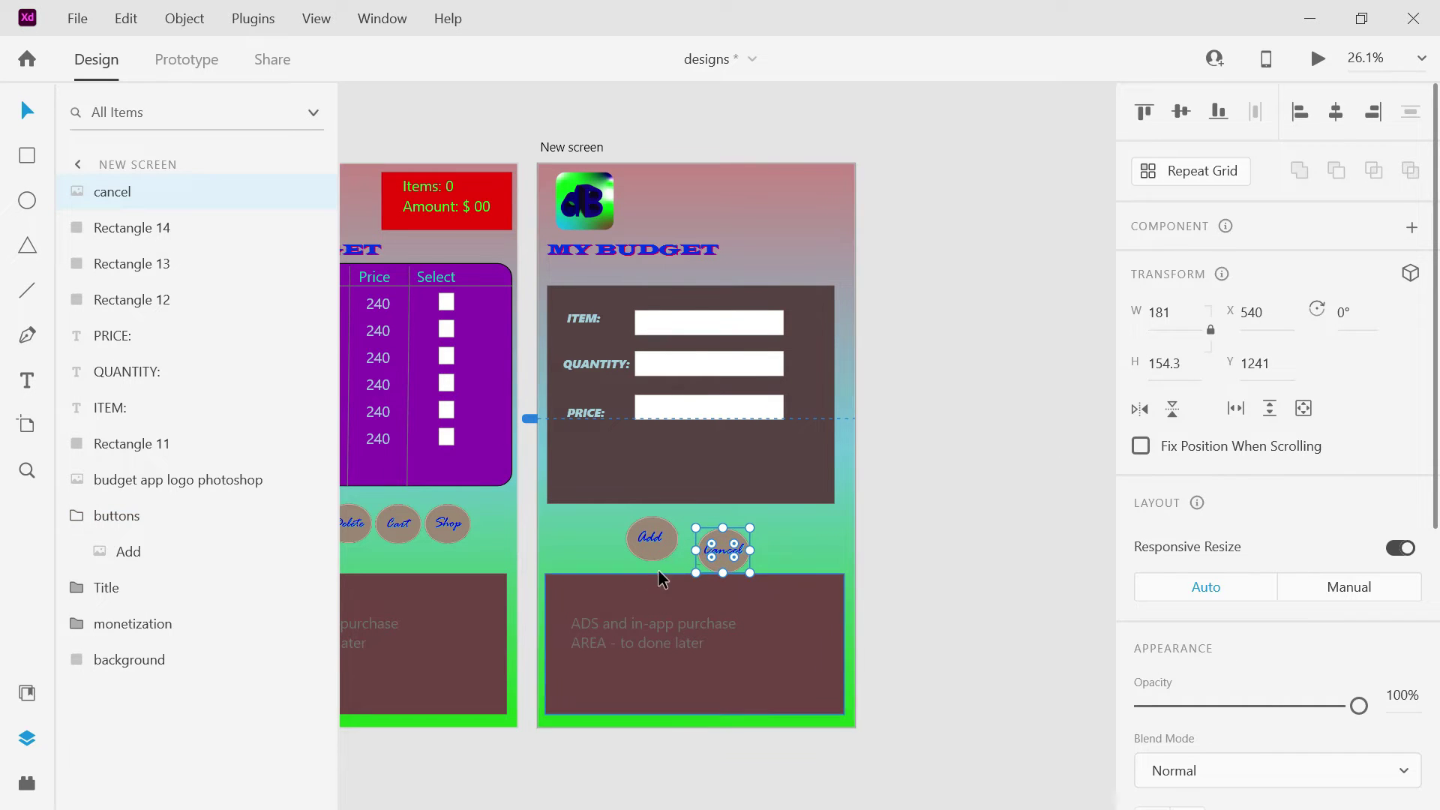
{"action": "left_click_drag", "start_coordinate": [723, 553], "coordinate": [717, 545]}
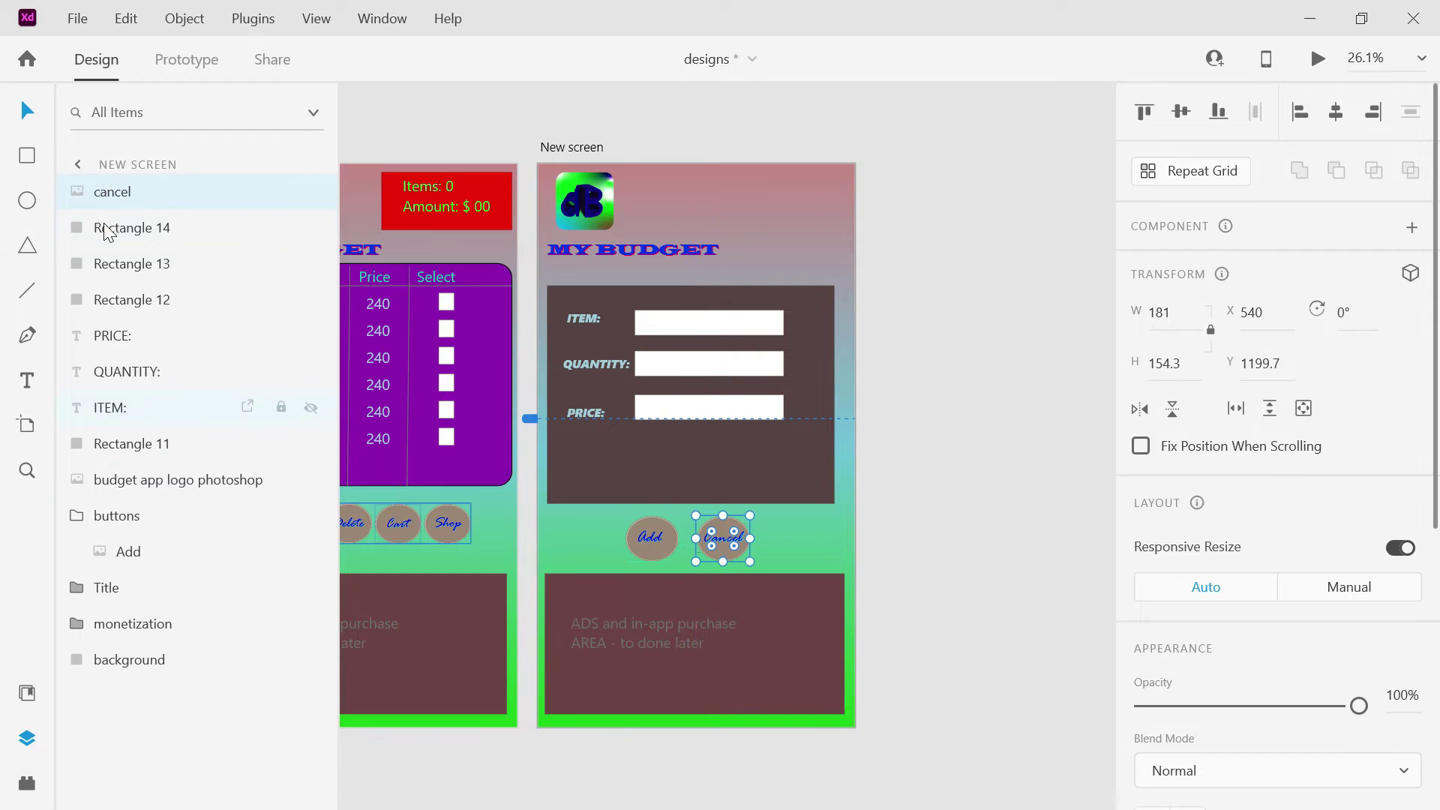
Move the cancel layer into the New screen's buttons group and clear the selection.
{"action": "left_click_drag", "start_coordinate": [108, 198], "coordinate": [123, 522]}
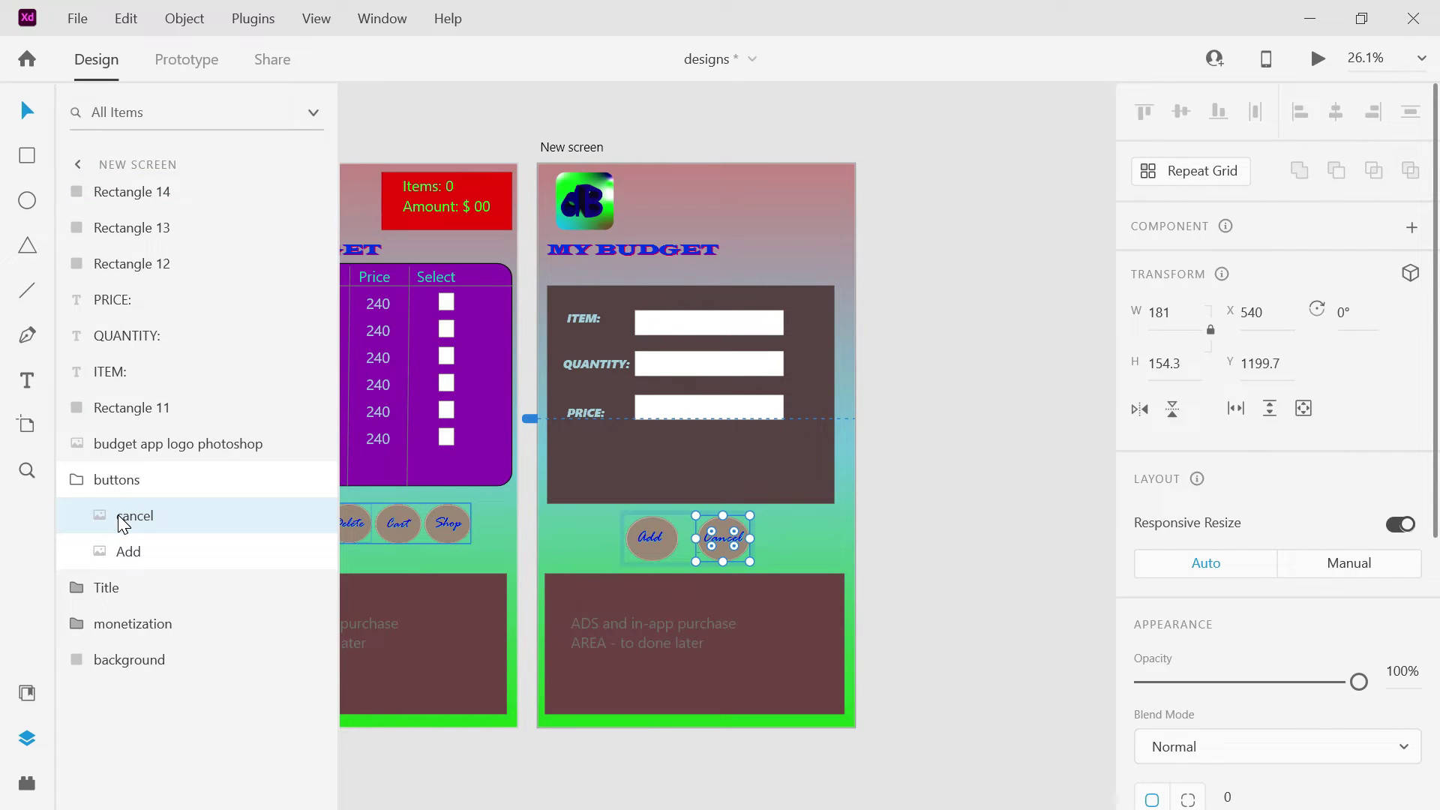
{"action": "left_click", "coordinate": [965, 507]}
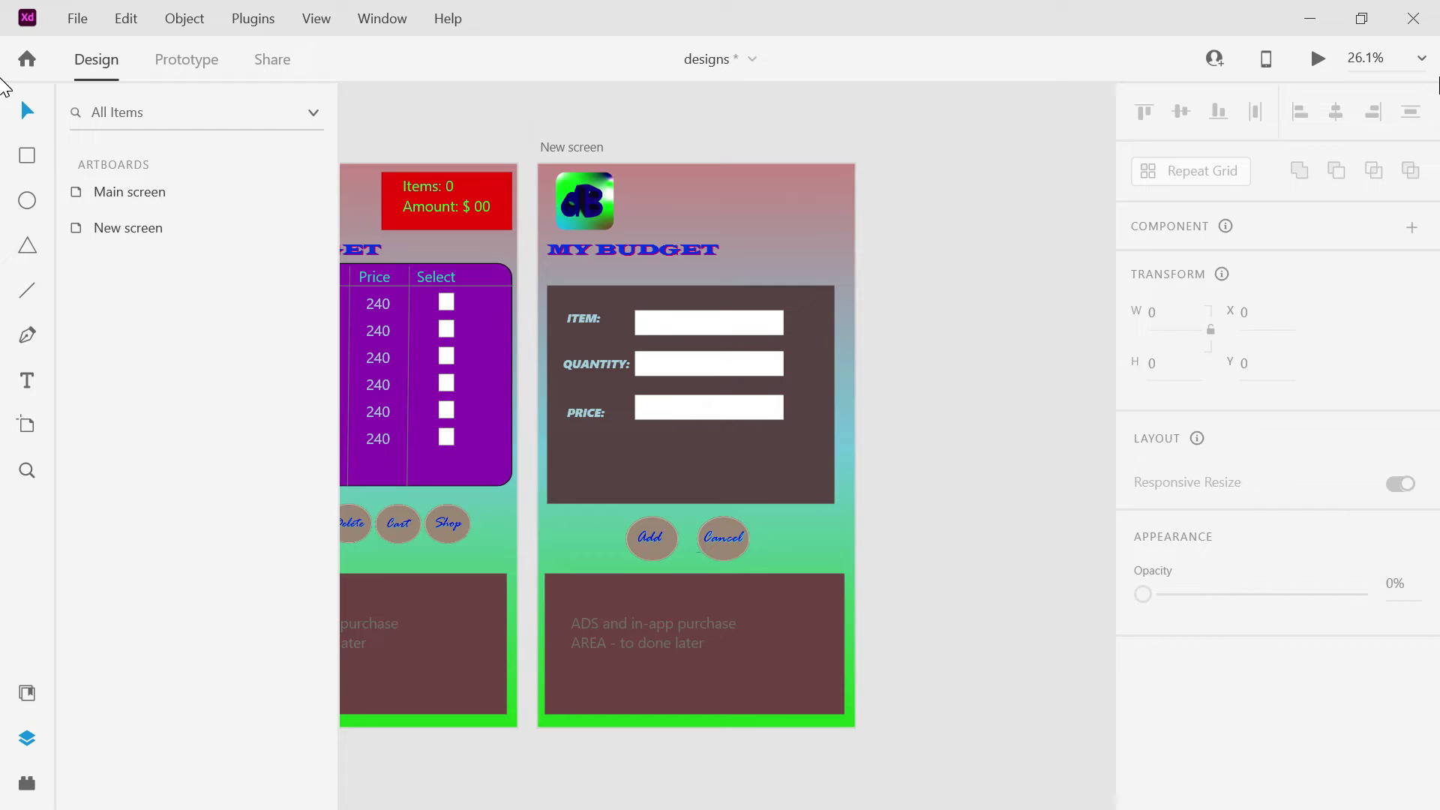
{"action": "left_click_drag", "start_coordinate": [993, 122], "coordinate": [423, 297]}
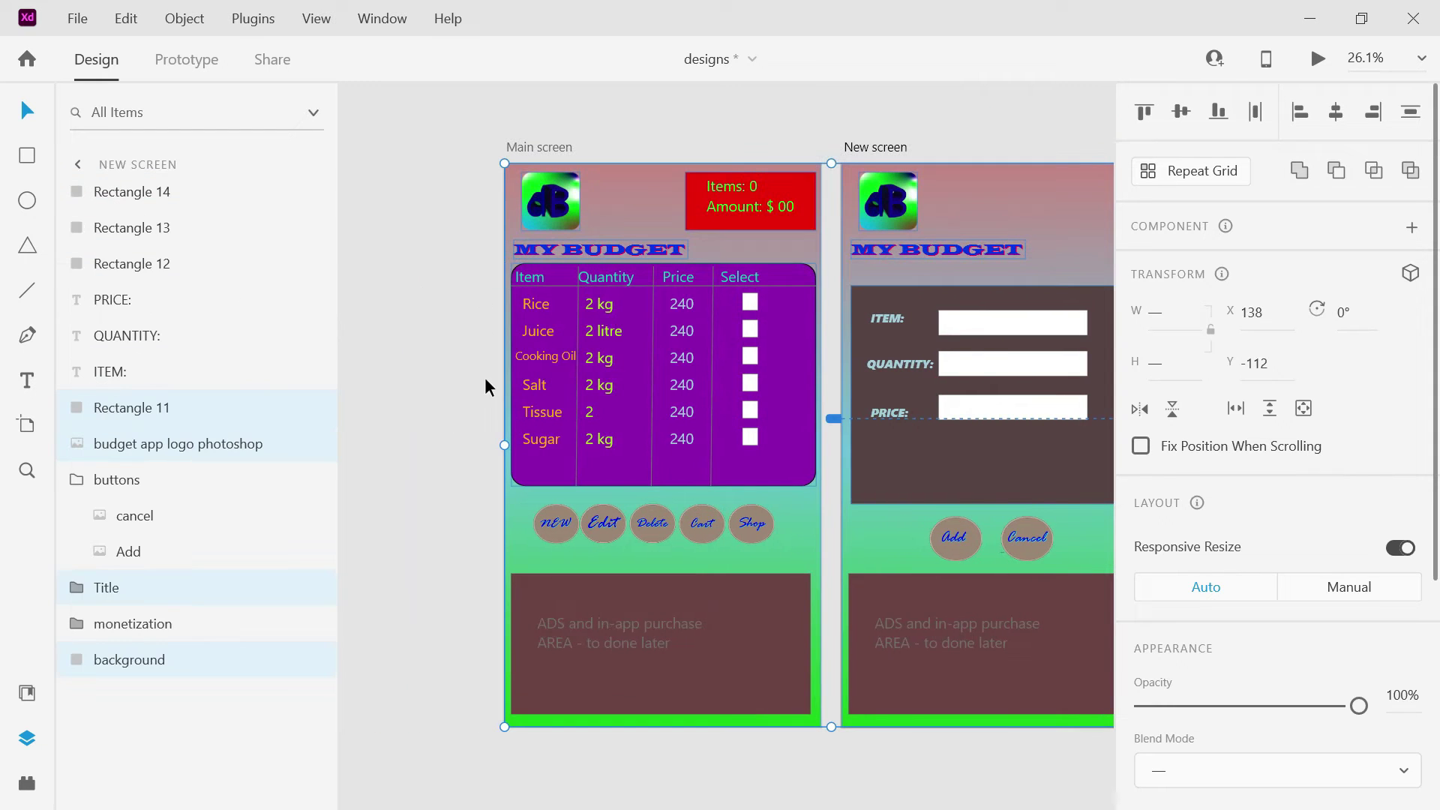
{"action": "left_click", "coordinate": [455, 385]}
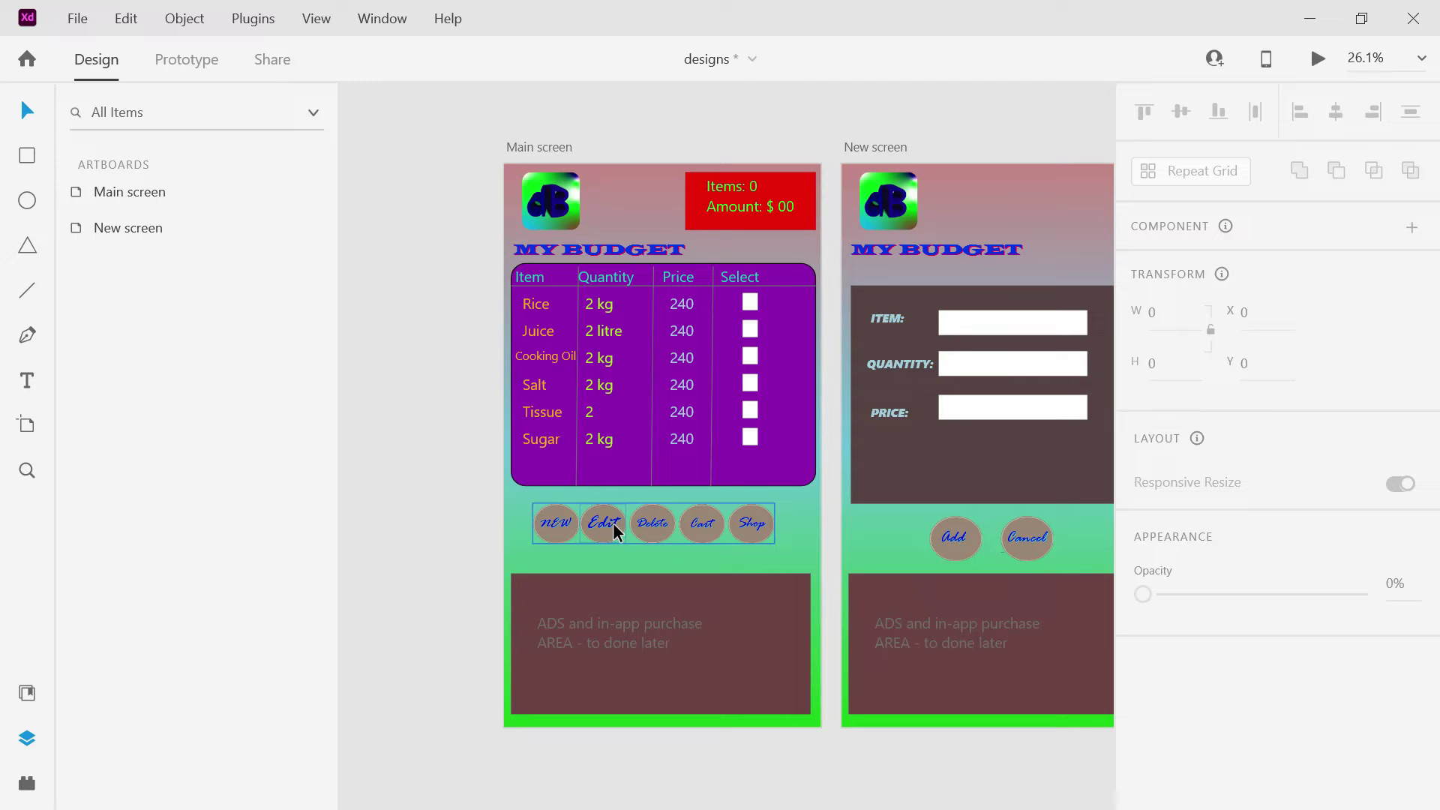
Switch to Prototype mode and link the NEW button on the Main screen to the New screen artboard.
{"action": "left_click", "coordinate": [168, 66]}
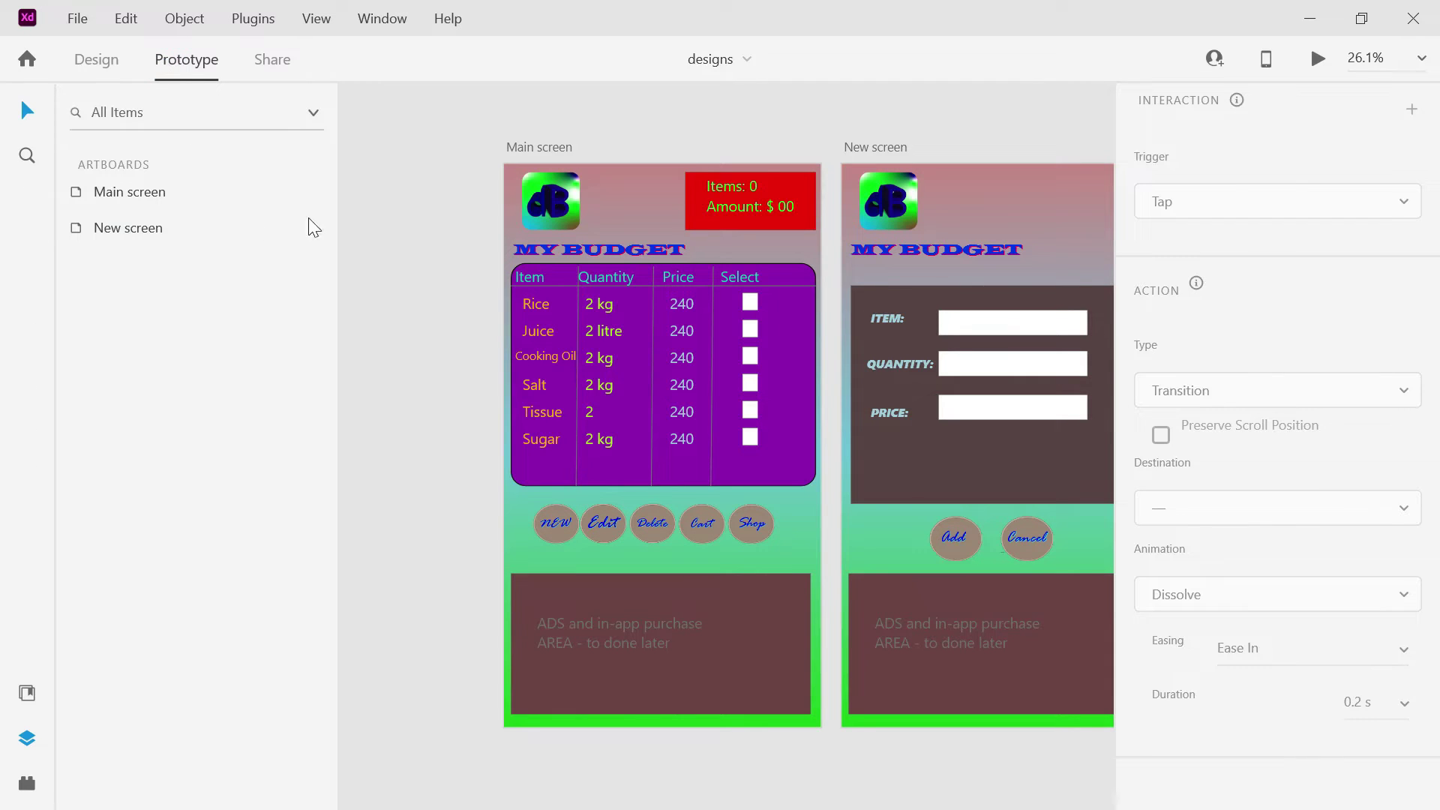
{"action": "left_click", "coordinate": [558, 529]}
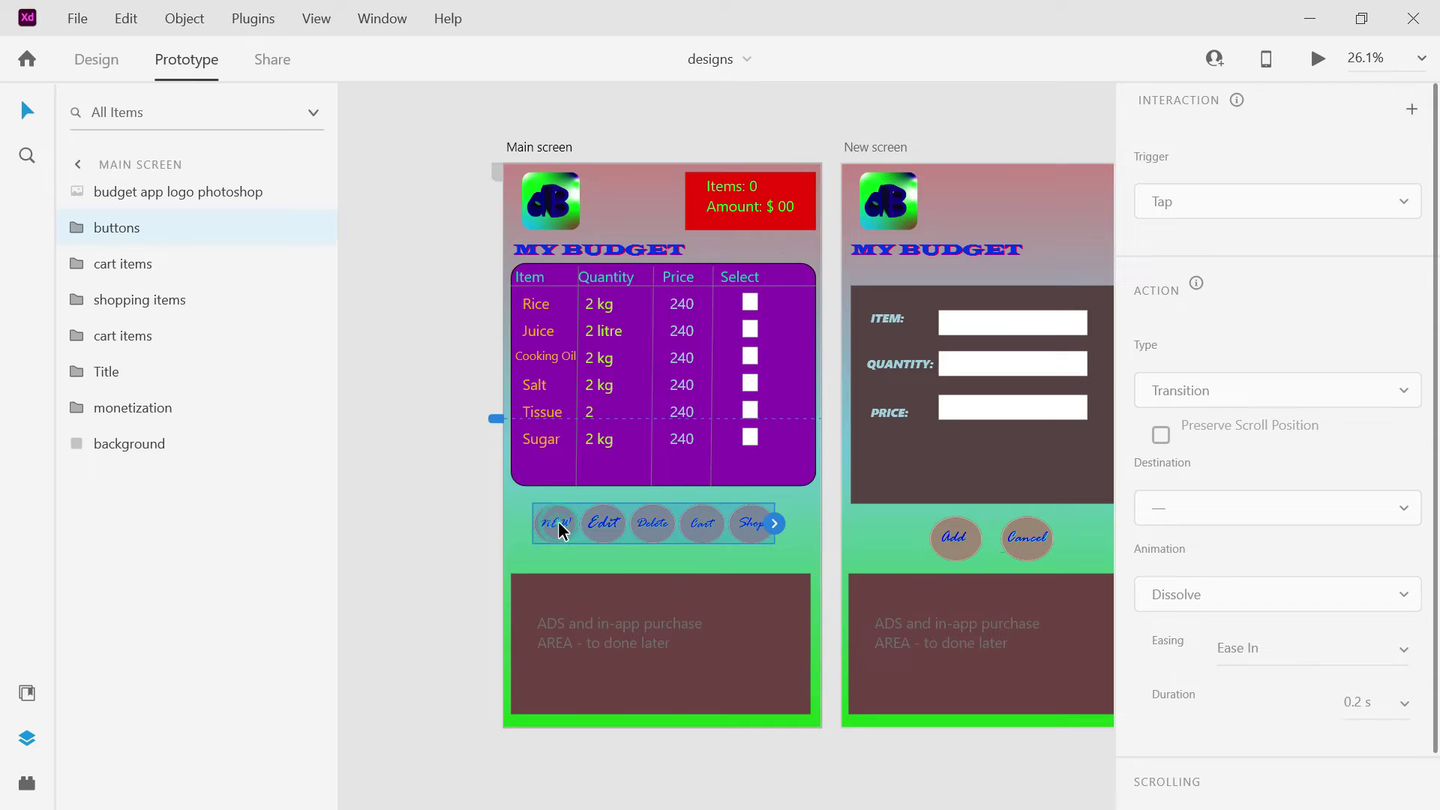
{"action": "double_click", "coordinate": [559, 529]}
{"action": "left_click_drag", "start_coordinate": [580, 524], "coordinate": [870, 537]}
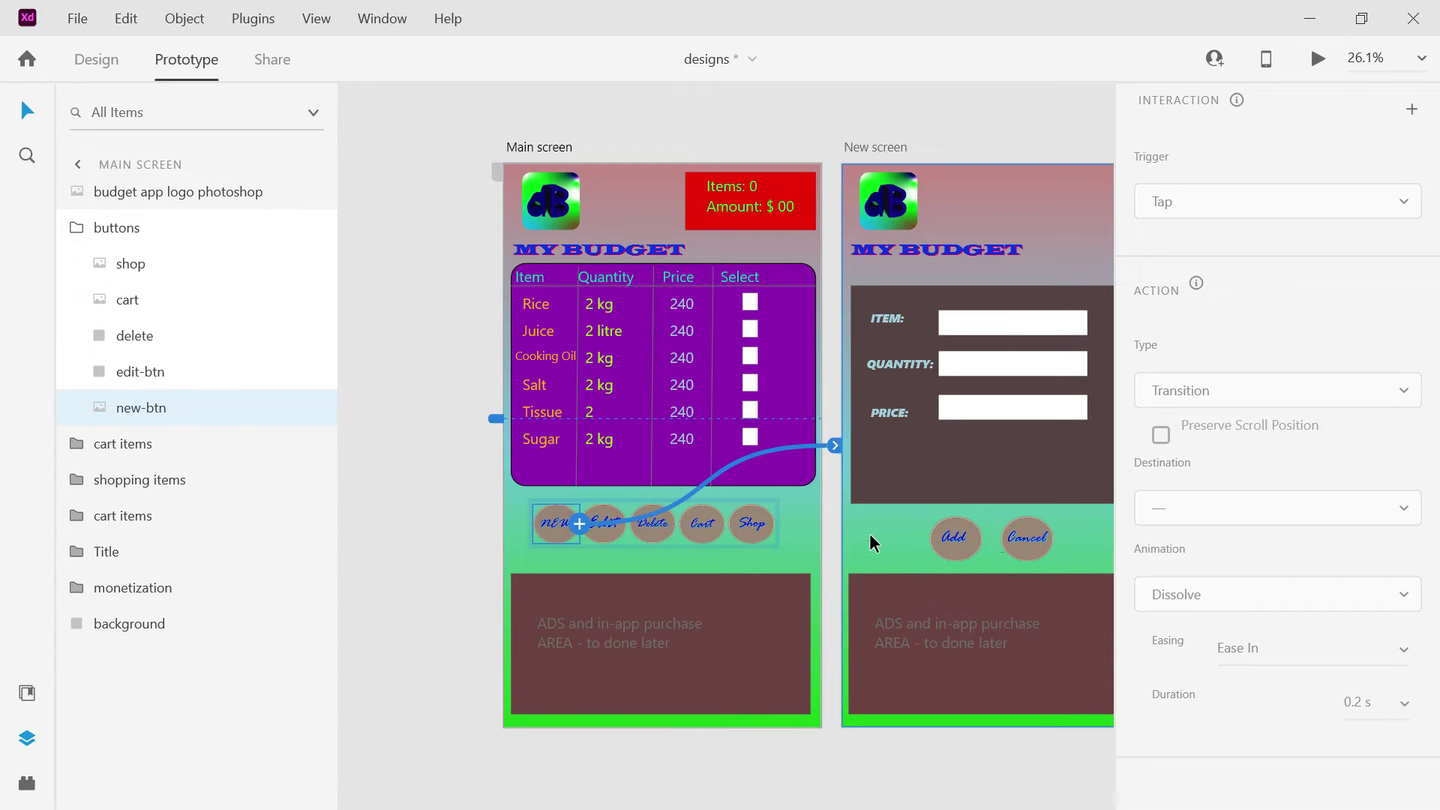
Link the Cancel button on the New screen back to the Main screen artboard.
{"action": "left_click", "coordinate": [1037, 543]}
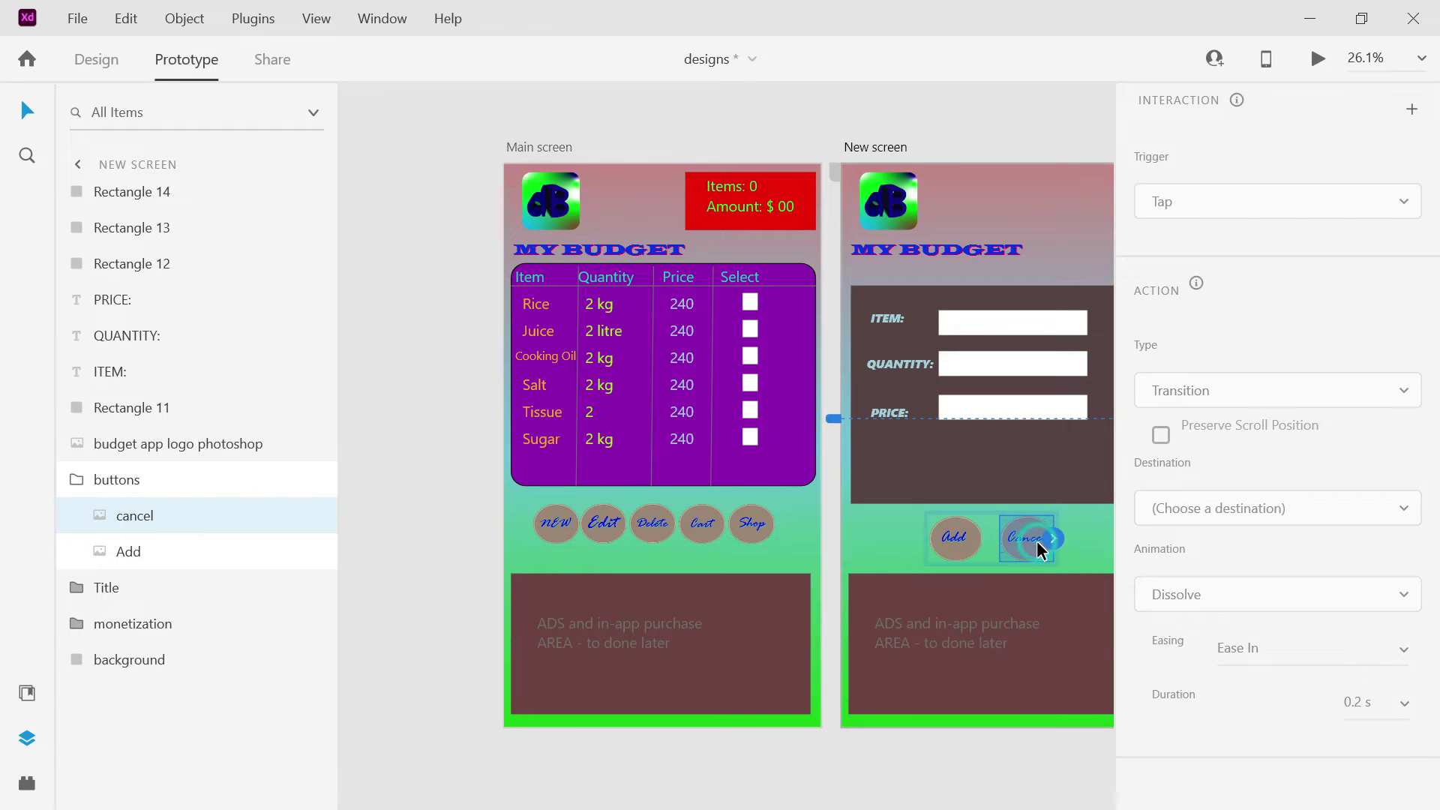
{"action": "left_click_drag", "start_coordinate": [1054, 539], "coordinate": [775, 564]}
{"action": "left_click", "coordinate": [837, 554]}
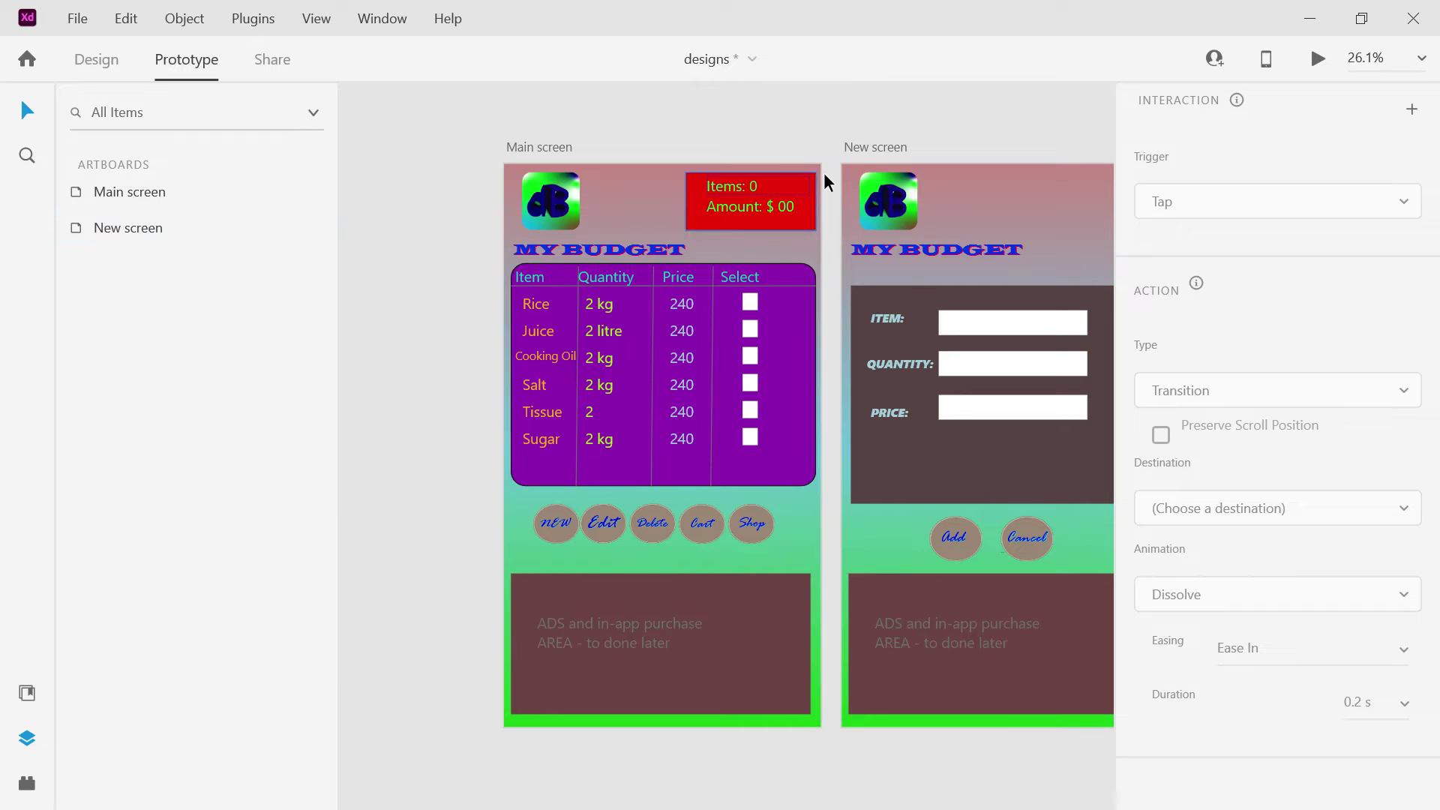
{"action": "left_click", "coordinate": [113, 231]}
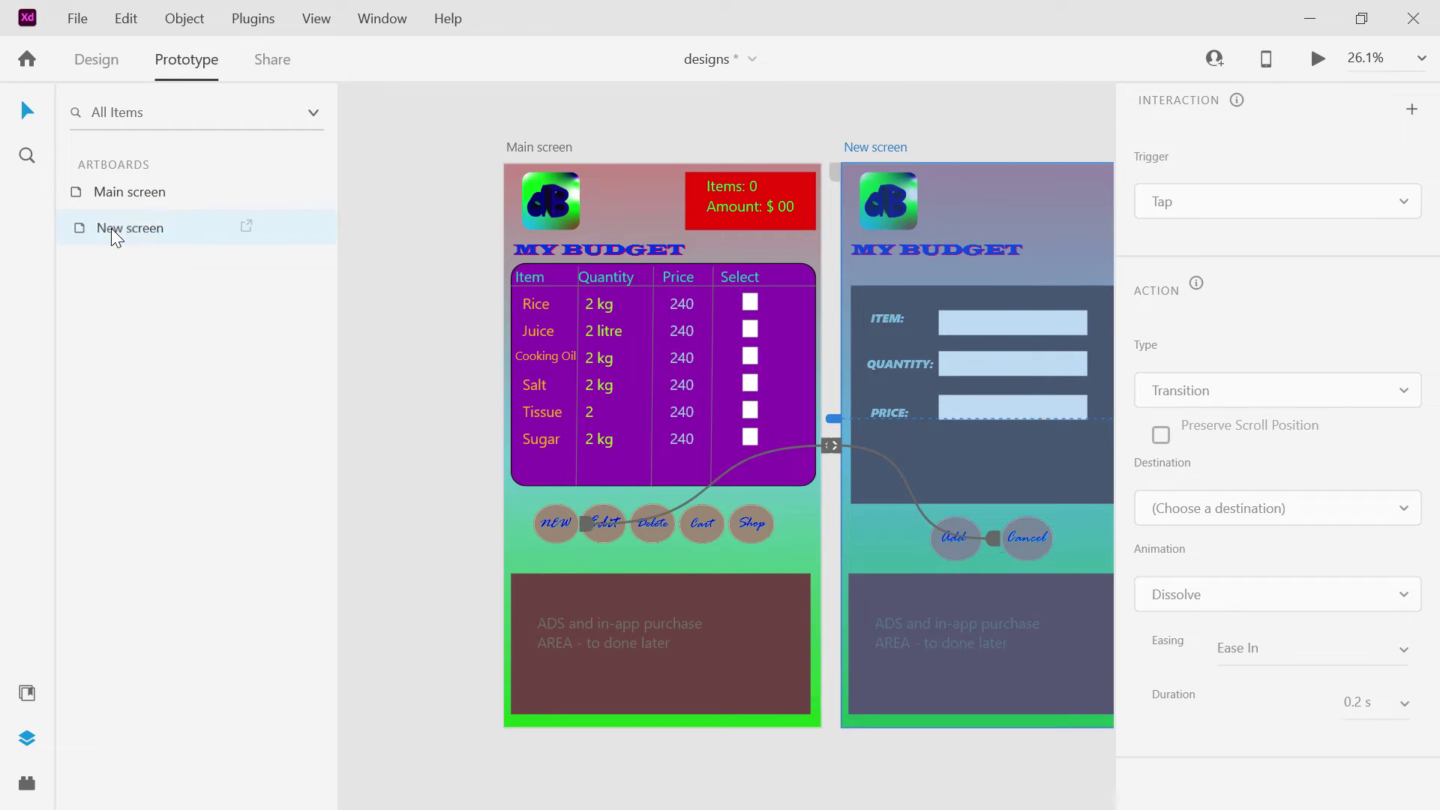
{"action": "right_click", "coordinate": [113, 231]}
{"action": "left_click", "coordinate": [177, 394]}
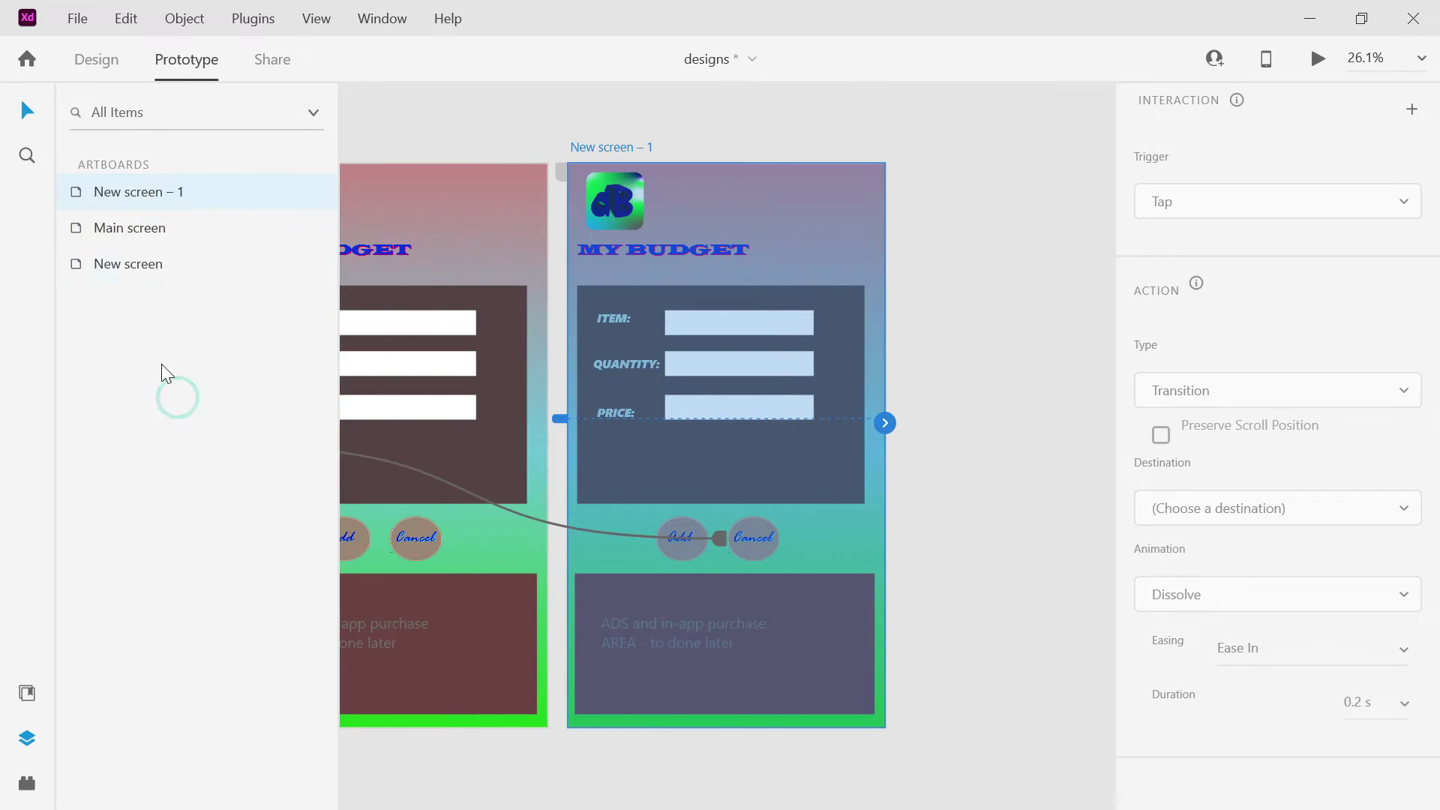
{"action": "left_click_drag", "start_coordinate": [132, 193], "coordinate": [141, 290]}
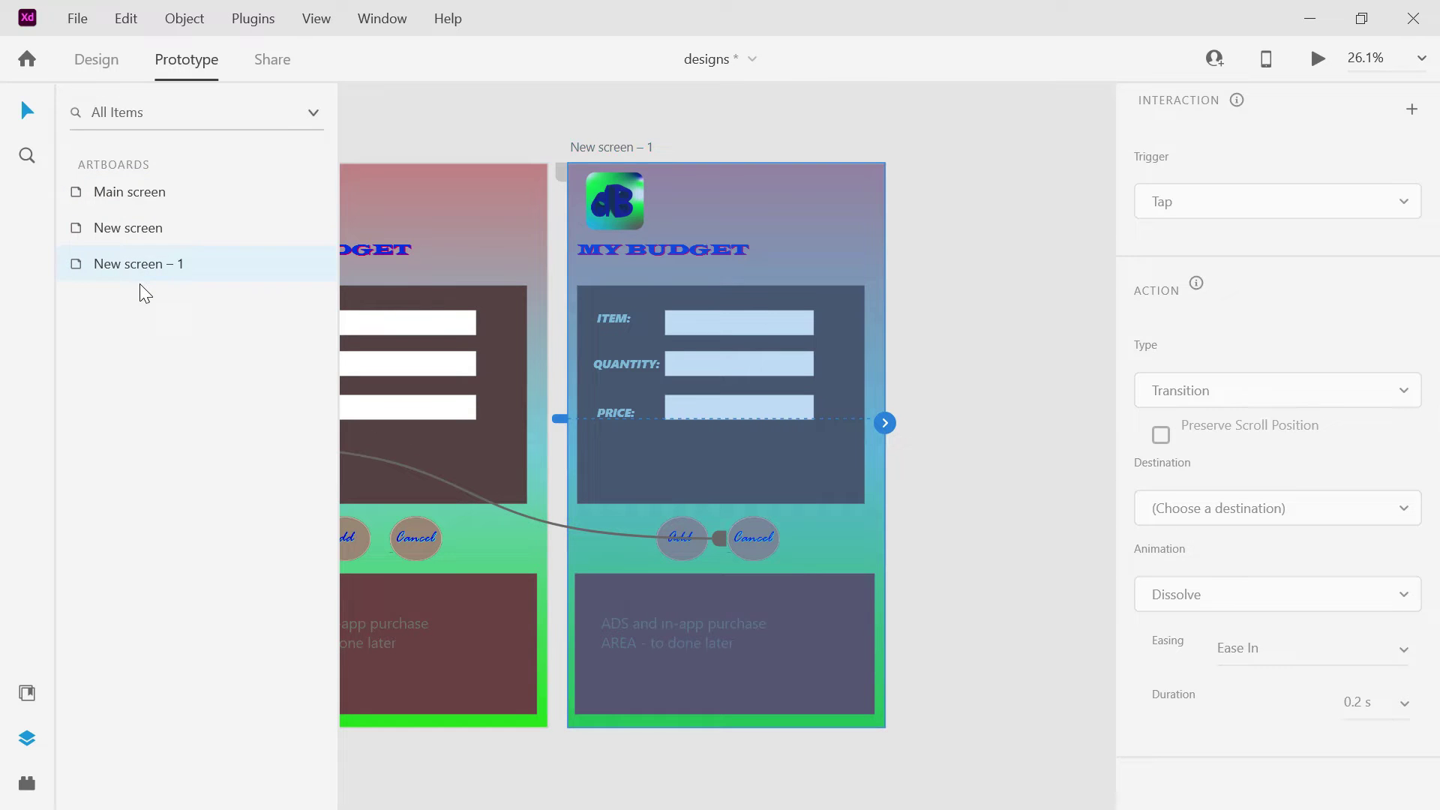
{"action": "double_click", "coordinate": [140, 267]}
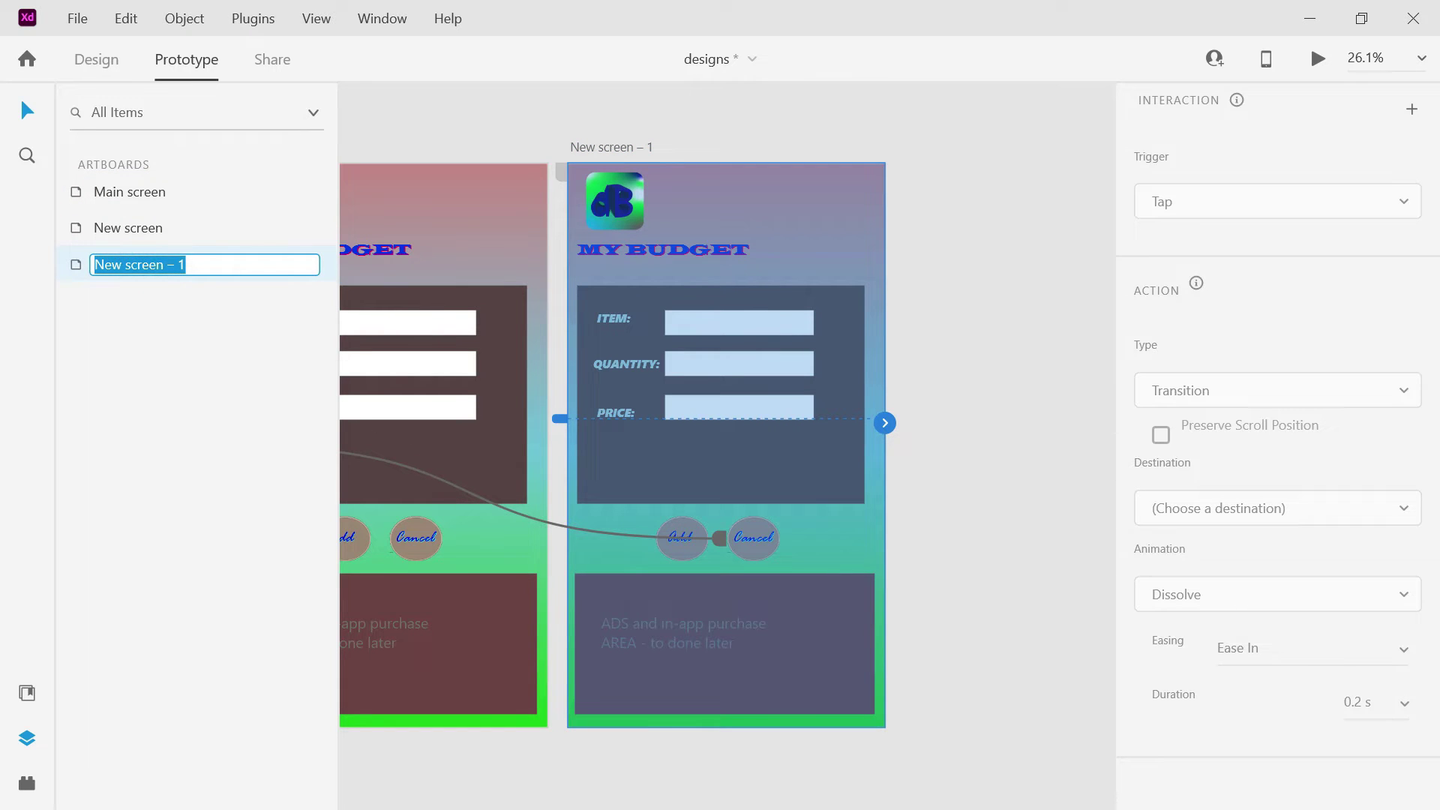
{"action": "type", "text": "edit scree"}
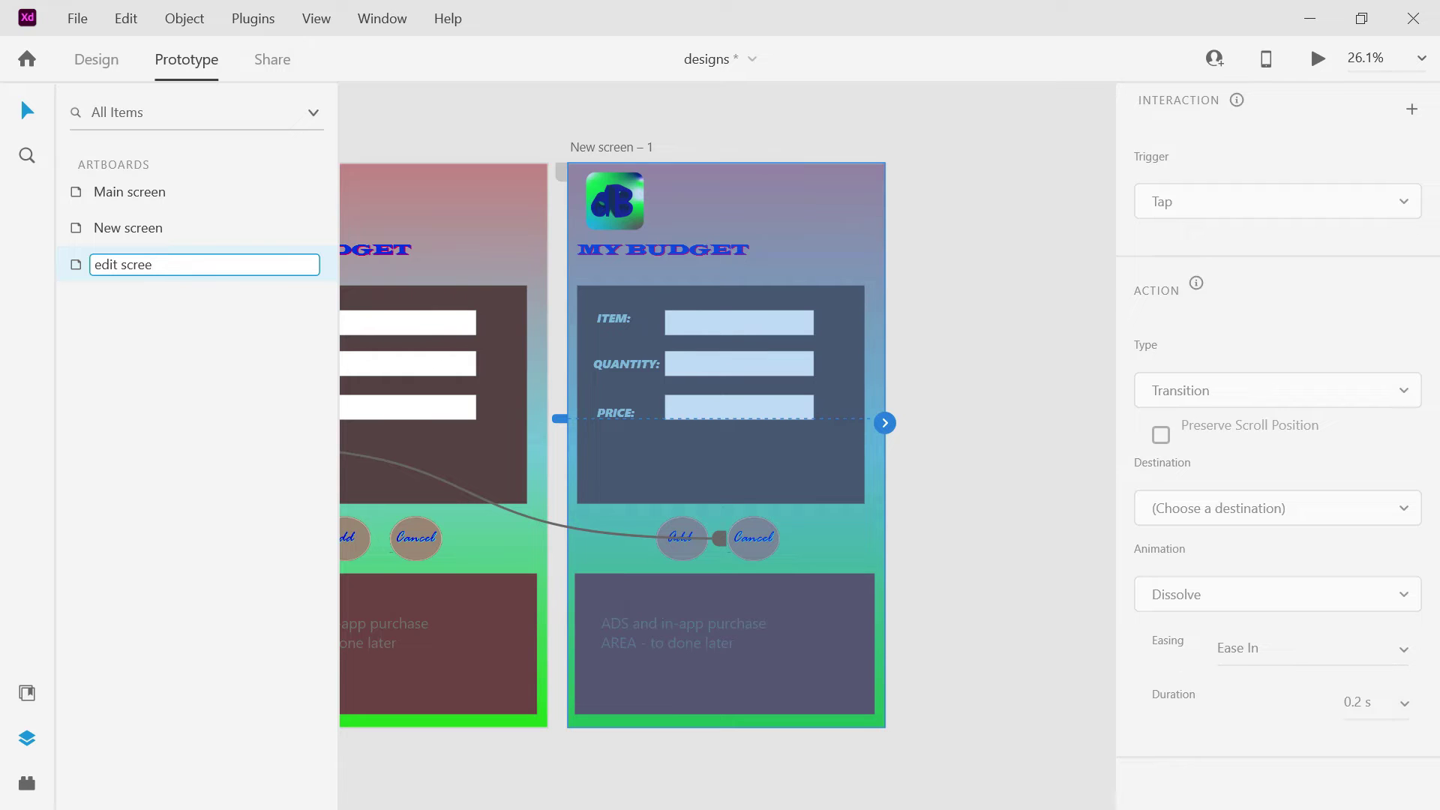
{"action": "type", "text": "n"}
{"action": "left_click", "coordinate": [129, 312]}
{"action": "left_click", "coordinate": [121, 276]}
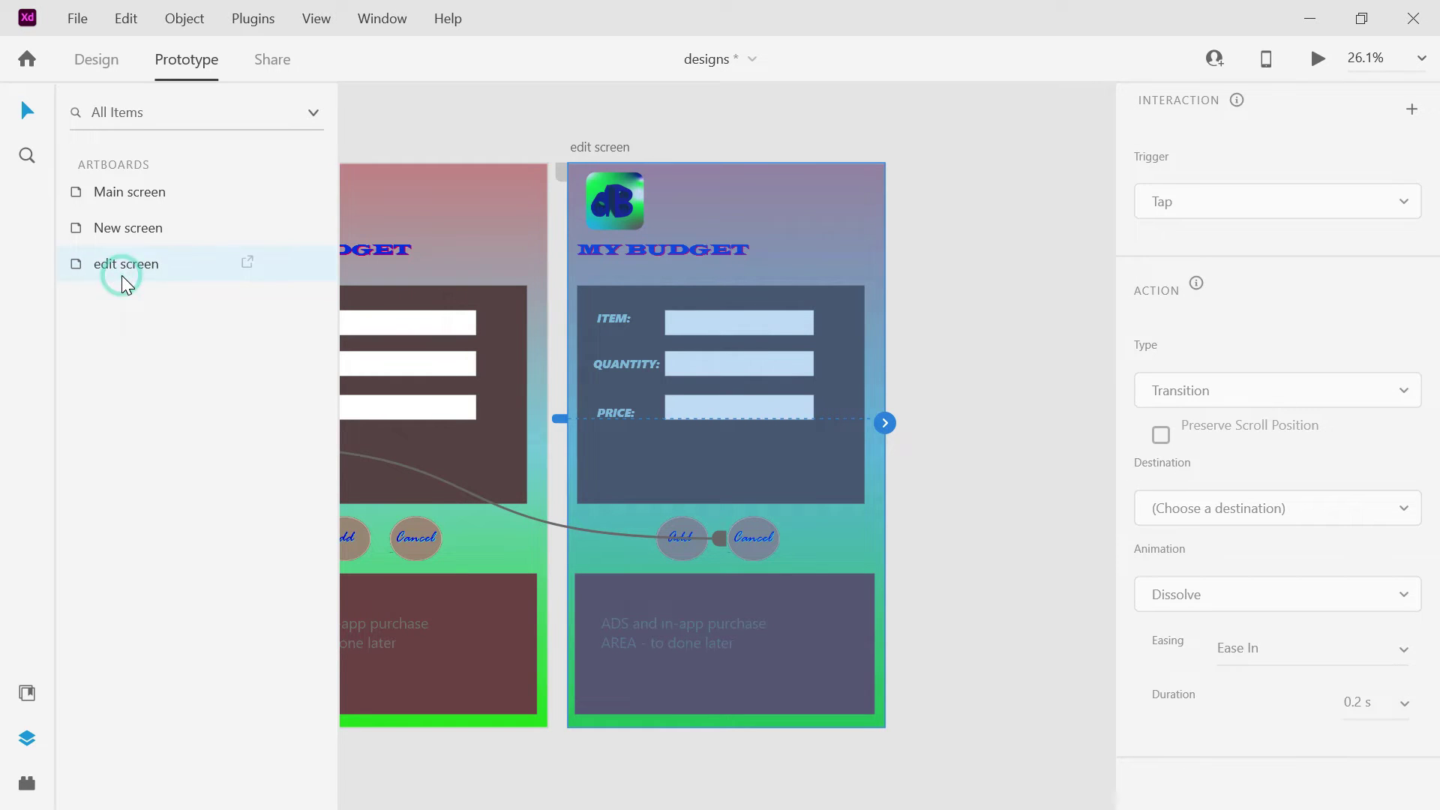
{"action": "key", "text": "Delete"}
Replace the edit screen artboard with a duplicate of the Main screen artboard.
{"action": "left_click", "coordinate": [128, 204]}
{"action": "key", "text": "ctrl+d"}
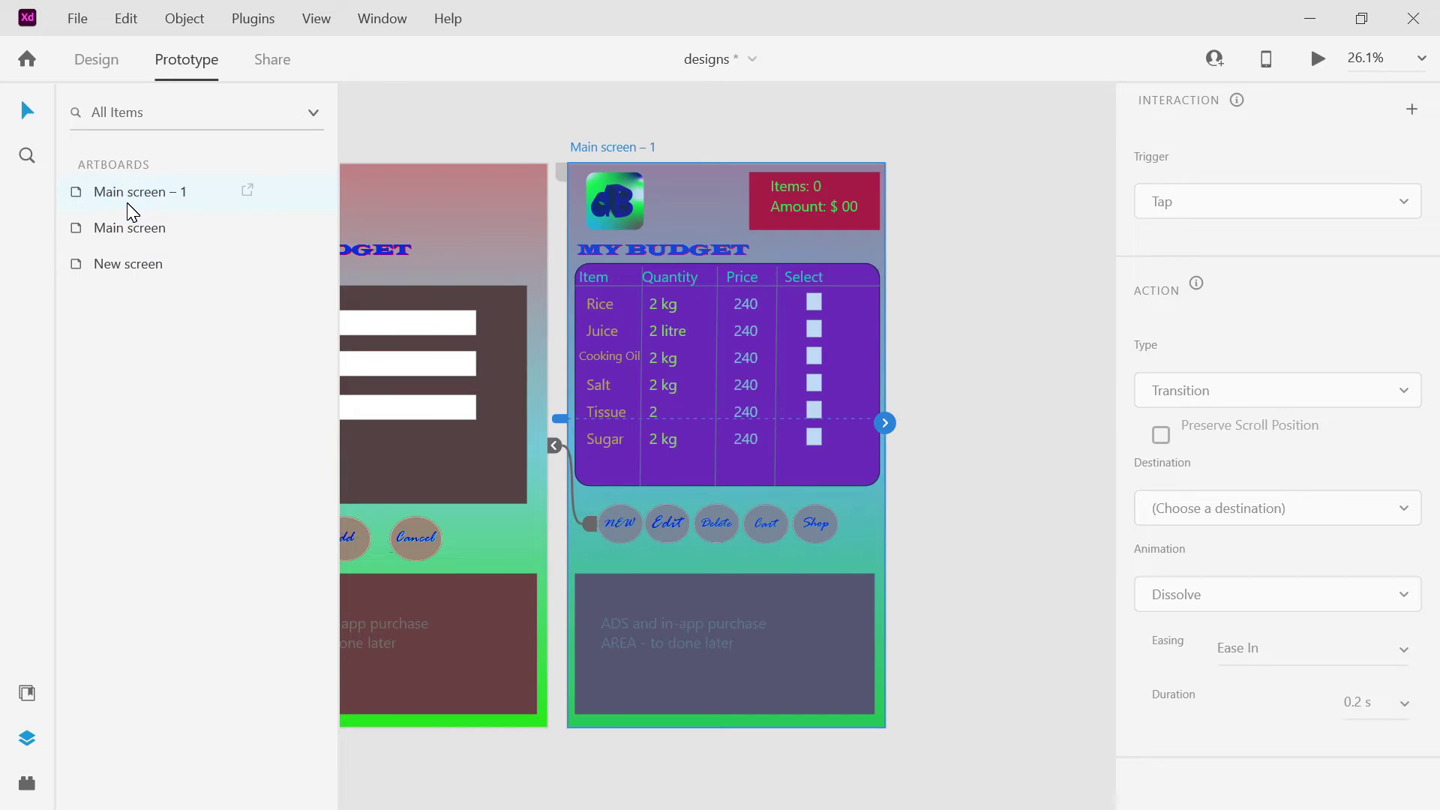
{"action": "double_click", "coordinate": [128, 201]}
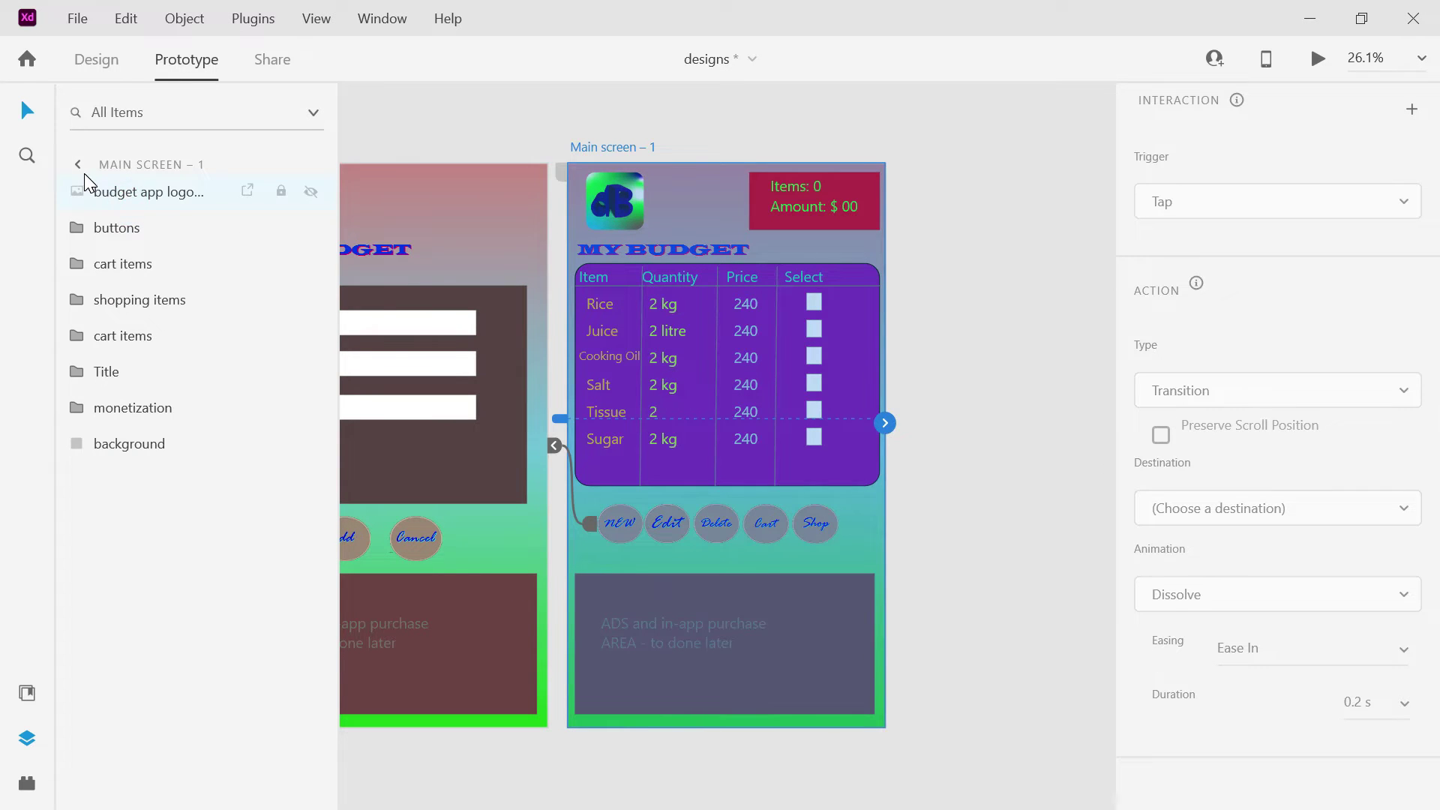
{"action": "left_click", "coordinate": [79, 164]}
Rename the duplicated Main screen artboard as Edit screen and move it below New screen in the artboard order.
{"action": "double_click", "coordinate": [124, 193]}
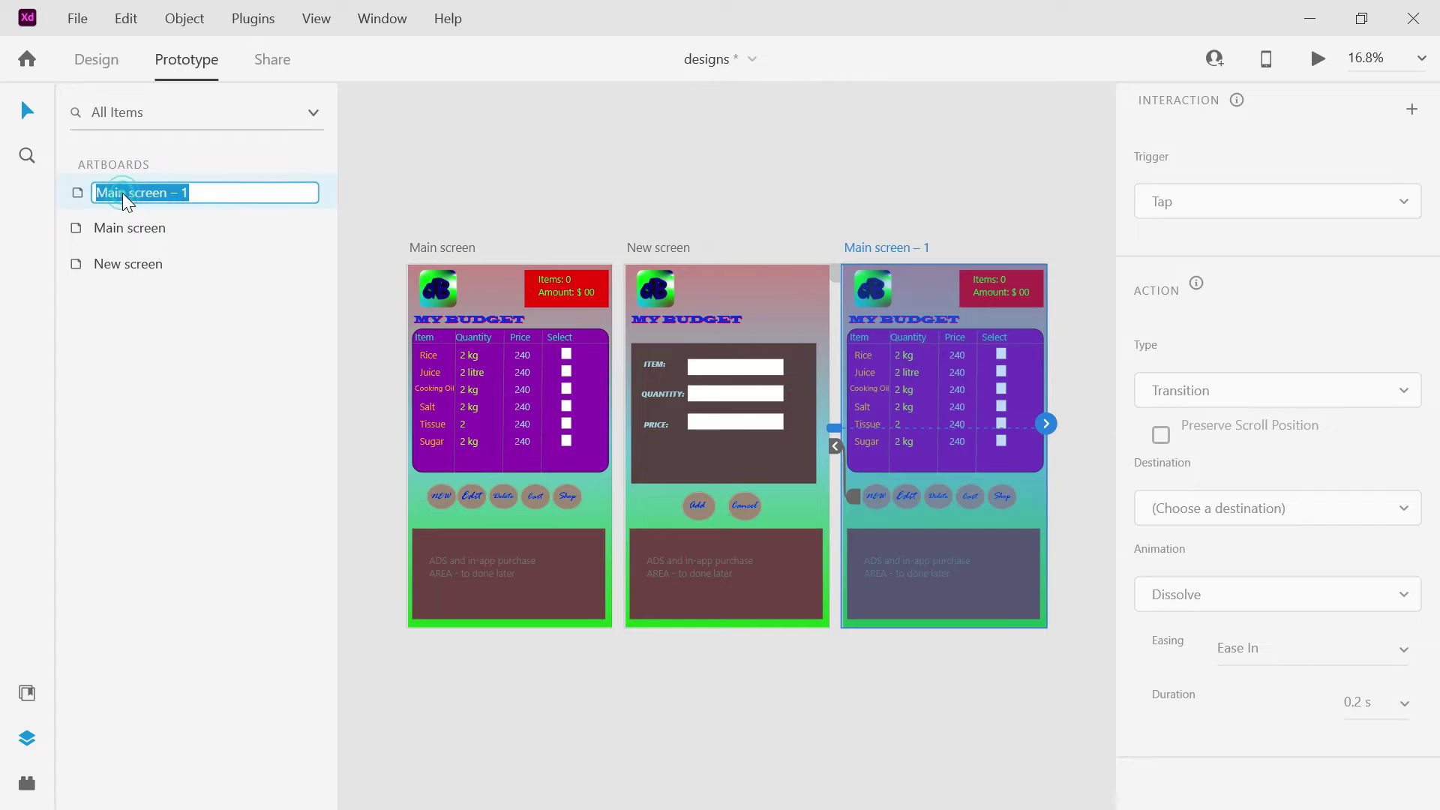
{"action": "type", "text": "Edit screen"}
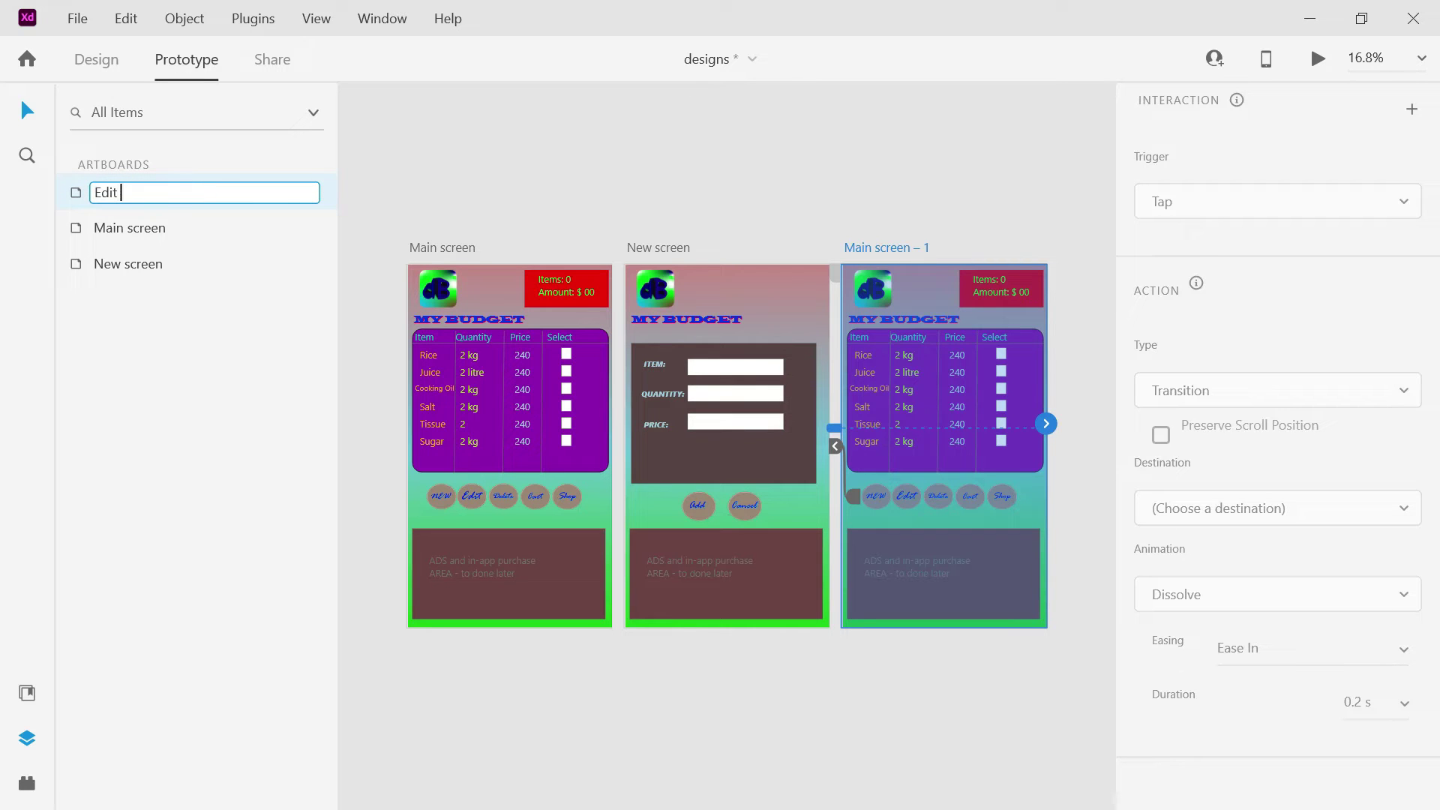
{"action": "key", "text": "Return"}
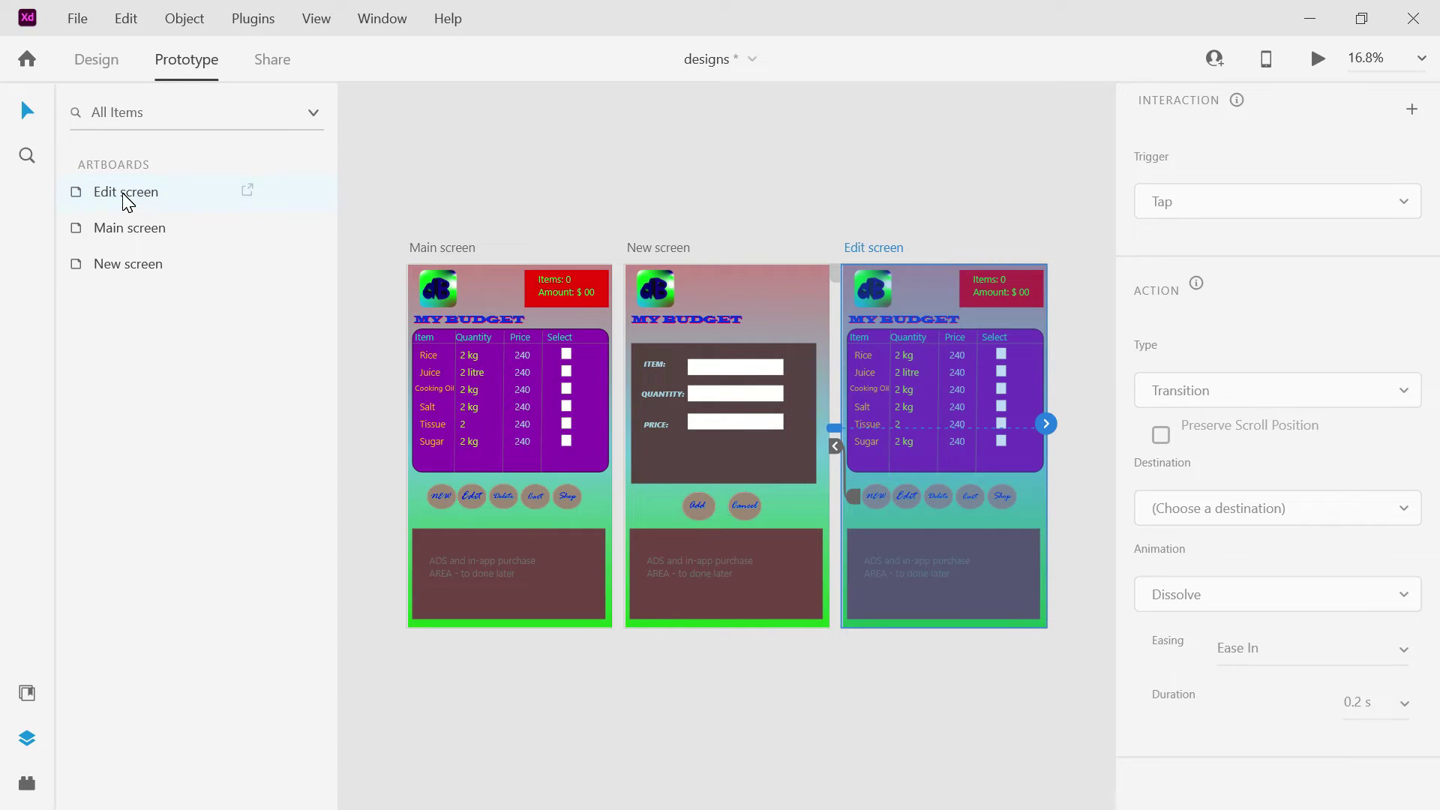
{"action": "left_click_drag", "start_coordinate": [114, 204], "coordinate": [118, 310]}
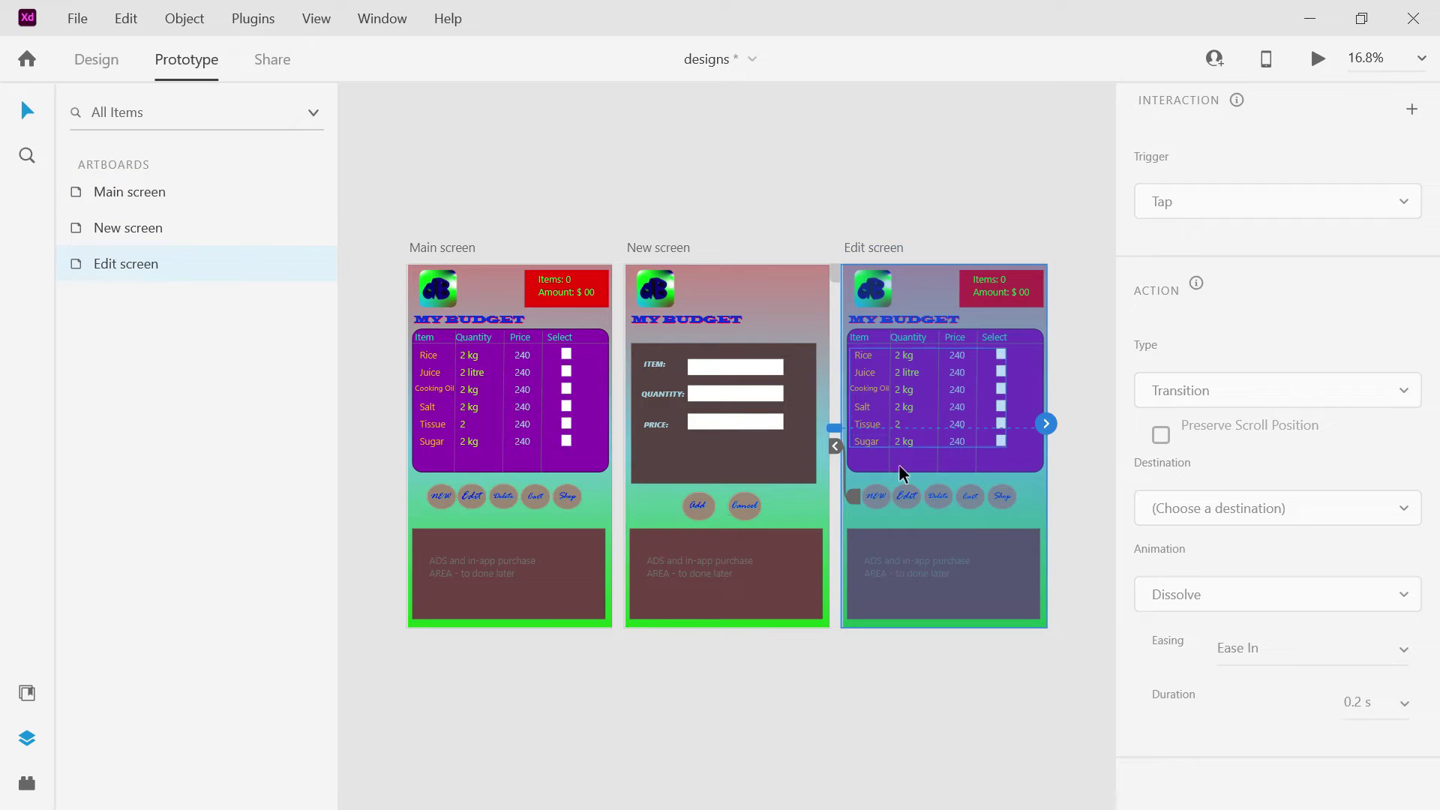
Examine the Edit screen artboard at 33% zoom, checking its header, shopping table, buttons and ads area.
{"action": "left_click", "coordinate": [1077, 549]}
{"action": "left_click", "coordinate": [1000, 498]}
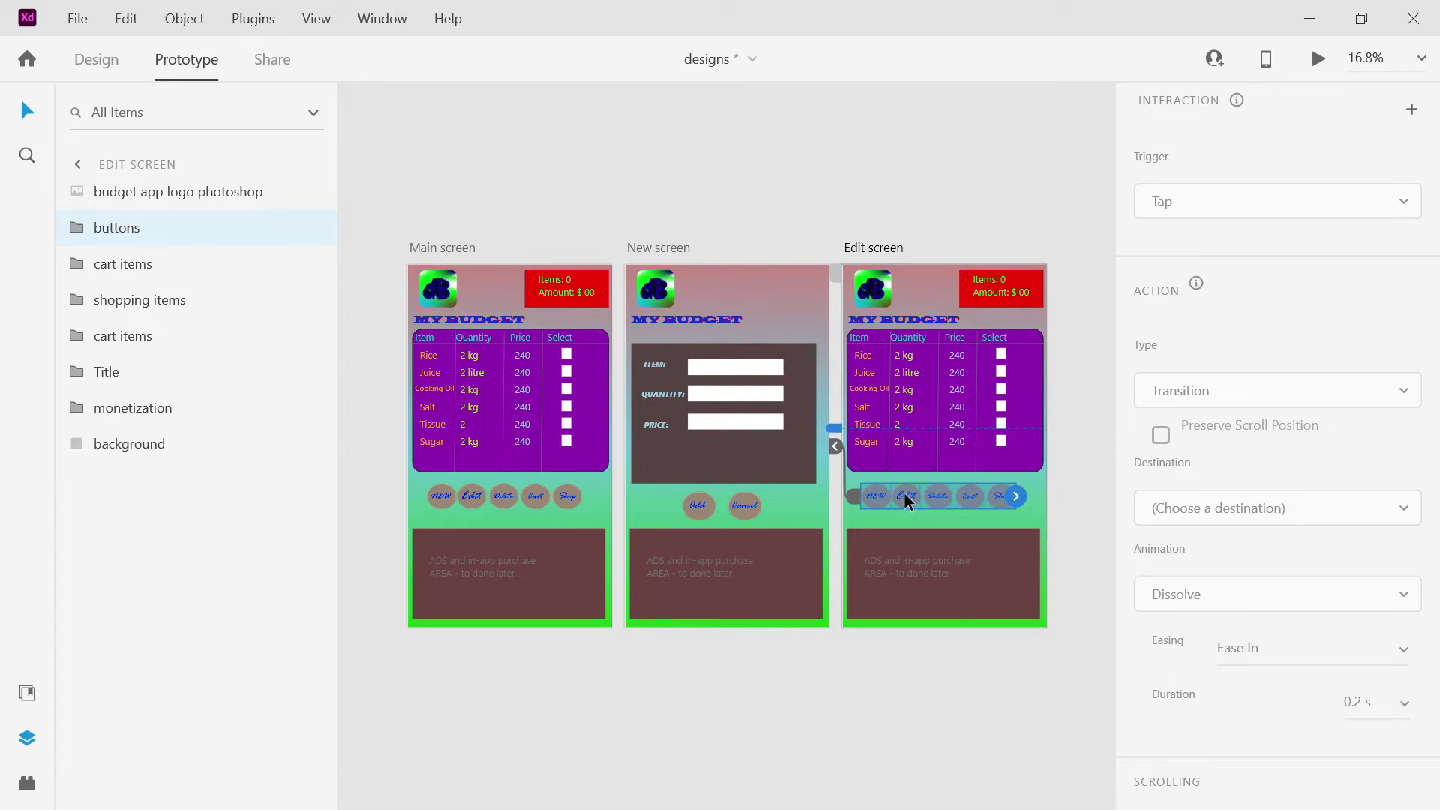
{"action": "left_click_drag", "start_coordinate": [873, 159], "coordinate": [974, 491]}
{"action": "left_click", "coordinate": [915, 521]}
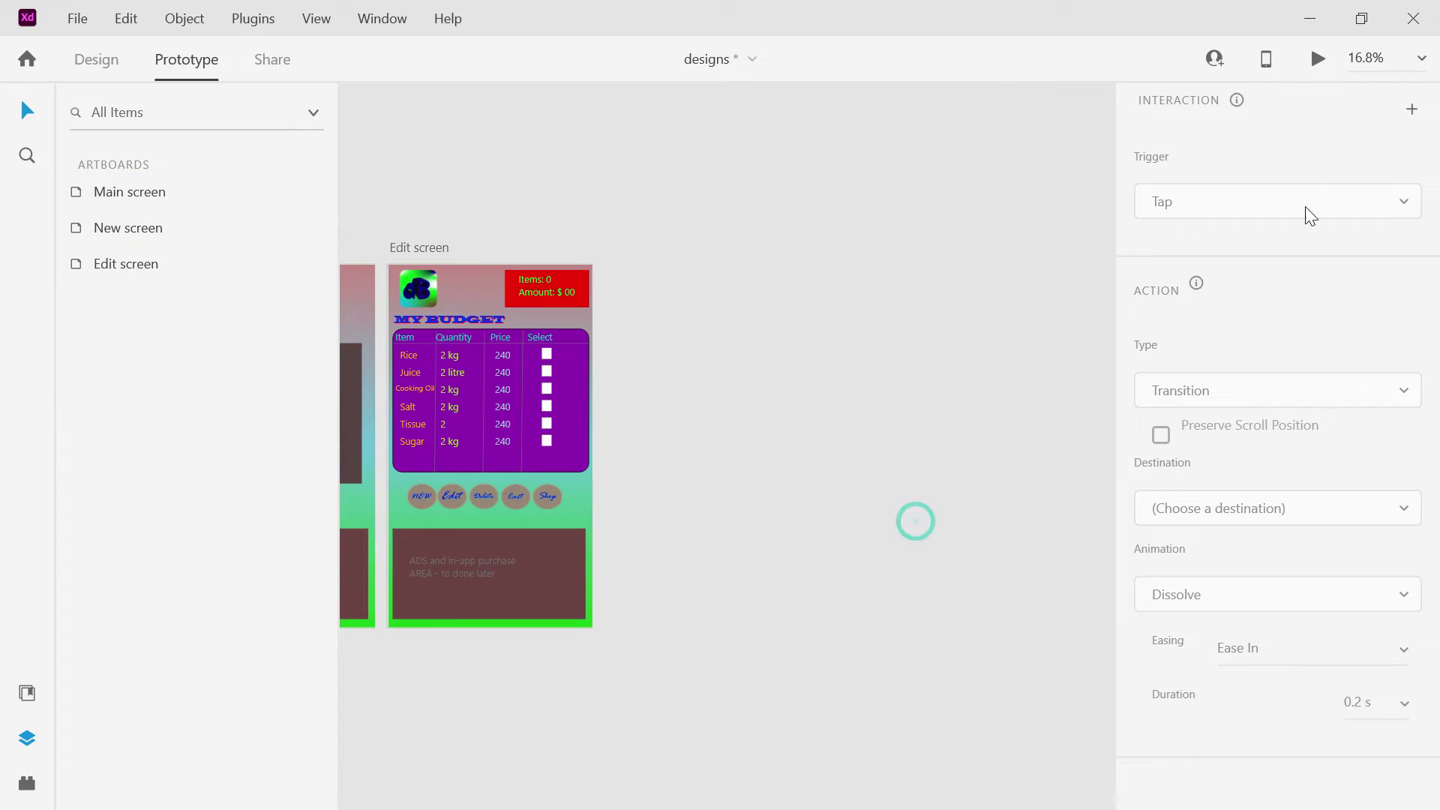
{"action": "left_click", "coordinate": [1419, 58]}
{"action": "left_click", "coordinate": [1351, 123]}
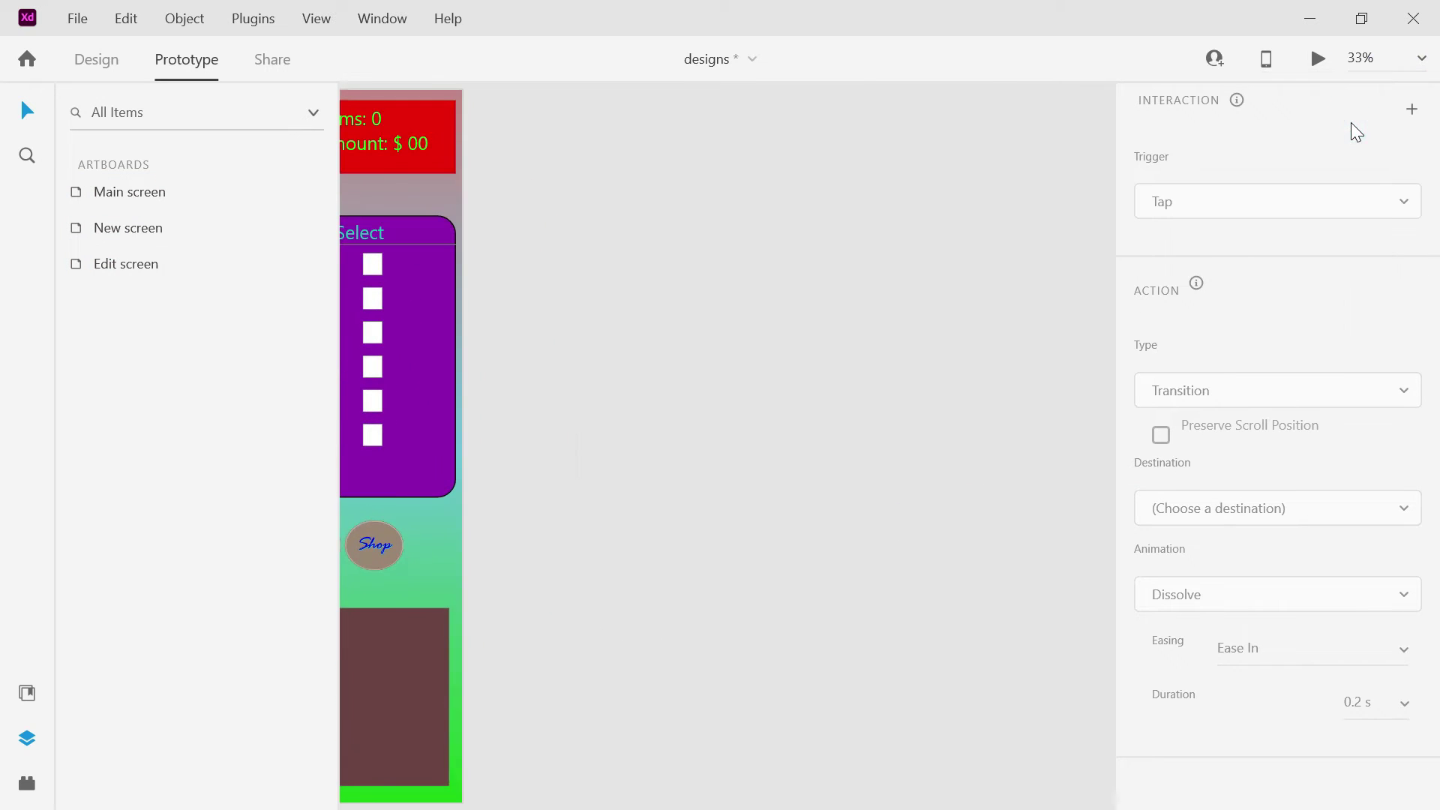
{"action": "left_click_drag", "start_coordinate": [597, 801], "coordinate": [492, 494]}
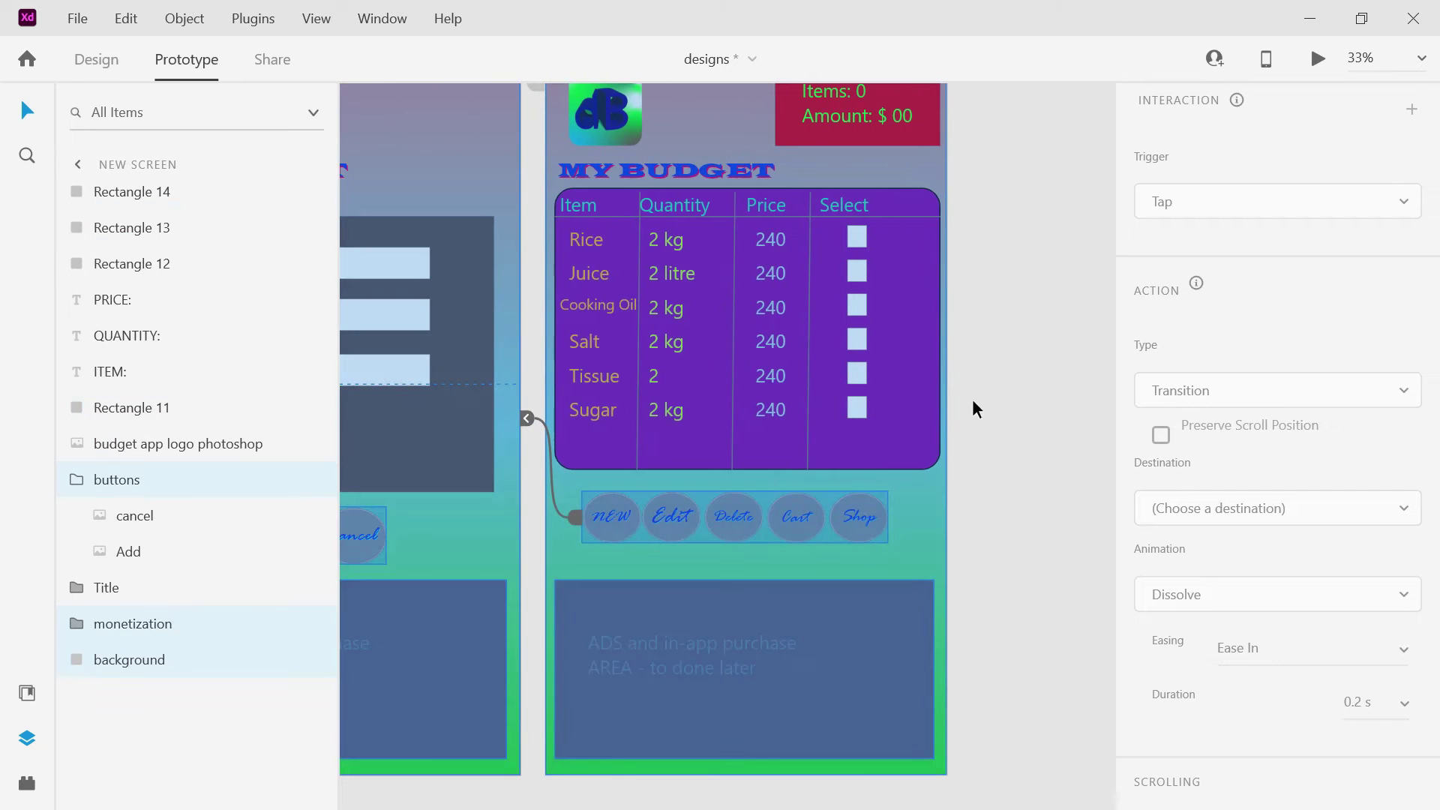
{"action": "left_click", "coordinate": [1003, 373]}
{"action": "left_click_drag", "start_coordinate": [1053, 134], "coordinate": [900, 101]}
{"action": "left_click_drag", "start_coordinate": [910, 179], "coordinate": [1024, 651]}
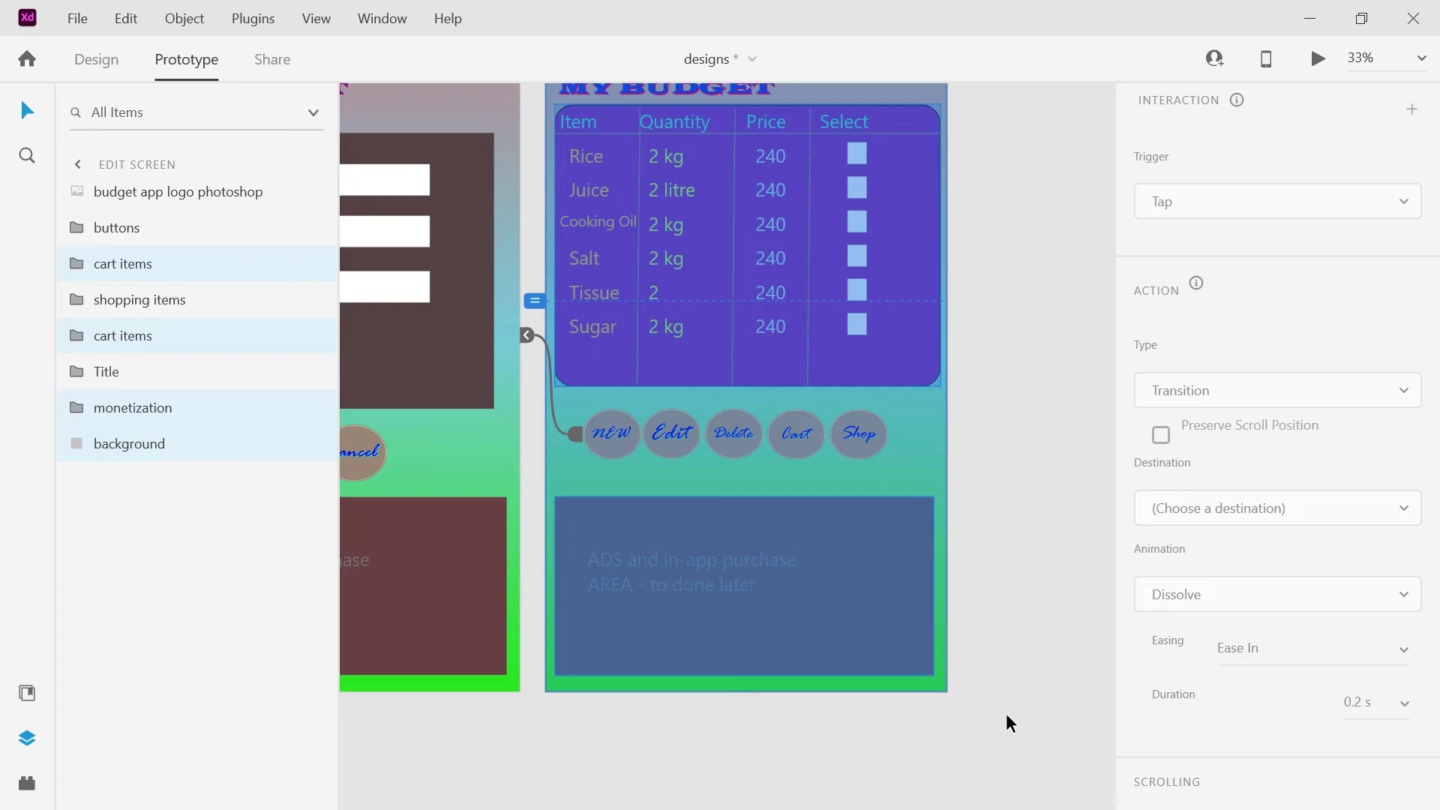
{"action": "left_click", "coordinate": [1006, 713]}
{"action": "left_click_drag", "start_coordinate": [1030, 721], "coordinate": [898, 178]}
{"action": "left_click", "coordinate": [997, 400]}
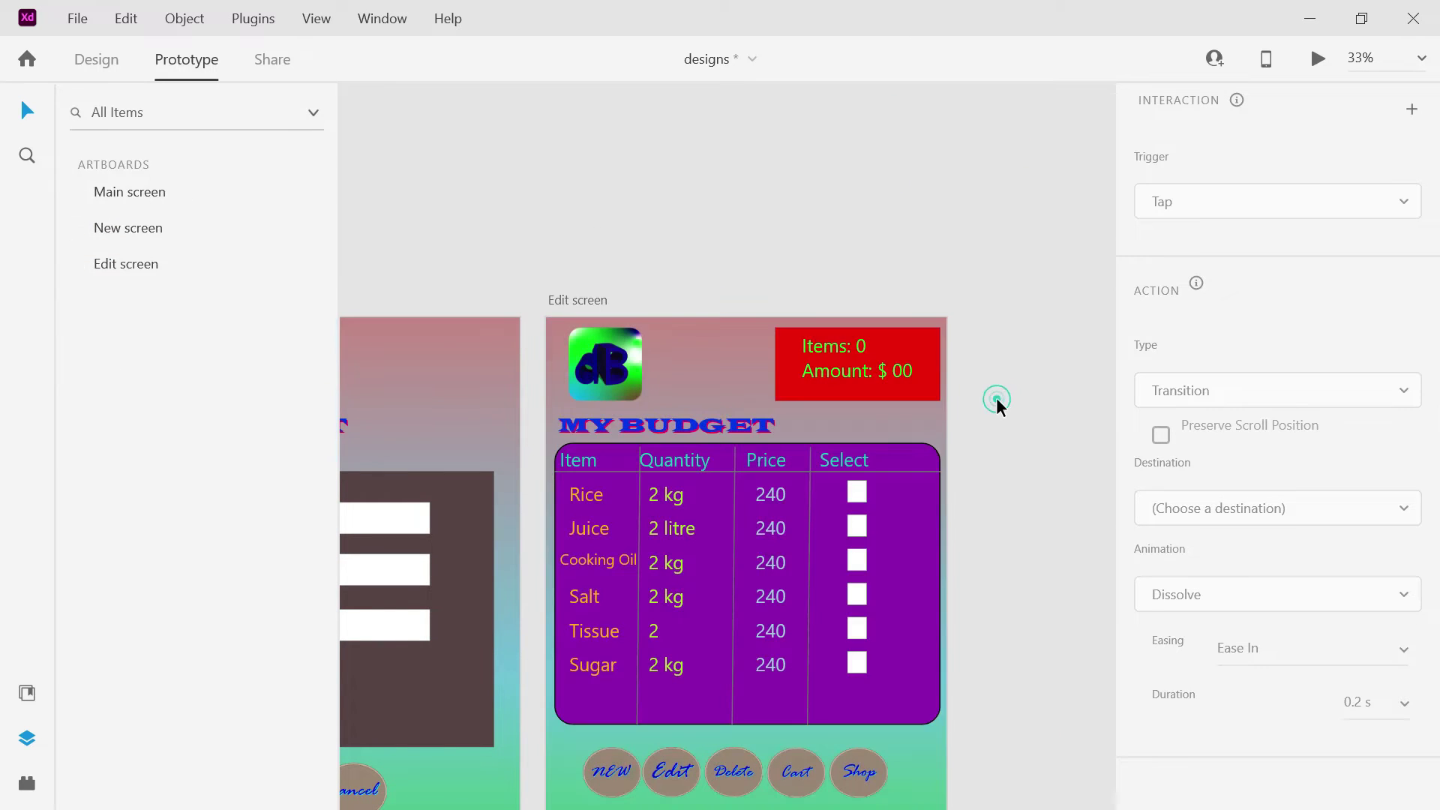
{"action": "left_click", "coordinate": [860, 494]}
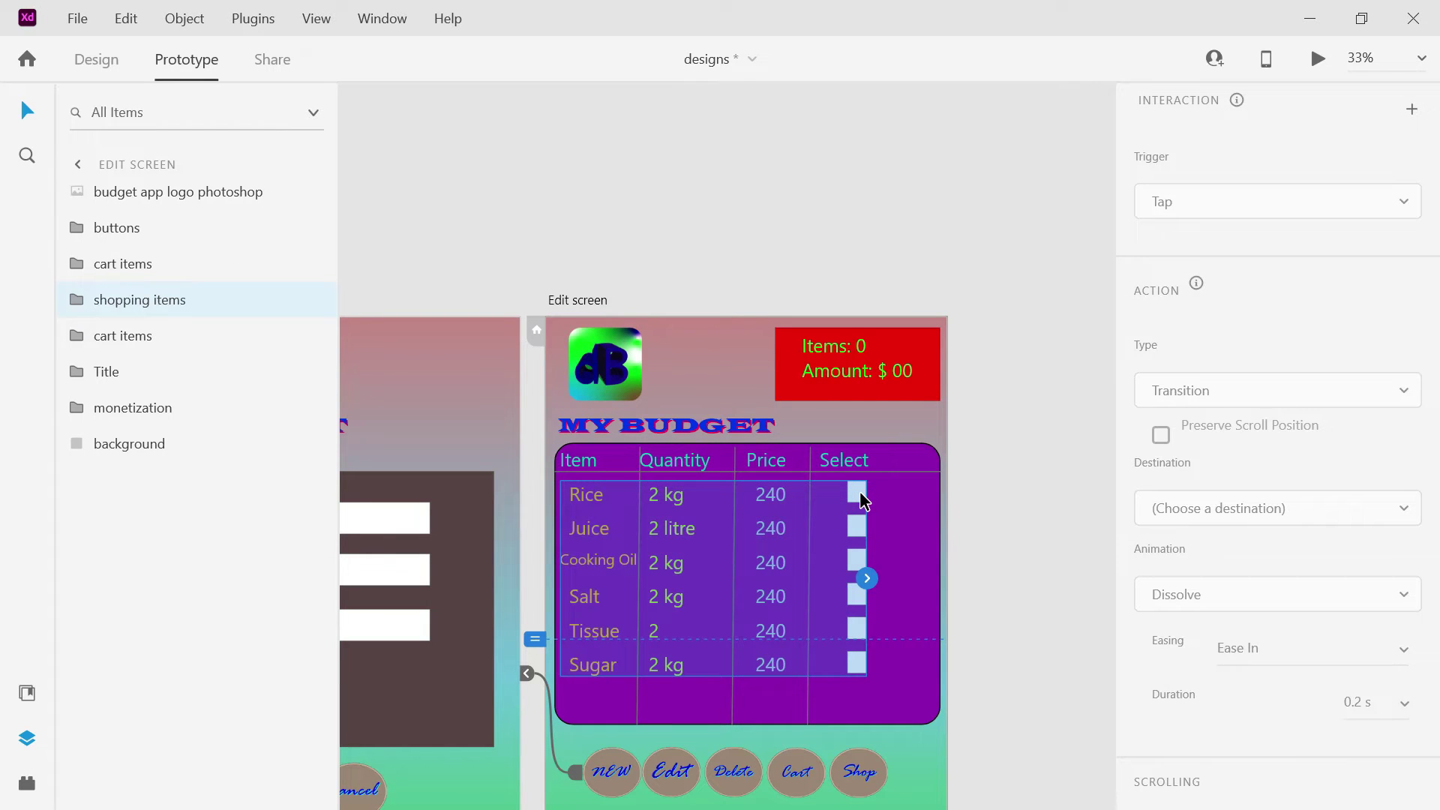
Remove the Edit screen's prototype link from the NEW button to New screen and check the neighbouring buttons.
{"action": "left_click", "coordinate": [558, 765]}
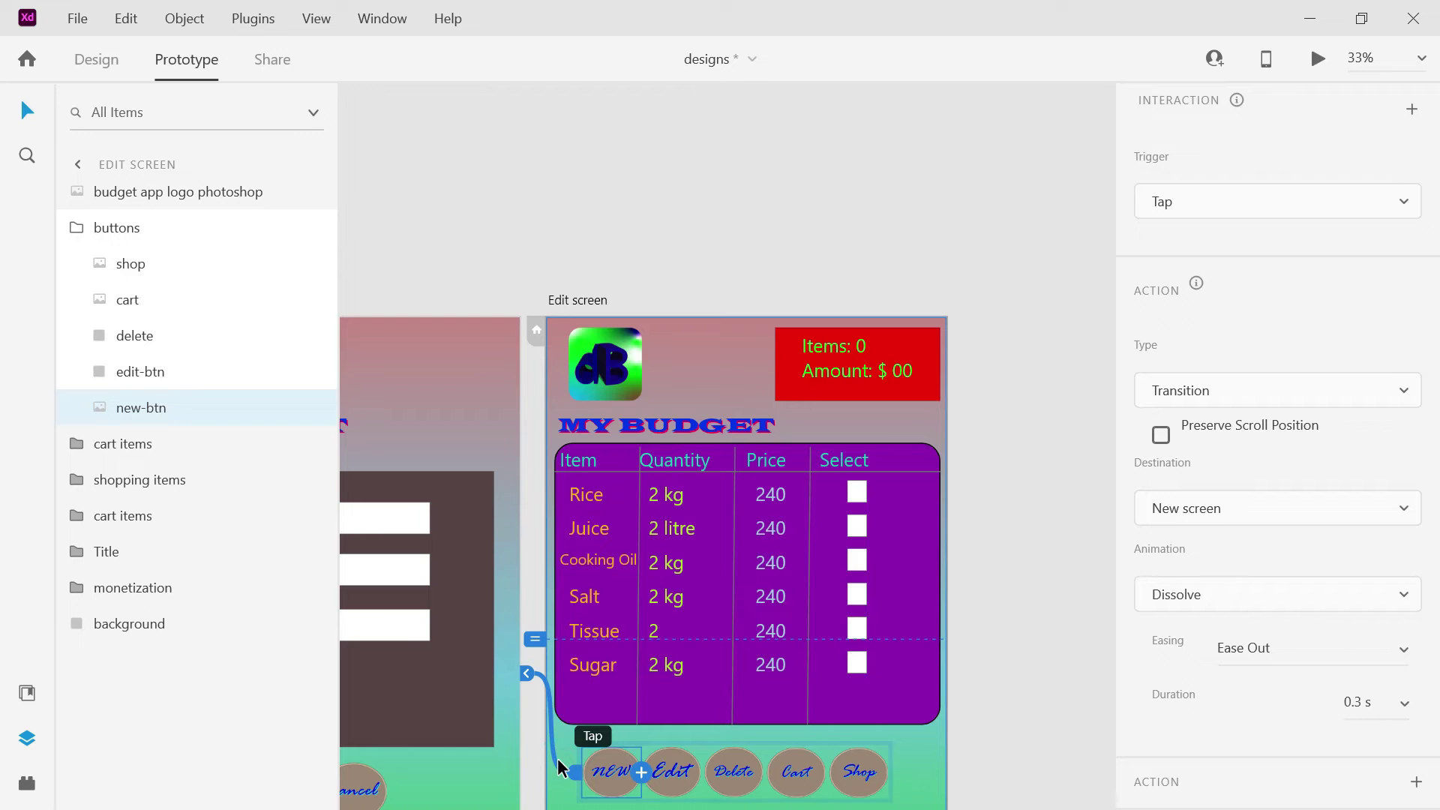
{"action": "key", "text": "Delete"}
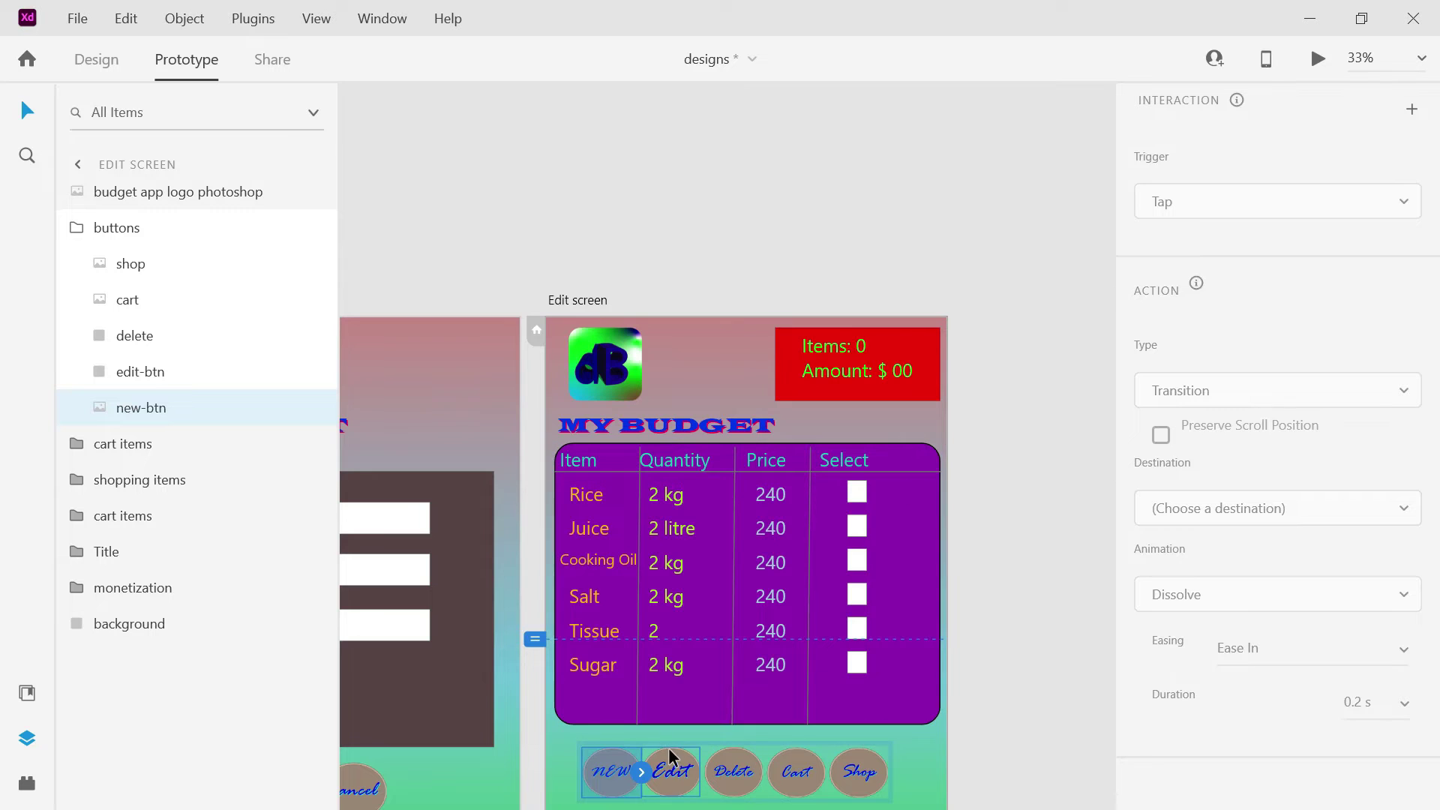
{"action": "left_click", "coordinate": [679, 776]}
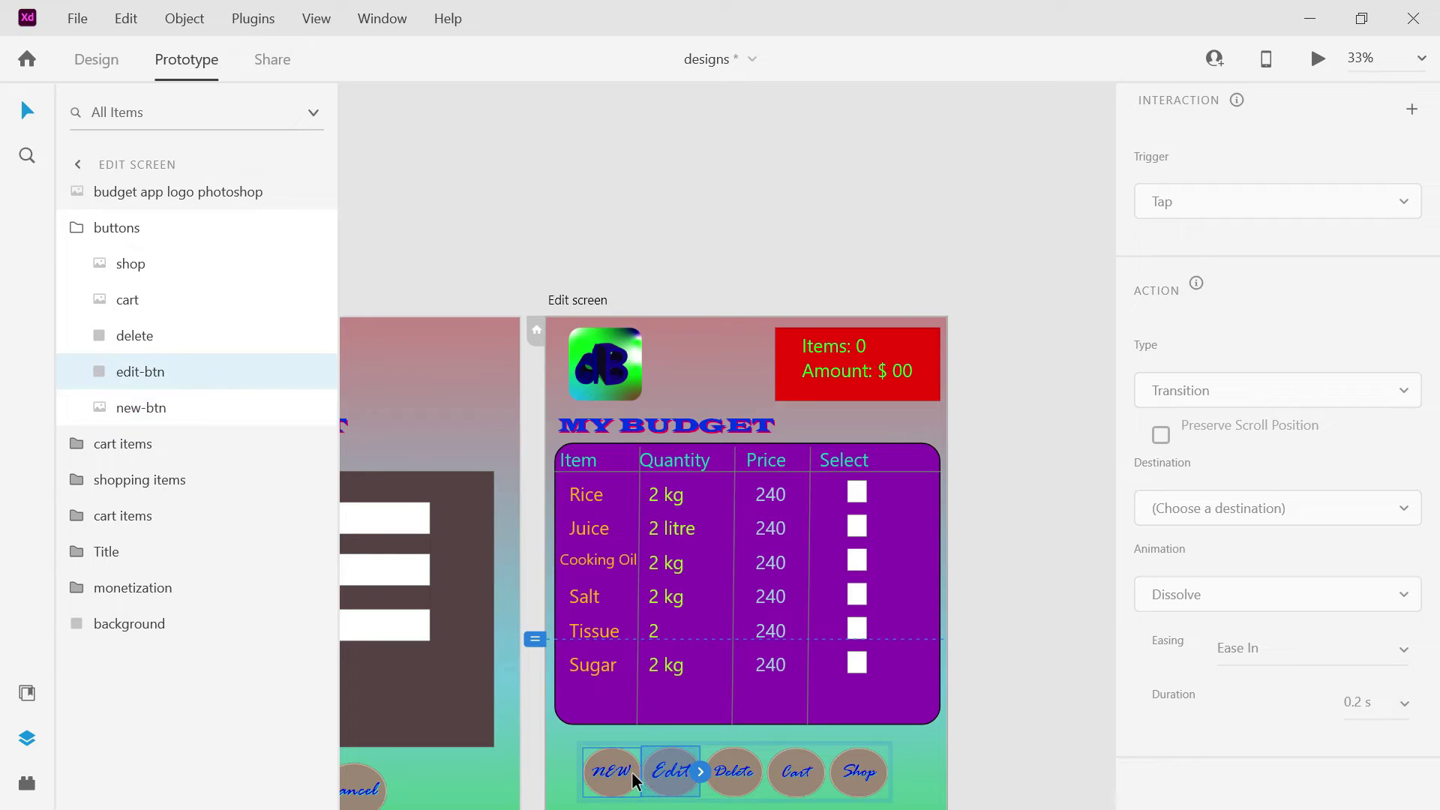
{"action": "left_click", "coordinate": [629, 780]}
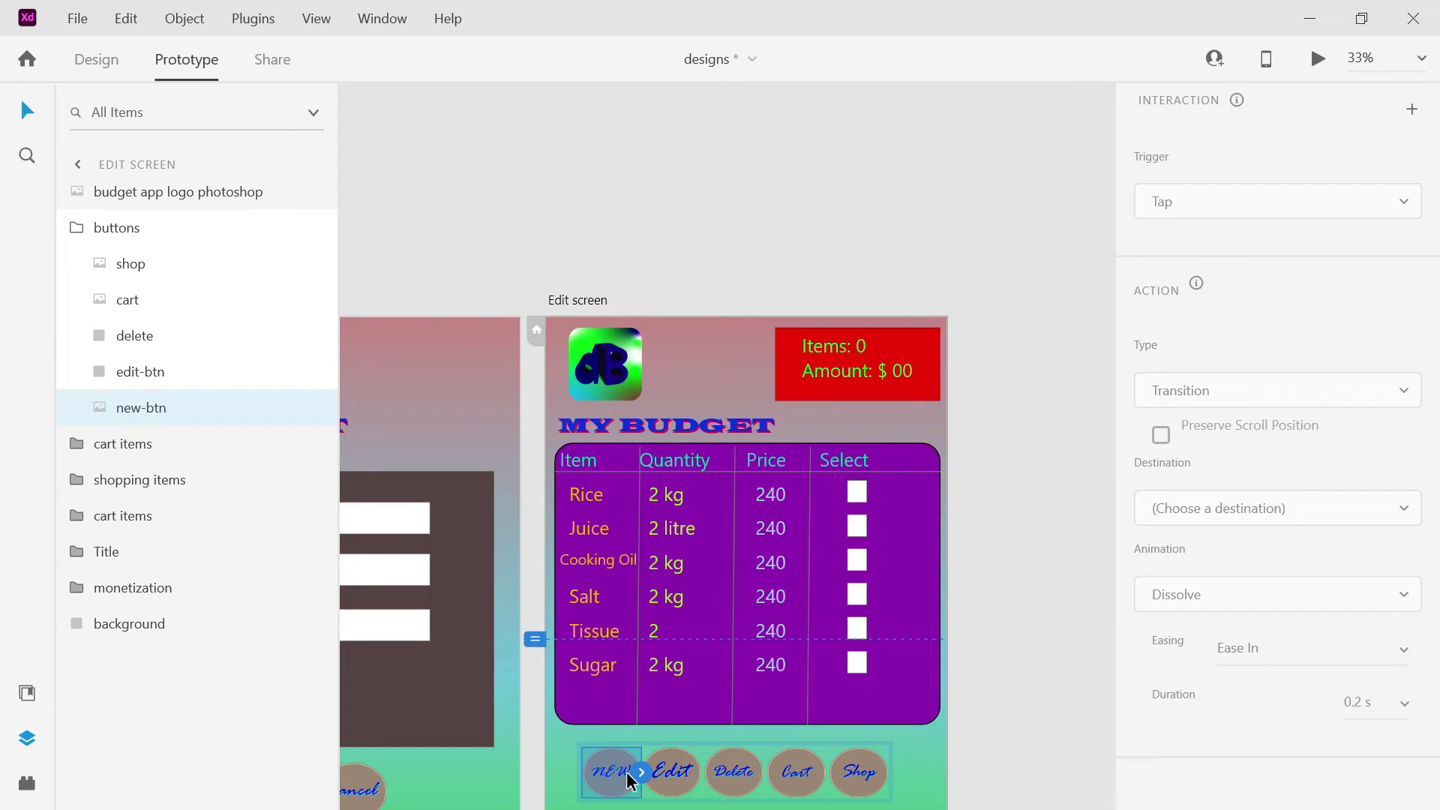
{"action": "left_click", "coordinate": [492, 665]}
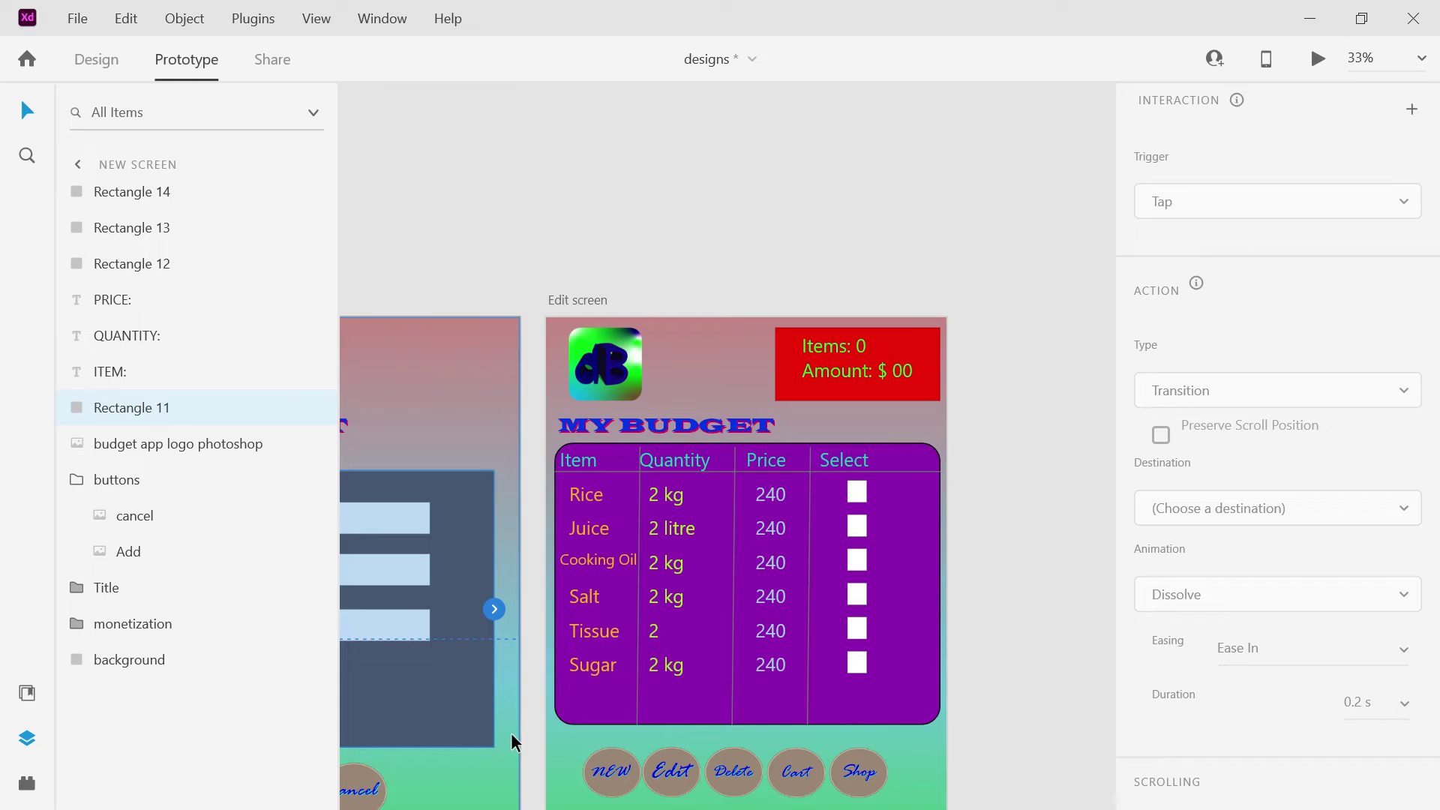
{"action": "left_click", "coordinate": [928, 276]}
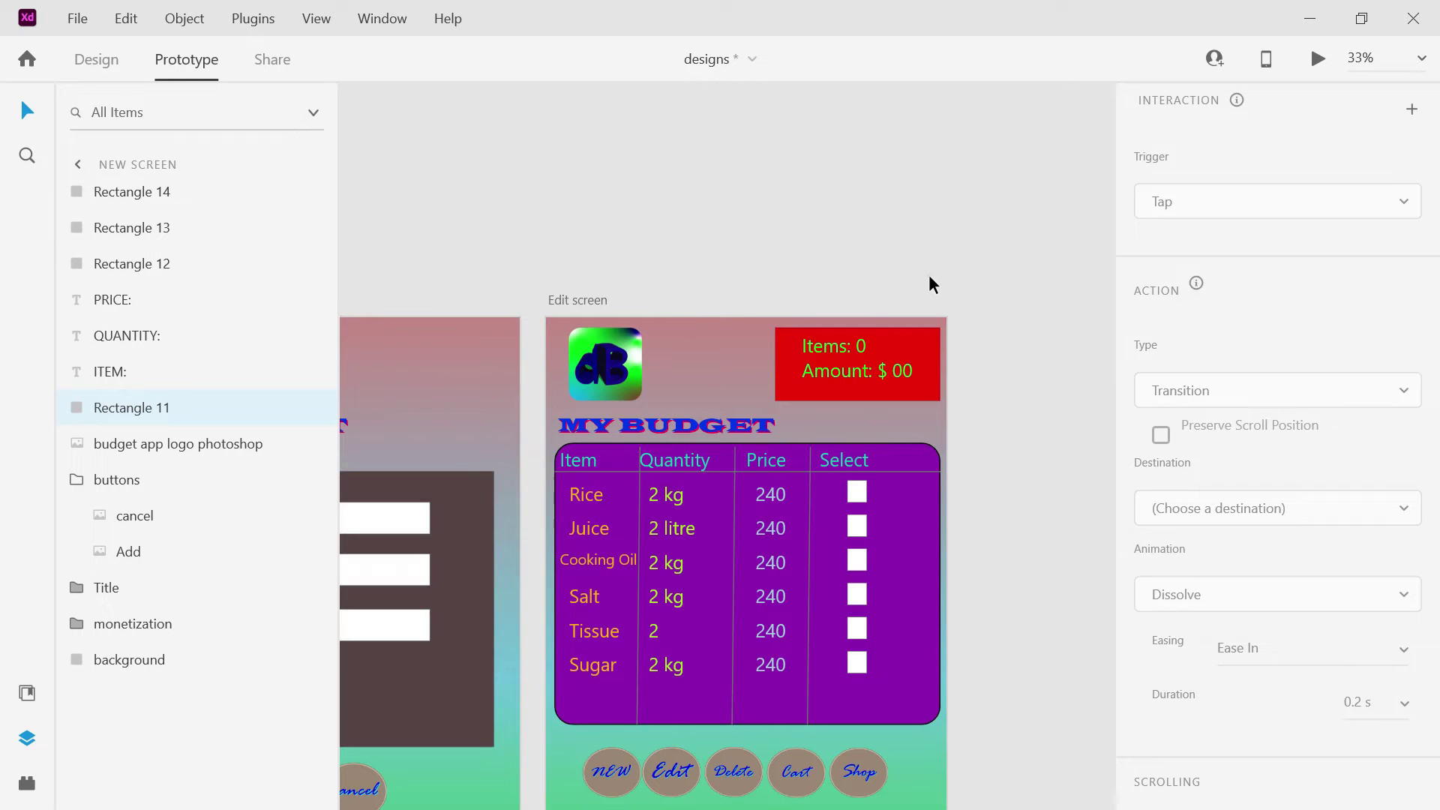
Delete the red Items and Amount summary box from the Edit screen's header and clear the selection.
{"action": "left_click_drag", "start_coordinate": [866, 245], "coordinate": [956, 643]}
{"action": "left_click", "coordinate": [1031, 531]}
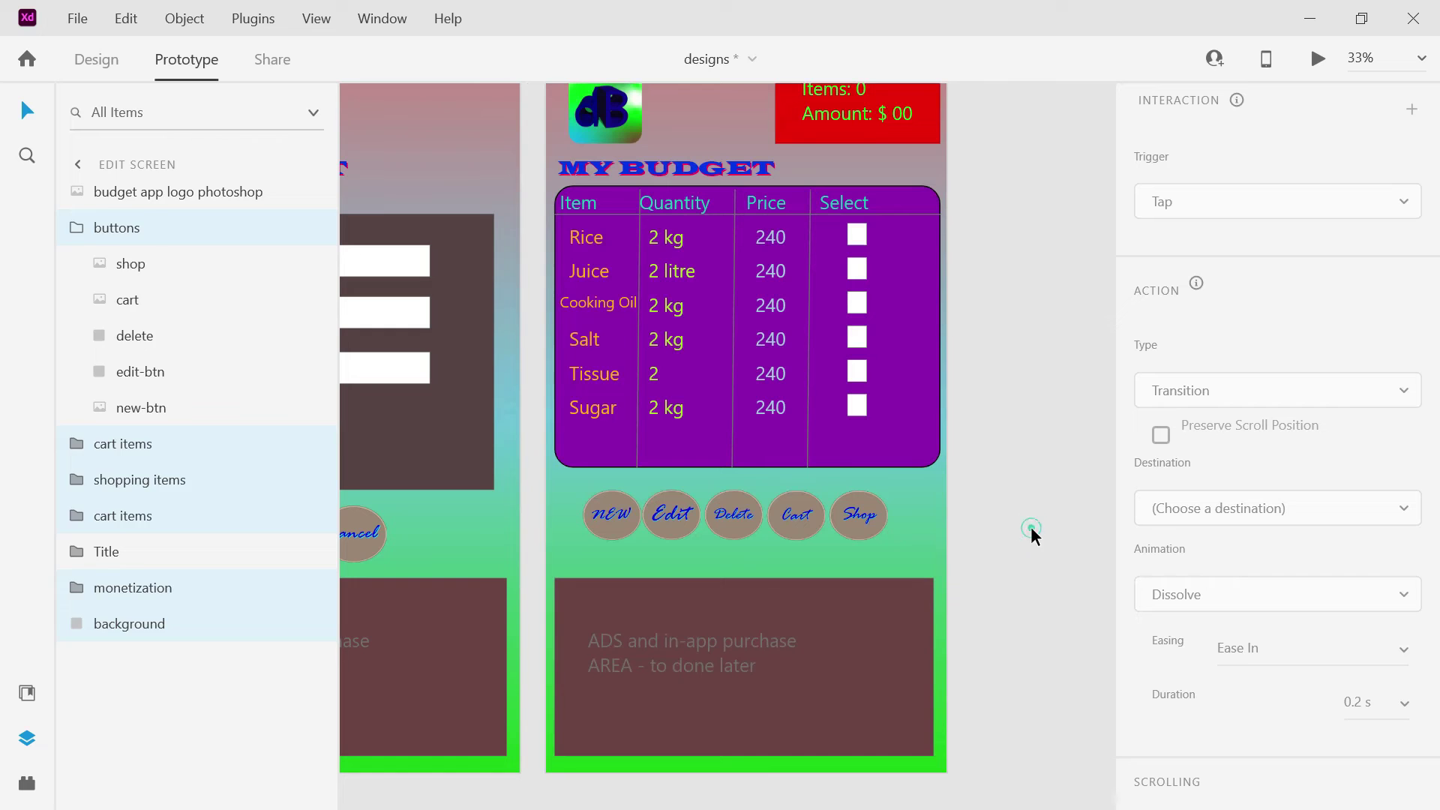
{"action": "left_click", "coordinate": [861, 125]}
{"action": "key", "text": "Delete"}
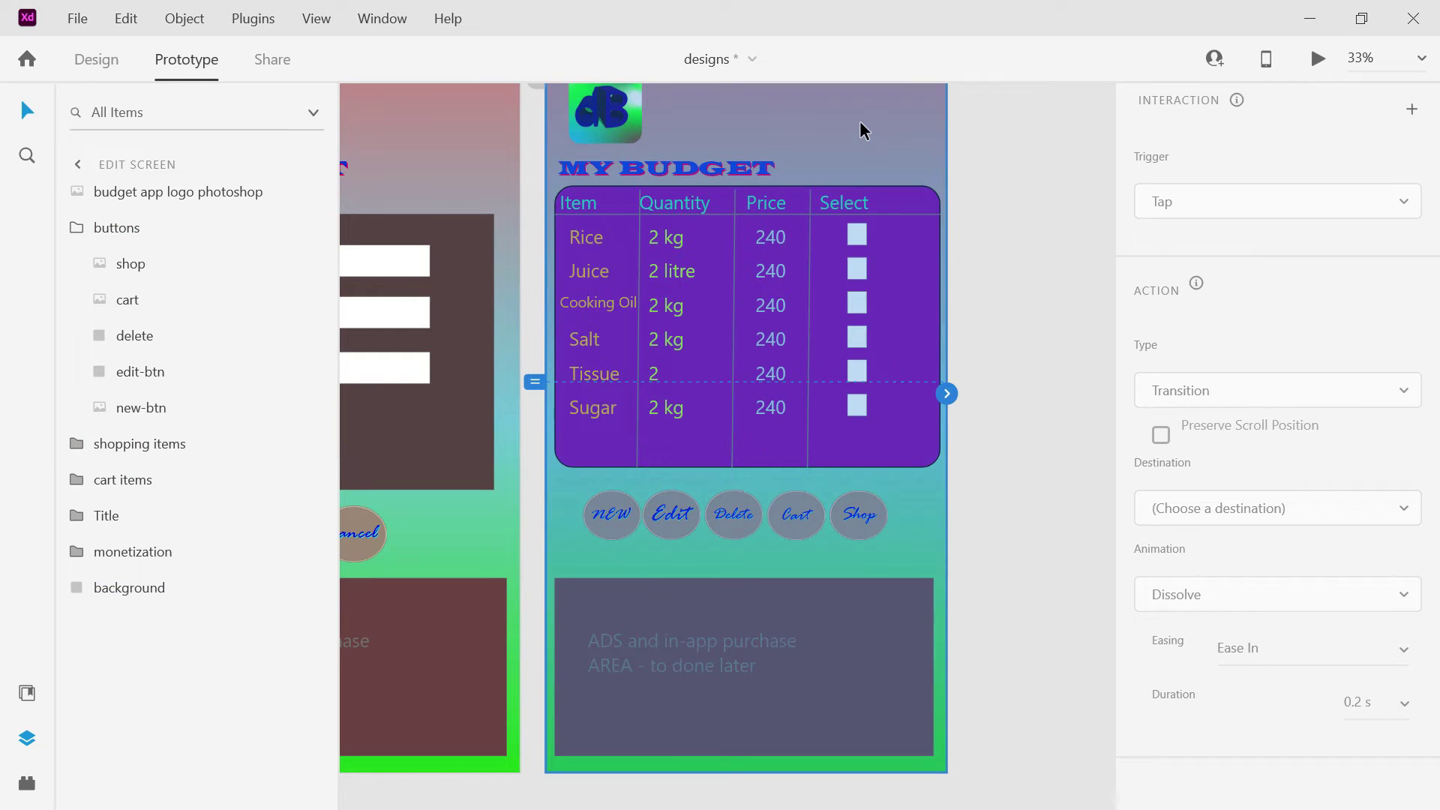
{"action": "left_click", "coordinate": [1079, 187]}
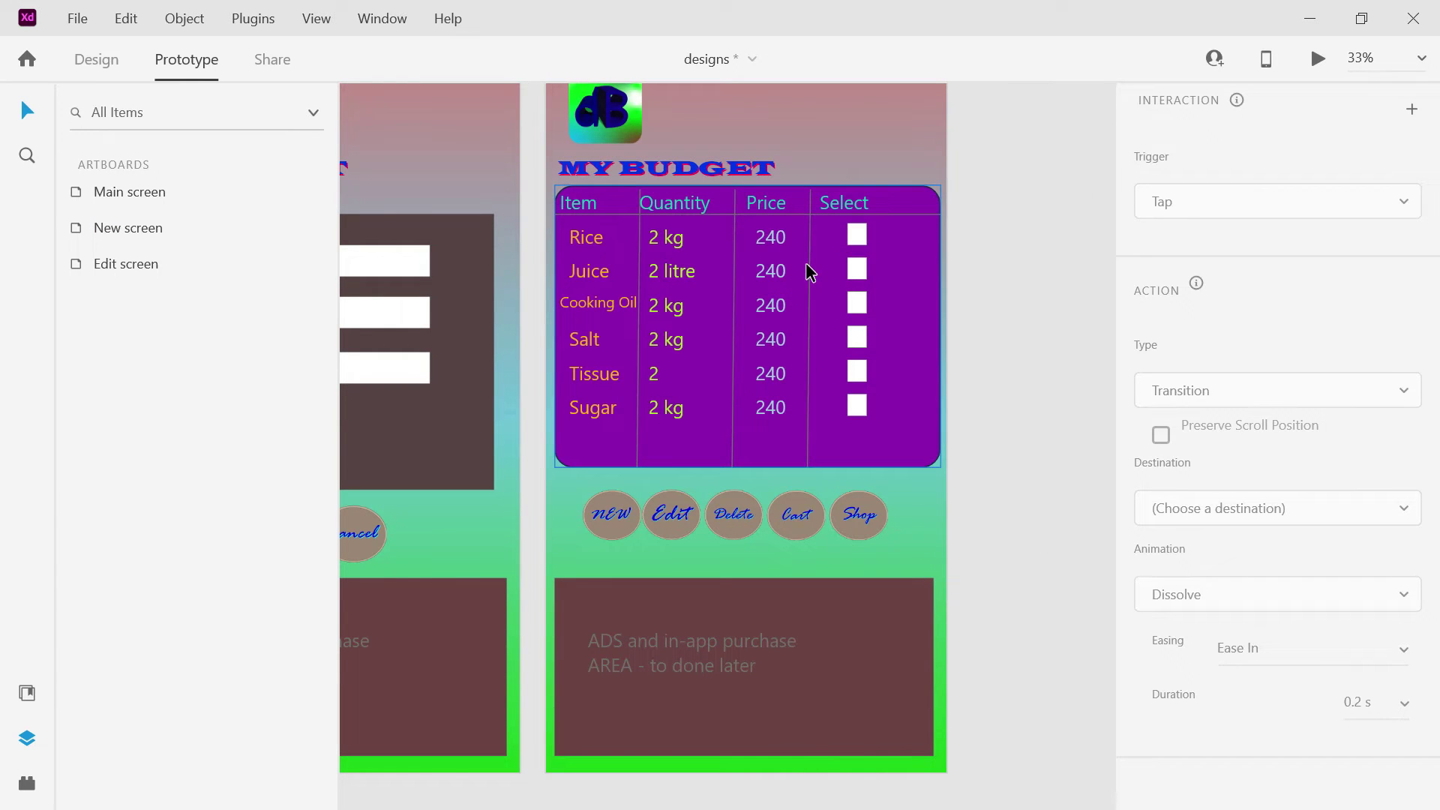
Select the Select column heading inside the Edit screen's cart items group and switch to Design mode.
{"action": "left_click", "coordinate": [840, 215]}
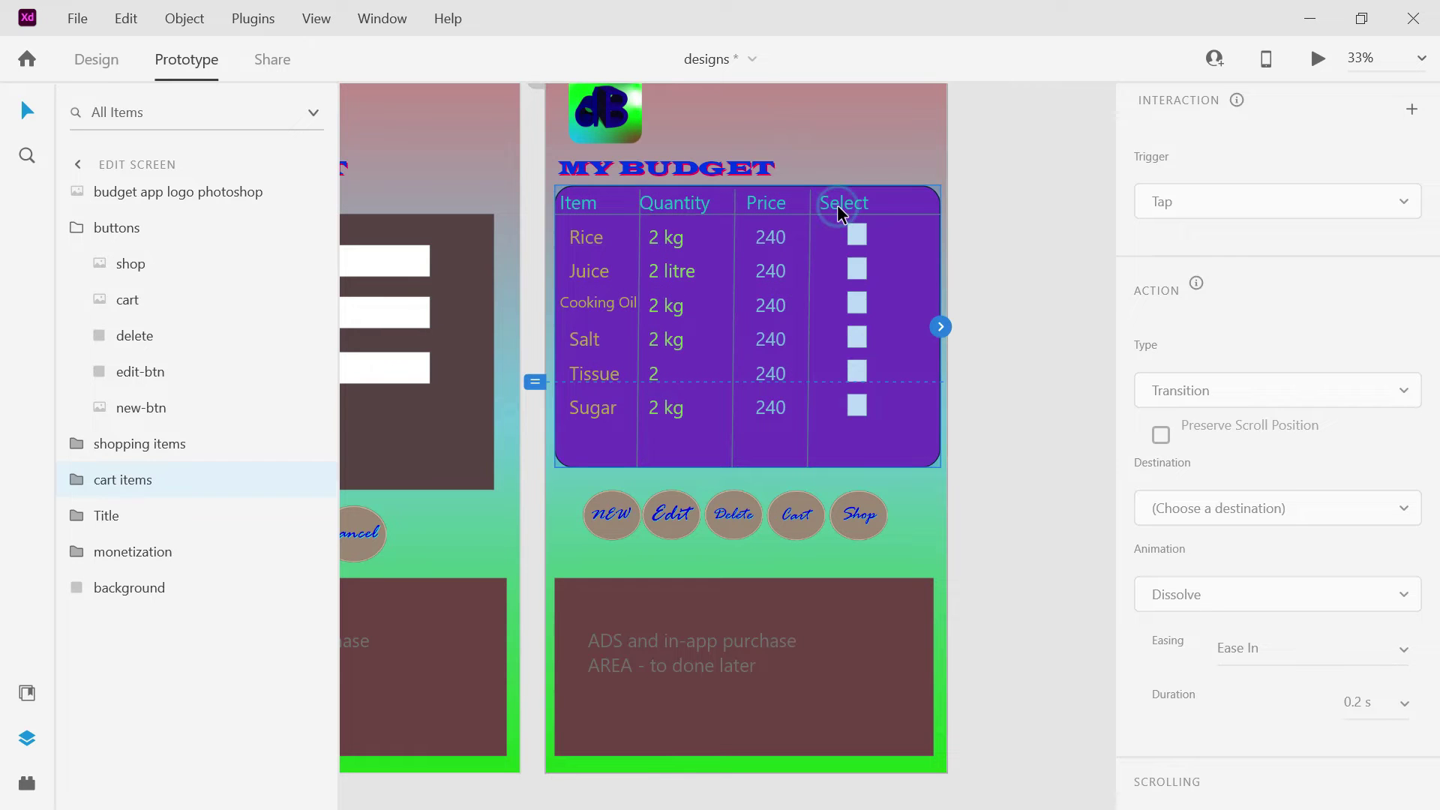
{"action": "double_click", "coordinate": [840, 214]}
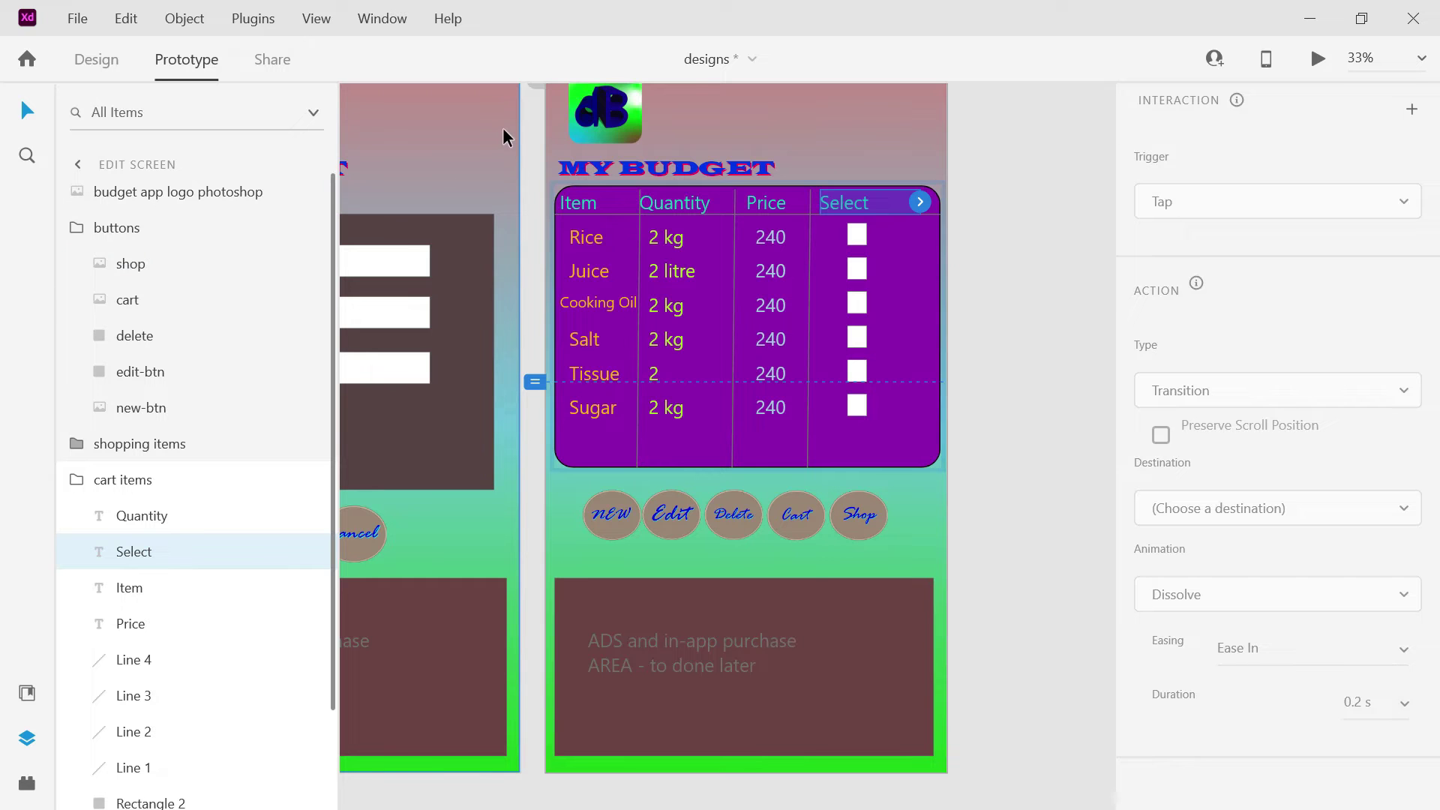
{"action": "left_click", "coordinate": [105, 66]}
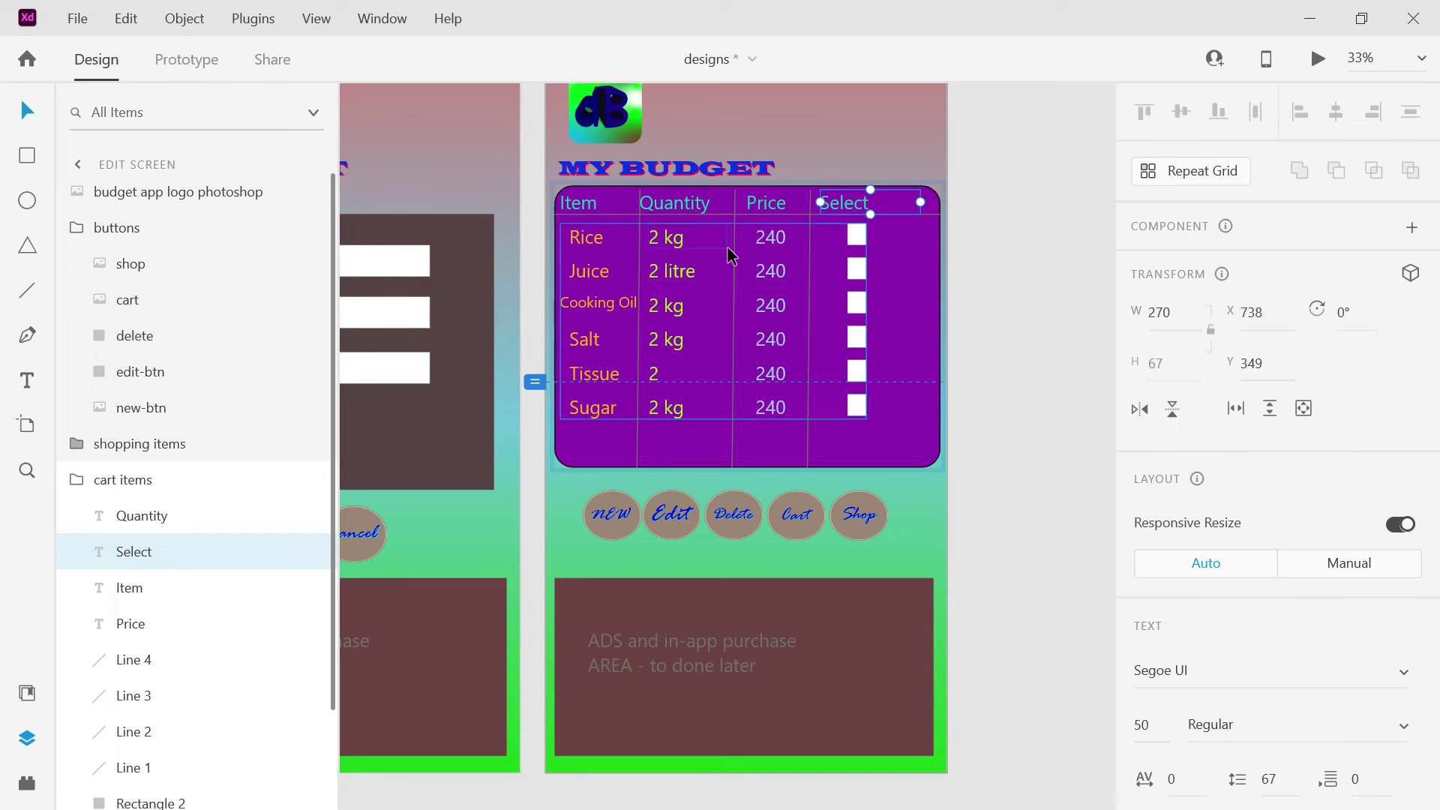
Delete all six white check boxes, from Rice to Sugar, in the Edit screen's Select column.
{"action": "left_click", "coordinate": [857, 236]}
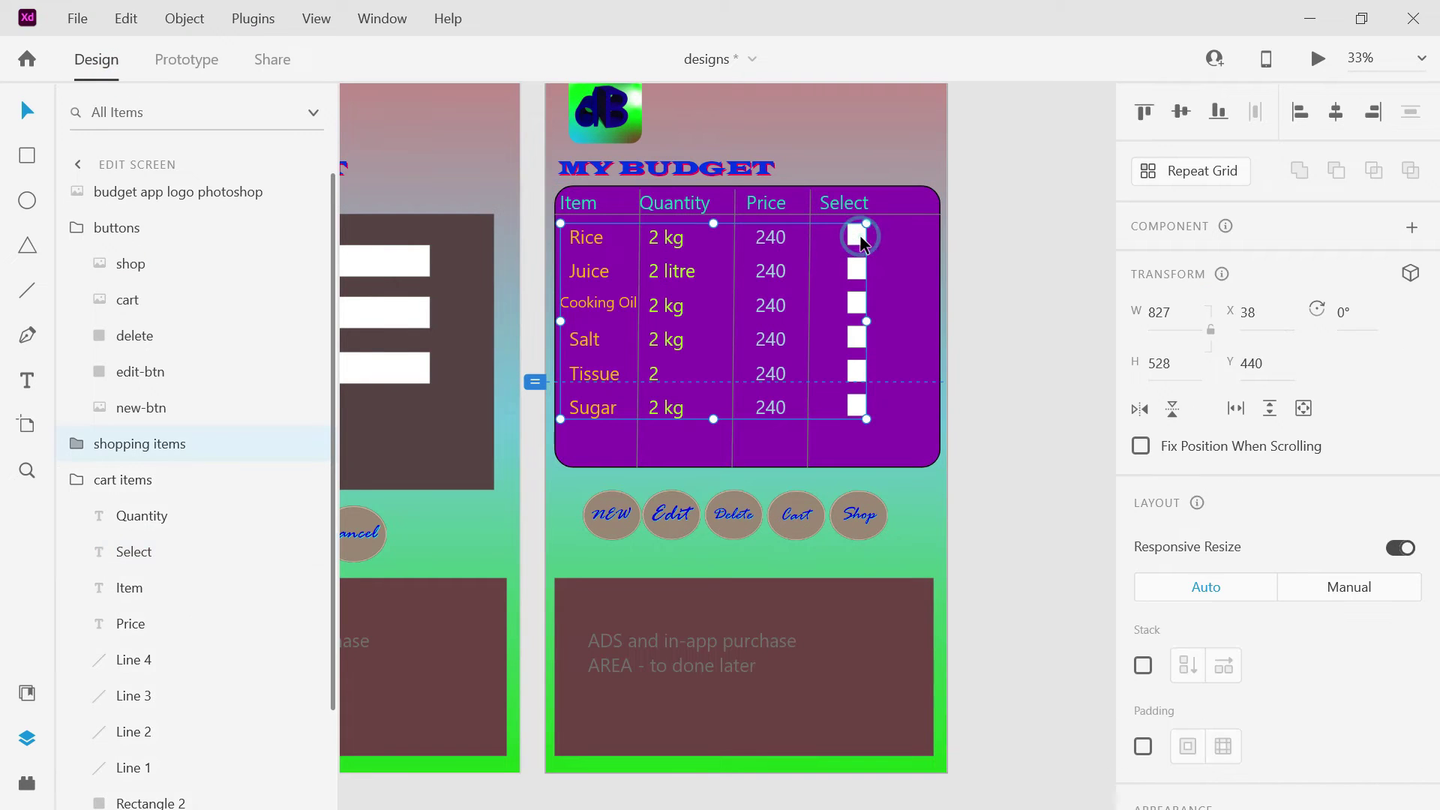
{"action": "double_click", "coordinate": [860, 239]}
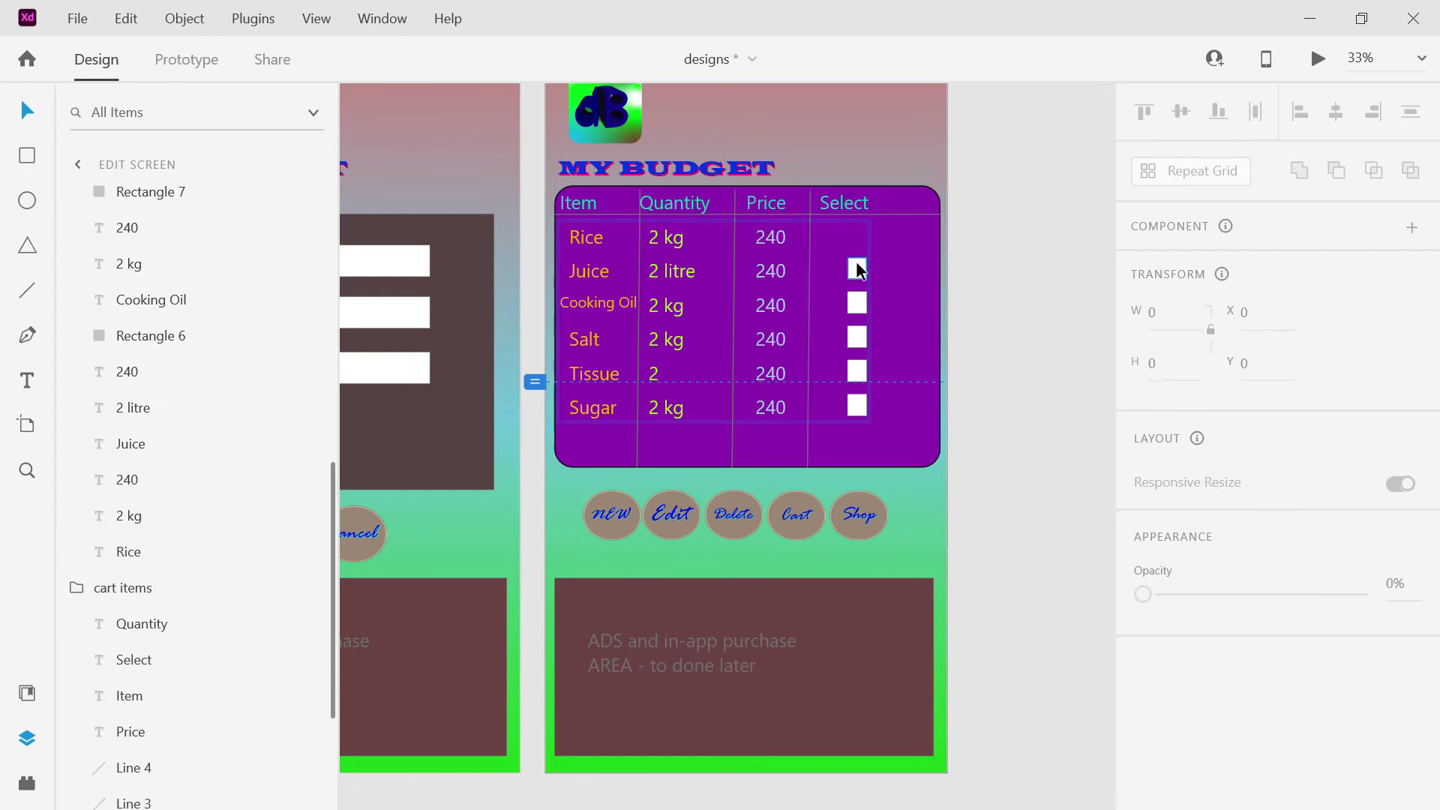
{"action": "left_click", "coordinate": [858, 270]}
{"action": "key", "text": "Delete"}
{"action": "left_click", "coordinate": [857, 304]}
{"action": "key", "text": "Delete"}
{"action": "left_click", "coordinate": [856, 337]}
{"action": "key", "text": "Delete"}
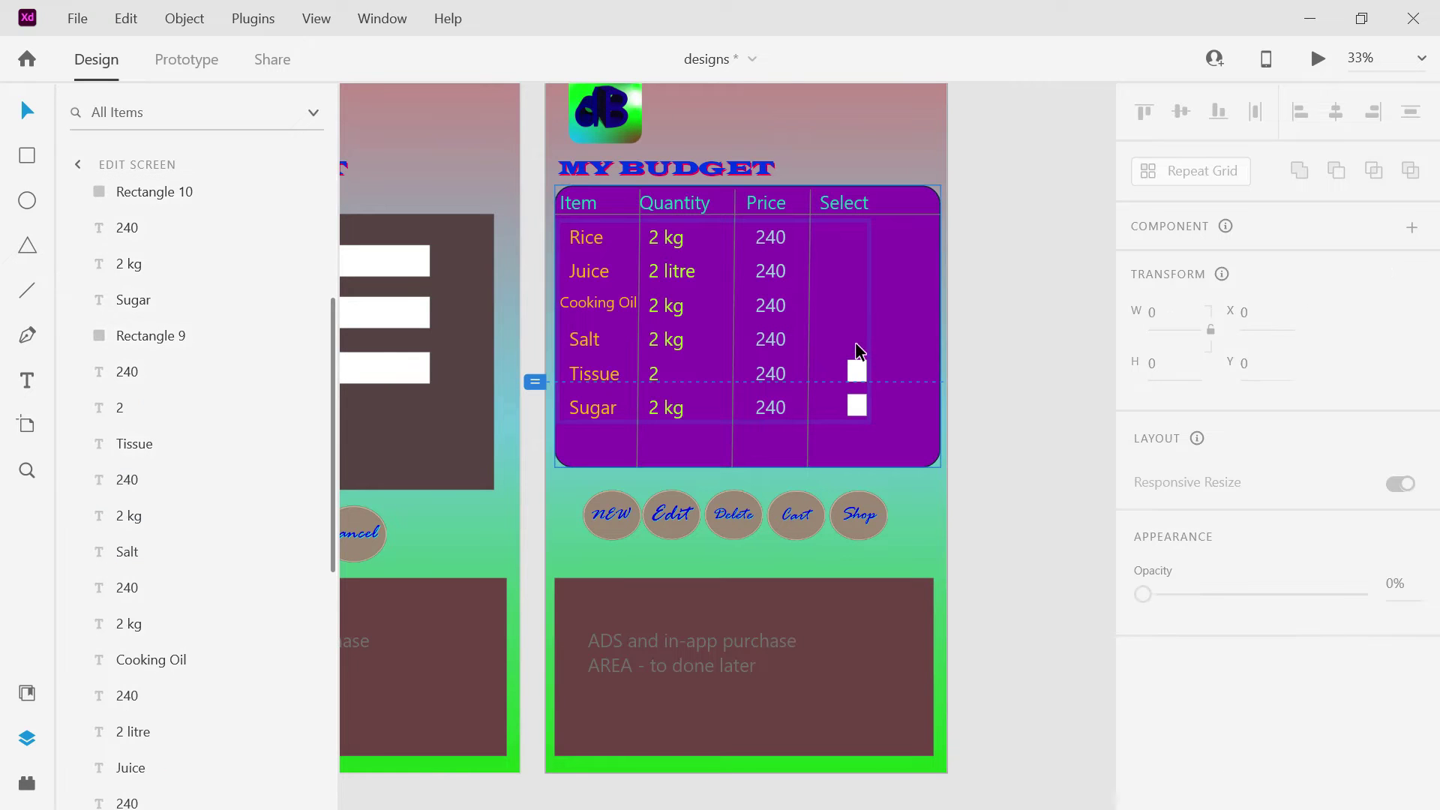
{"action": "left_click", "coordinate": [857, 371]}
{"action": "key", "text": "Delete"}
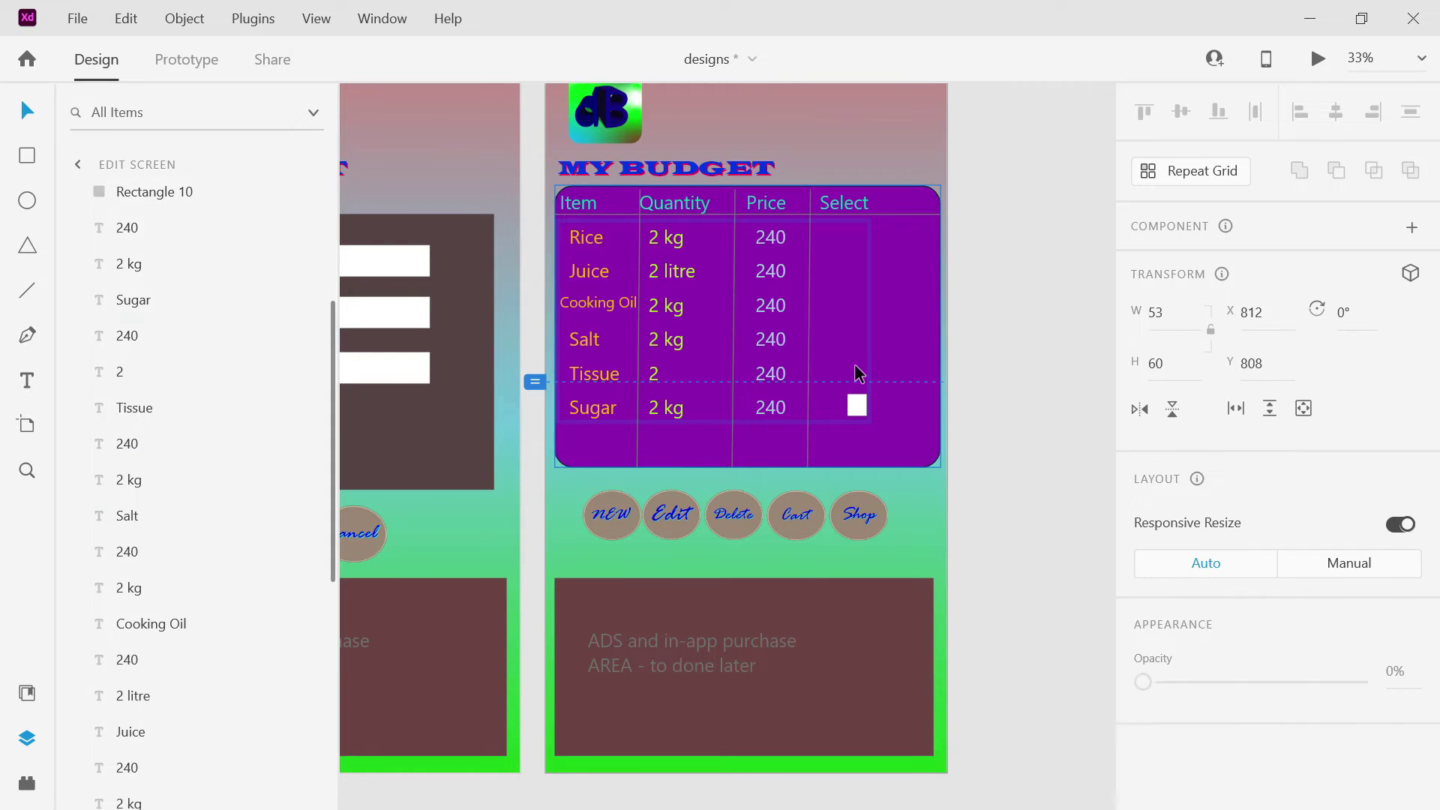
{"action": "left_click", "coordinate": [854, 403]}
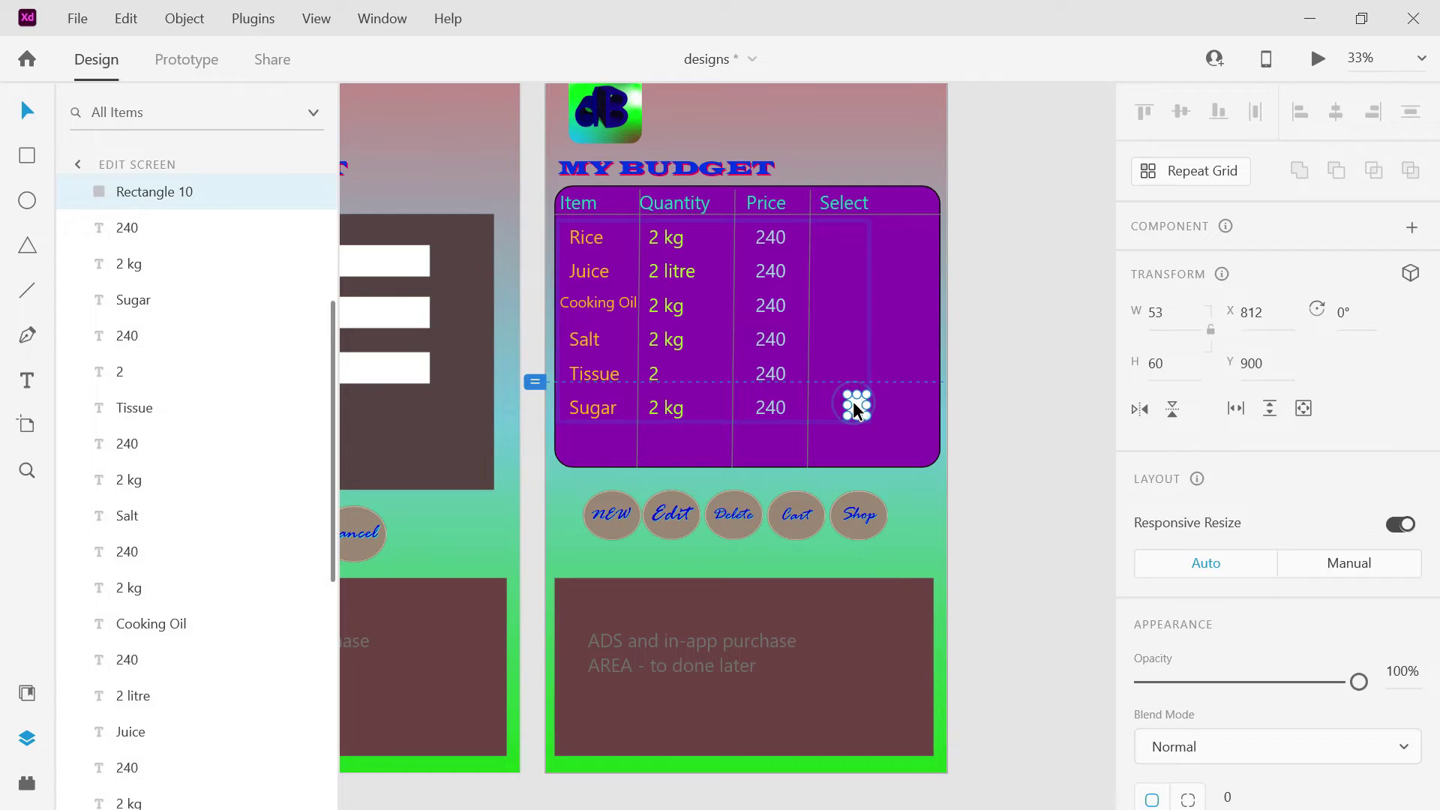
{"action": "key", "text": "Delete"}
{"action": "left_click", "coordinate": [975, 382]}
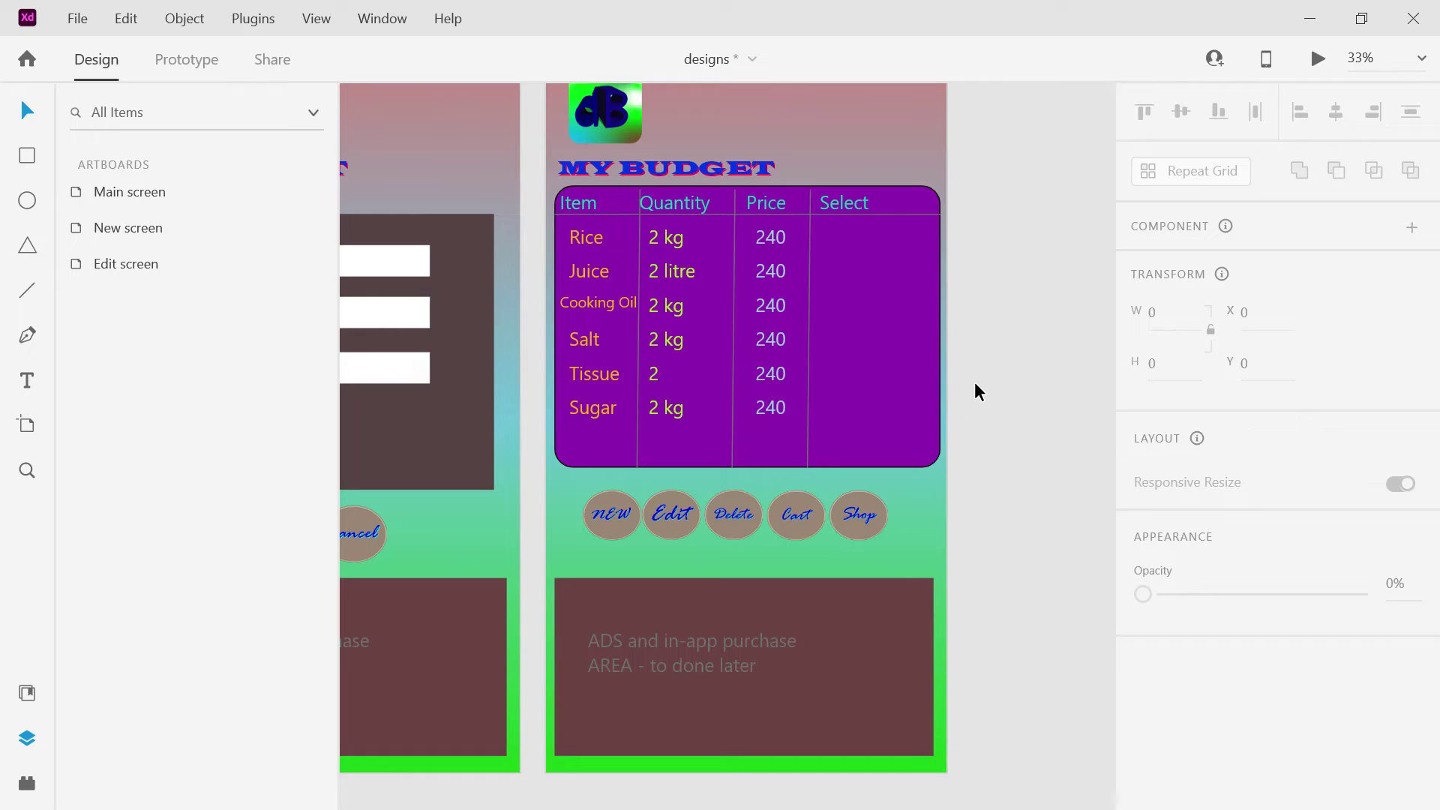
Duplicate the Select column heading and place the copy beneath it in the Rice row at Y 445.
{"action": "left_click", "coordinate": [845, 203]}
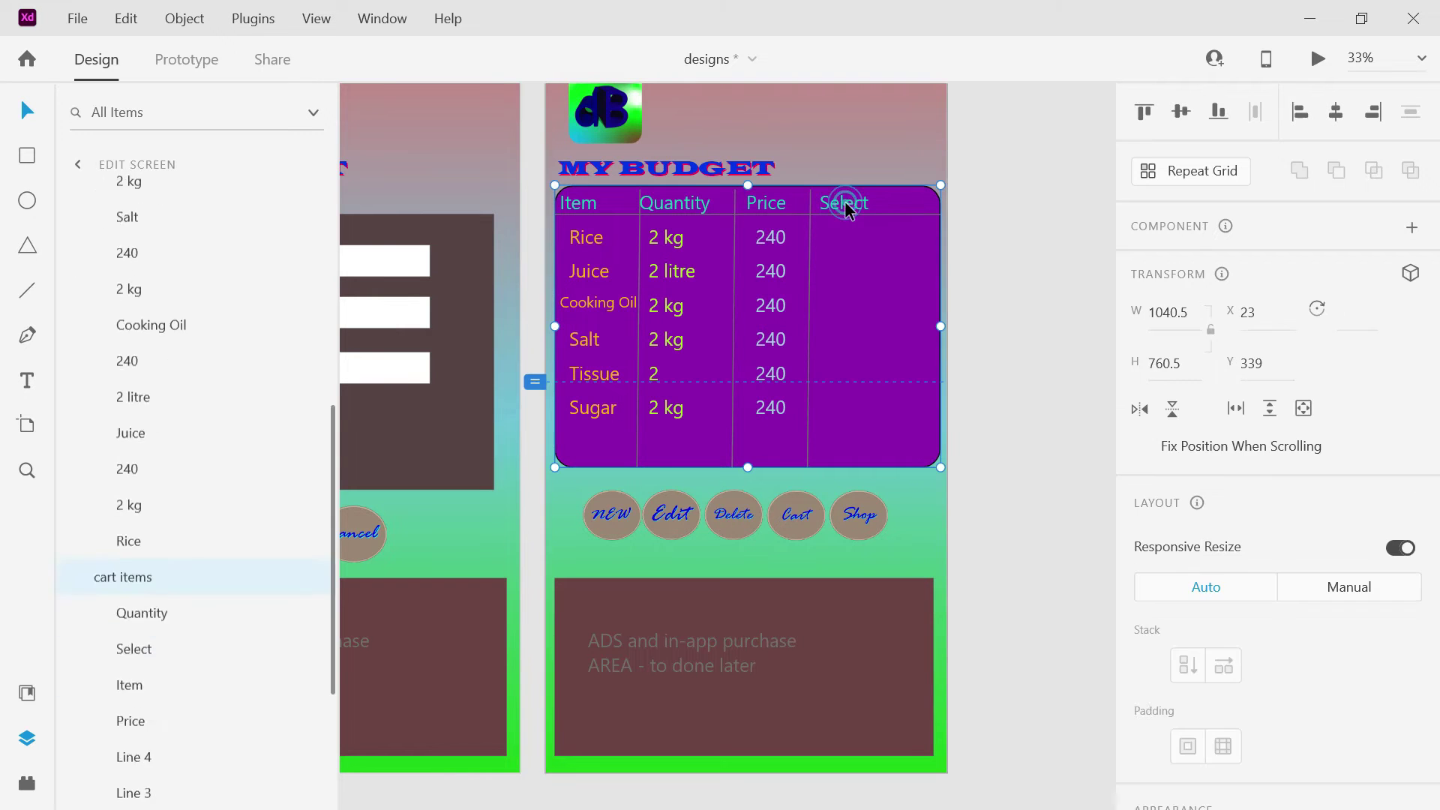
{"action": "left_click", "coordinate": [846, 204]}
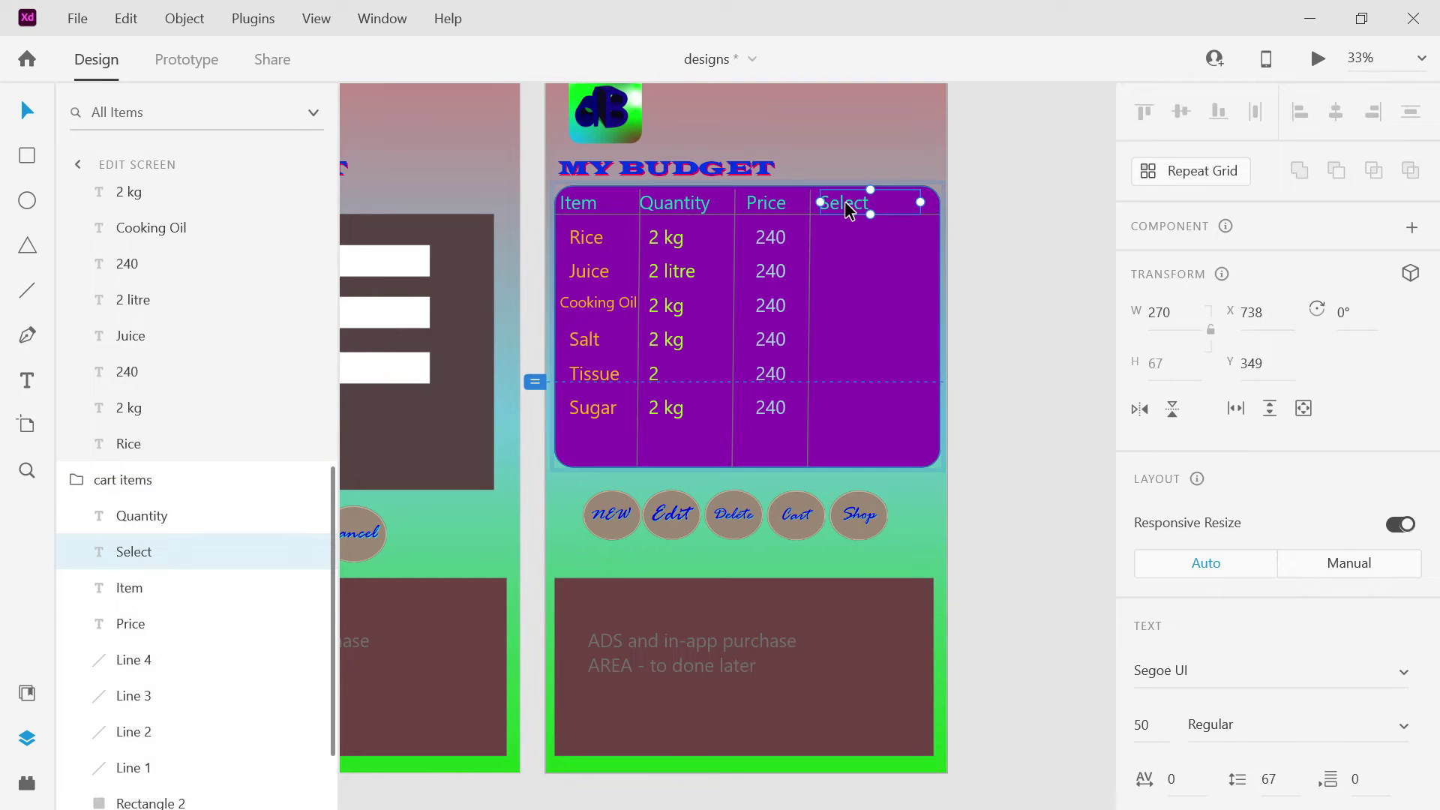
{"action": "key", "text": "ctrl+d"}
{"action": "left_click_drag", "start_coordinate": [847, 208], "coordinate": [847, 243]}
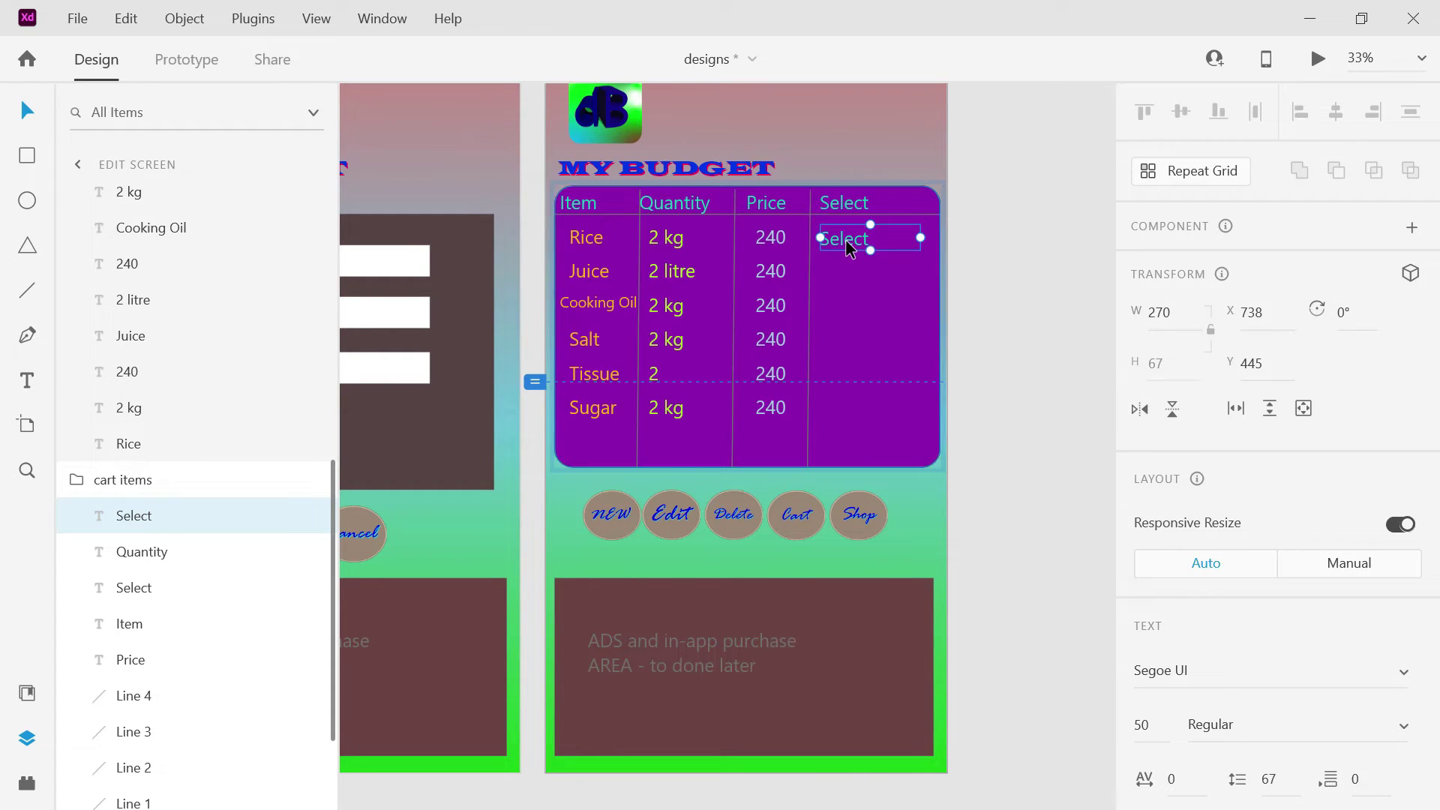
Duplicate the Rice row's Select text, change the copy to Edit, and delete the leftover Select text beneath it.
{"action": "key", "text": "ctrl+d"}
{"action": "double_click", "coordinate": [848, 244]}
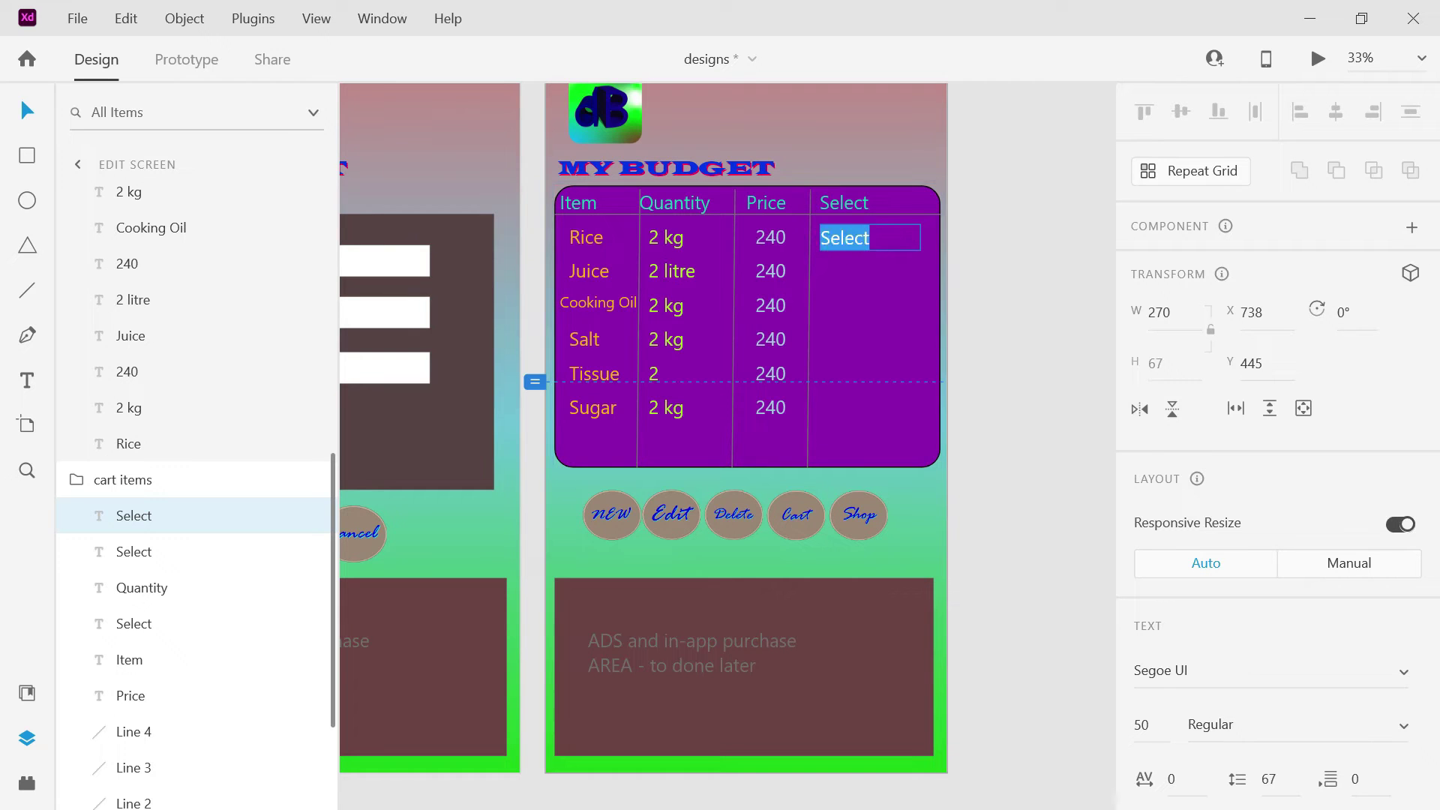
{"action": "left_click", "coordinate": [840, 240]}
{"action": "type", "text": "Edit"}
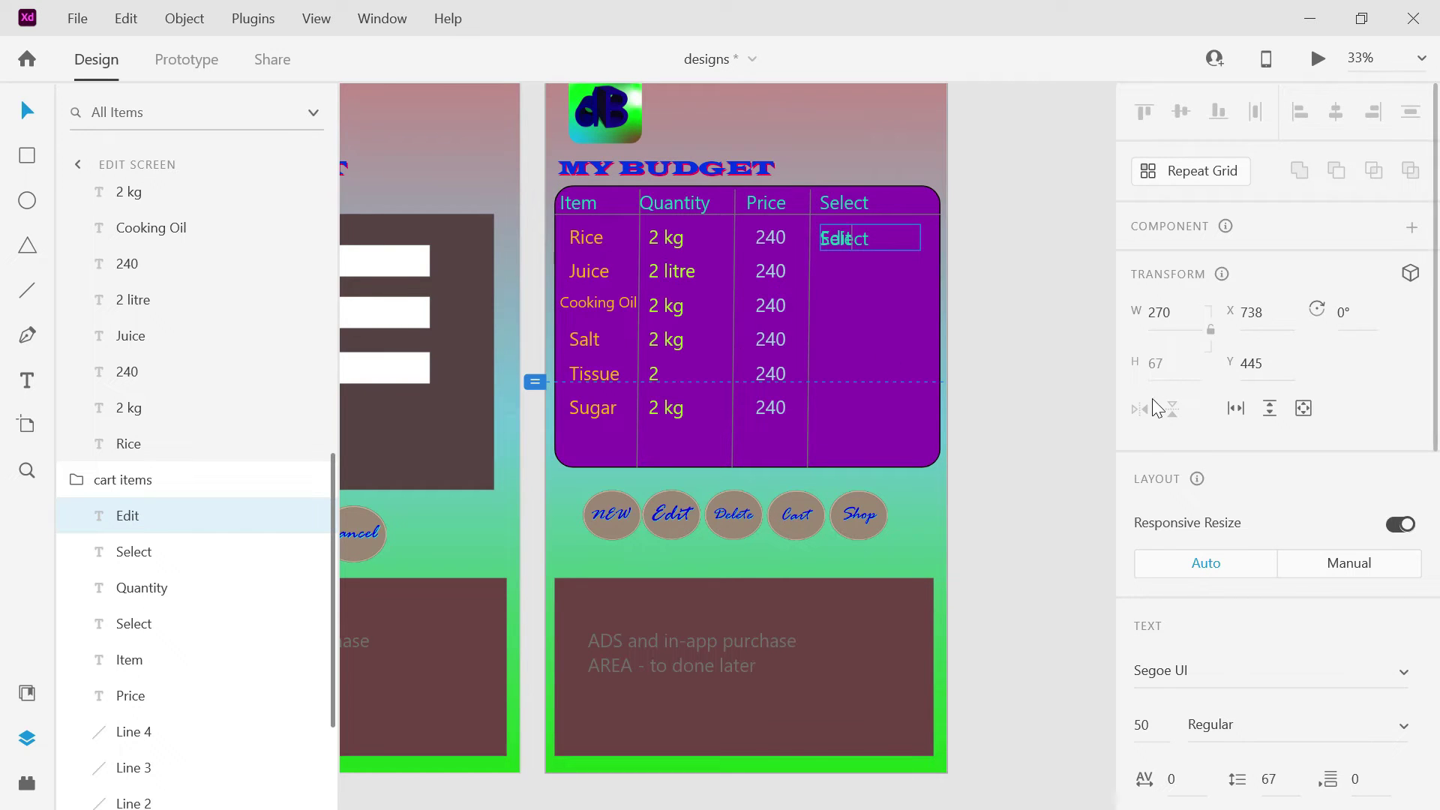
{"action": "key", "text": "Escape"}
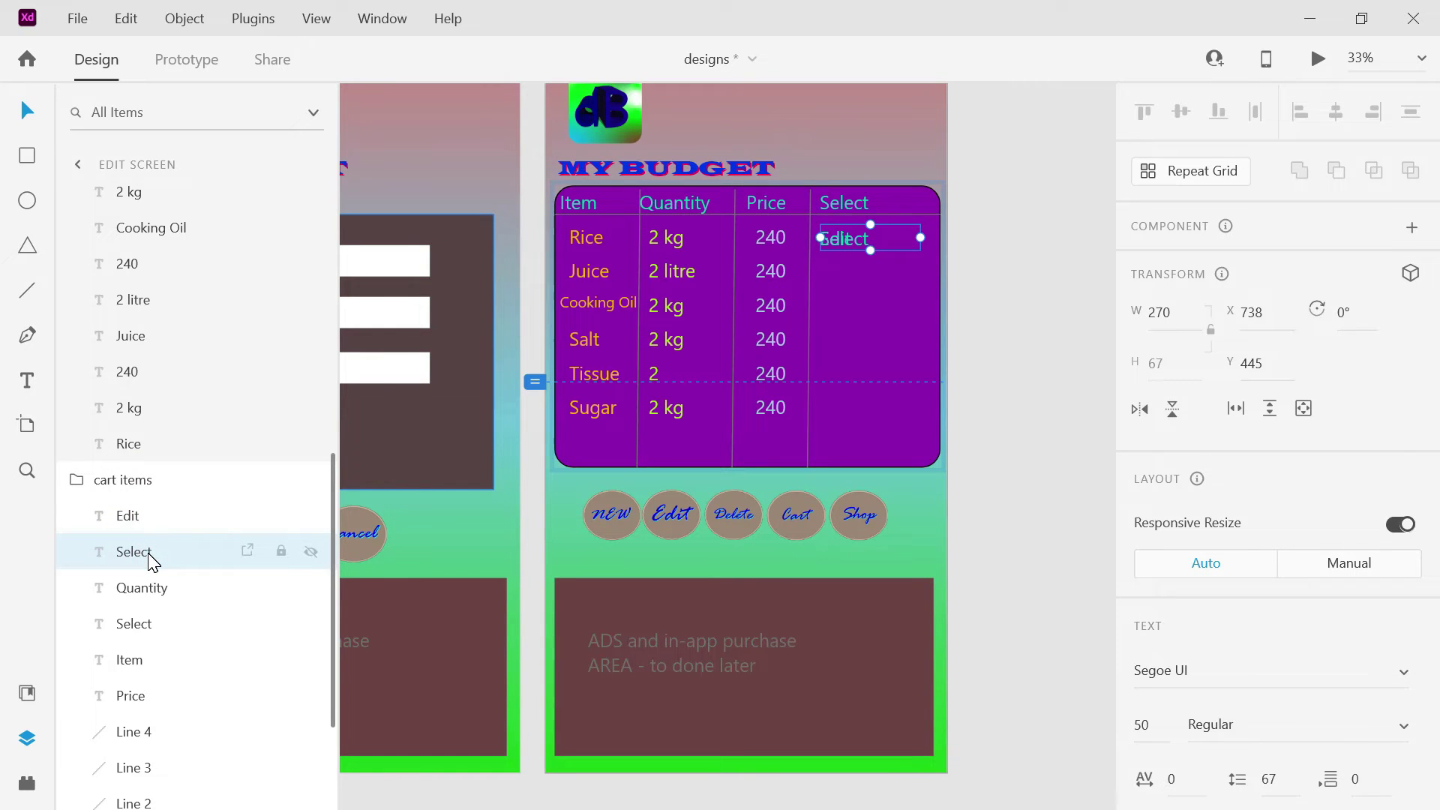
{"action": "key", "text": "Delete"}
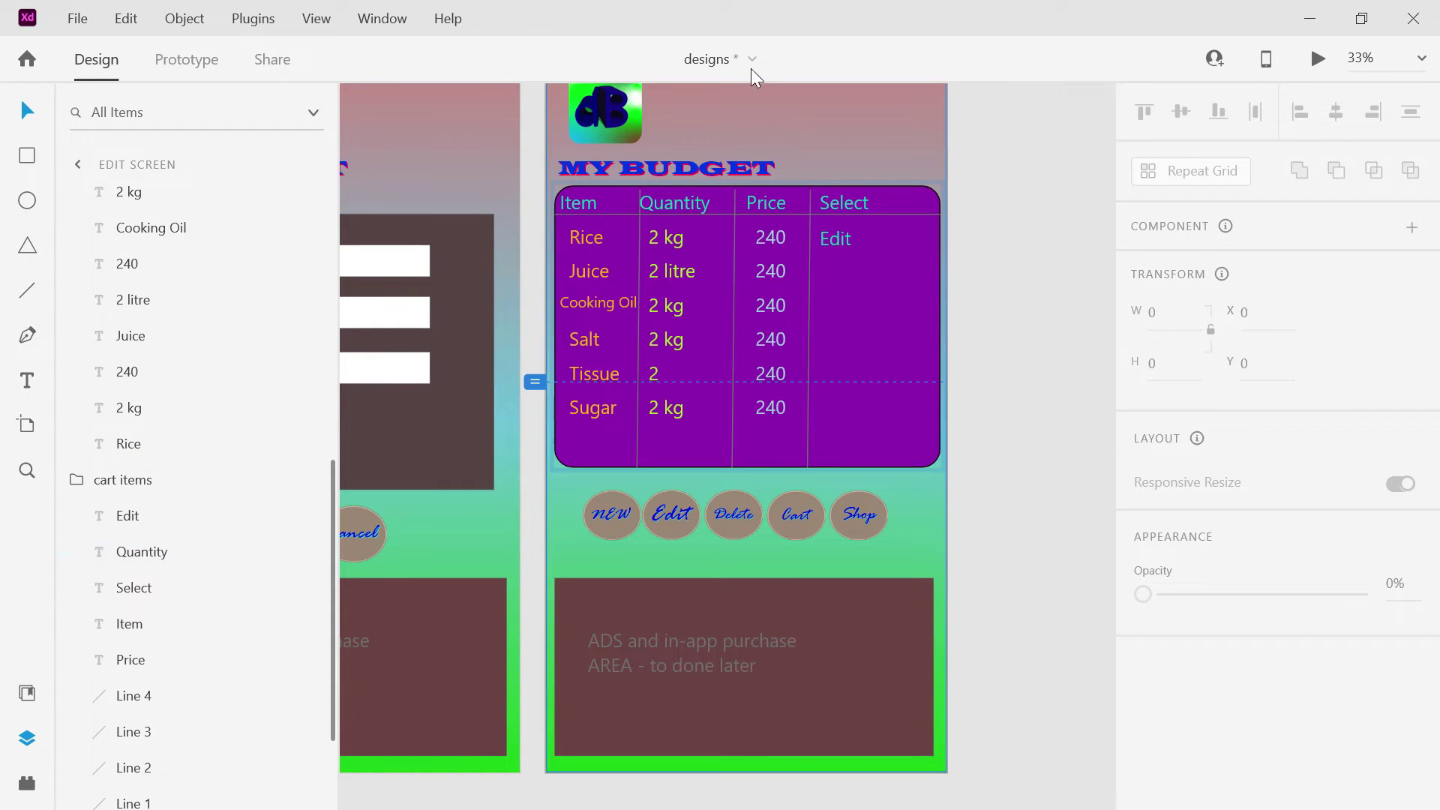
Copy the Edit text down the Select column into the Juice, Cooking Oil, Salt and Tissue rows.
{"action": "left_click", "coordinate": [830, 239]}
{"action": "key", "text": "ctrl+d"}
{"action": "left_click_drag", "start_coordinate": [829, 239], "coordinate": [828, 345]}
{"action": "key", "text": "ctrl+d"}
{"action": "key", "text": "ctrl+d"}
{"action": "left_click_drag", "start_coordinate": [829, 345], "coordinate": [828, 347]}
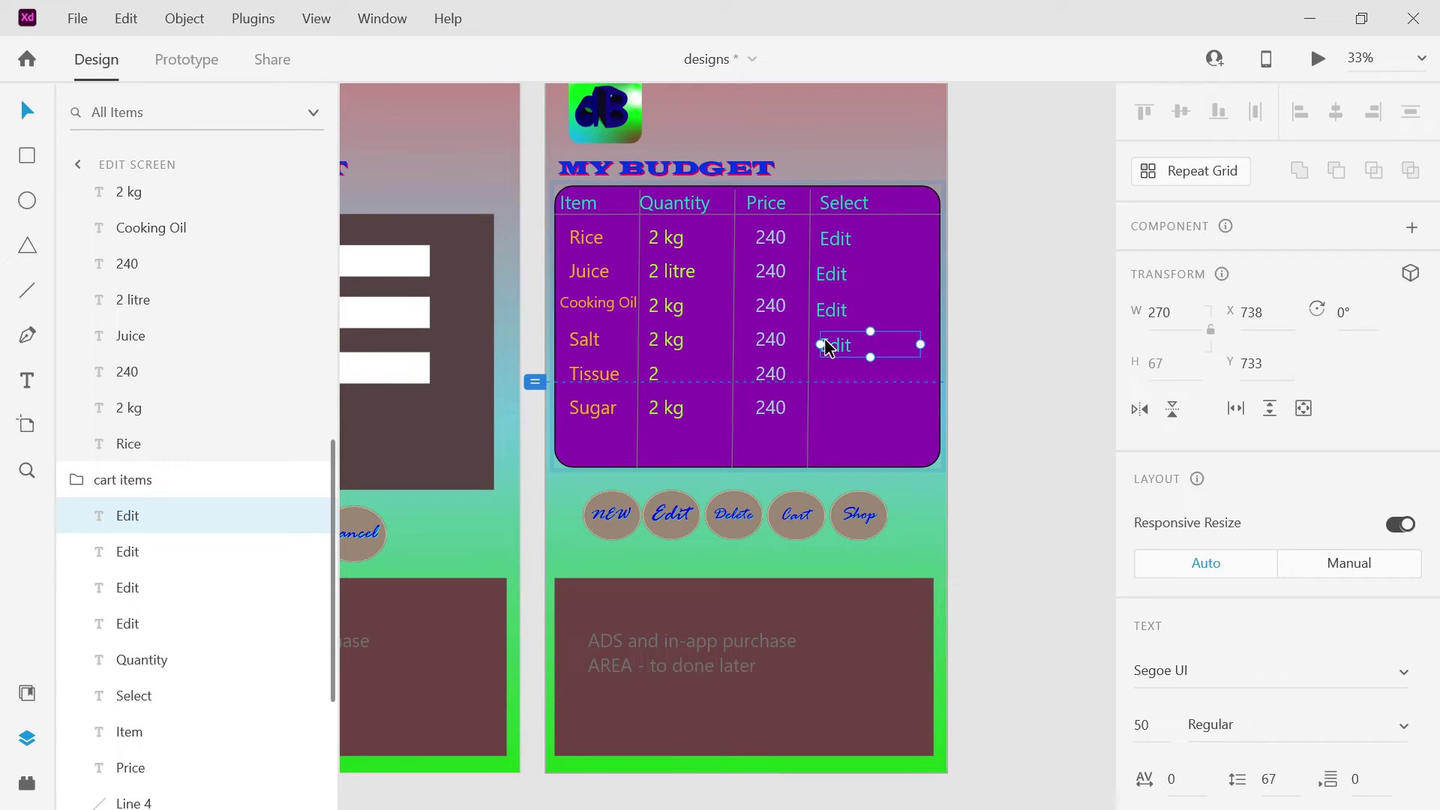
{"action": "key", "text": "ctrl+d"}
{"action": "mouse_move", "coordinate": [839, 352]}
{"action": "left_mouse_down"}
{"action": "mouse_move", "coordinate": [832, 393]}
{"action": "mouse_move", "coordinate": [828, 350]}
{"action": "left_mouse_up"}
Move the Edit labels, from Rice to Tissue, close to the divider line before the Select column.
{"action": "left_click", "coordinate": [837, 243]}
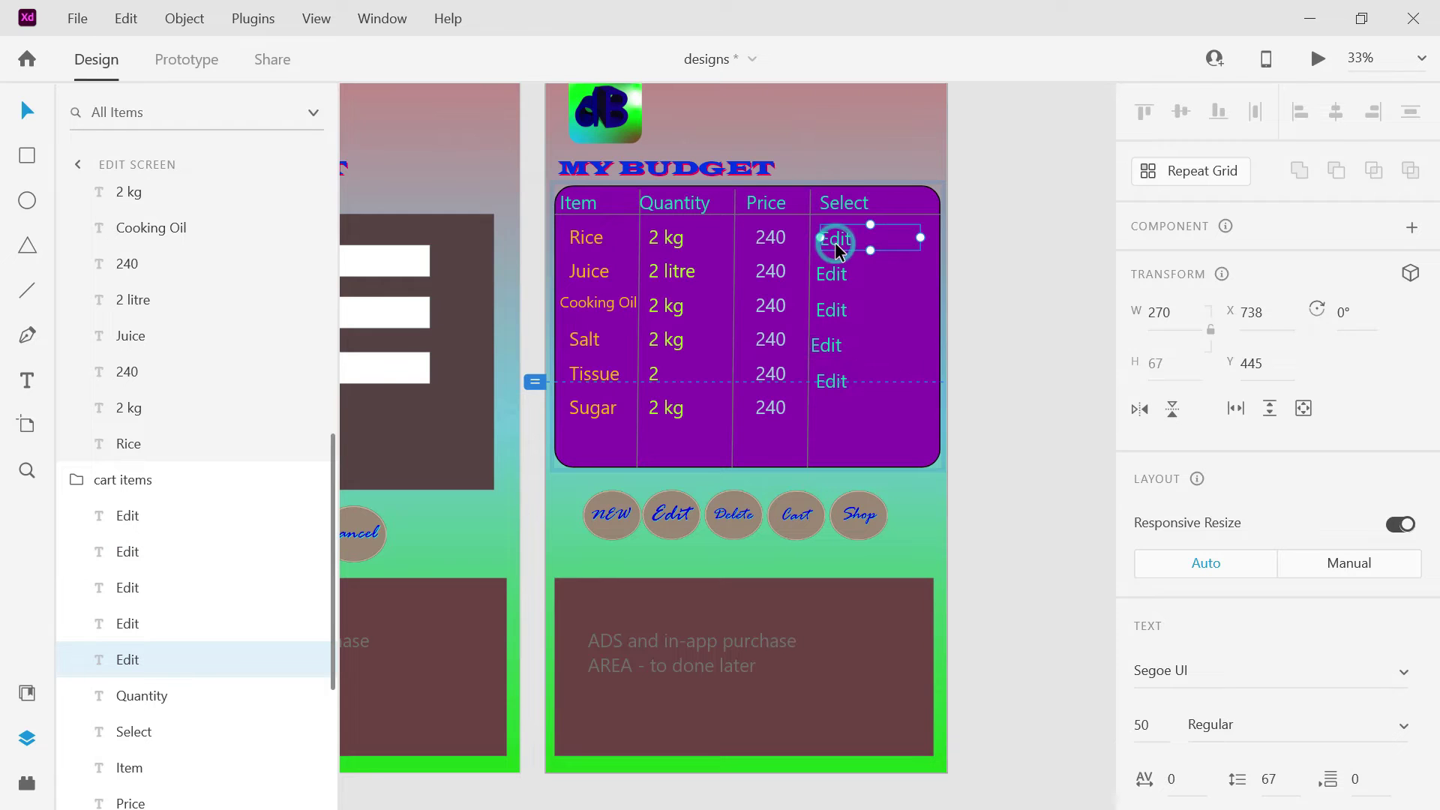
{"action": "left_click_drag", "start_coordinate": [837, 249], "coordinate": [828, 314]}
{"action": "left_click", "coordinate": [836, 279]}
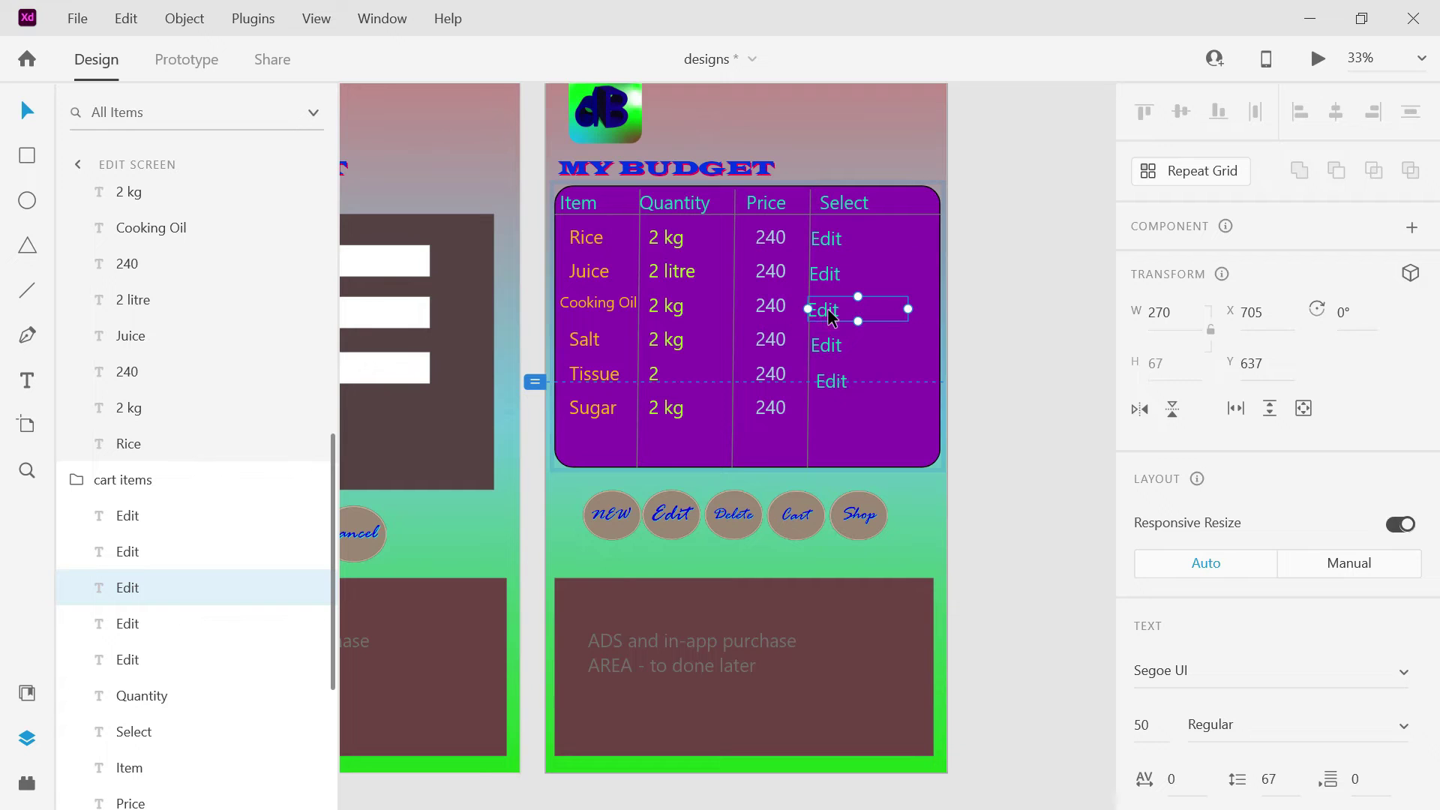
{"action": "left_click_drag", "start_coordinate": [834, 374], "coordinate": [832, 388]}
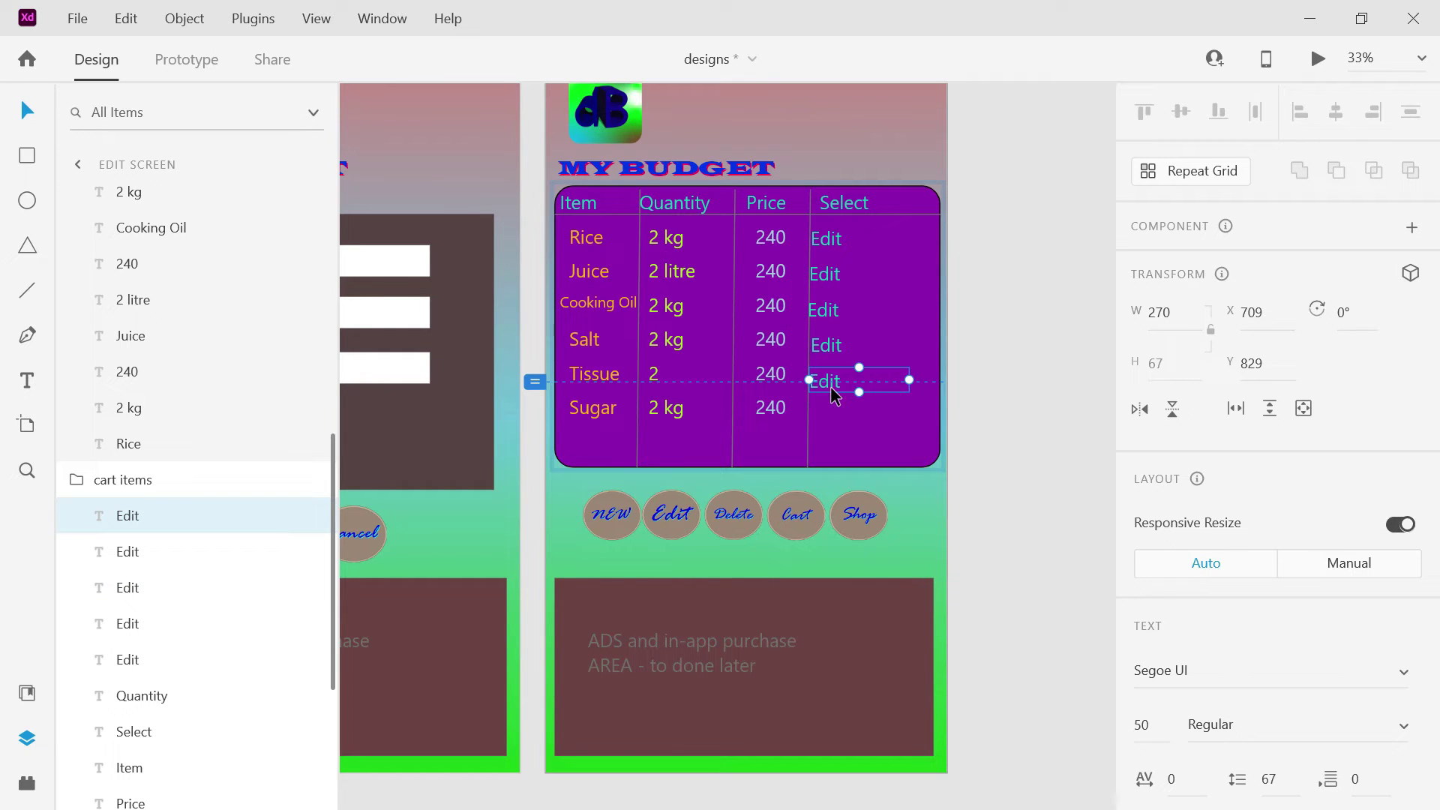
Duplicate the Tissue row's Edit label, place the copy in the Sugar row at Y 912, and clear the selection.
{"action": "key", "text": "ctrl+d"}
{"action": "left_click_drag", "start_coordinate": [835, 386], "coordinate": [839, 418]}
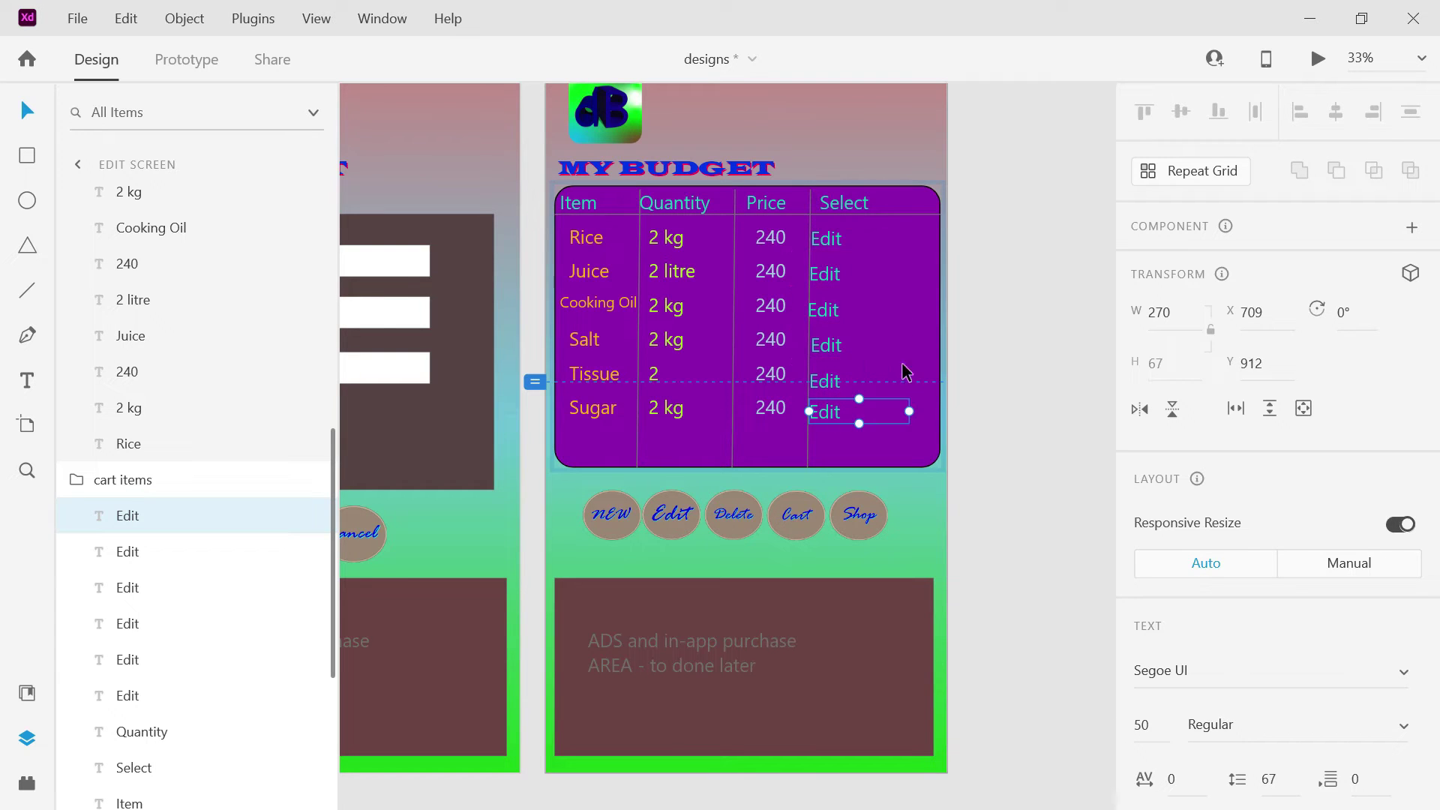
{"action": "left_click", "coordinate": [966, 350]}
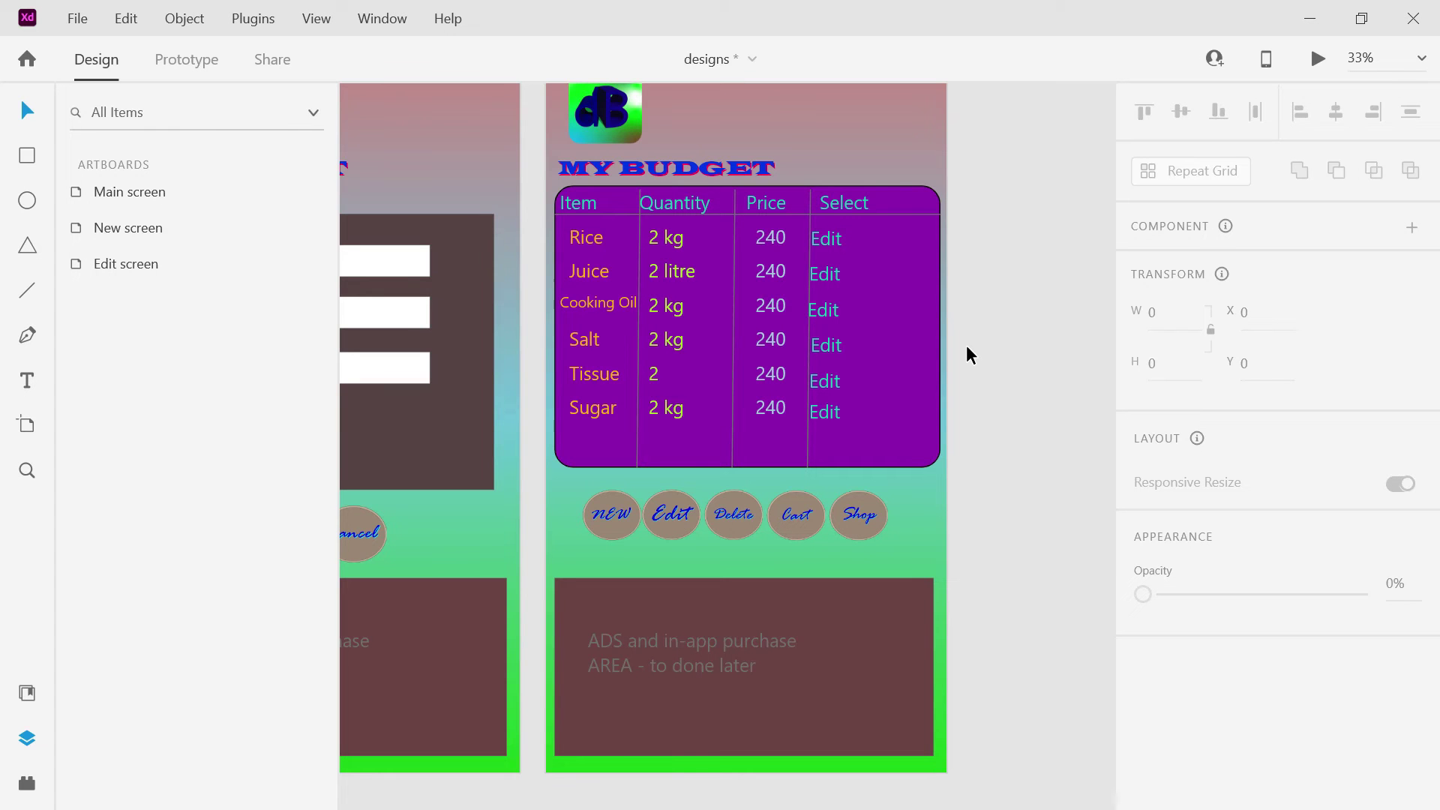
Switch to buttons.ai in Illustrator, copy the add layer's button artwork, and hide that layer.
{"action": "key", "text": "alt+Tab"}
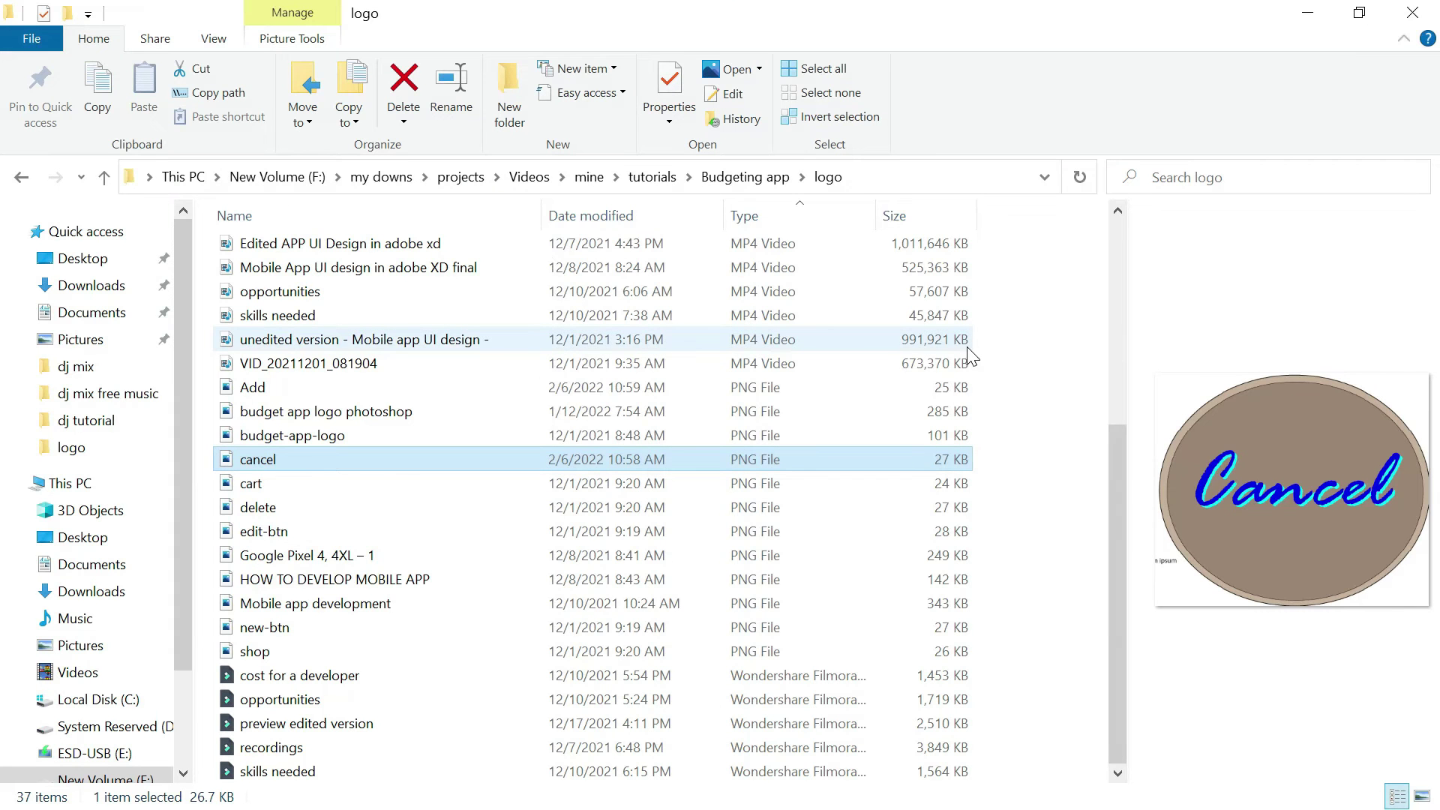
{"action": "key", "text": "alt+Tab"}
{"action": "key", "text": "alt+Tab"}
{"action": "key", "text": "alt+Tab"}
{"action": "key", "text": "alt+Tab"}
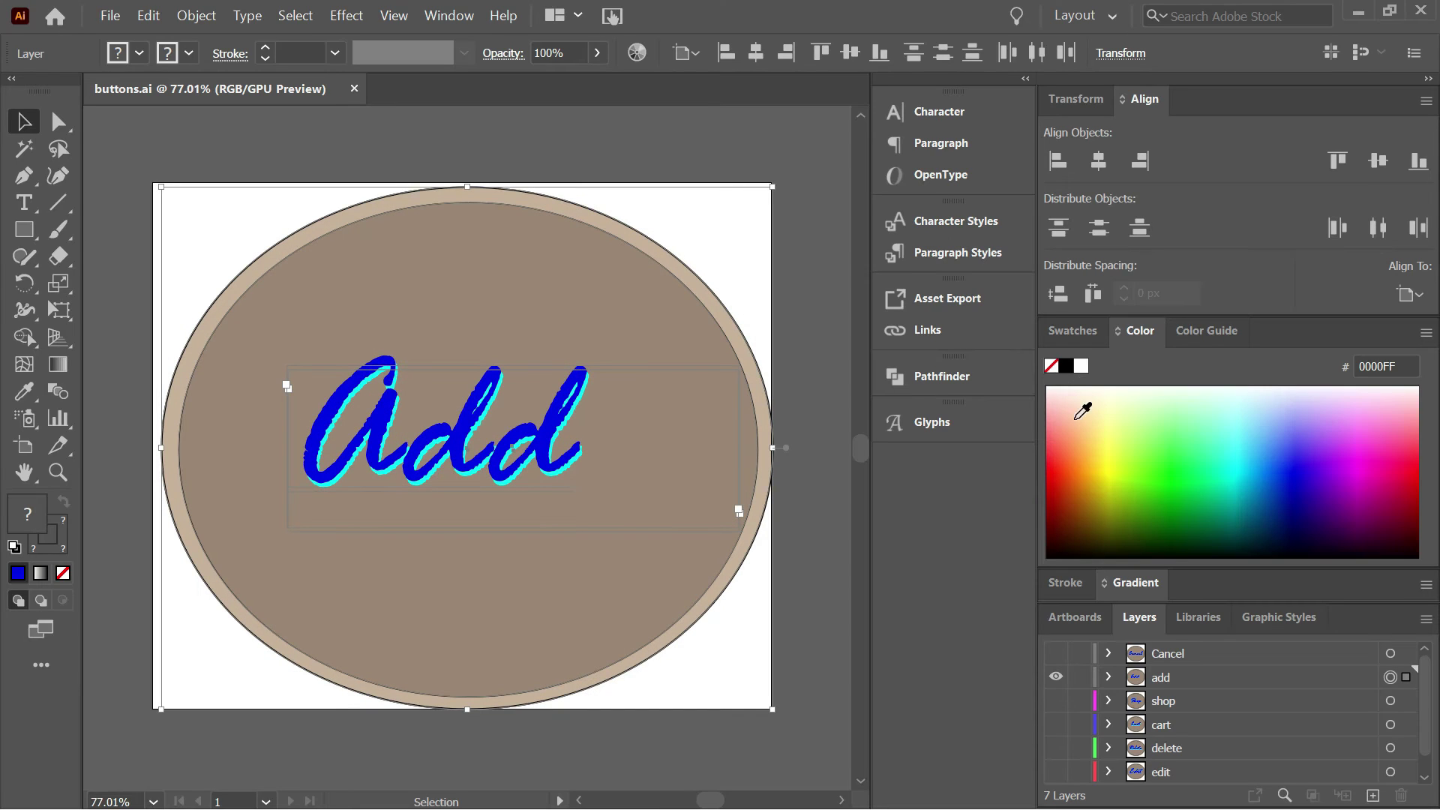
{"action": "left_click", "coordinate": [1138, 678]}
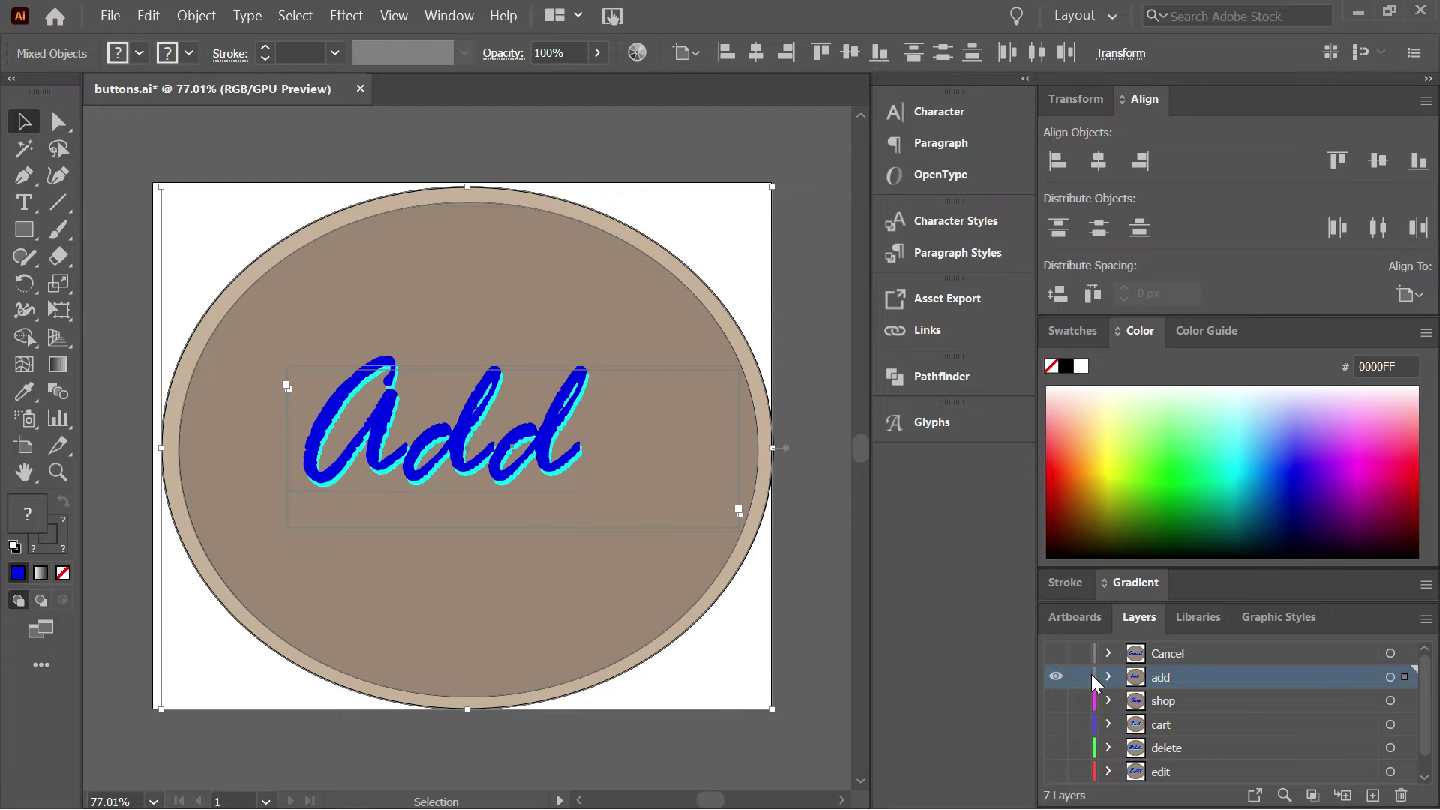
{"action": "left_click", "coordinate": [1057, 678]}
Try to paste the copied button artwork while the hidden add layer is active.
{"action": "key", "text": "ctrl+v"}
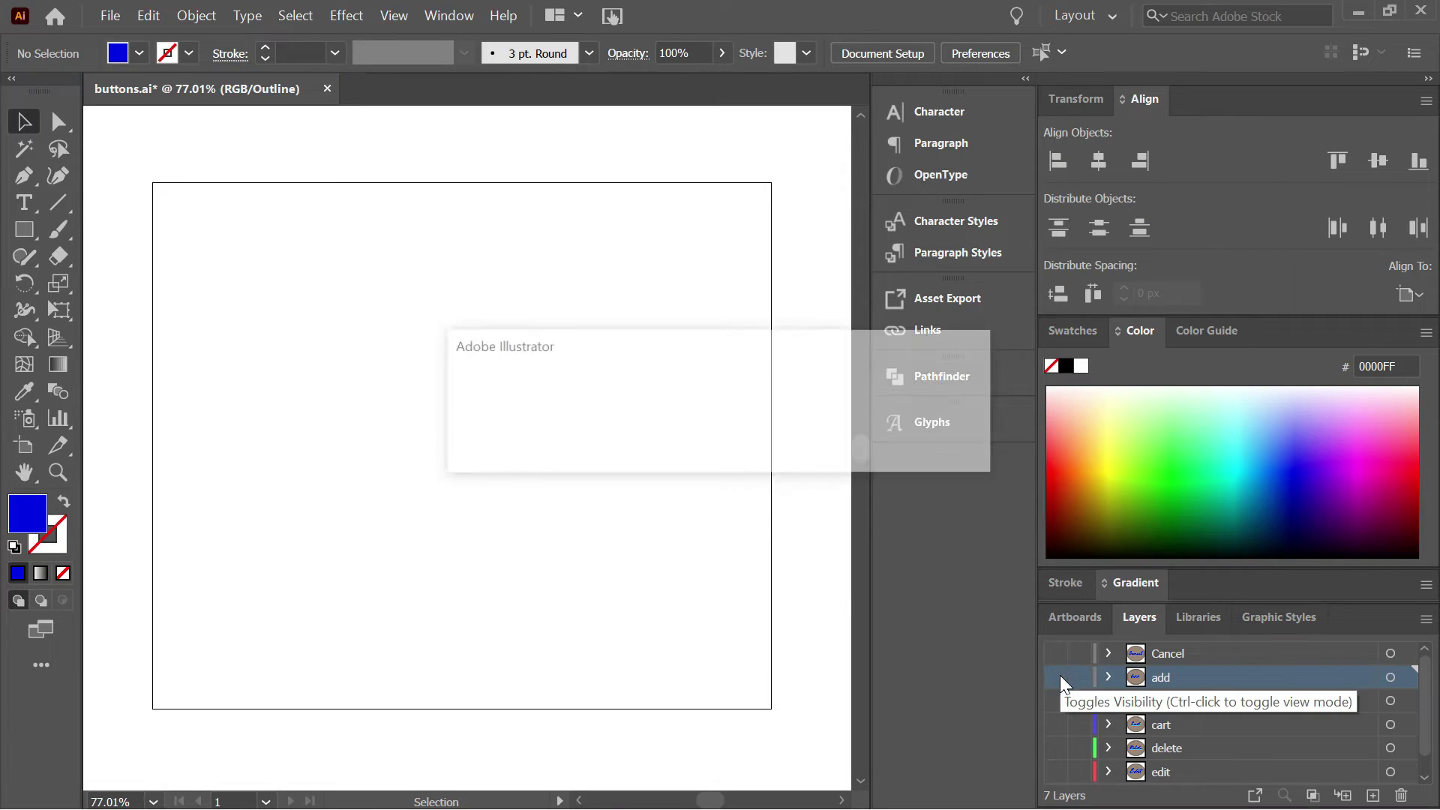
{"action": "left_click", "coordinate": [915, 447]}
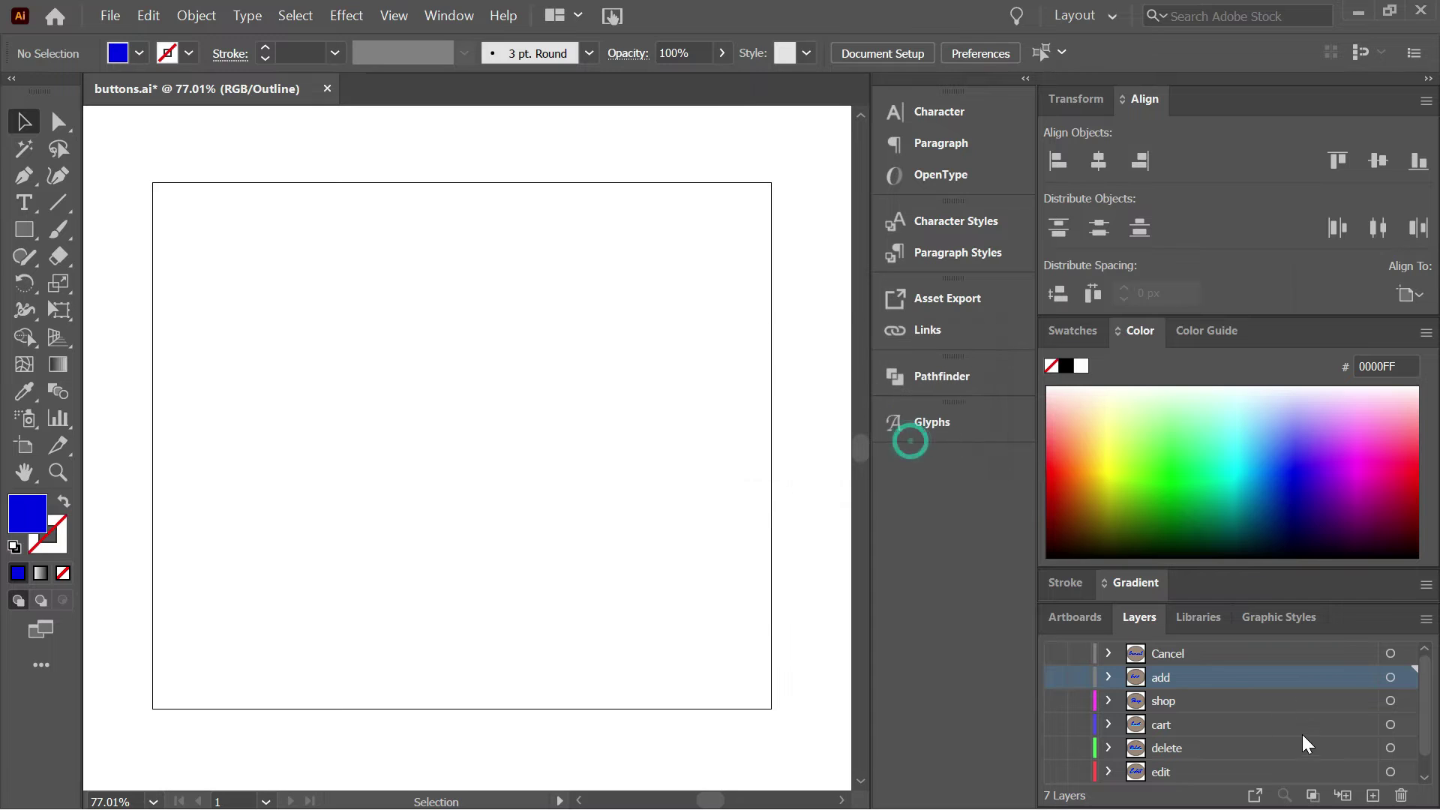
{"action": "left_click", "coordinate": [1341, 796]}
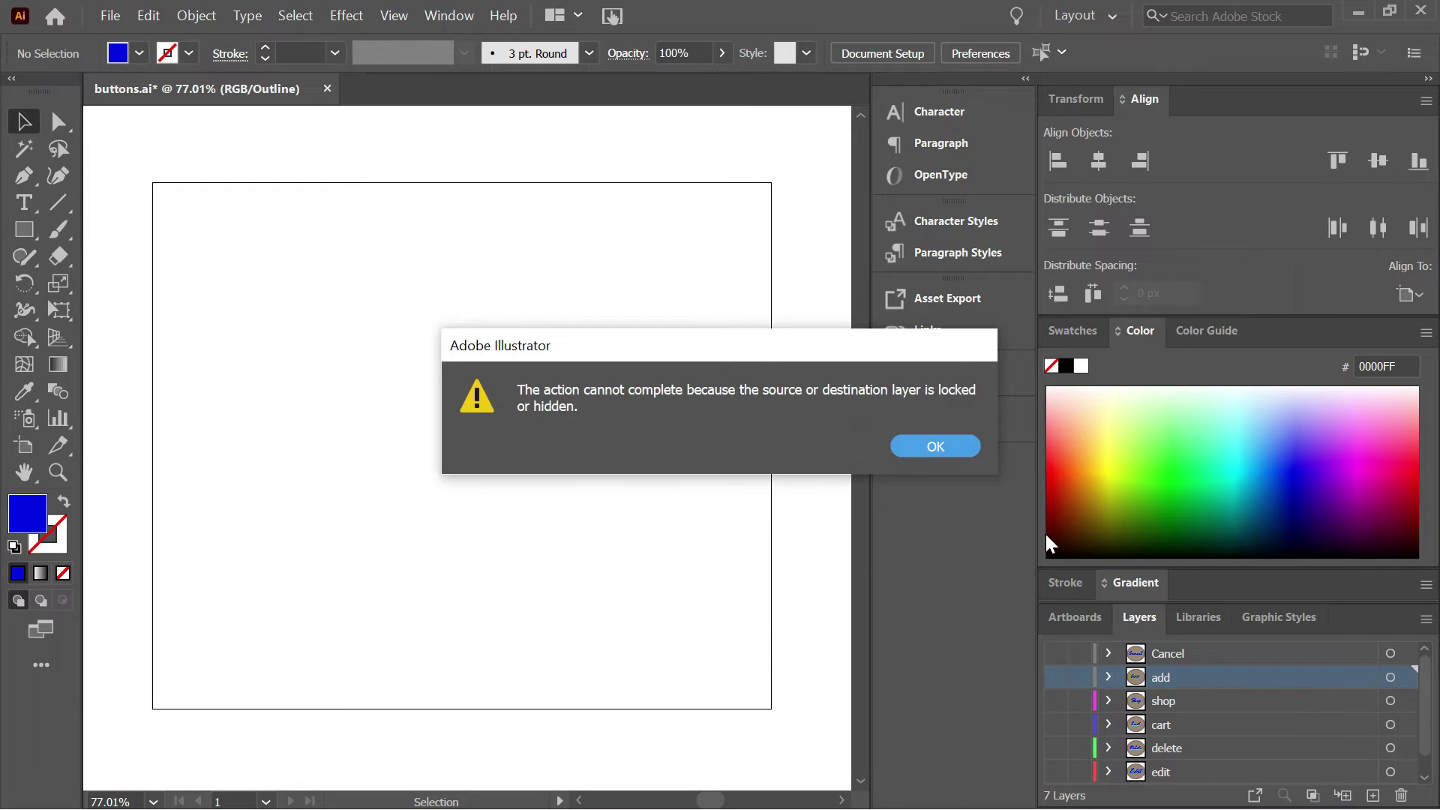
{"action": "left_click", "coordinate": [958, 444]}
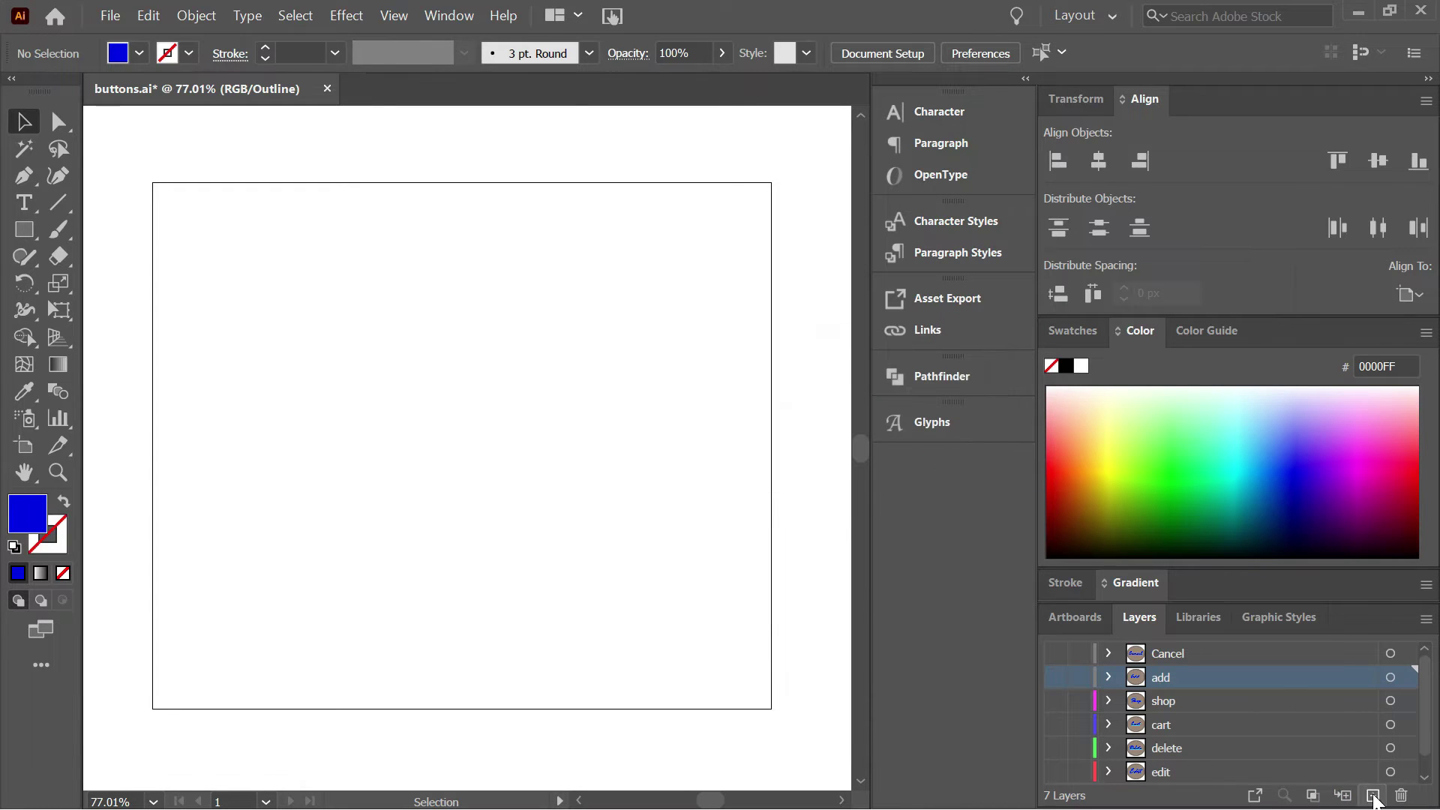
Create a new layer above the add layer and paste the copied button artwork in place on it.
{"action": "left_click", "coordinate": [1372, 795]}
{"action": "key", "text": "ctrl+y"}
{"action": "key", "text": "ctrl+f"}
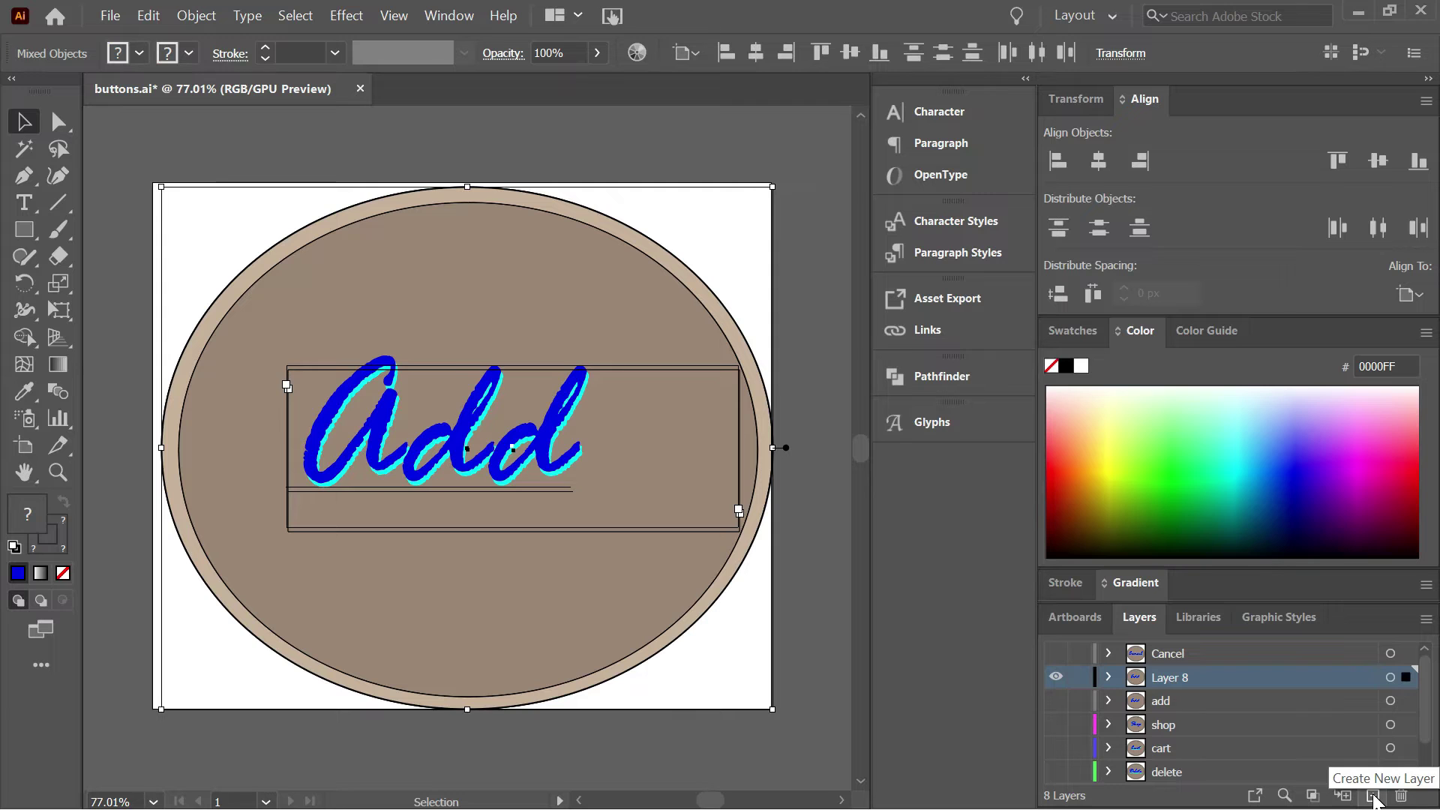
Change the blue Add text on the new layer's button to Save.
{"action": "key", "text": "t"}
{"action": "double_click", "coordinate": [490, 448]}
{"action": "key", "text": "Escape"}
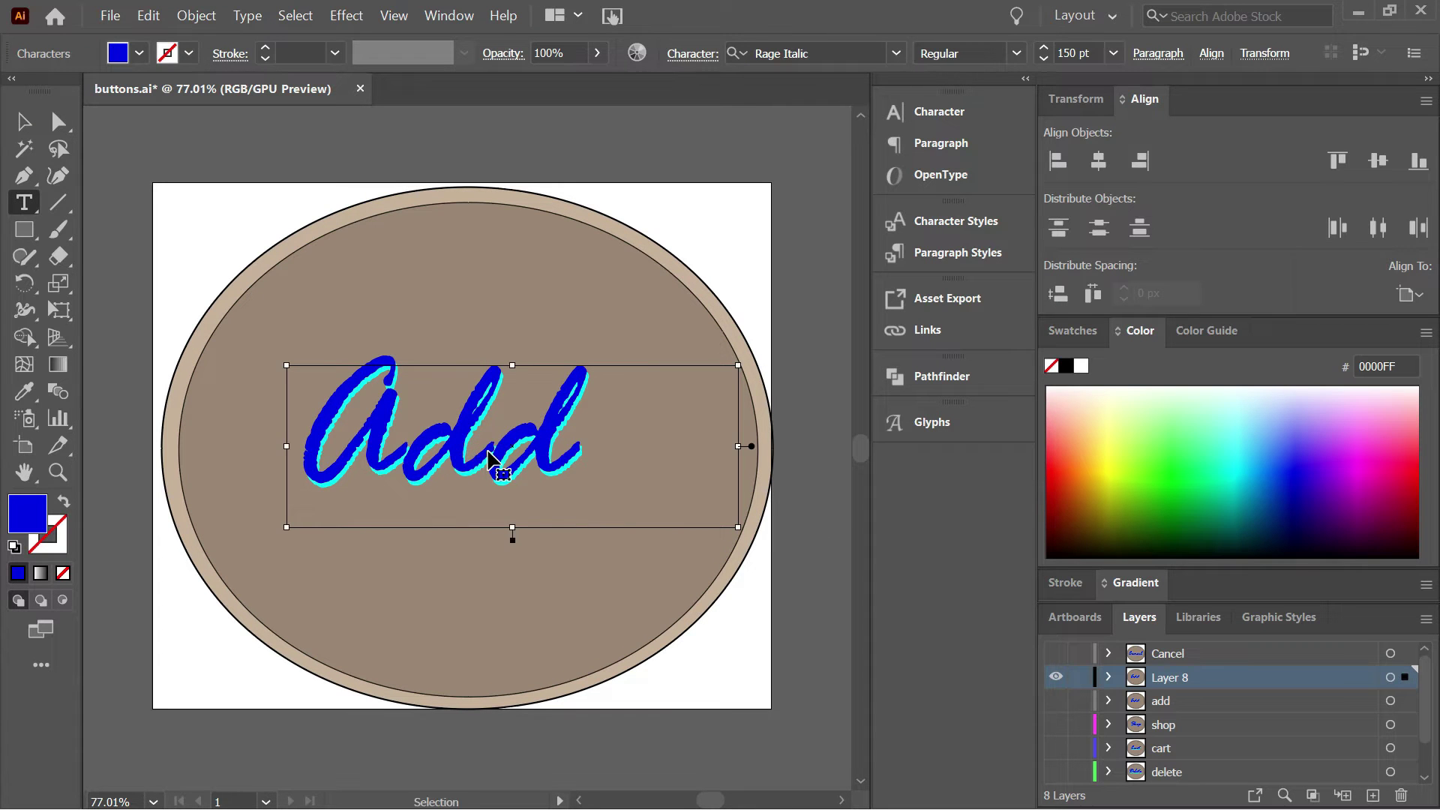
{"action": "double_click", "coordinate": [490, 450]}
{"action": "type", "text": "Save"}
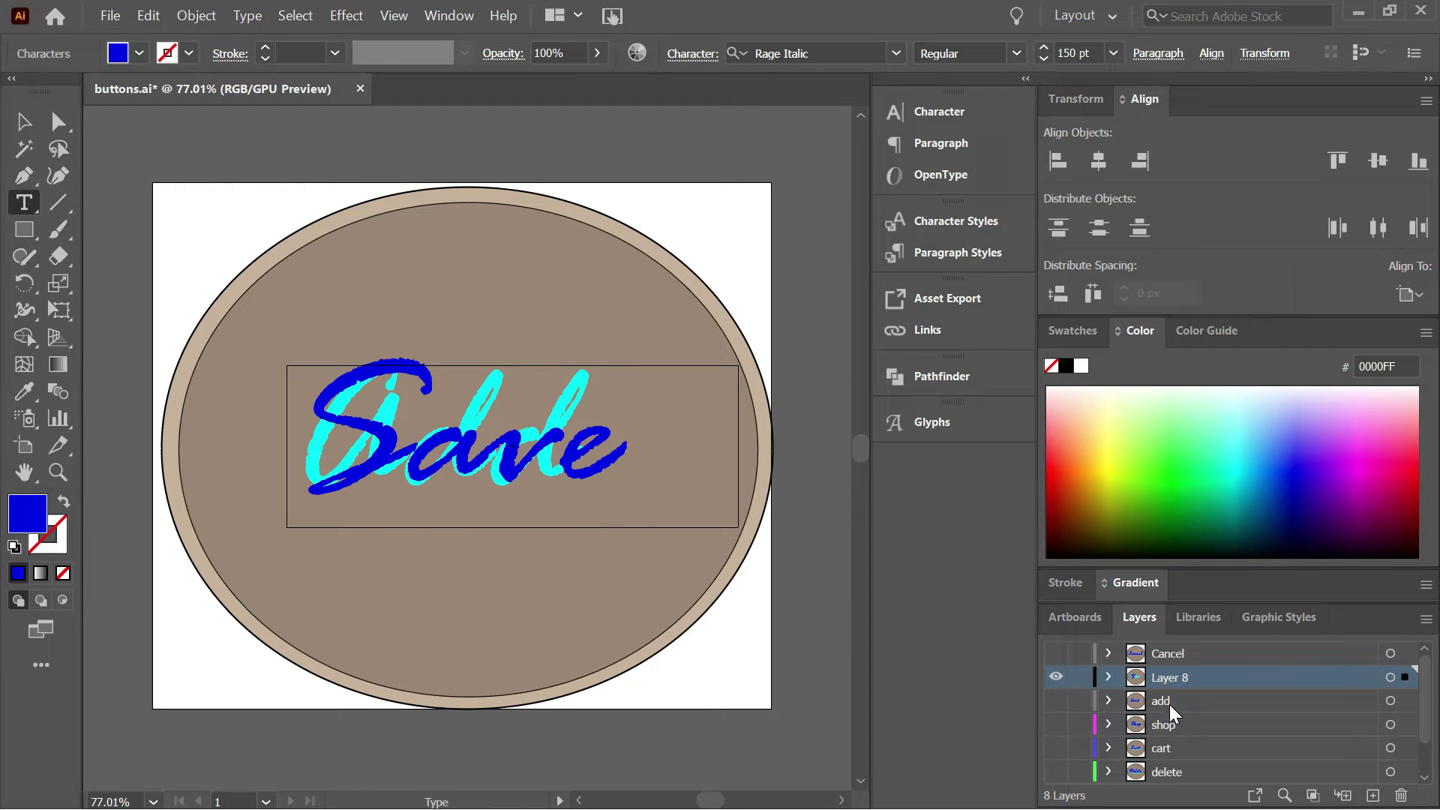
Rename the blue text object inside the new layer to Save and hide it.
{"action": "left_click", "coordinate": [1108, 677]}
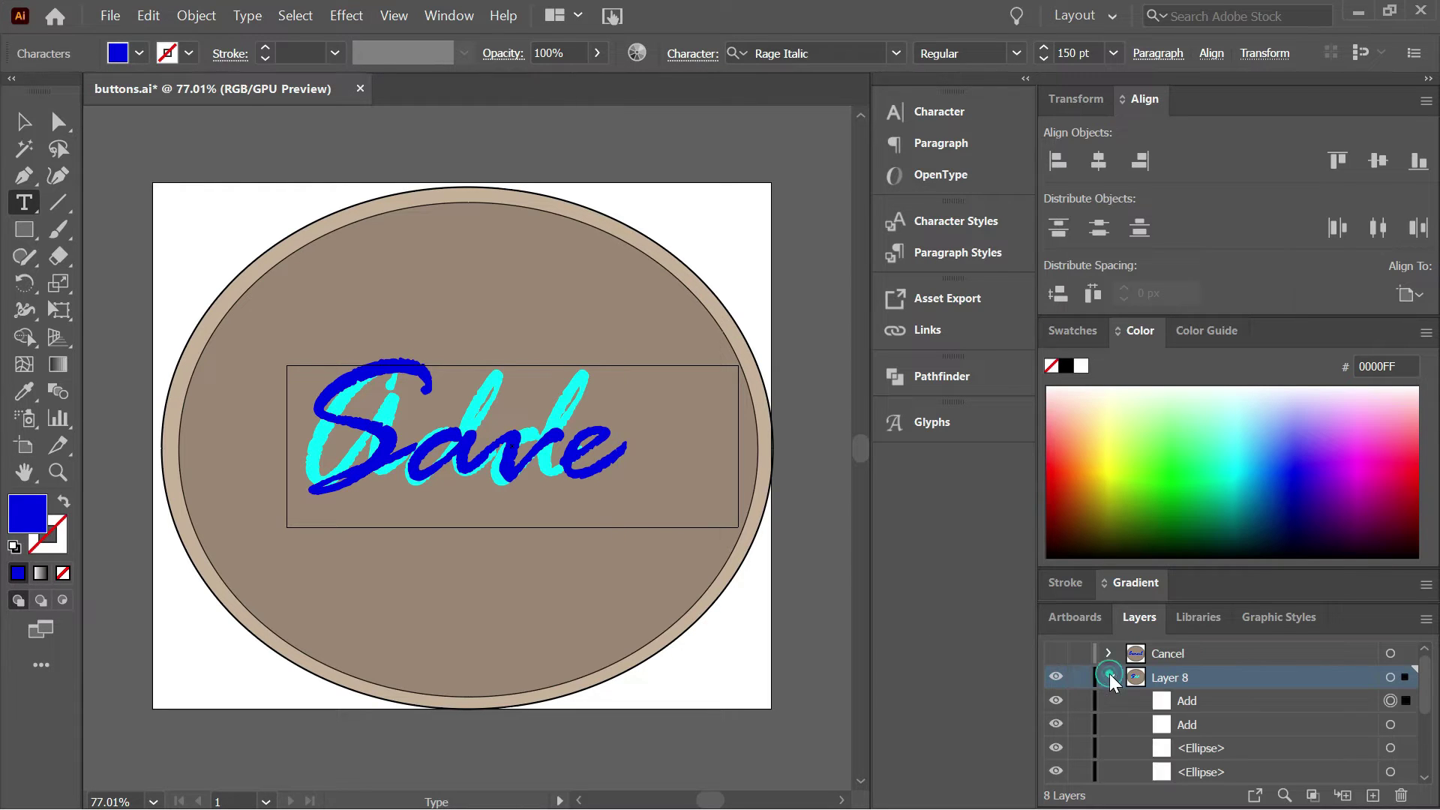
{"action": "double_click", "coordinate": [1182, 705]}
{"action": "type", "text": "Save"}
{"action": "key", "text": "Return"}
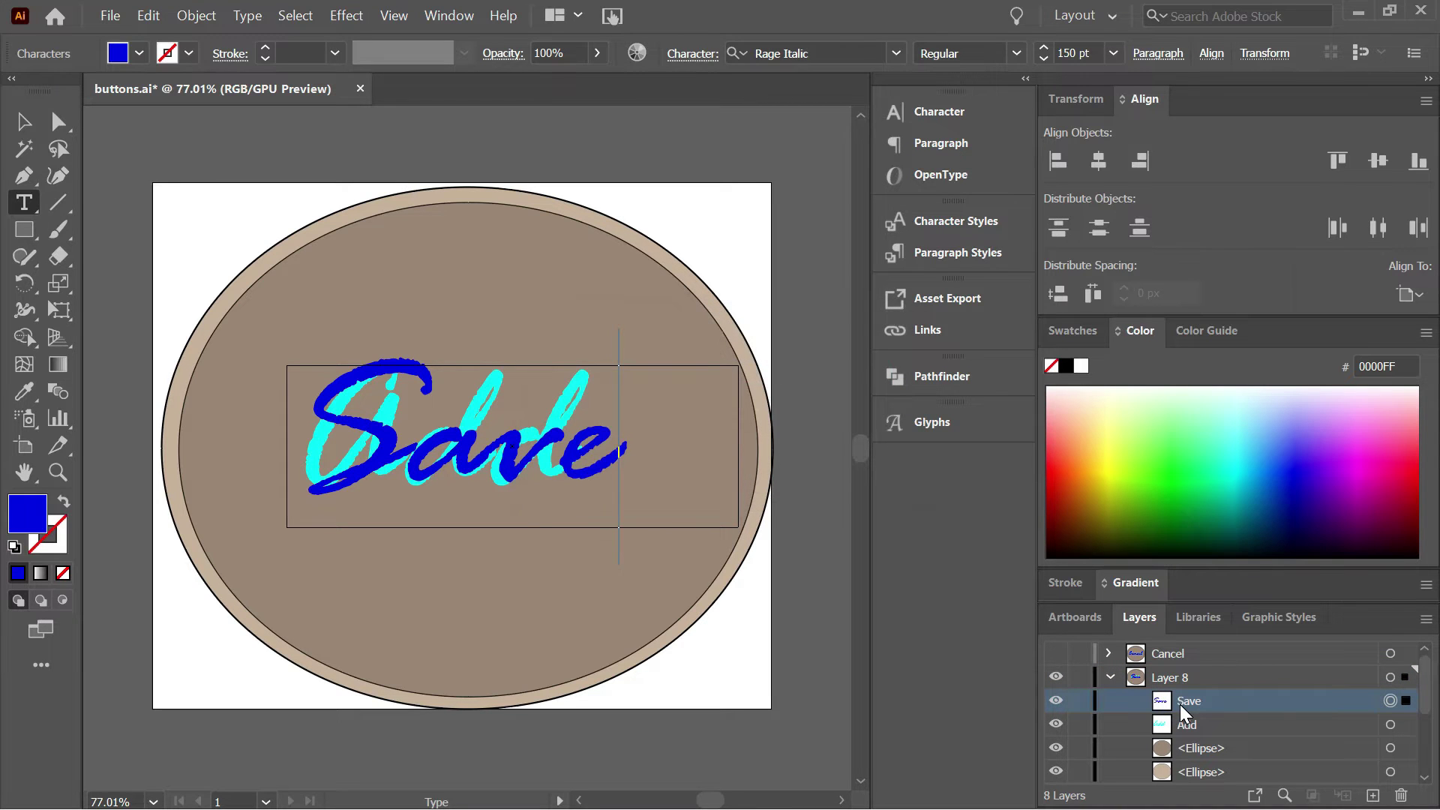
{"action": "left_click", "coordinate": [1056, 702]}
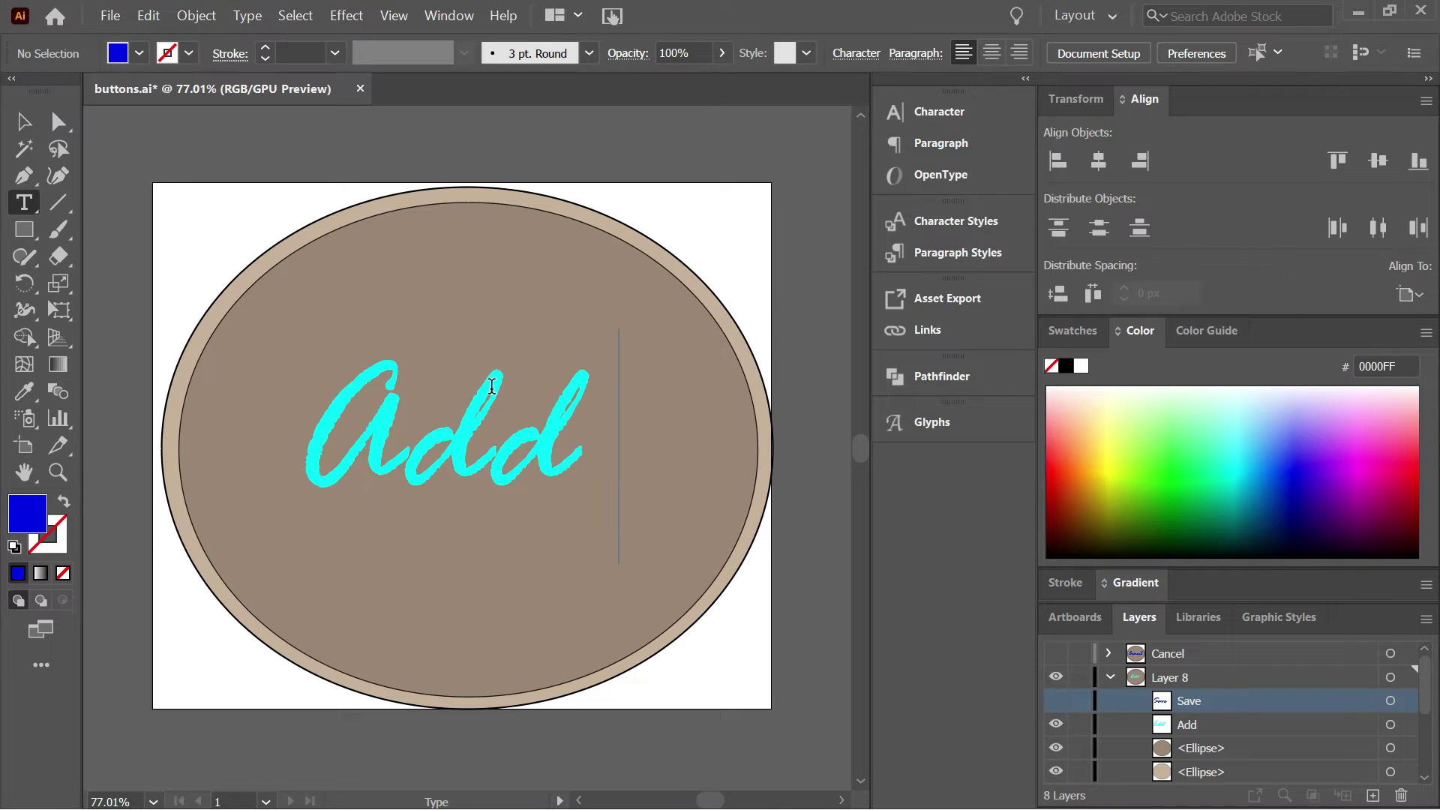
Change the cyan Add text and its object name to Save, and show the blue Save text again.
{"action": "double_click", "coordinate": [504, 429]}
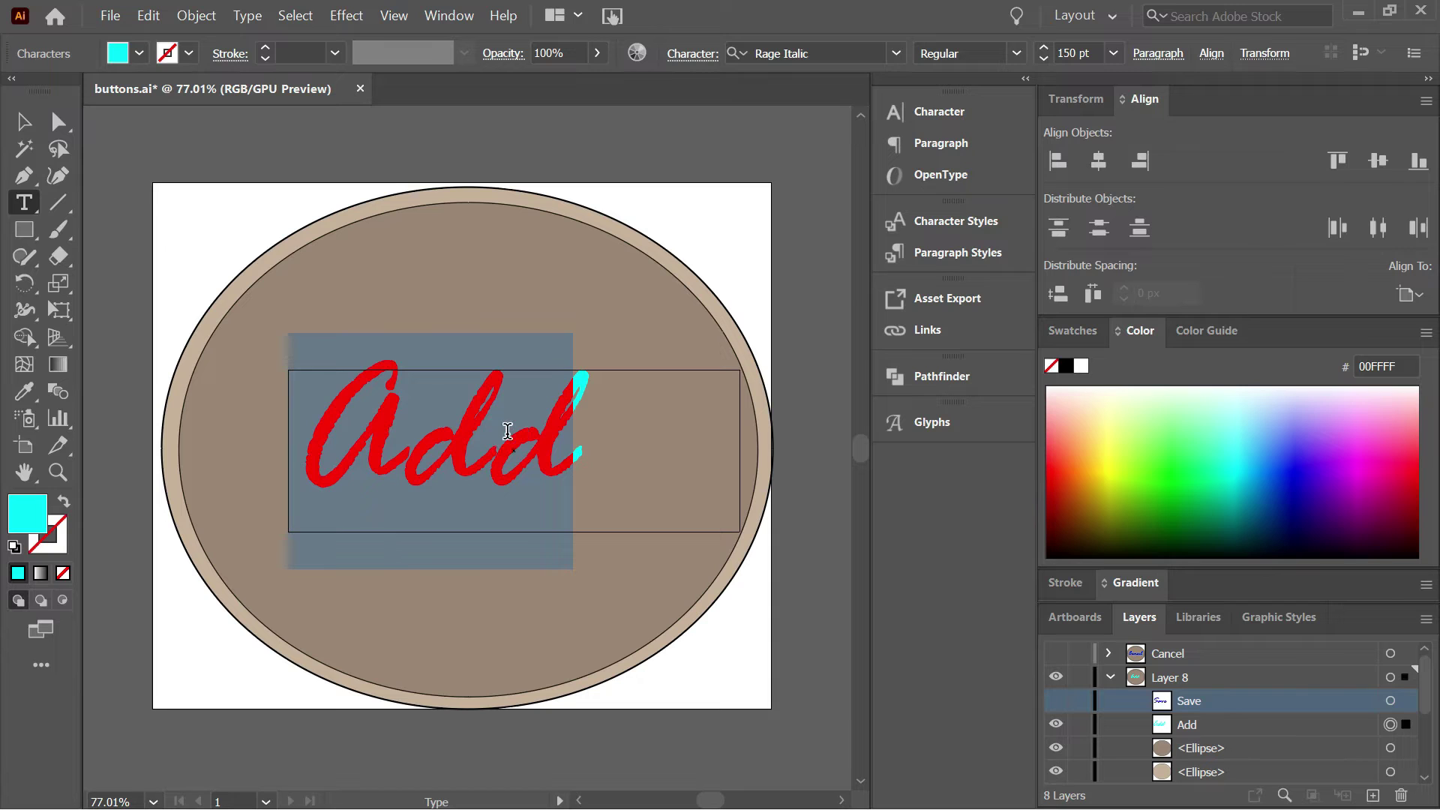
{"action": "type", "text": "Save"}
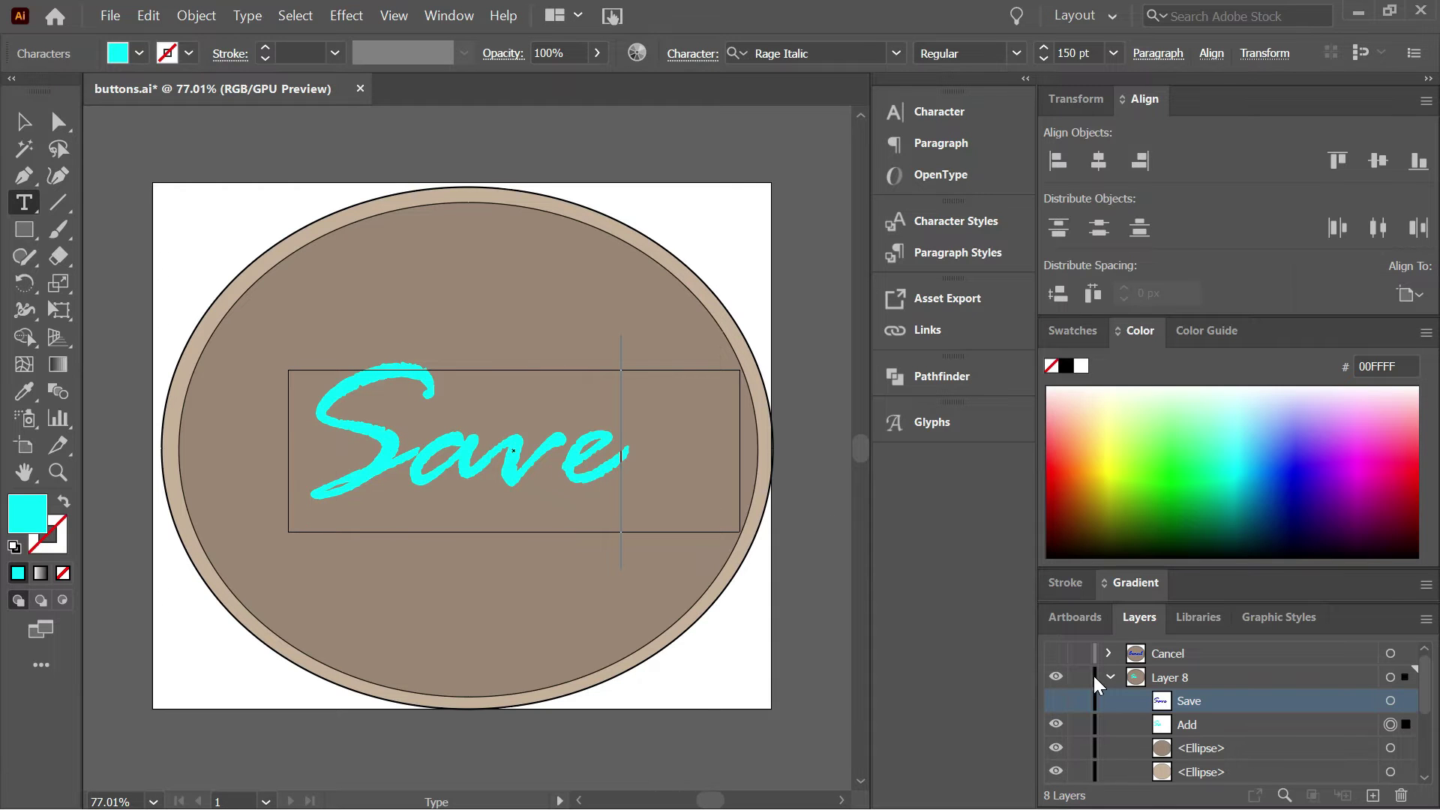
{"action": "double_click", "coordinate": [1187, 724]}
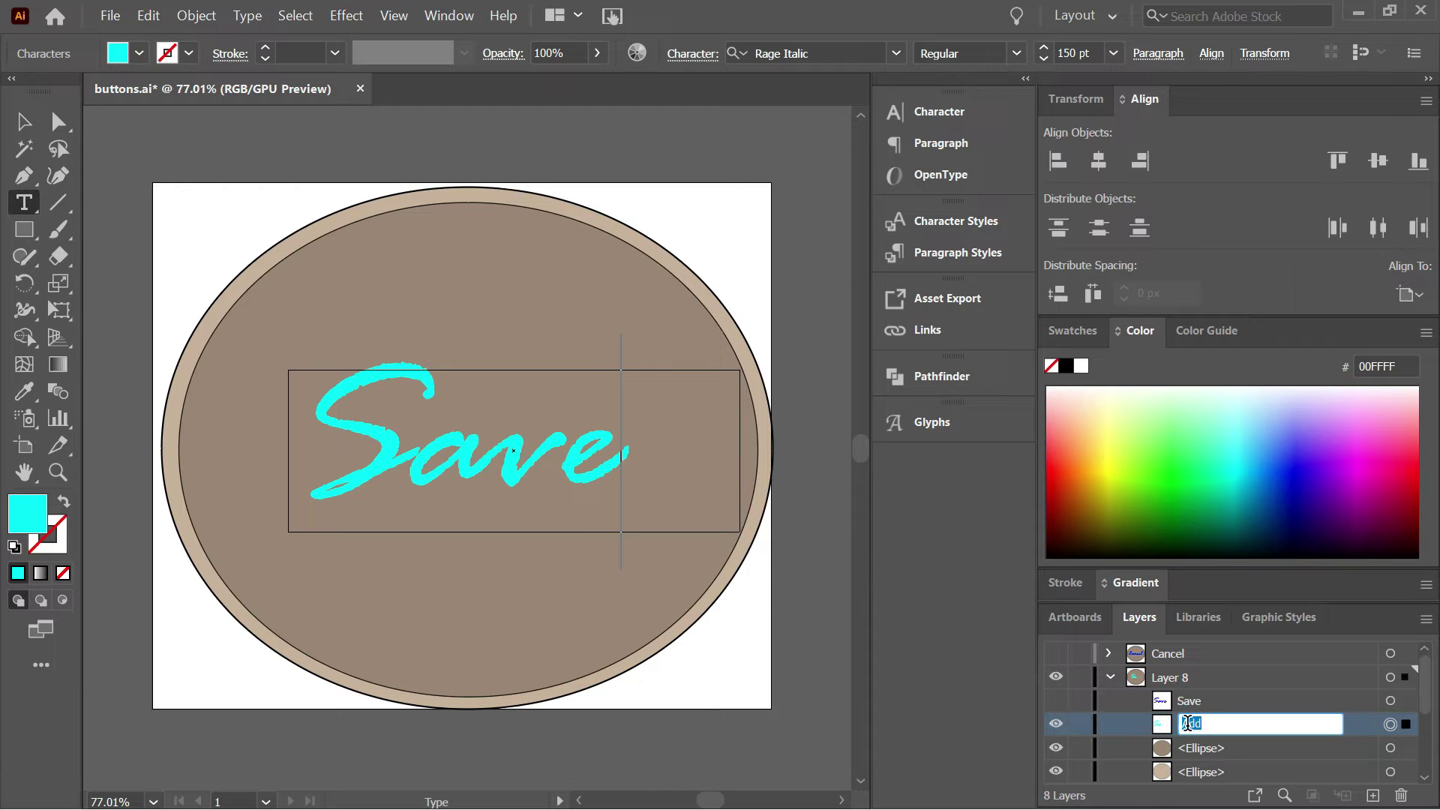
{"action": "key", "text": "Return"}
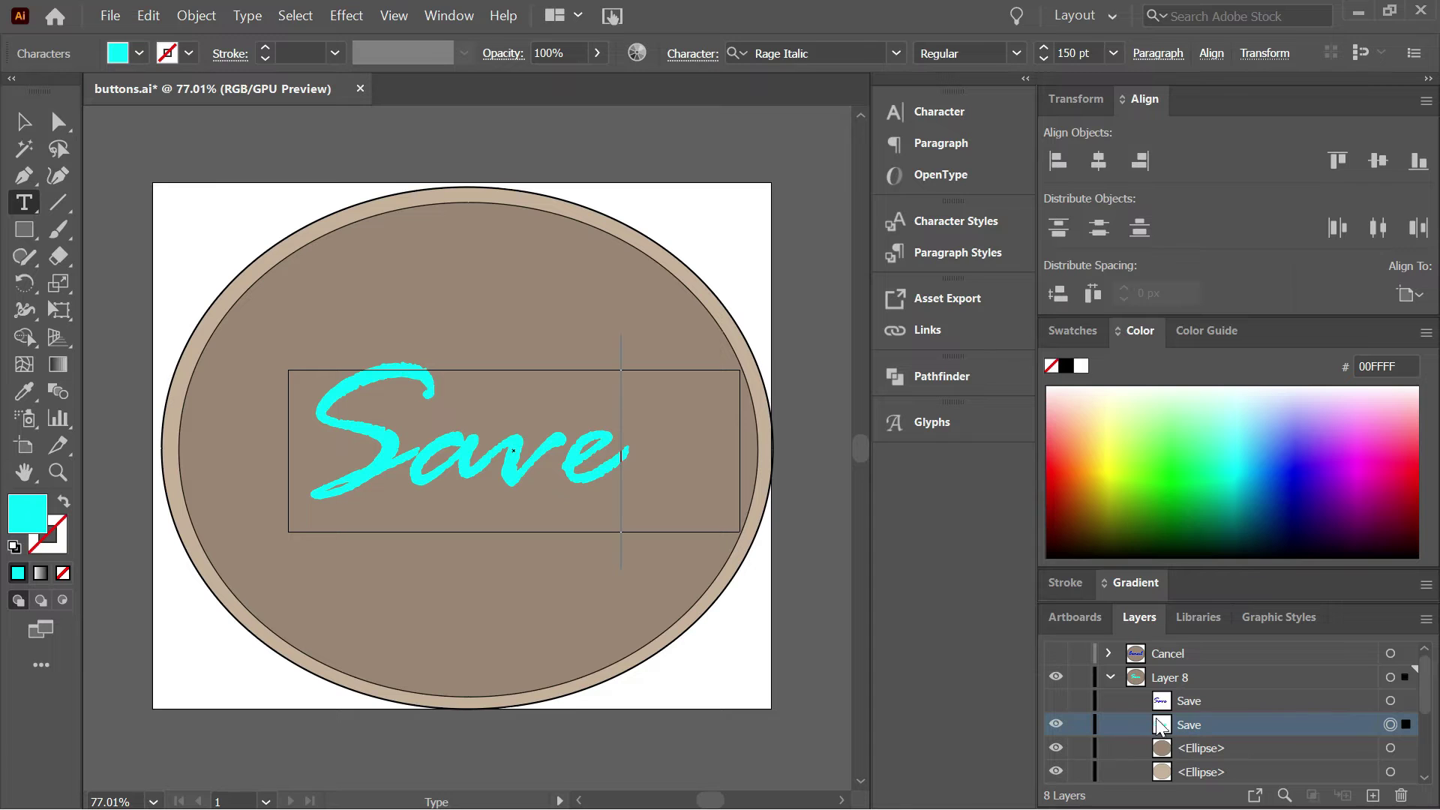
{"action": "left_click", "coordinate": [1056, 702]}
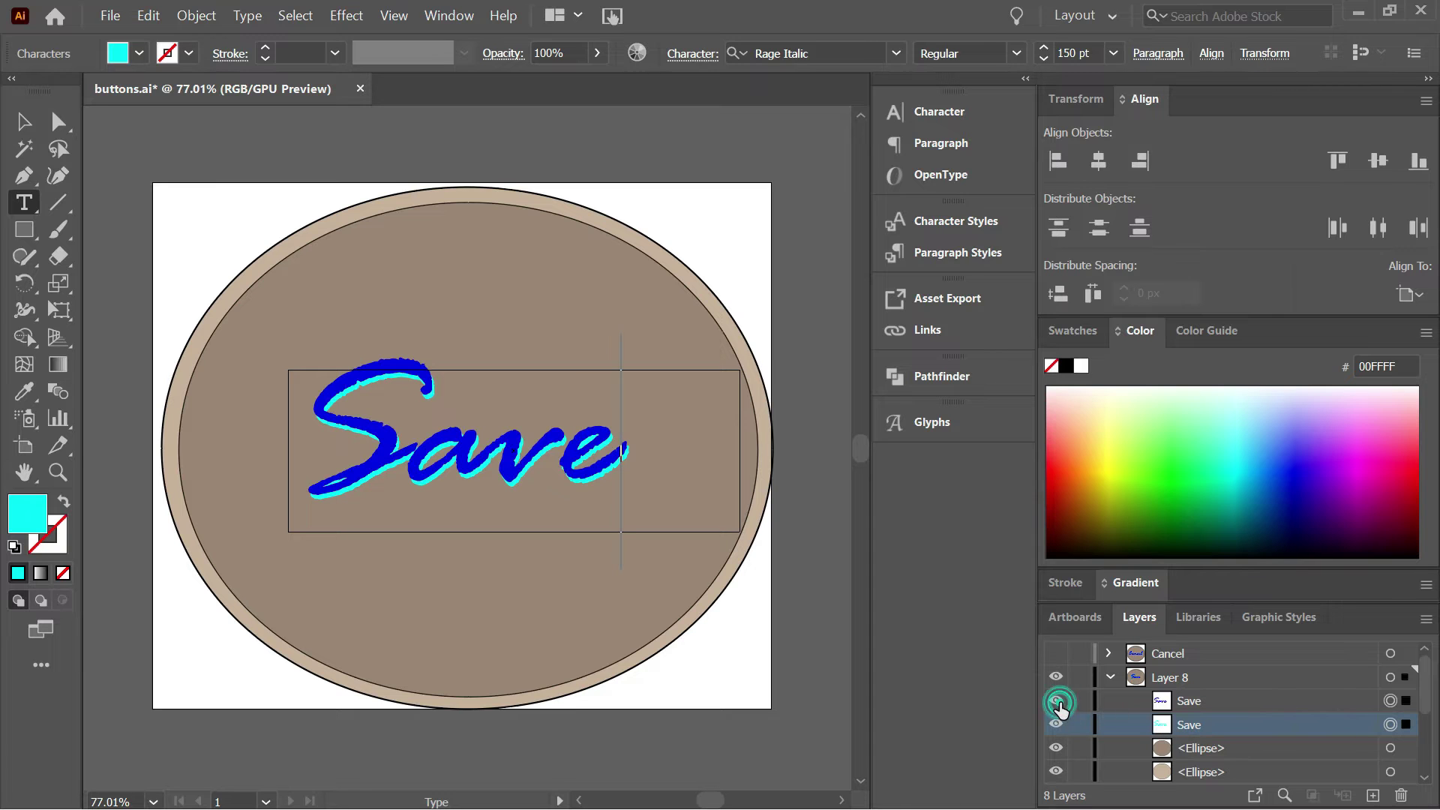
{"action": "left_click", "coordinate": [1111, 678]}
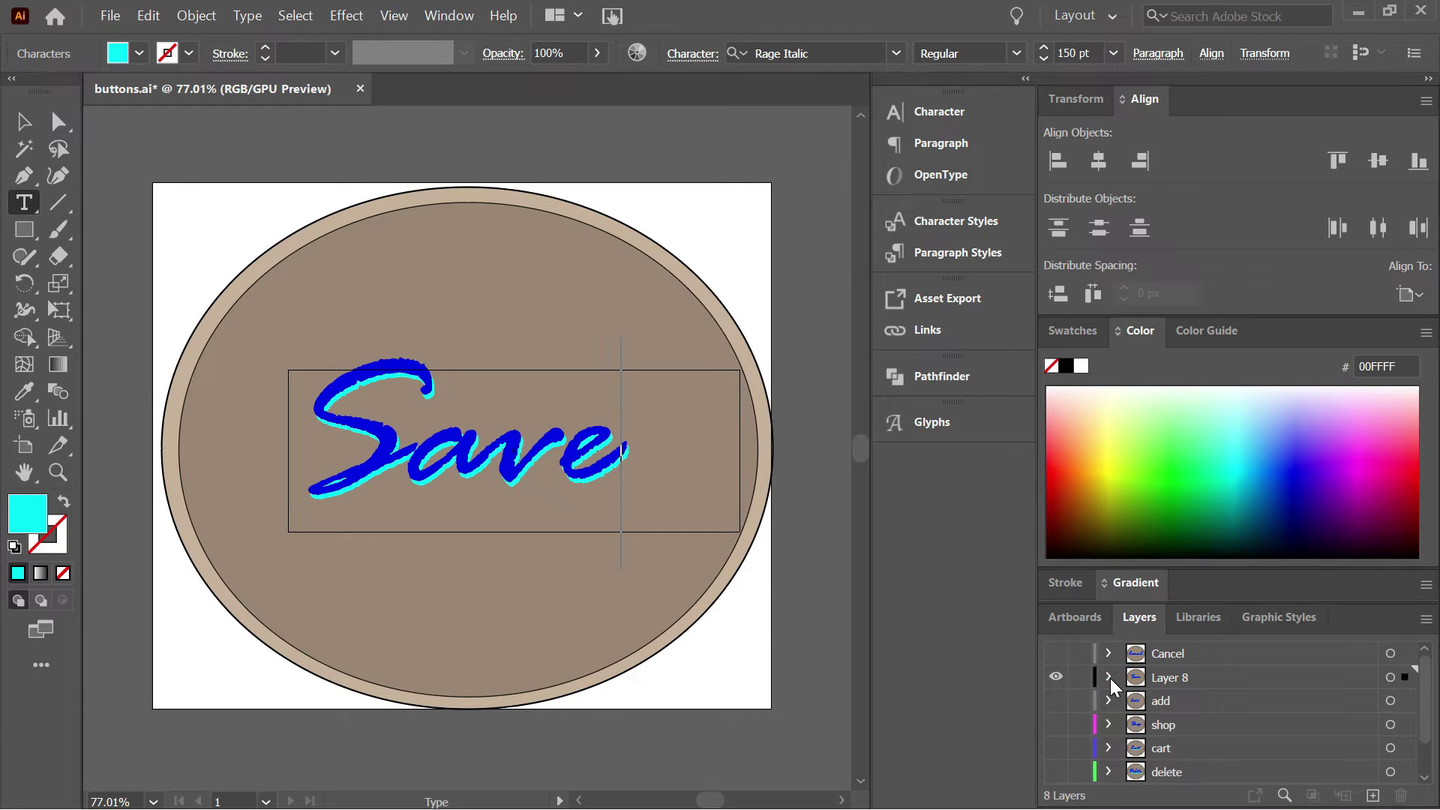
Export the Save button artwork on Layer 8 for web as a transparent PNG-24 named save in the logo folder.
{"action": "left_click", "coordinate": [1158, 680]}
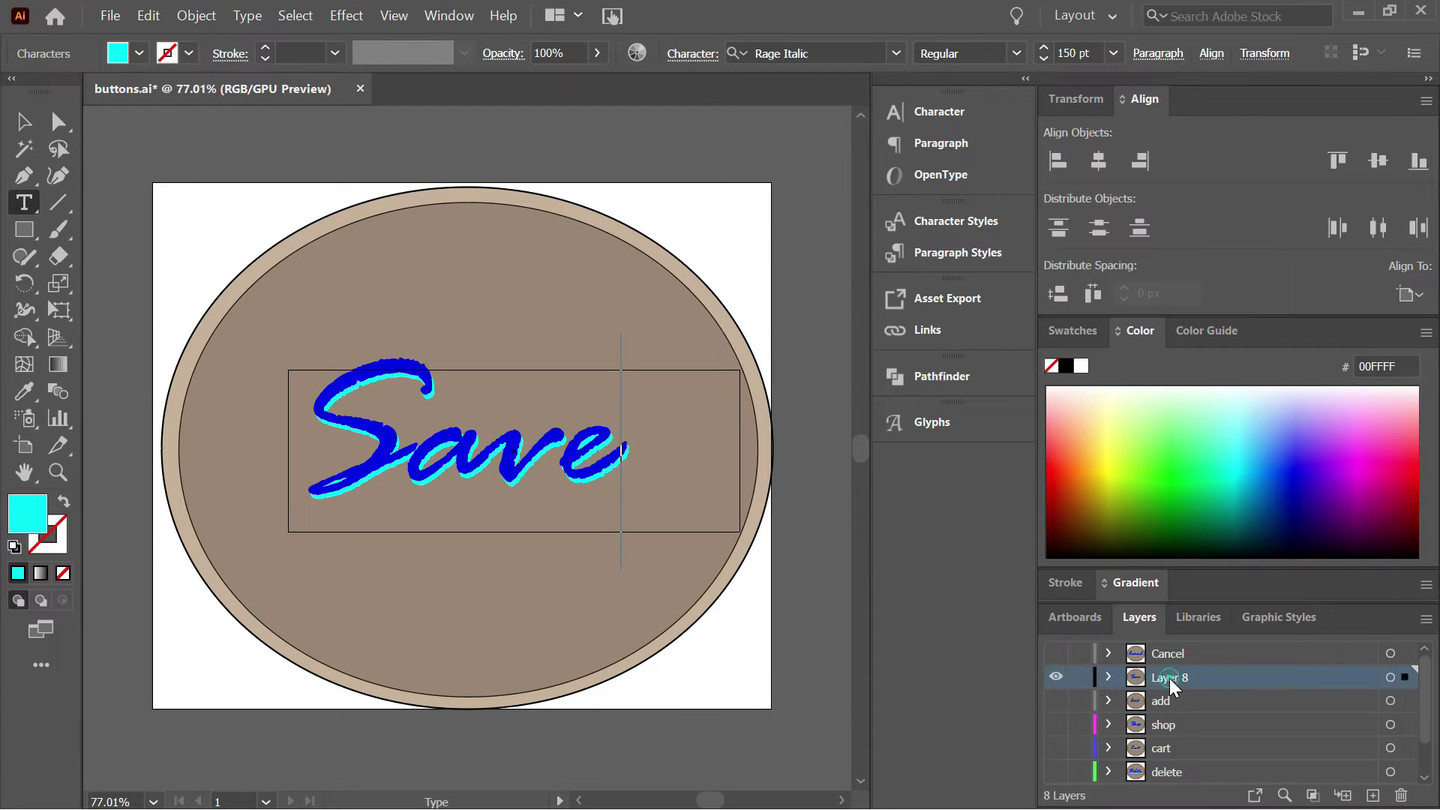
{"action": "left_click", "coordinate": [111, 17]}
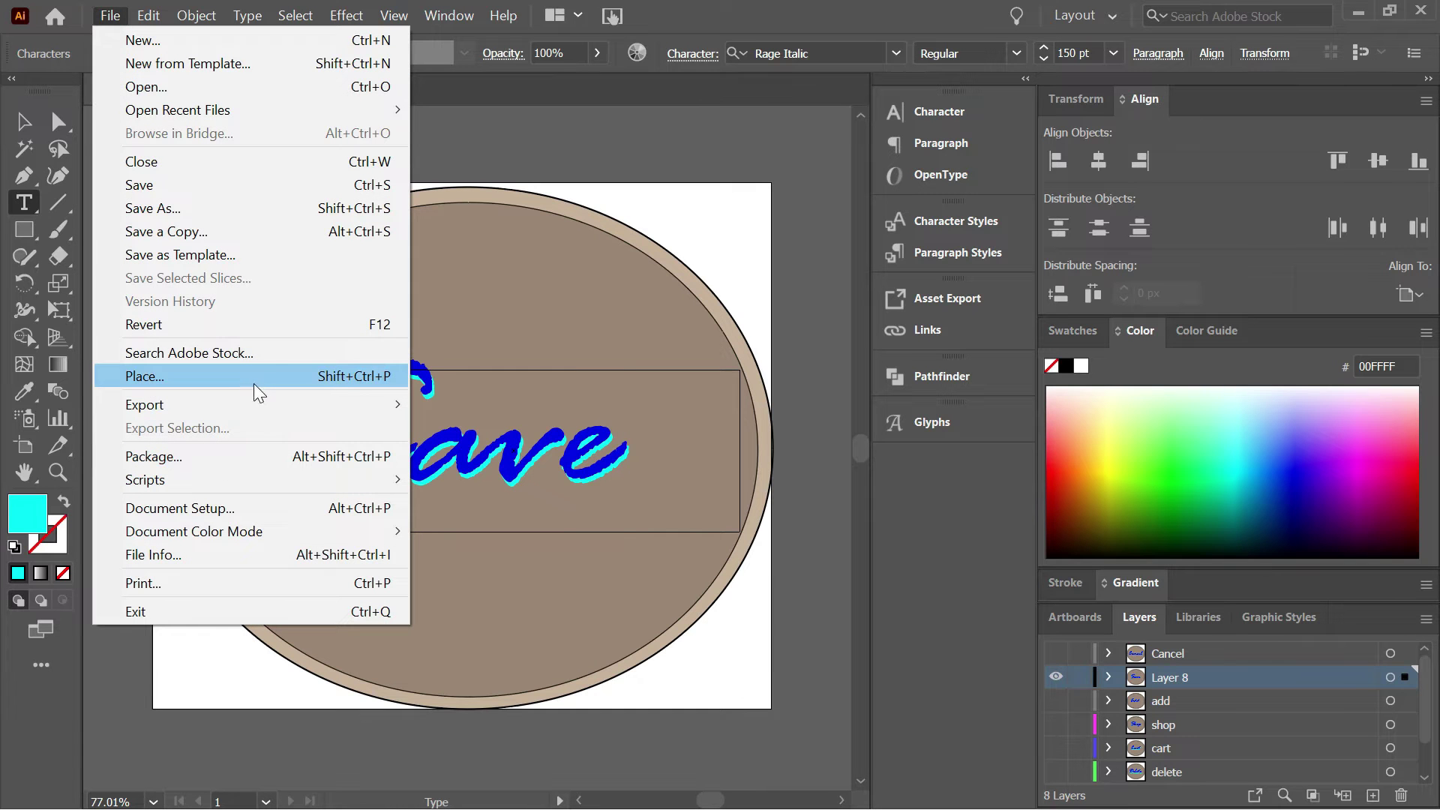
{"action": "mouse_move", "coordinate": [282, 403]}
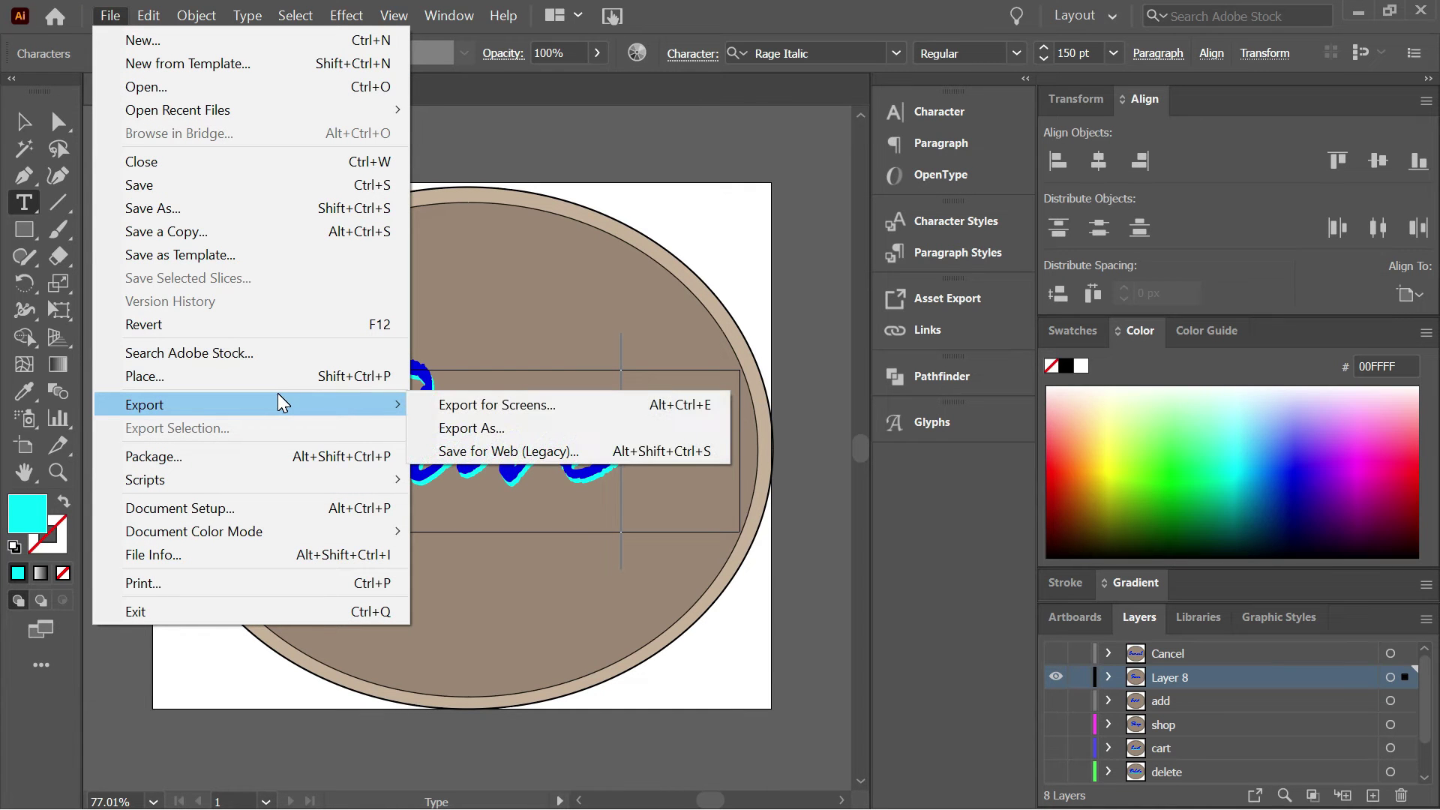
{"action": "left_click", "coordinate": [495, 450]}
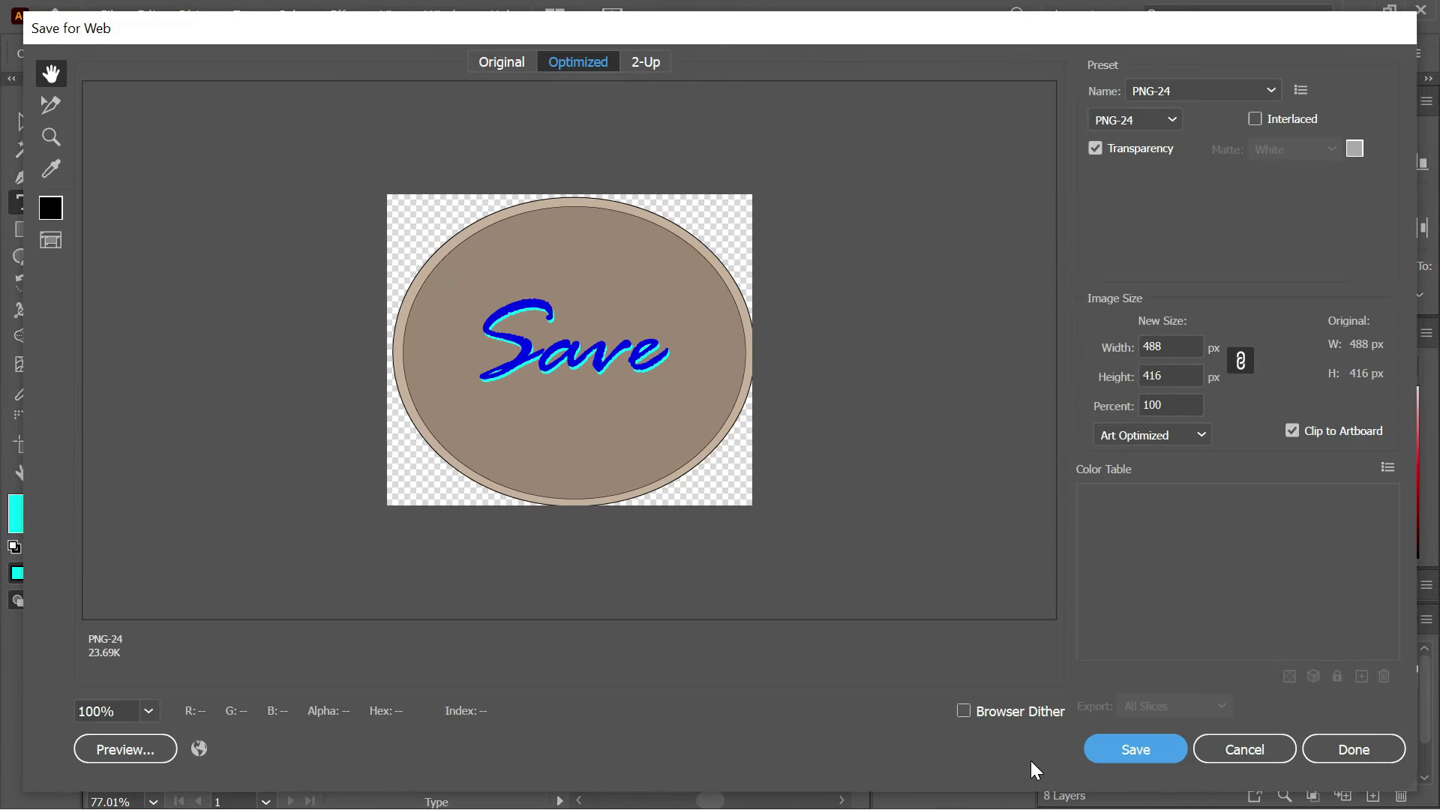
{"action": "left_click", "coordinate": [1101, 750]}
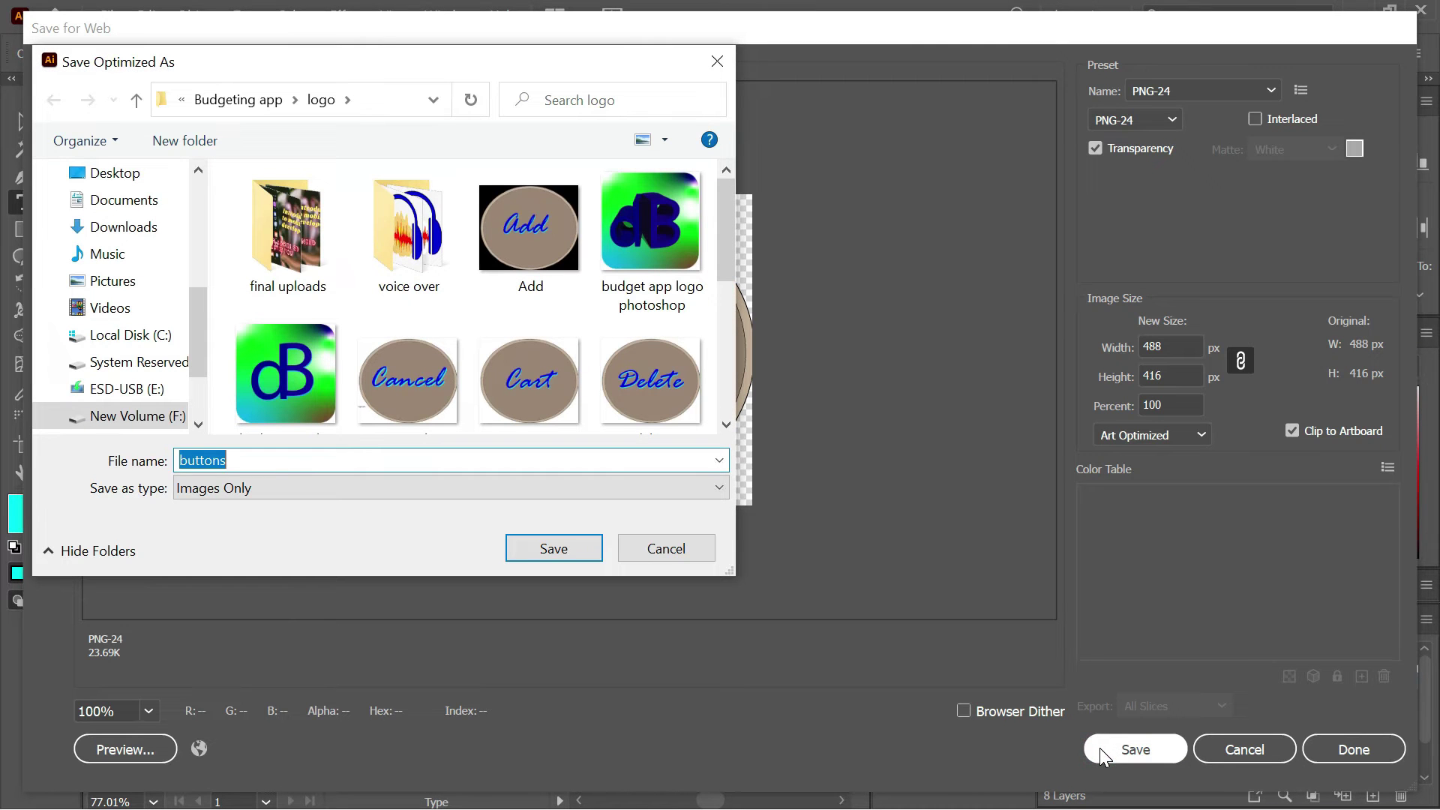
{"action": "type", "text": "save"}
{"action": "key", "text": "Return"}
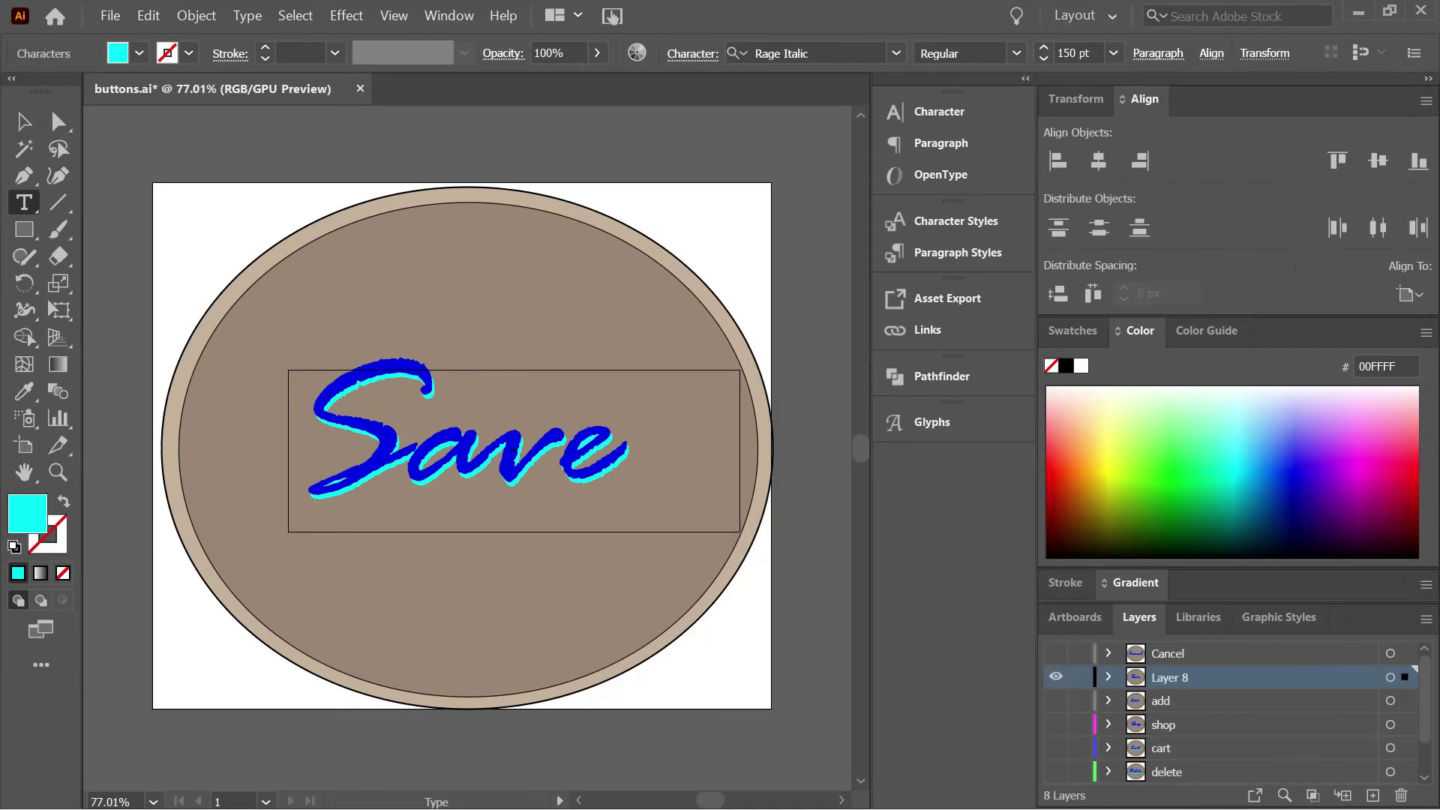
Switch to the logo folder in File Explorer, open save.png in Photos and copy the image.
{"action": "key", "text": "alt+Tab"}
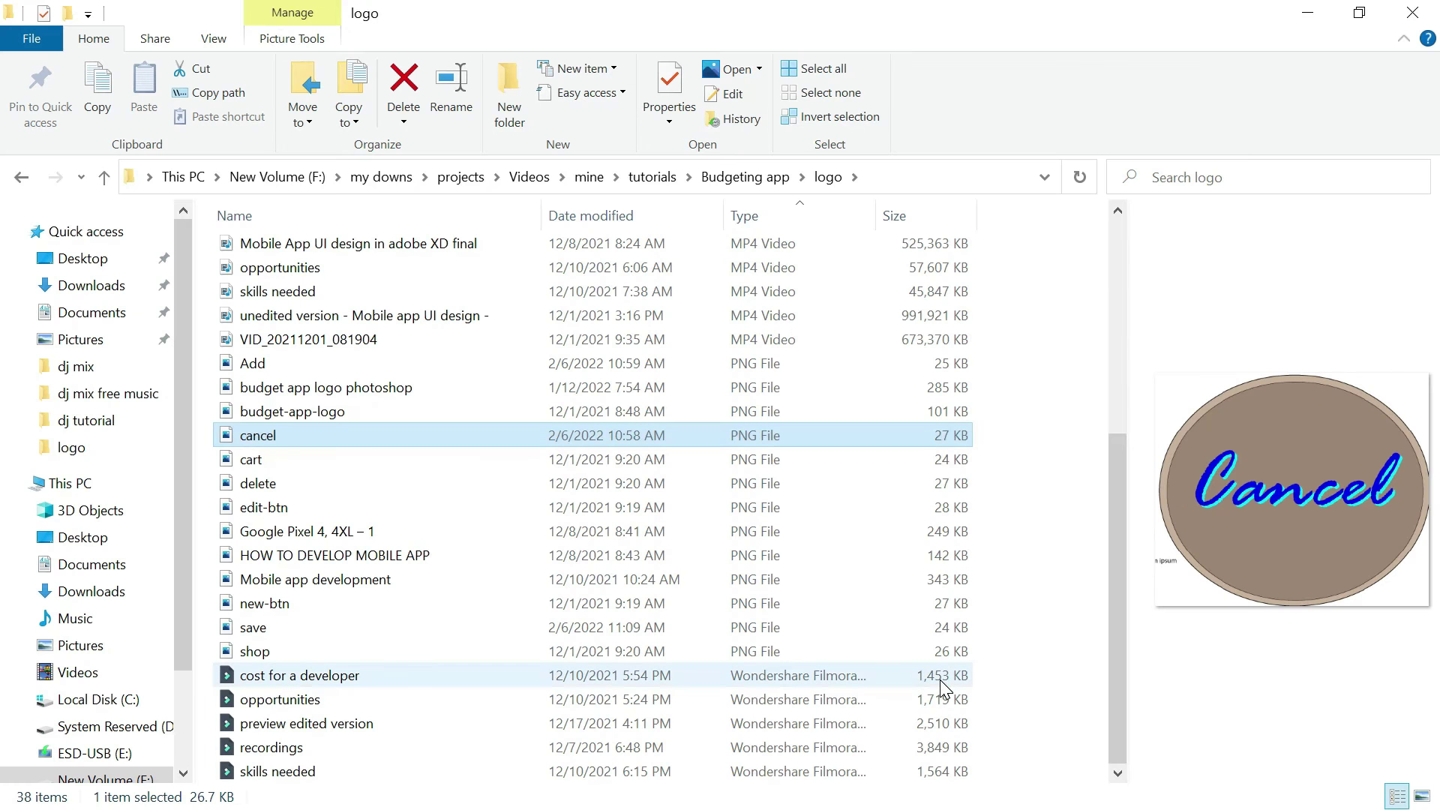
{"action": "left_click", "coordinate": [271, 634]}
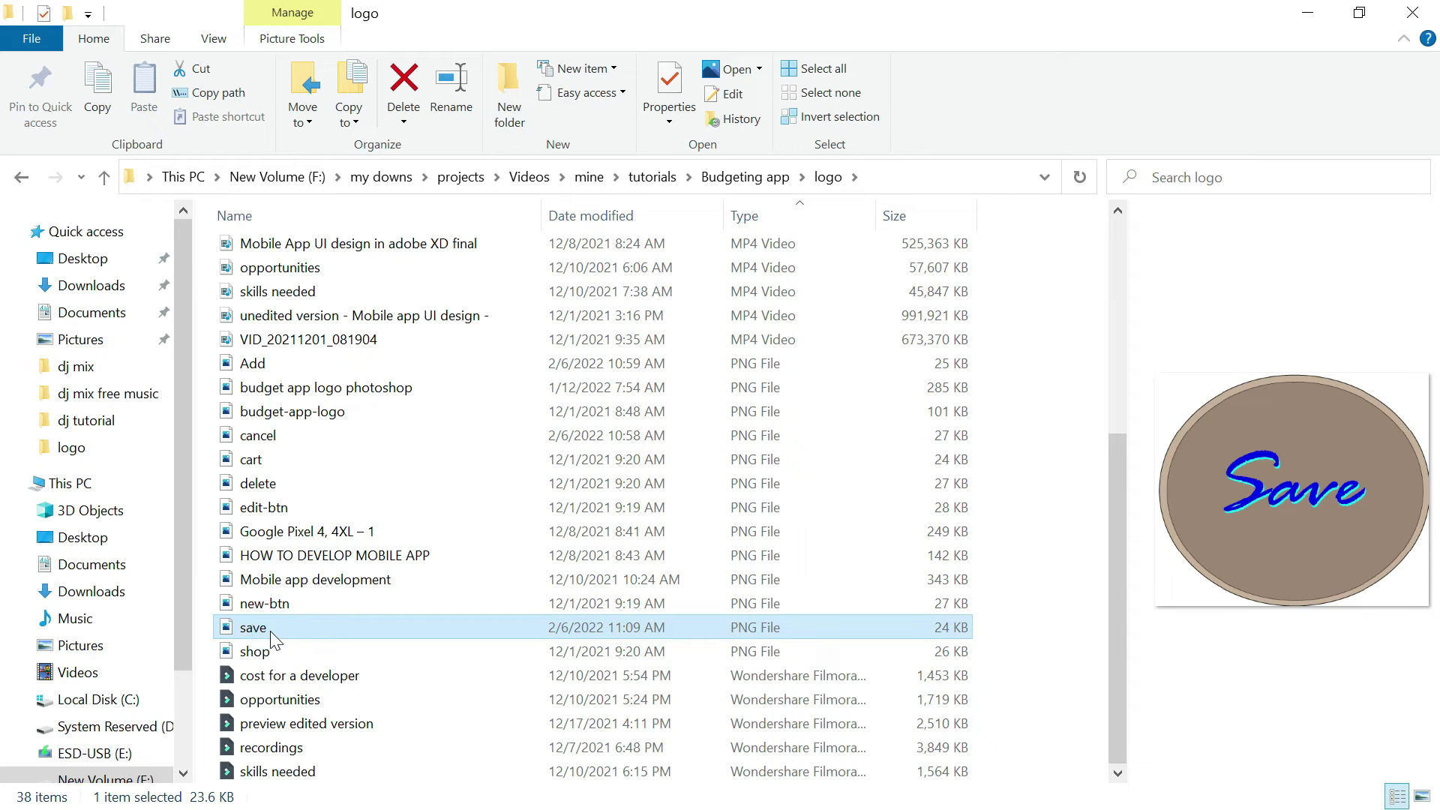
{"action": "double_click", "coordinate": [272, 634]}
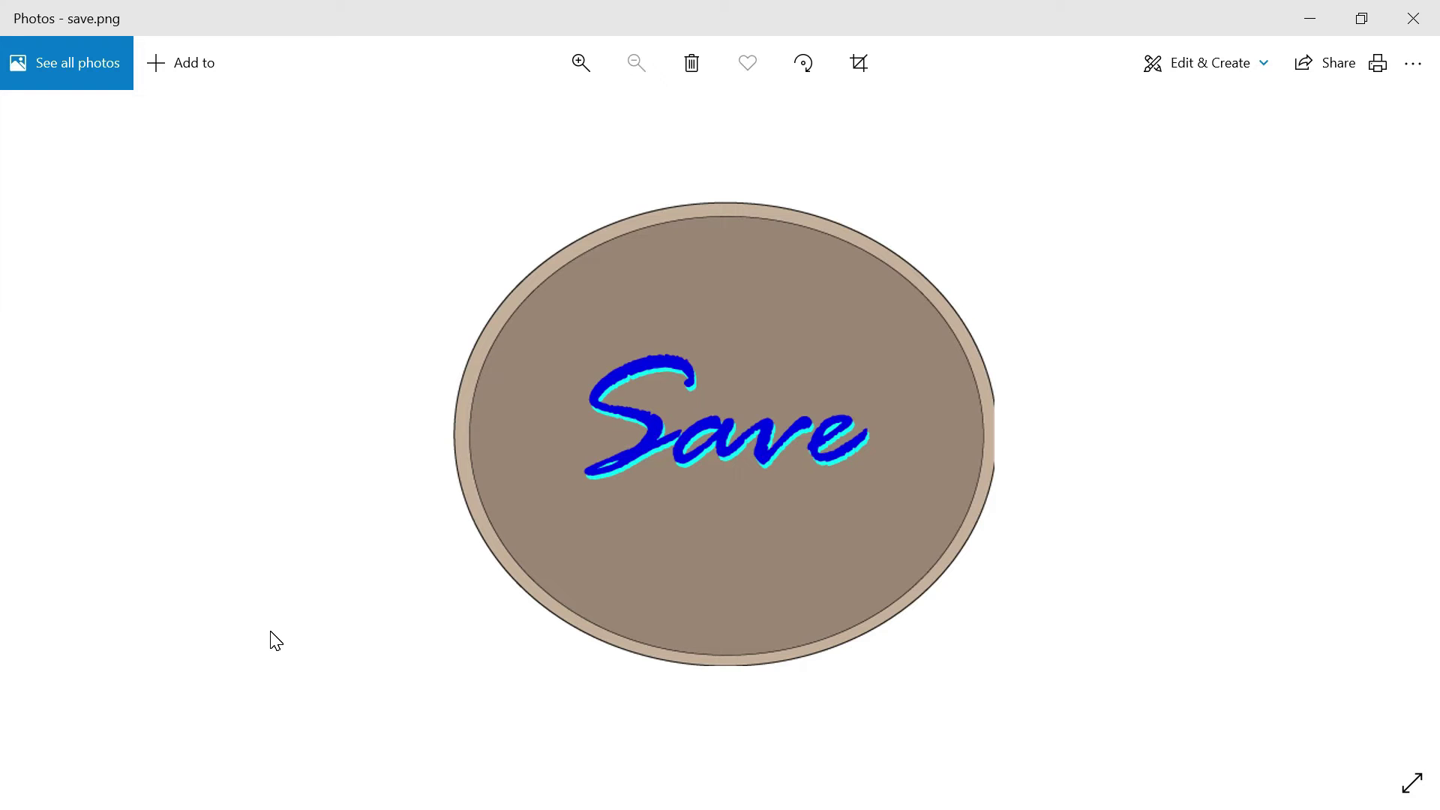
In Adobe XD, replace the Edit screen's buttons group with the copied Save image, scaled to 158 × 135 and placed below the table.
{"action": "key", "text": "alt+Tab"}
{"action": "key", "text": "Tab"}
{"action": "key", "text": "Tab"}
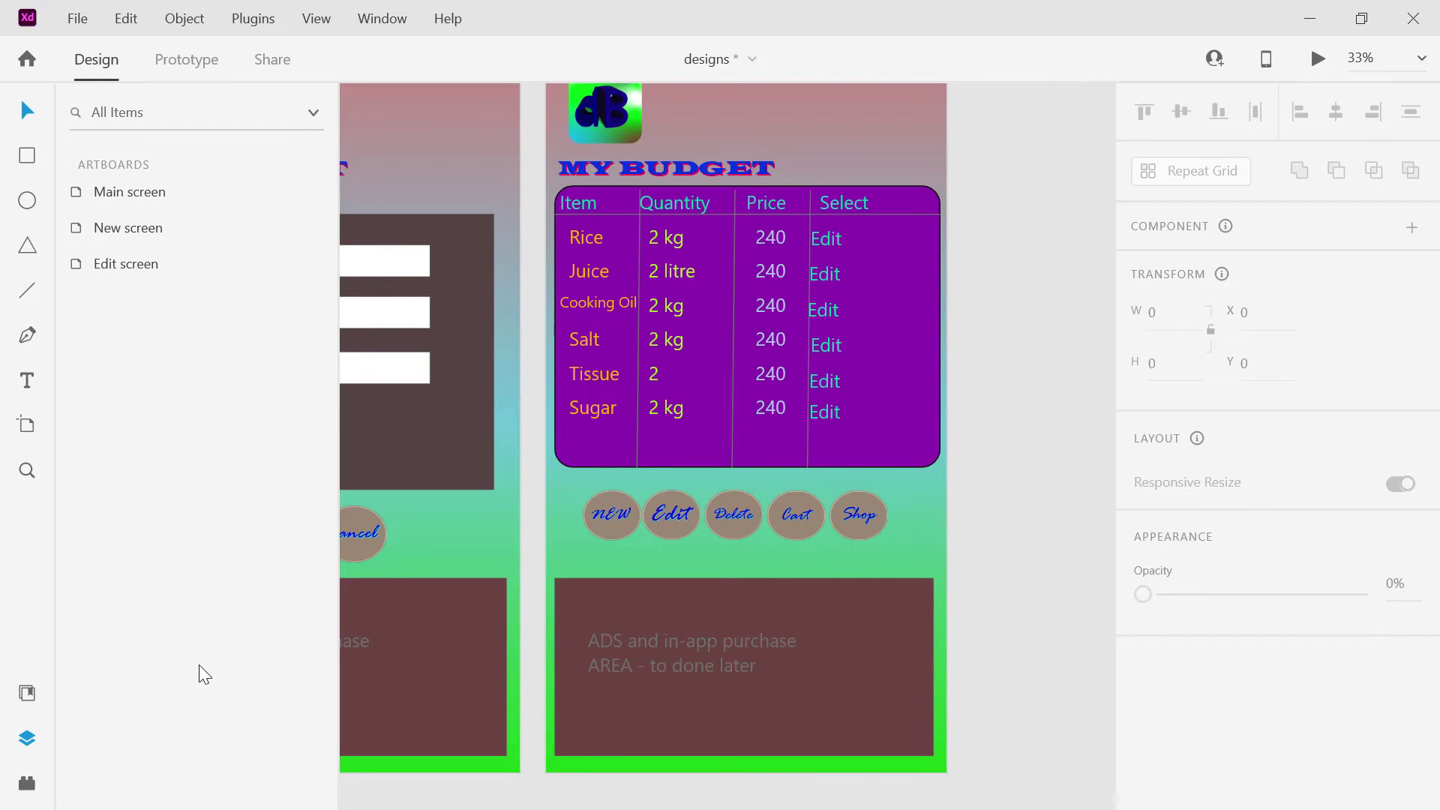
{"action": "left_click", "coordinate": [605, 530]}
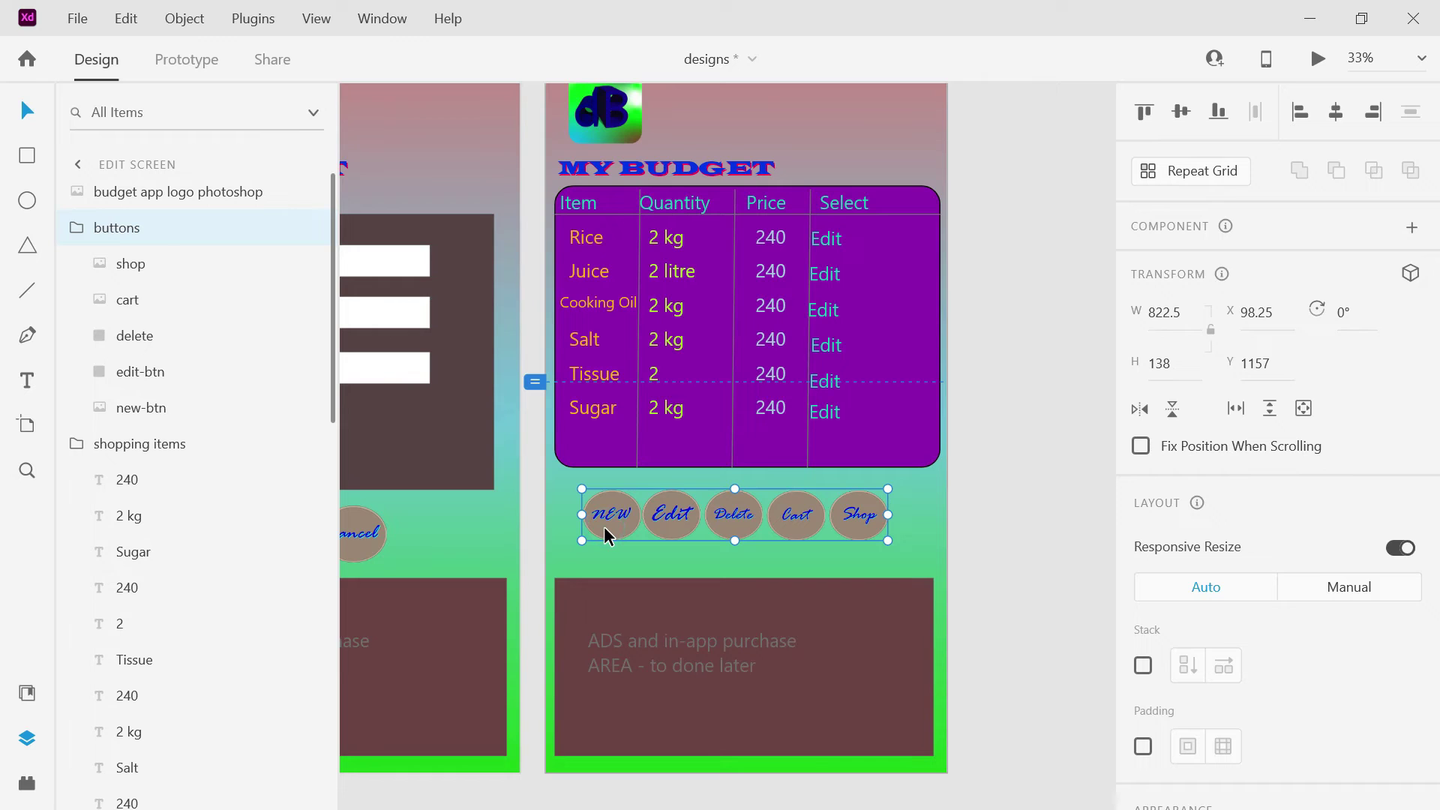
{"action": "key", "text": "Delete"}
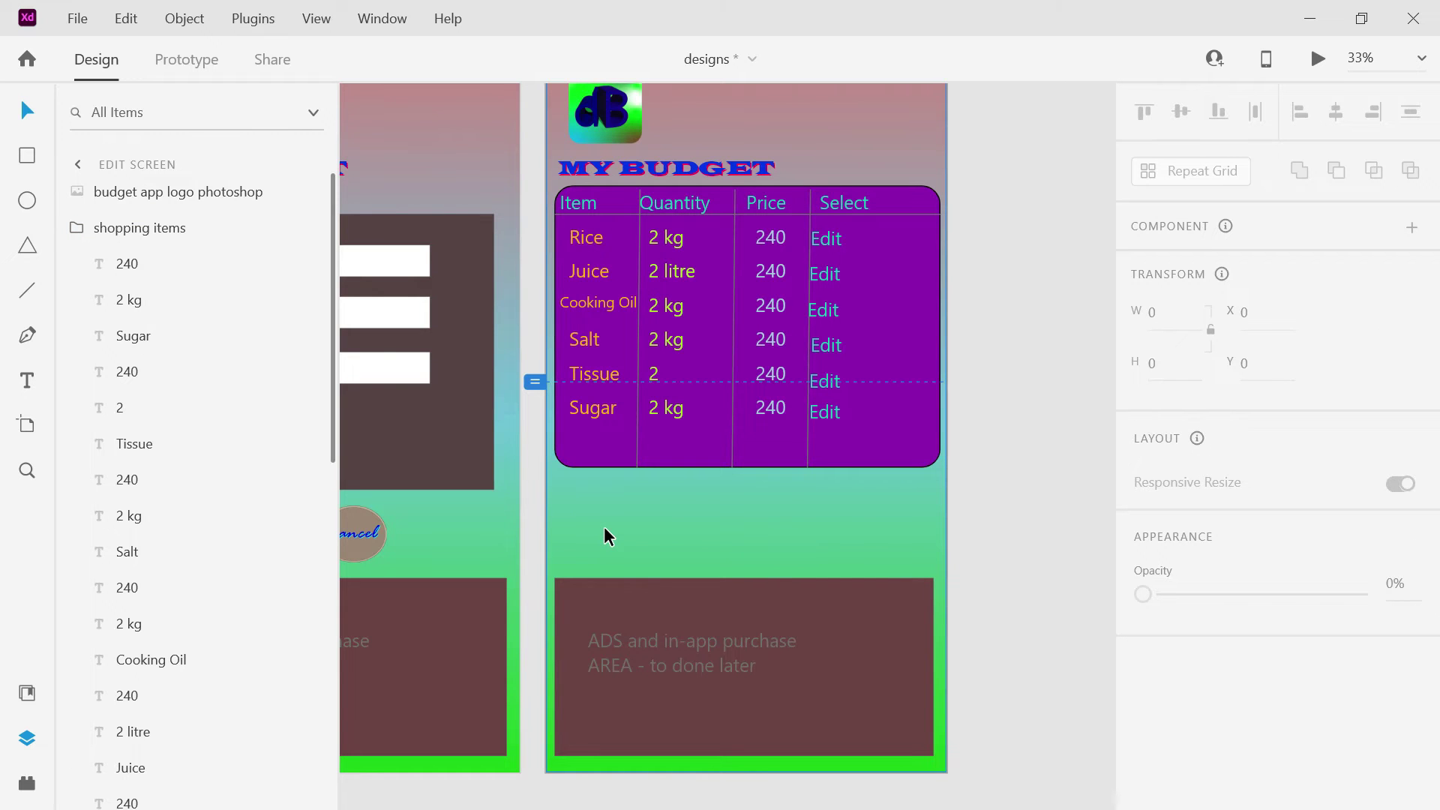
{"action": "key", "text": "ctrl+v"}
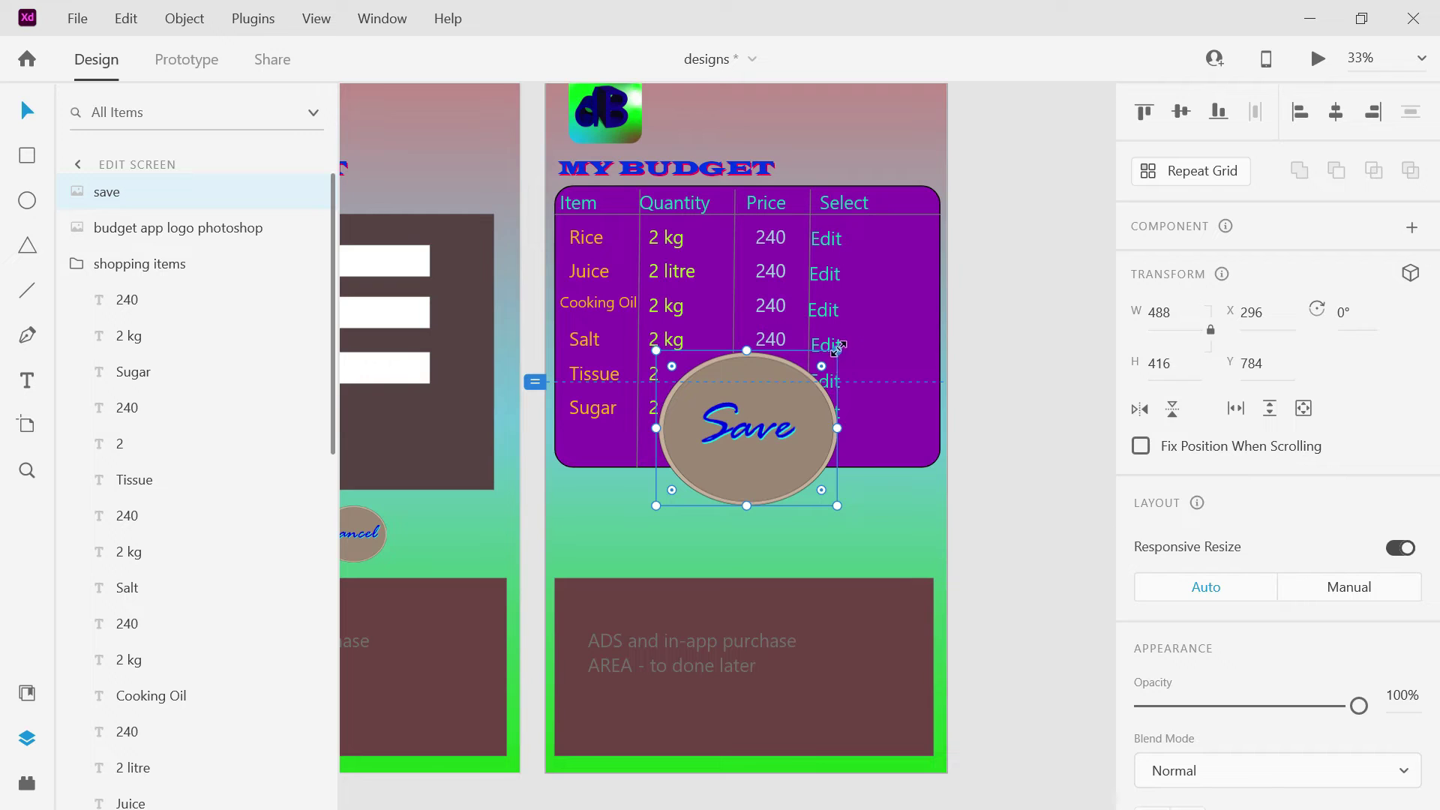
{"action": "left_click_drag", "start_coordinate": [839, 352], "coordinate": [662, 527]}
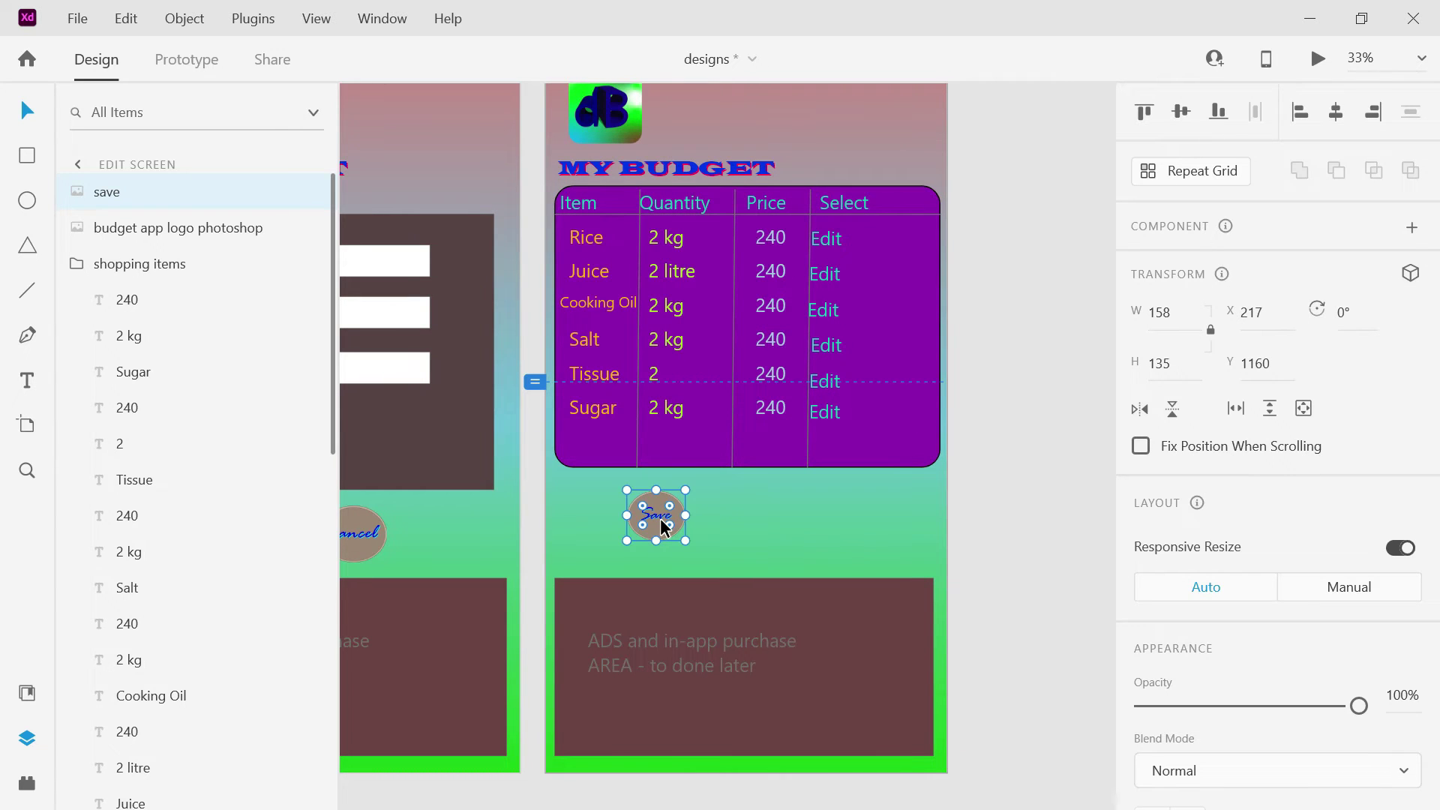
Select the Cancel button on the New screen and check its source image cancel.png in Photos.
{"action": "left_click", "coordinate": [371, 534]}
{"action": "double_click", "coordinate": [371, 534]}
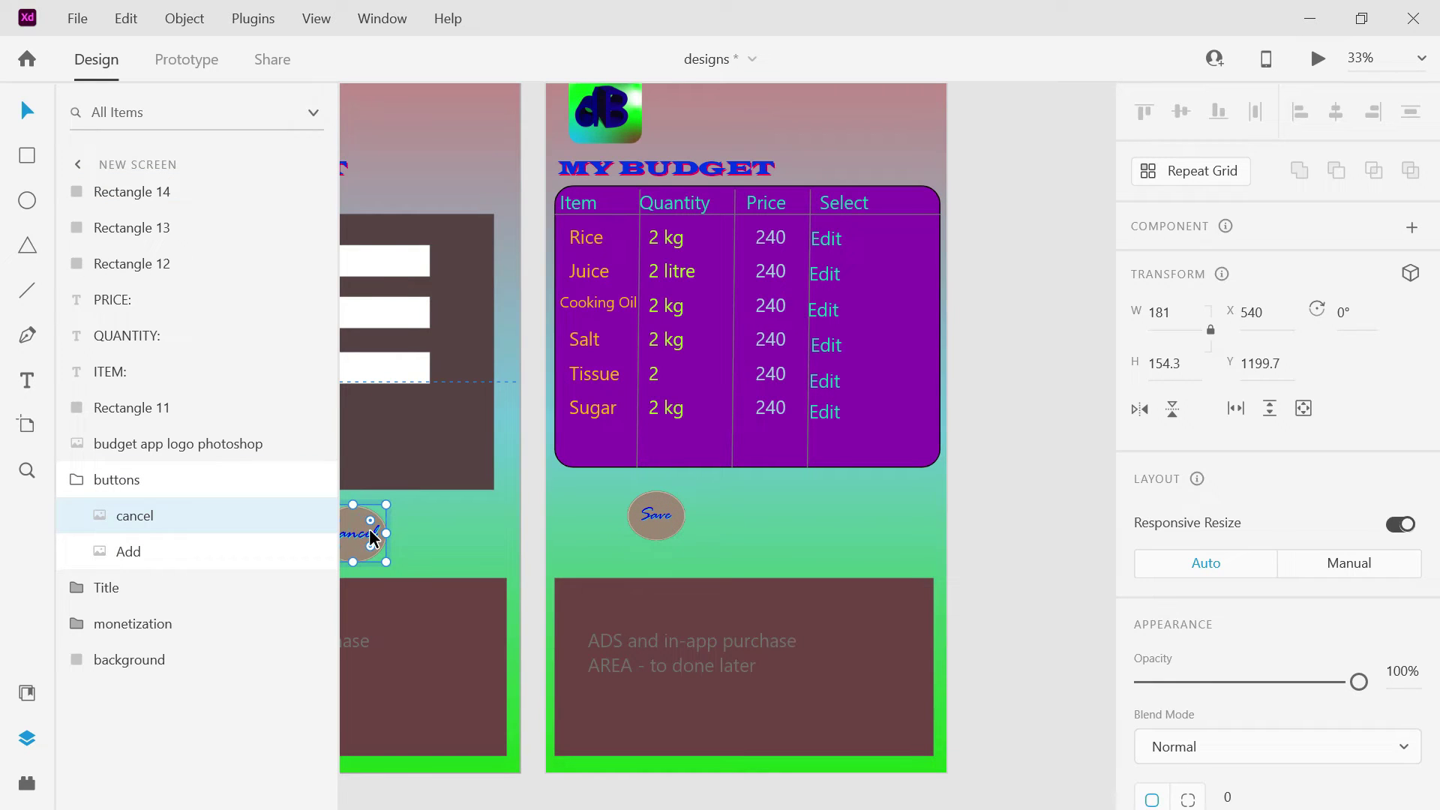
{"action": "key", "text": "alt+Tab"}
{"action": "key", "text": "alt+Tab"}
{"action": "key", "text": "alt+Tab"}
{"action": "key", "text": "alt+Tab"}
{"action": "key", "text": "alt+Tab"}
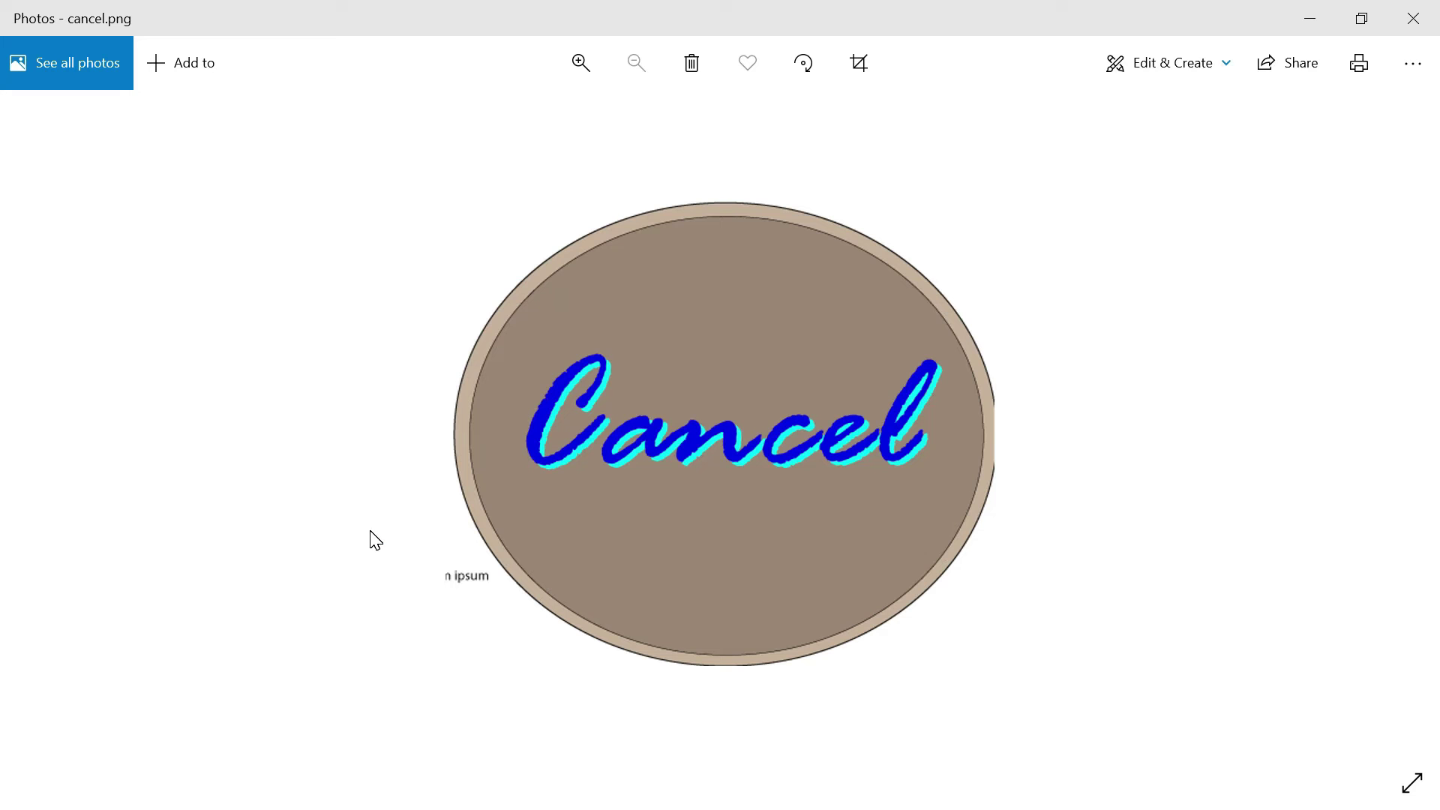
{"action": "key", "text": "ctrl+s"}
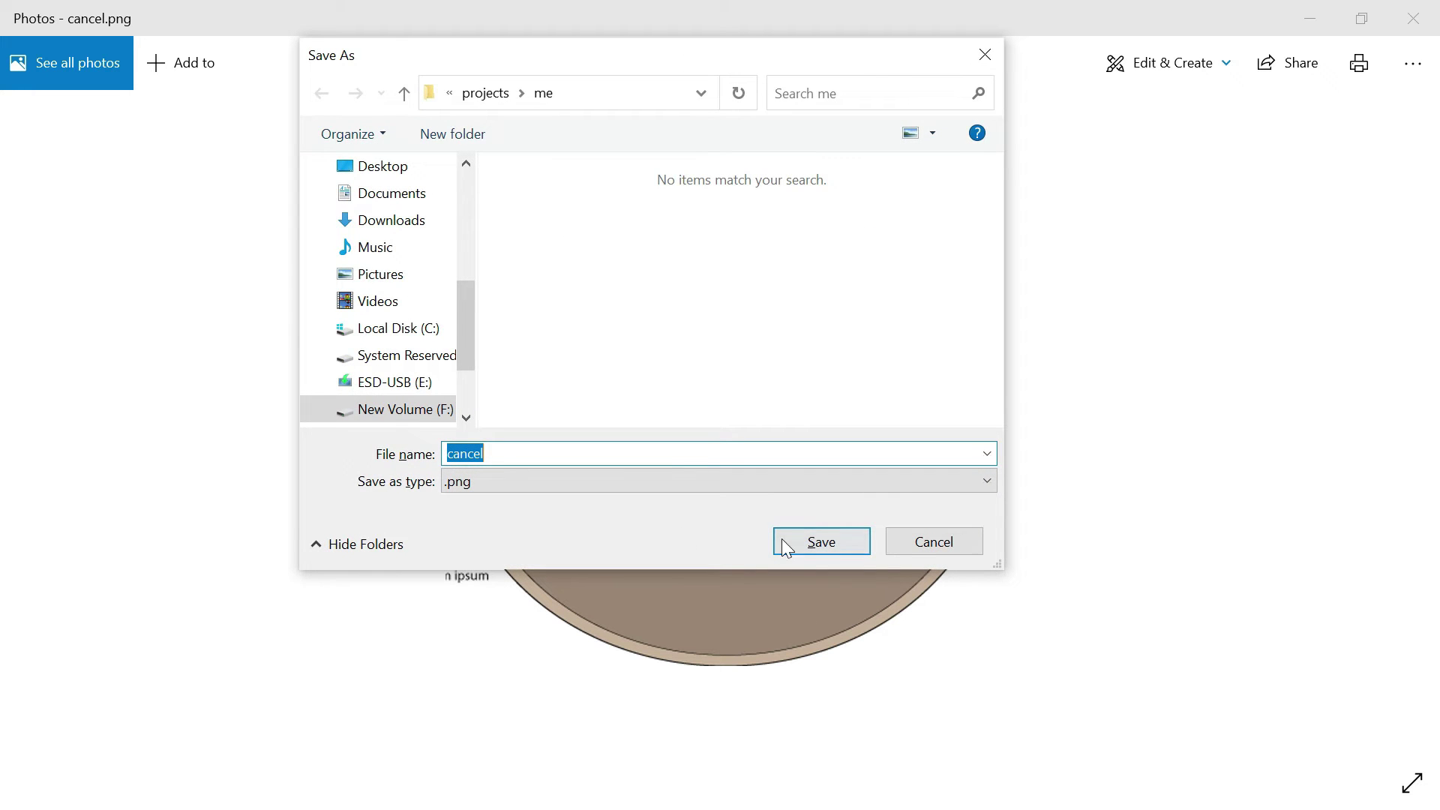
{"action": "left_click", "coordinate": [907, 546]}
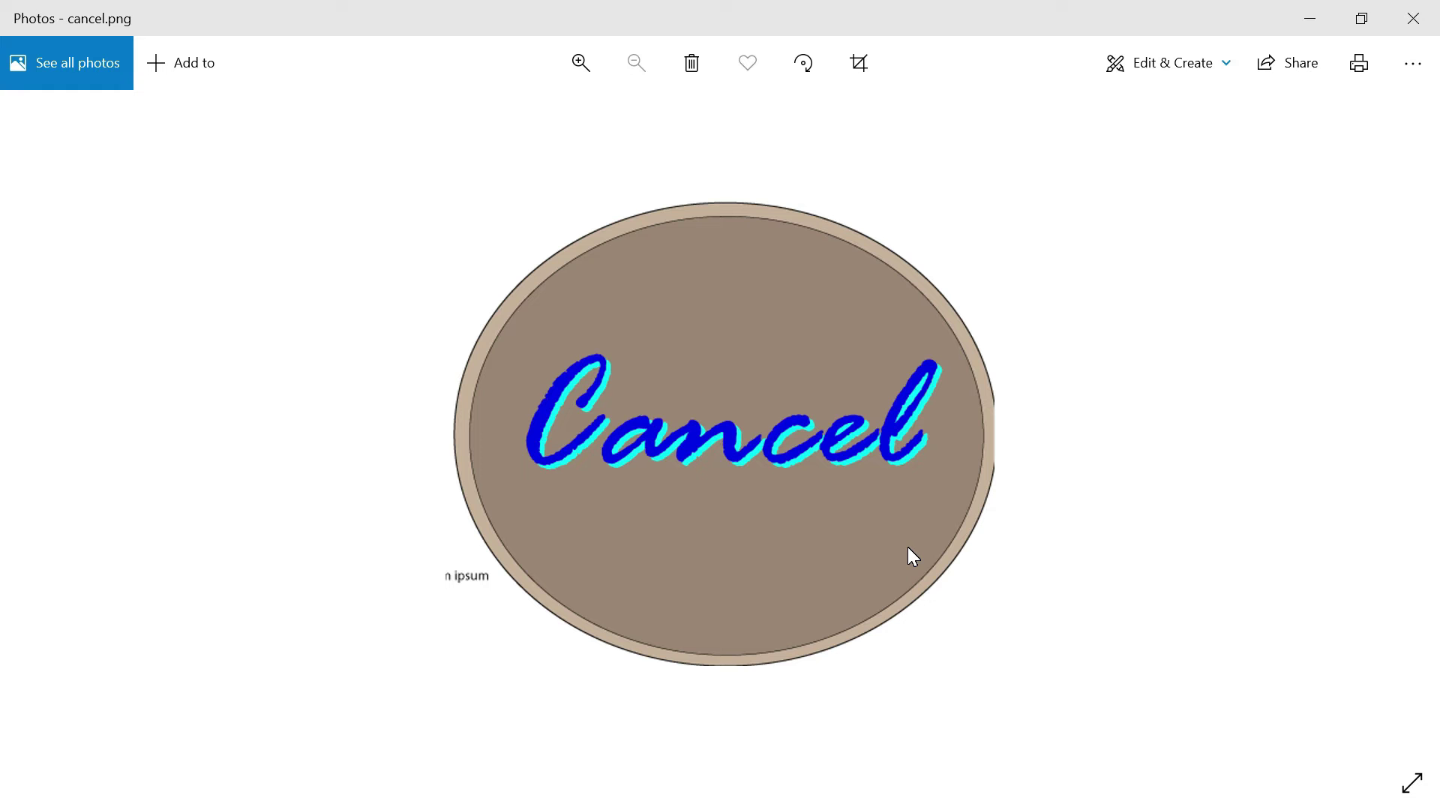
{"action": "key", "text": "alt+Tab"}
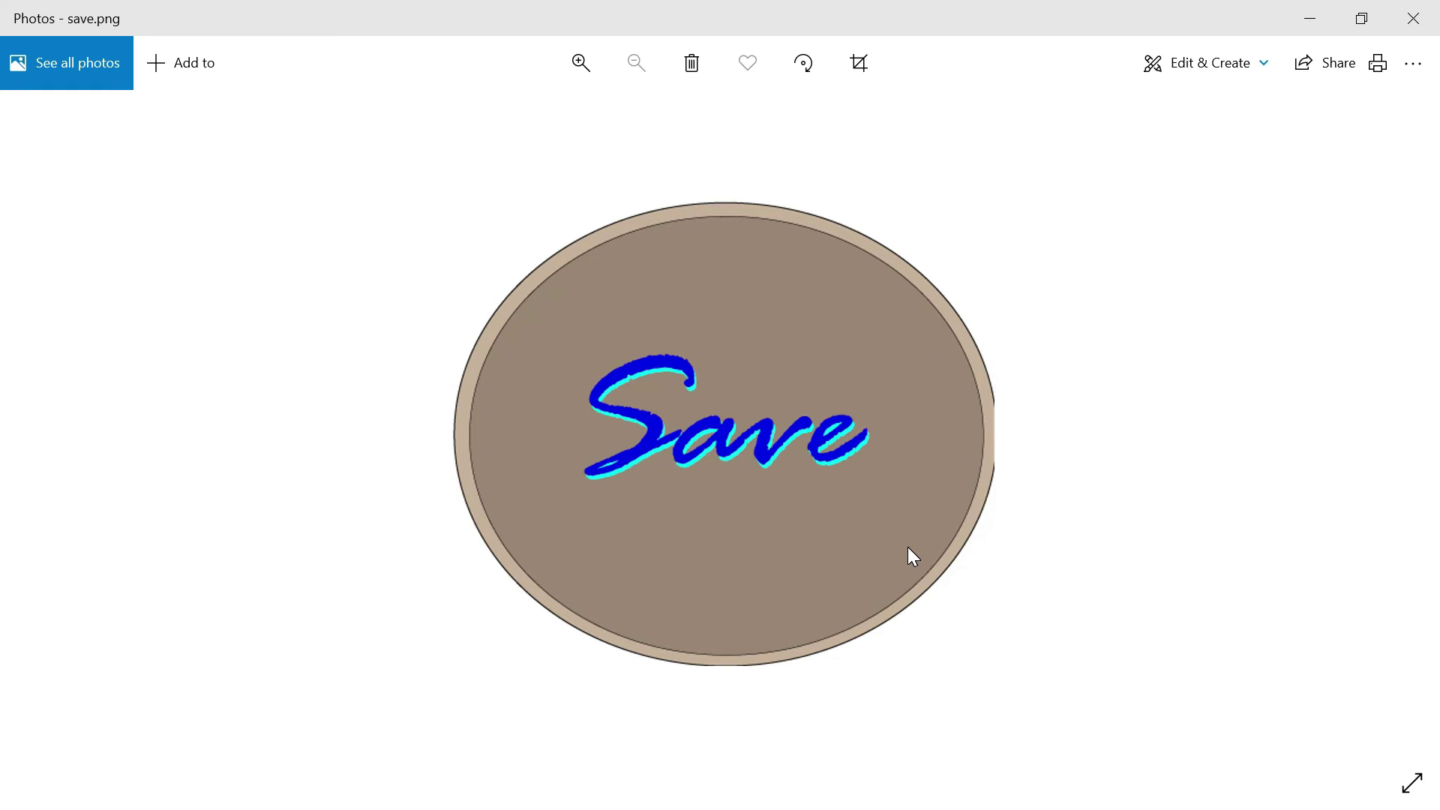
{"action": "key", "text": "alt+Tab"}
{"action": "key", "text": "Tab"}
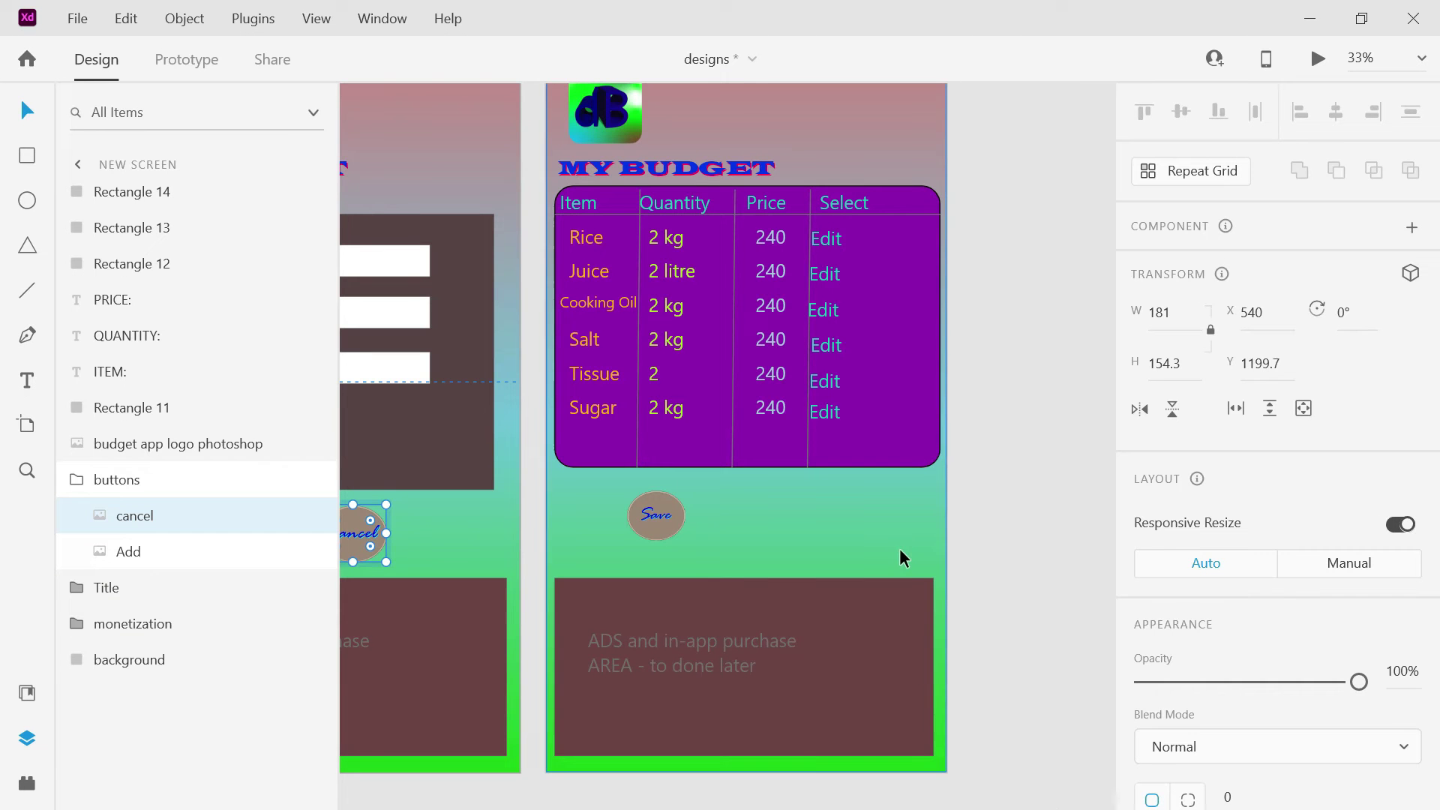
Examine the Cancel button beside Add on the New screen artboard.
{"action": "left_click_drag", "start_coordinate": [1007, 789], "coordinate": [561, 584]}
{"action": "left_click", "coordinate": [586, 553]}
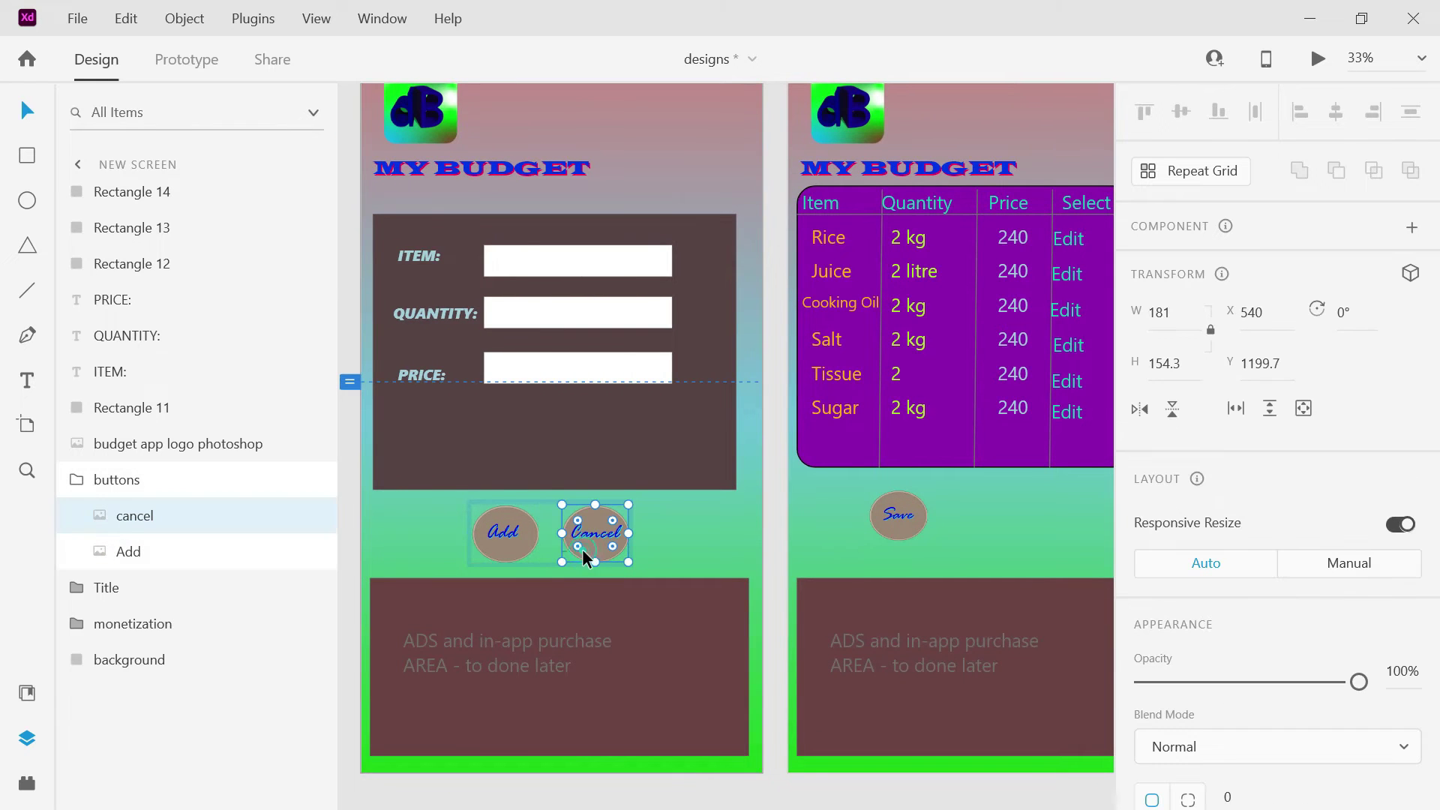
{"action": "left_click_drag", "start_coordinate": [586, 556], "coordinate": [590, 560]}
Switch to Illustrator and rename Layer 8 as save.
{"action": "key", "text": "alt+Tab"}
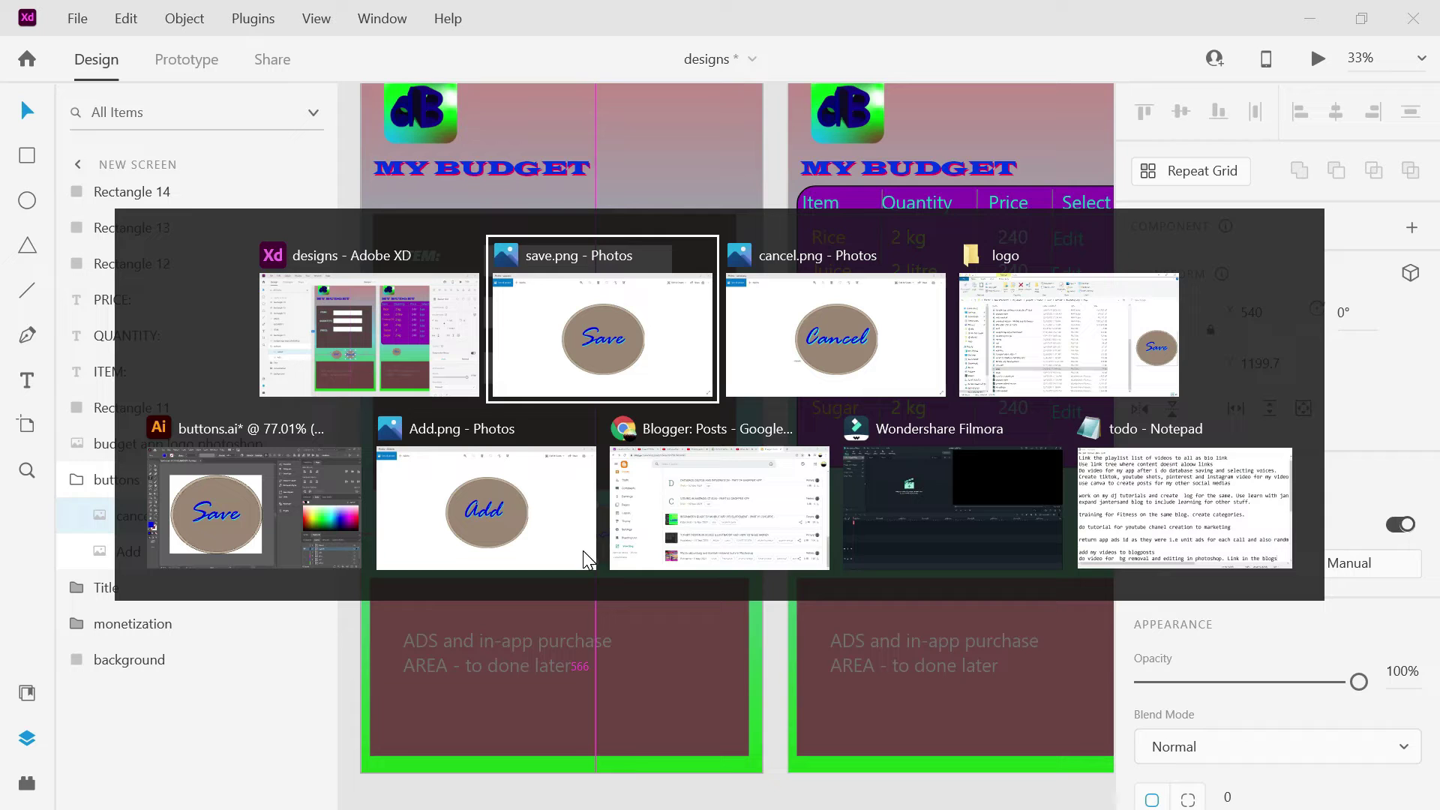
{"action": "key", "text": "Tab"}
{"action": "key", "text": "Tab"}
{"action": "key", "text": "Tab"}
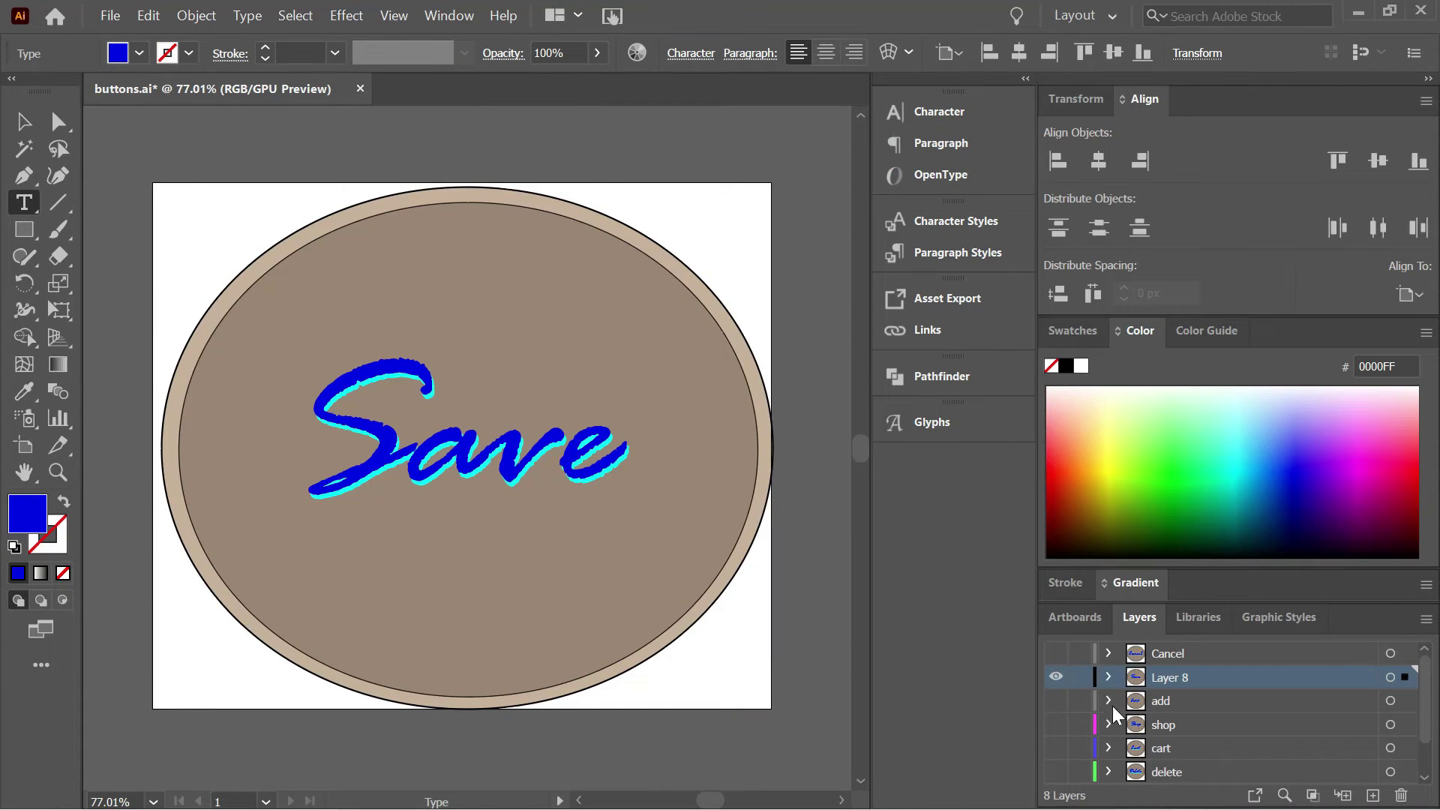
{"action": "double_click", "coordinate": [1165, 678]}
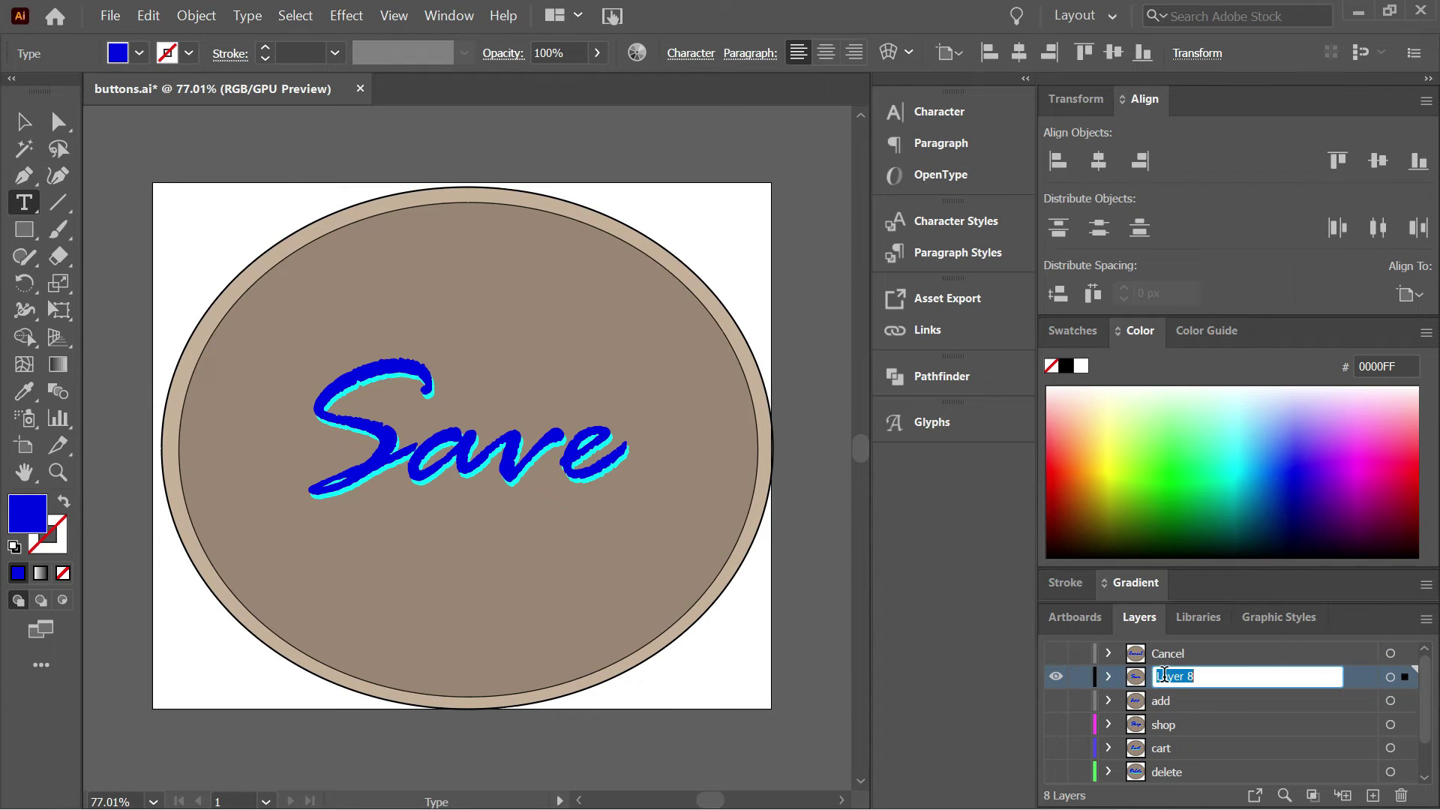
{"action": "type", "text": "save"}
{"action": "key", "text": "Return"}
Show the Cancel layer, hide the save layer, and export the artwork as a PNG-24 that replaces cancel.png in the logo folder.
{"action": "left_click", "coordinate": [1056, 653]}
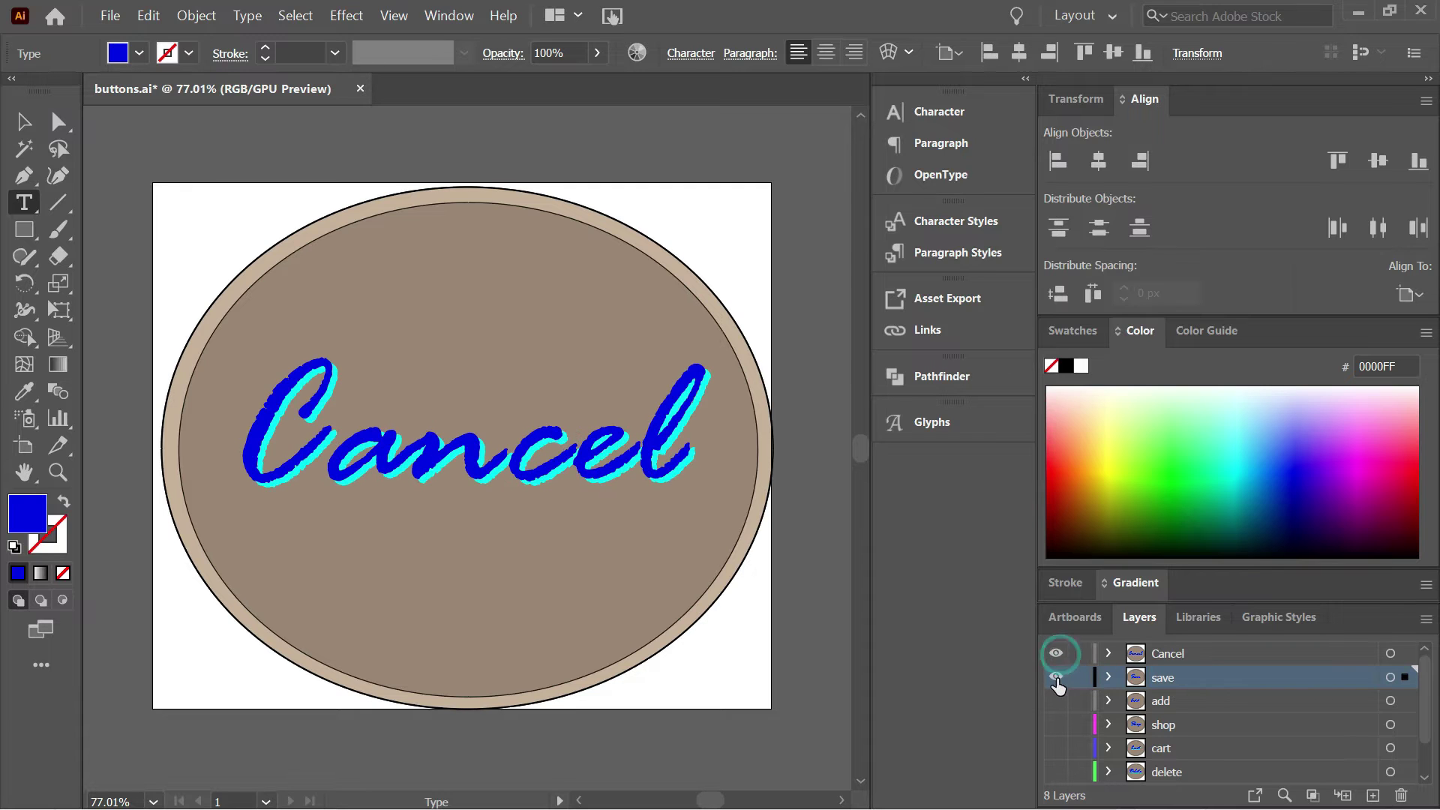
{"action": "left_click", "coordinate": [1055, 677]}
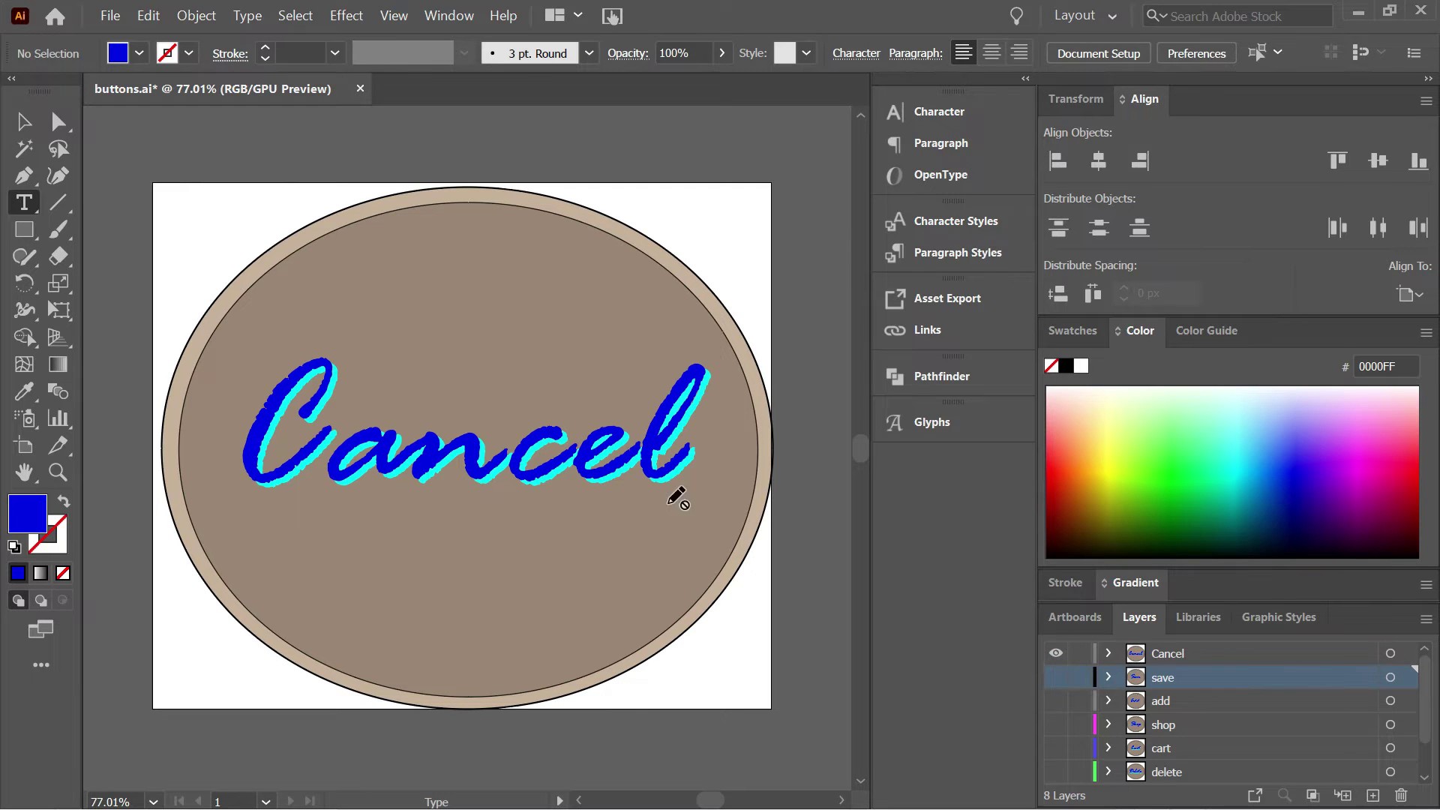
{"action": "left_click", "coordinate": [111, 15]}
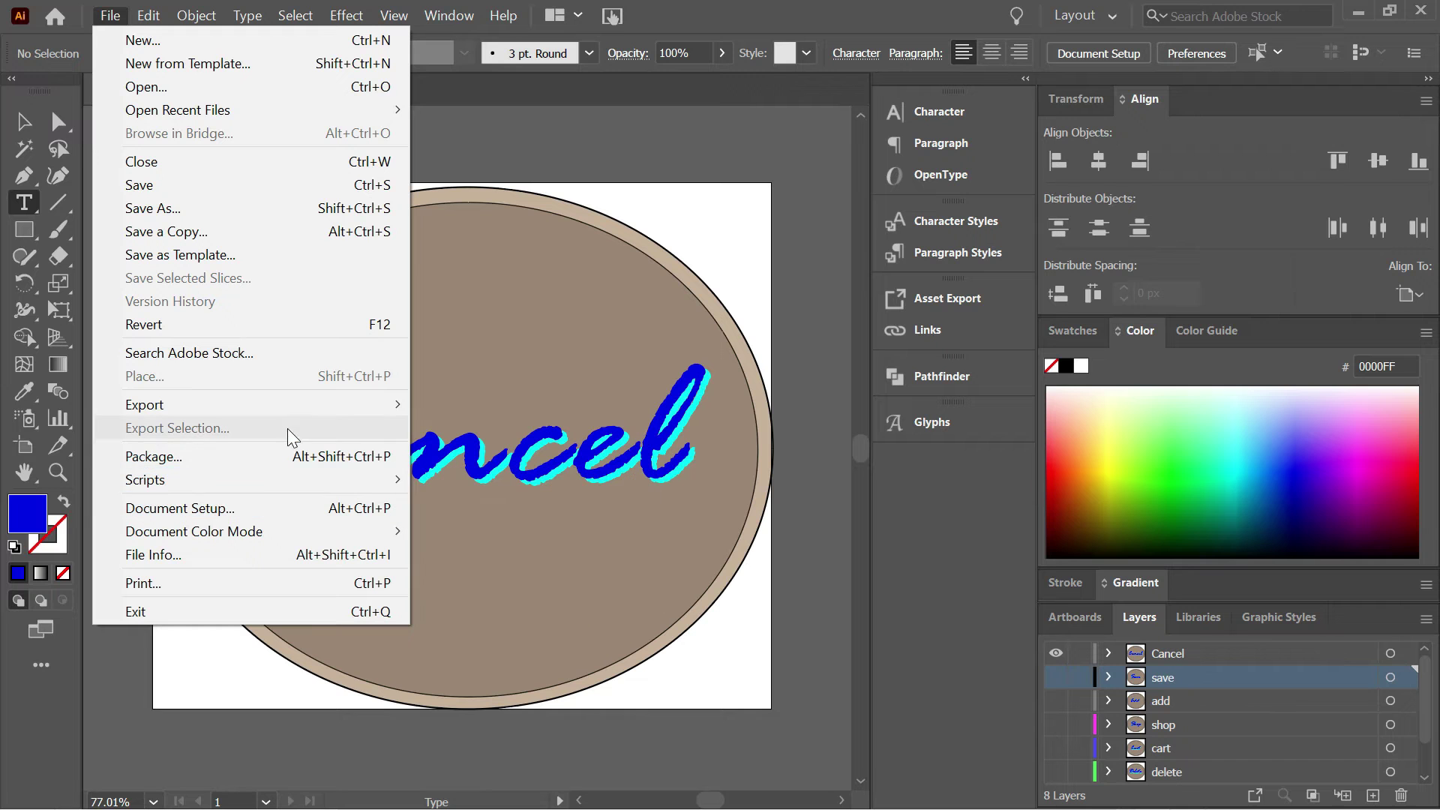
{"action": "mouse_move", "coordinate": [306, 409]}
{"action": "left_click", "coordinate": [491, 453]}
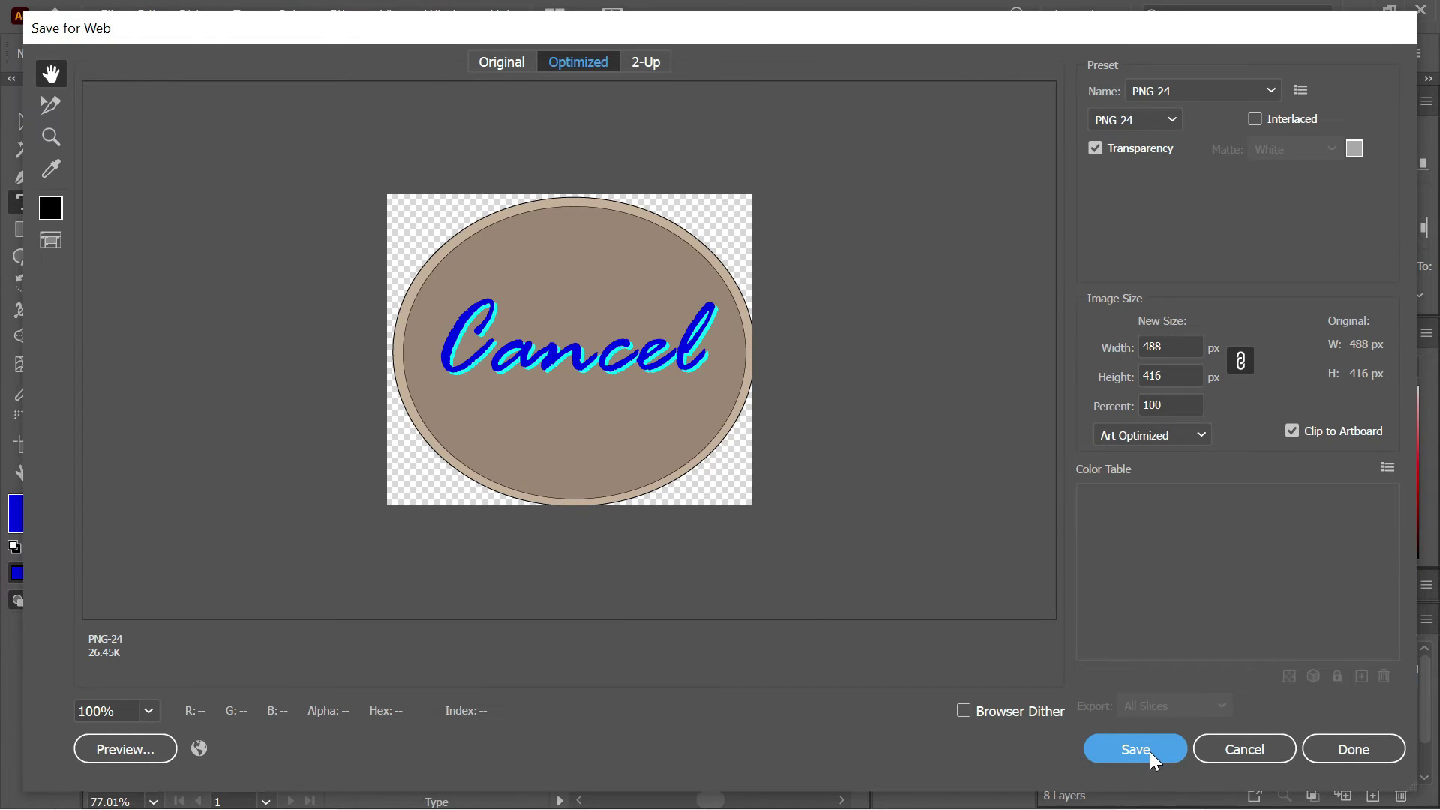
{"action": "left_click", "coordinate": [1152, 757]}
{"action": "type", "text": "cancel"}
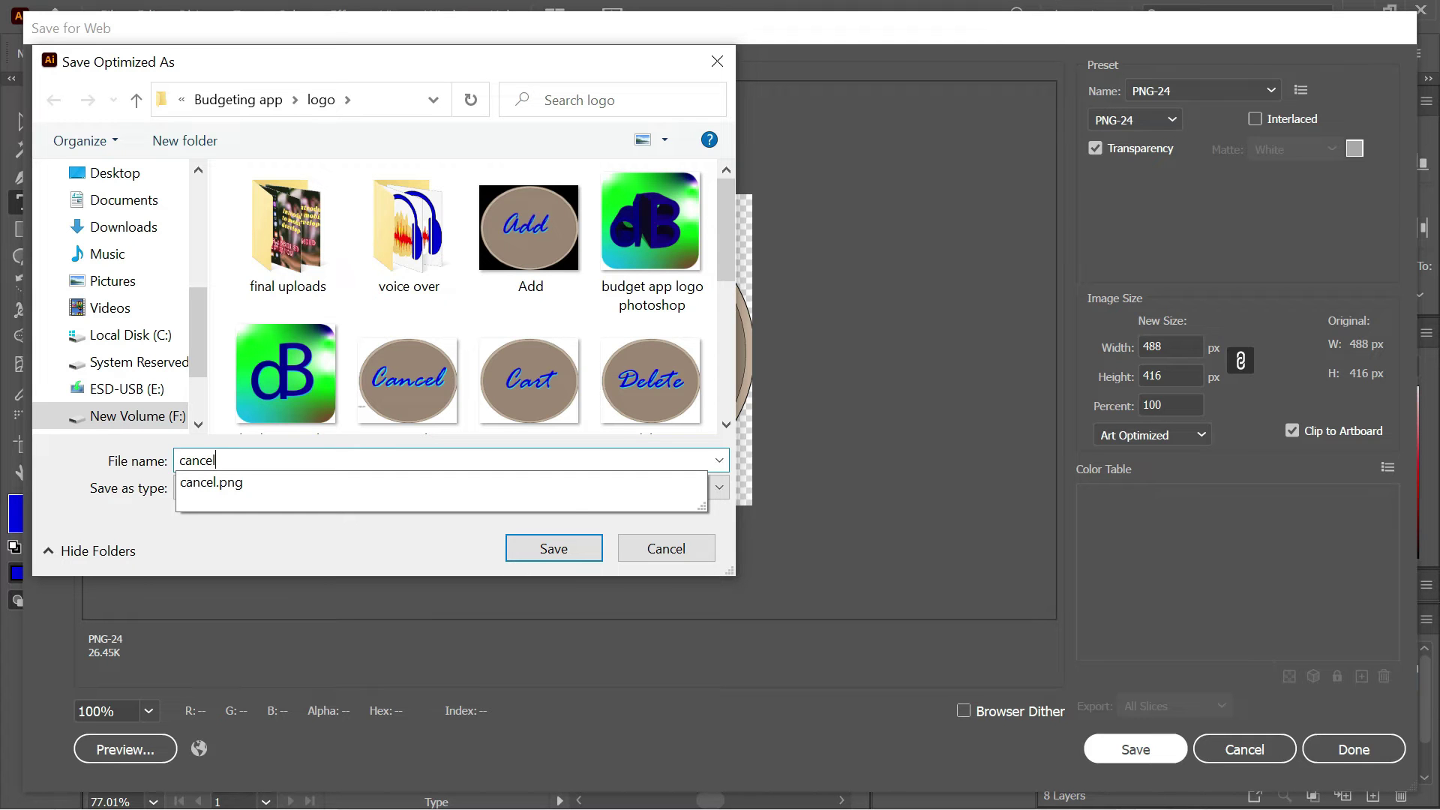
{"action": "left_click", "coordinate": [553, 548]}
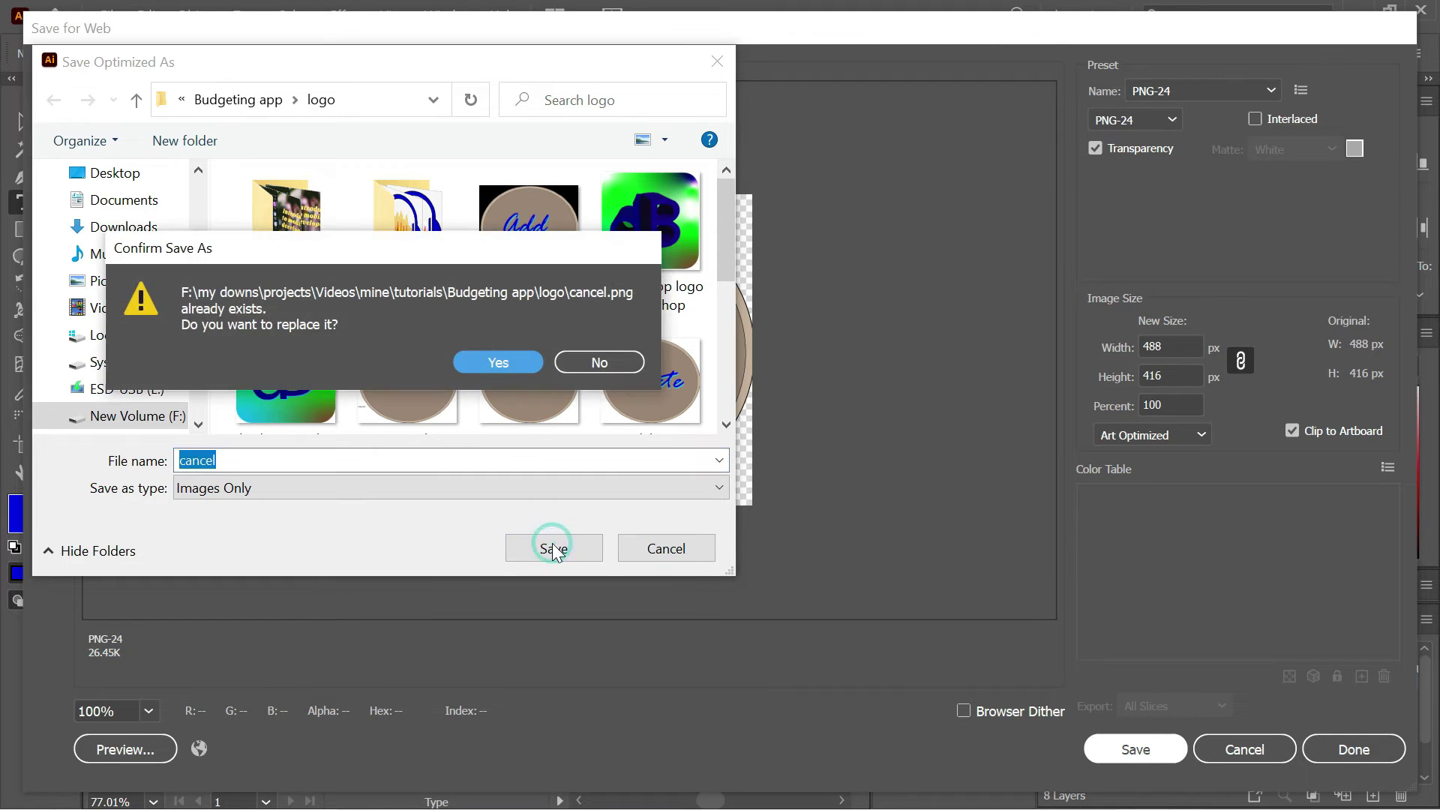
{"action": "left_click", "coordinate": [510, 371]}
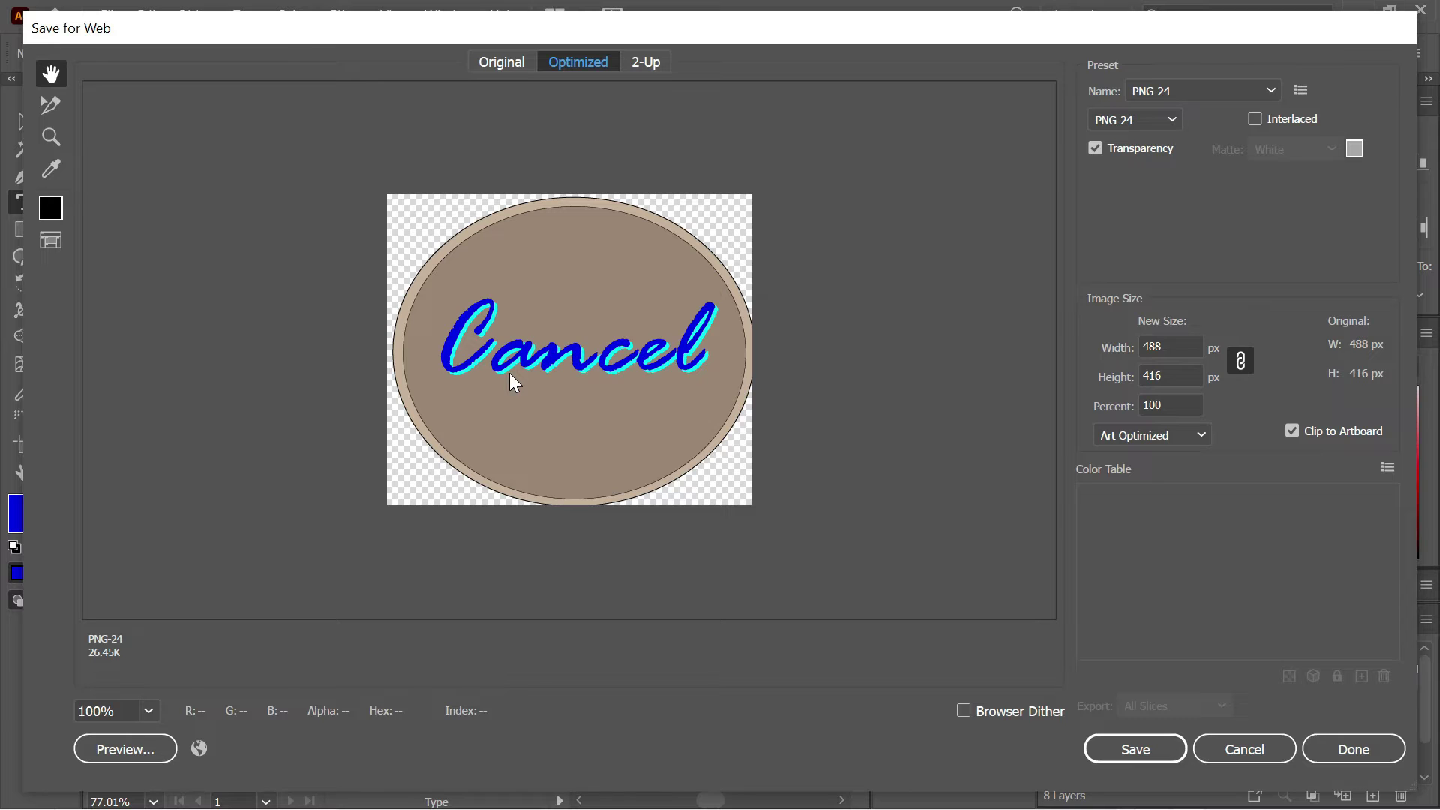
Switch to Photos and close the outdated cancel.png.
{"action": "key", "text": "alt+Tab"}
{"action": "key", "text": "Tab"}
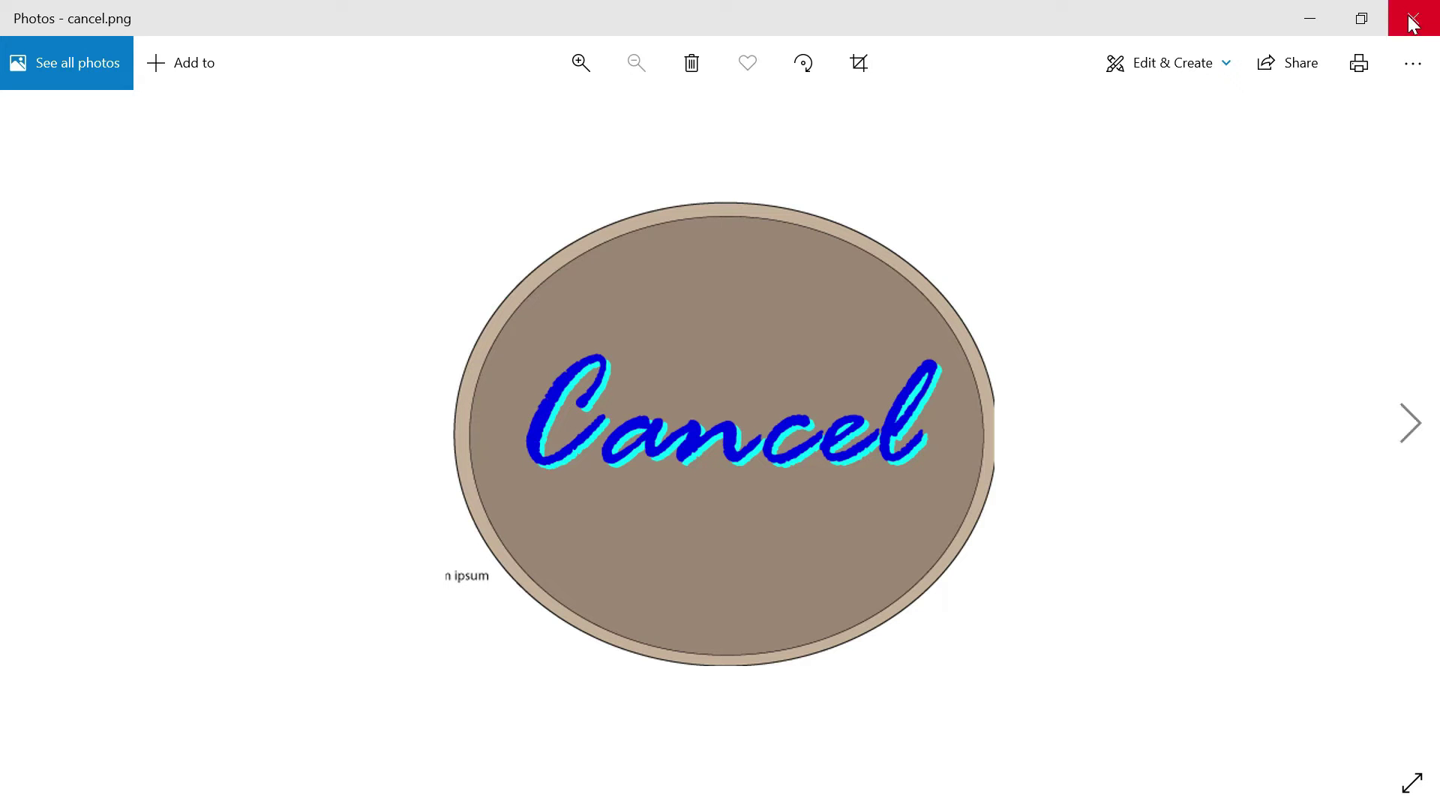
{"action": "left_click", "coordinate": [1412, 19]}
Switch to the logo folder in File Explorer and open the re-exported cancel.png to check the image.
{"action": "key", "text": "alt+Tab"}
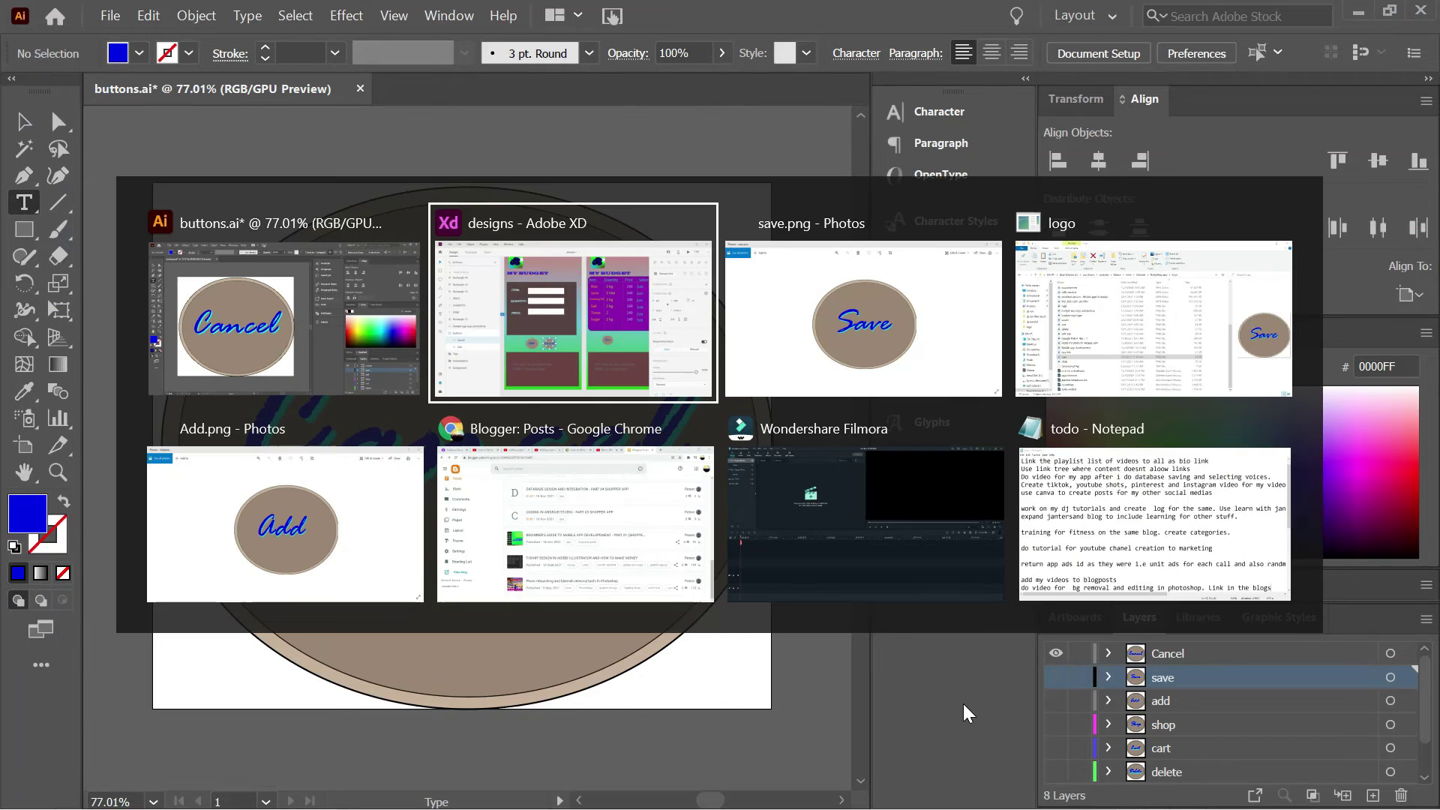
{"action": "key", "text": "Tab"}
{"action": "key", "text": "Tab"}
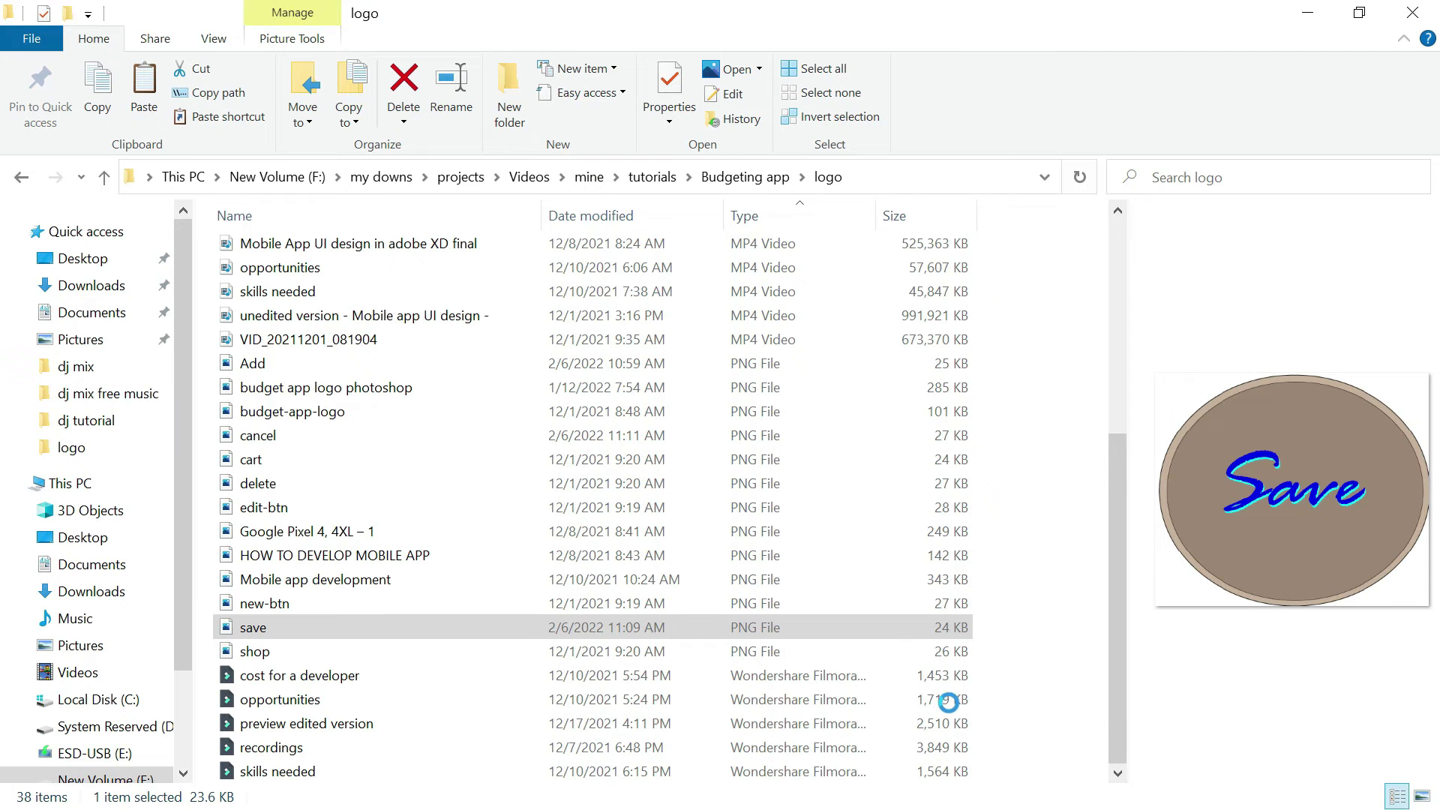
{"action": "key", "text": "c"}
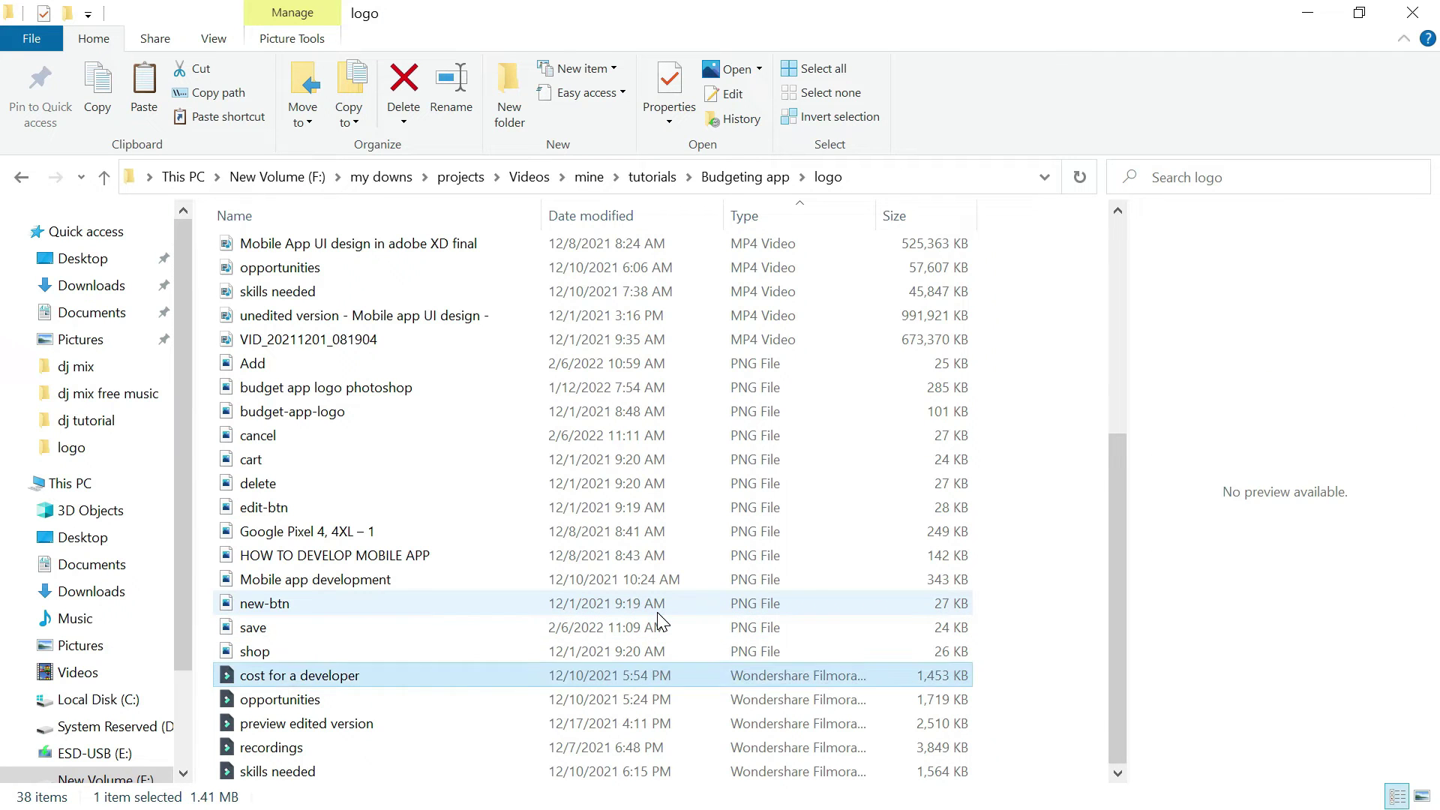
{"action": "key", "text": "a"}
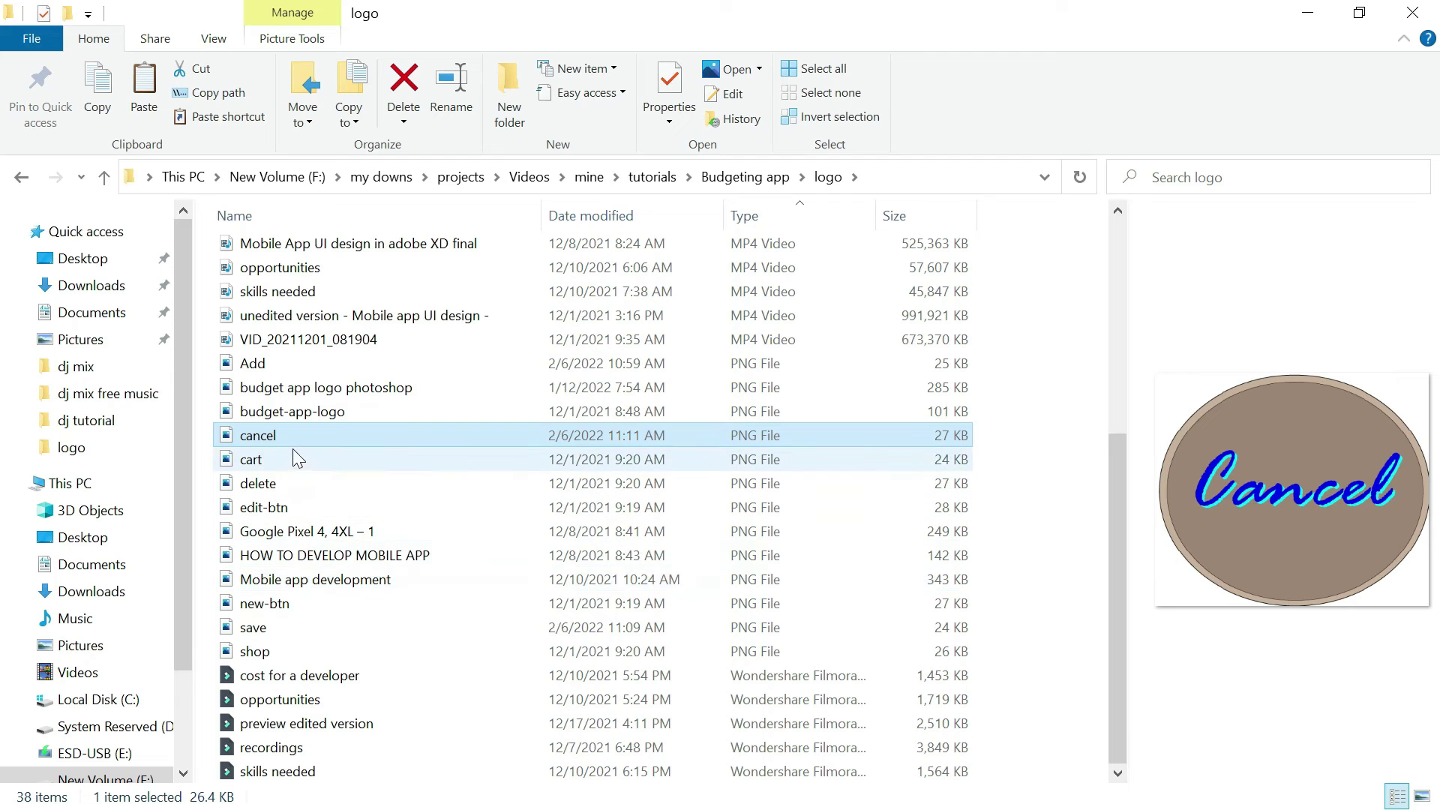
{"action": "double_click", "coordinate": [279, 435]}
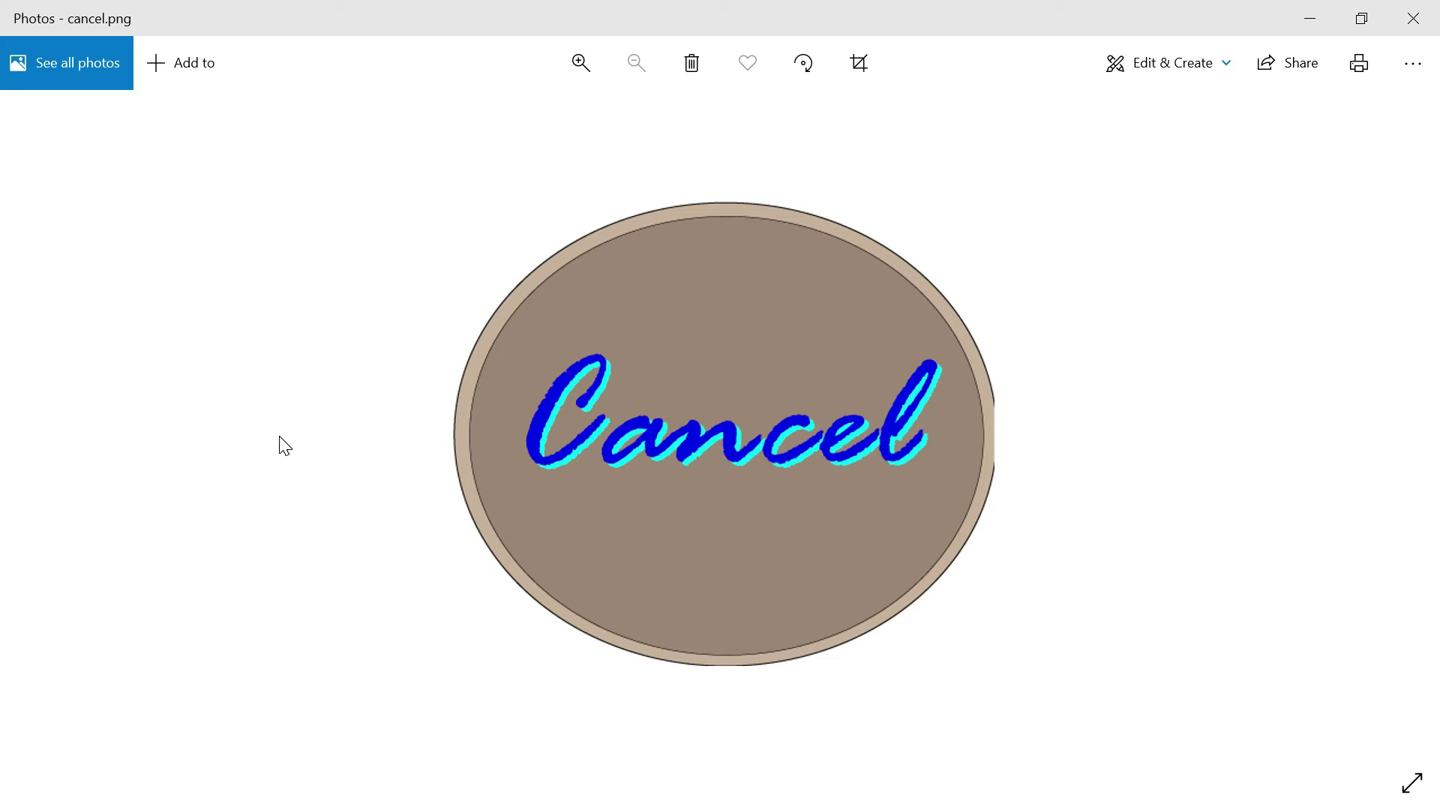
Switch to Adobe XD and replace the old Cancel button on the New screen artboard with the re-exported cancel image.
{"action": "key", "text": "alt+Tab"}
{"action": "key", "text": "alt+Tab"}
{"action": "key", "text": "alt+Tab"}
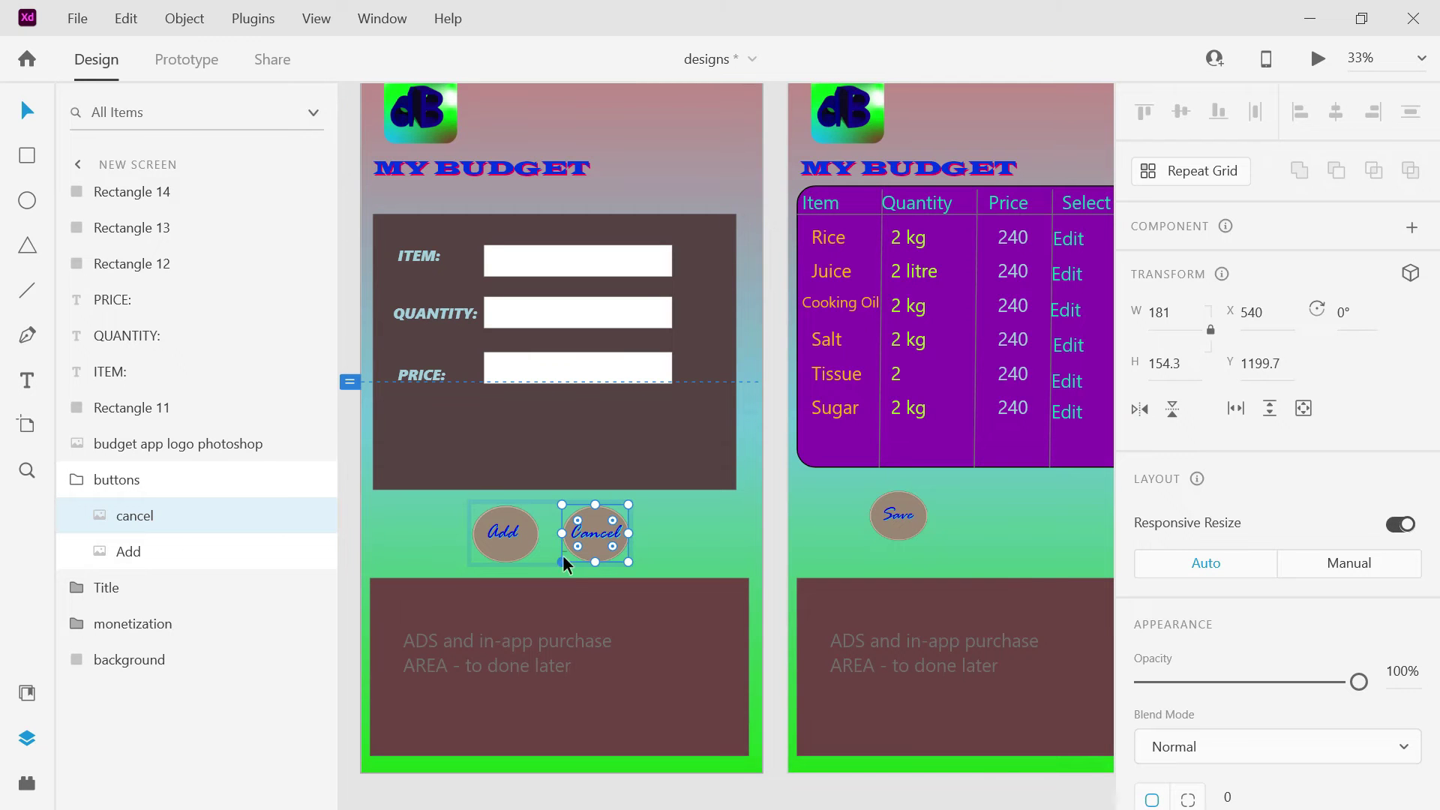
{"action": "key", "text": "Delete"}
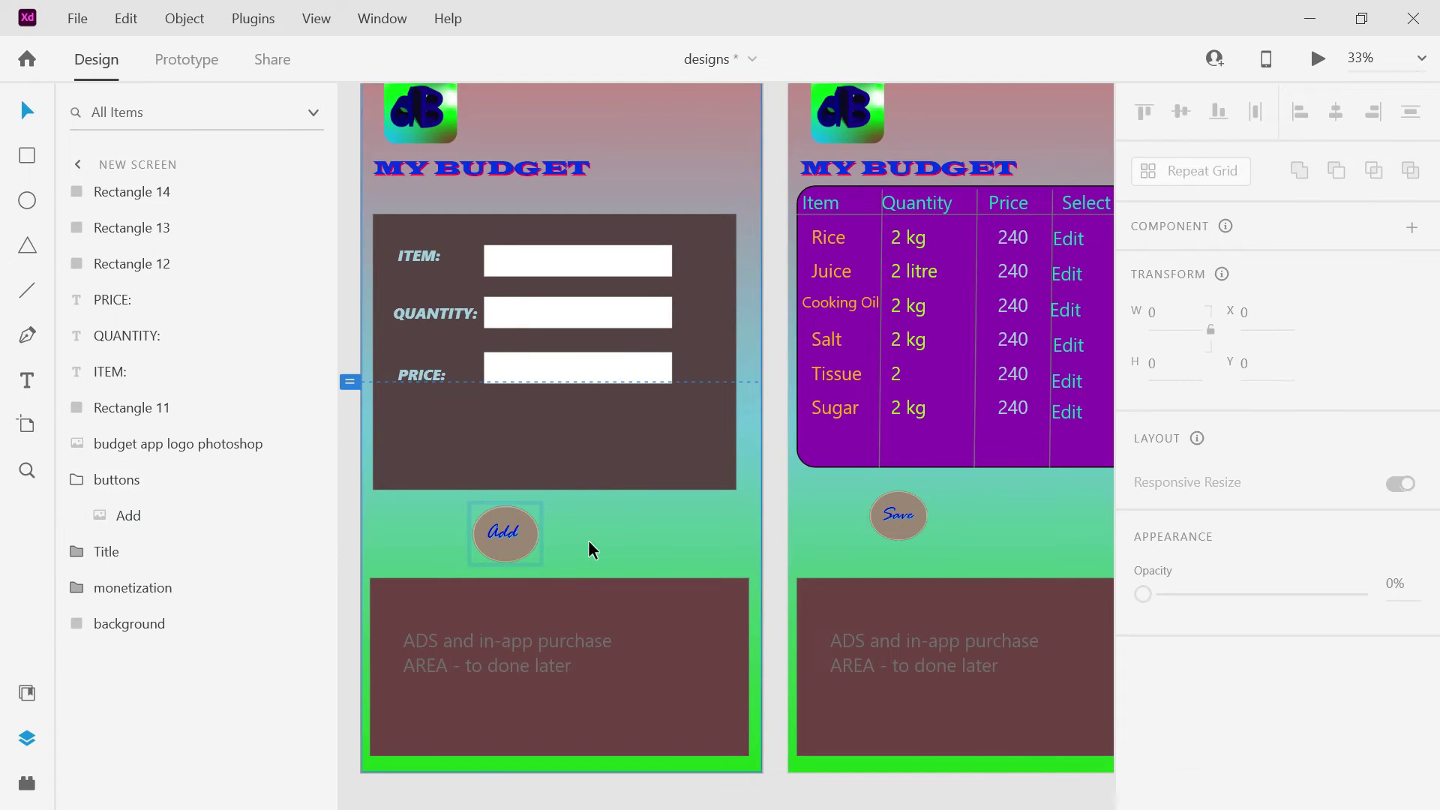
{"action": "left_click", "coordinate": [680, 538]}
{"action": "key", "text": "ctrl+z"}
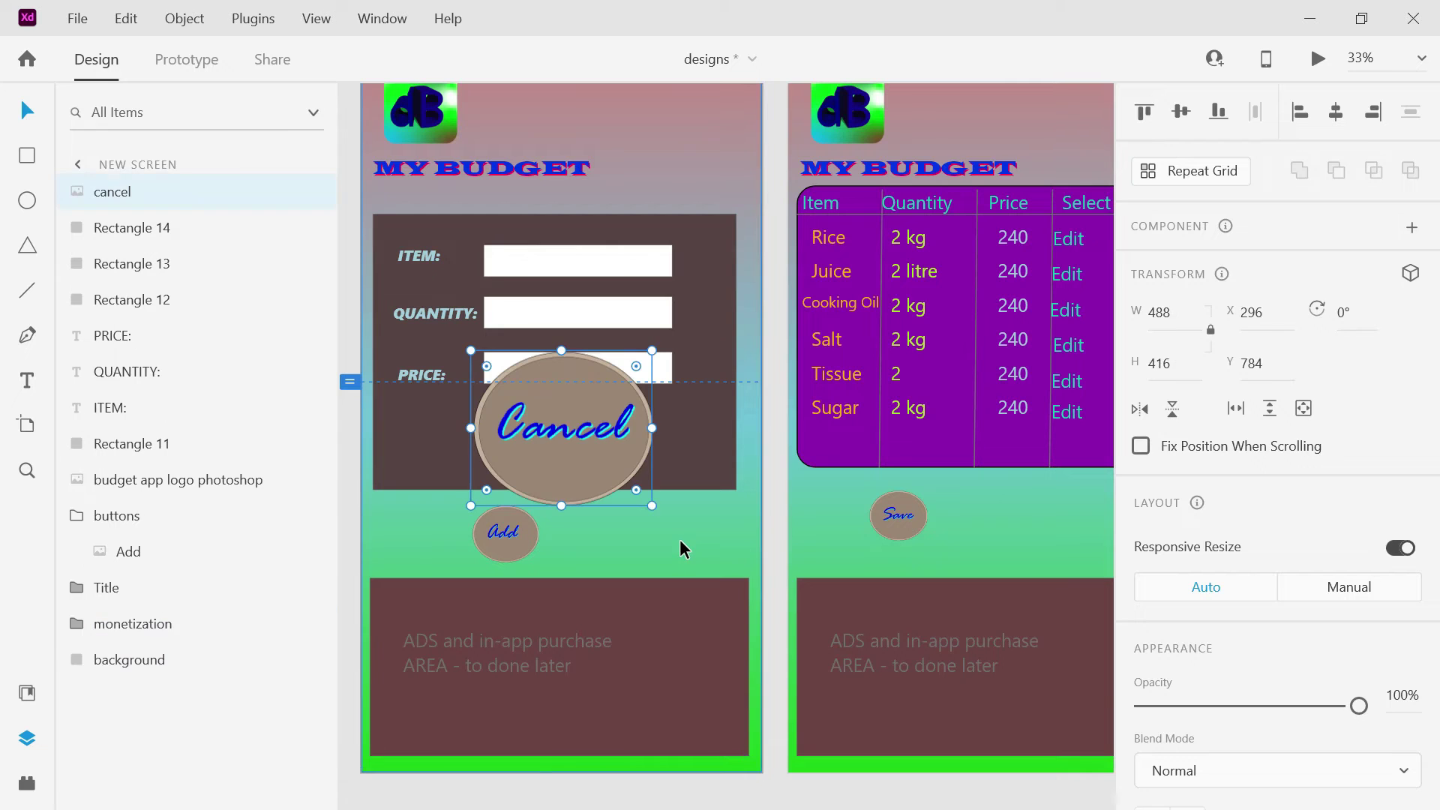
Resize the large cancel image on the New screen artboard proportionally to a width of 181.
{"action": "left_click", "coordinate": [527, 537]}
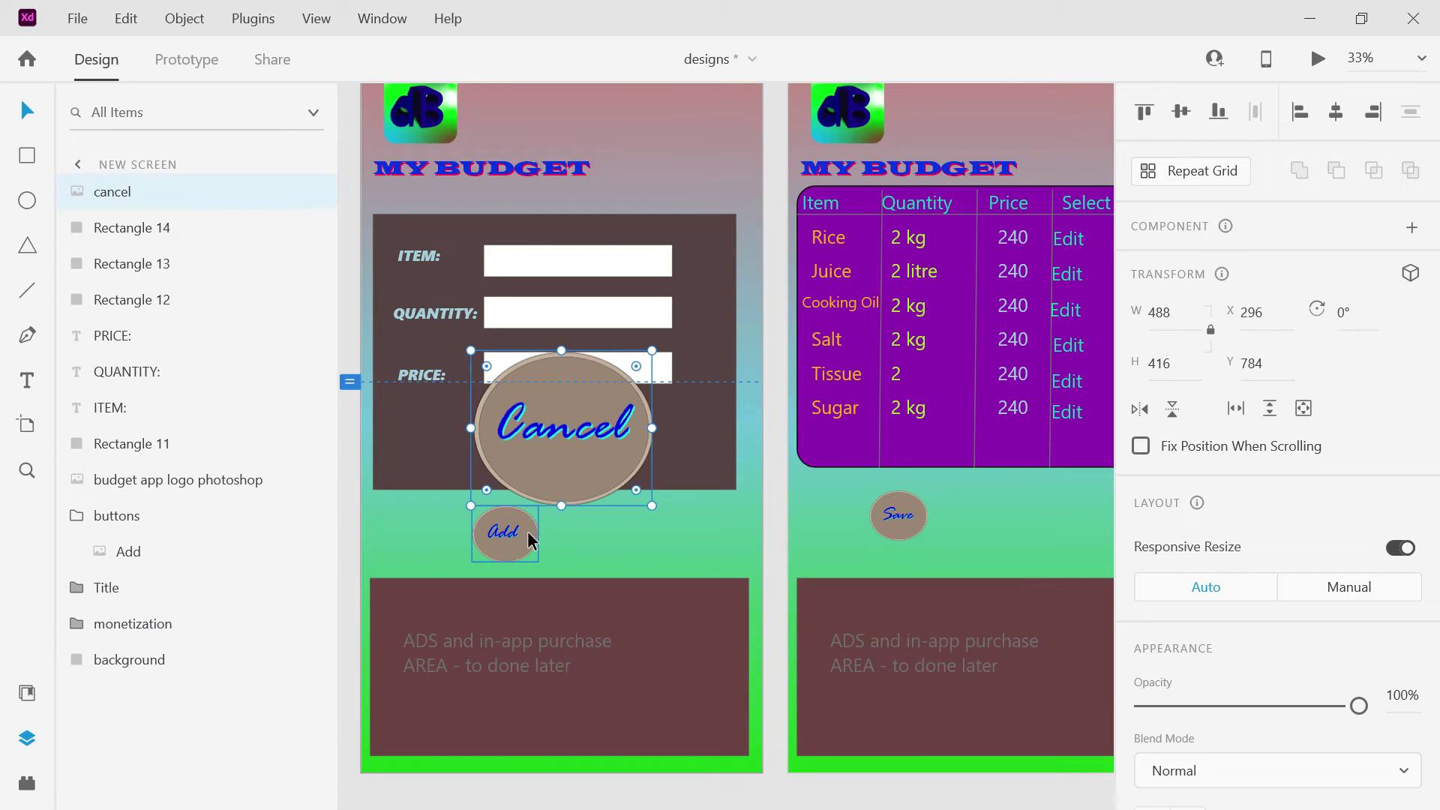
{"action": "left_click", "coordinate": [559, 486]}
{"action": "left_click", "coordinate": [1163, 315]}
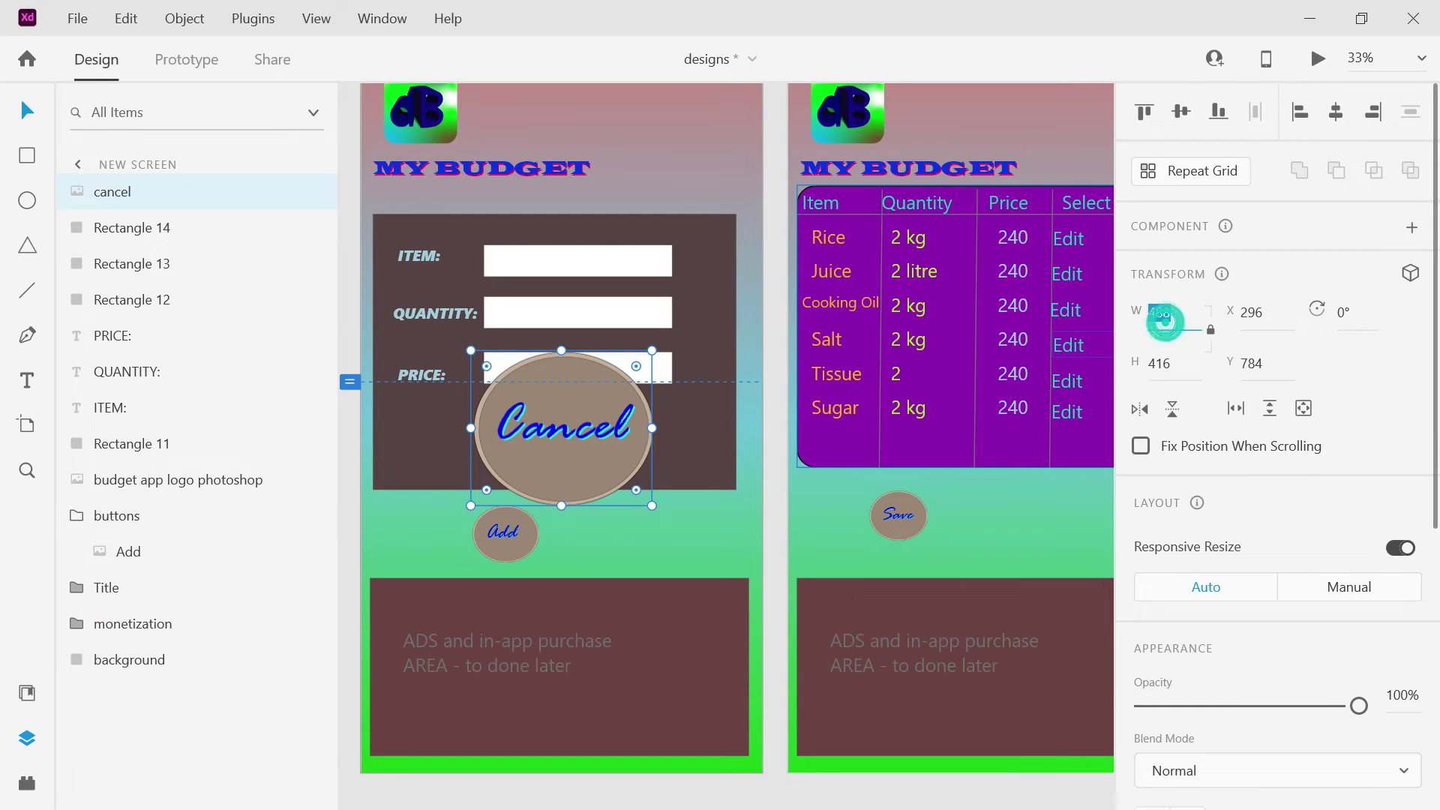
{"action": "type", "text": "181"}
{"action": "key", "text": "Return"}
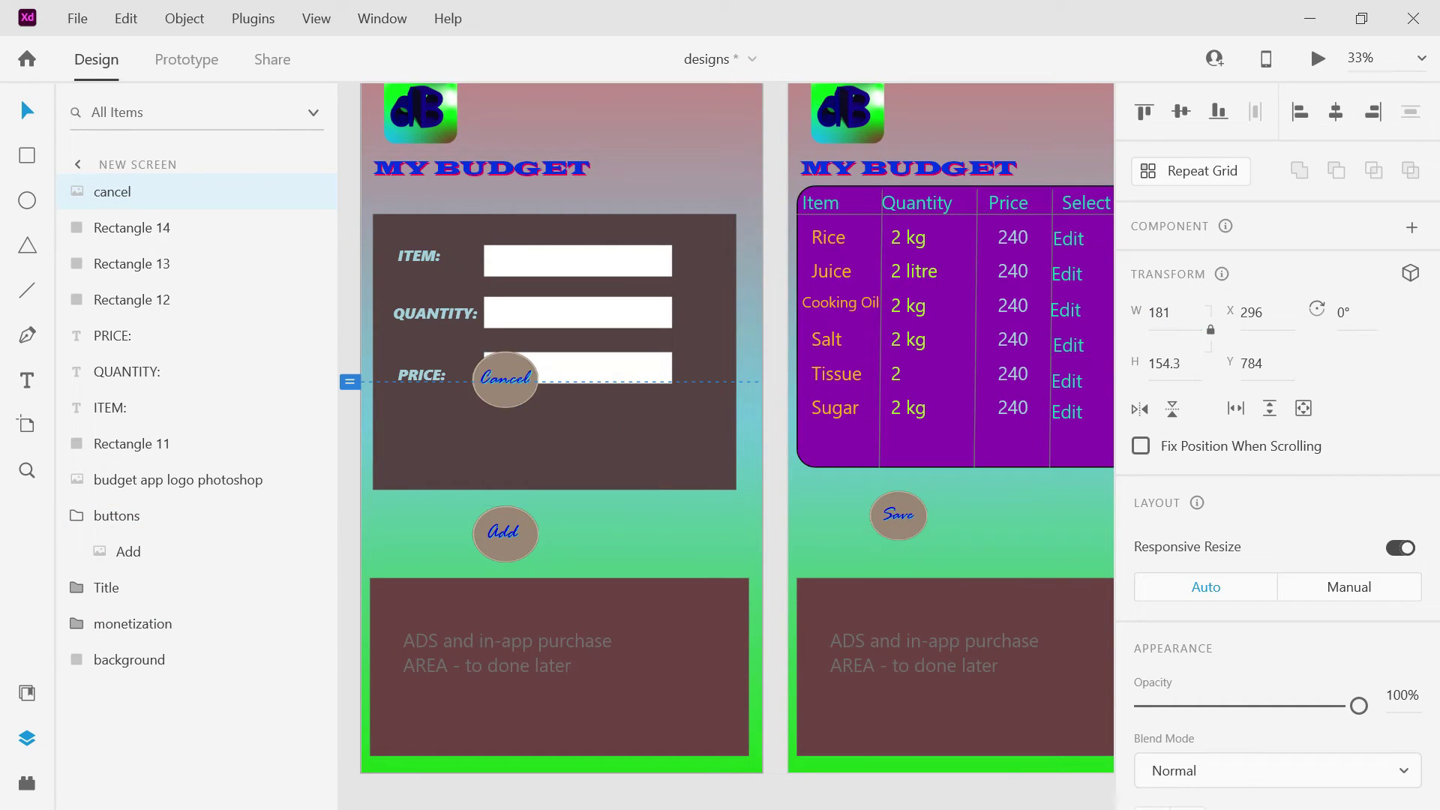
Place the resized Cancel button beside Add at about X 521, Y 1199.7, and move its layer into the buttons group.
{"action": "left_click_drag", "start_coordinate": [504, 401], "coordinate": [586, 544]}
{"action": "left_click_drag", "start_coordinate": [102, 196], "coordinate": [131, 527]}
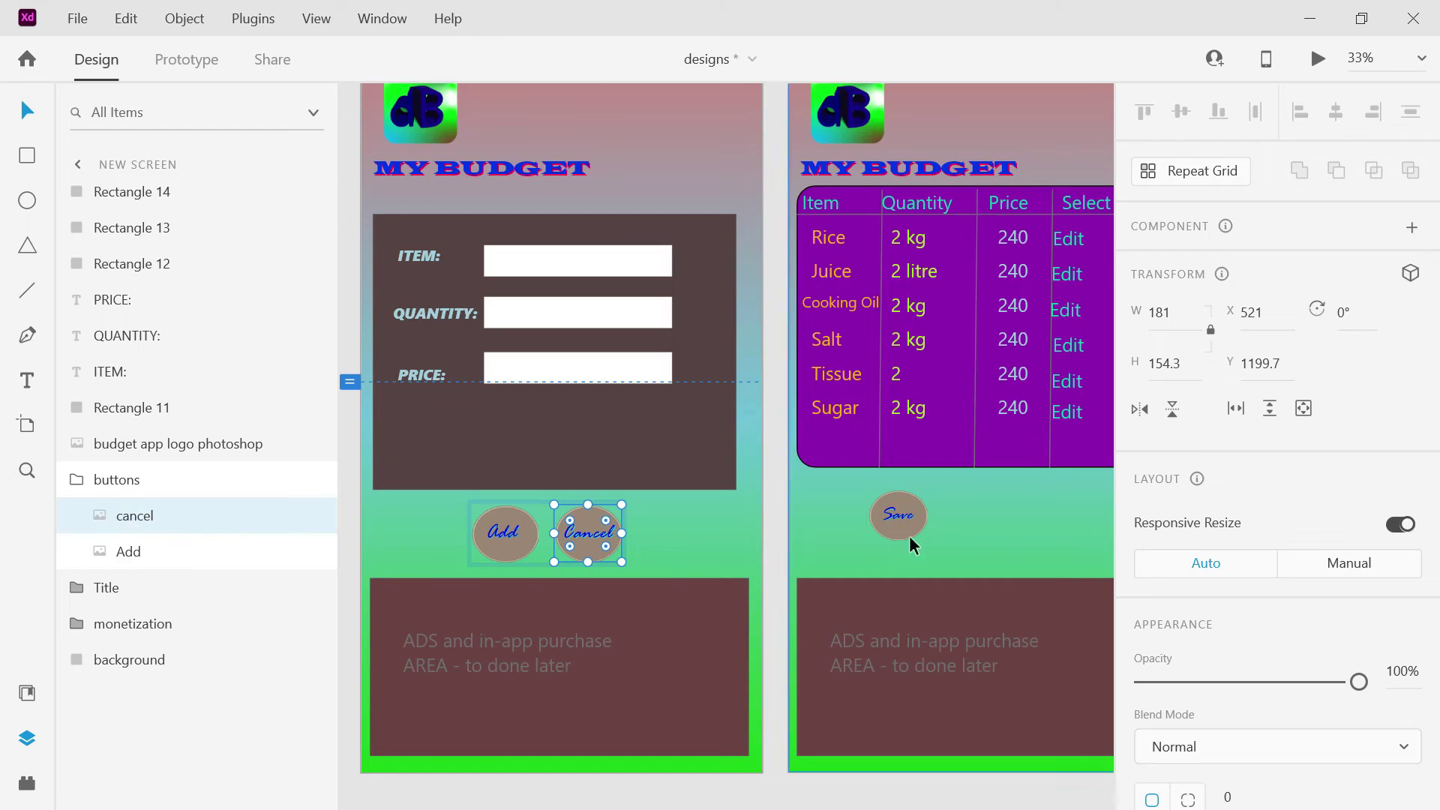
{"action": "left_click", "coordinate": [840, 793]}
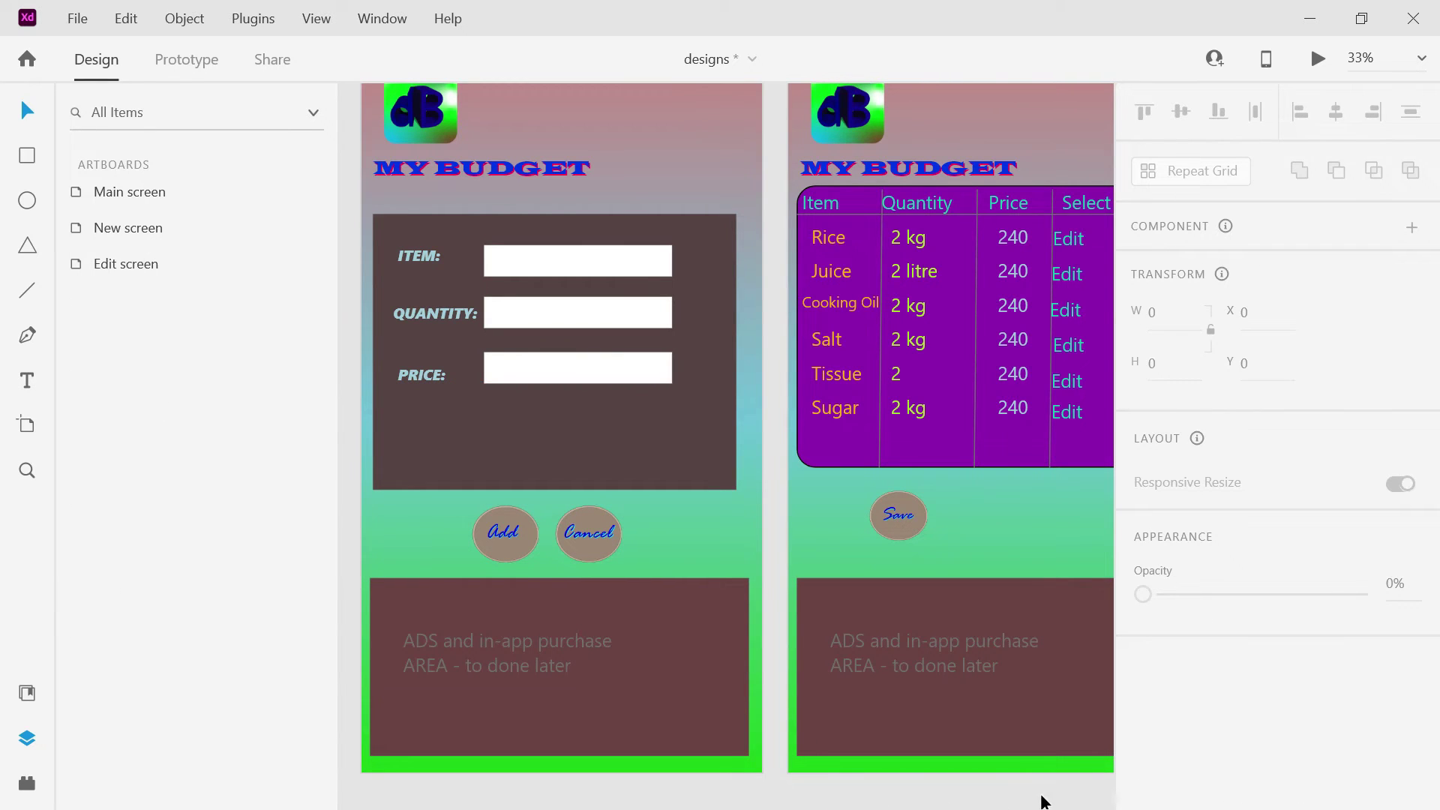
Paste the cancel image onto the Edit screen artboard and set the Save button's width to 181.
{"action": "left_click_drag", "start_coordinate": [1070, 797], "coordinate": [687, 524]}
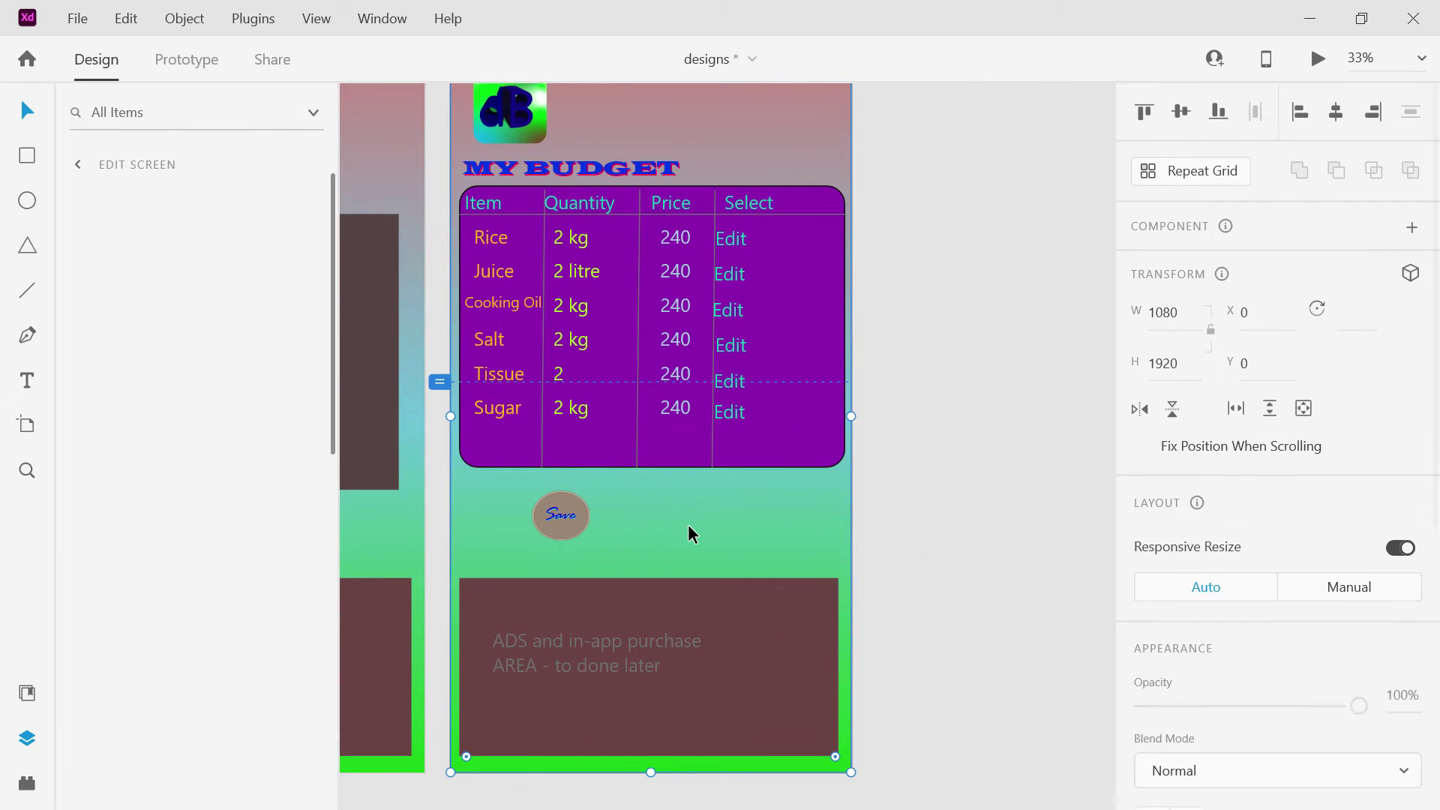
{"action": "key", "text": "ctrl+v"}
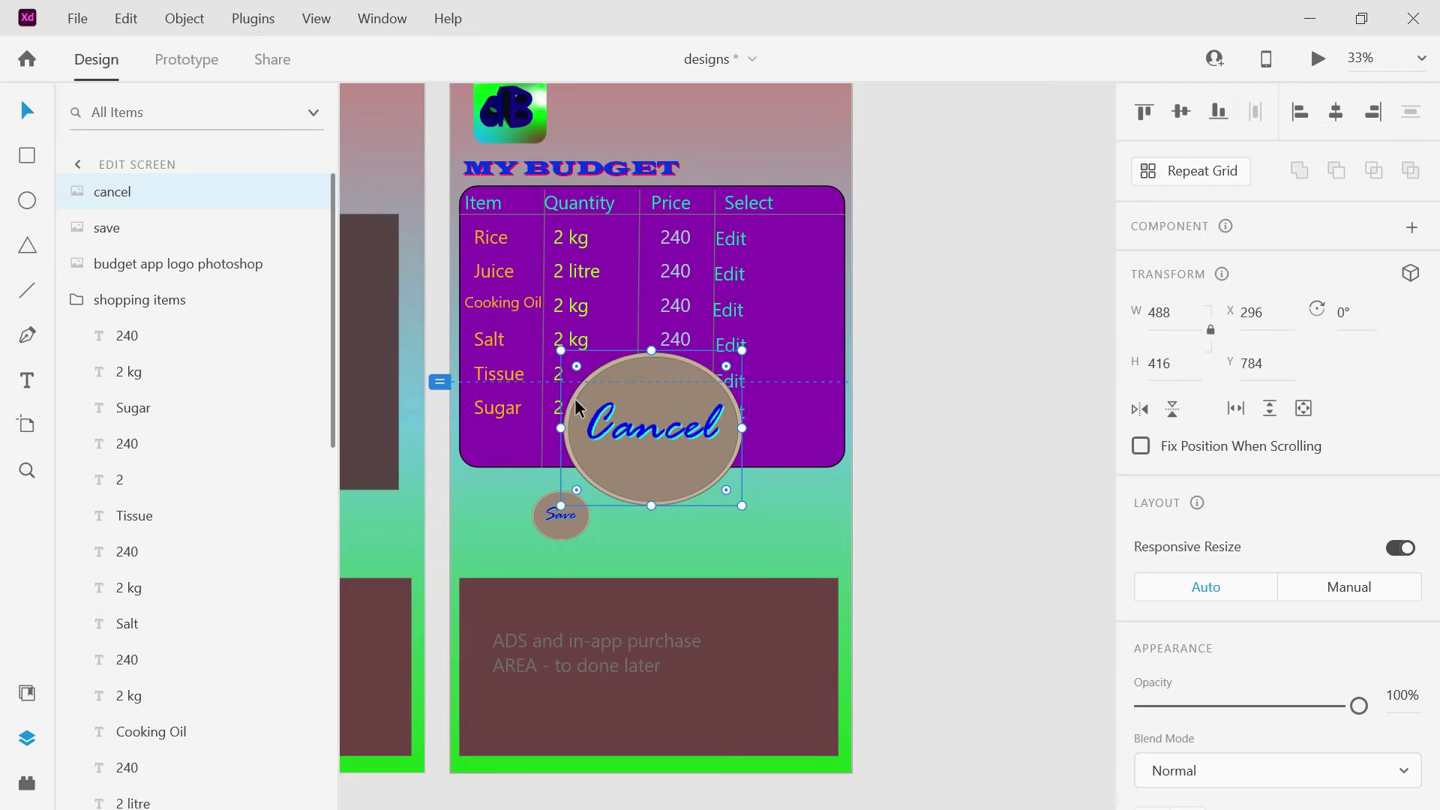
{"action": "left_click", "coordinate": [549, 530]}
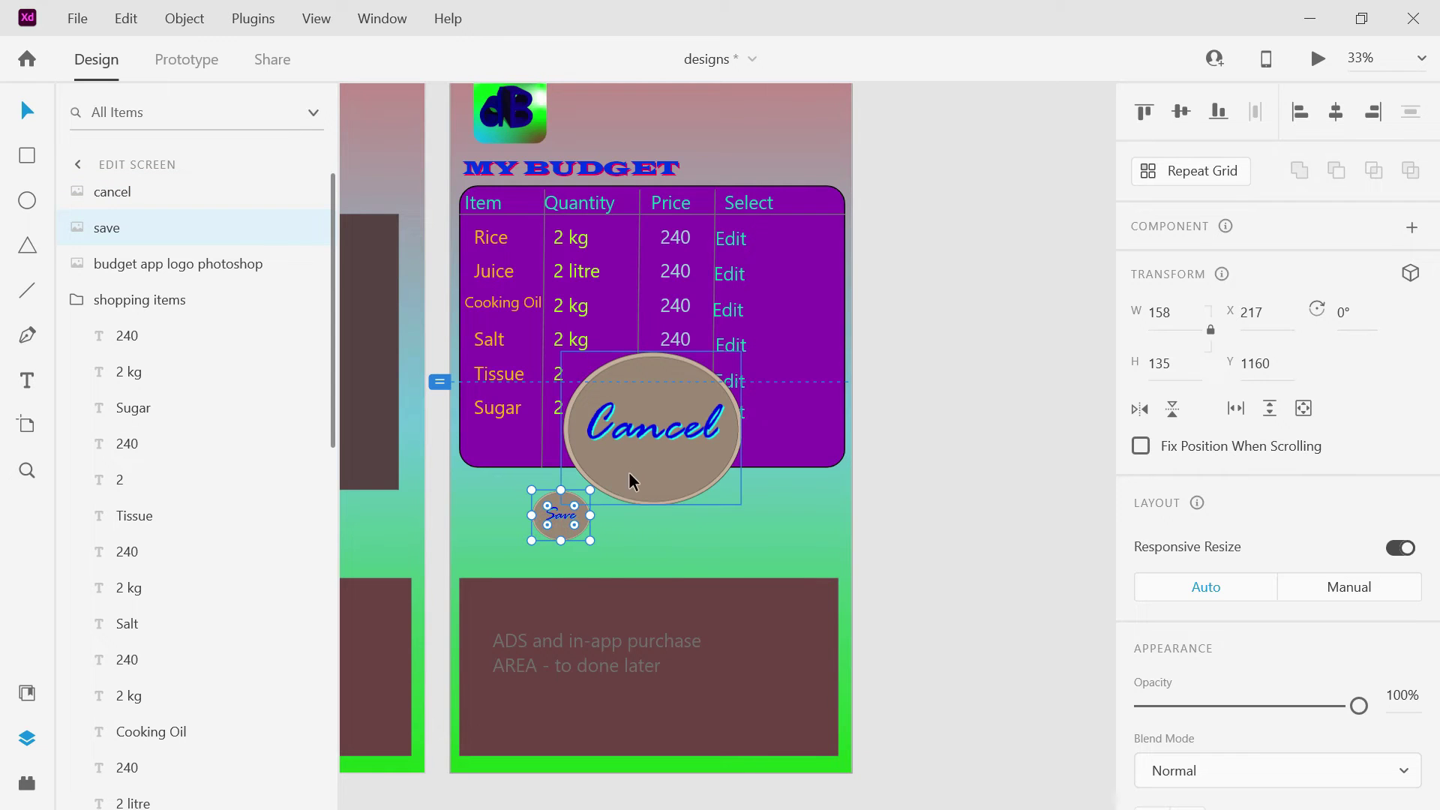
{"action": "left_click", "coordinate": [1169, 312]}
{"action": "type", "text": "1"}
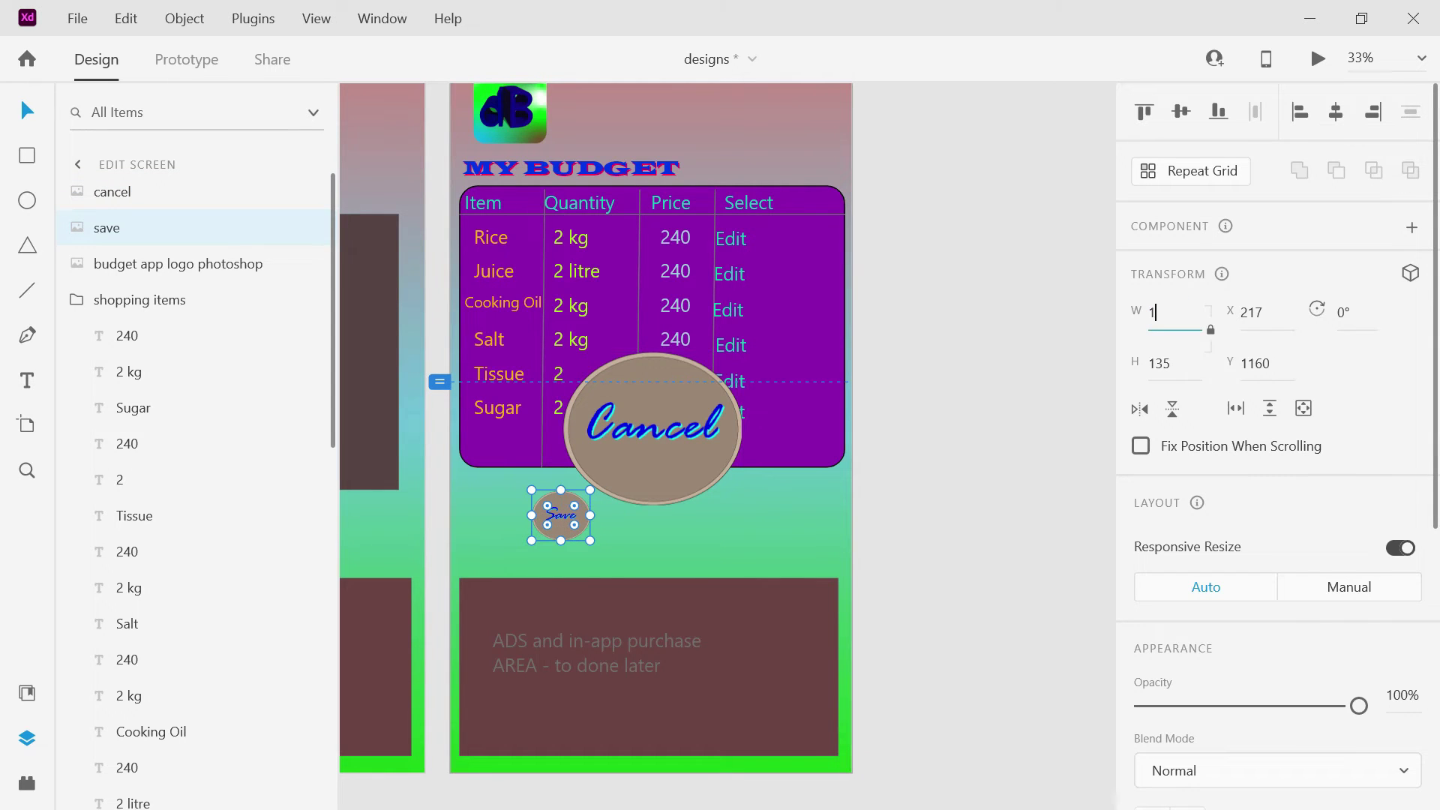
{"action": "type", "text": "81"}
{"action": "key", "text": "Return"}
Set the Edit screen's Cancel button to a width of 181 and place it level with Save at about X 562.5, Y 1160.
{"action": "left_click_drag", "start_coordinate": [717, 451], "coordinate": [767, 513]}
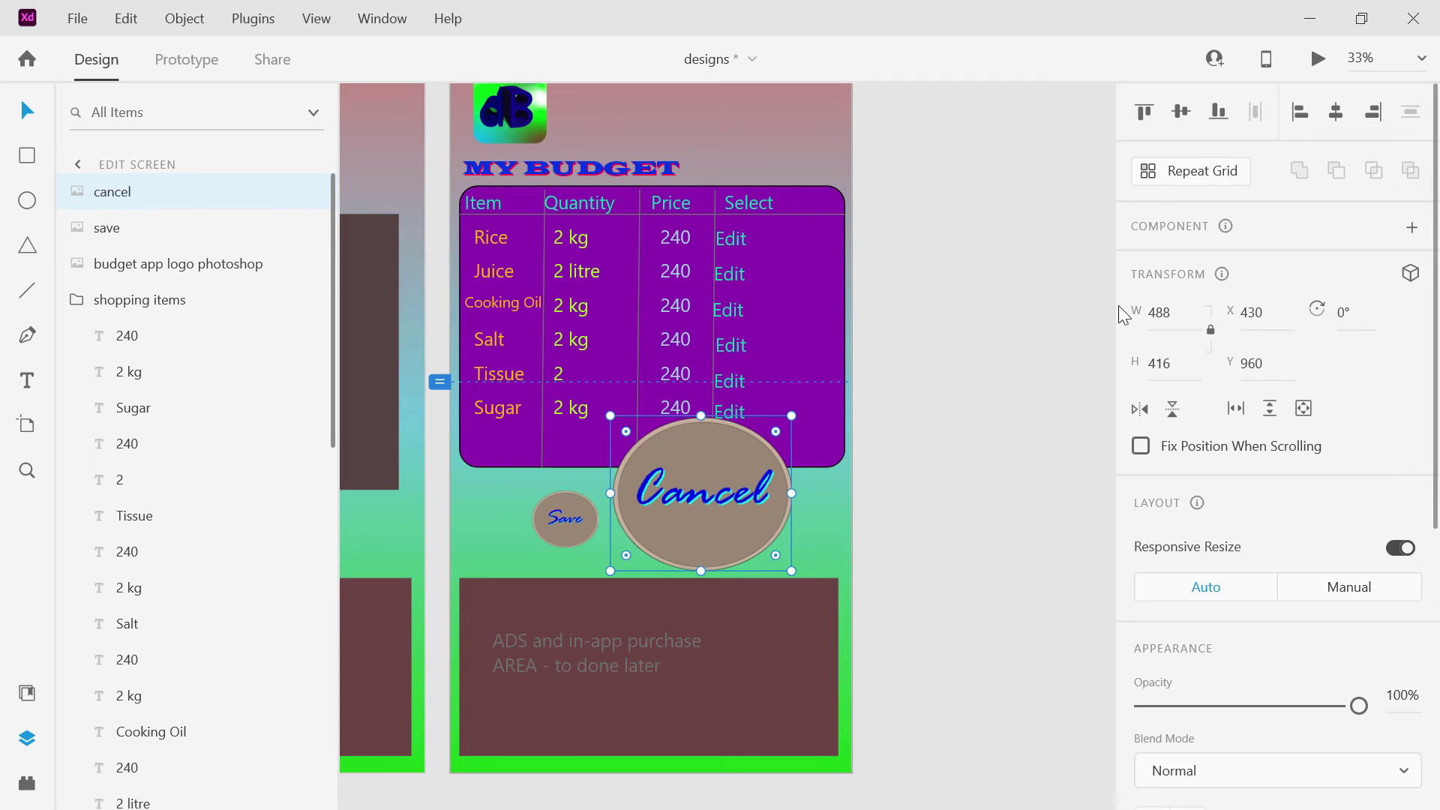
{"action": "left_click", "coordinate": [1166, 312]}
{"action": "type", "text": "181"}
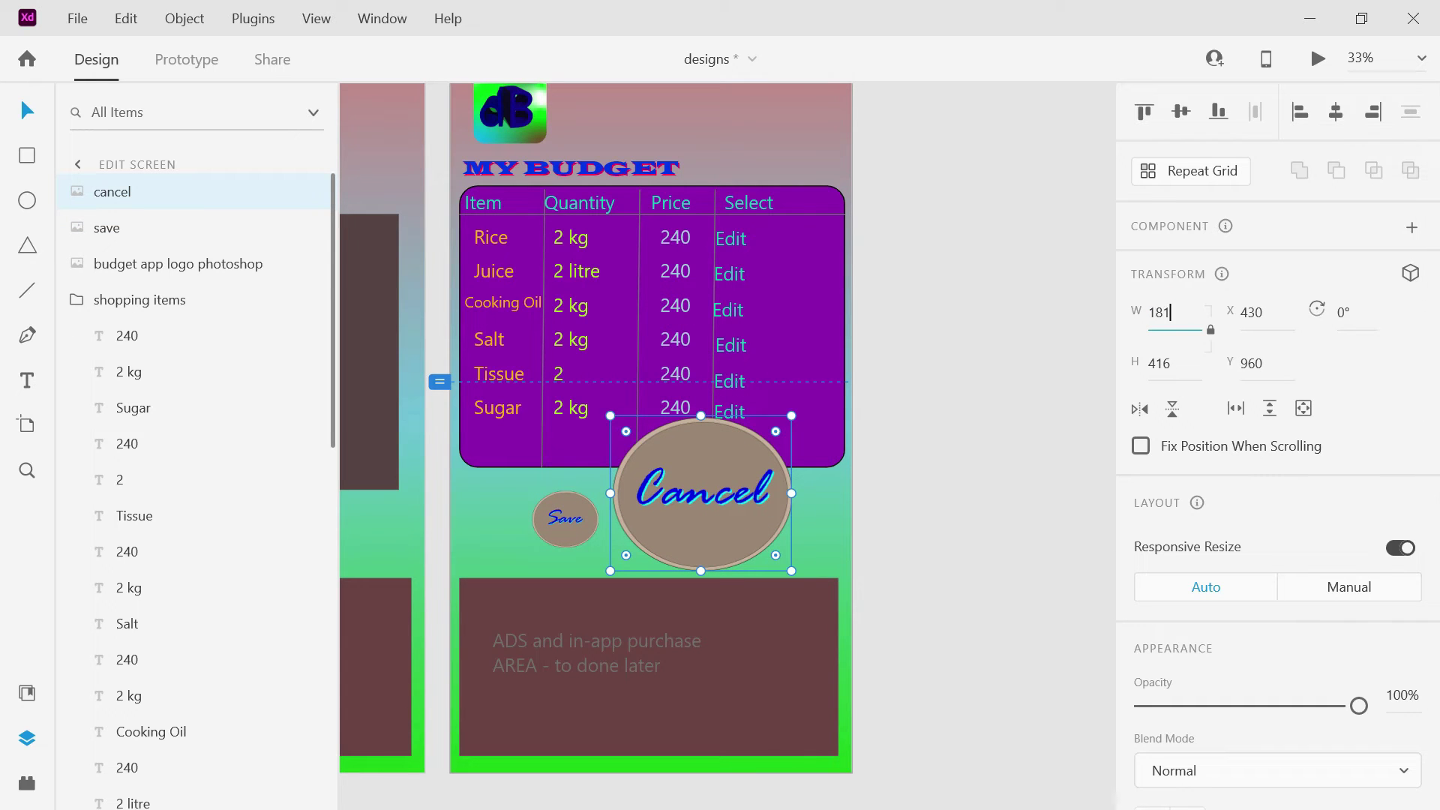
{"action": "key", "text": "Return"}
{"action": "left_click_drag", "start_coordinate": [642, 452], "coordinate": [690, 526]}
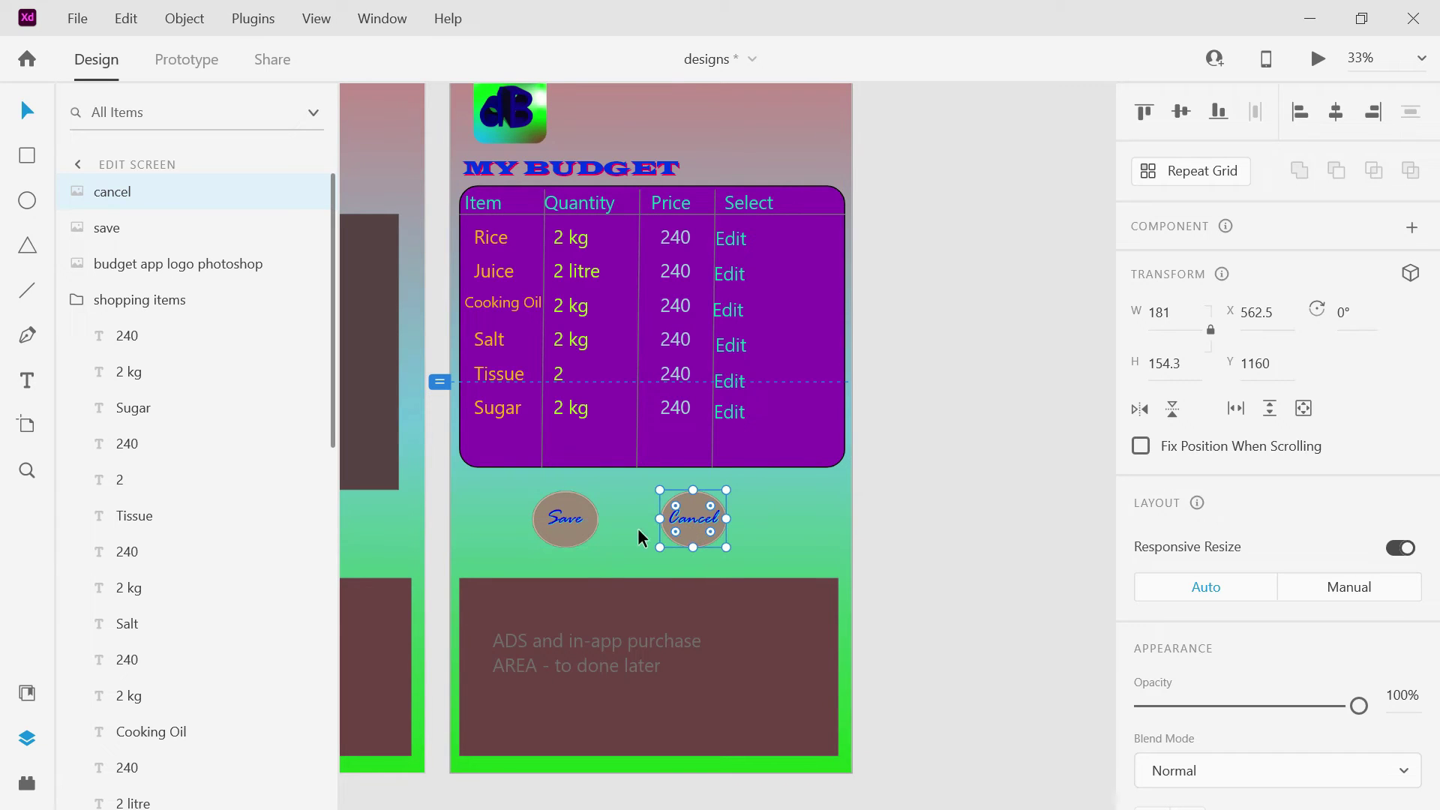
Move the Edit screen's Save button closer to Cancel, to about X 265.5, keeping it at the same height.
{"action": "left_click", "coordinate": [578, 524]}
{"action": "left_click_drag", "start_coordinate": [577, 524], "coordinate": [594, 524]}
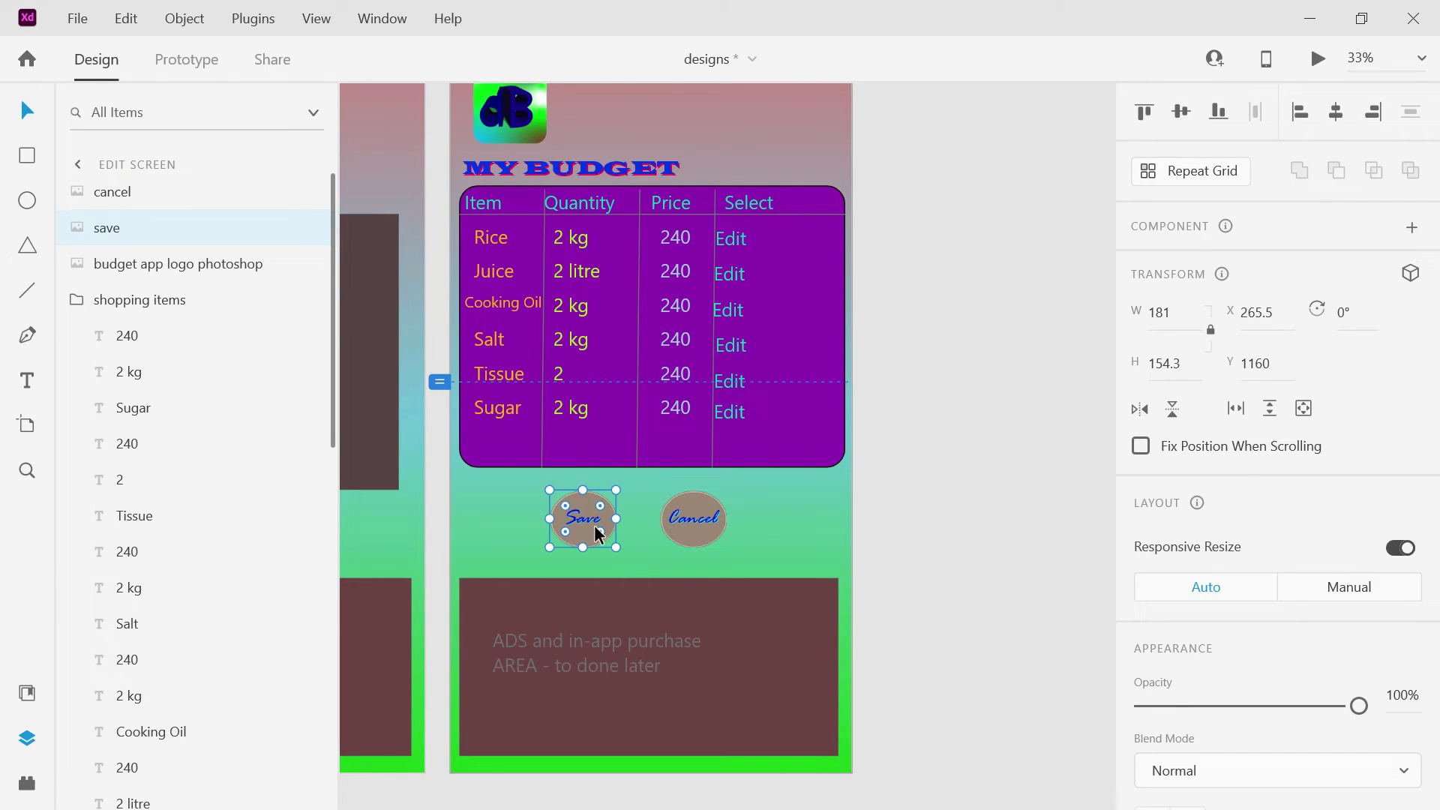
{"action": "left_click", "coordinate": [982, 497]}
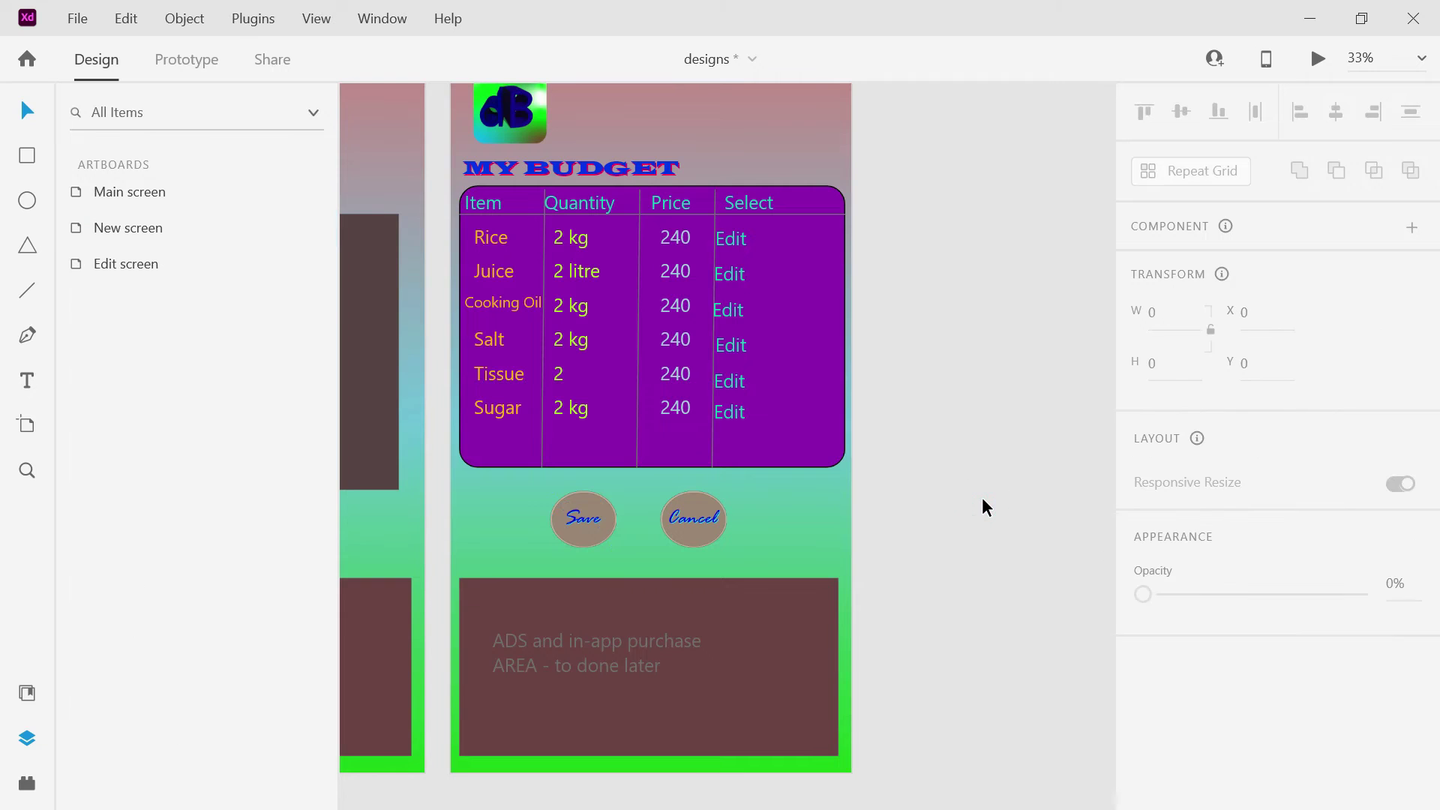
Group the cancel and save layers of the Edit screen artboard.
{"action": "left_click", "coordinate": [597, 523]}
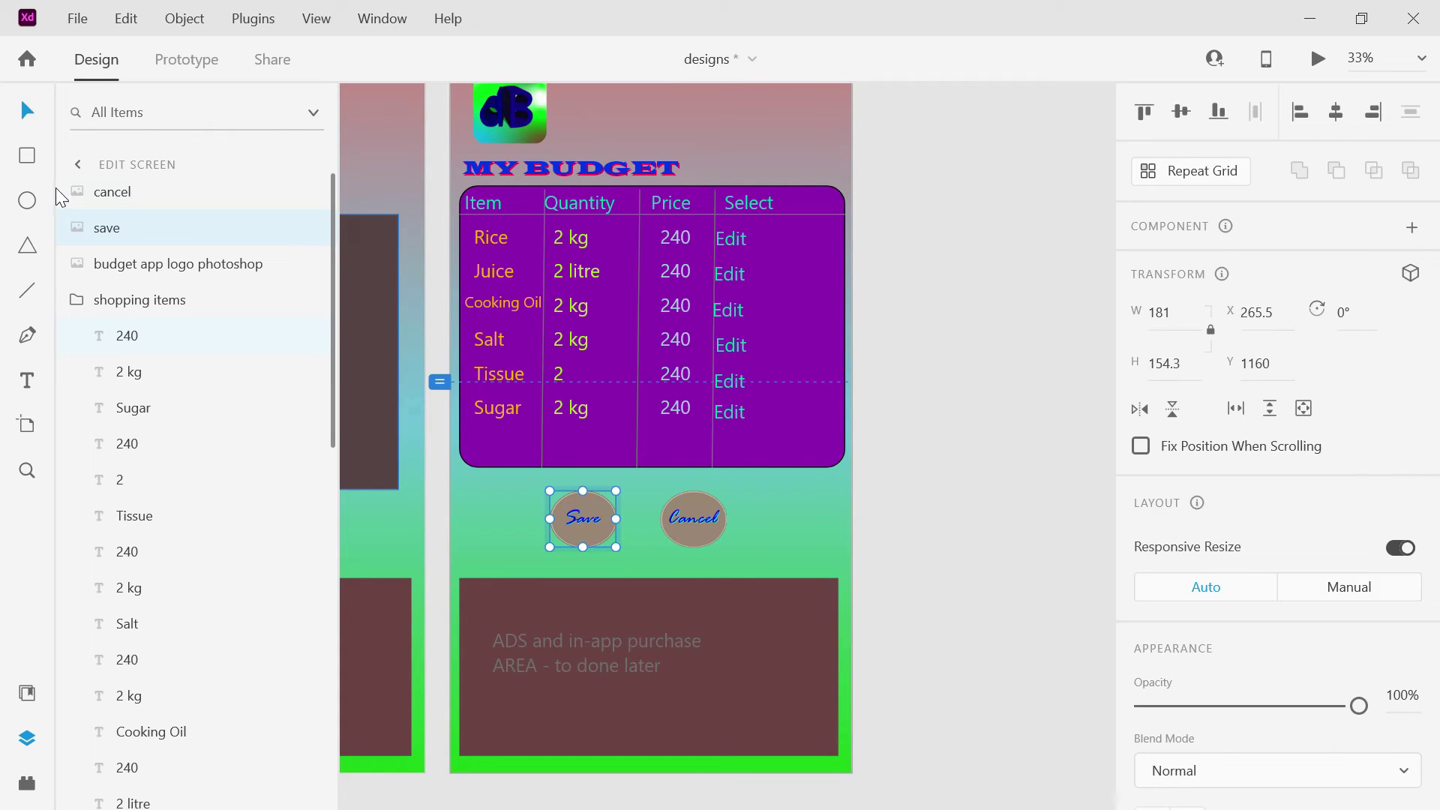
{"action": "left_click", "coordinate": [98, 197]}
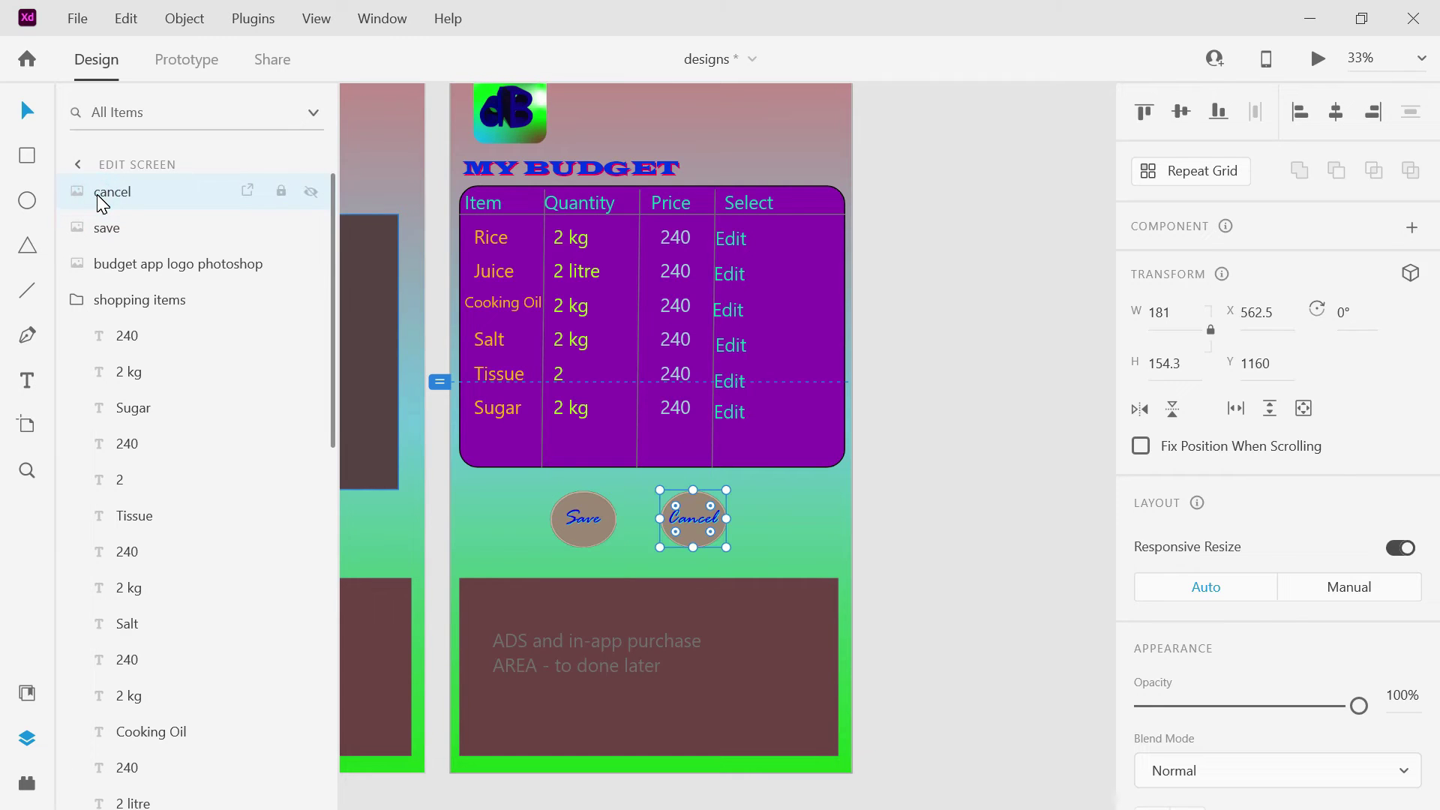
{"action": "left_click", "coordinate": [108, 231]}
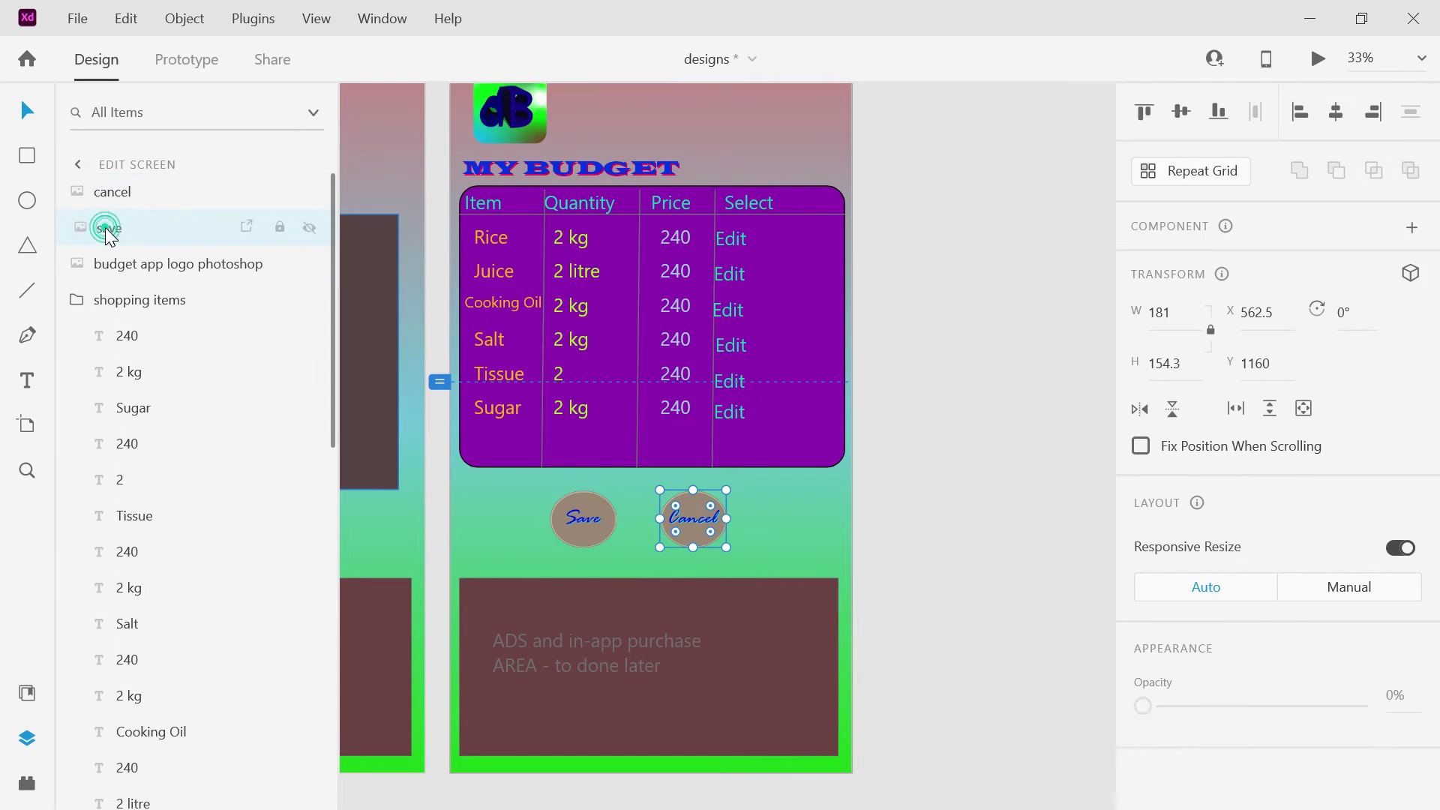
{"action": "key", "text": "Escape"}
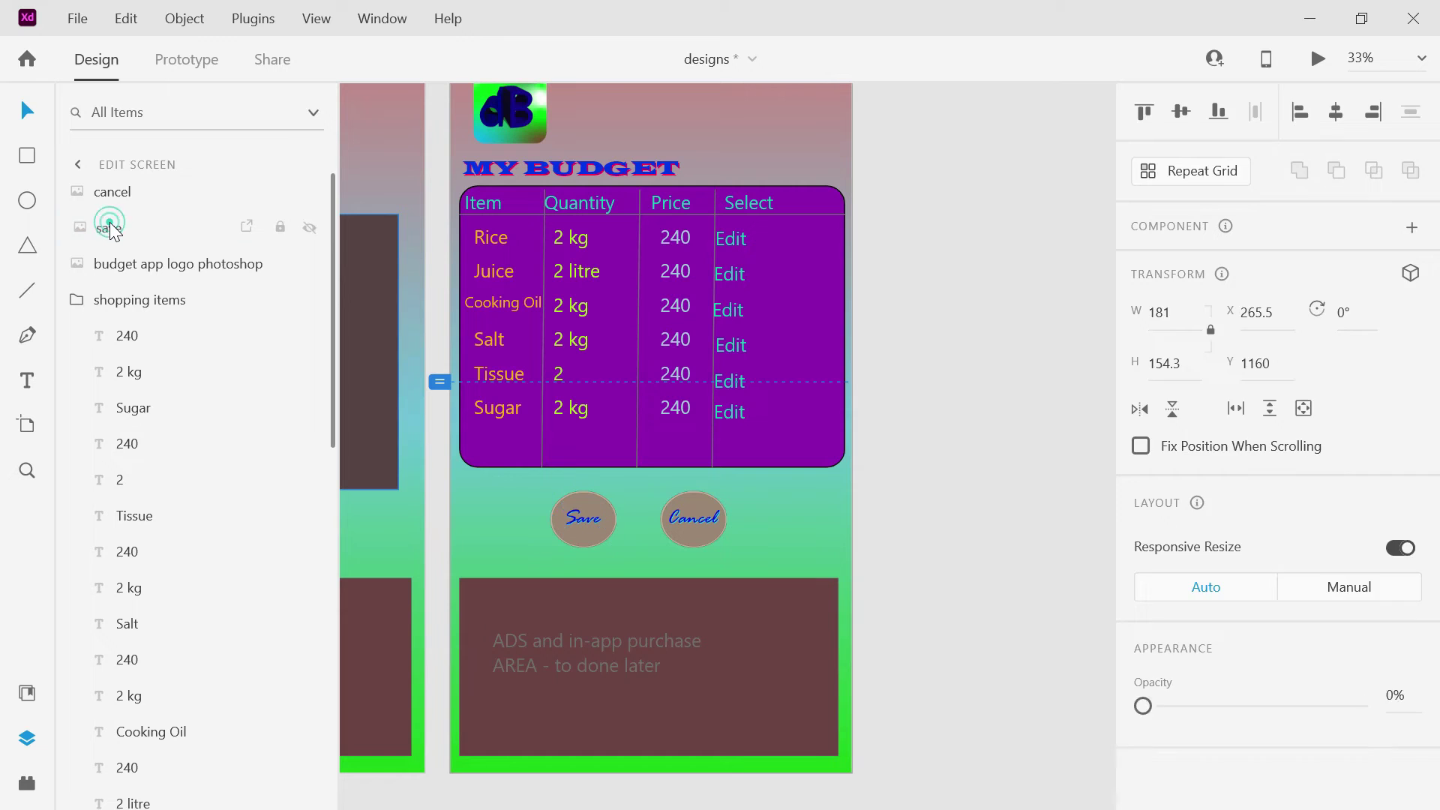
{"action": "left_click", "coordinate": [115, 200]}
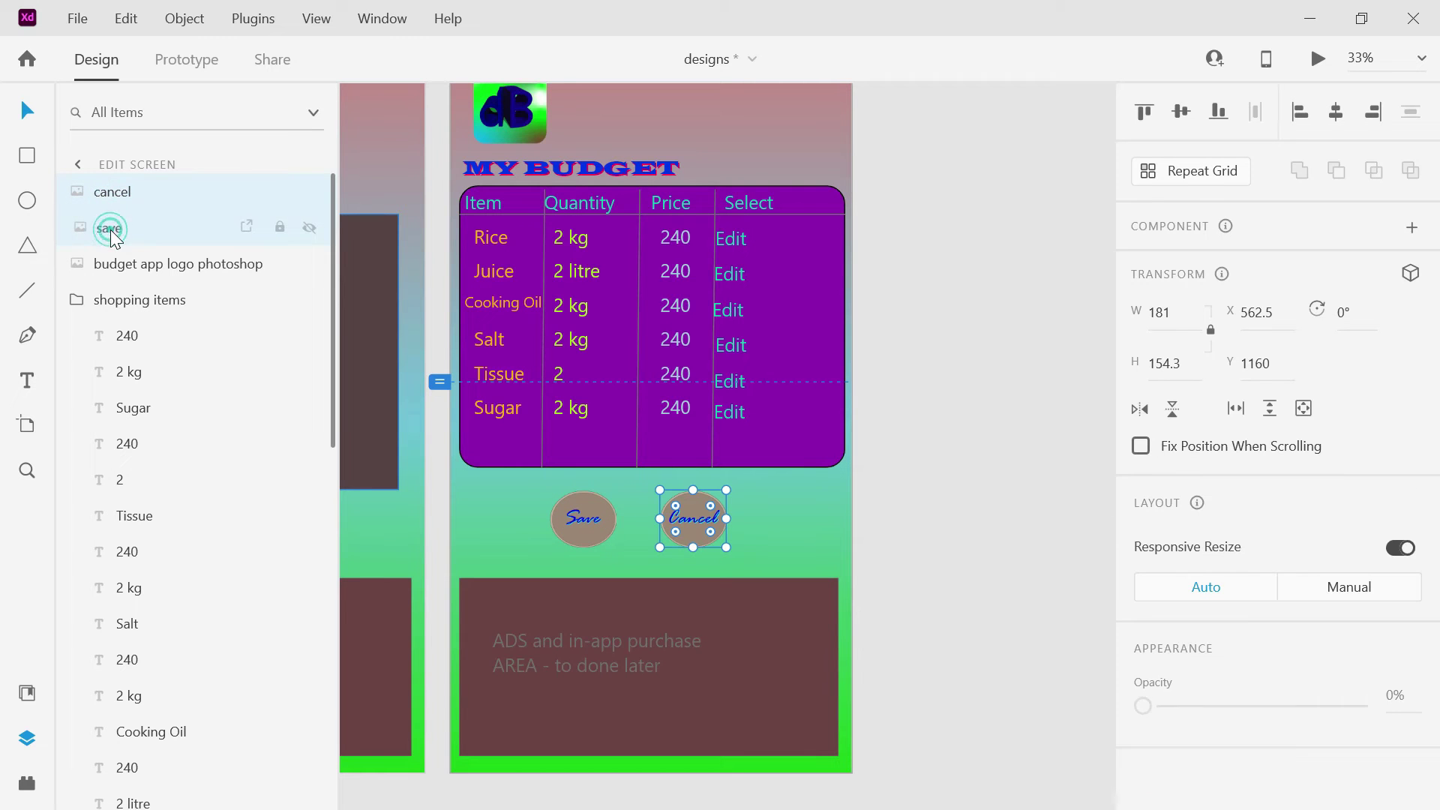
{"action": "left_click", "coordinate": [109, 230], "text": "shift"}
{"action": "right_click", "coordinate": [110, 230]}
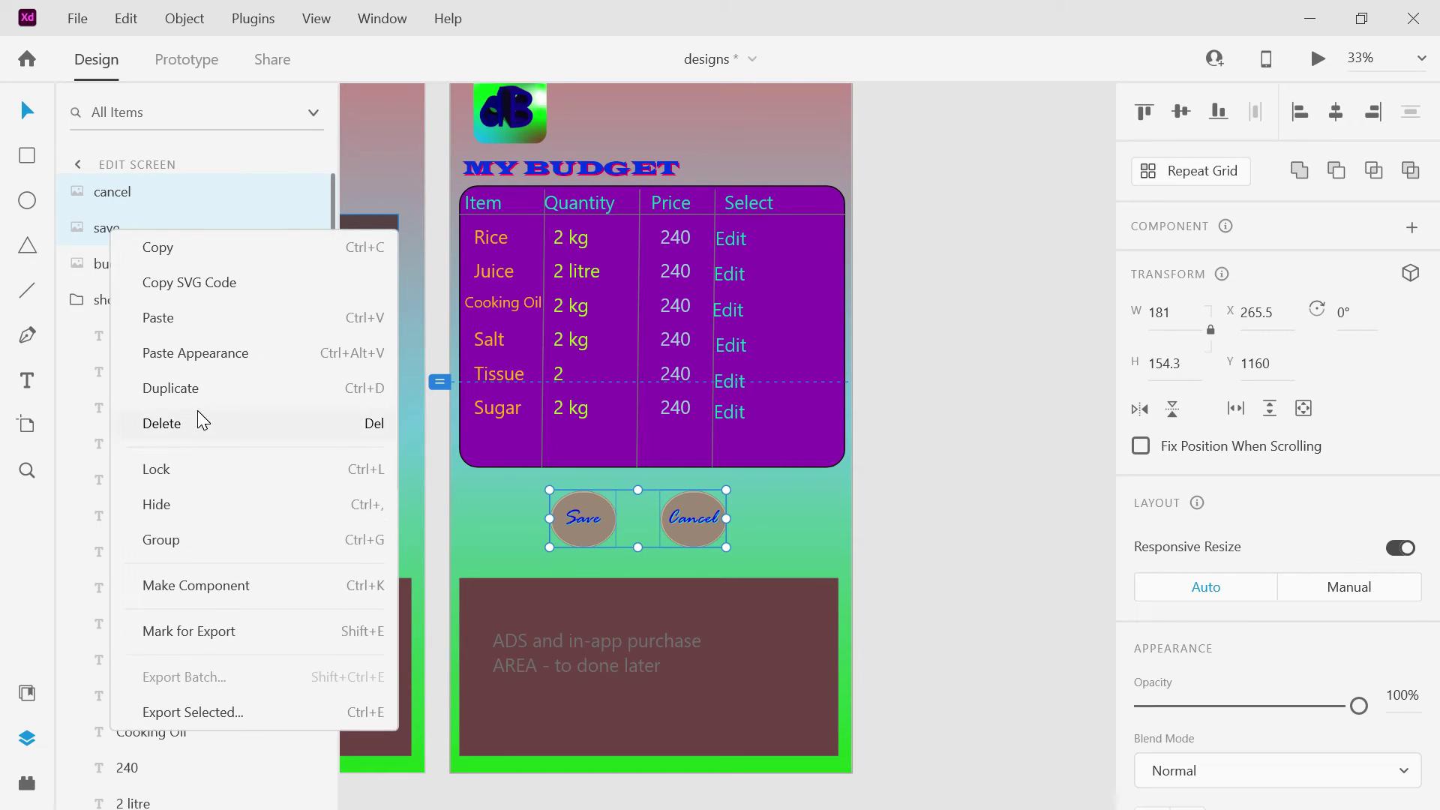
{"action": "left_click", "coordinate": [184, 534]}
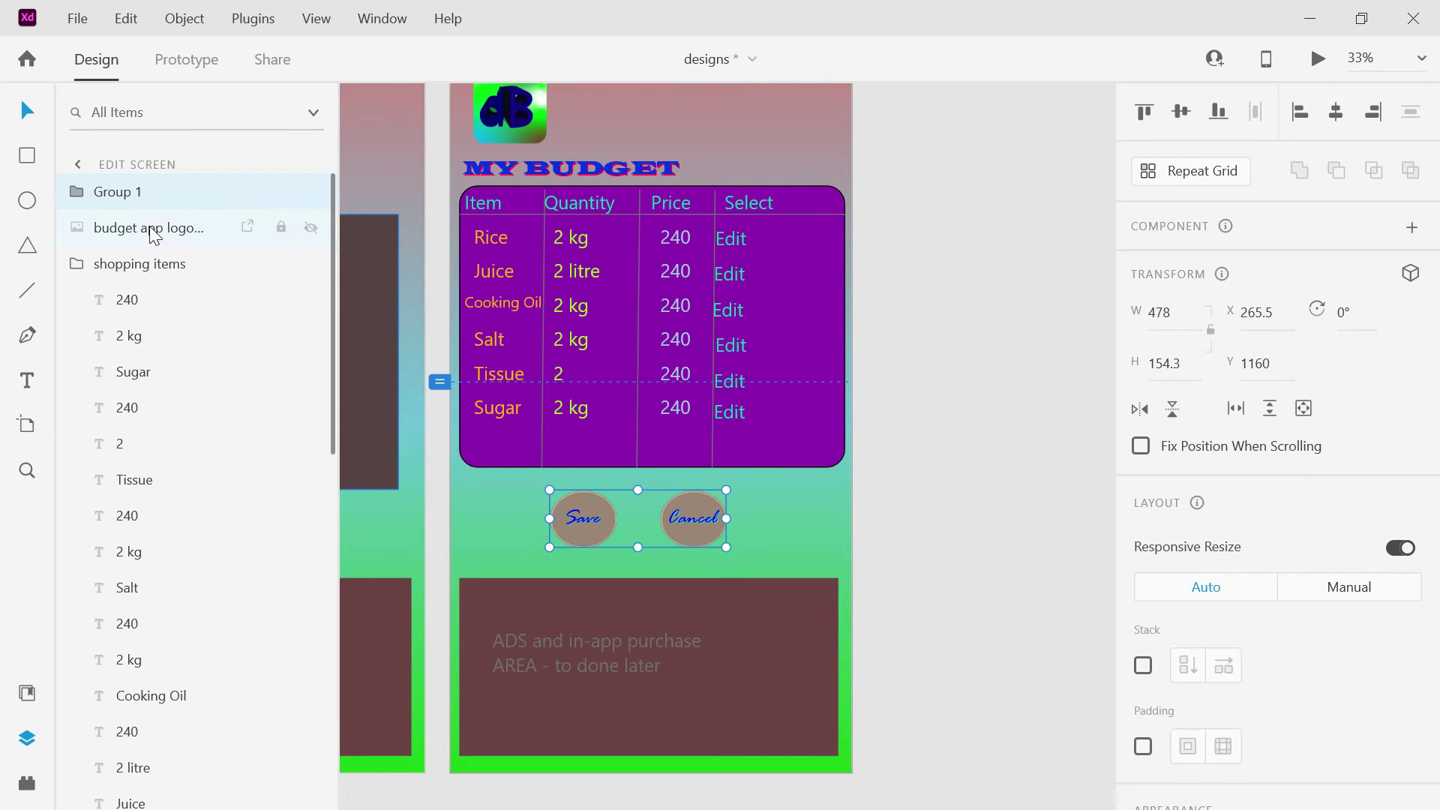
Rename the new group of Save and Cancel buttons on the Edit screen as Buttons.
{"action": "left_click", "coordinate": [133, 202]}
{"action": "double_click", "coordinate": [132, 199]}
{"action": "type", "text": "Buttons"}
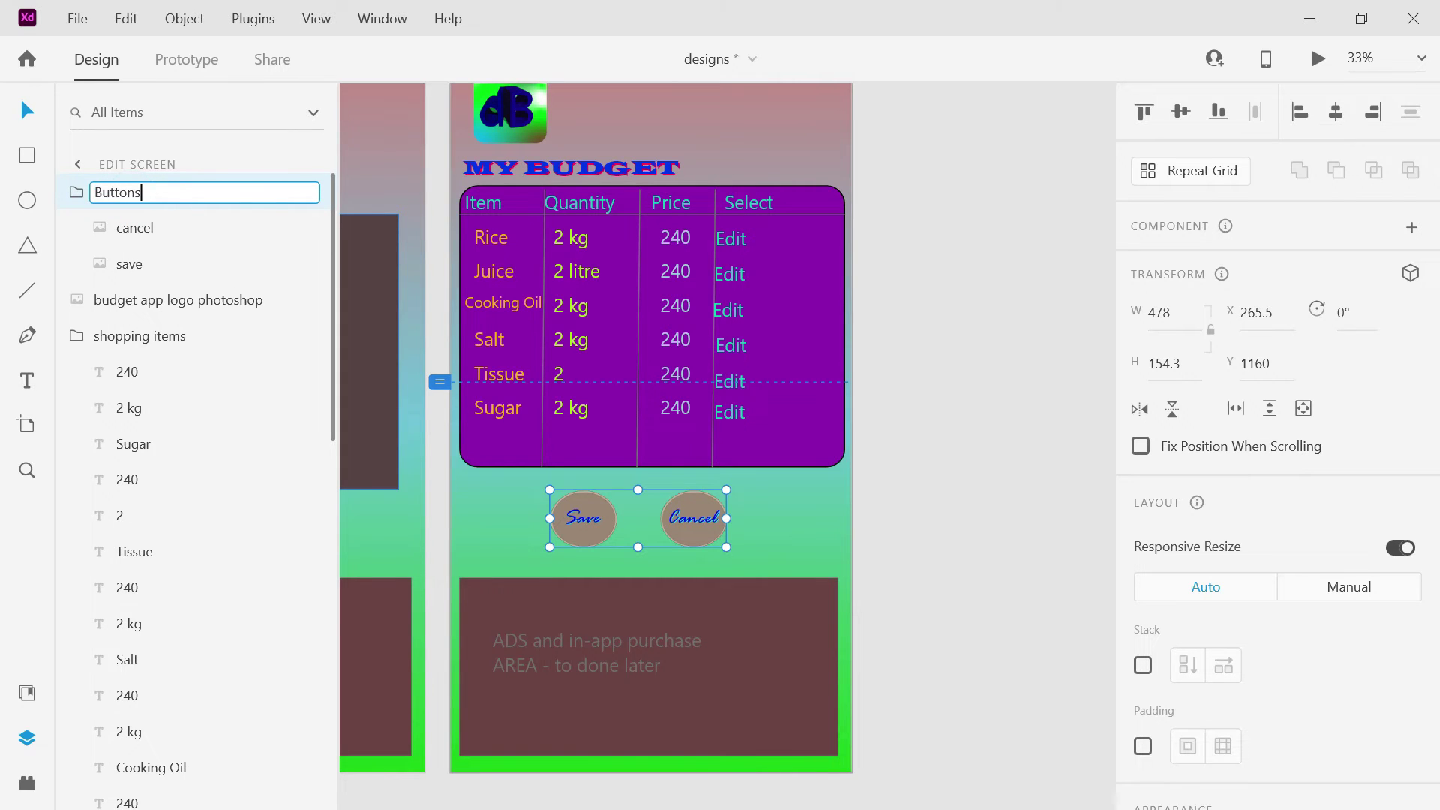
{"action": "key", "text": "Return"}
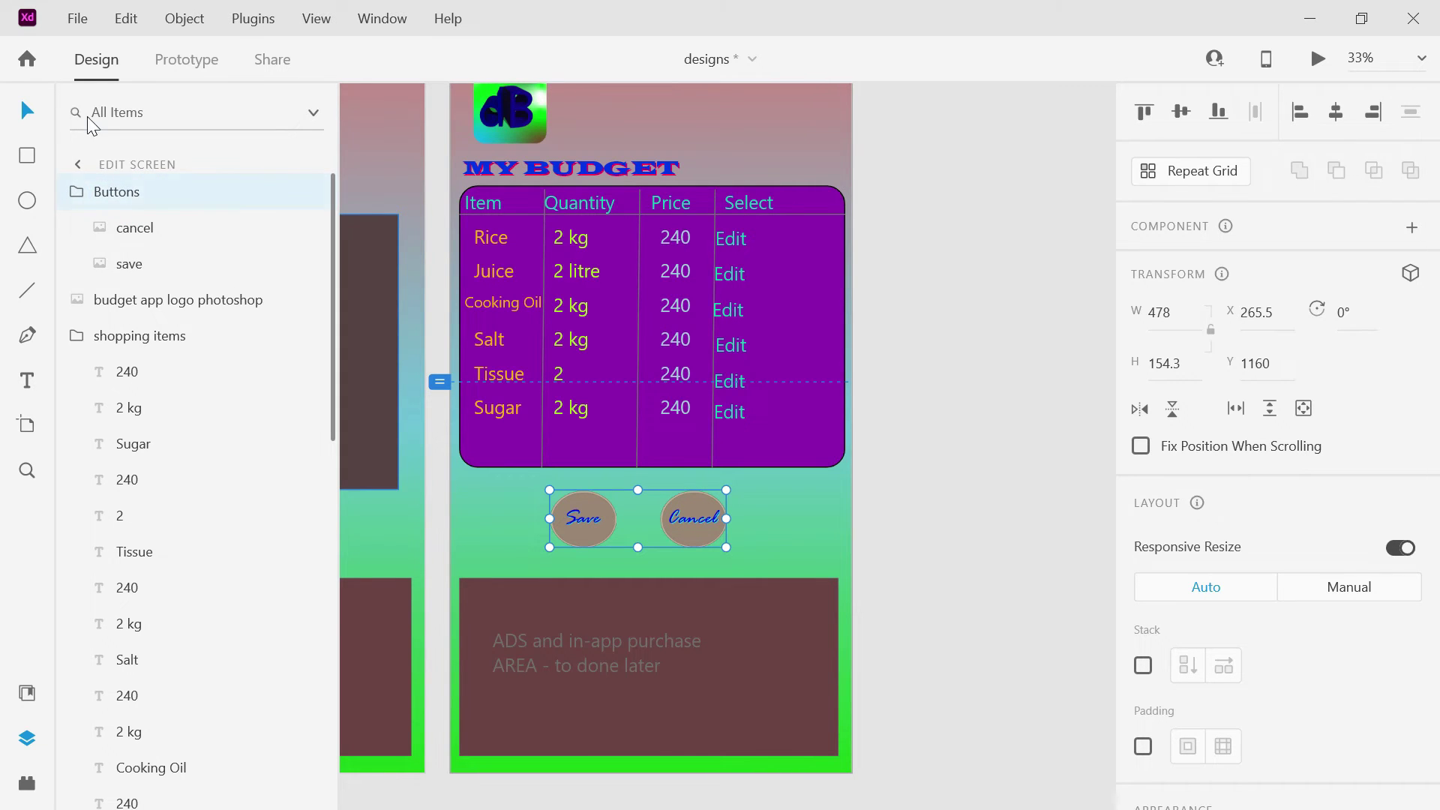
{"action": "left_click", "coordinate": [975, 358]}
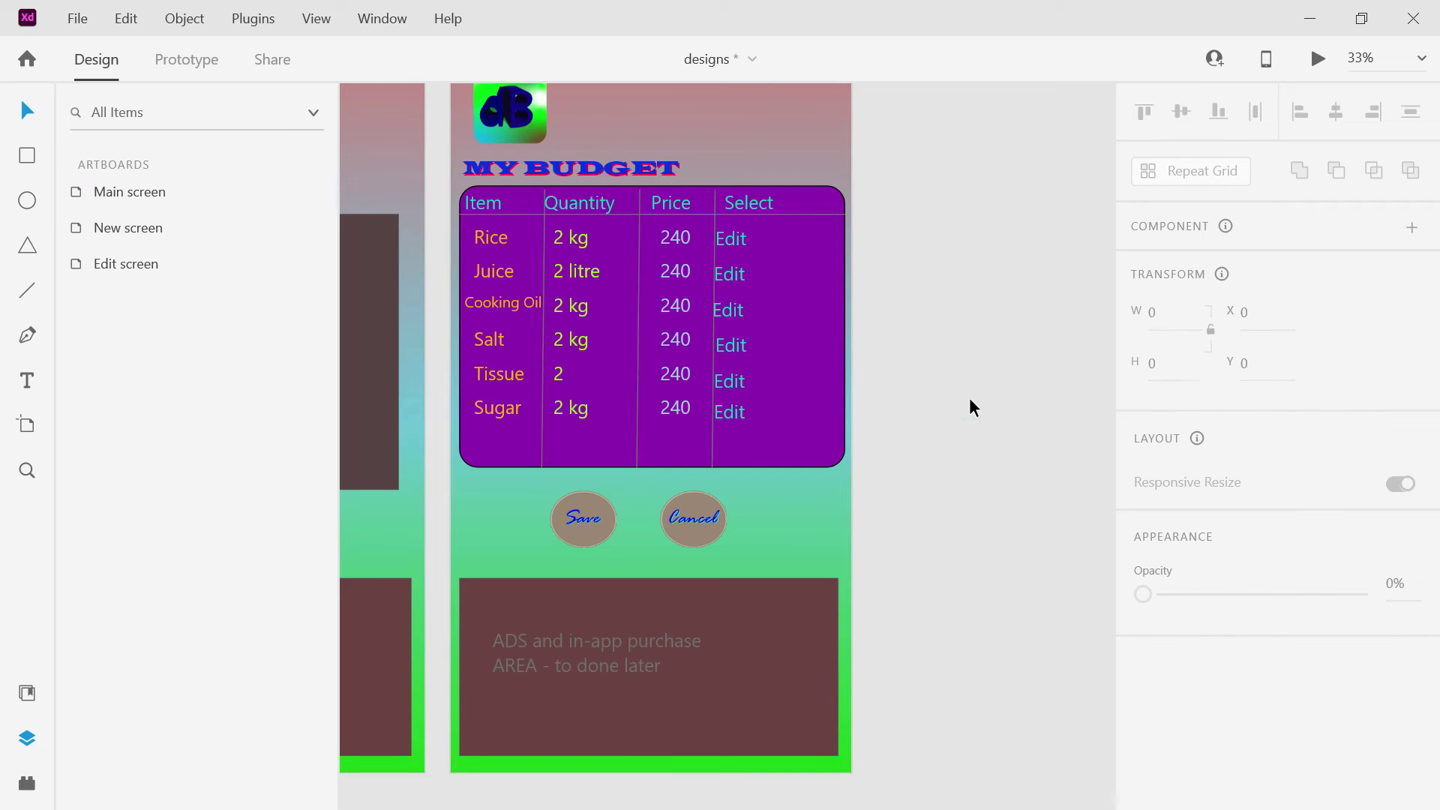
{"action": "left_click_drag", "start_coordinate": [751, 754], "coordinate": [397, 523]}
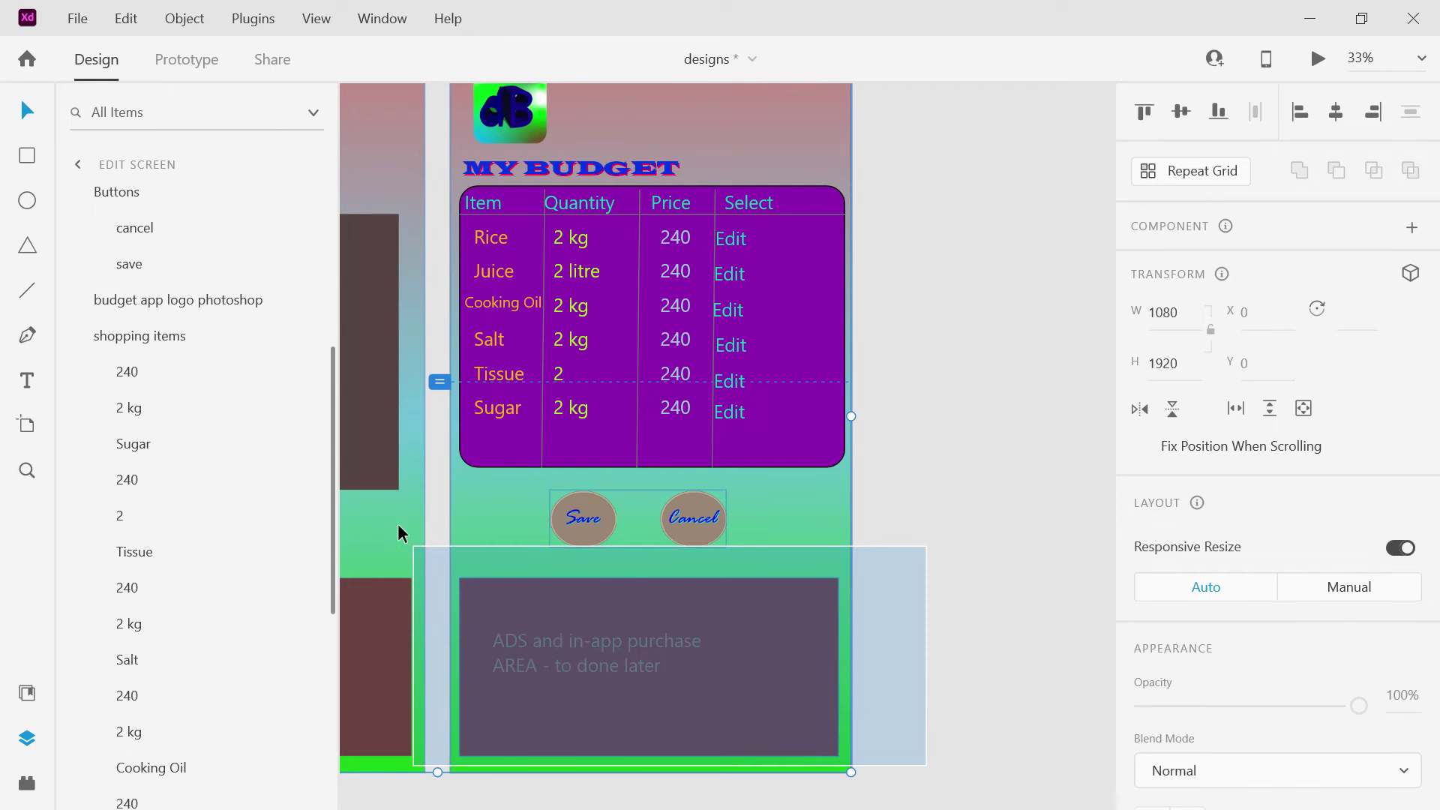
{"action": "left_click_drag", "start_coordinate": [276, 373], "coordinate": [591, 558]}
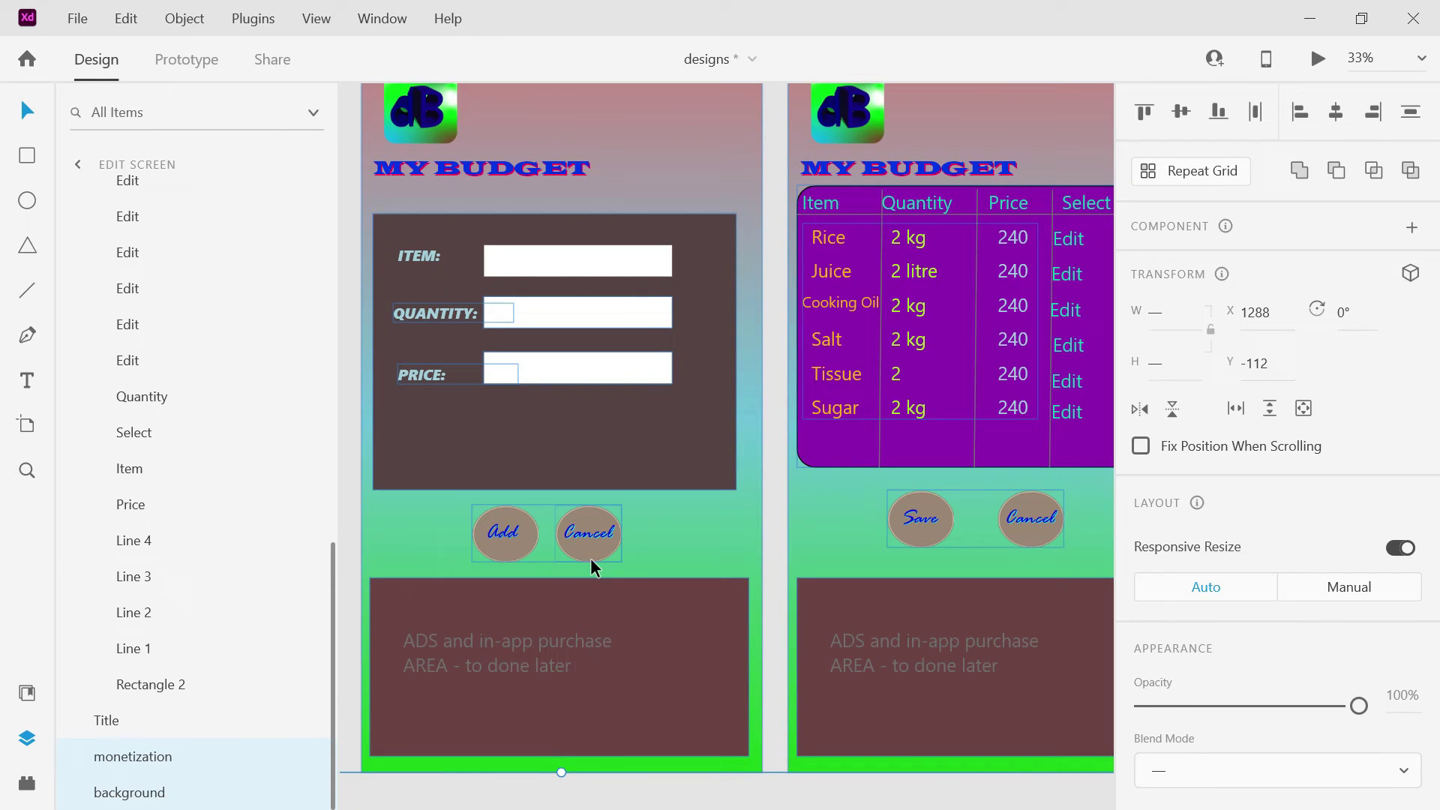
{"action": "left_click", "coordinate": [767, 754]}
{"action": "left_click", "coordinate": [513, 632]}
{"action": "left_click_drag", "start_coordinate": [349, 540], "coordinate": [630, 748]}
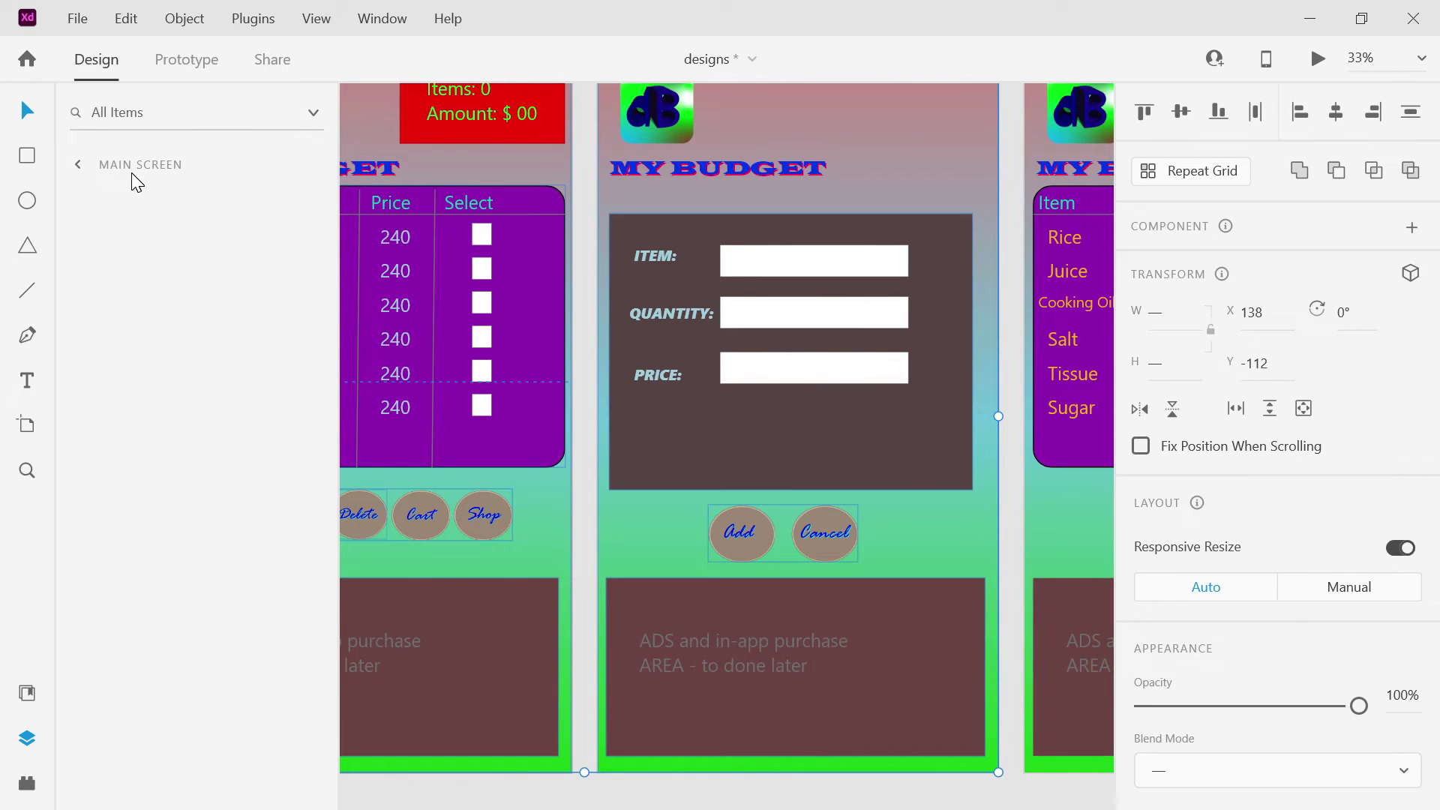
Zoom the canvas out to 25% and clear the selection to return to the artboard level of the layer list.
{"action": "left_click", "coordinate": [492, 158]}
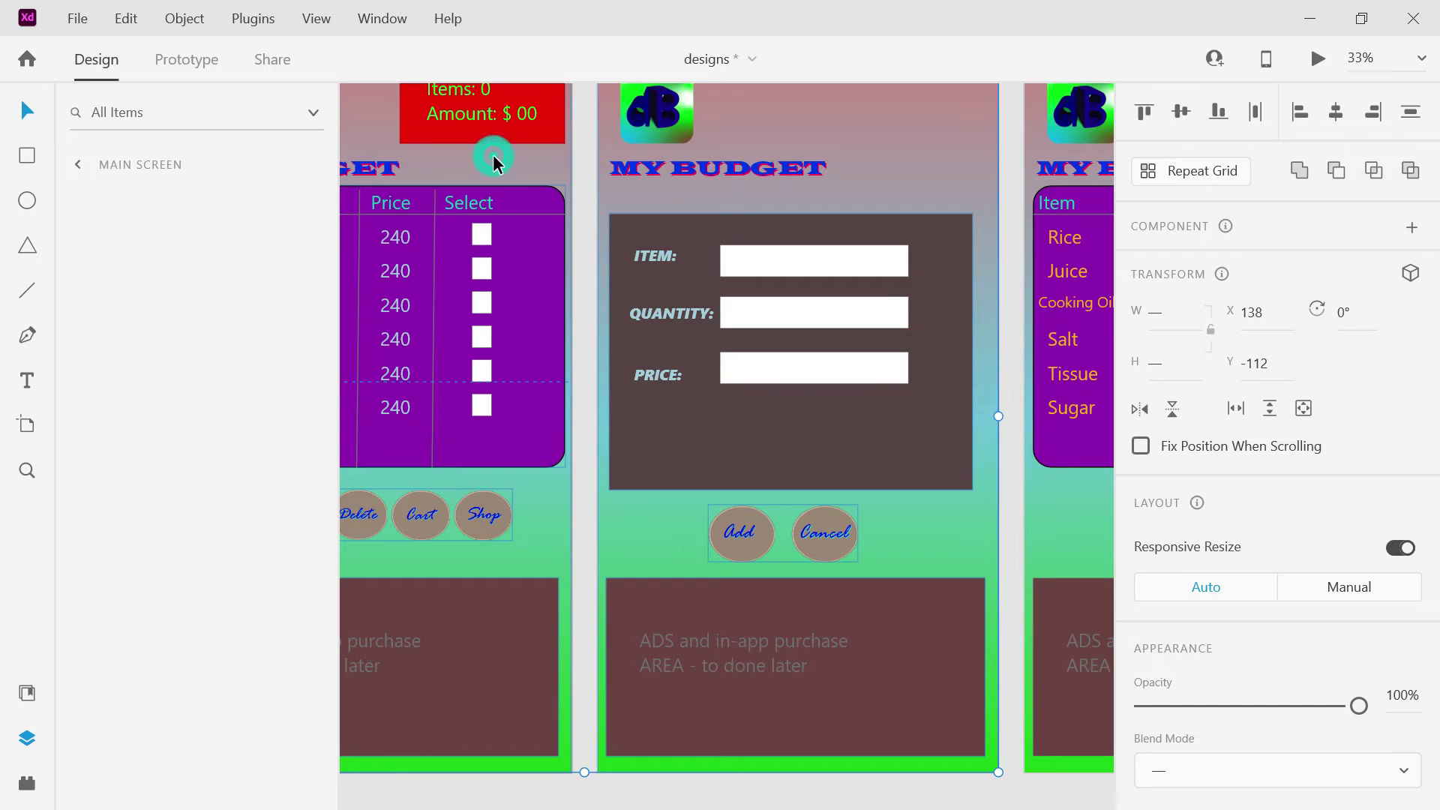
{"action": "left_click", "coordinate": [161, 160]}
{"action": "left_click", "coordinate": [140, 165]}
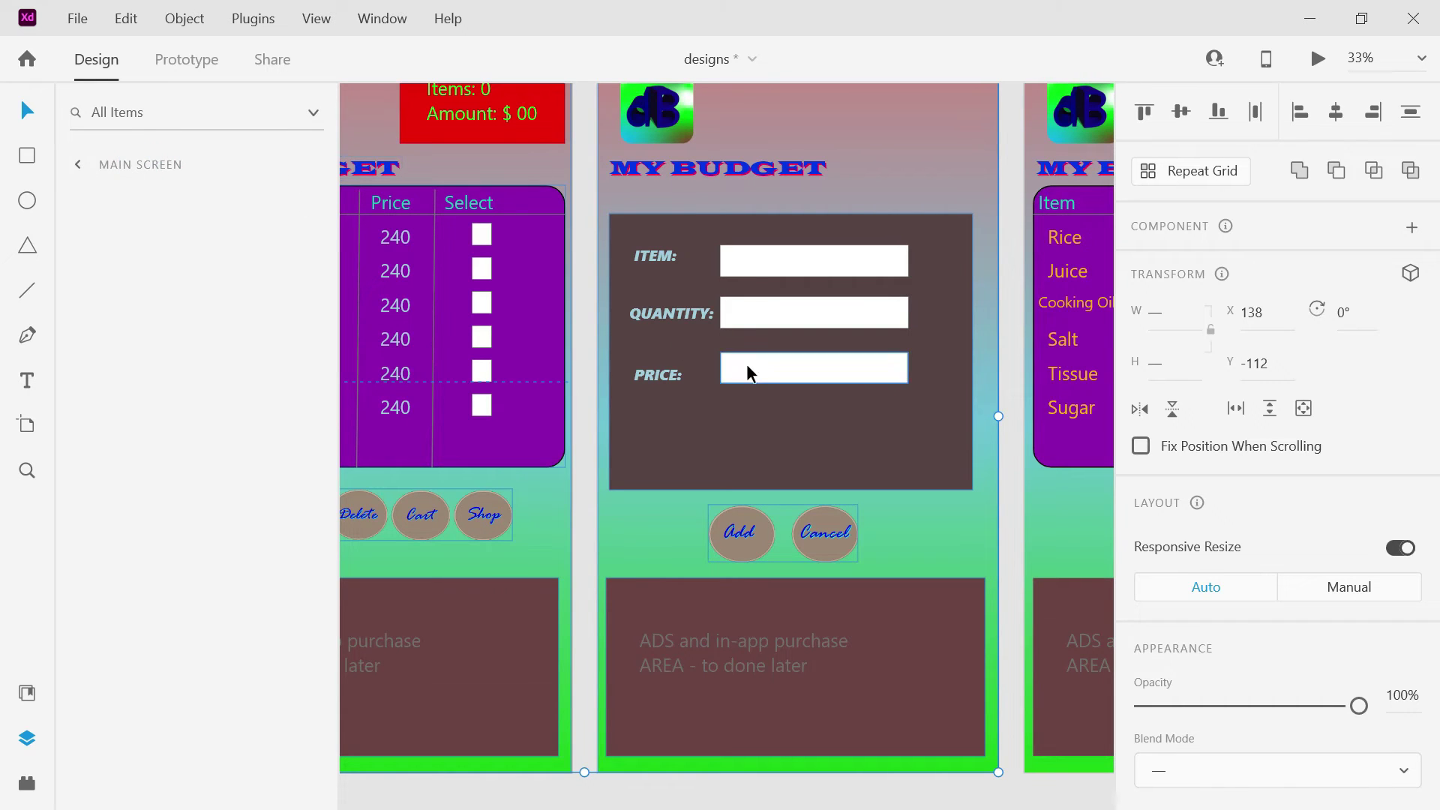
{"action": "left_click", "coordinate": [1421, 57]}
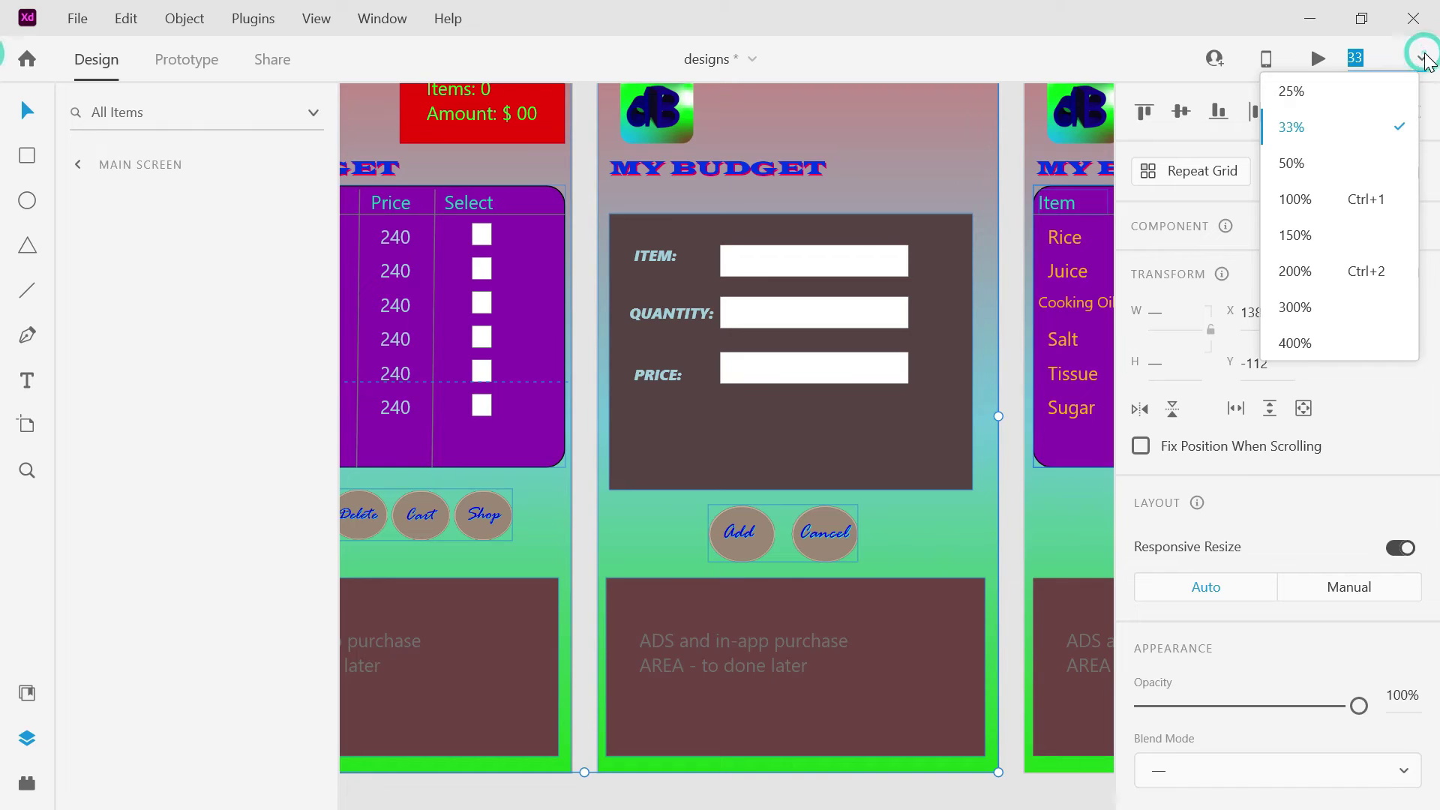
{"action": "left_click", "coordinate": [1291, 91]}
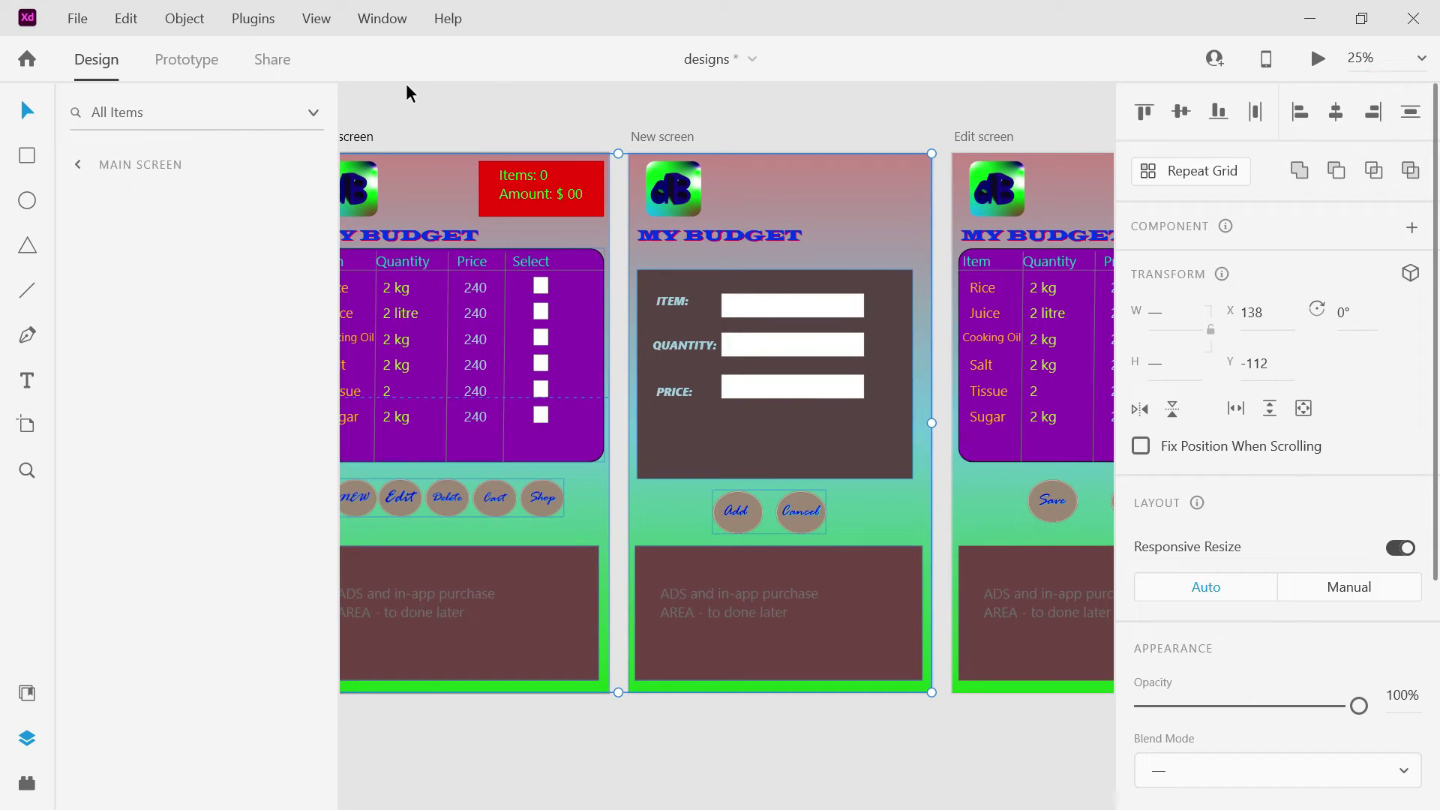
{"action": "left_click", "coordinate": [357, 140]}
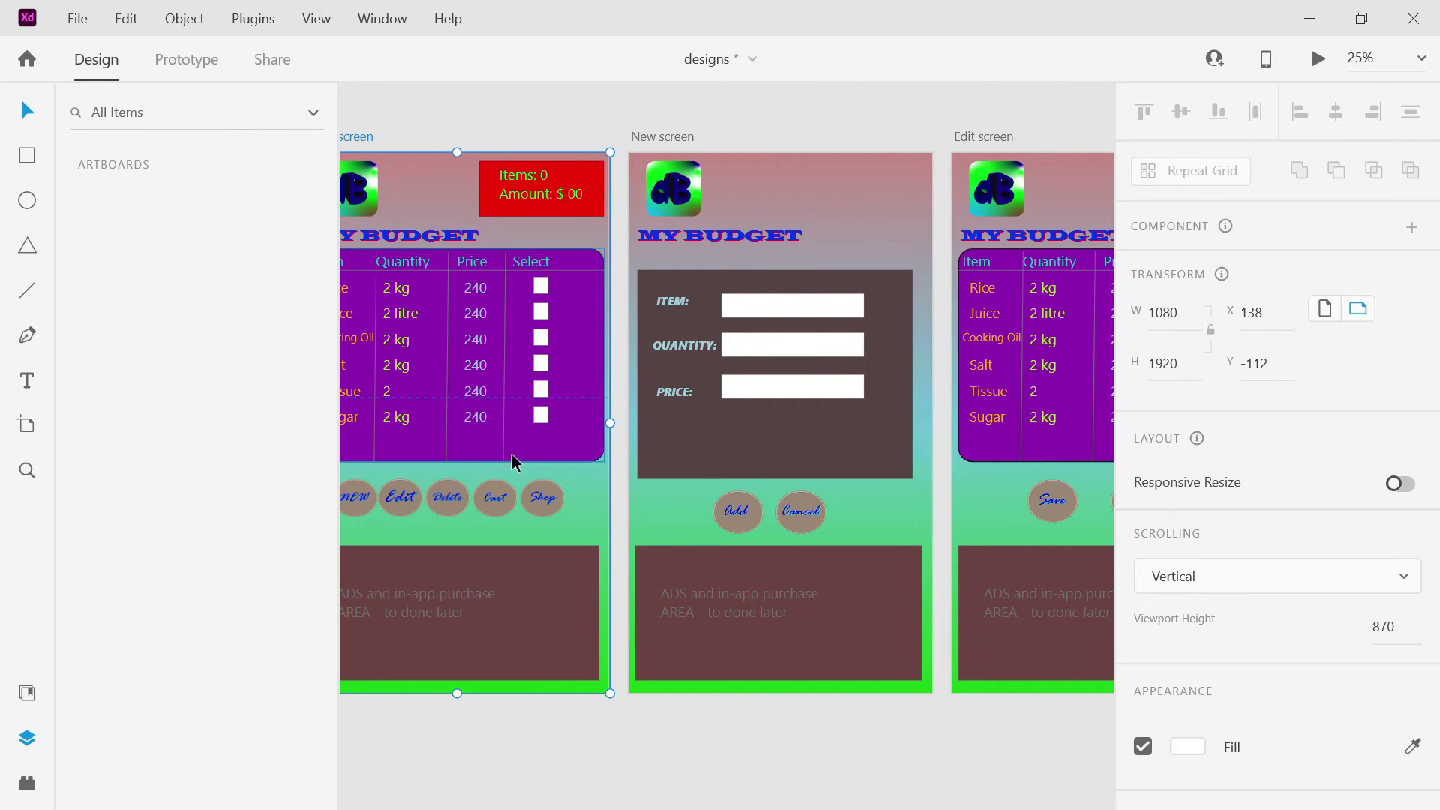
{"action": "left_click", "coordinate": [643, 780]}
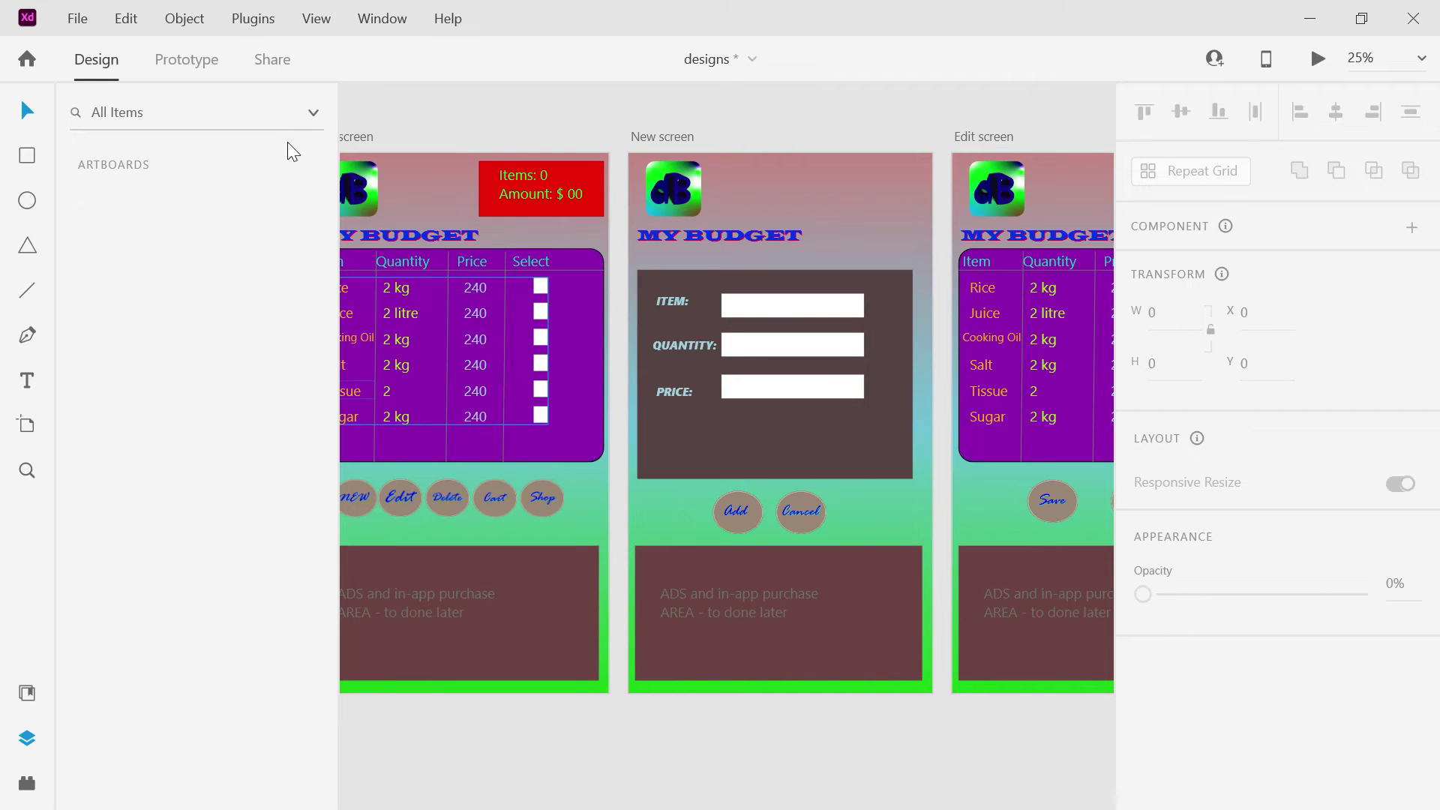
{"action": "left_click", "coordinate": [313, 114]}
{"action": "left_click", "coordinate": [247, 171]}
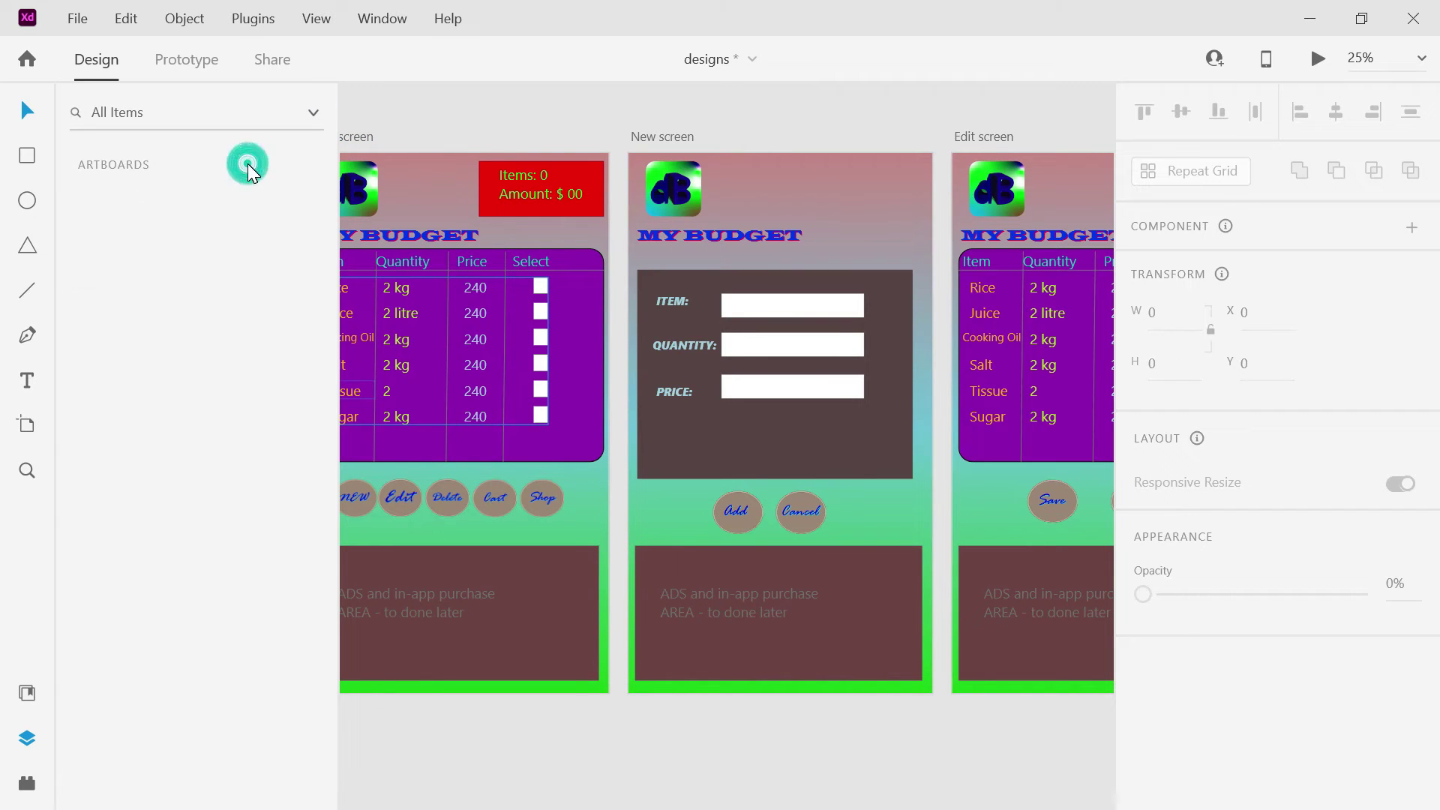
{"action": "left_click", "coordinate": [183, 63]}
{"action": "left_click", "coordinate": [110, 65]}
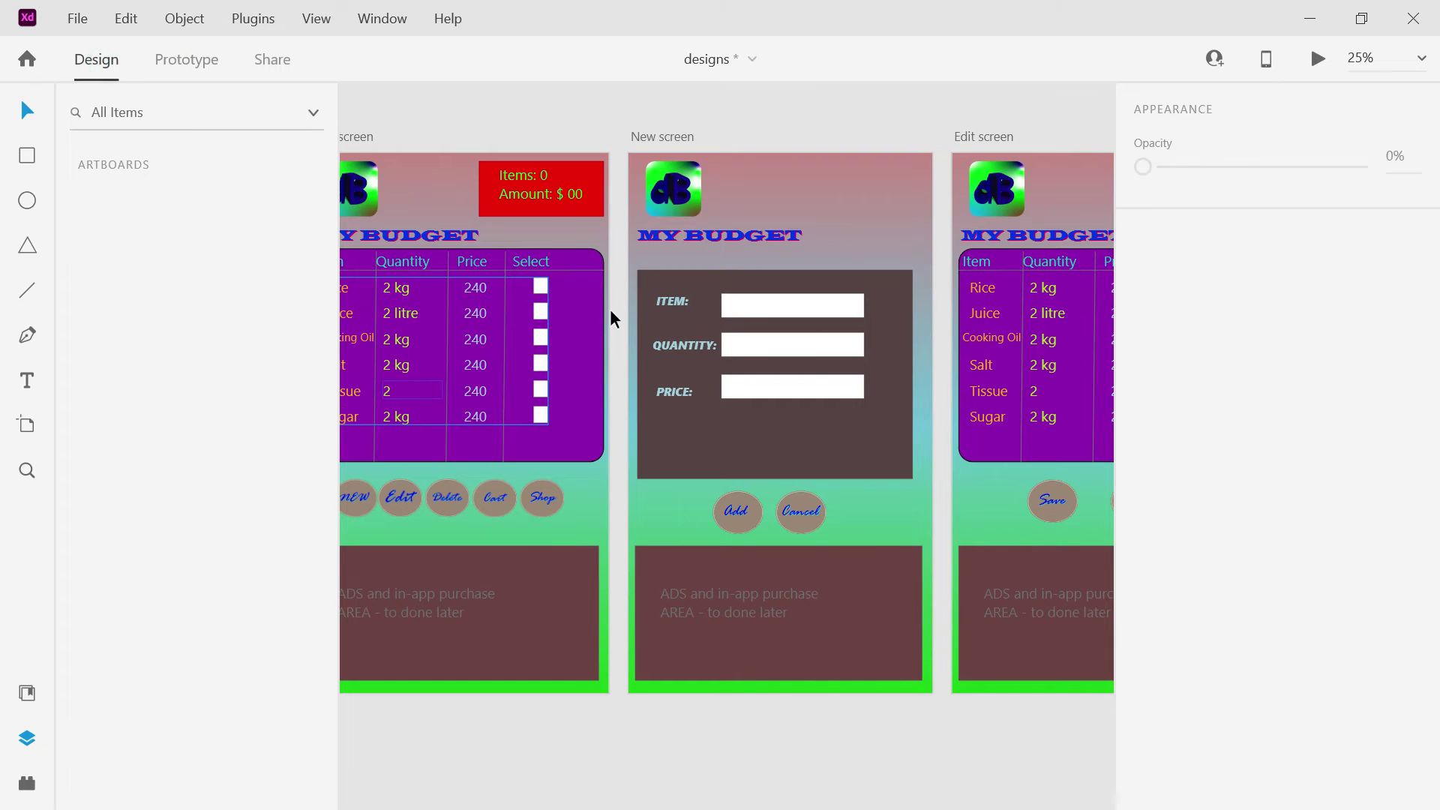
{"action": "left_click", "coordinate": [830, 219]}
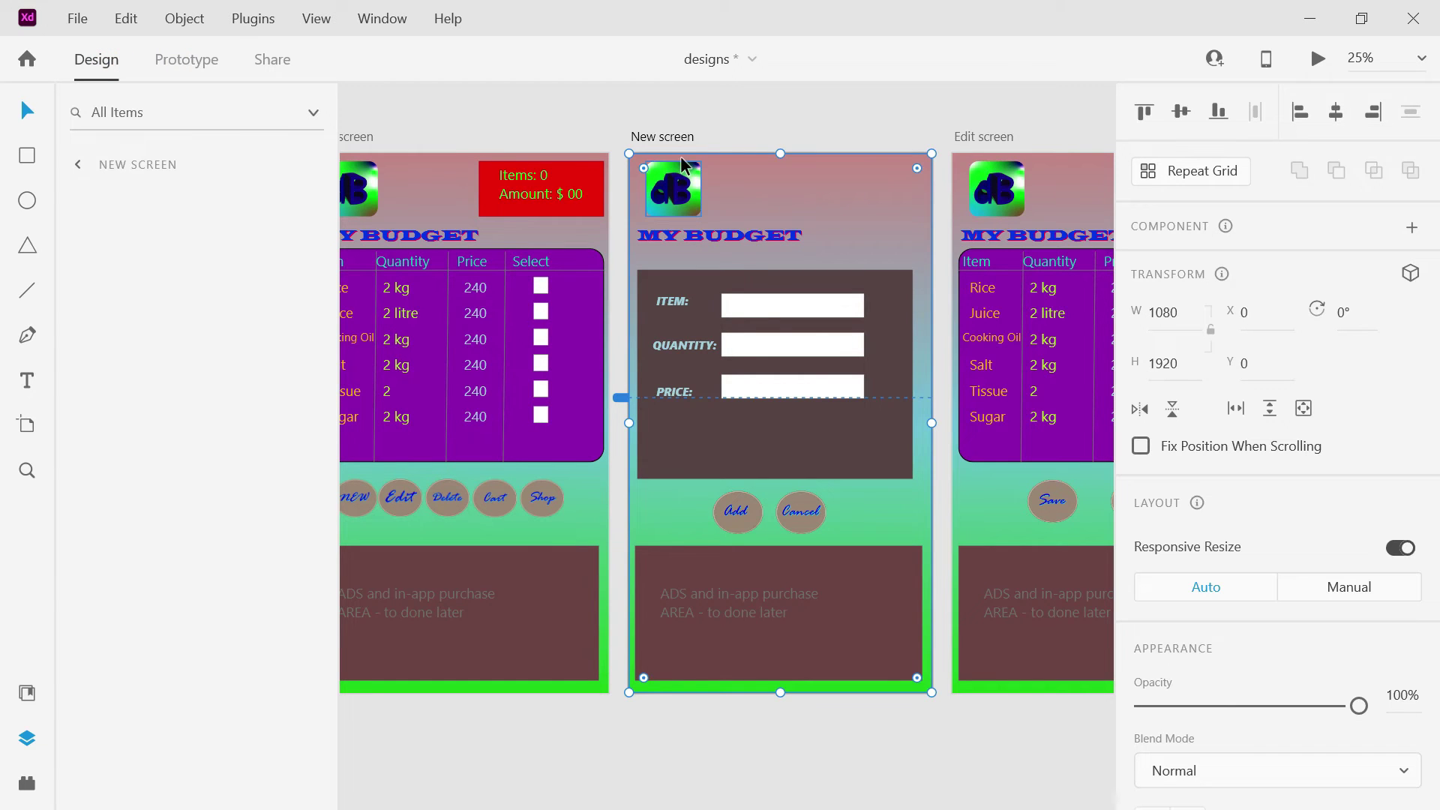
{"action": "left_click", "coordinate": [664, 137]}
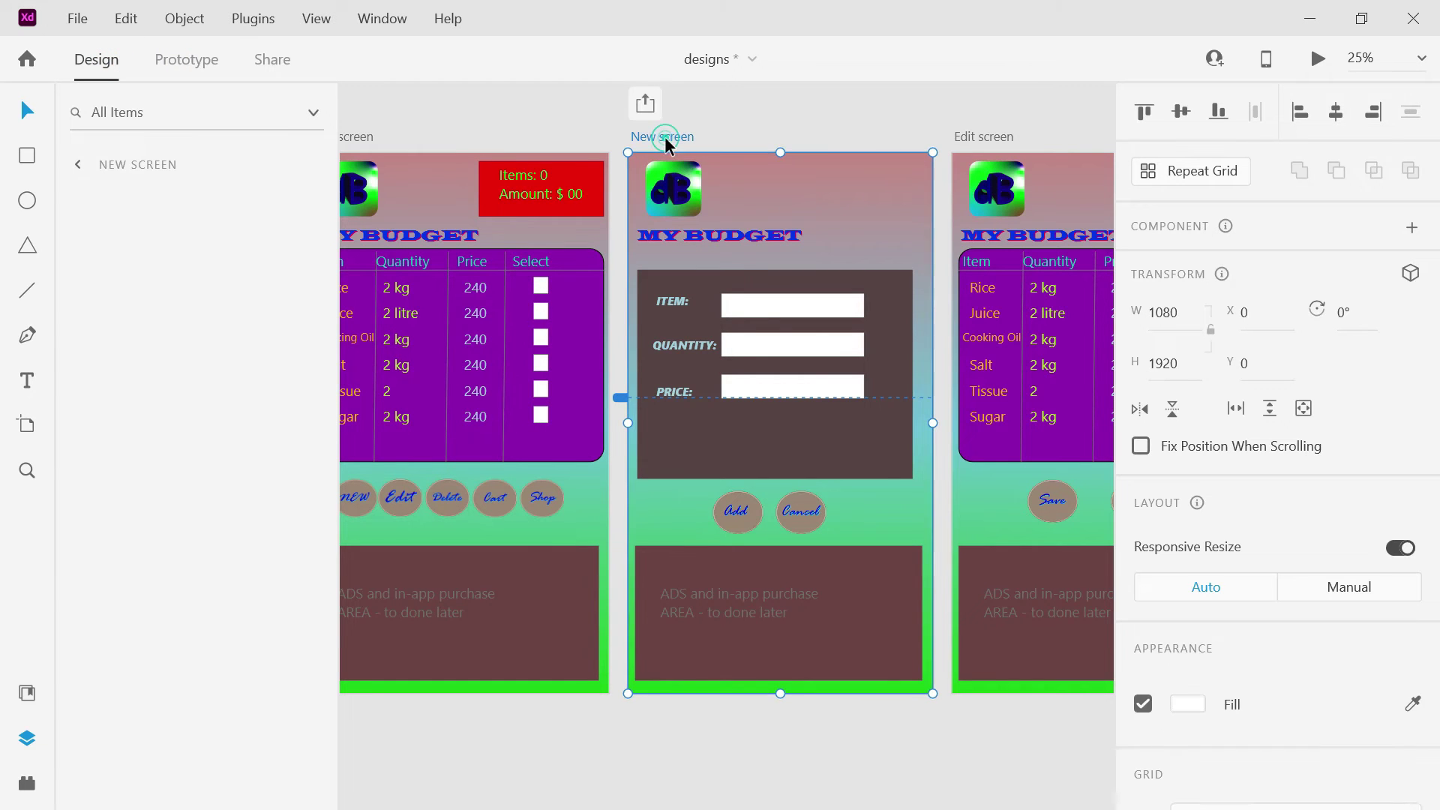
{"action": "left_click", "coordinate": [366, 137]}
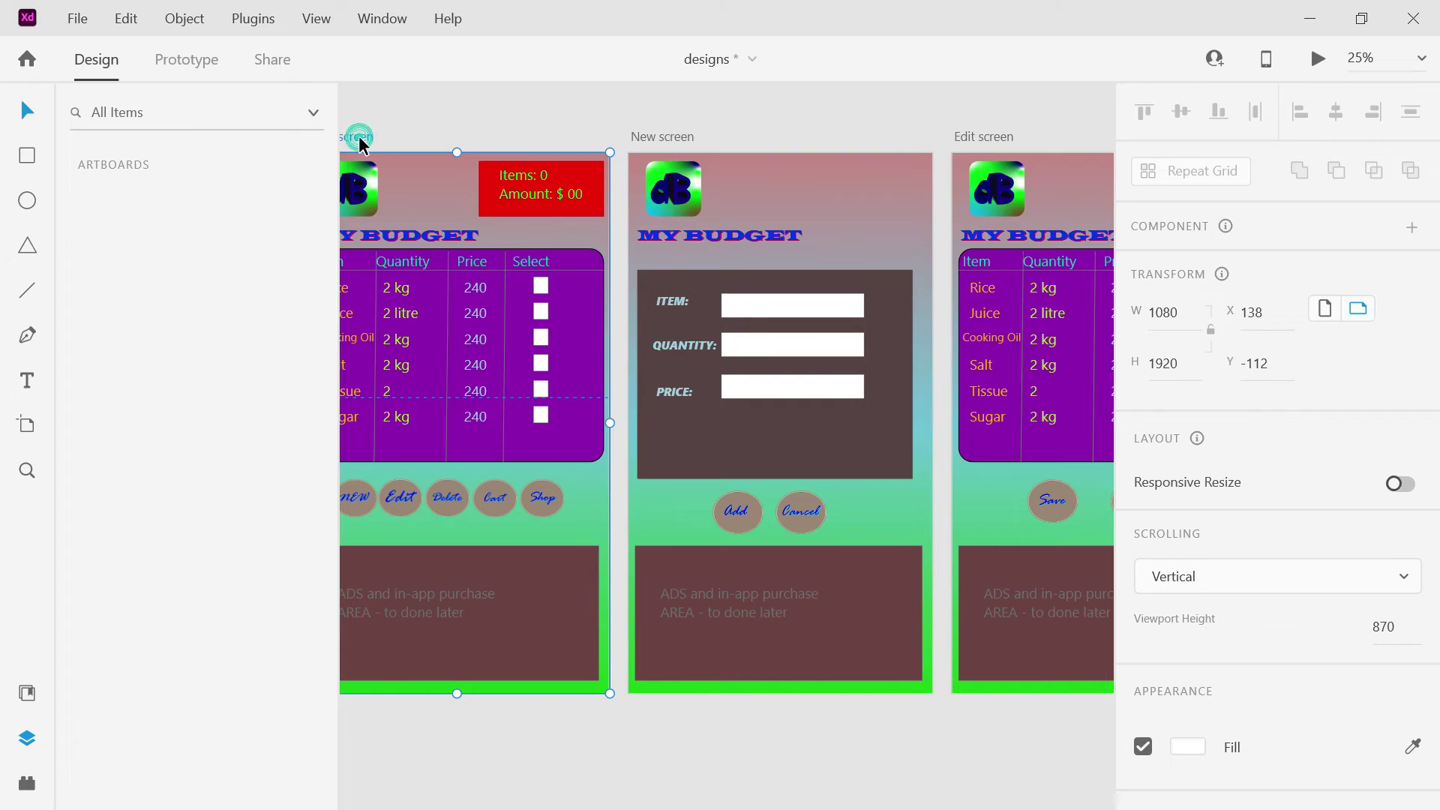
{"action": "right_click", "coordinate": [362, 138]}
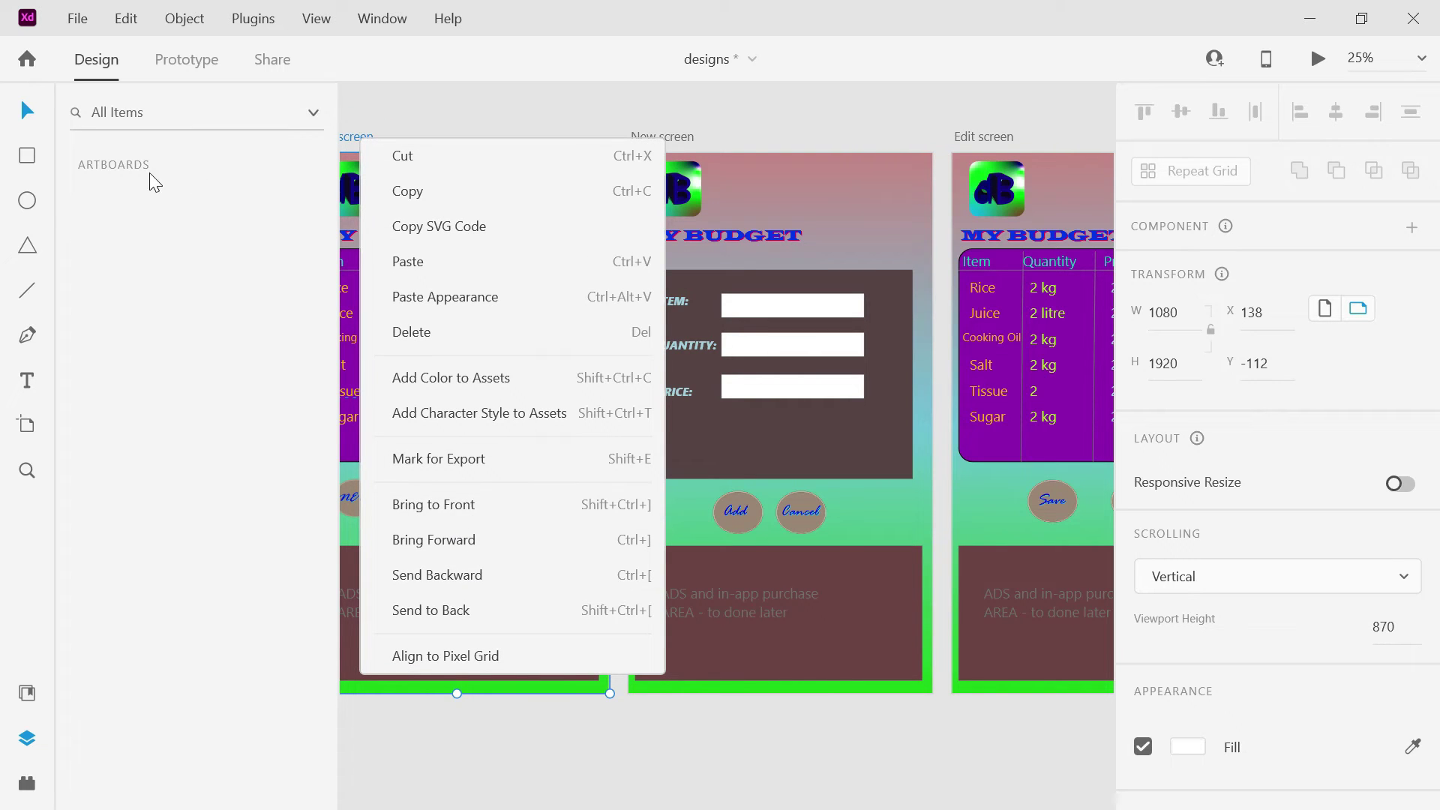
Refresh the artboard list by filtering the layers to Text and back to All Items.
{"action": "left_click", "coordinate": [126, 119]}
{"action": "left_click", "coordinate": [156, 109]}
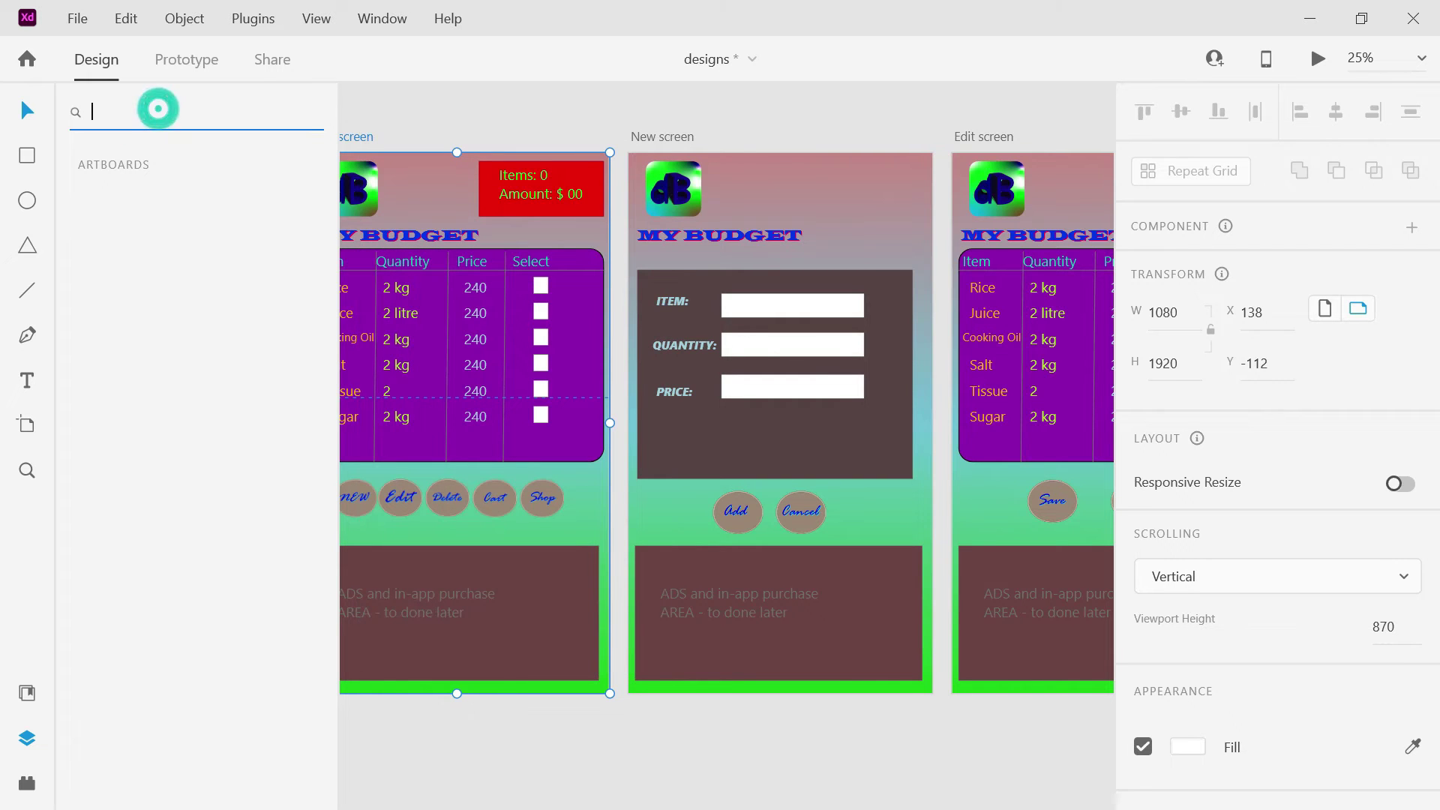
{"action": "key", "text": "Escape"}
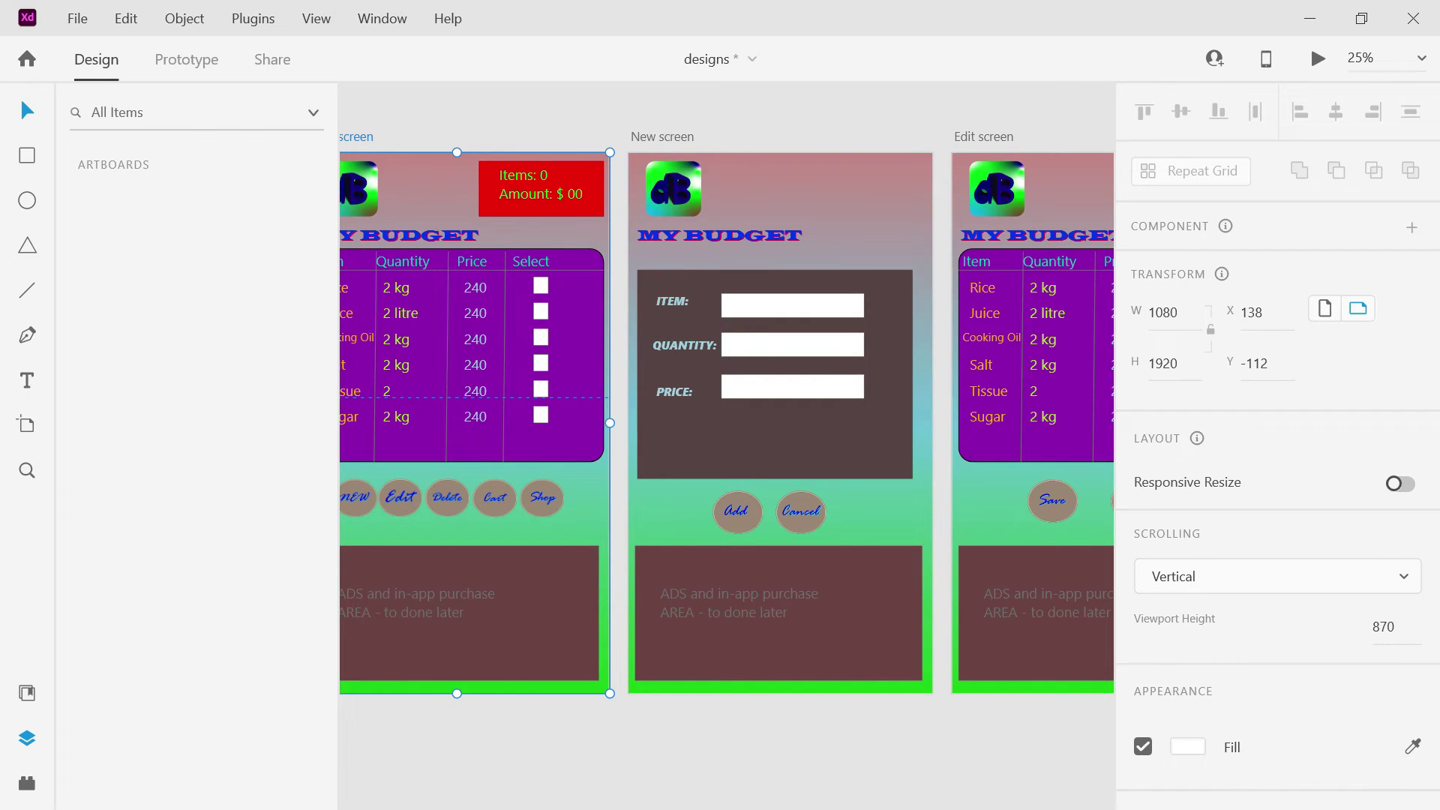
{"action": "left_click", "coordinate": [119, 166]}
{"action": "left_click", "coordinate": [313, 116]}
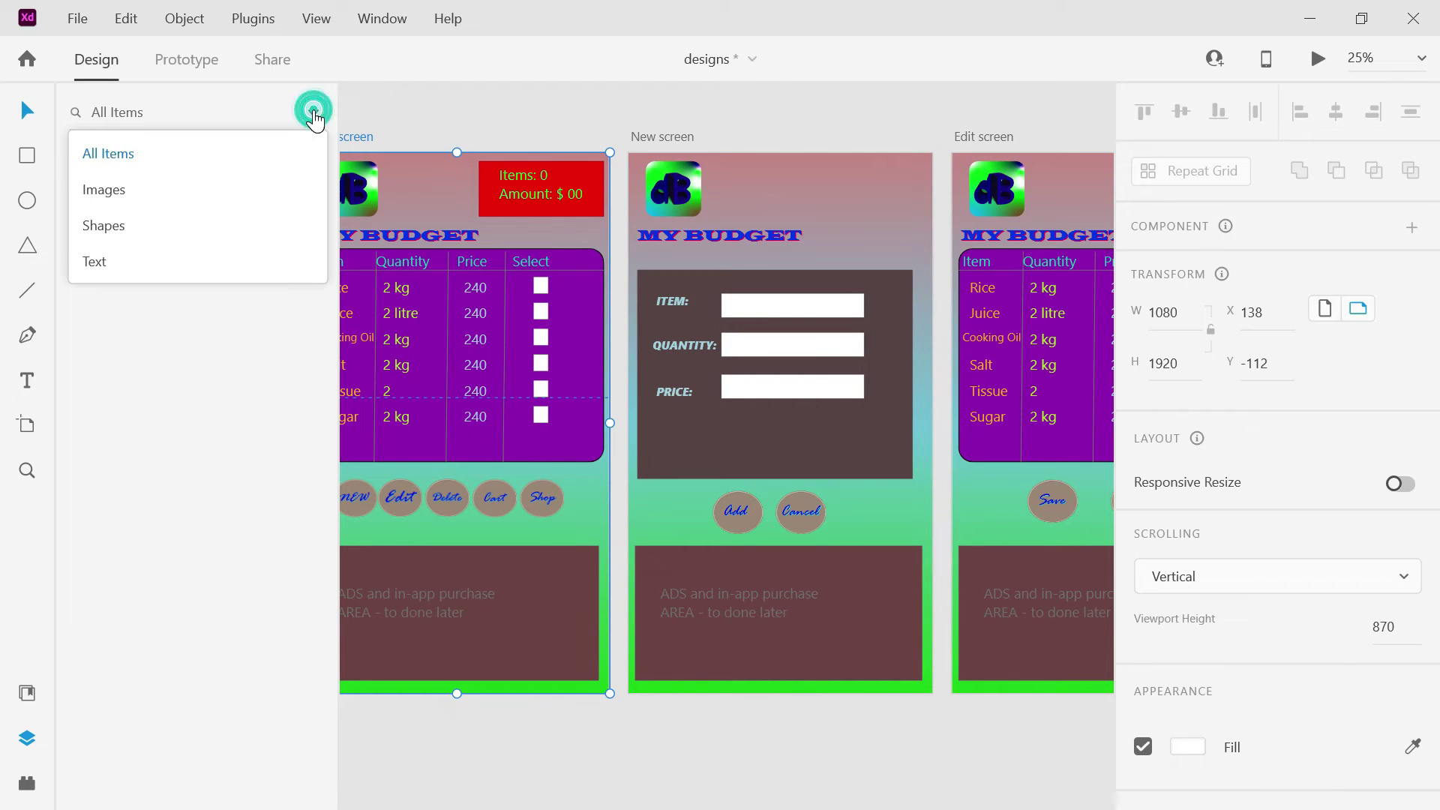
{"action": "left_click", "coordinate": [278, 257]}
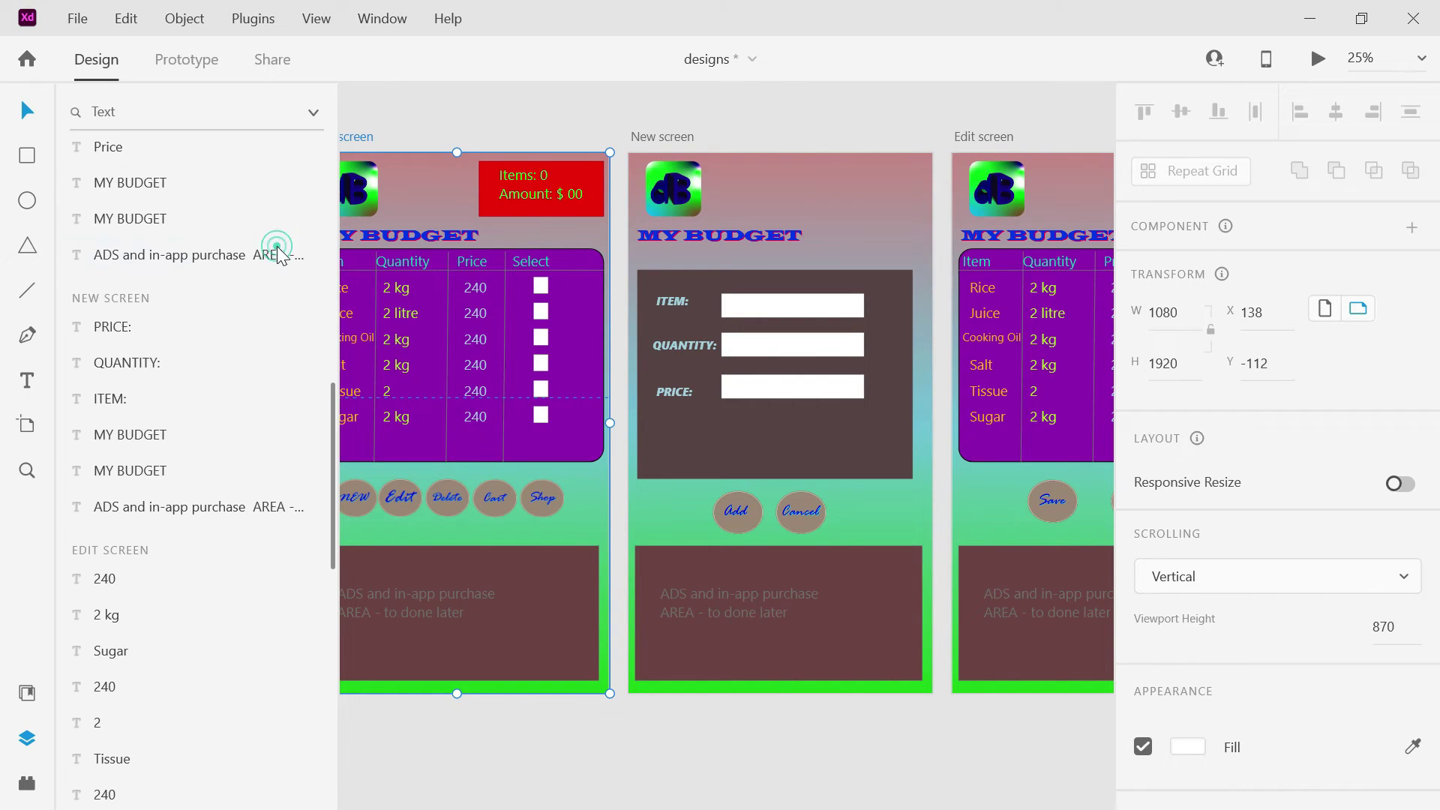
{"action": "left_click", "coordinate": [313, 114]}
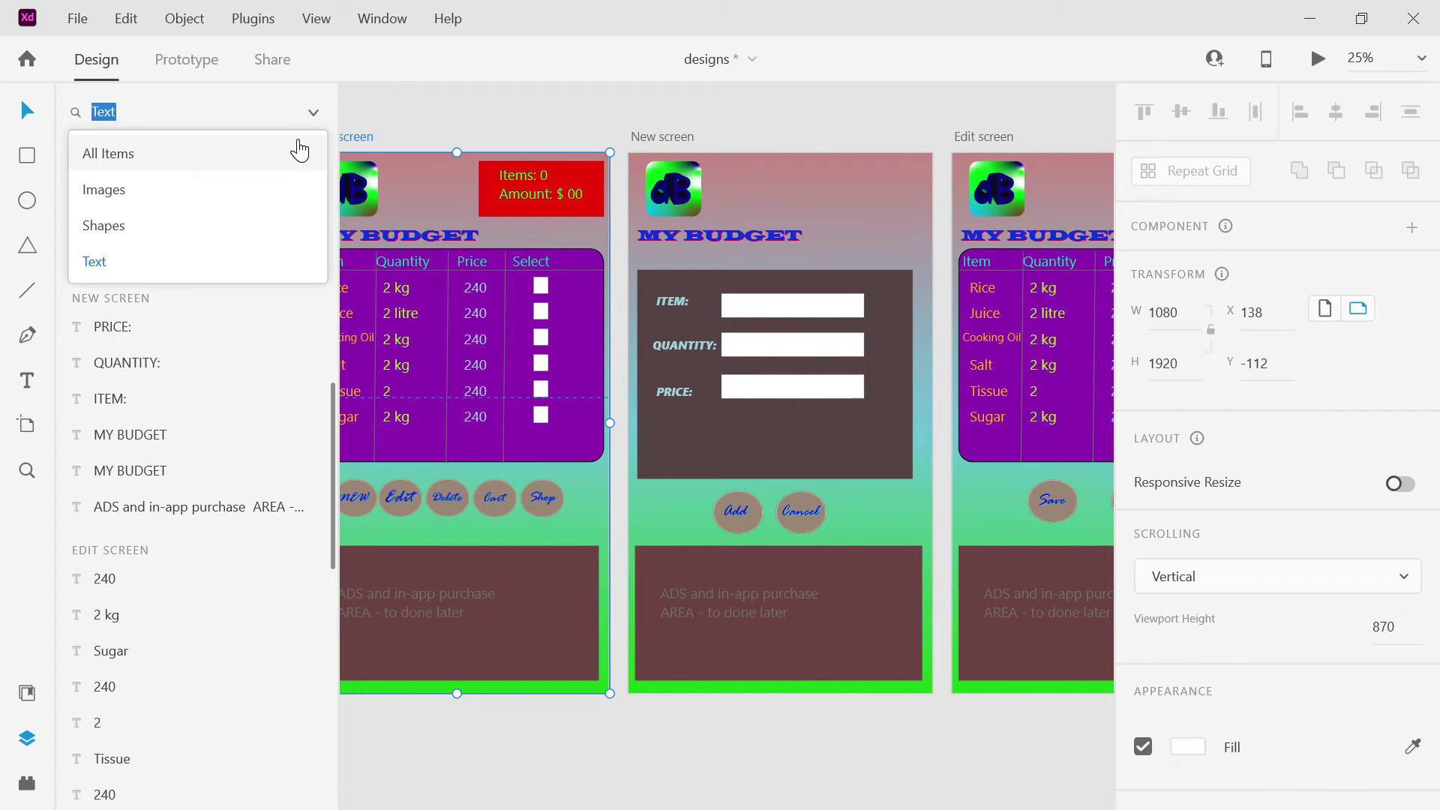
{"action": "left_click", "coordinate": [299, 143]}
Duplicate the Main screen artboard, place the copy below Edit screen in the artboard list and name it Delete.
{"action": "left_click", "coordinate": [195, 197]}
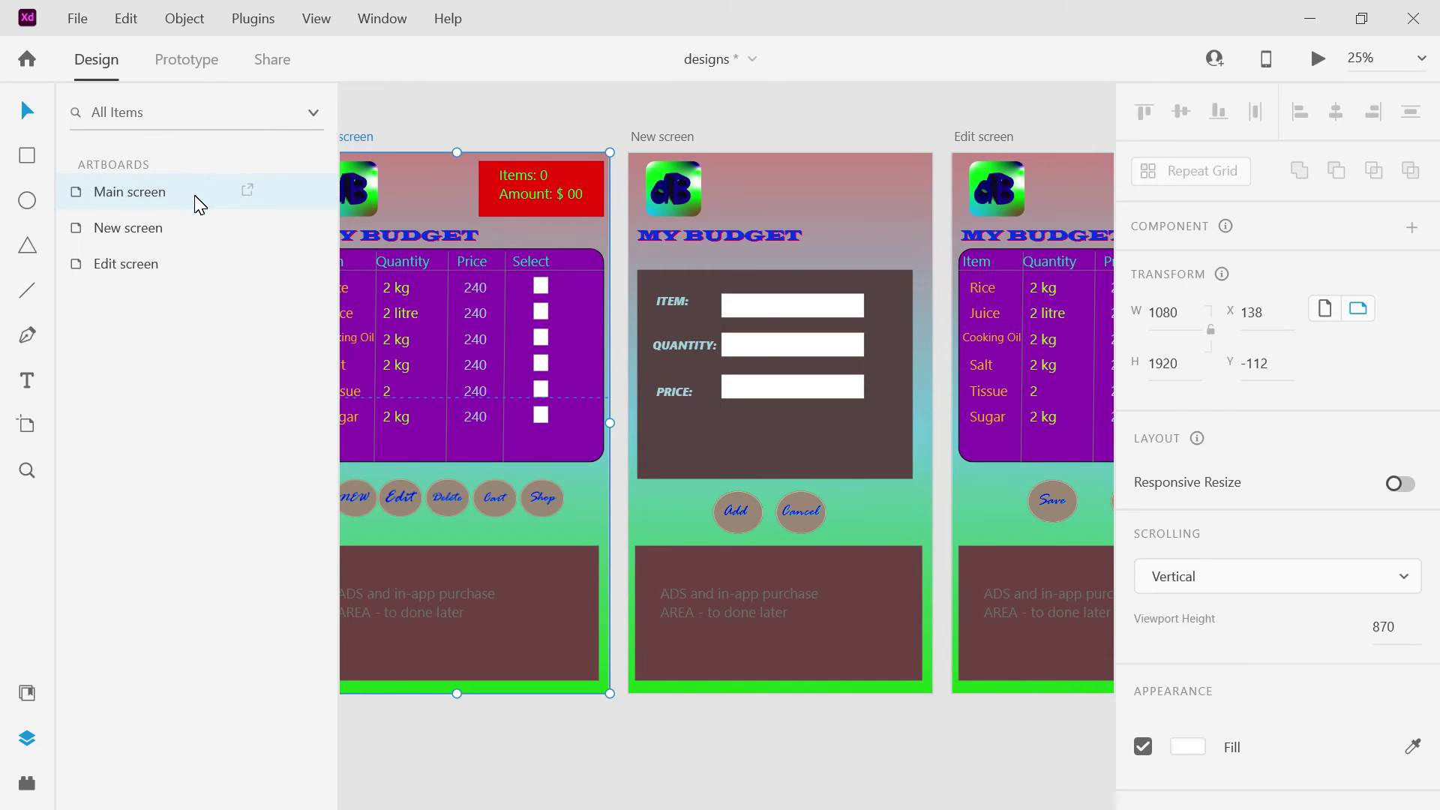
{"action": "key", "text": "ctrl+d"}
{"action": "left_click_drag", "start_coordinate": [193, 196], "coordinate": [170, 322]}
{"action": "double_click", "coordinate": [143, 307]}
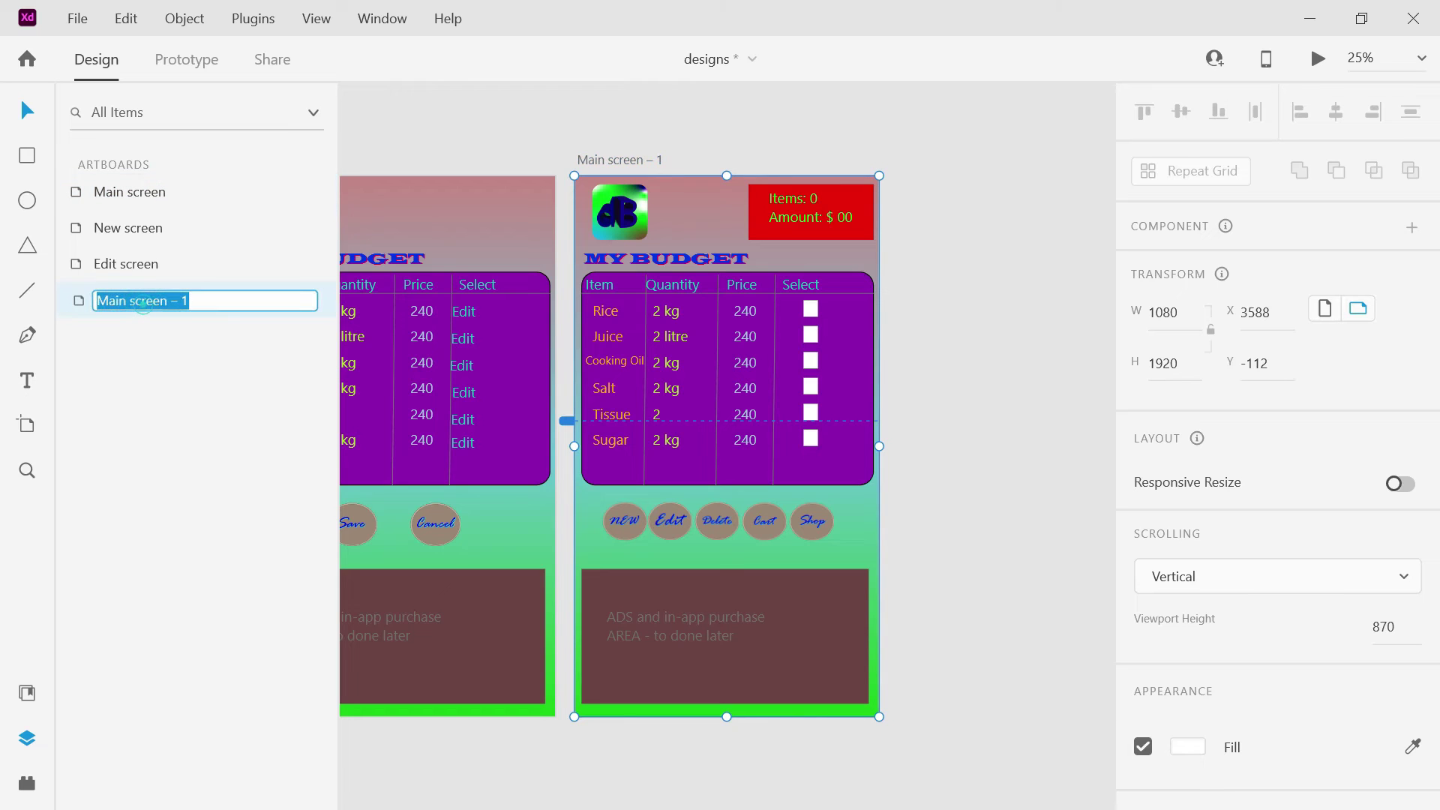
{"action": "type", "text": "Delete"}
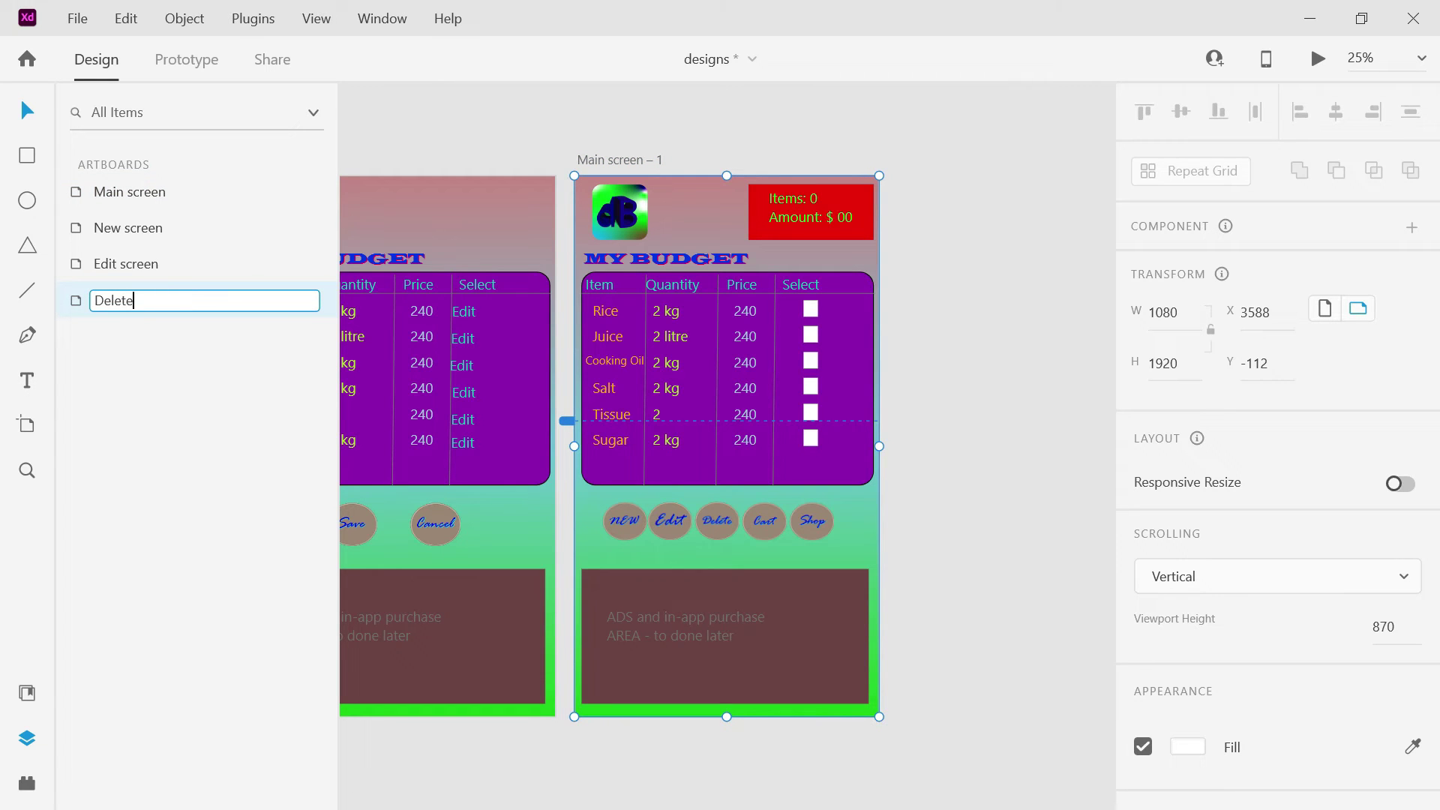
{"action": "key", "text": "Return"}
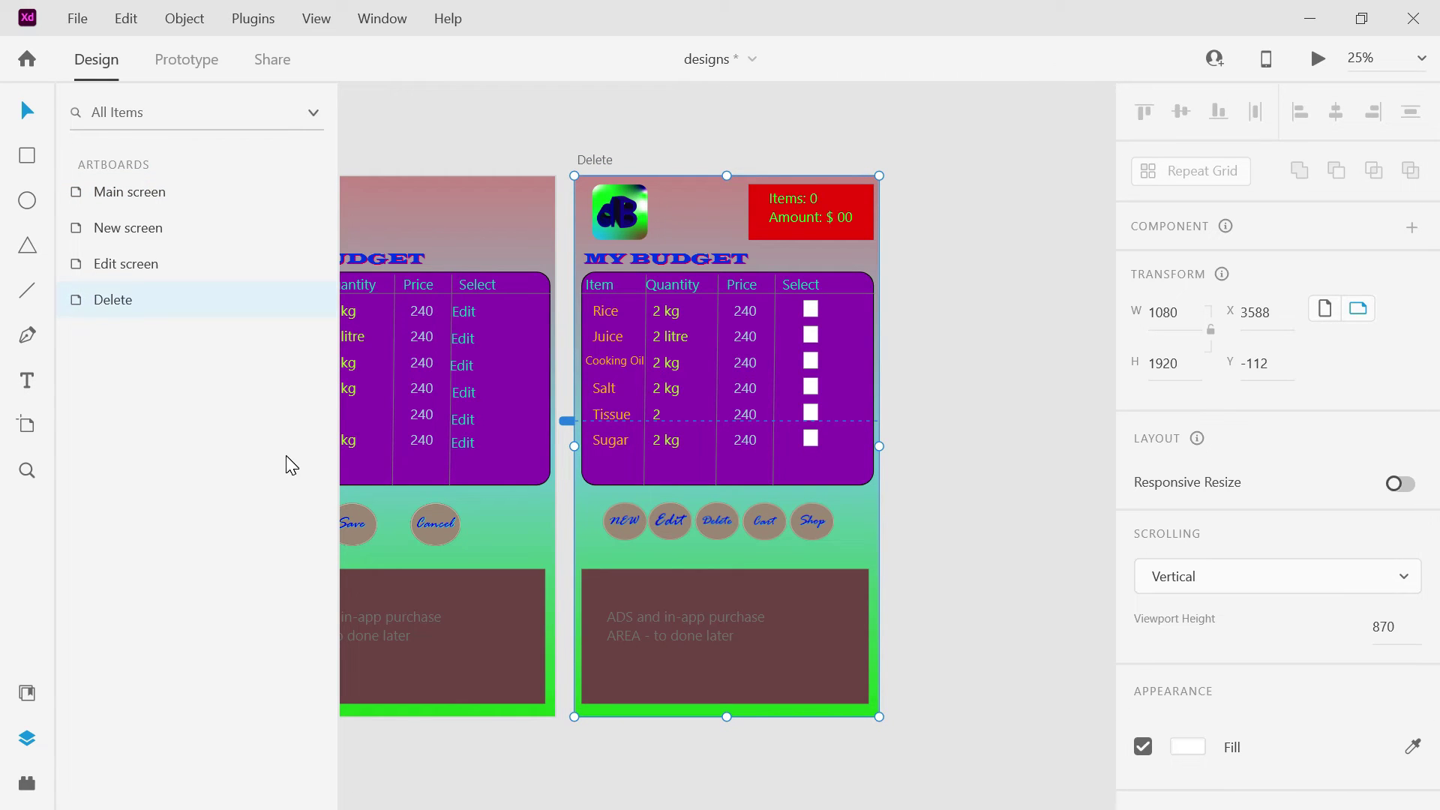
Replace the Delete artboard's five-button group with a copy of the Edit screen's Buttons group containing Save and Cancel.
{"action": "left_click", "coordinate": [355, 521]}
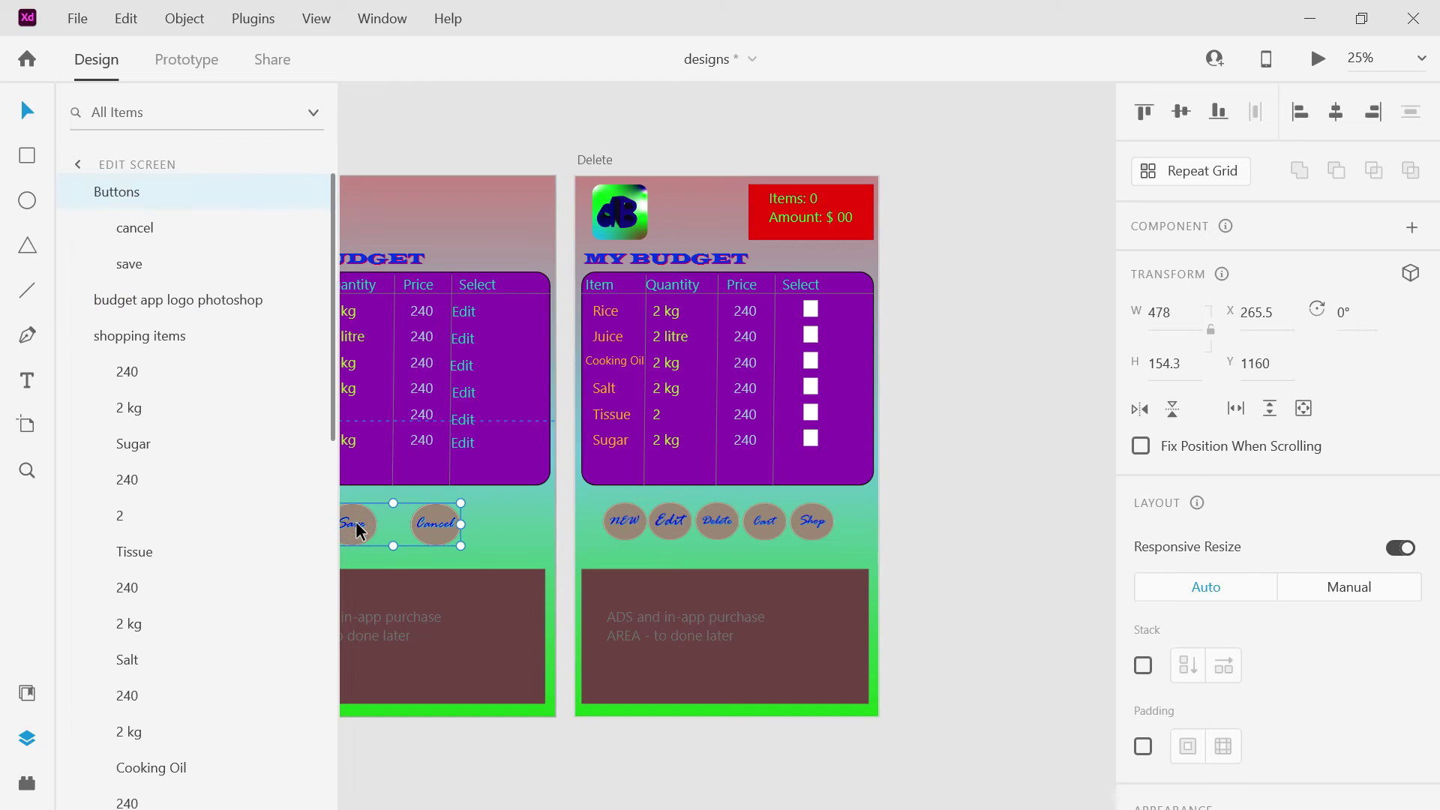
{"action": "left_click", "coordinate": [691, 529]}
{"action": "key", "text": "Delete"}
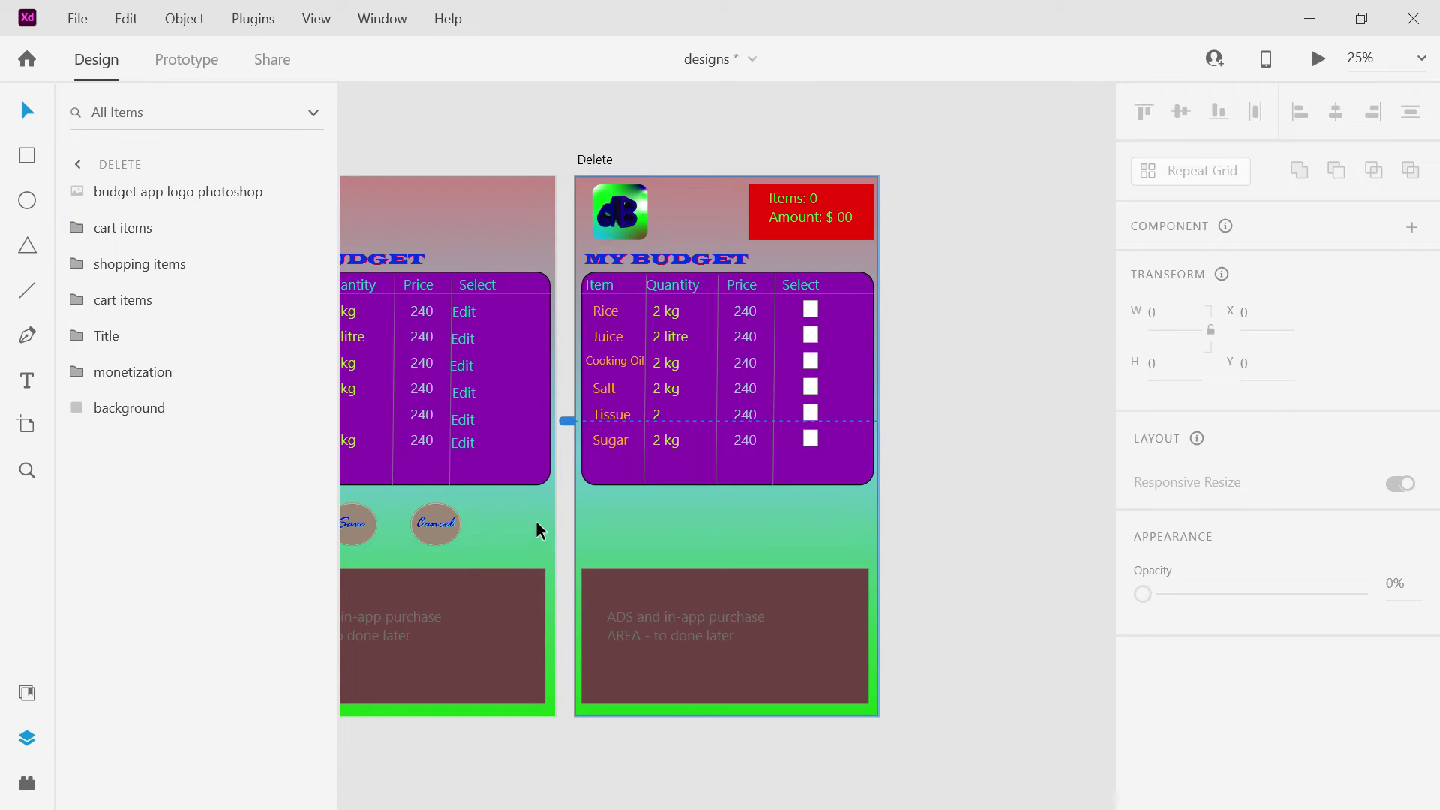
{"action": "left_click", "coordinate": [433, 529]}
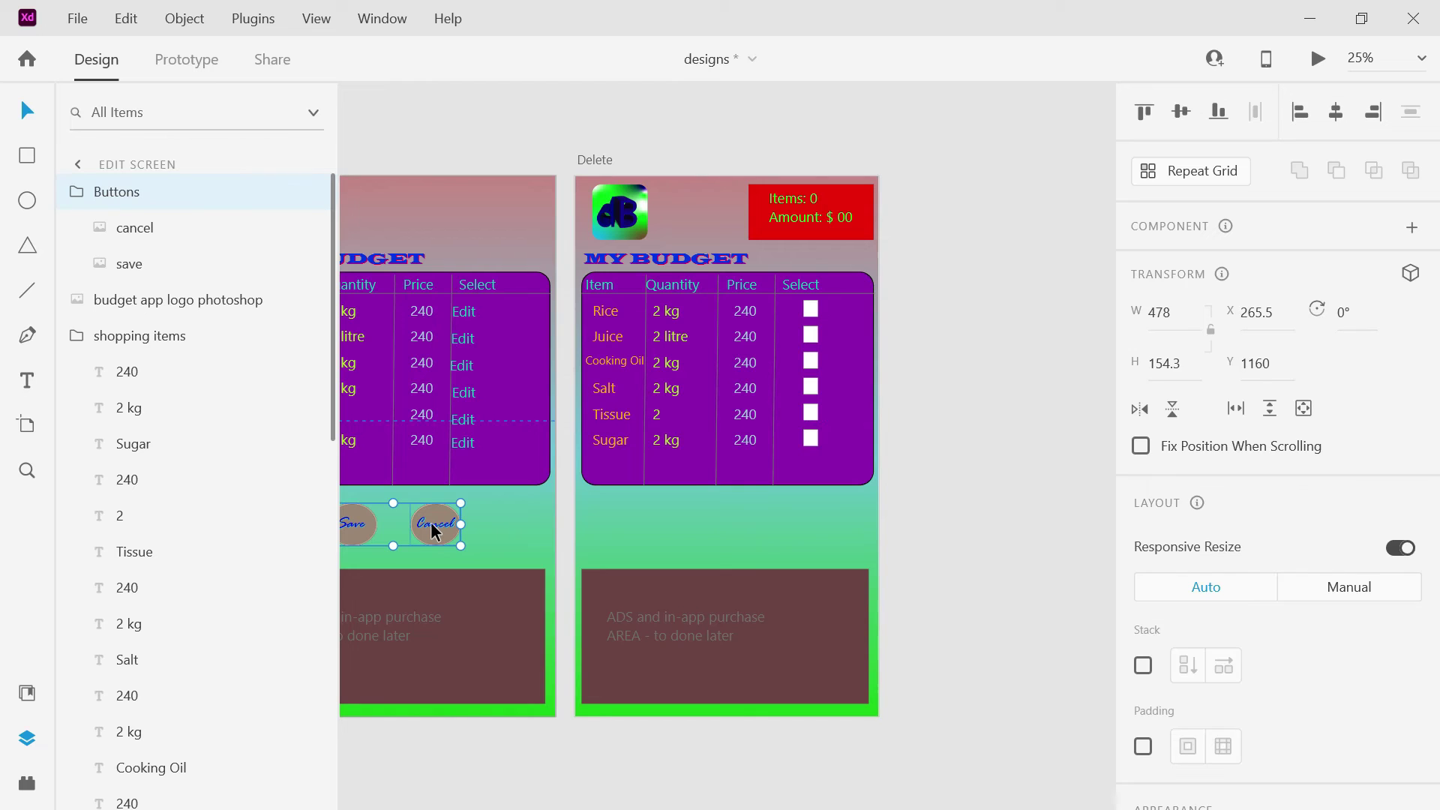
{"action": "left_click", "coordinate": [674, 544]}
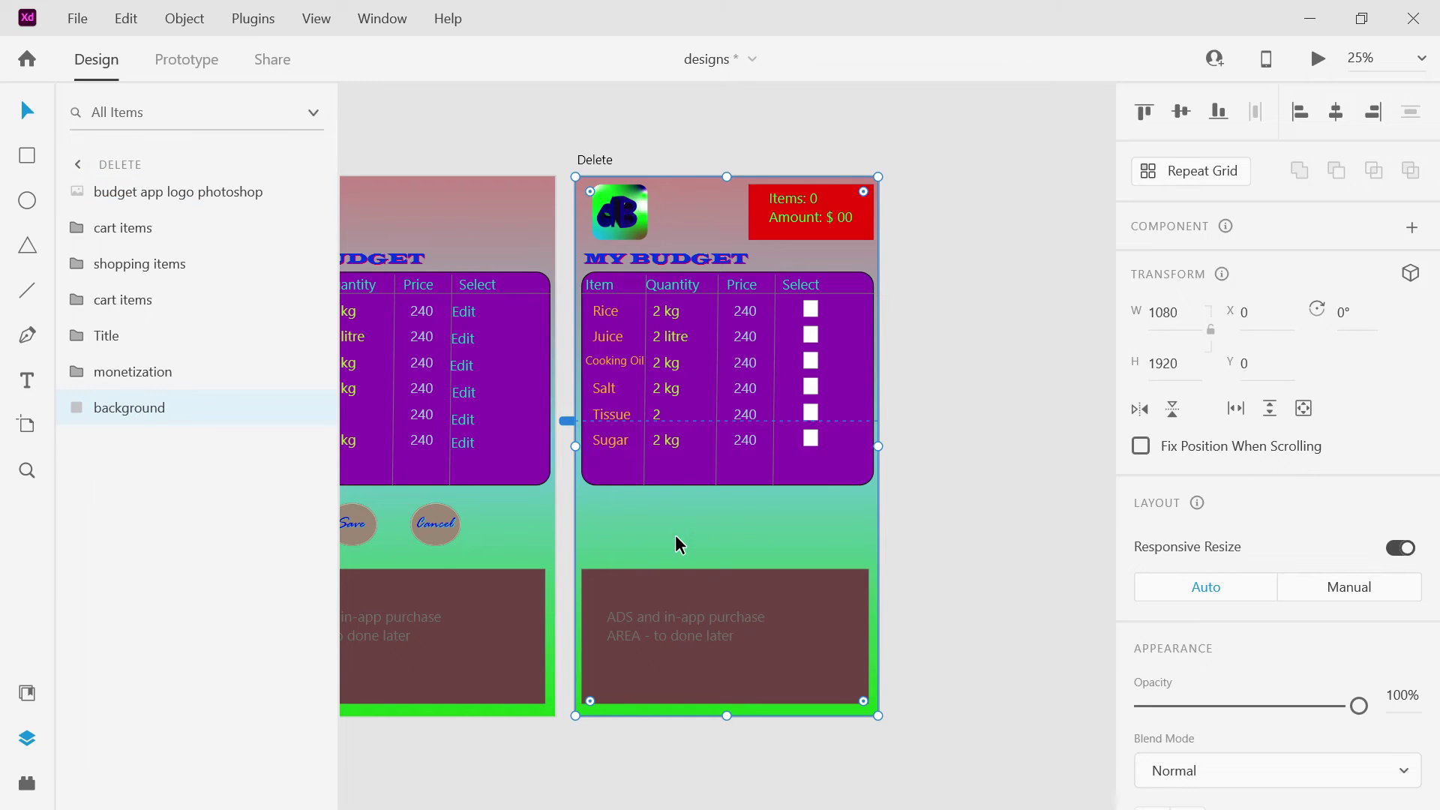
{"action": "key", "text": "ctrl+v"}
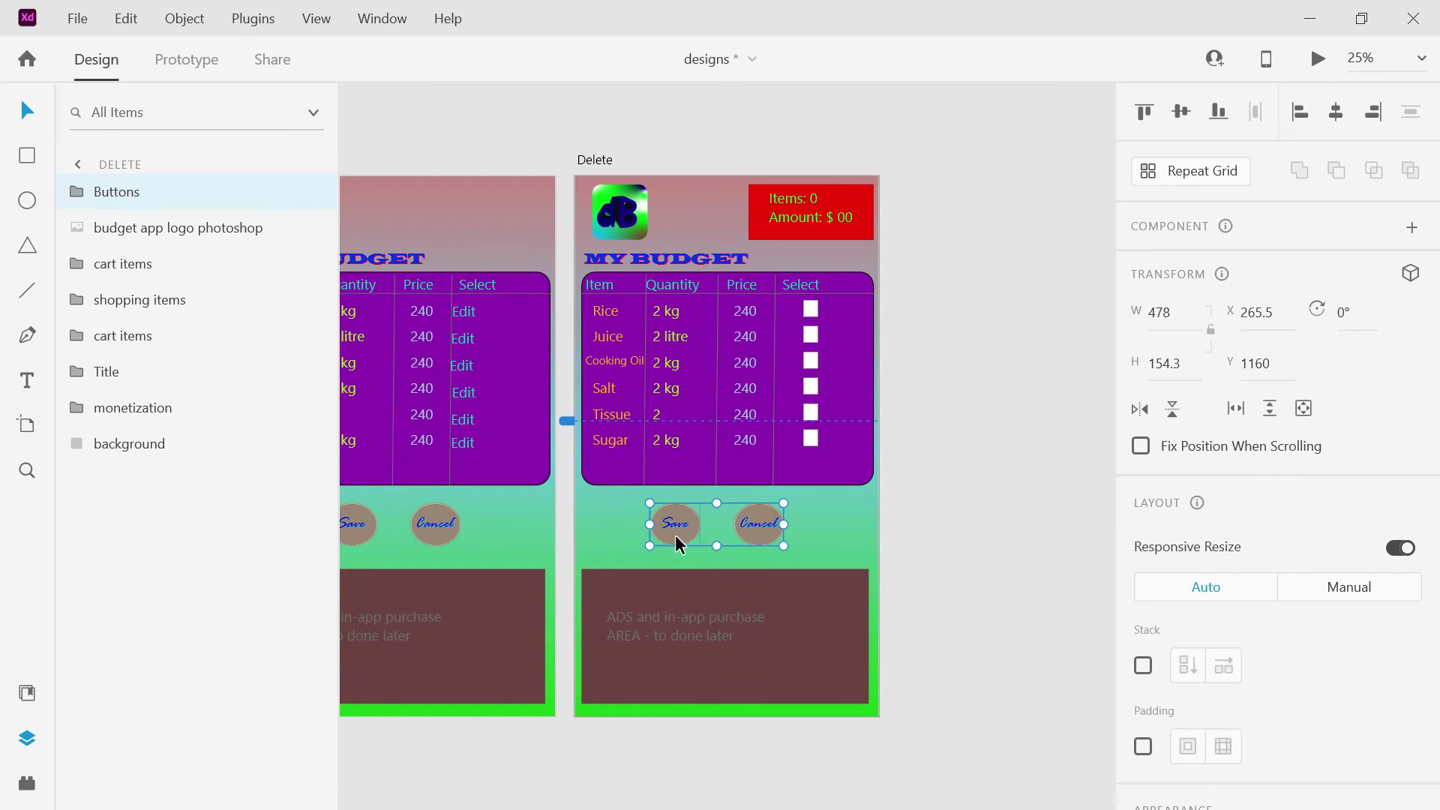
Remove the background of the Delete artboard and then the whole artboard.
{"action": "left_click", "coordinate": [1018, 519]}
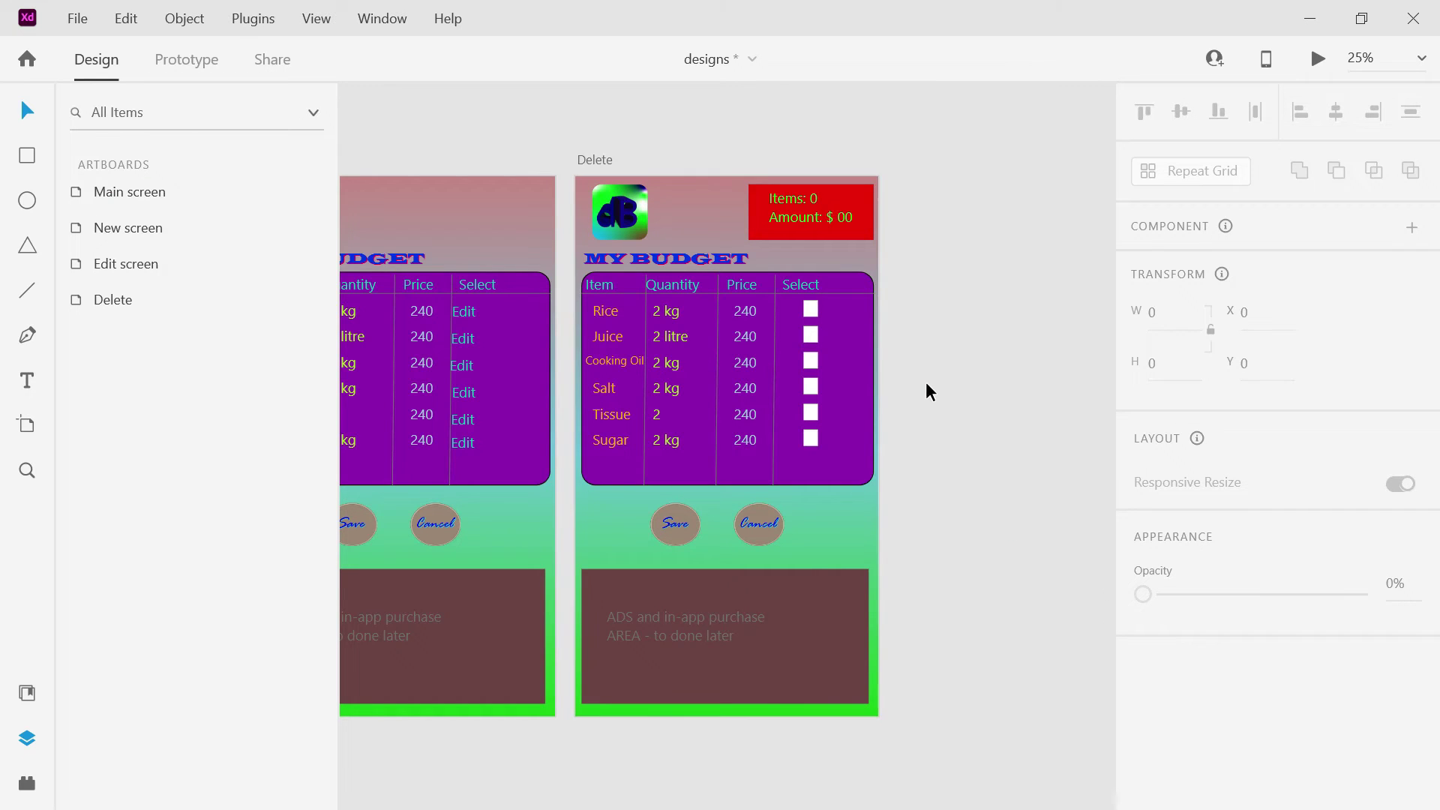
{"action": "left_click", "coordinate": [866, 522]}
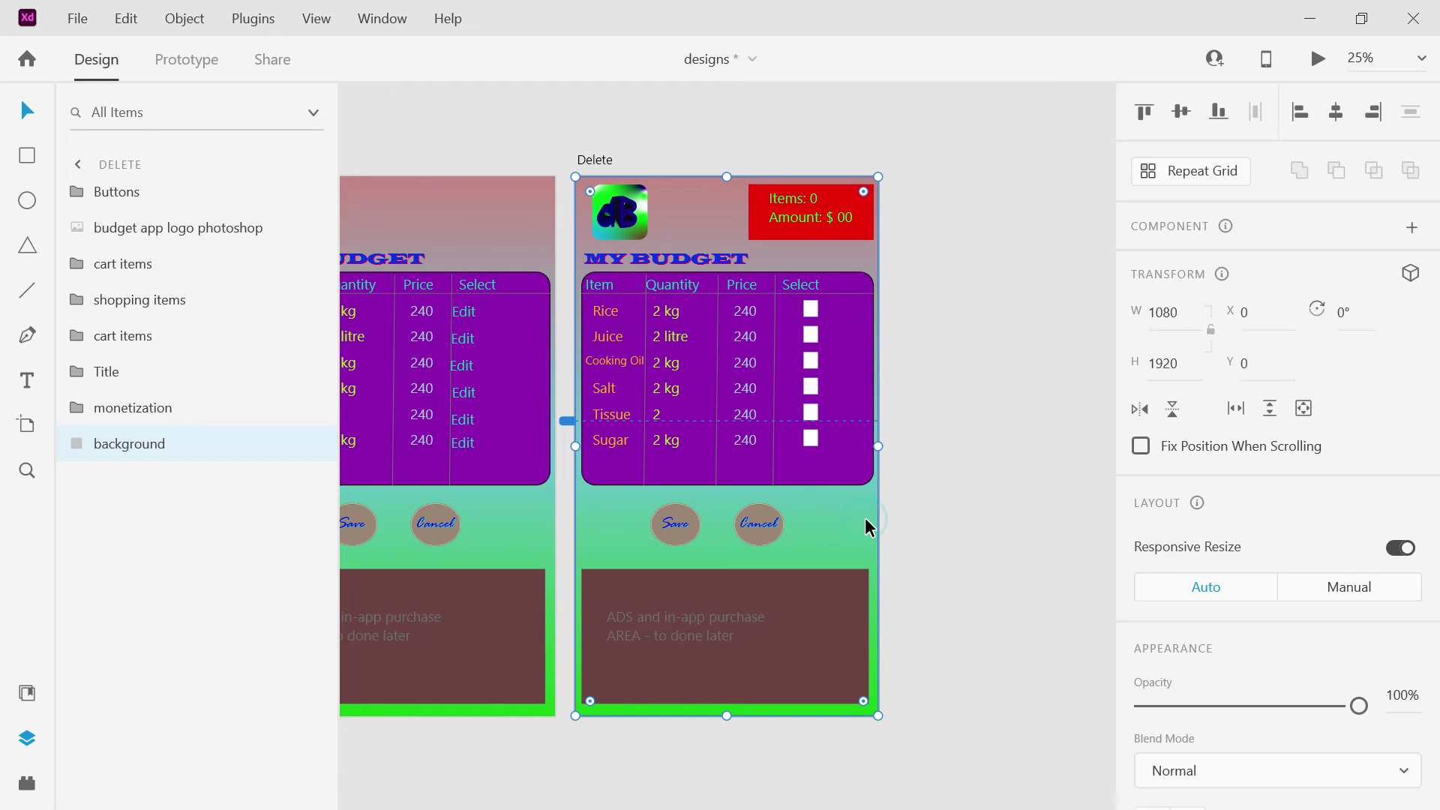
{"action": "key", "text": "Delete"}
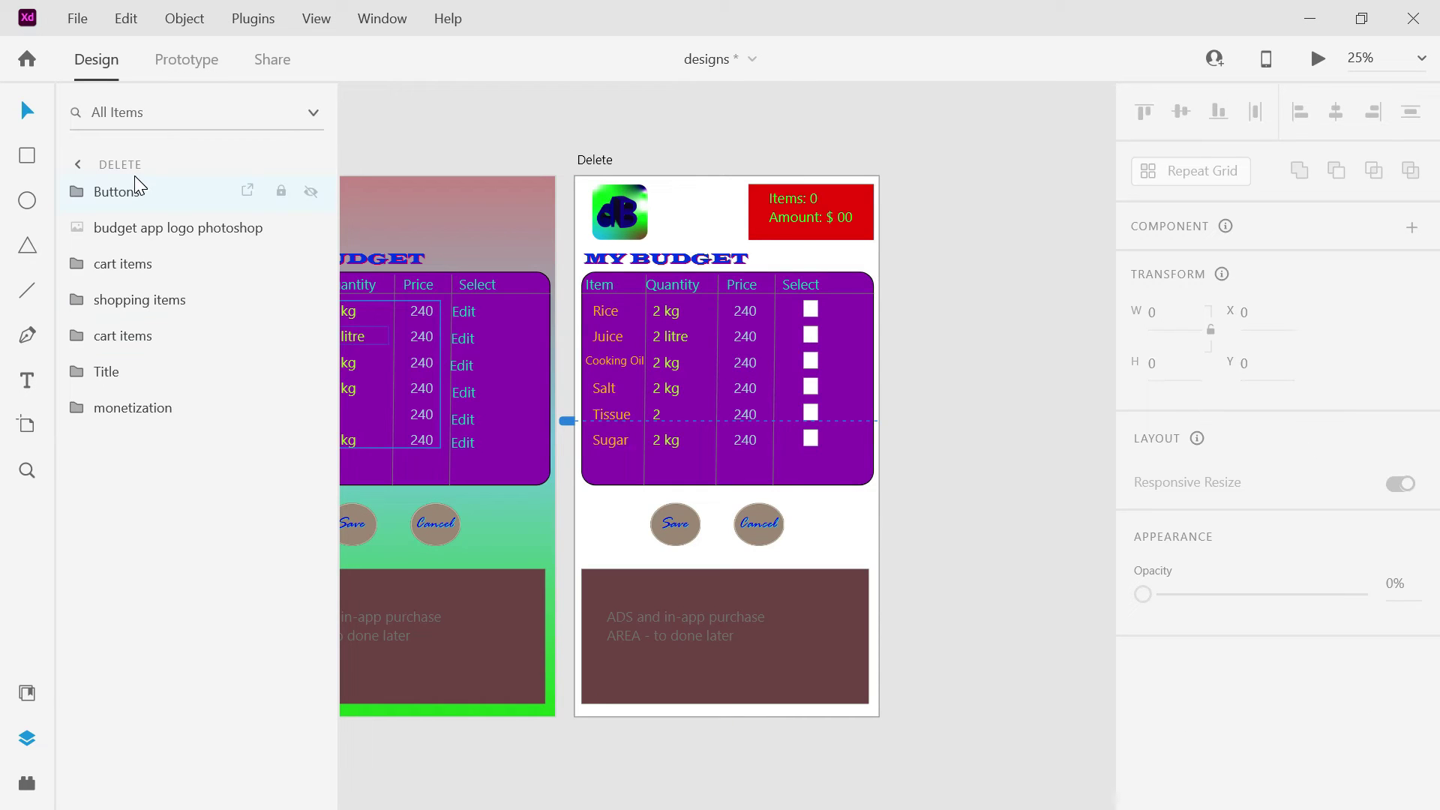
{"action": "left_click", "coordinate": [593, 160]}
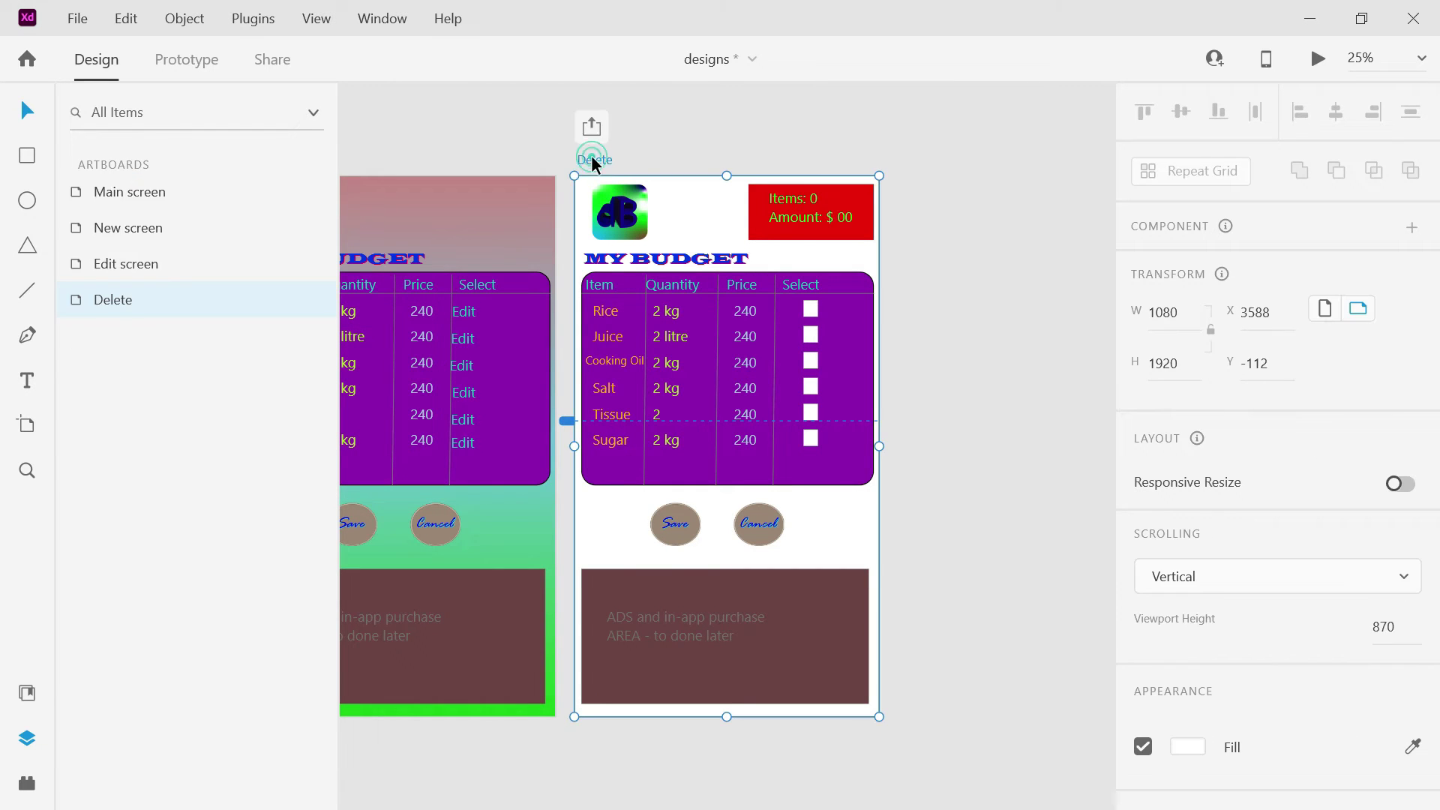
{"action": "key", "text": "Delete"}
Duplicate the Edit screen artboard, place the copy below Edit screen in the artboard list and name it Delete.
{"action": "left_click", "coordinate": [478, 203]}
{"action": "left_click", "coordinate": [799, 142]}
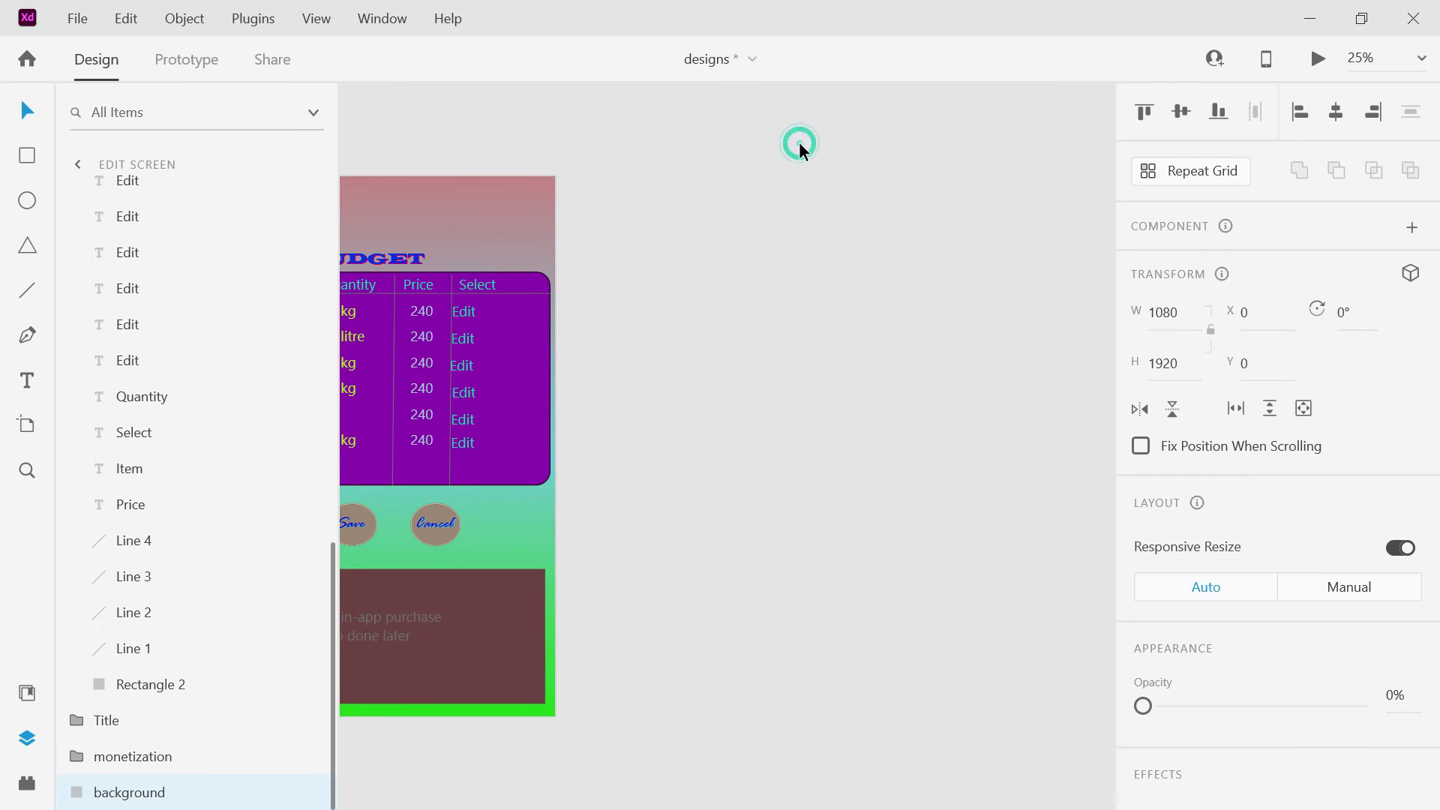
{"action": "left_click", "coordinate": [120, 271]}
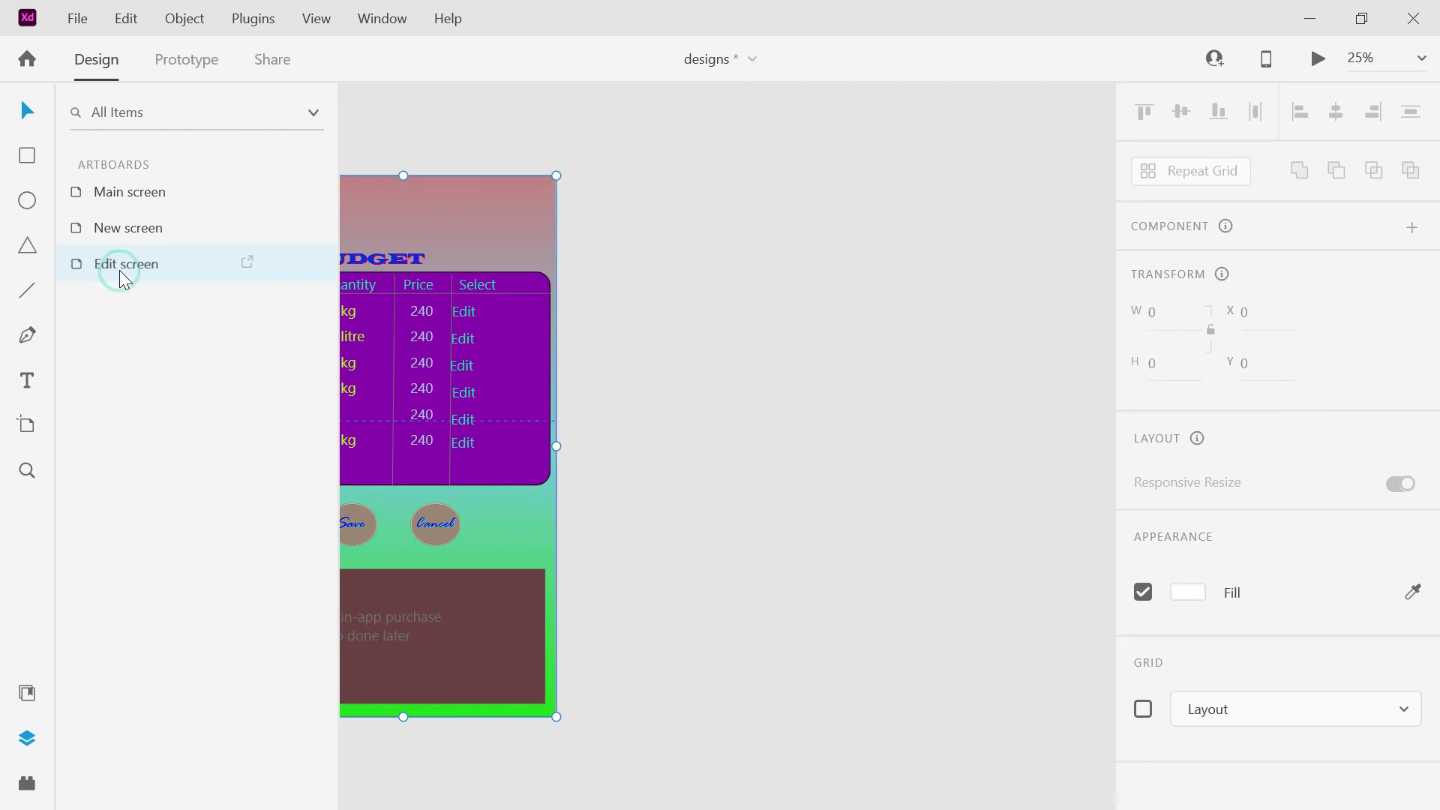
{"action": "key", "text": "ctrl+d"}
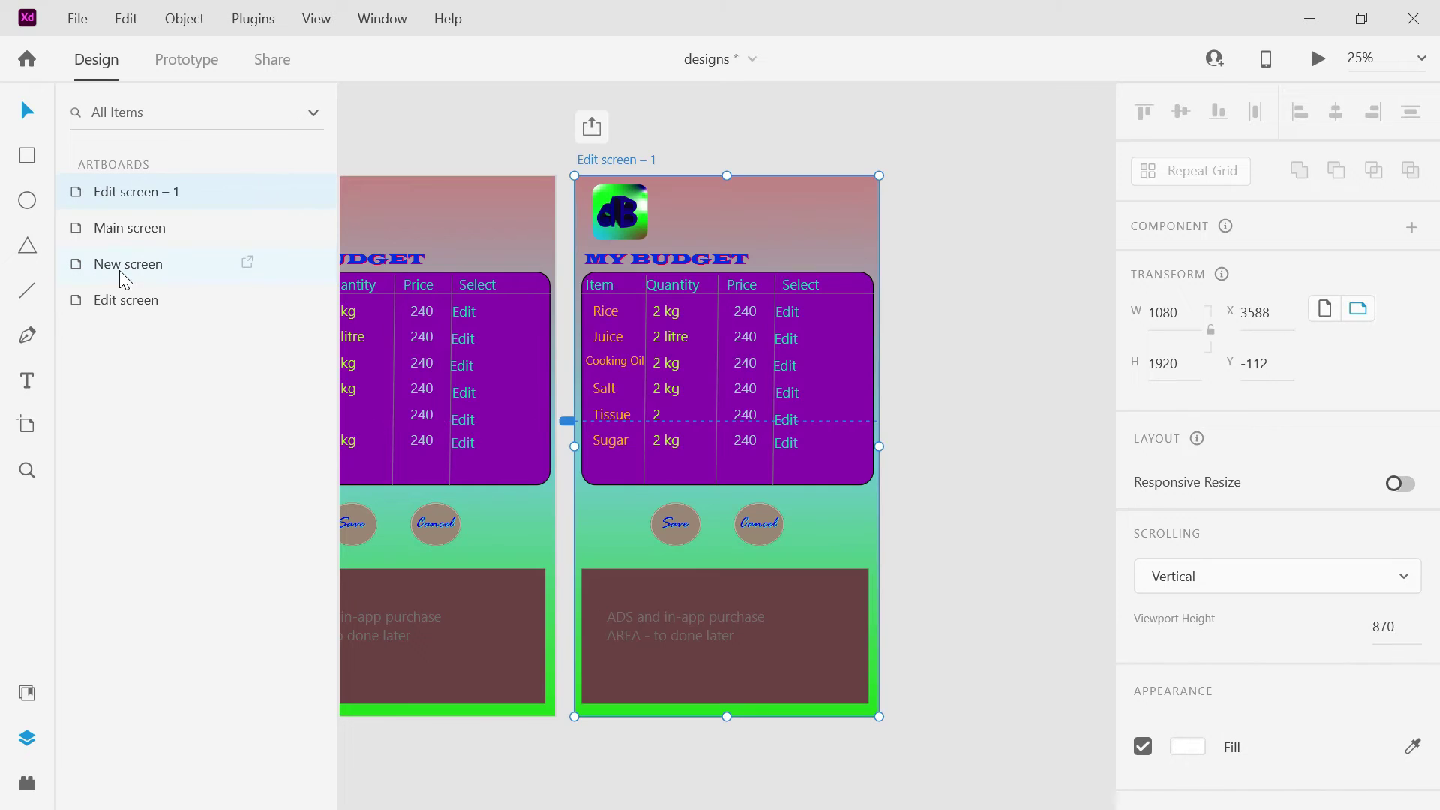
{"action": "left_click_drag", "start_coordinate": [116, 189], "coordinate": [123, 323]}
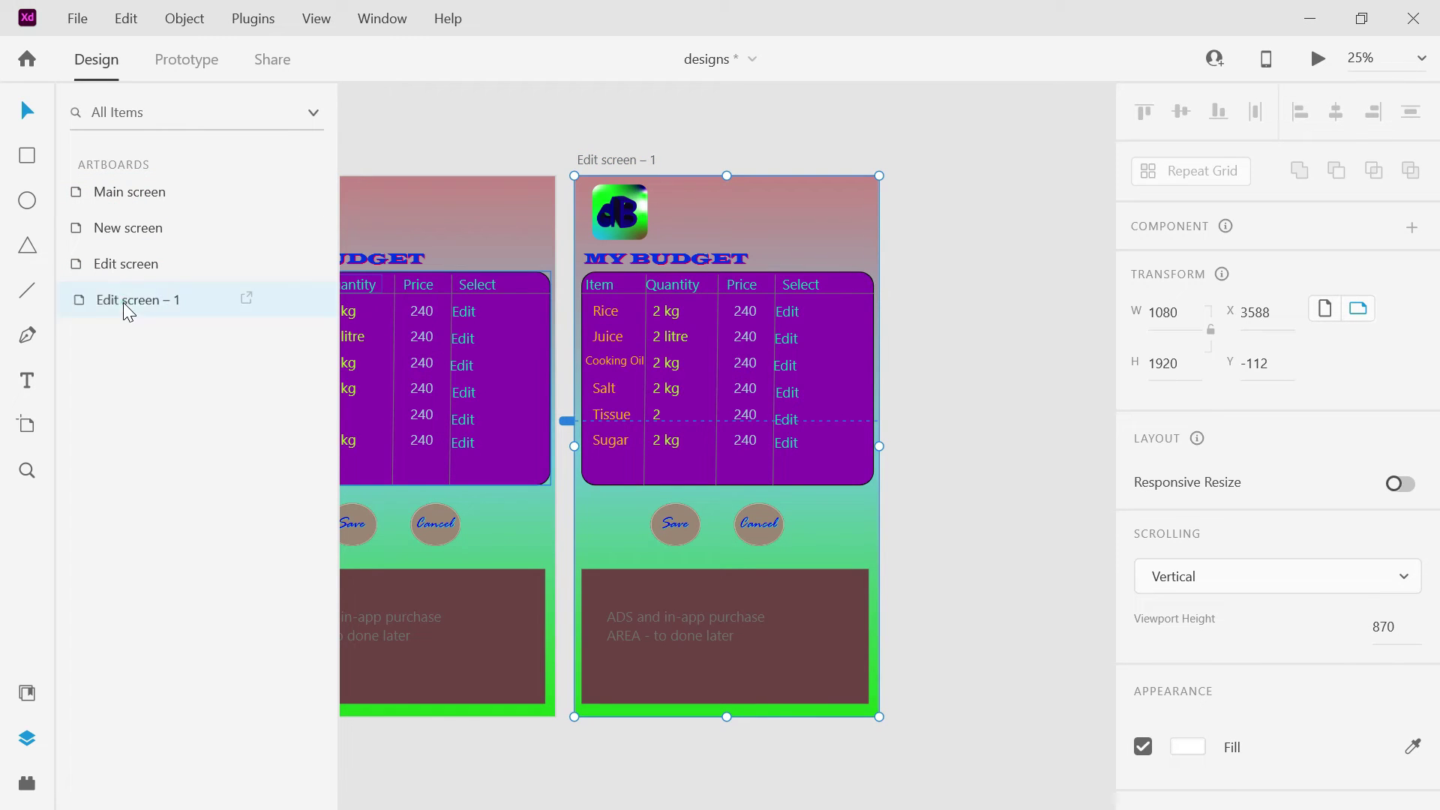
{"action": "double_click", "coordinate": [123, 303]}
{"action": "type", "text": "lete"}
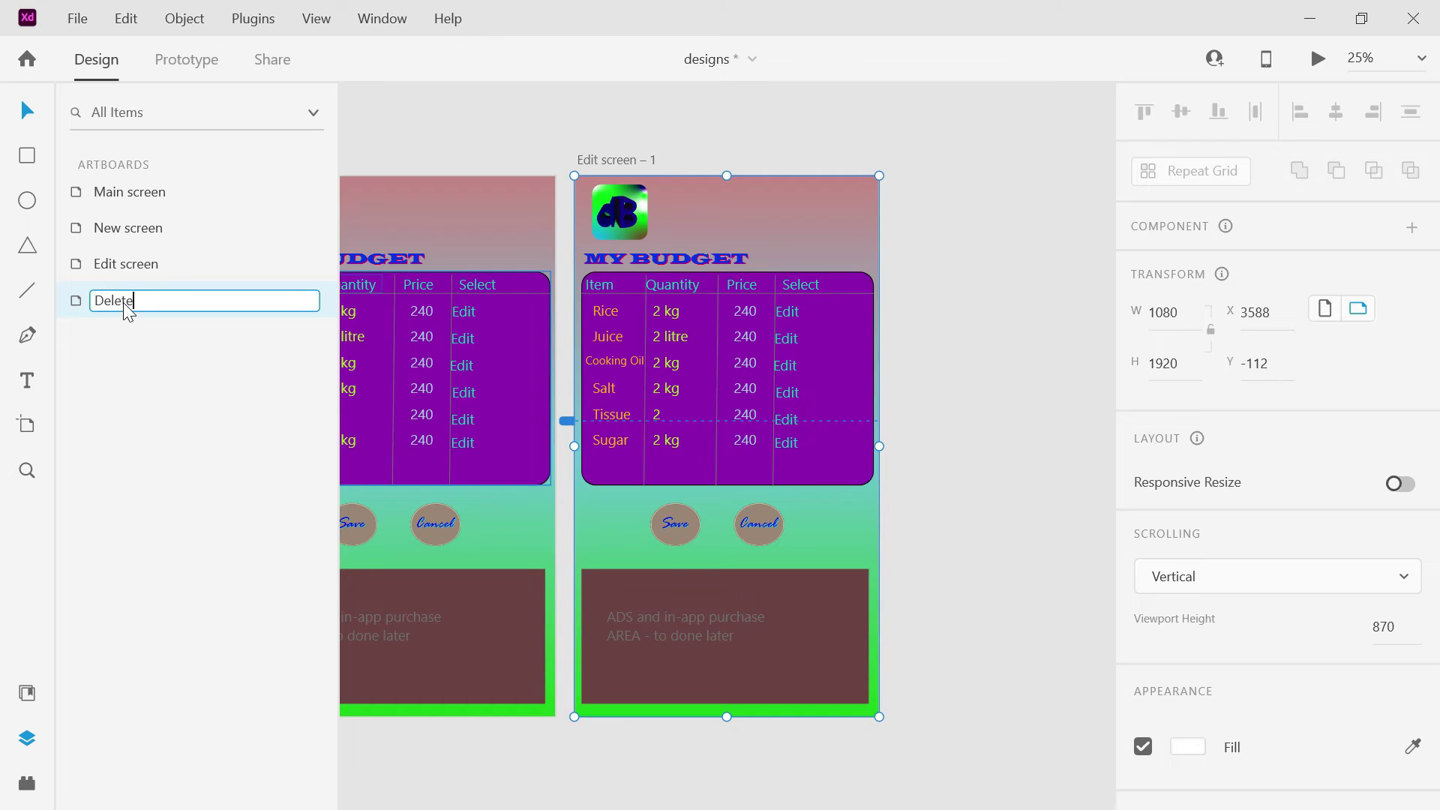
{"action": "key", "text": "Return"}
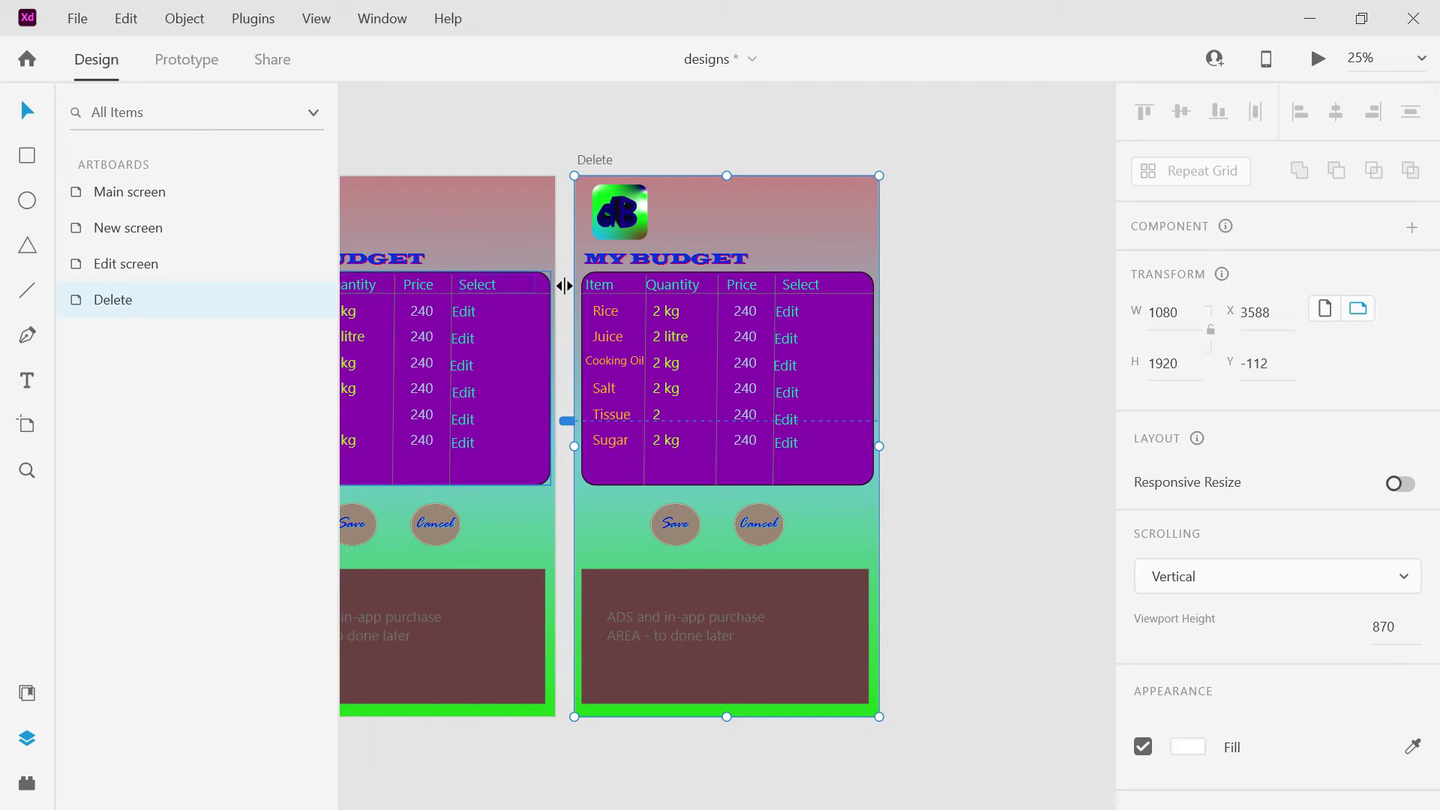
Change the Edit labels in the Rice and Juice rows of the Delete artboard to Delete.
{"action": "left_click", "coordinate": [795, 318]}
{"action": "double_click", "coordinate": [793, 314]}
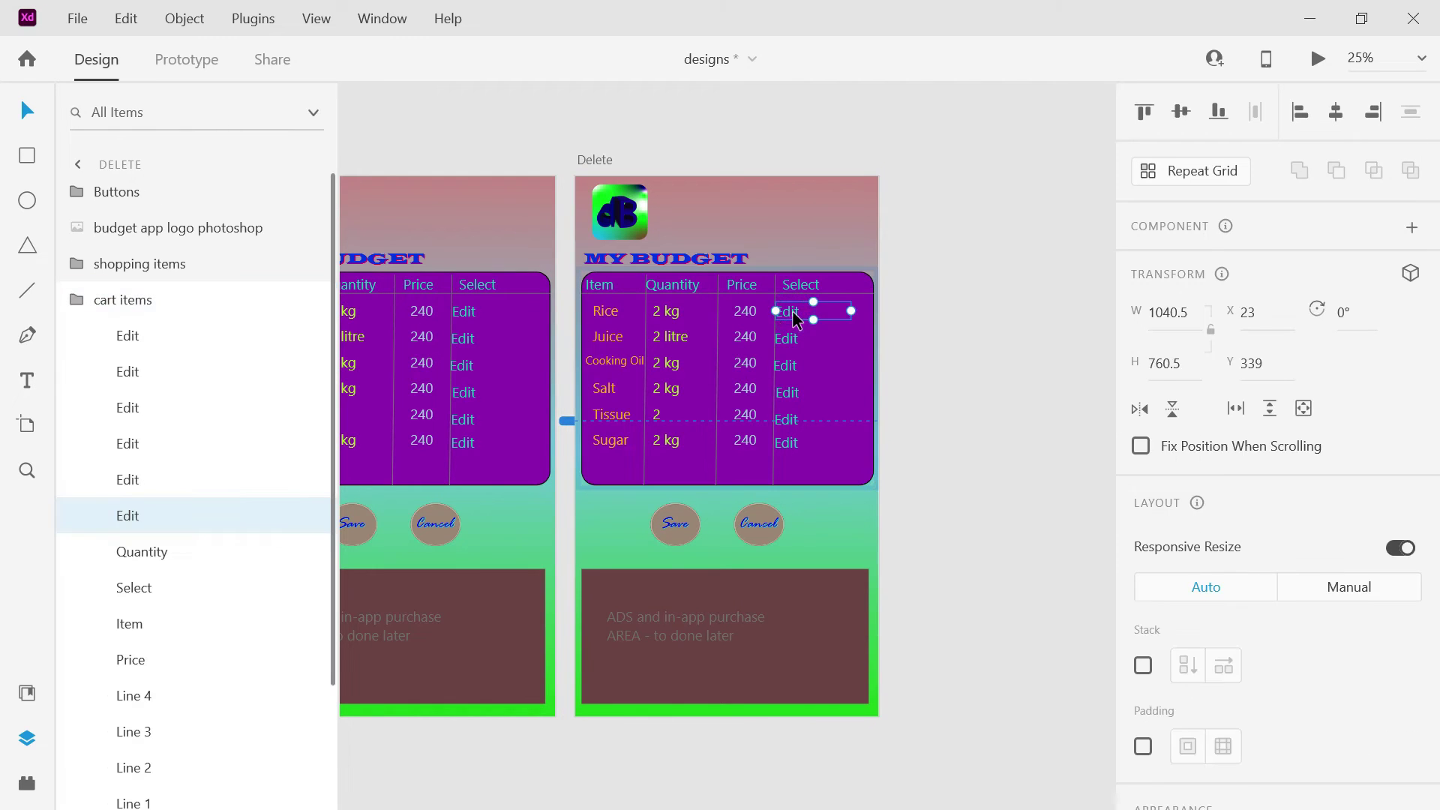
{"action": "double_click", "coordinate": [795, 310]}
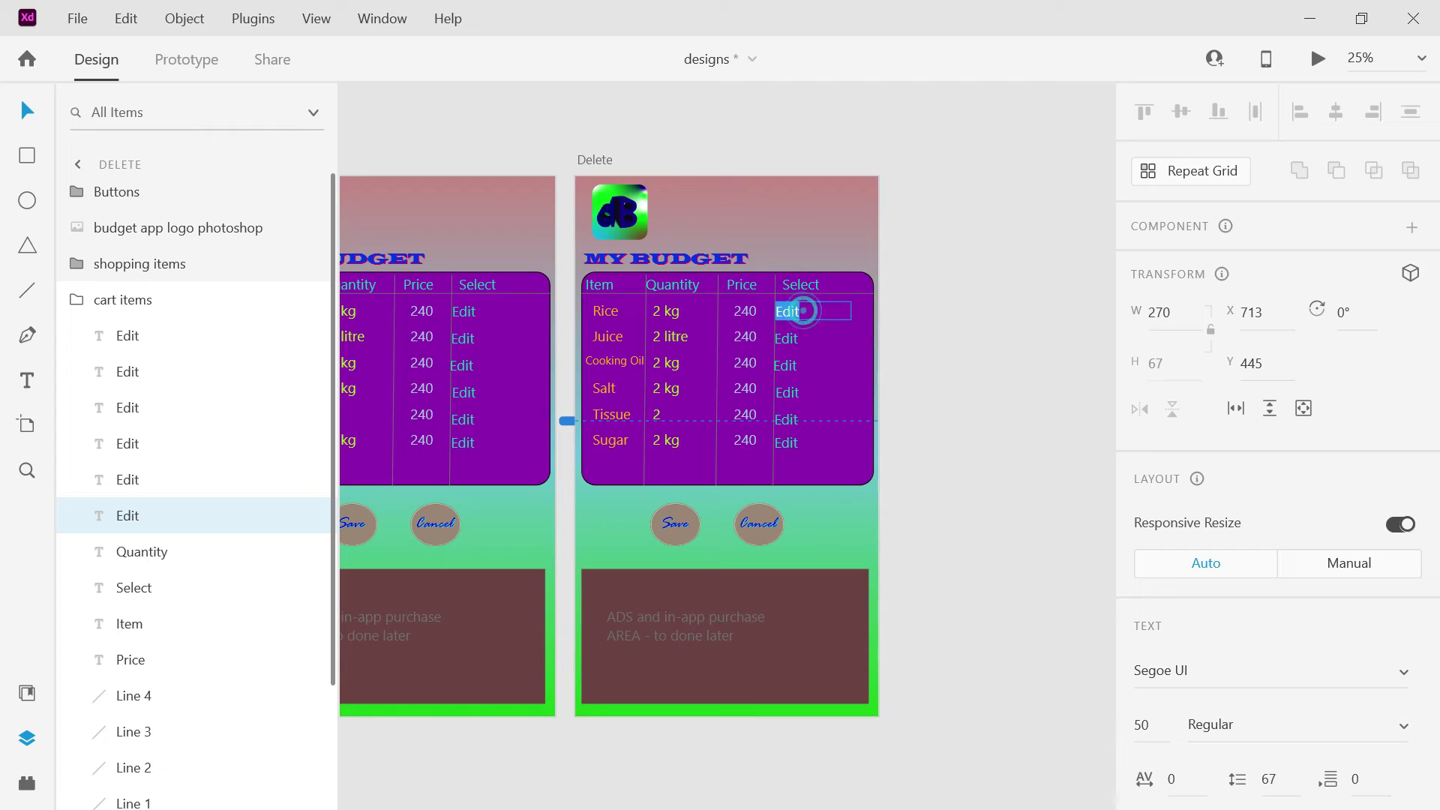
{"action": "type", "text": "Delete"}
{"action": "key", "text": "Escape"}
{"action": "left_click", "coordinate": [792, 345]}
{"action": "double_click", "coordinate": [792, 345]}
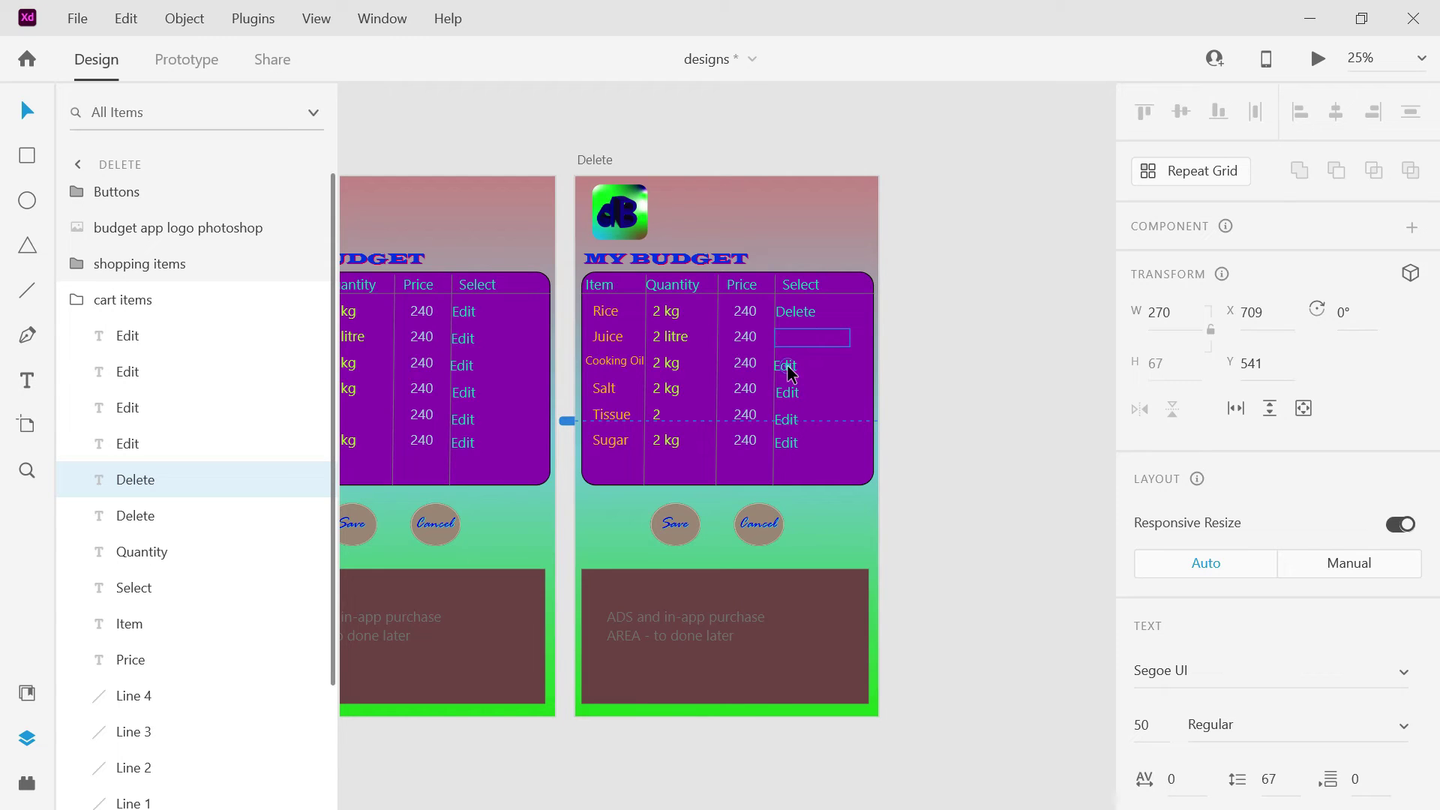
Change the Edit labels in the Cooking Oil and Salt rows of the Delete artboard to Delete.
{"action": "left_click", "coordinate": [786, 365]}
{"action": "double_click", "coordinate": [785, 366]}
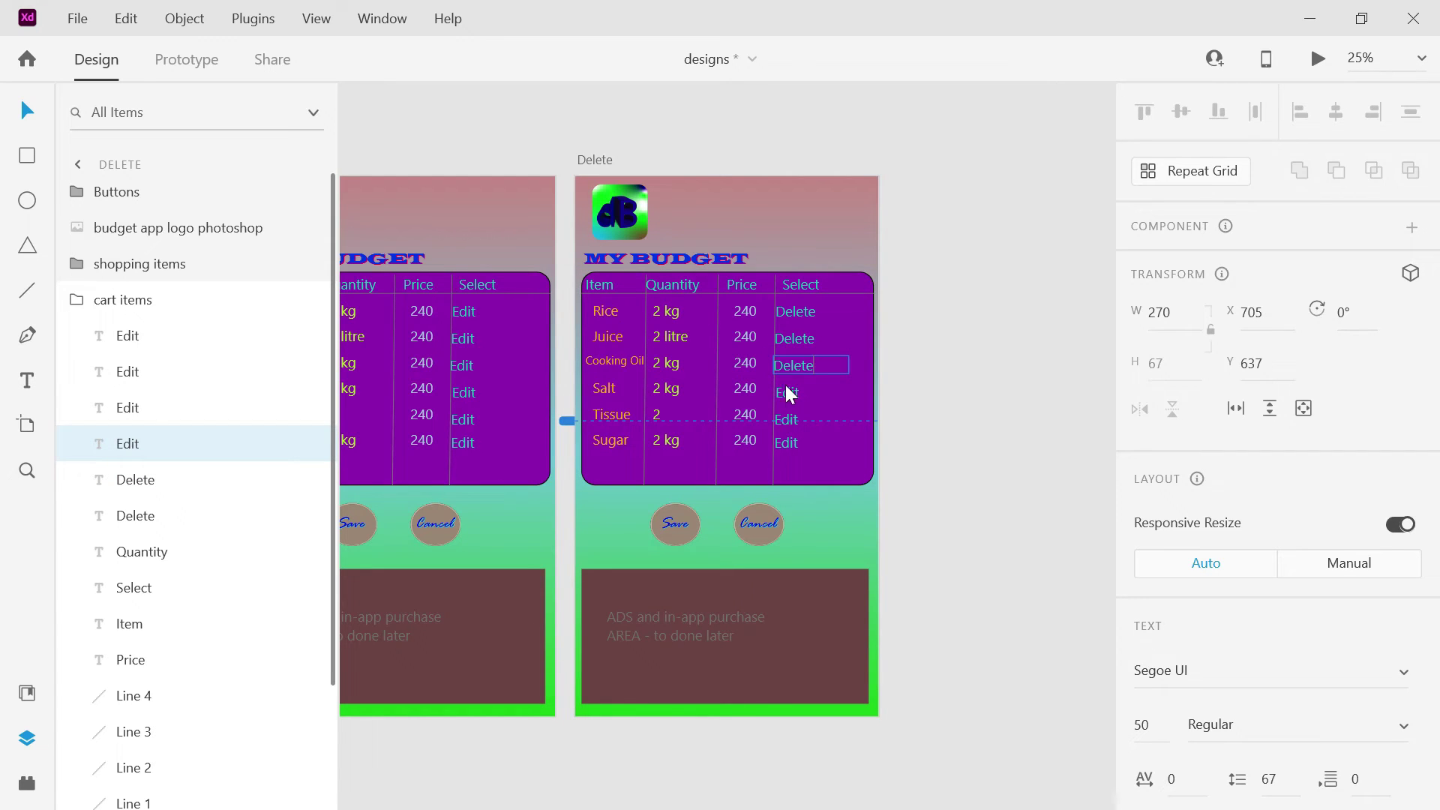
{"action": "left_click", "coordinate": [786, 393]}
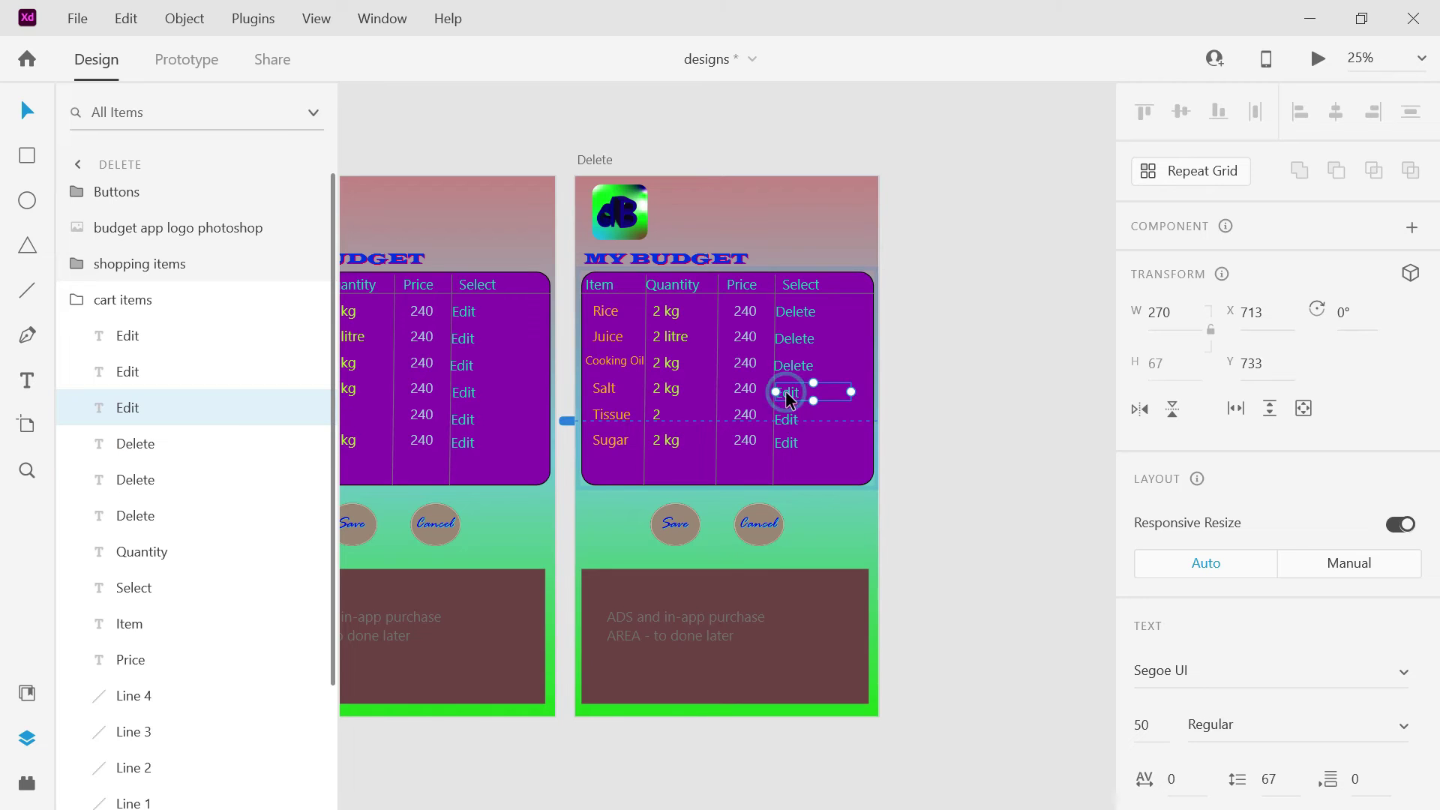
{"action": "left_click", "coordinate": [806, 395]}
{"action": "double_click", "coordinate": [806, 398]}
{"action": "type", "text": "Delete"}
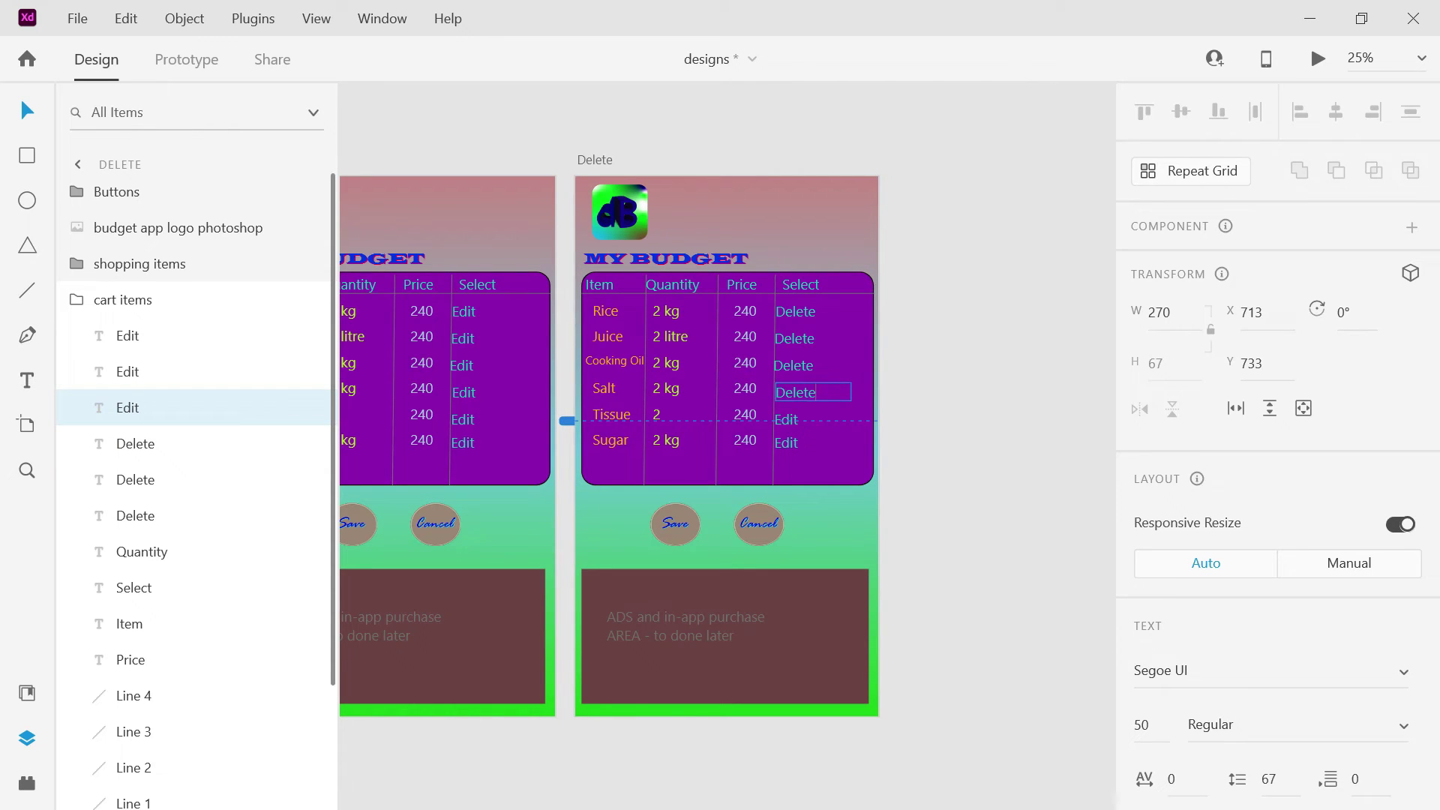
{"action": "key", "text": "Escape"}
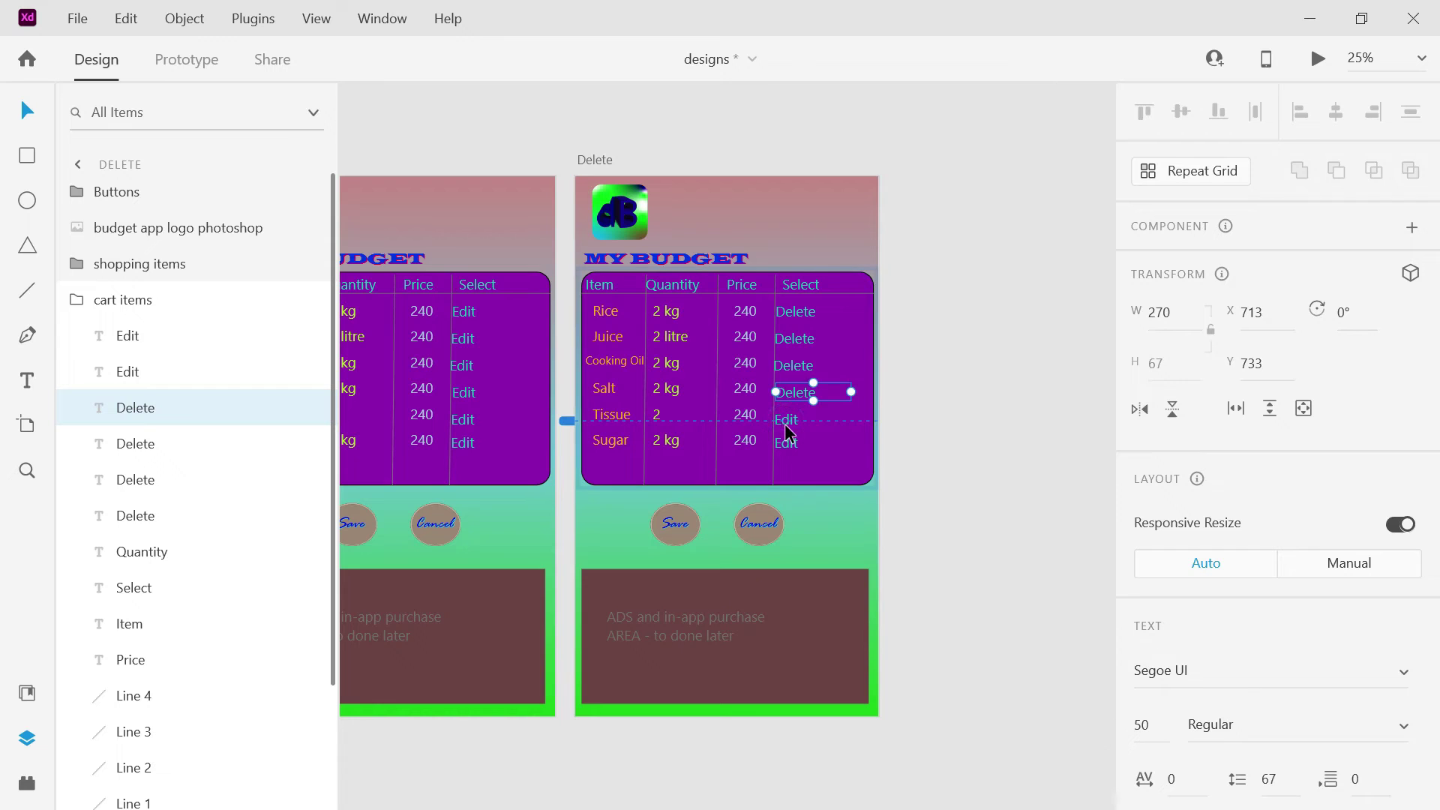
Change the Edit labels in the Tissue and Sugar rows of the Delete artboard to Delete.
{"action": "left_click", "coordinate": [786, 423]}
{"action": "double_click", "coordinate": [786, 426]}
{"action": "type", "text": "Delete"}
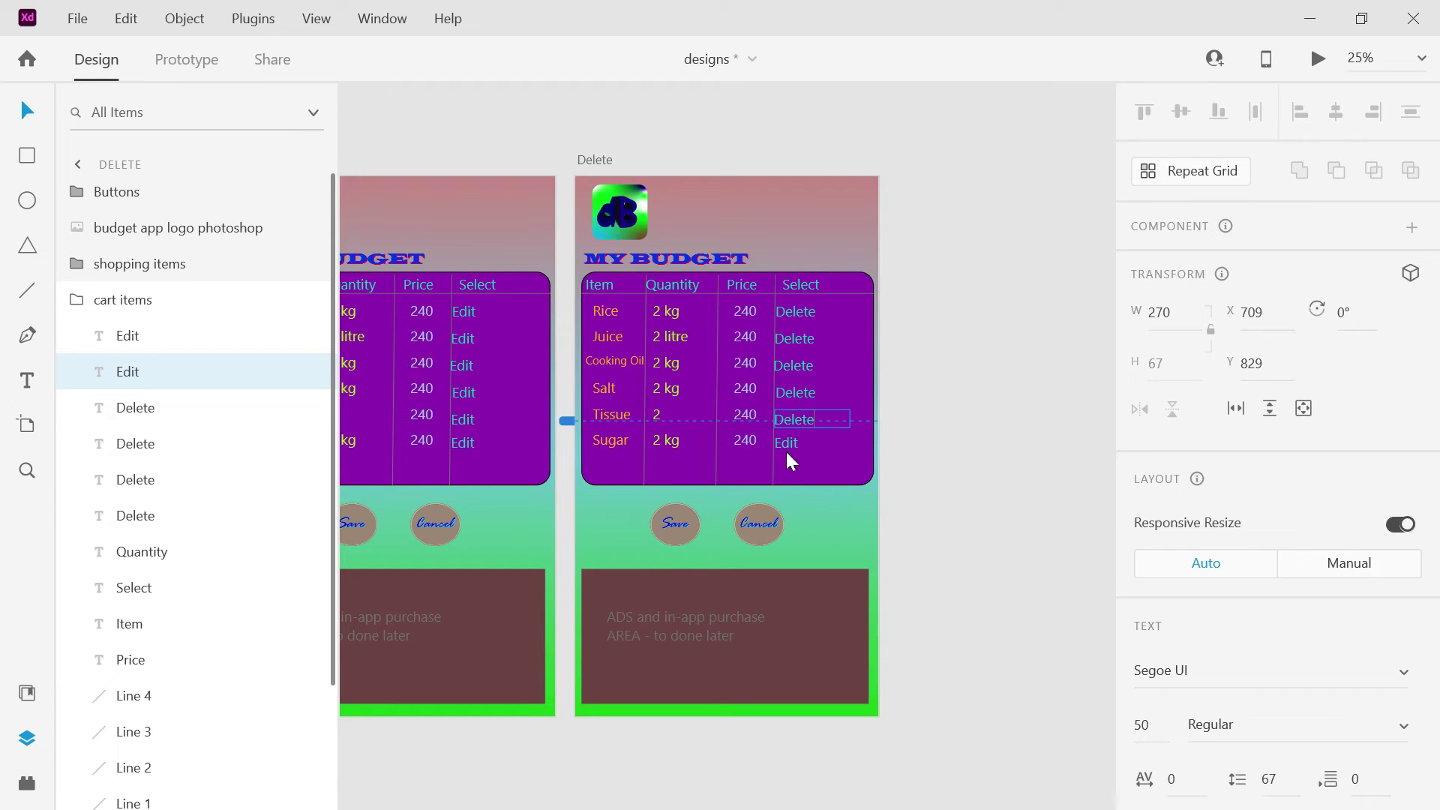
{"action": "key", "text": "Escape"}
{"action": "left_click", "coordinate": [788, 443]}
{"action": "double_click", "coordinate": [786, 442]}
{"action": "type", "text": "Delete"}
{"action": "key", "text": "Return"}
{"action": "left_click", "coordinate": [953, 456]}
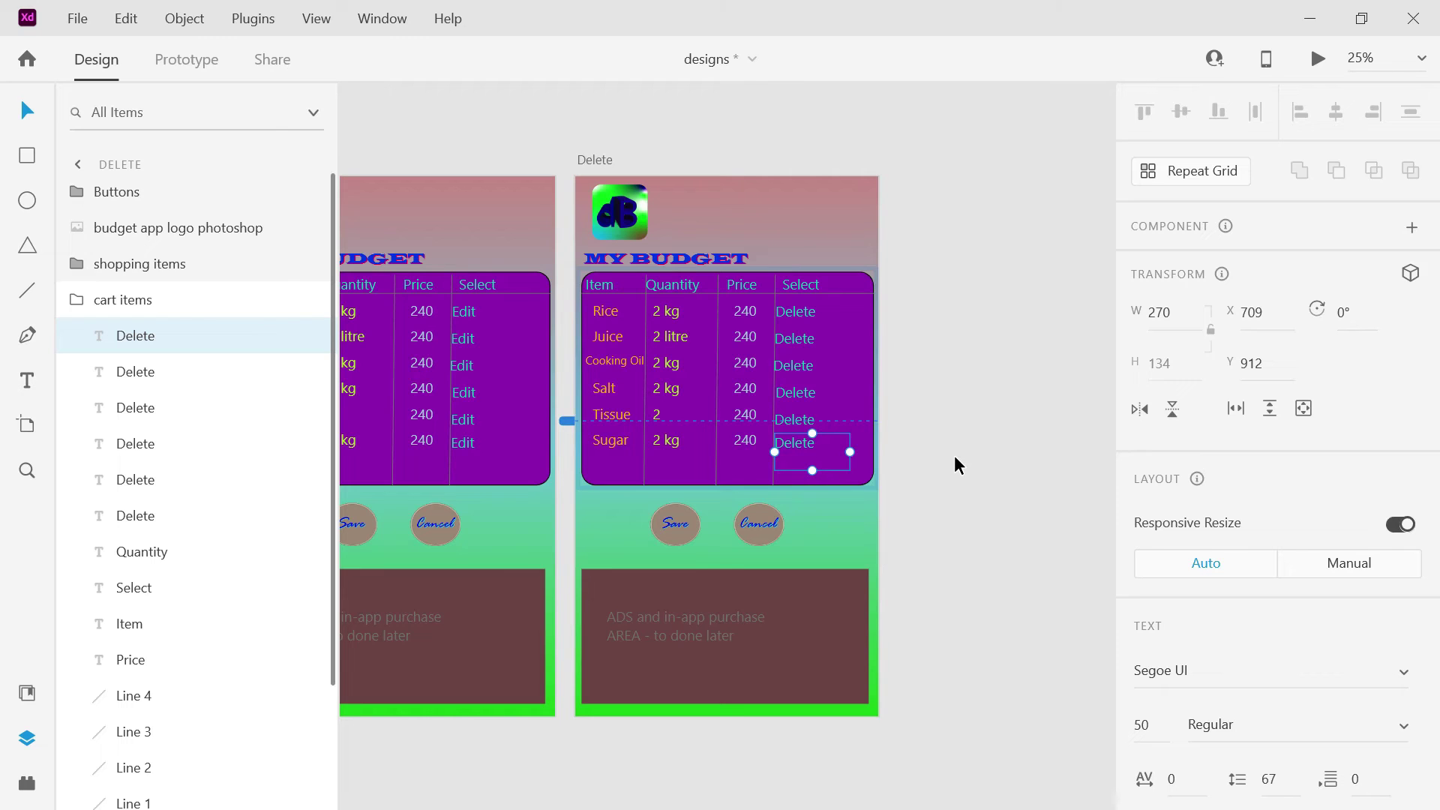
Review the artboards in overview and examine the Main screen's button group for the screens still needed.
{"action": "left_click", "coordinate": [1353, 57]}
{"action": "type", "text": "10"}
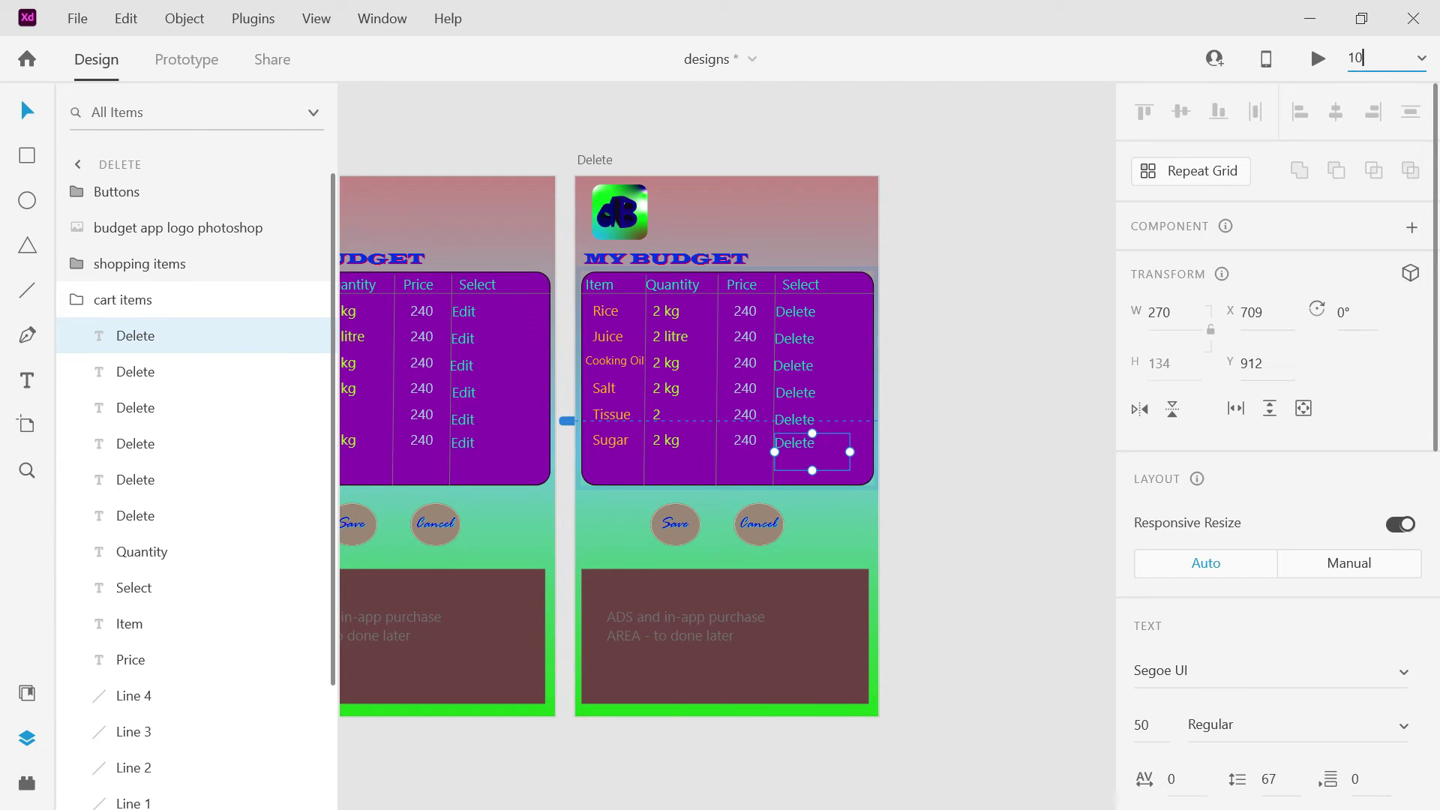
{"action": "key", "text": "Return"}
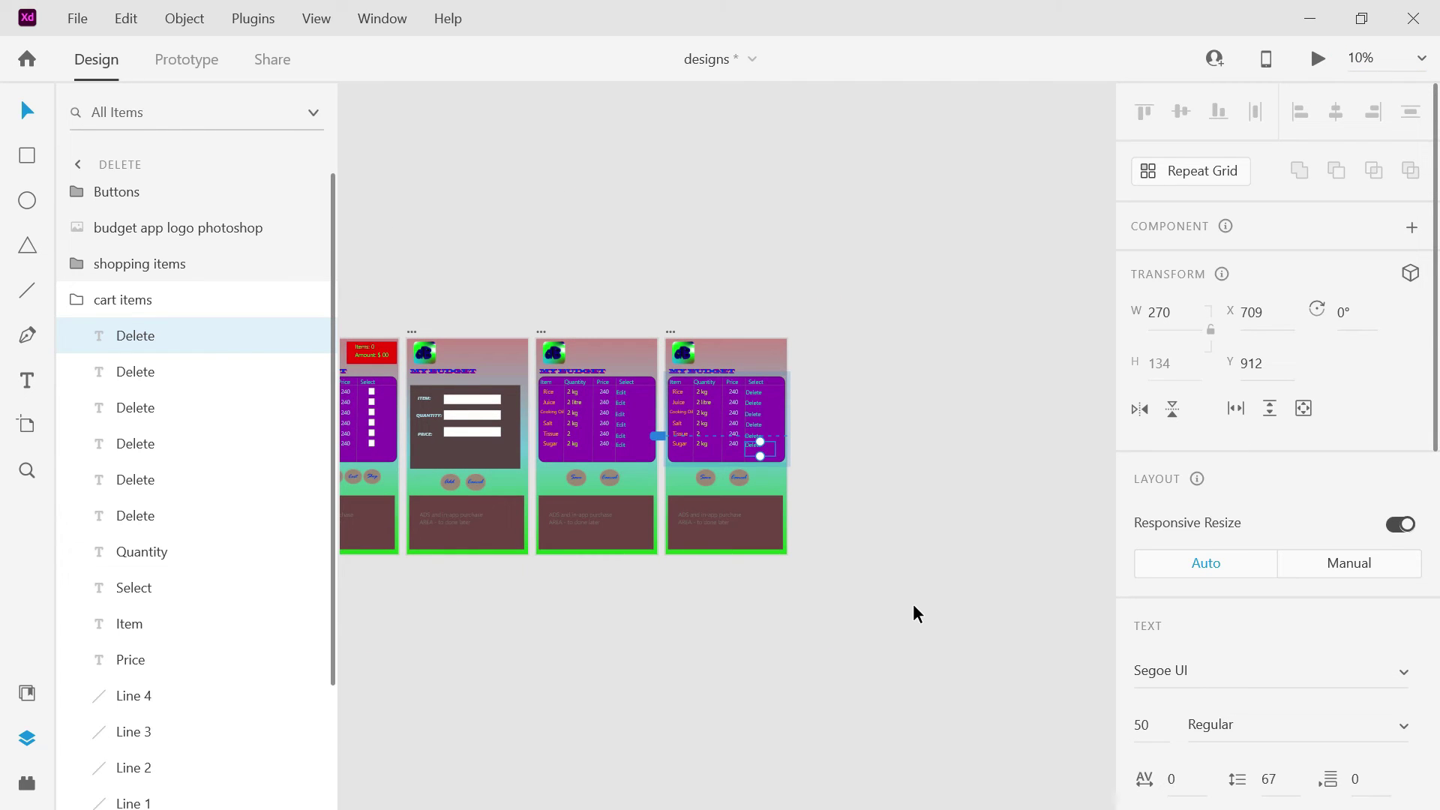
{"action": "left_click", "coordinate": [912, 606]}
{"action": "left_click_drag", "start_coordinate": [883, 600], "coordinate": [312, 251]}
{"action": "left_click", "coordinate": [528, 300]}
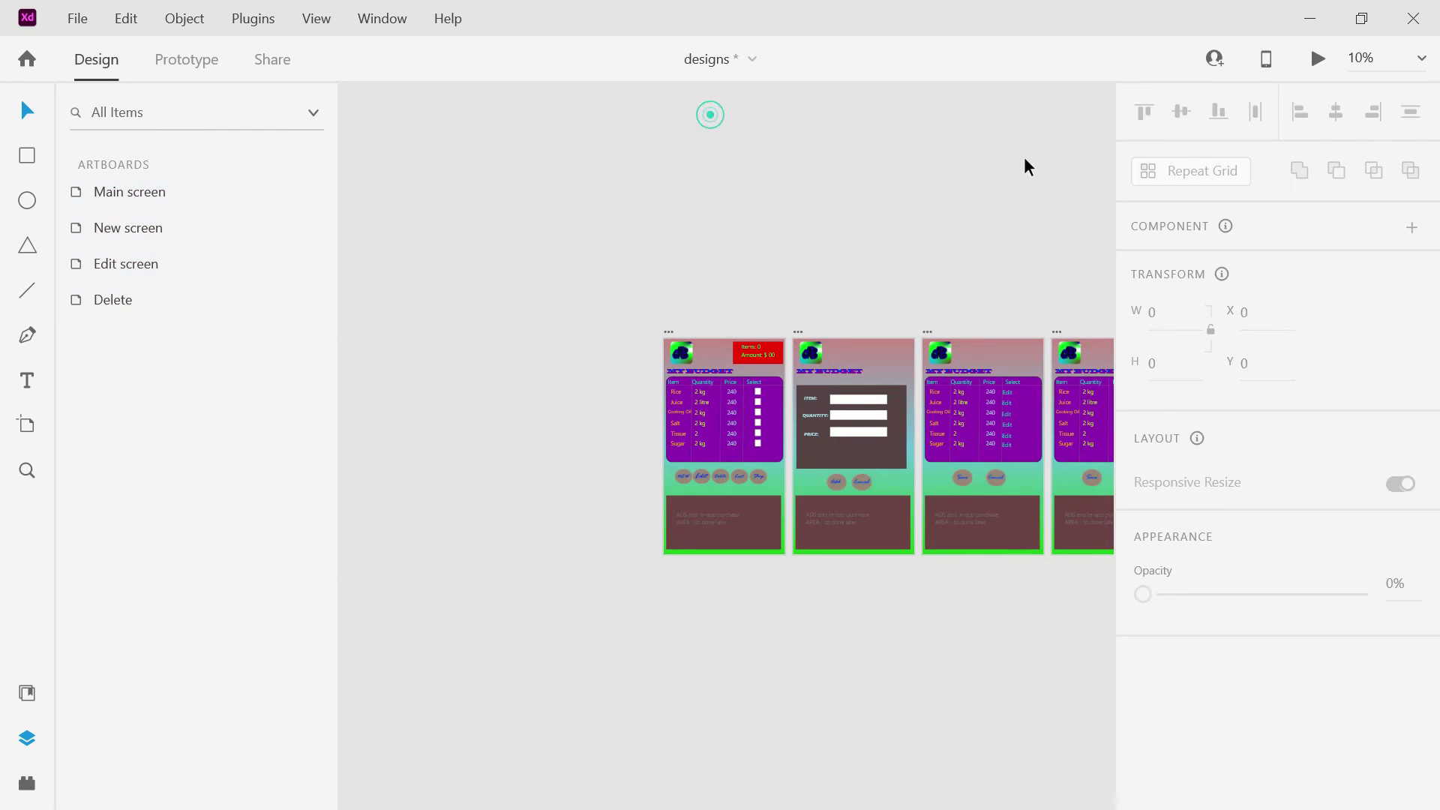
{"action": "left_click", "coordinate": [1417, 59]}
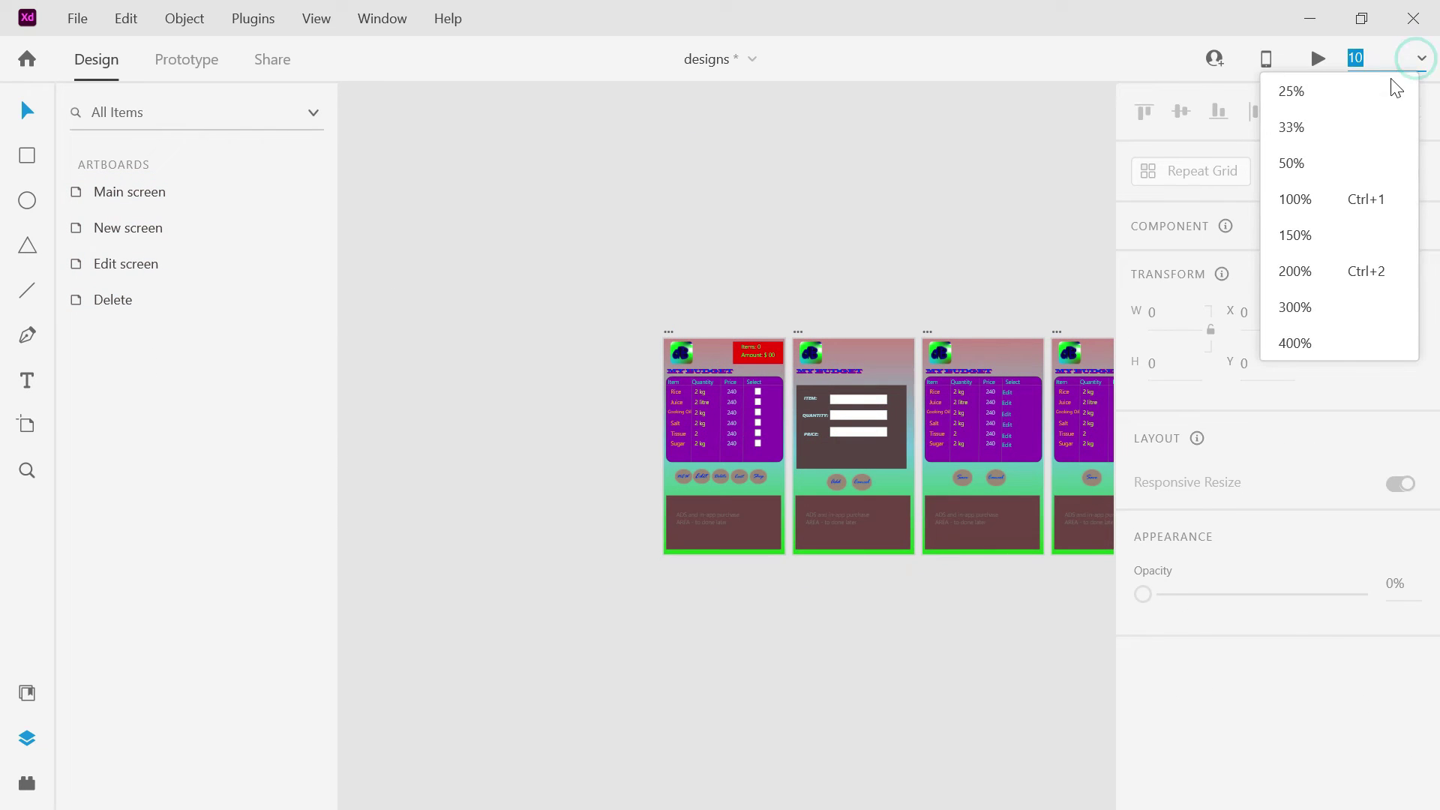
{"action": "left_click", "coordinate": [1351, 106]}
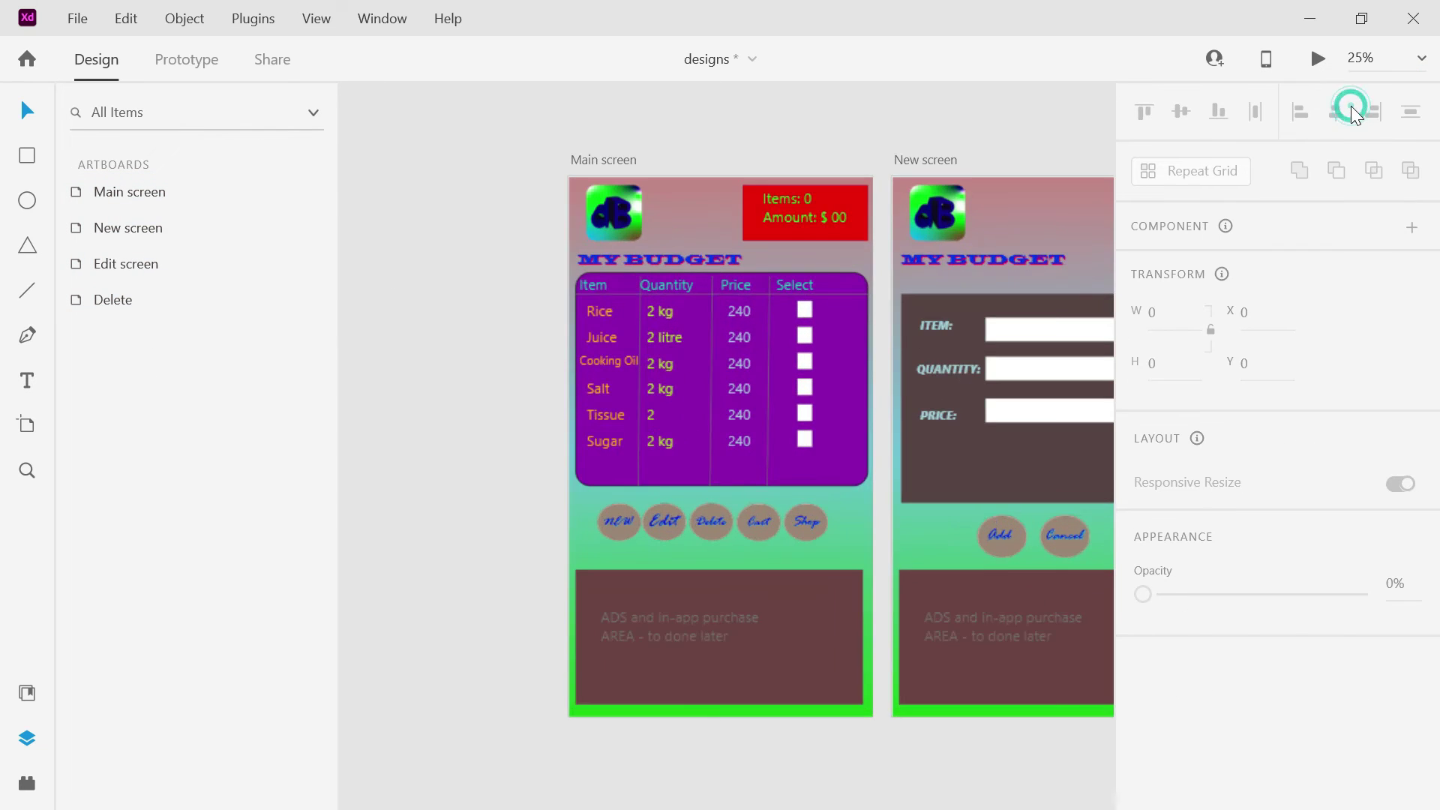
{"action": "left_click", "coordinate": [621, 528]}
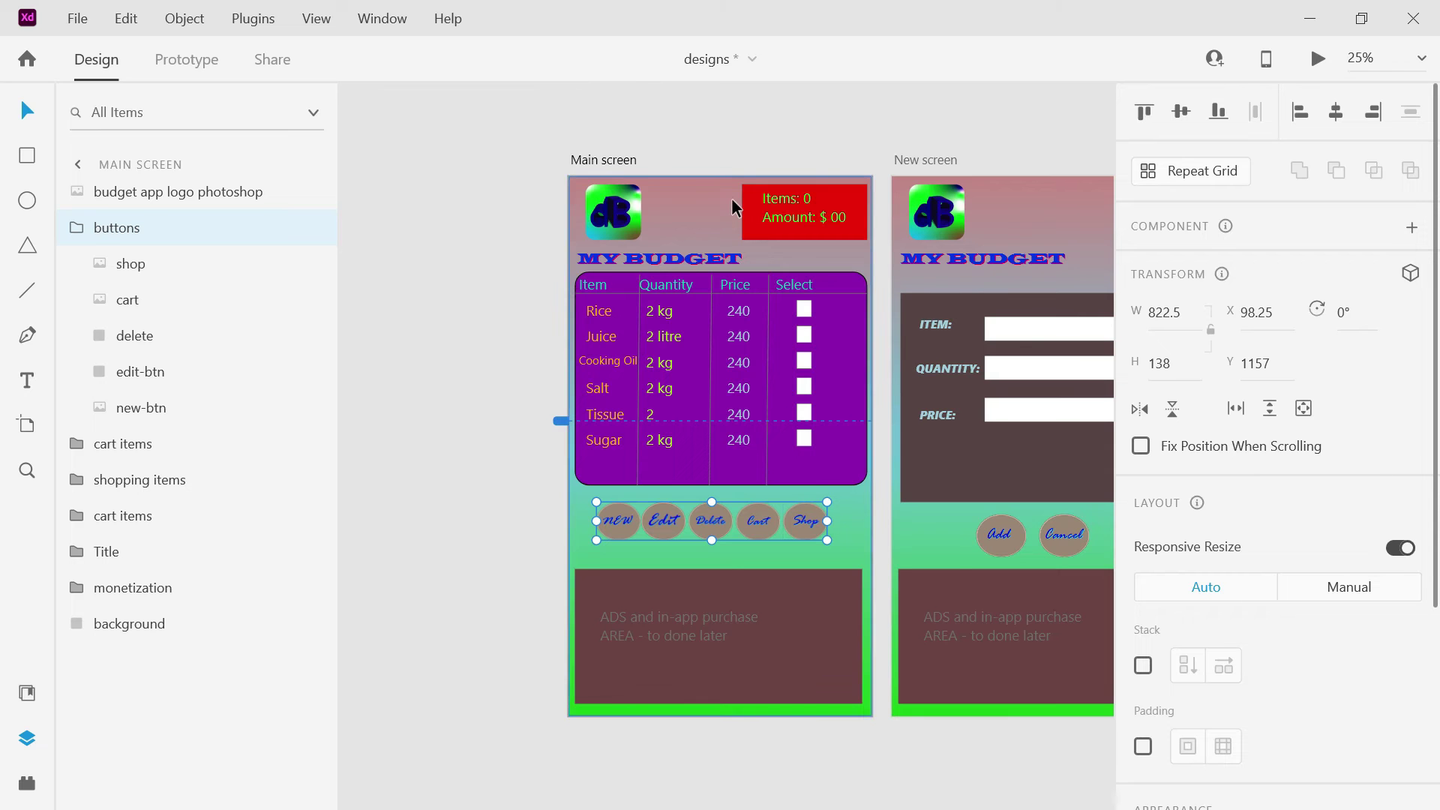
{"action": "left_click", "coordinate": [77, 164]}
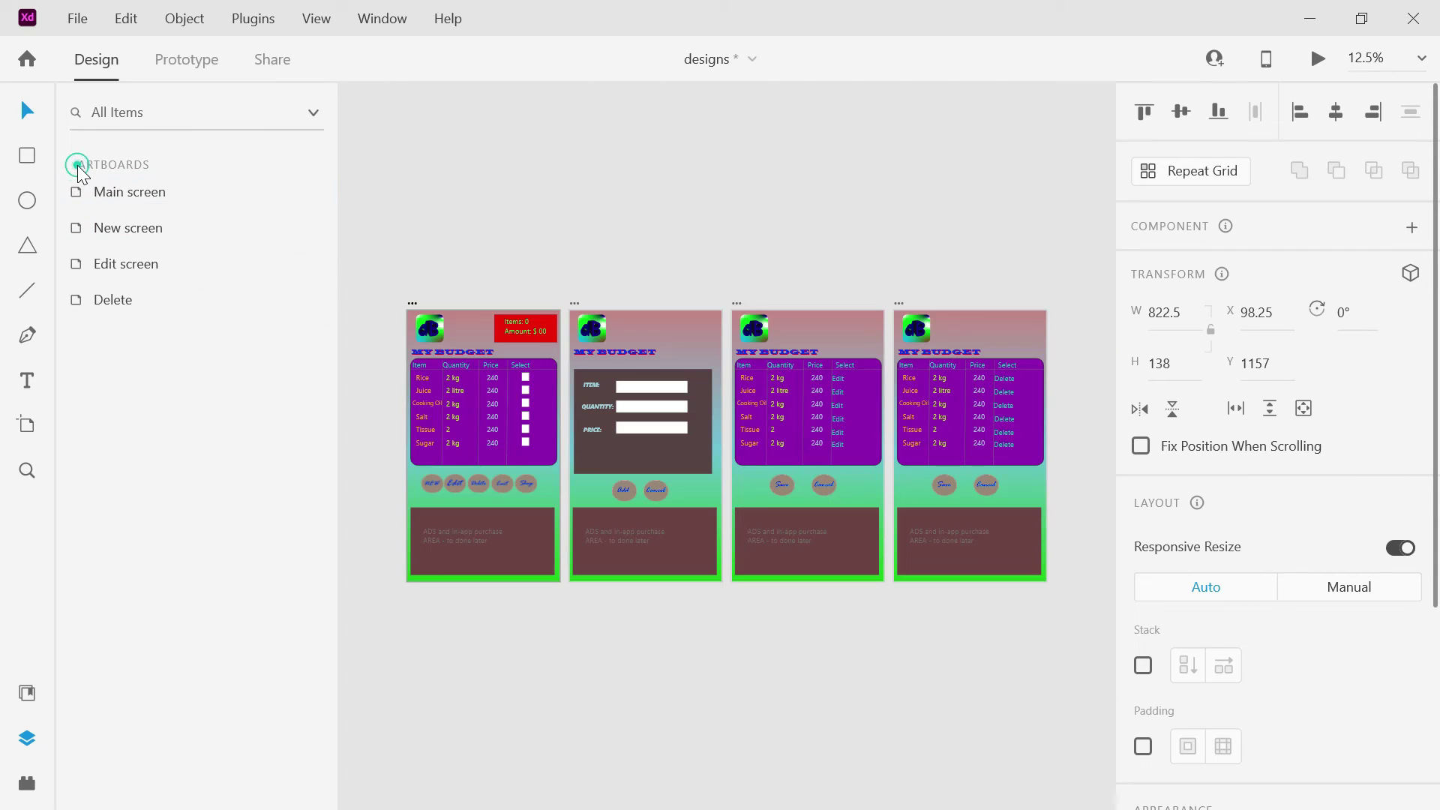
Duplicate the Delete artboard, place the copy below Delete in the artboard list and name it Cart.
{"action": "left_click", "coordinate": [124, 267]}
{"action": "left_click", "coordinate": [127, 304]}
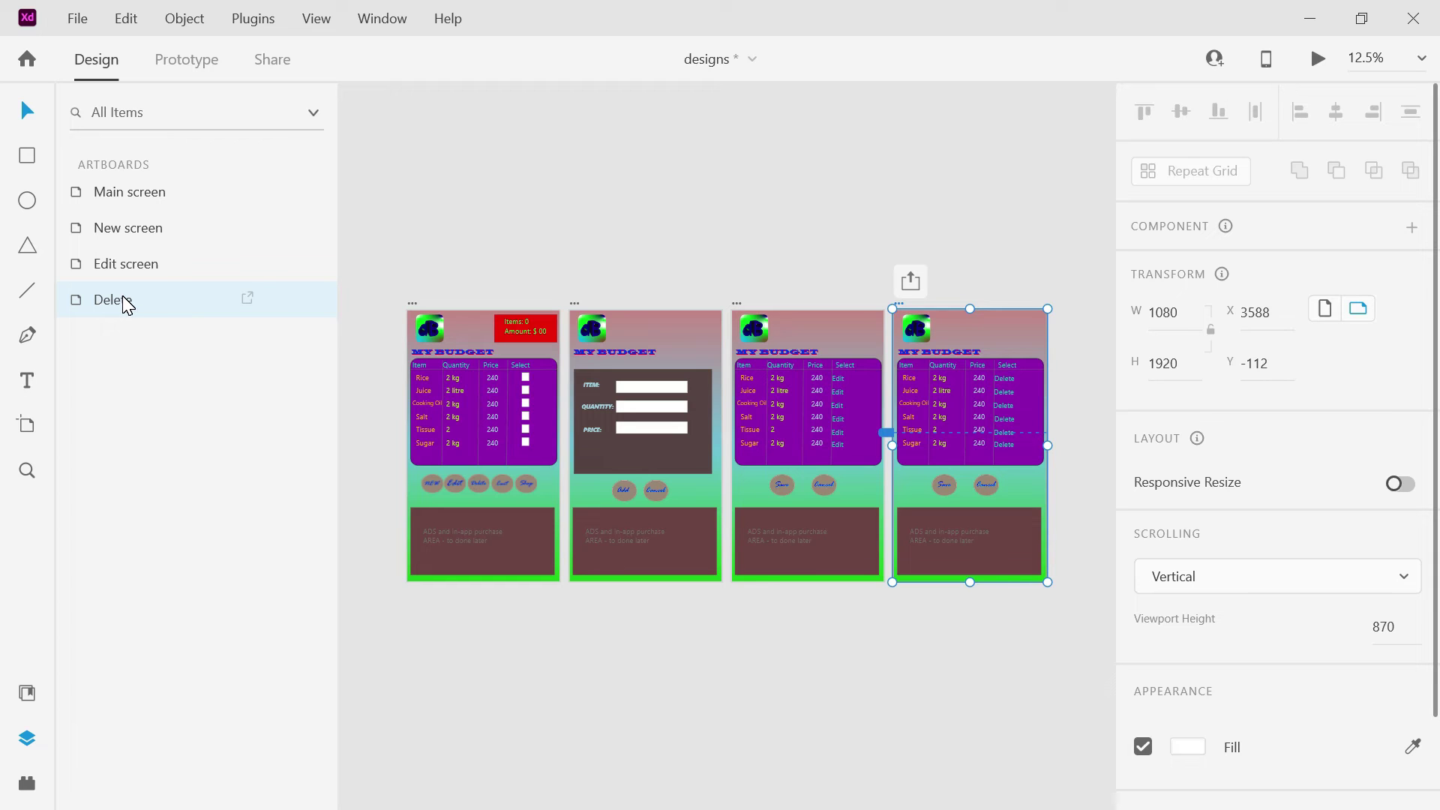
{"action": "key", "text": "ctrl+d"}
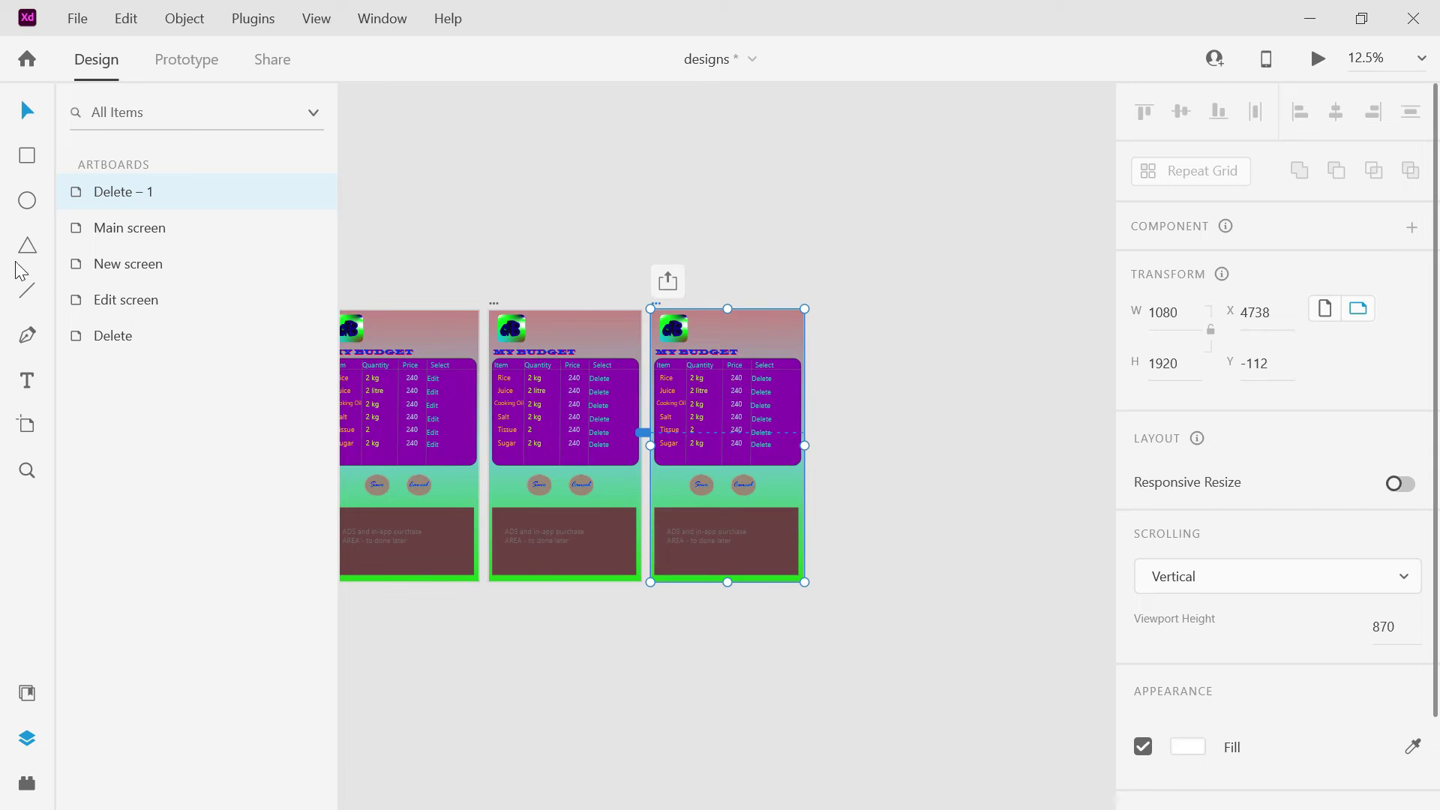
{"action": "left_click_drag", "start_coordinate": [120, 197], "coordinate": [138, 362]}
{"action": "double_click", "coordinate": [124, 337]}
{"action": "type", "text": "Cart"}
{"action": "key", "text": "Return"}
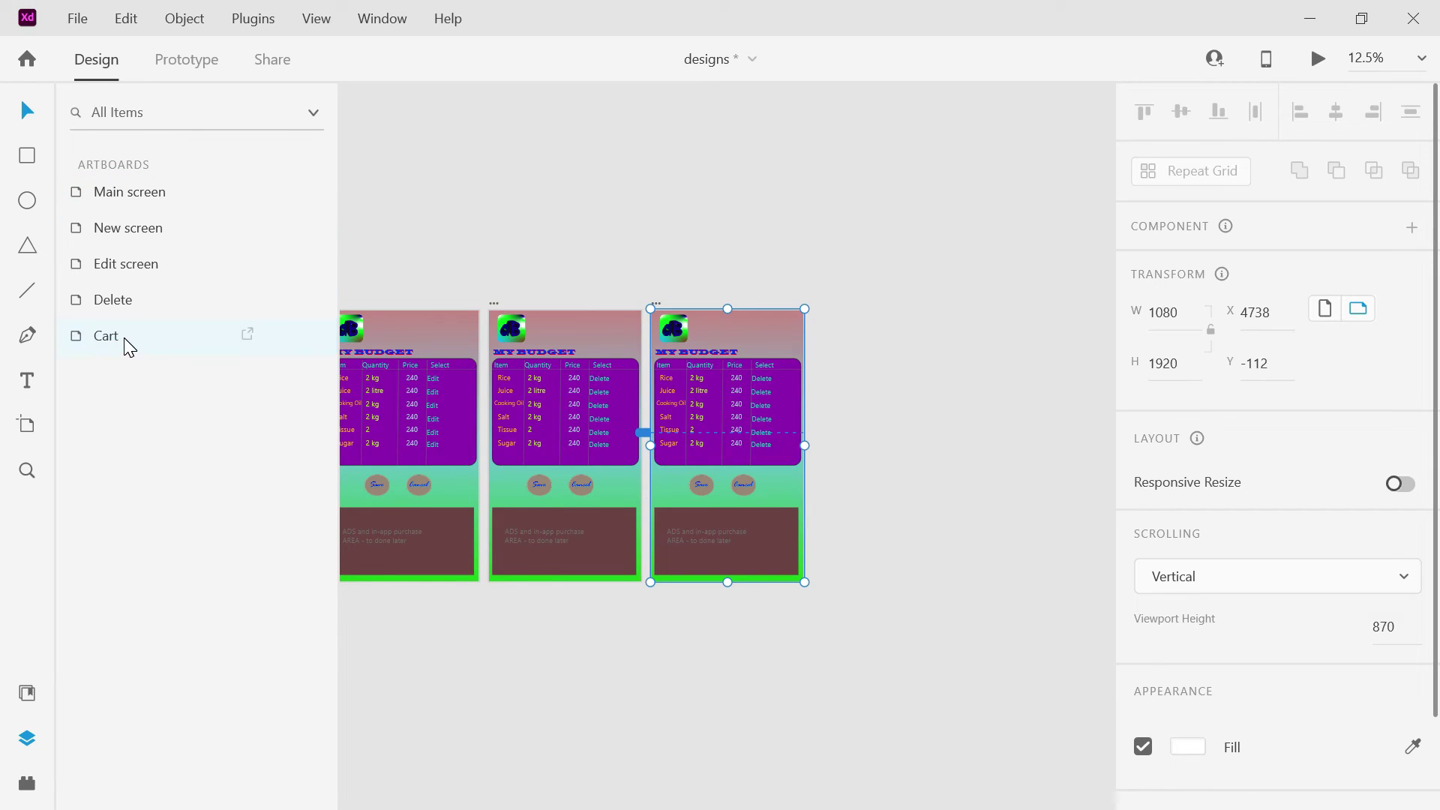
{"action": "left_click", "coordinate": [972, 362]}
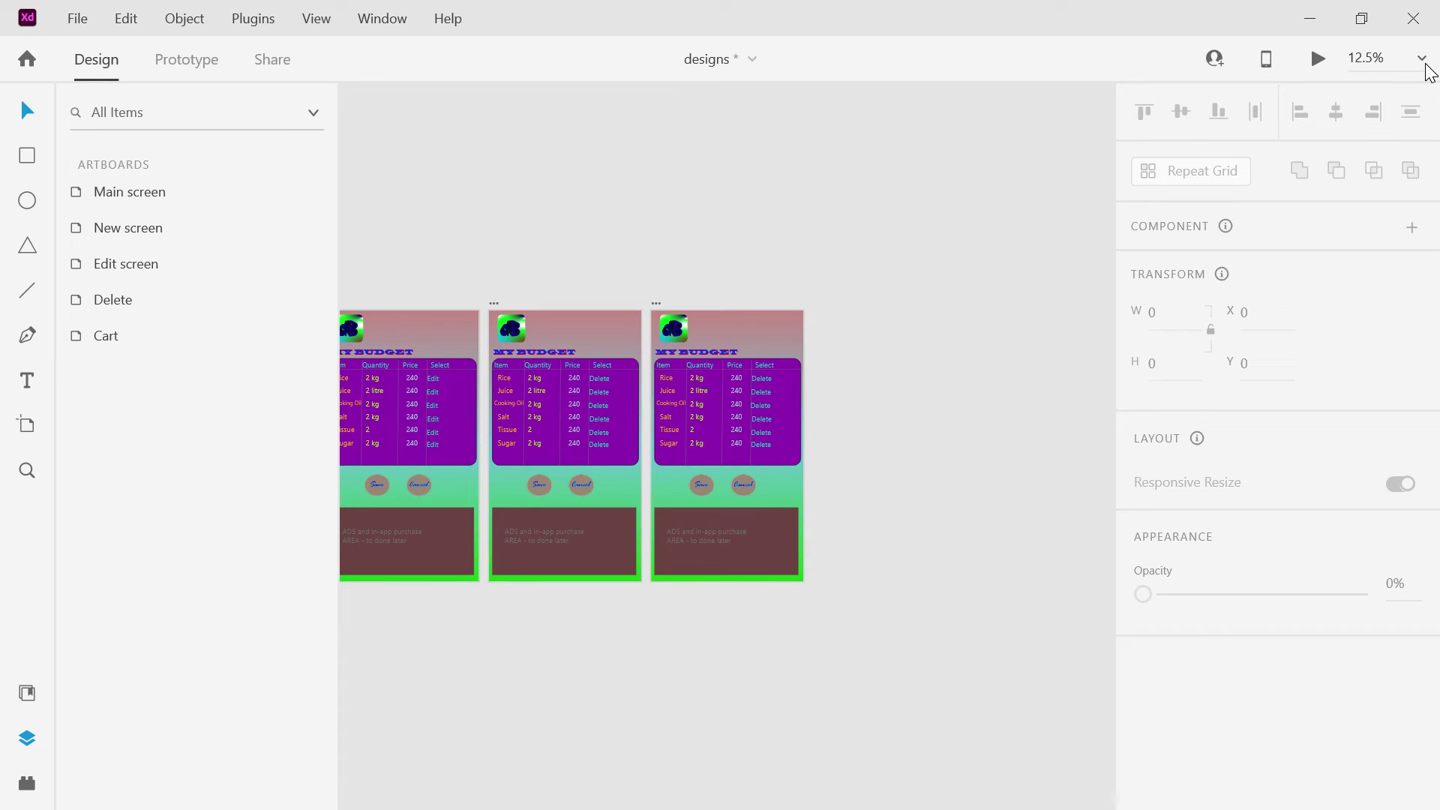
Delete the Save button from the Cart artboard's Buttons group and move Cancel to about X 307, Y 1170.
{"action": "left_click", "coordinate": [1421, 59]}
{"action": "left_click", "coordinate": [1387, 94]}
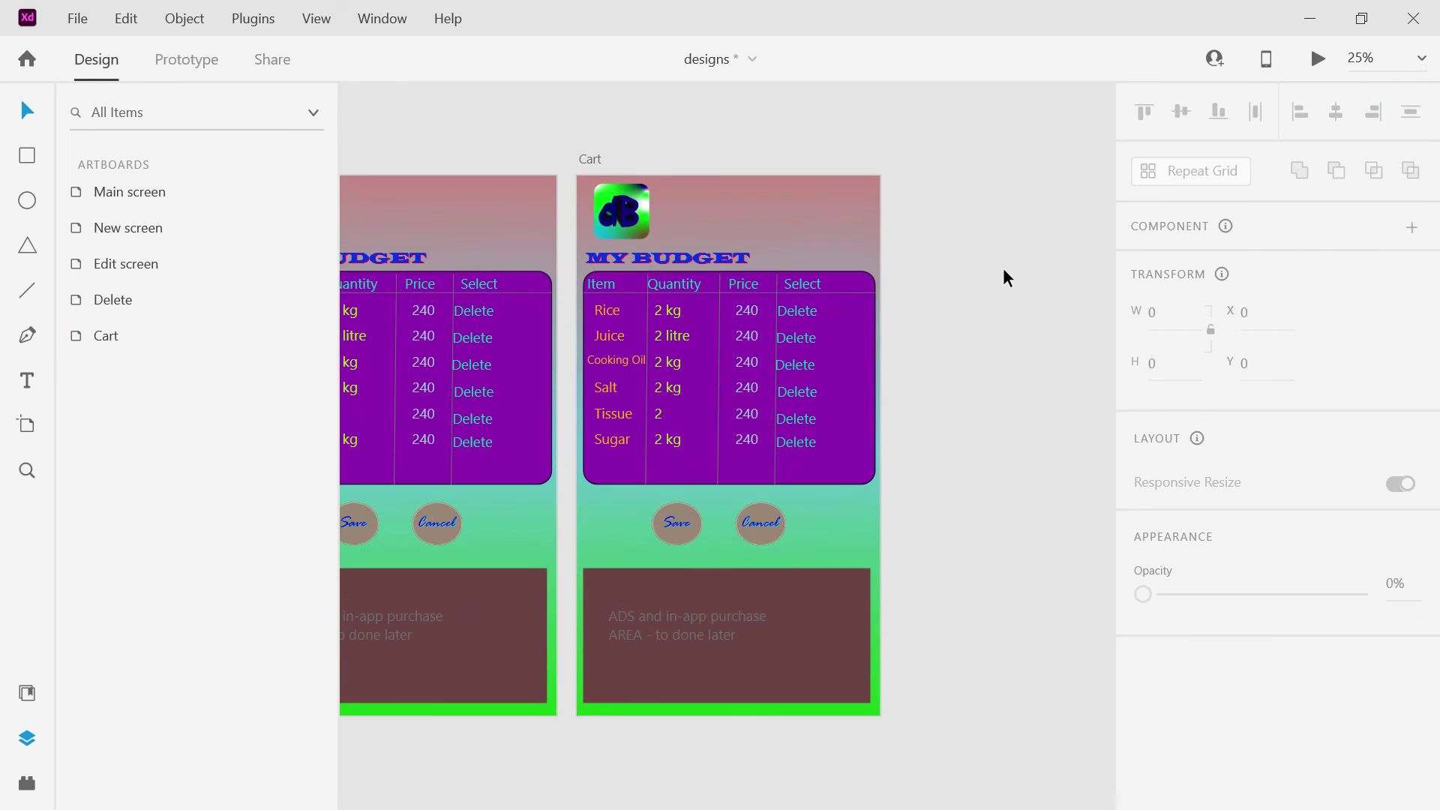
{"action": "left_click", "coordinate": [802, 319]}
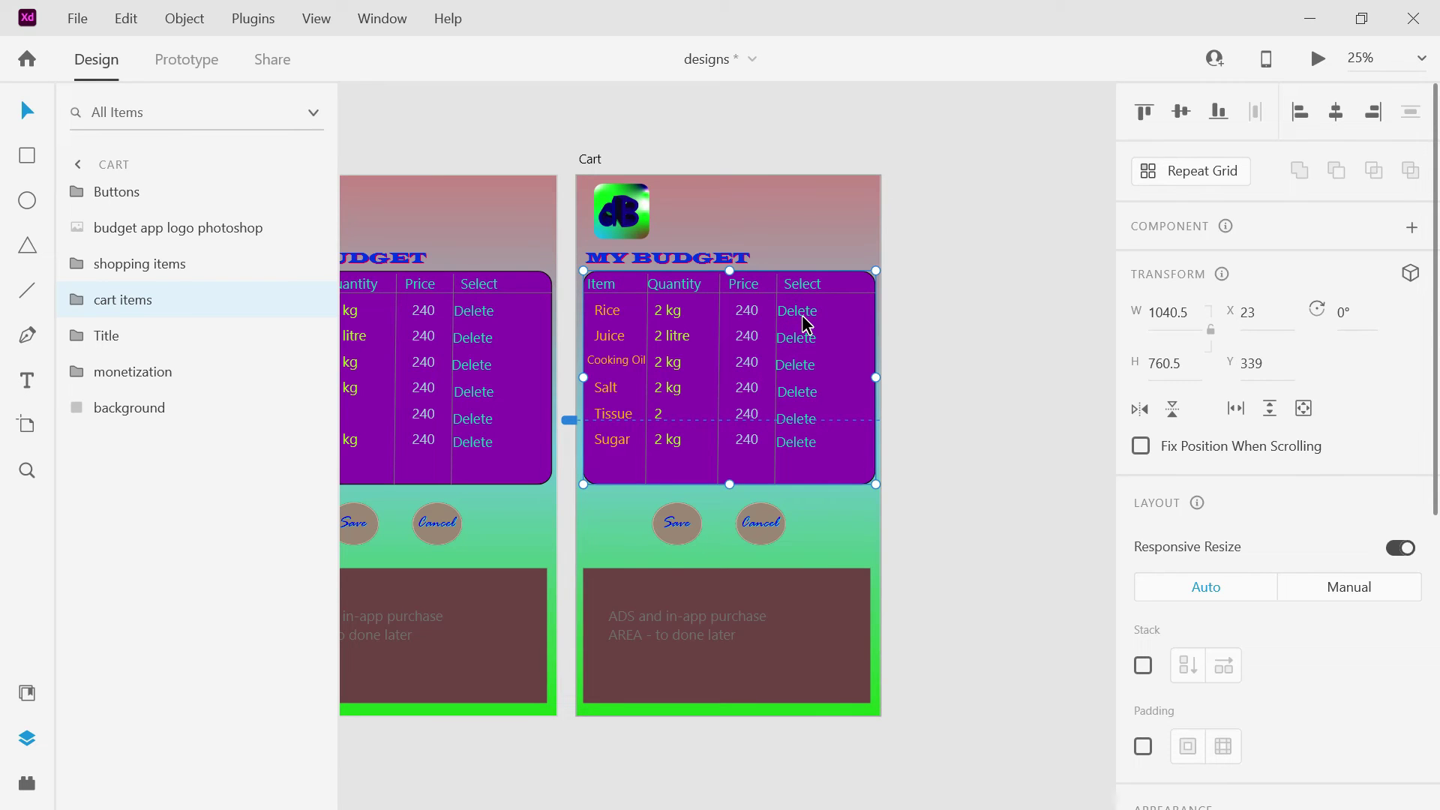
{"action": "left_click", "coordinate": [681, 531]}
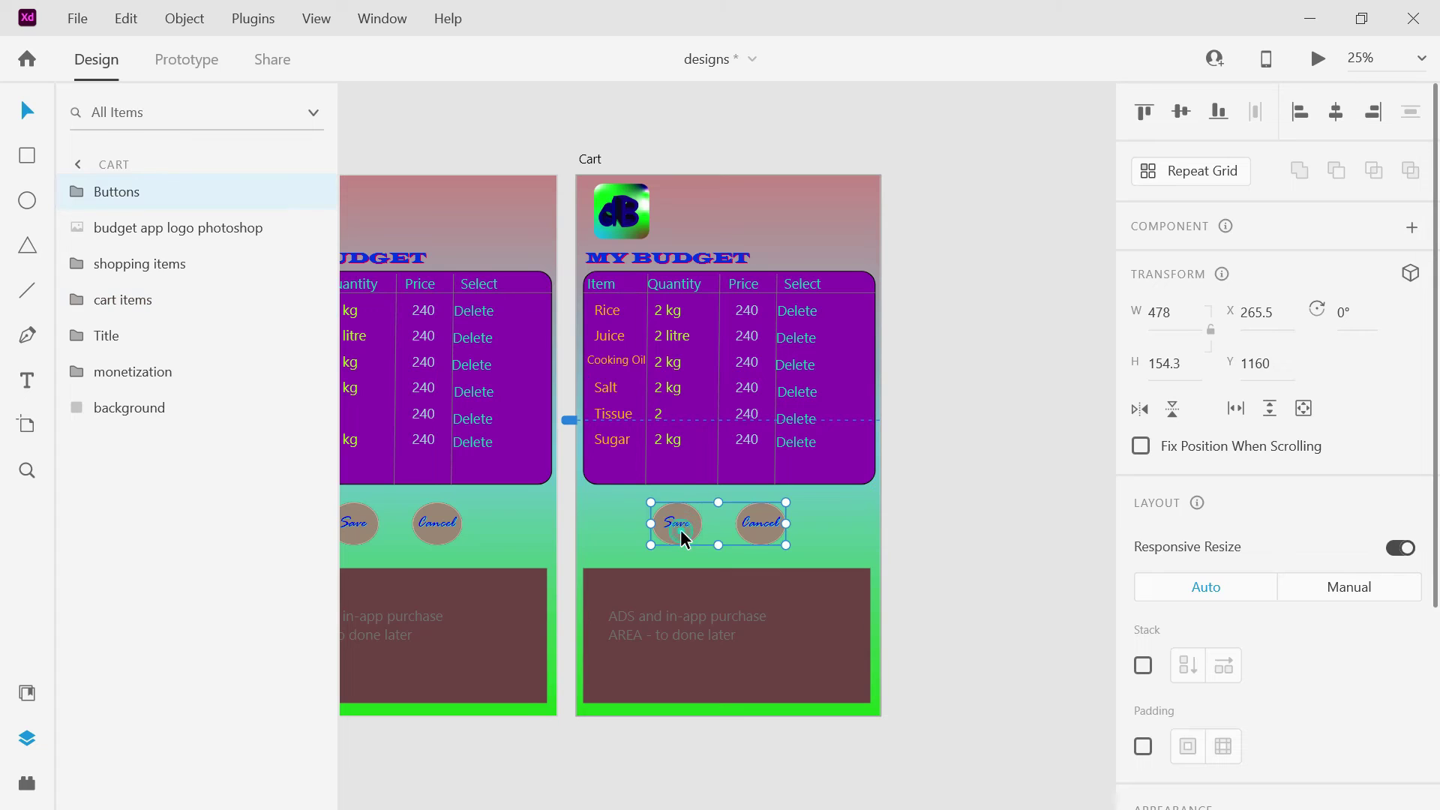
{"action": "double_click", "coordinate": [680, 529]}
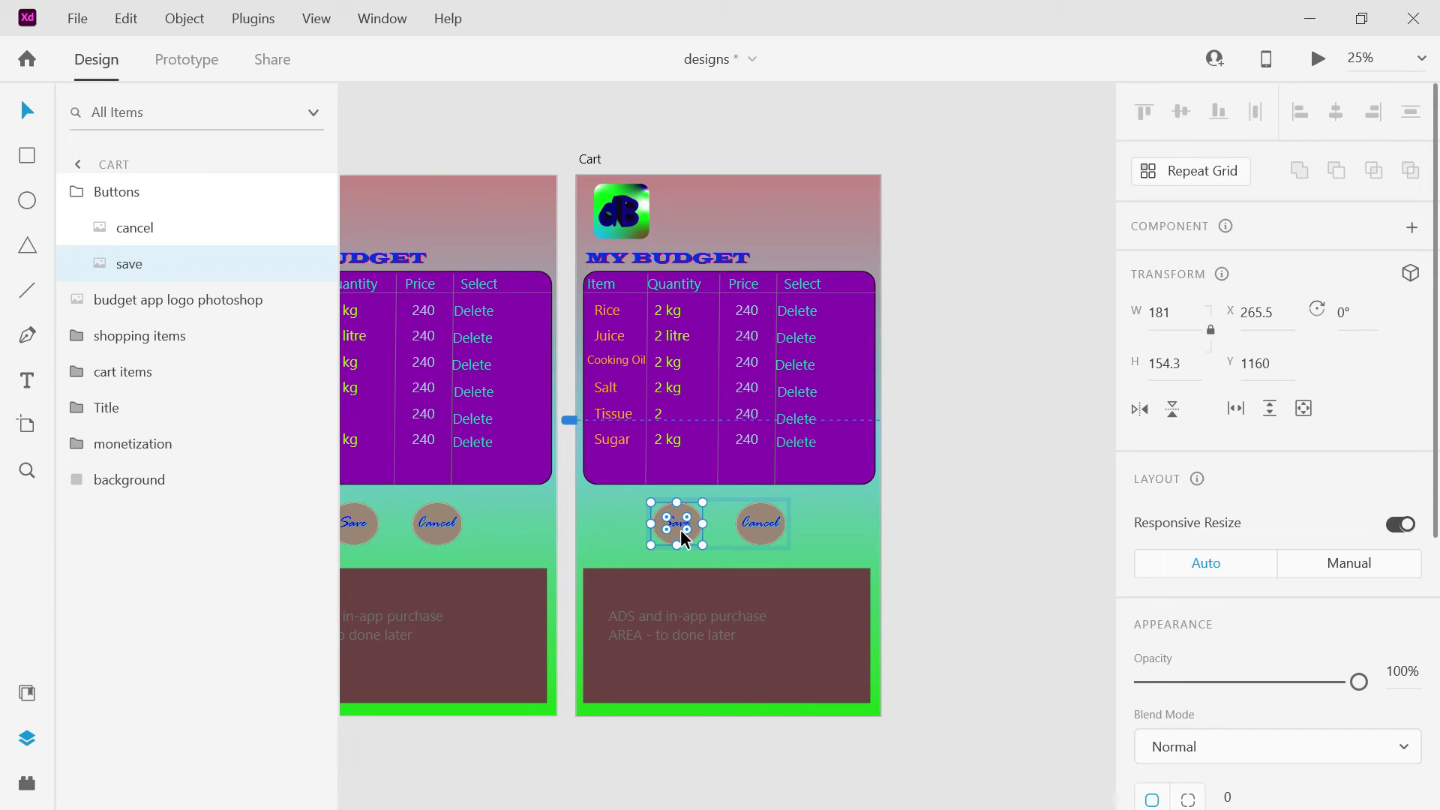
{"action": "key", "text": "Delete"}
{"action": "left_click_drag", "start_coordinate": [760, 537], "coordinate": [687, 536]}
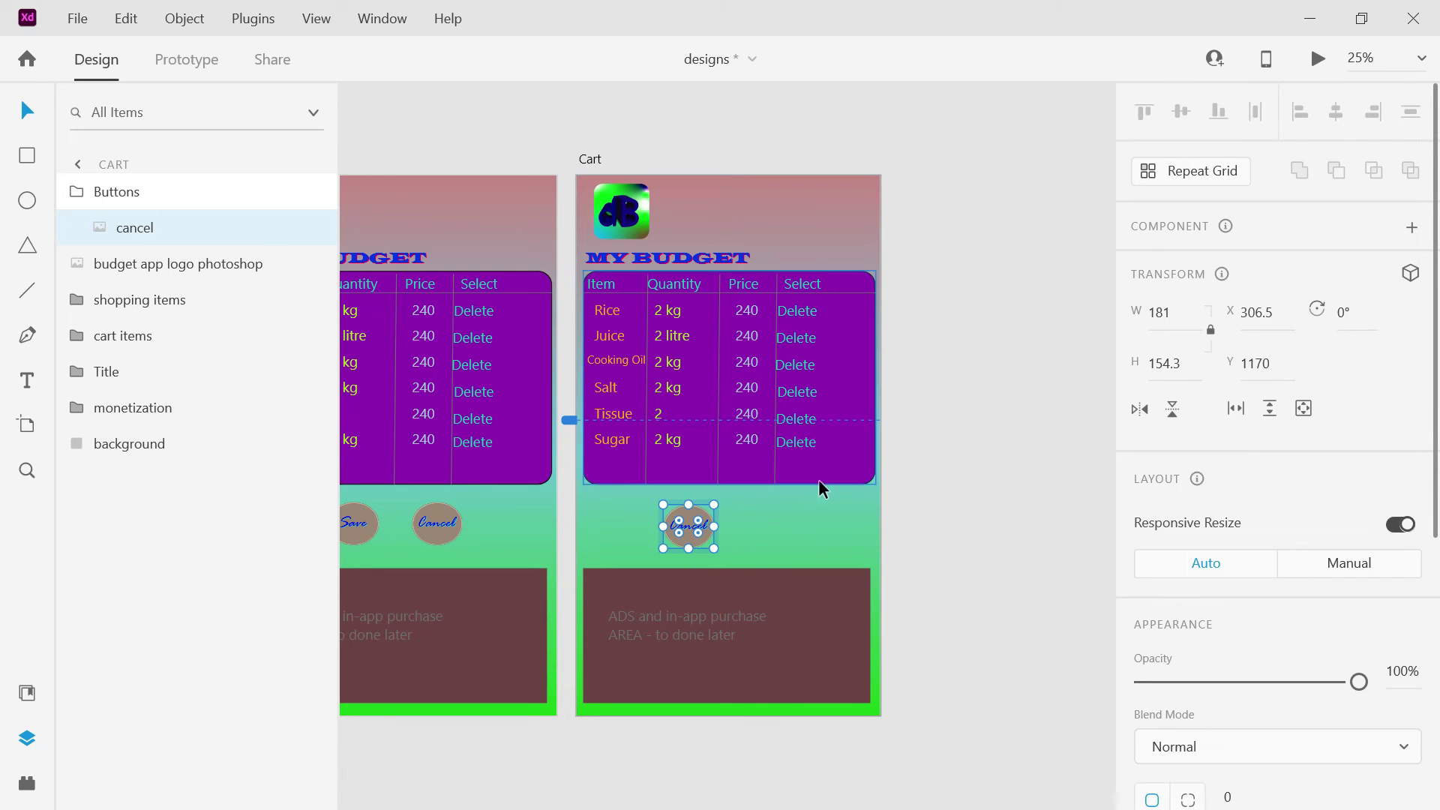
Place a copy of the Cart artboard's Sugar label beneath it at about X 51, Y 993 and change its text to TOTAL.
{"action": "left_click", "coordinate": [619, 449]}
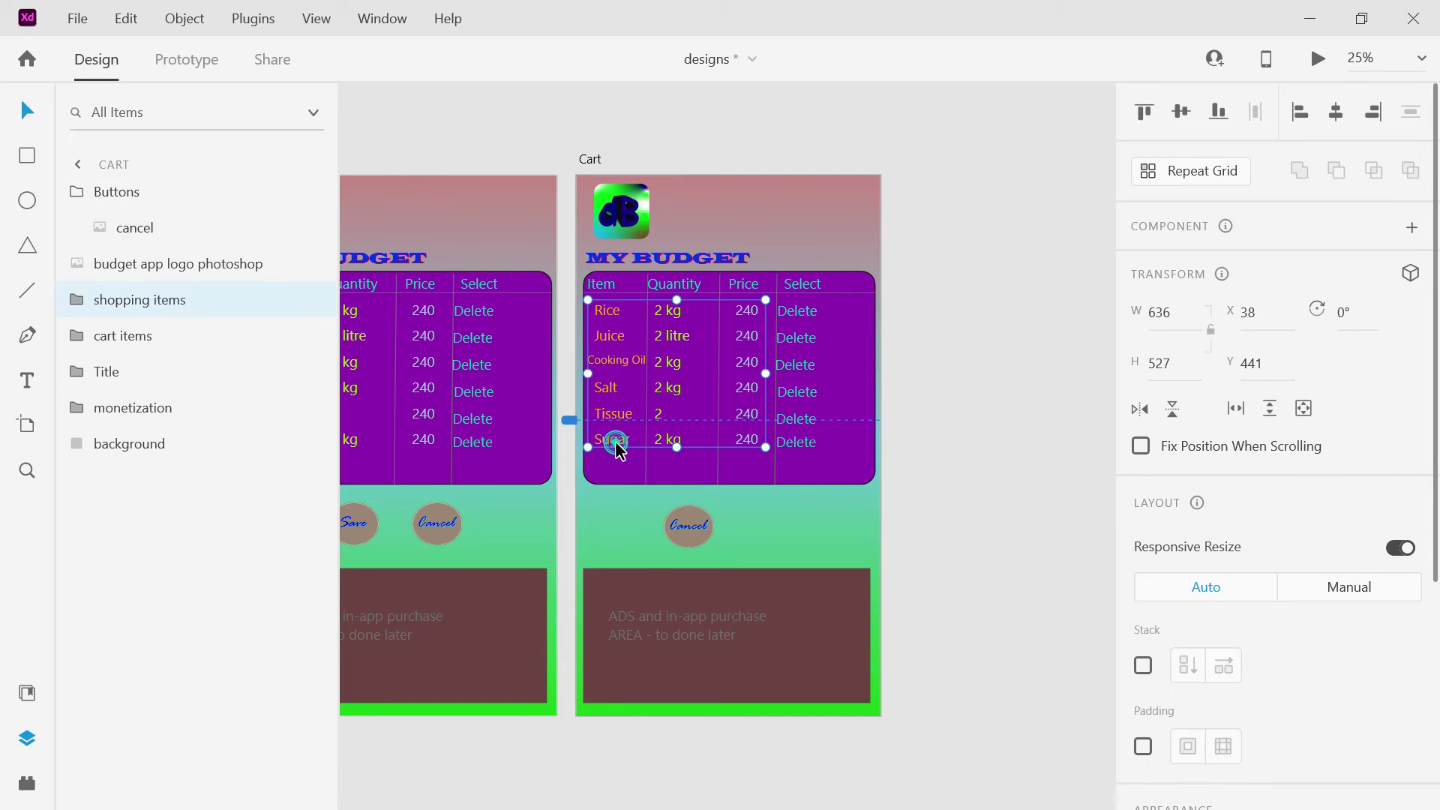
{"action": "double_click", "coordinate": [618, 449]}
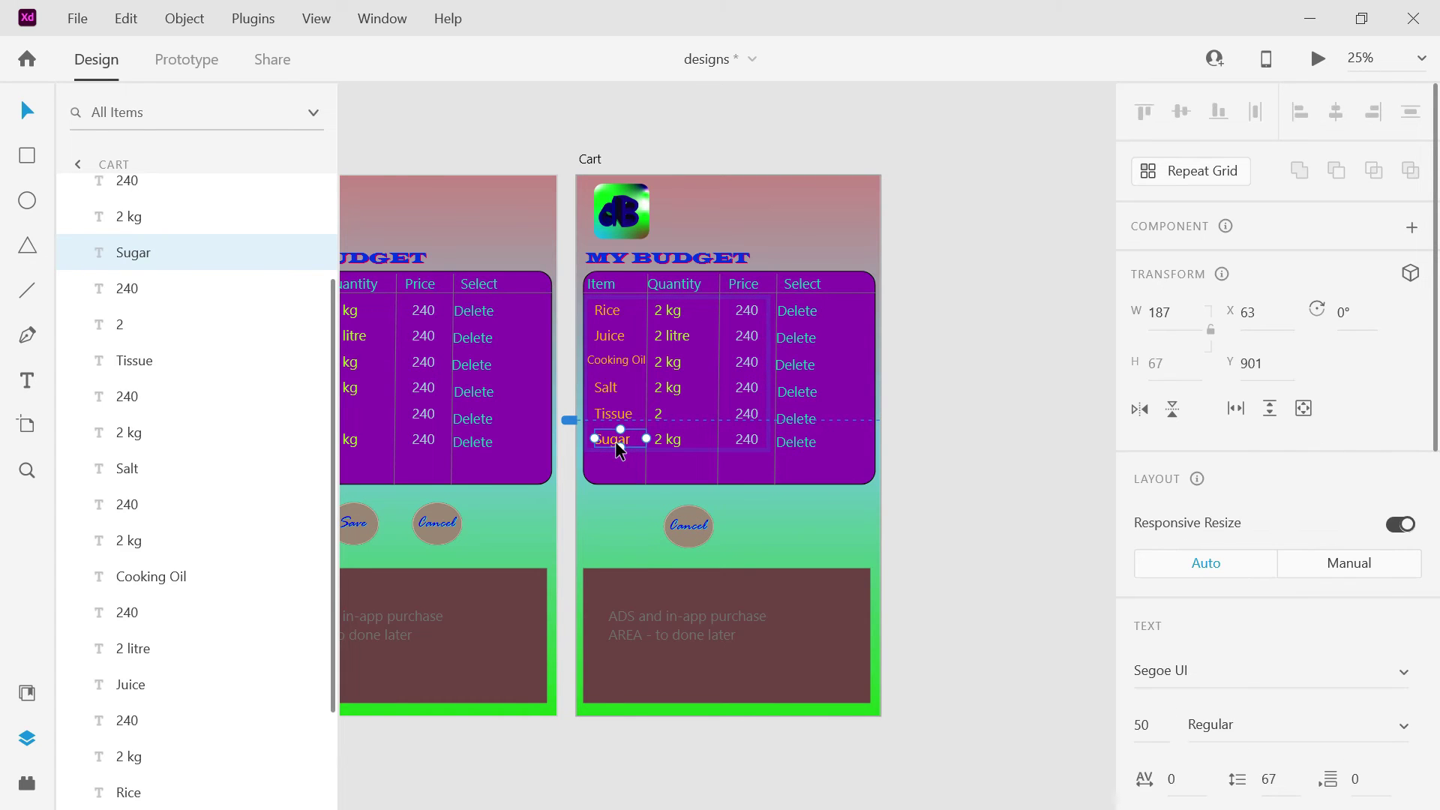
{"action": "left_click_drag", "start_coordinate": [619, 447], "coordinate": [615, 472]}
{"action": "double_click", "coordinate": [615, 472]}
{"action": "type", "text": "T"}
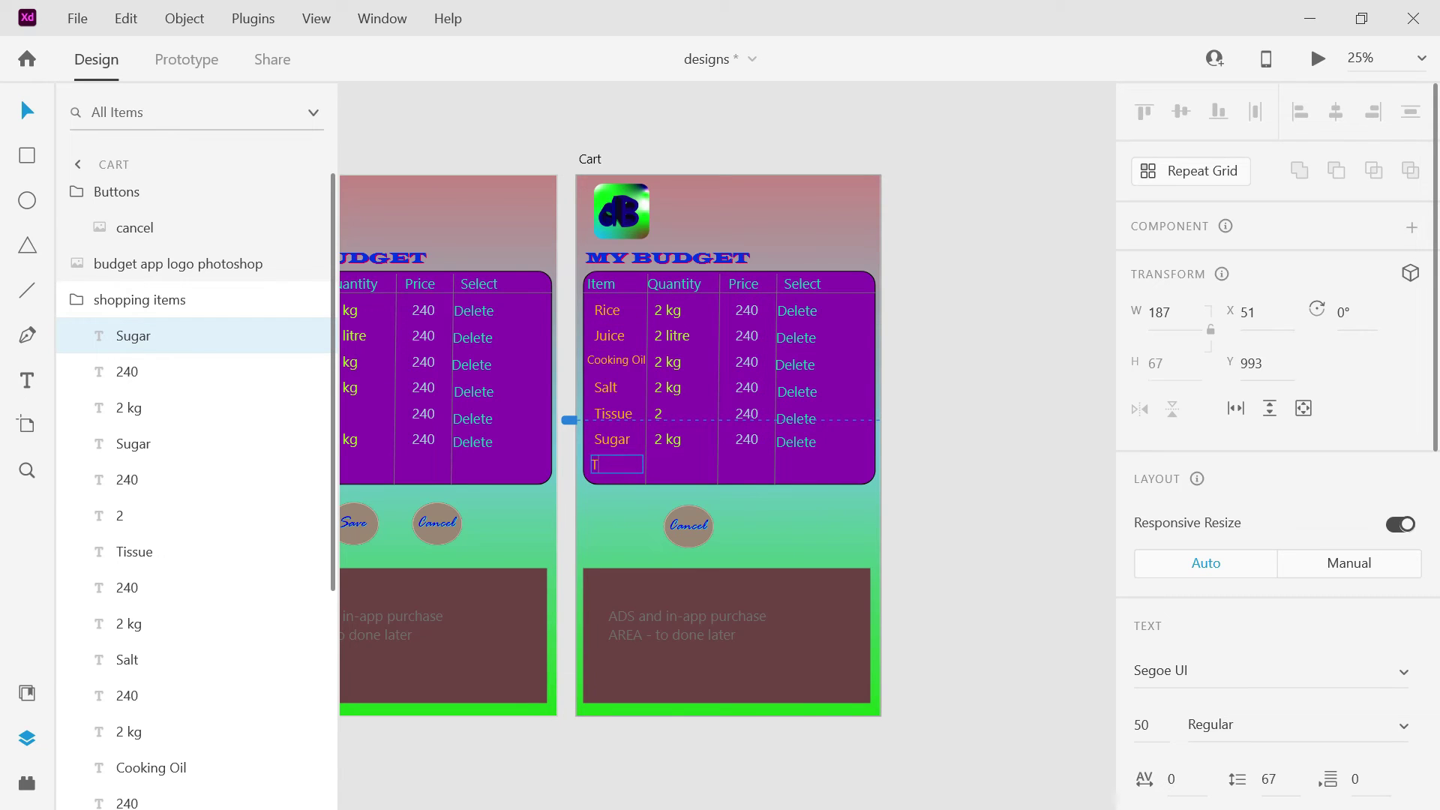
{"action": "type", "text": "OTAL"}
{"action": "left_click", "coordinate": [31, 122]}
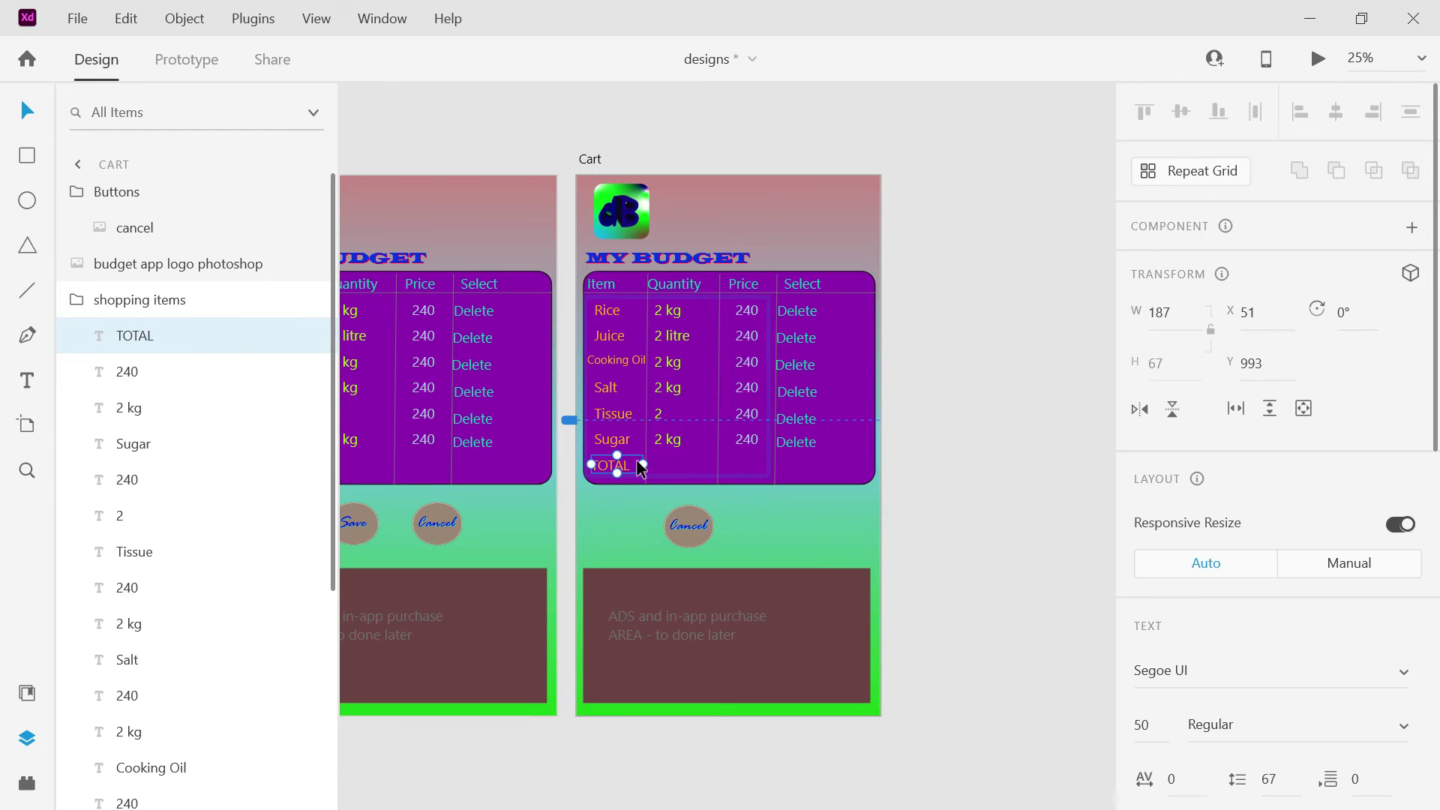
Move the Cart artboard's TOTAL label to X 63, Y 993 and place a copy of Sugar's 240 price in its row at X 565.
{"action": "left_click_drag", "start_coordinate": [613, 468], "coordinate": [617, 469]}
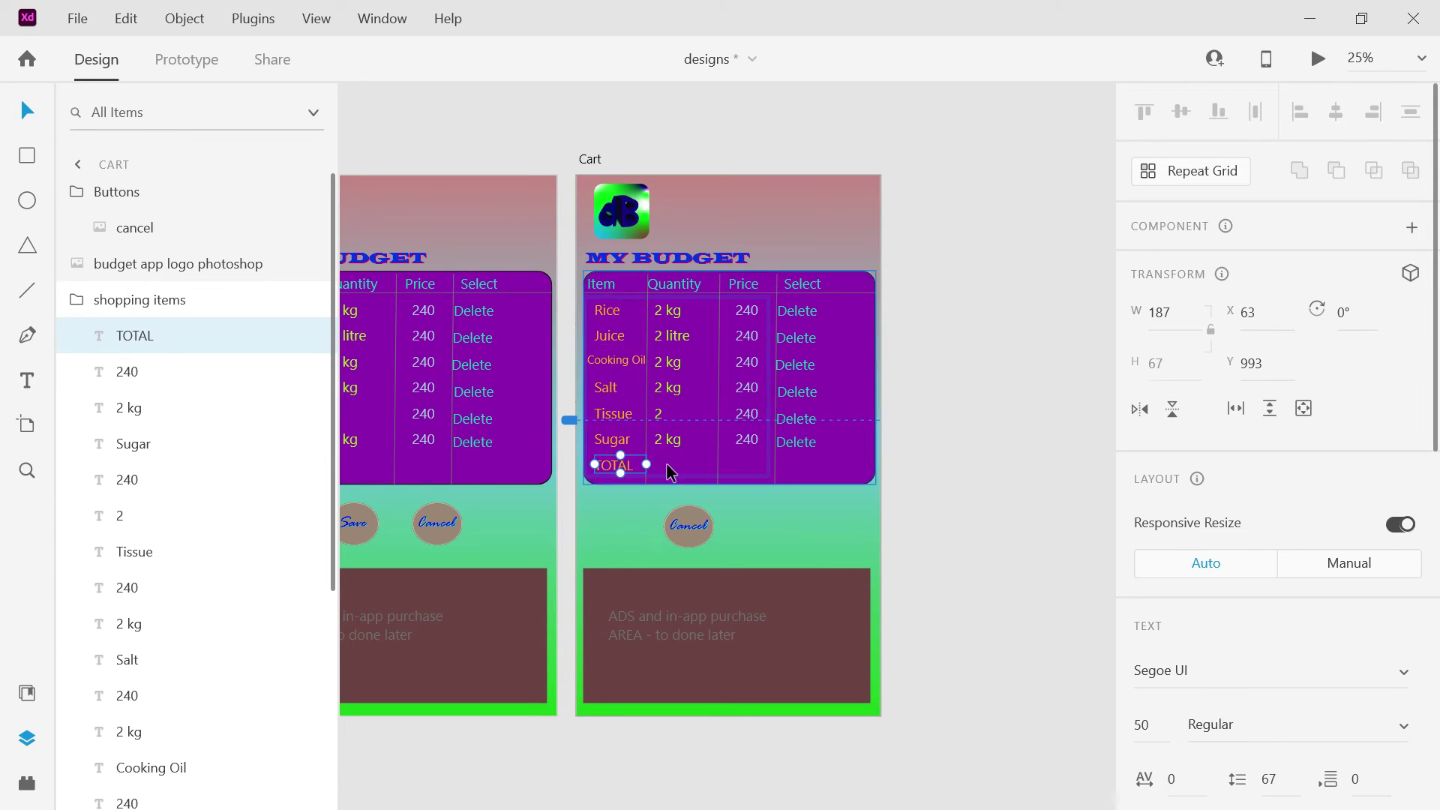
{"action": "left_click", "coordinate": [750, 455]}
{"action": "double_click", "coordinate": [749, 444]}
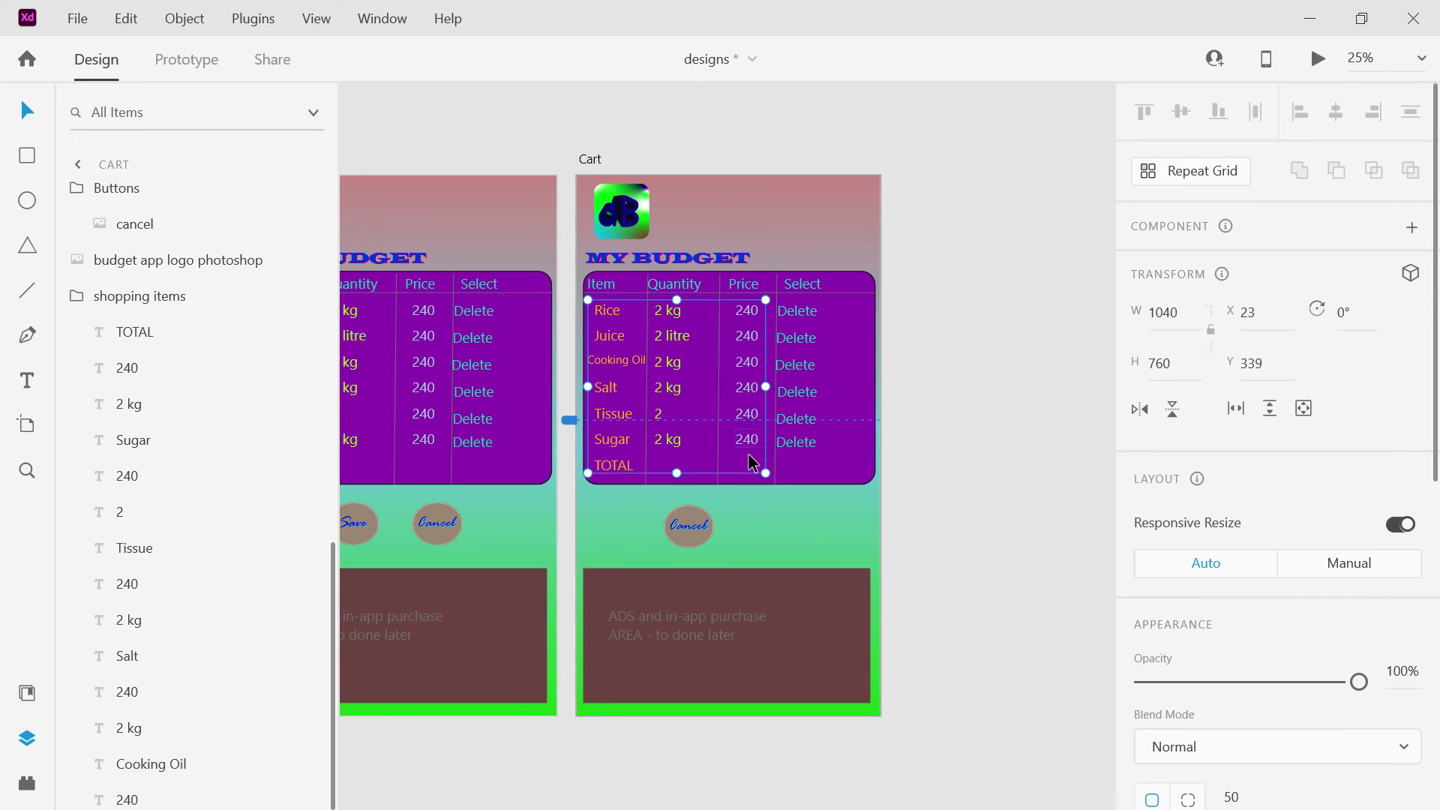
{"action": "left_click", "coordinate": [750, 448]}
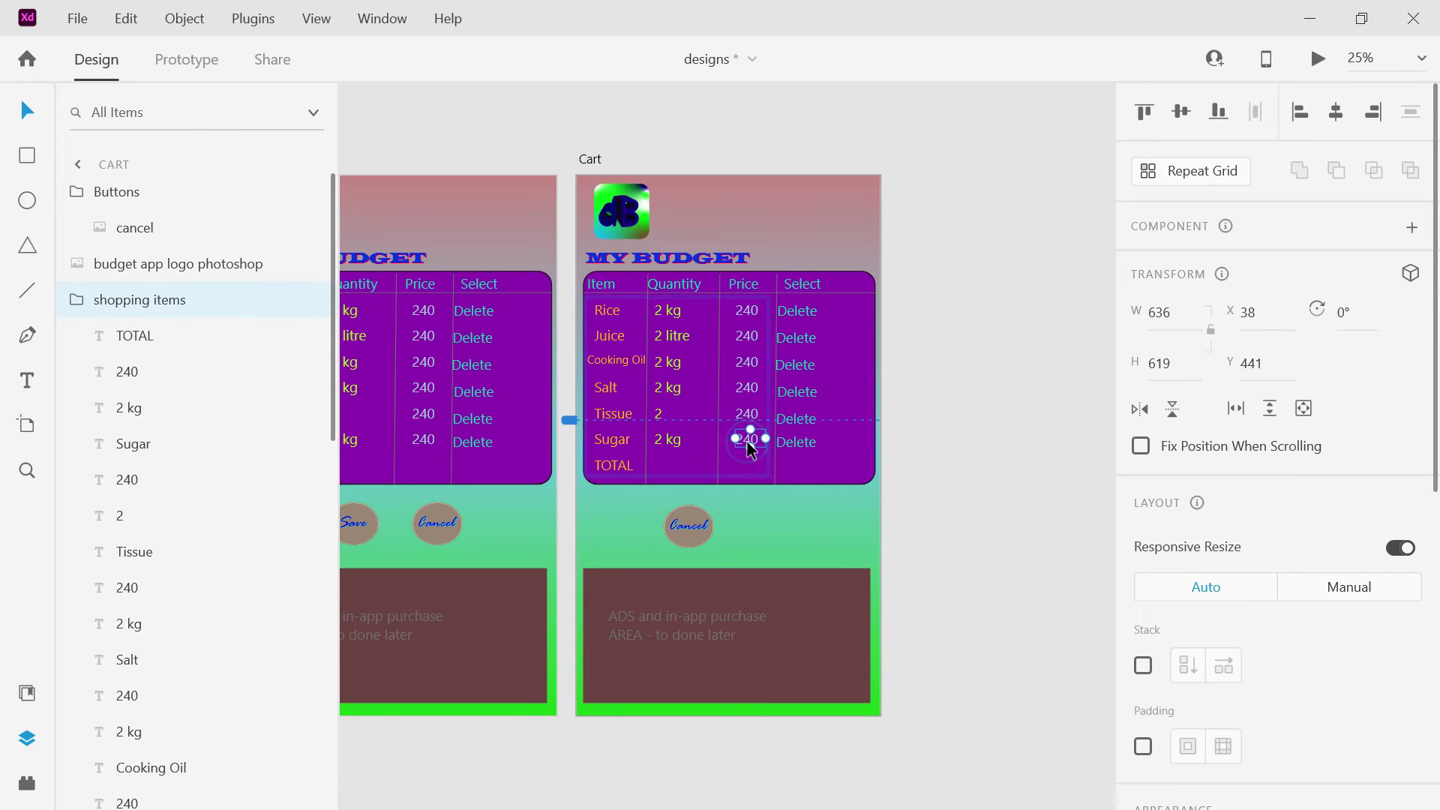
{"action": "key", "text": "ctrl+d"}
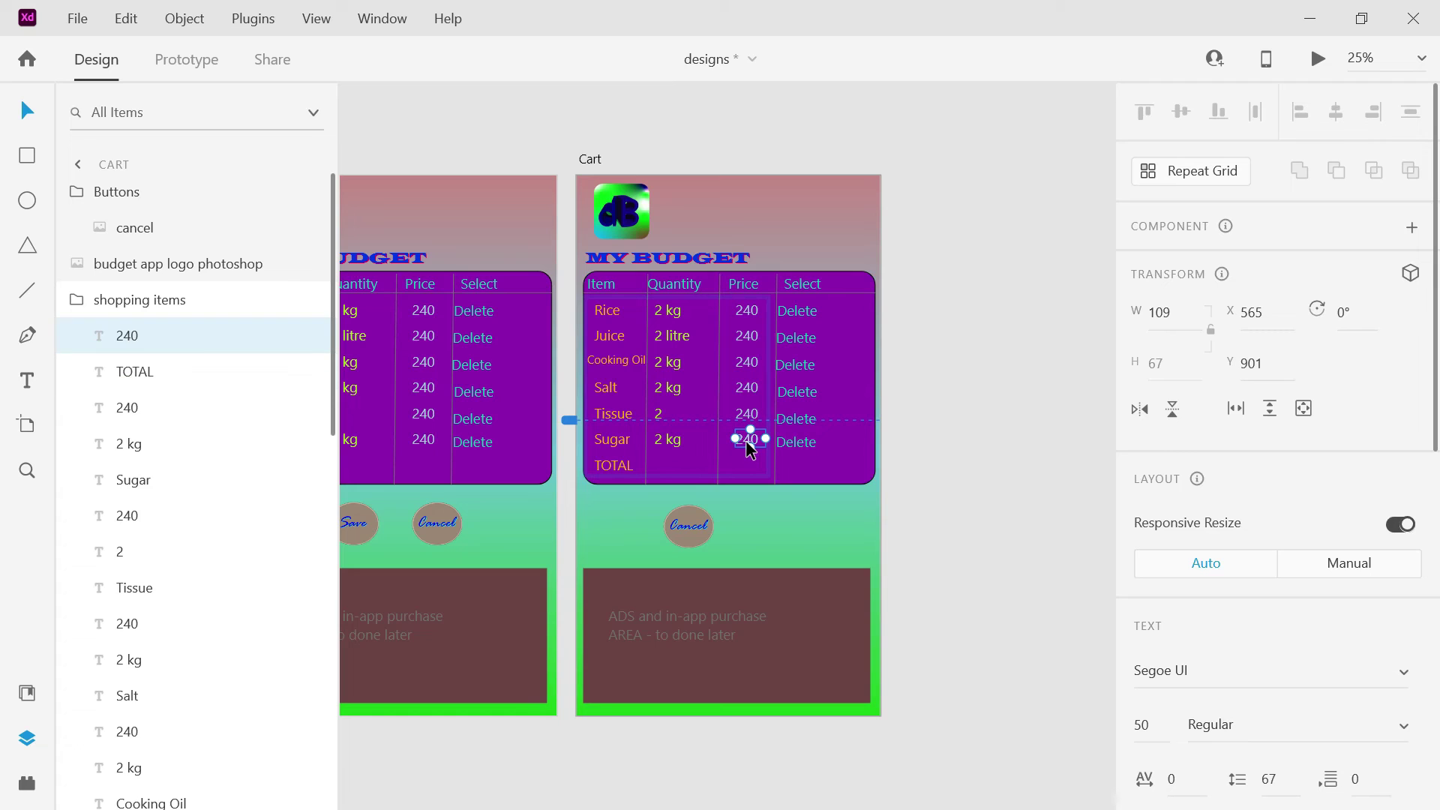
{"action": "left_click_drag", "start_coordinate": [752, 445], "coordinate": [750, 465]}
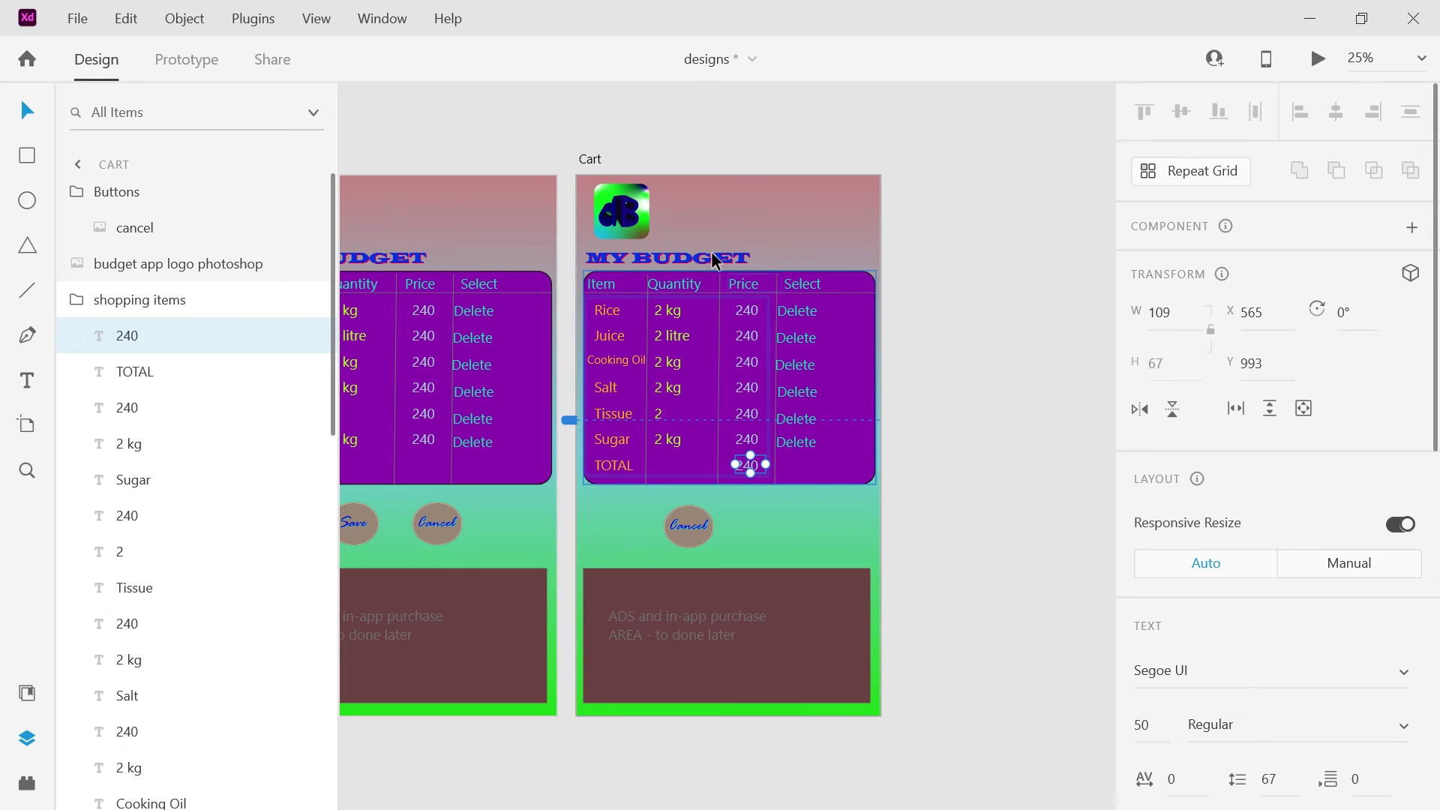
Change the Price column heading on the Cart artboard to Total.
{"action": "left_click", "coordinate": [738, 283]}
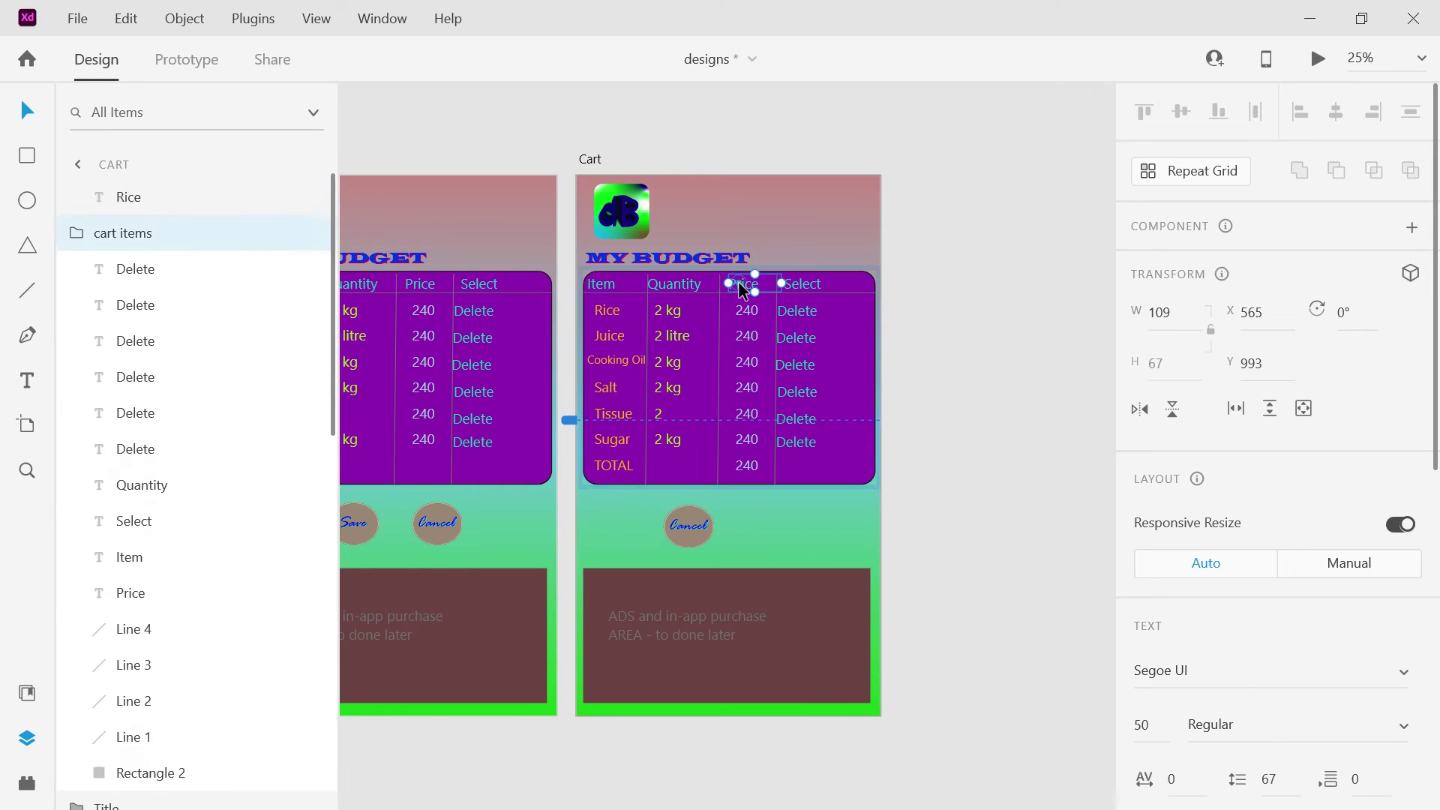
{"action": "double_click", "coordinate": [738, 283]}
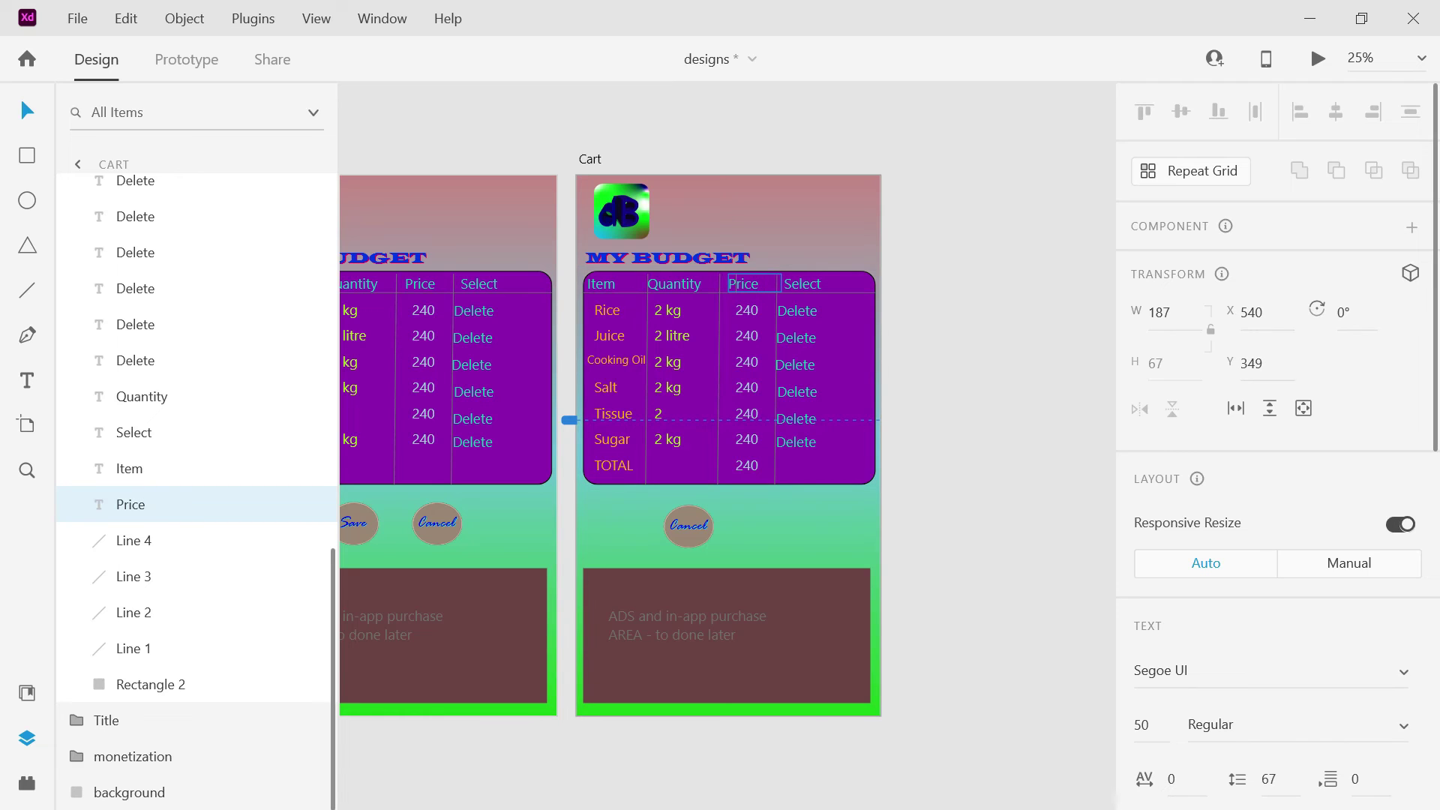
{"action": "key", "text": "ctrl+a"}
{"action": "type", "text": "Total"}
{"action": "key", "text": "Return"}
{"action": "key", "text": "Escape"}
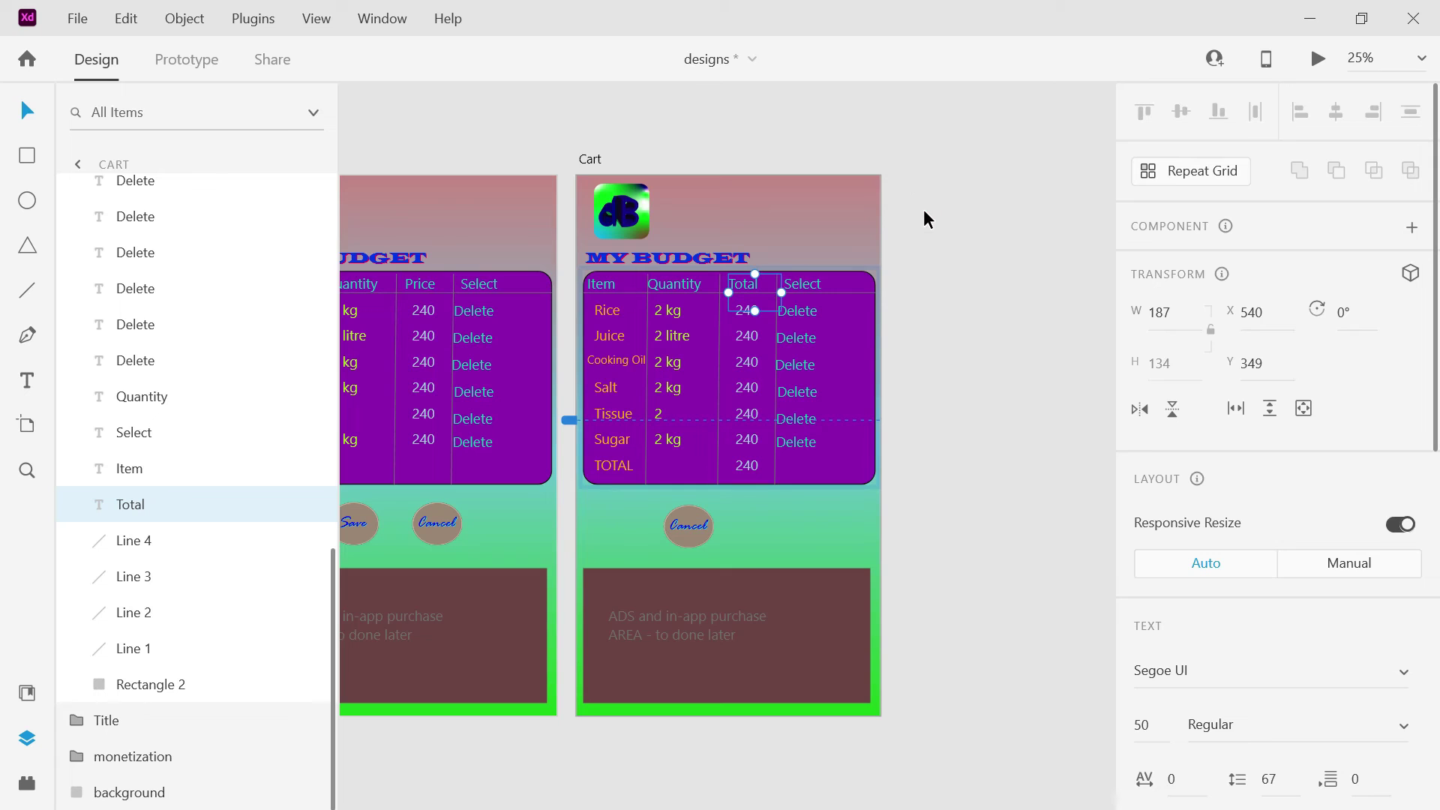
{"action": "left_click", "coordinate": [964, 364]}
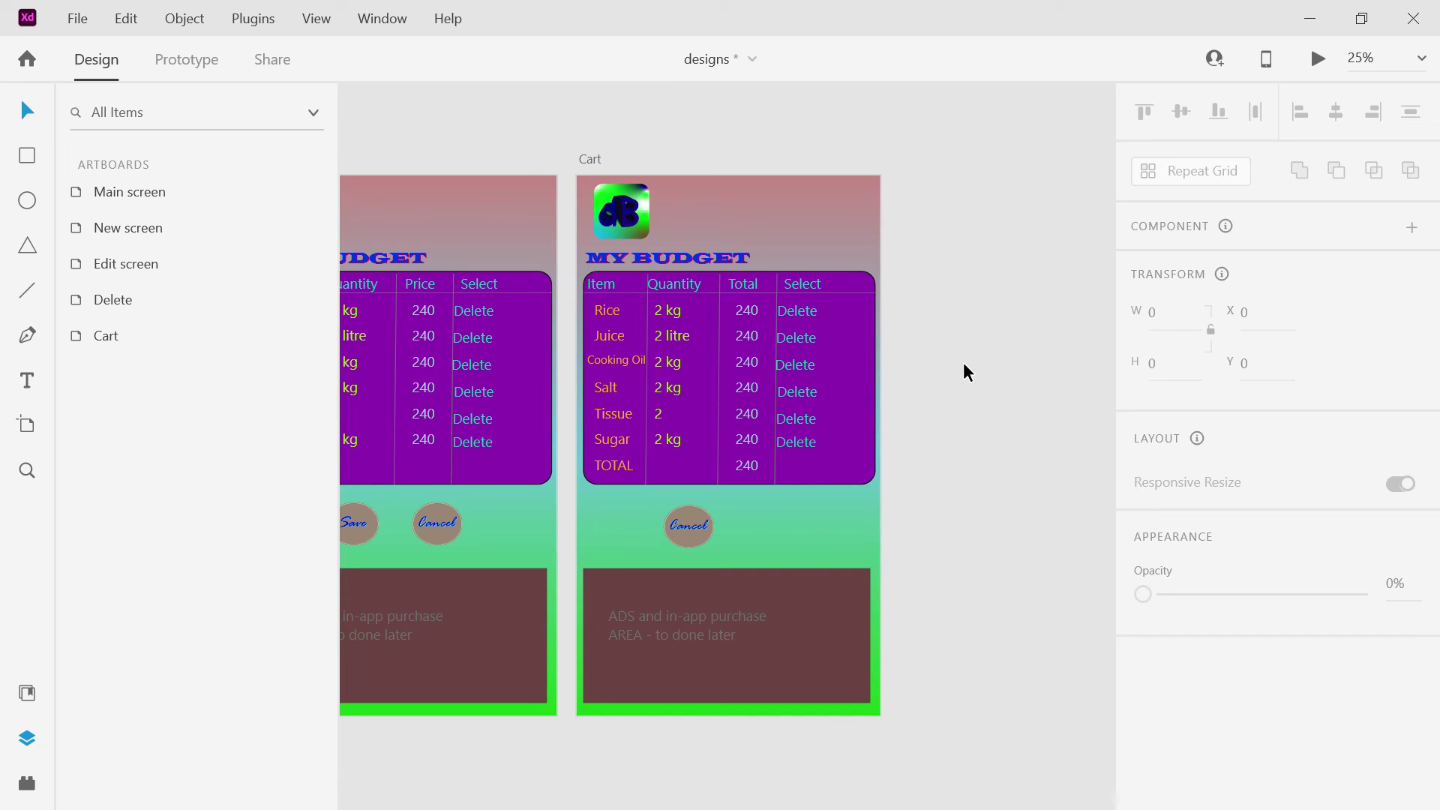
Set the font weight of the 240 amount in the Cart's TOTAL row to Black Italic.
{"action": "double_click", "coordinate": [754, 466]}
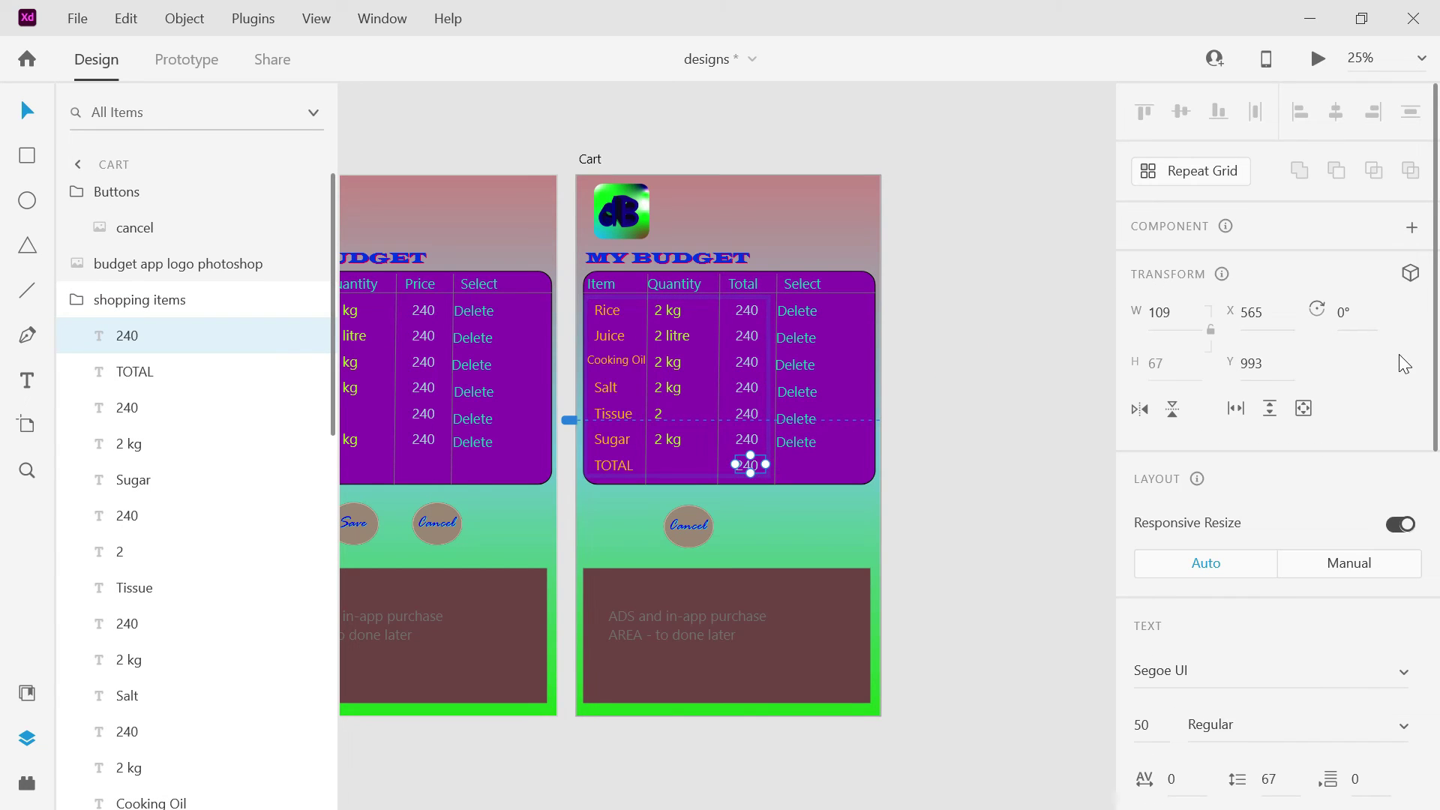
{"action": "left_click", "coordinate": [1401, 727]}
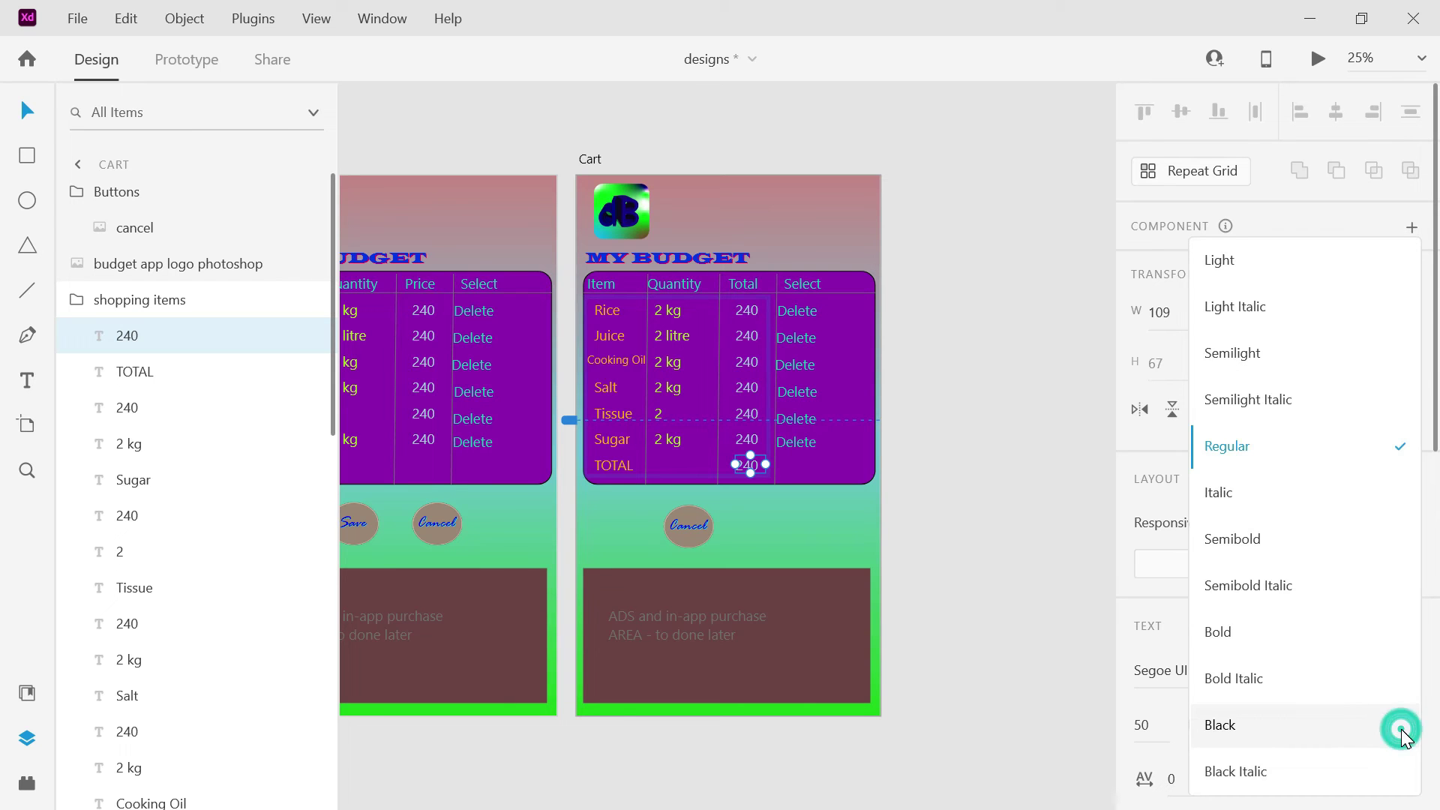
{"action": "left_click", "coordinate": [1328, 768]}
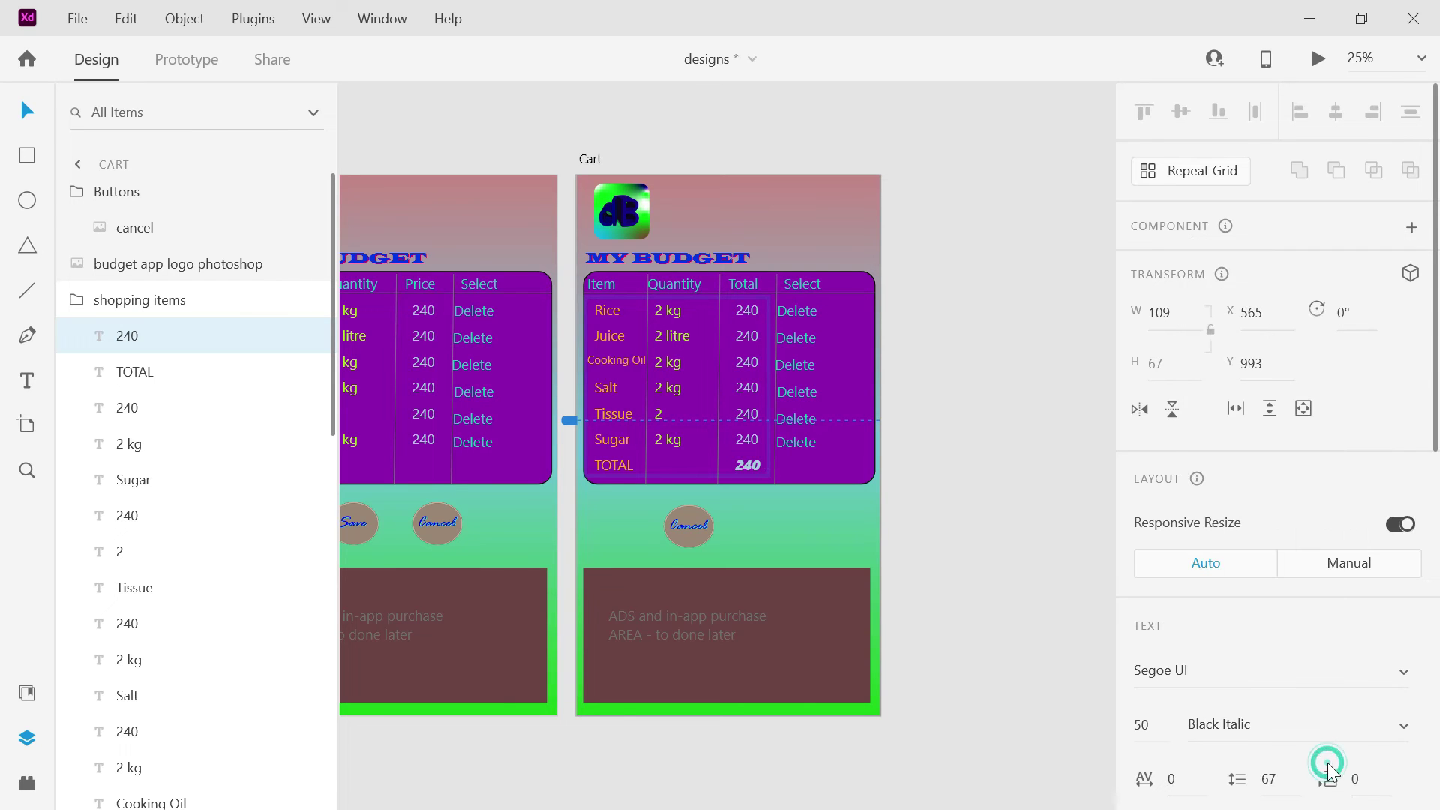
{"action": "left_click", "coordinate": [1057, 637]}
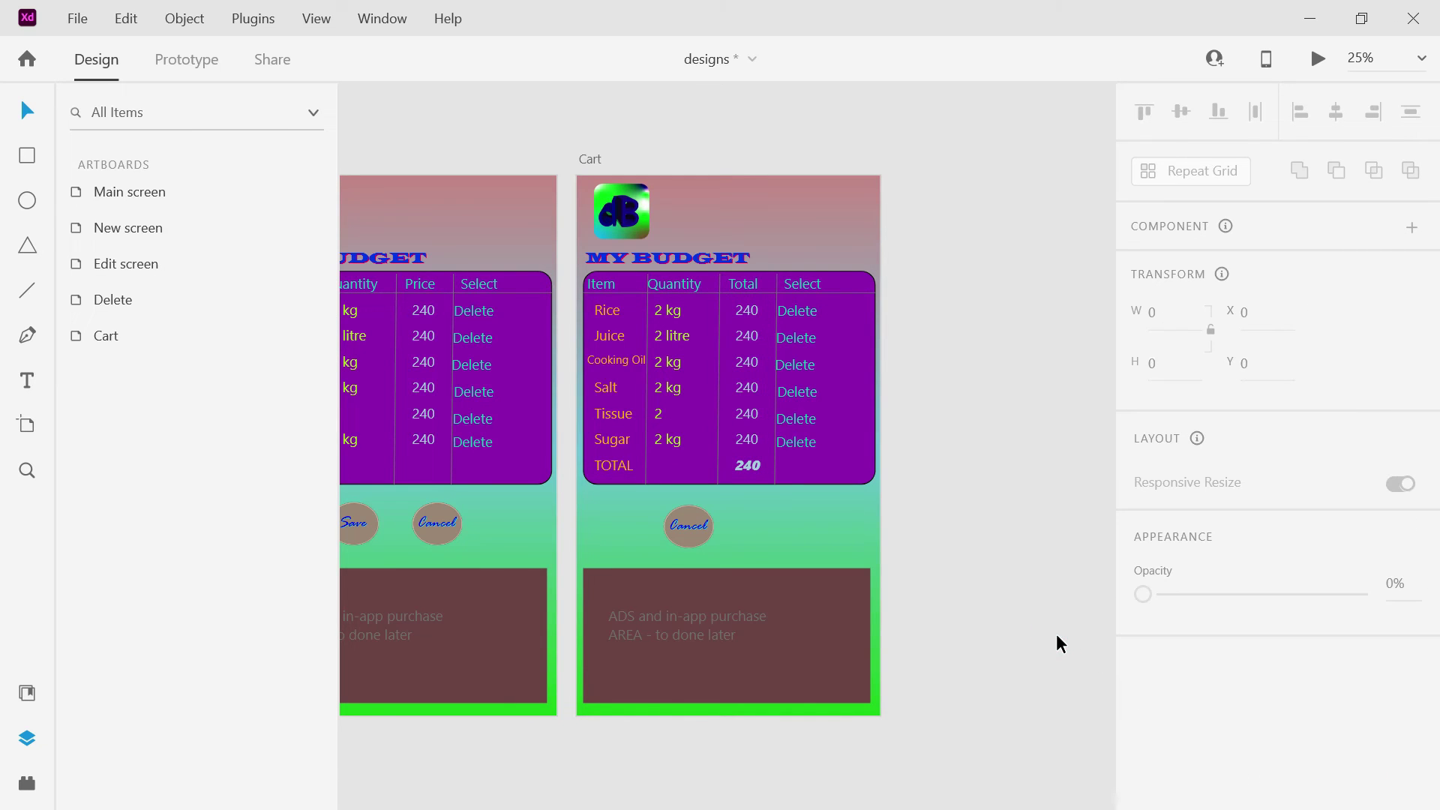
Change the Delete labels to Remove in the Cart's Rice, Juice and Cooking Oil rows.
{"action": "left_click", "coordinate": [803, 313]}
{"action": "double_click", "coordinate": [803, 314]}
{"action": "double_click", "coordinate": [803, 314]}
{"action": "type", "text": "Remove"}
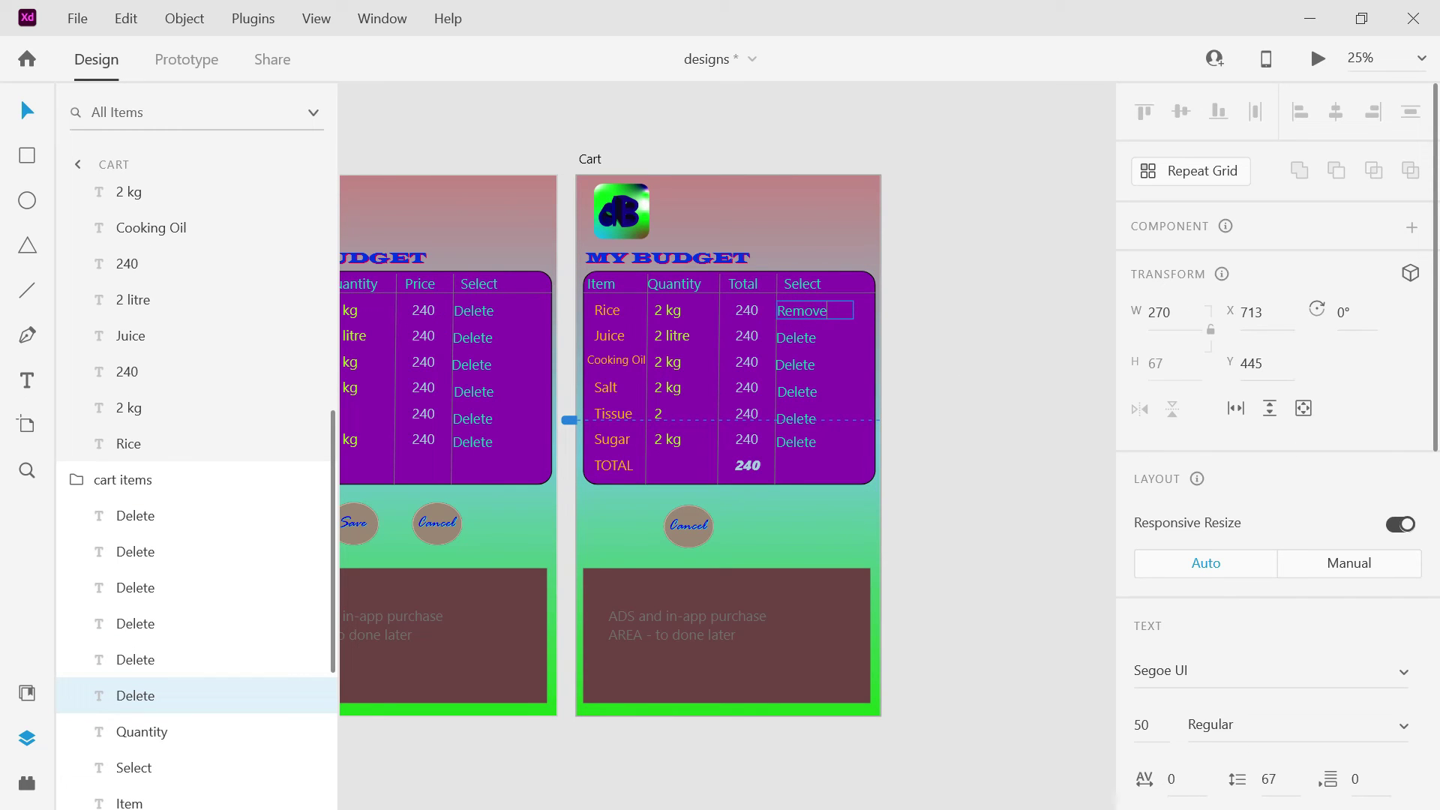
{"action": "left_click", "coordinate": [803, 341]}
{"action": "double_click", "coordinate": [804, 341]}
{"action": "type", "text": "Remove"}
{"action": "left_click", "coordinate": [800, 365]}
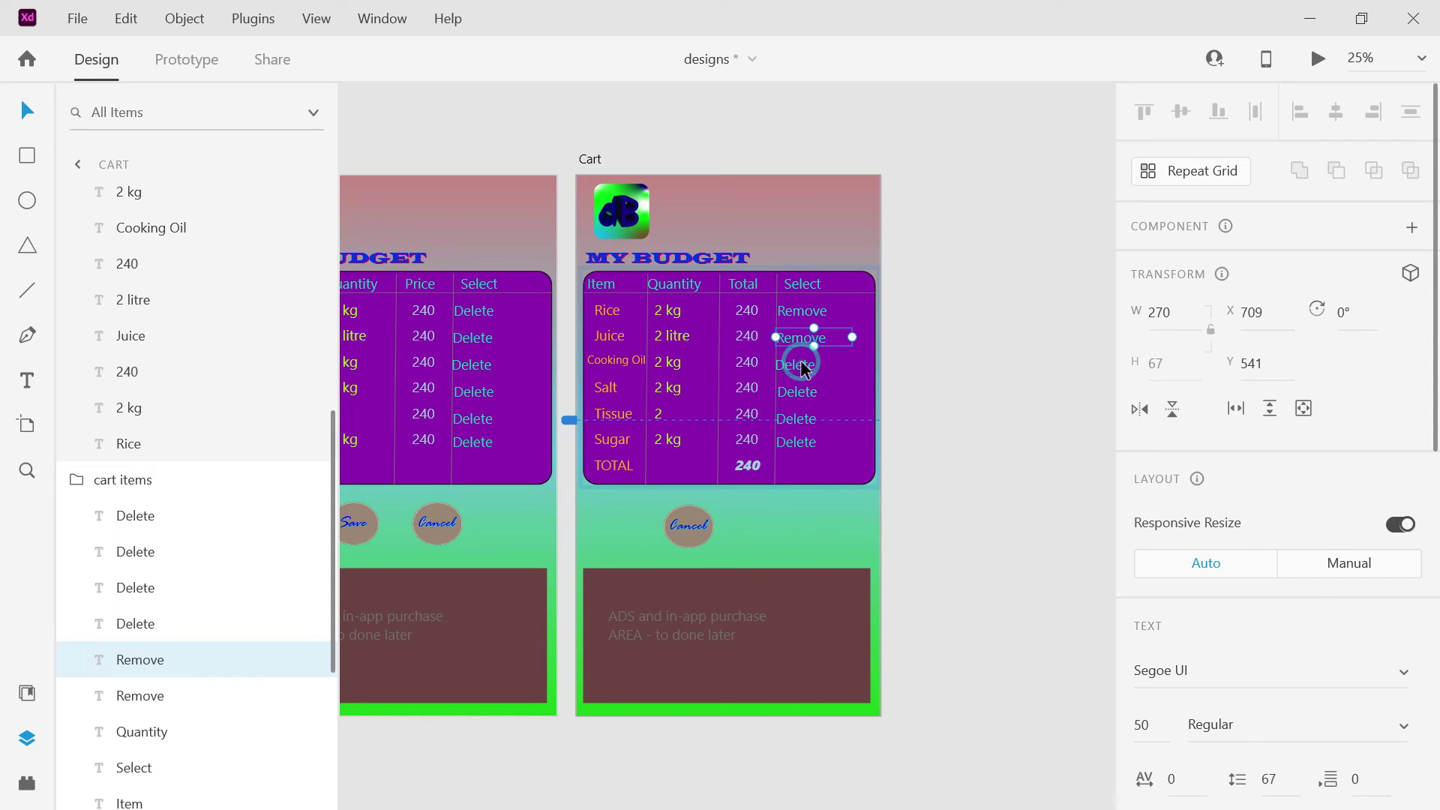
{"action": "left_click", "coordinate": [802, 366]}
{"action": "double_click", "coordinate": [803, 366]}
{"action": "type", "text": "Remove"}
{"action": "key", "text": "Return"}
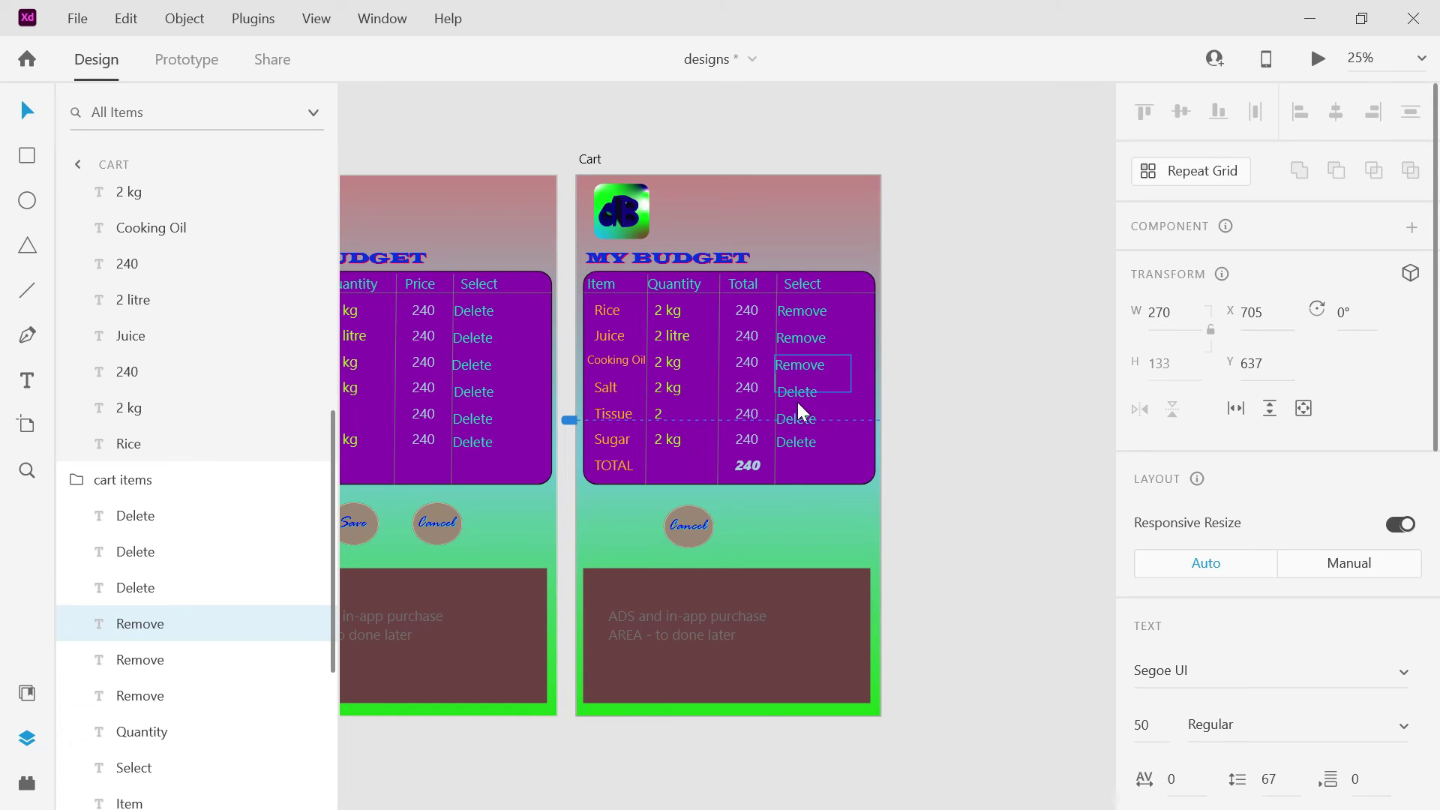
Change the Delete labels to Remove in the Cart's Salt, Tissue and Sugar rows.
{"action": "left_click", "coordinate": [799, 396]}
{"action": "double_click", "coordinate": [801, 403]}
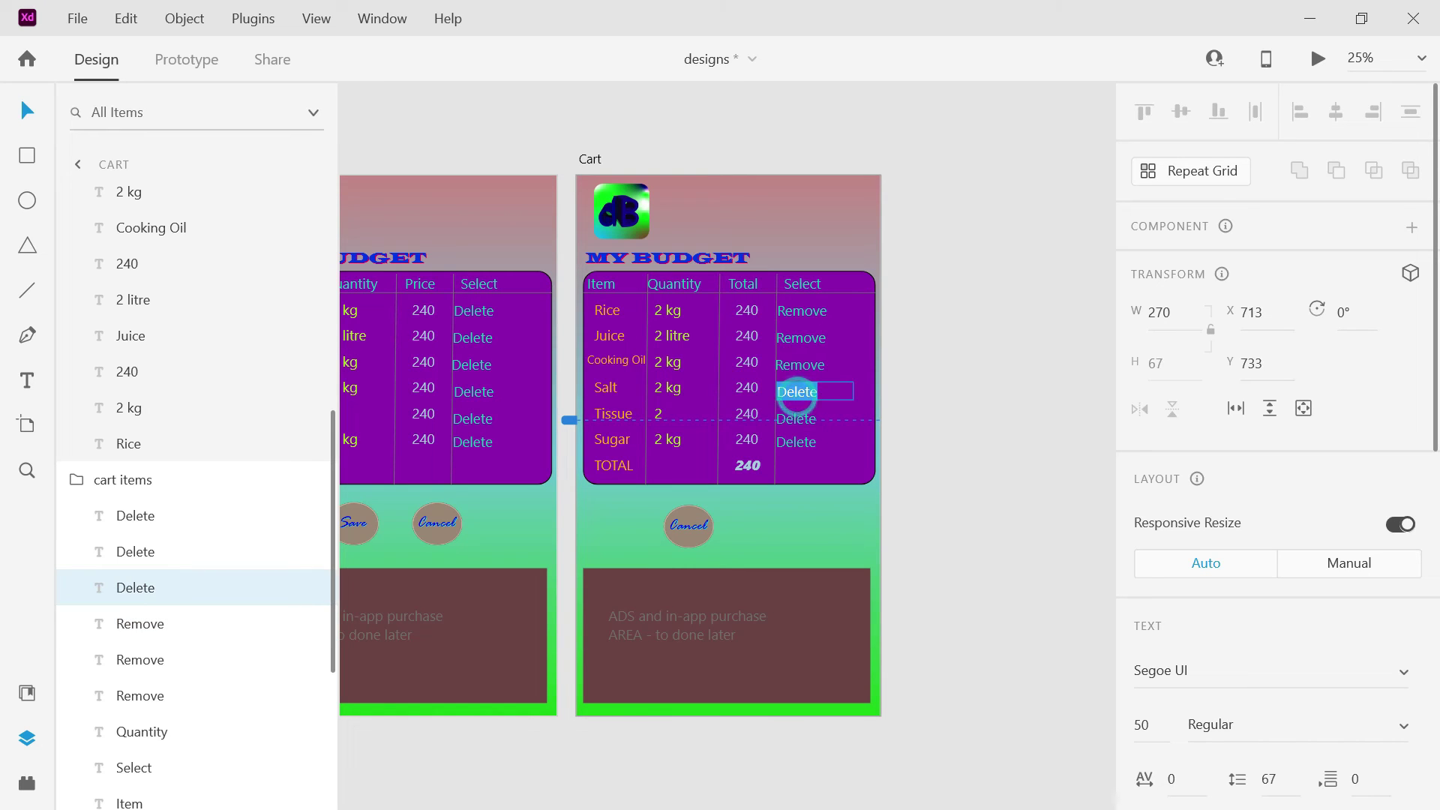
{"action": "type", "text": "Remove"}
{"action": "key", "text": "Return"}
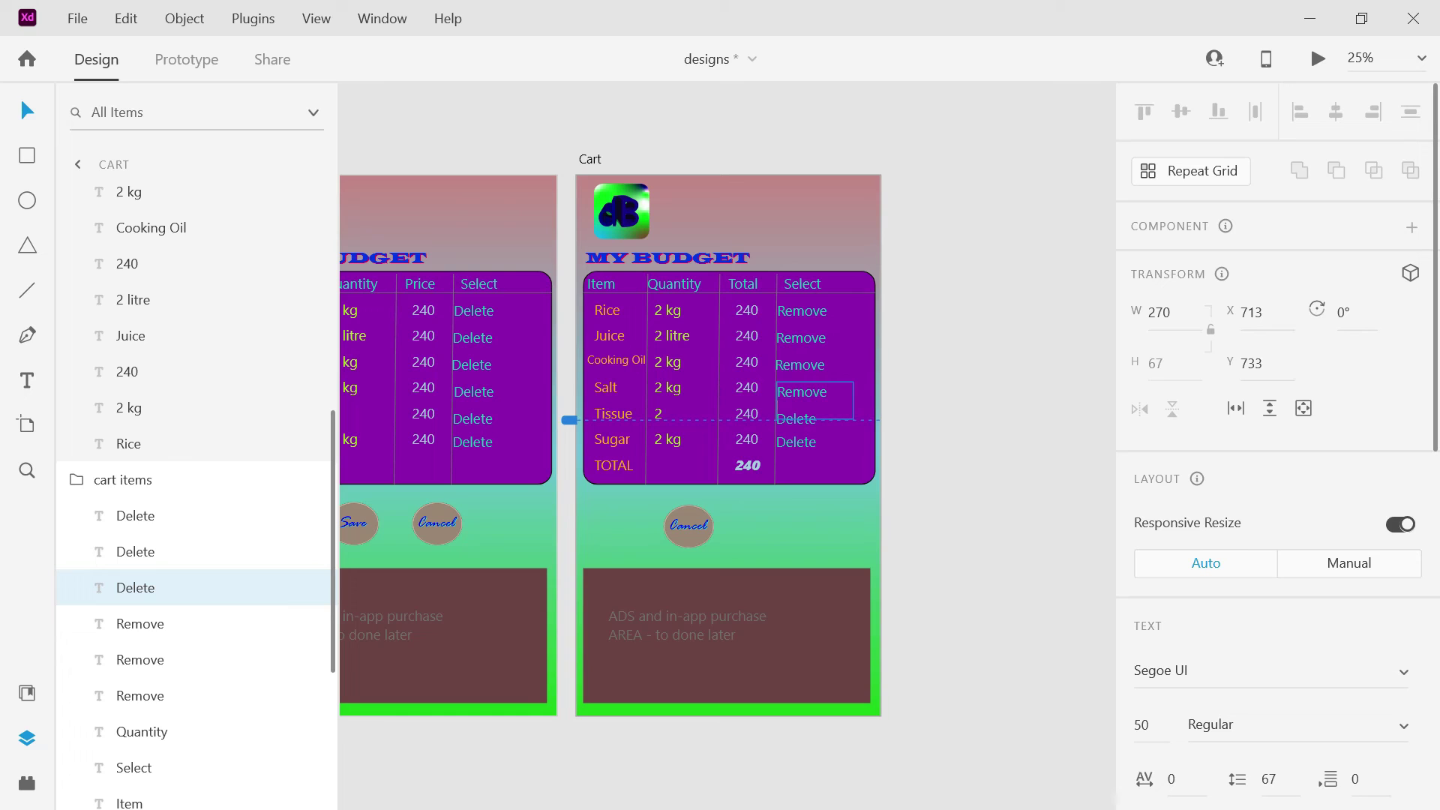
{"action": "left_click", "coordinate": [793, 428]}
{"action": "double_click", "coordinate": [794, 427]}
{"action": "type", "text": "Remove"}
{"action": "key", "text": "Return"}
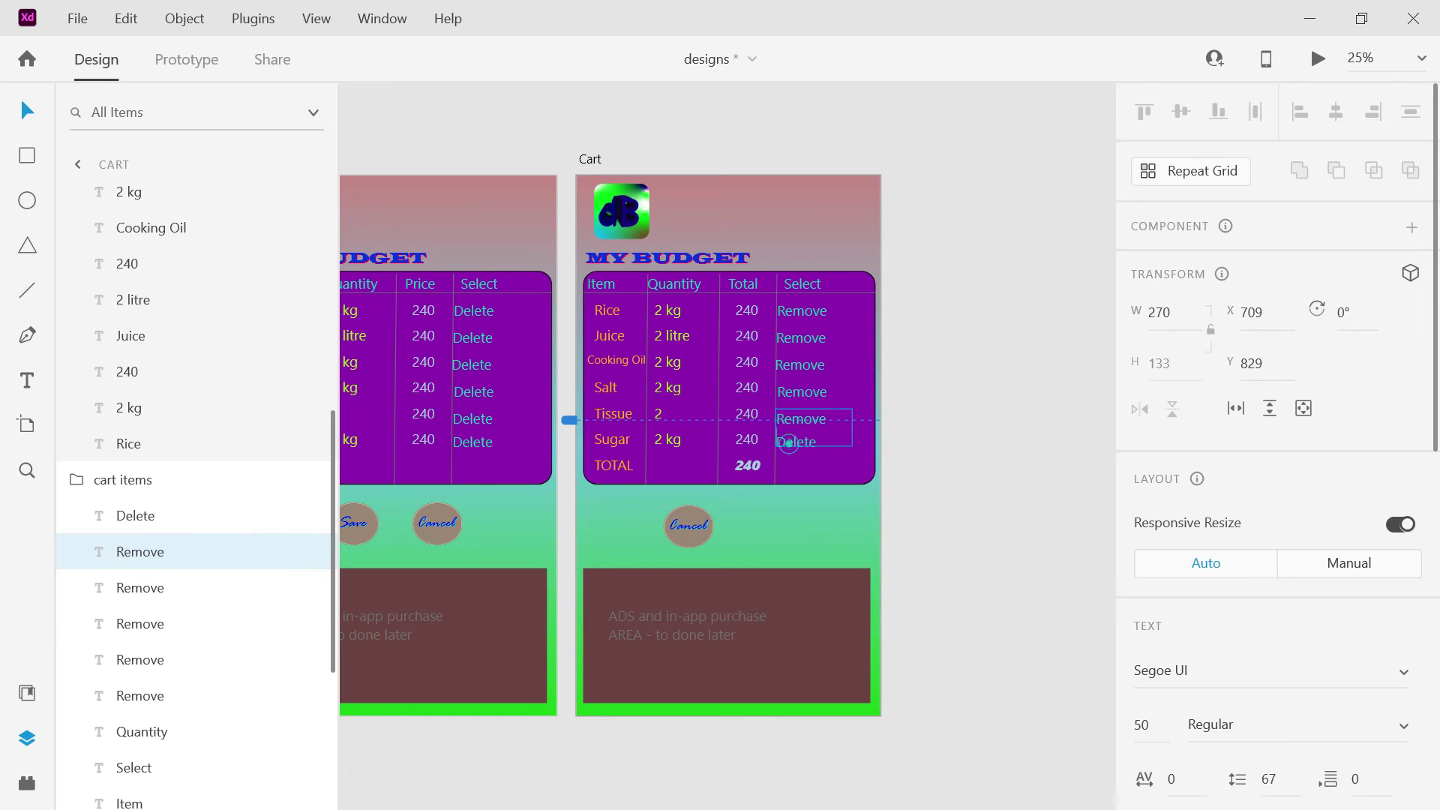
{"action": "left_click", "coordinate": [954, 436]}
{"action": "left_click", "coordinate": [1042, 515]}
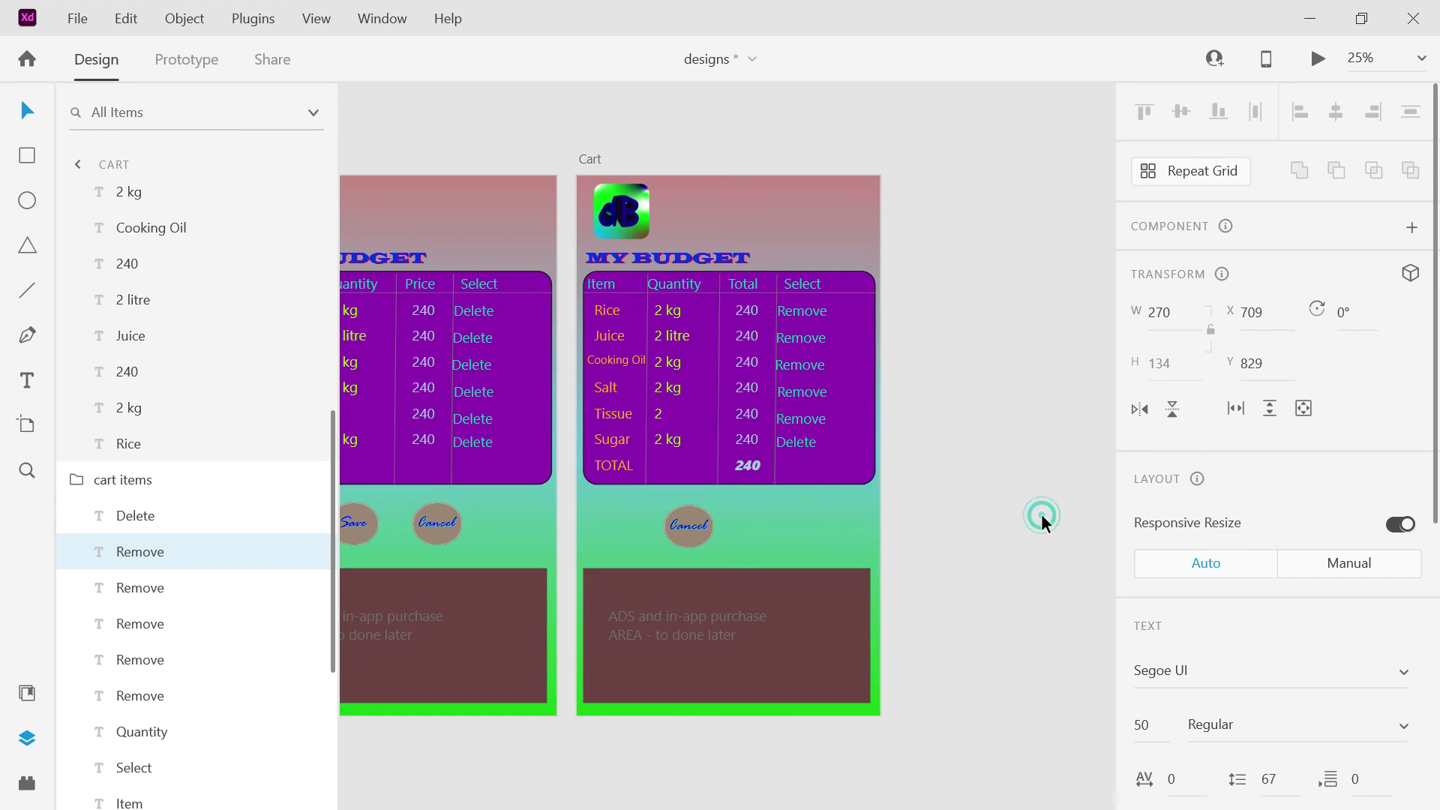
{"action": "left_click", "coordinate": [803, 447]}
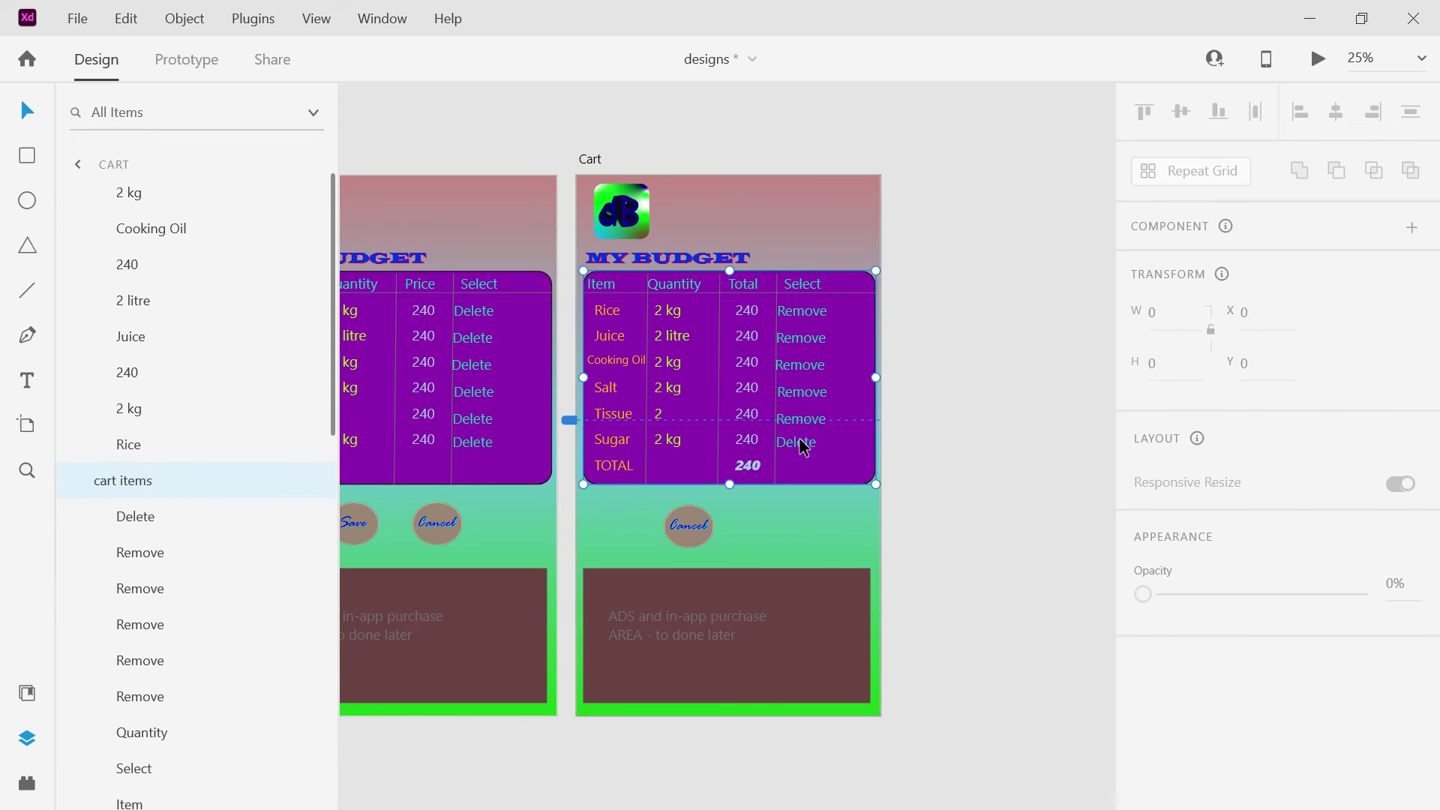
{"action": "double_click", "coordinate": [803, 447]}
{"action": "double_click", "coordinate": [803, 446]}
{"action": "type", "text": "Remove"}
{"action": "key", "text": "Return"}
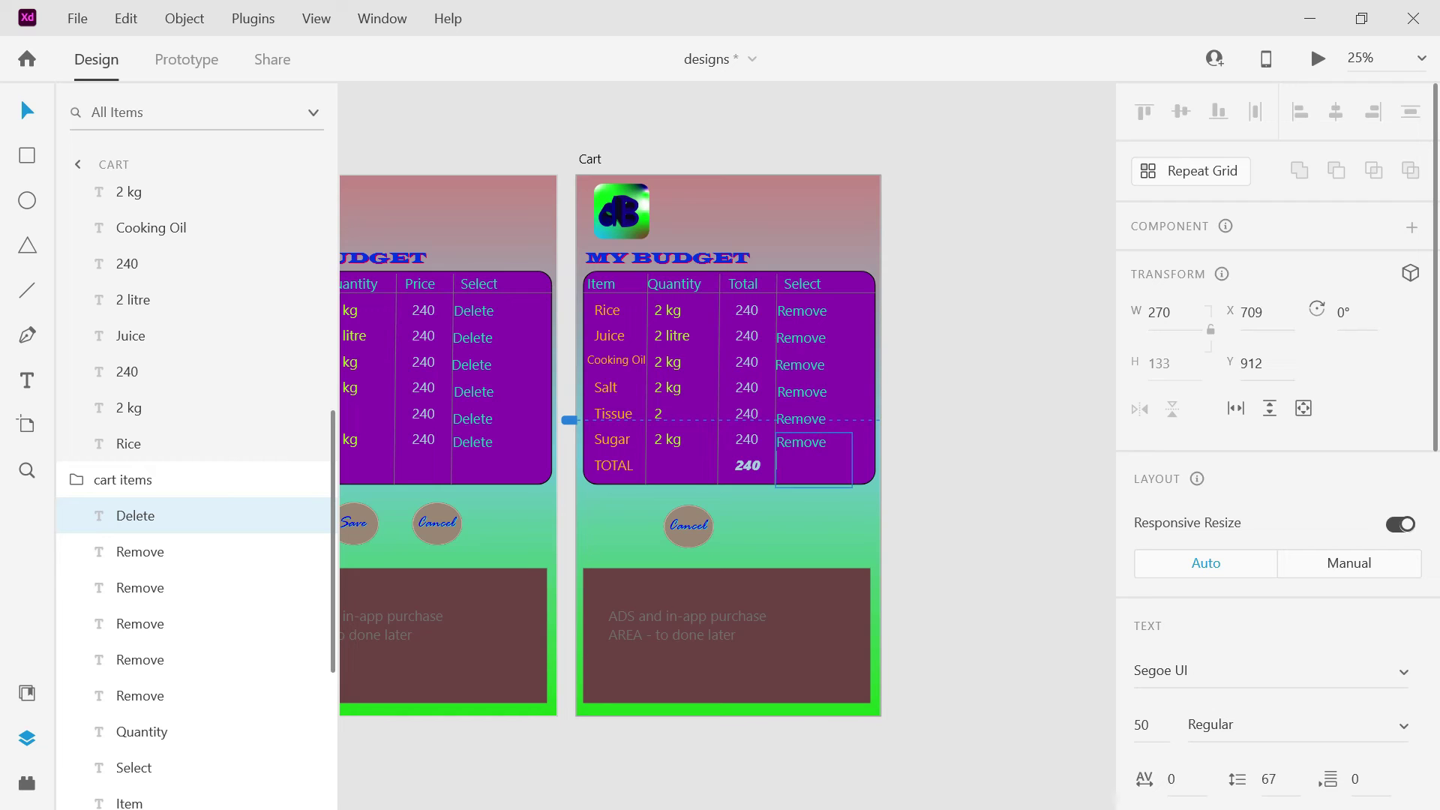
{"action": "key", "text": "Escape"}
{"action": "left_click", "coordinate": [943, 413]}
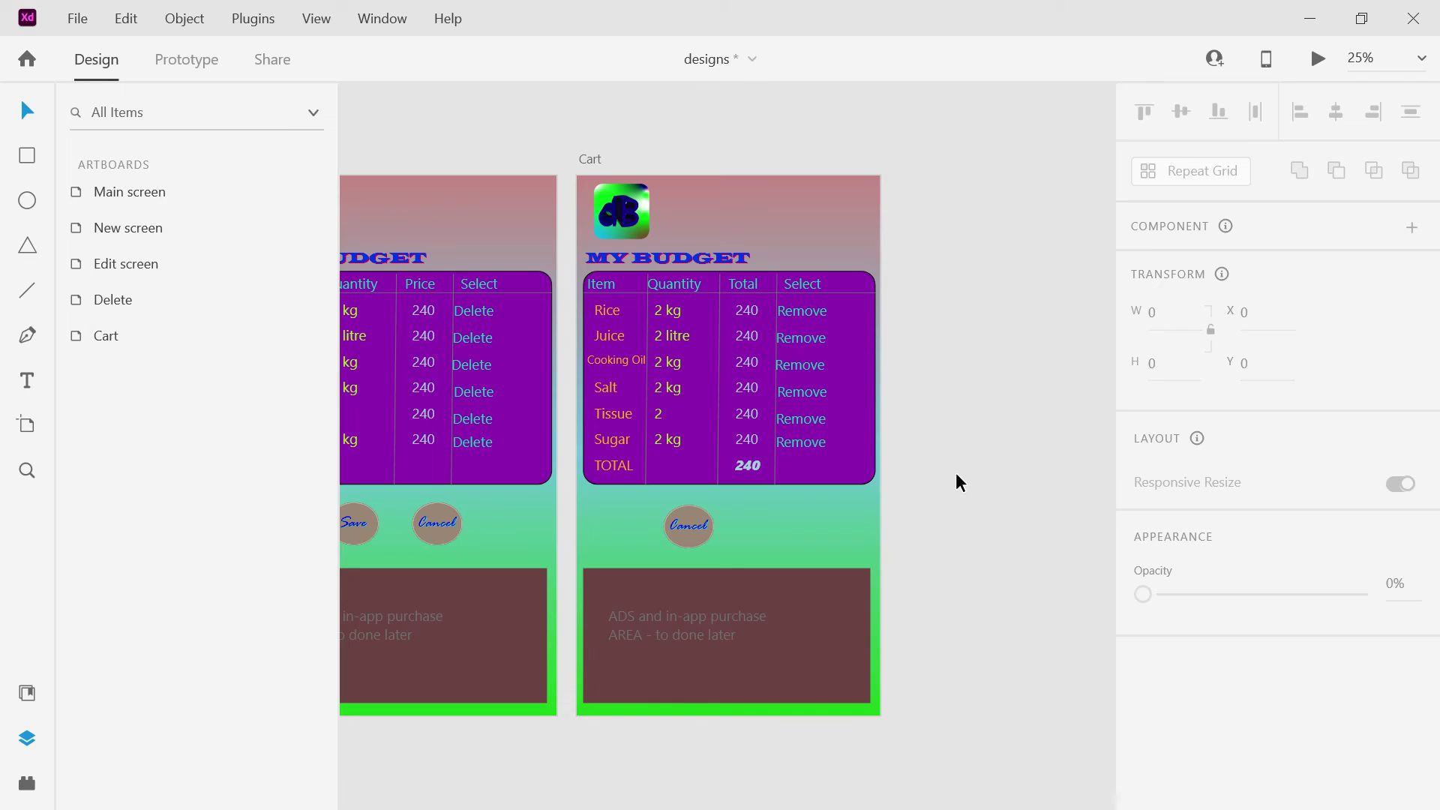
Duplicate the Main screen artboard and place the copy below Cart in the artboard list.
{"action": "left_click", "coordinate": [110, 192]}
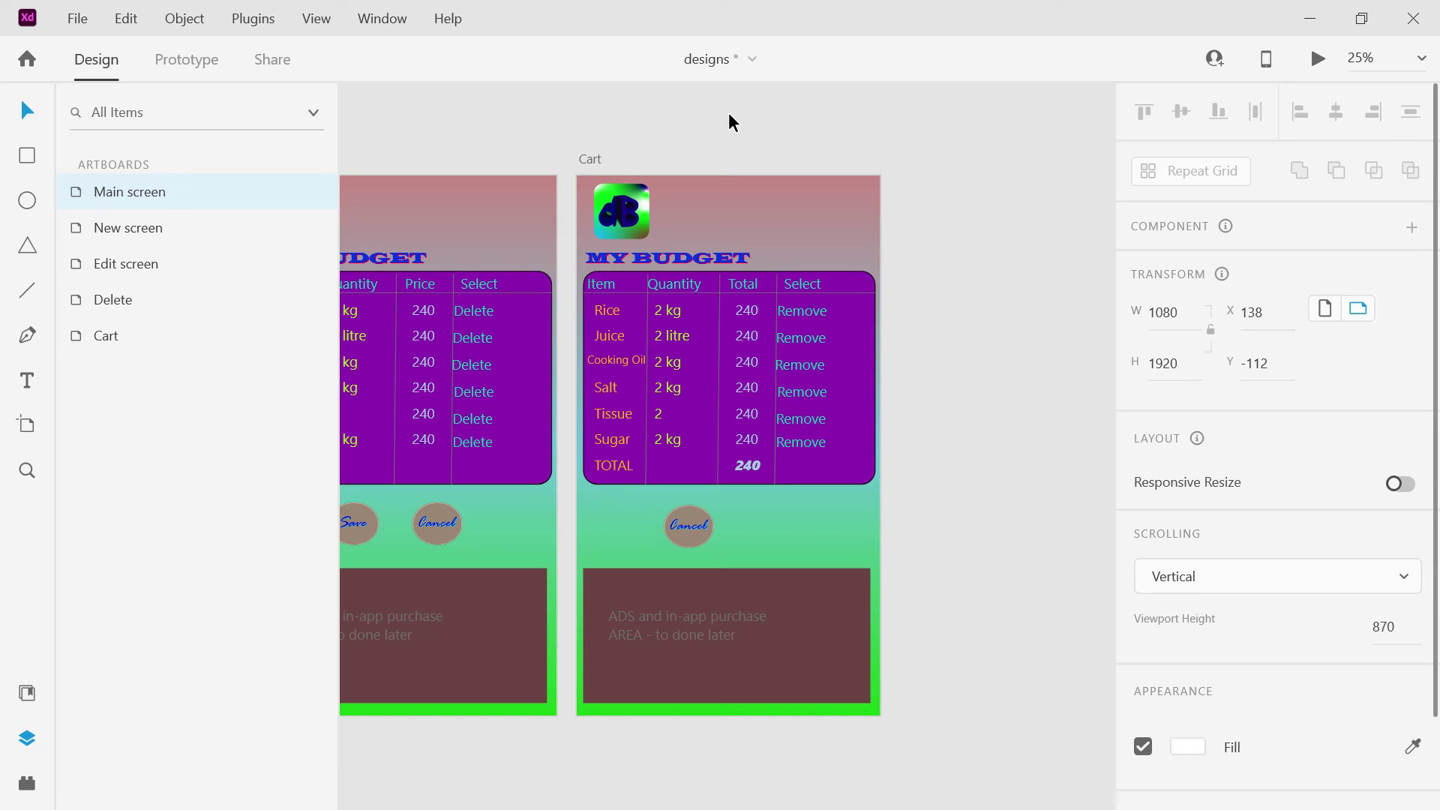
{"action": "left_click", "coordinate": [939, 172]}
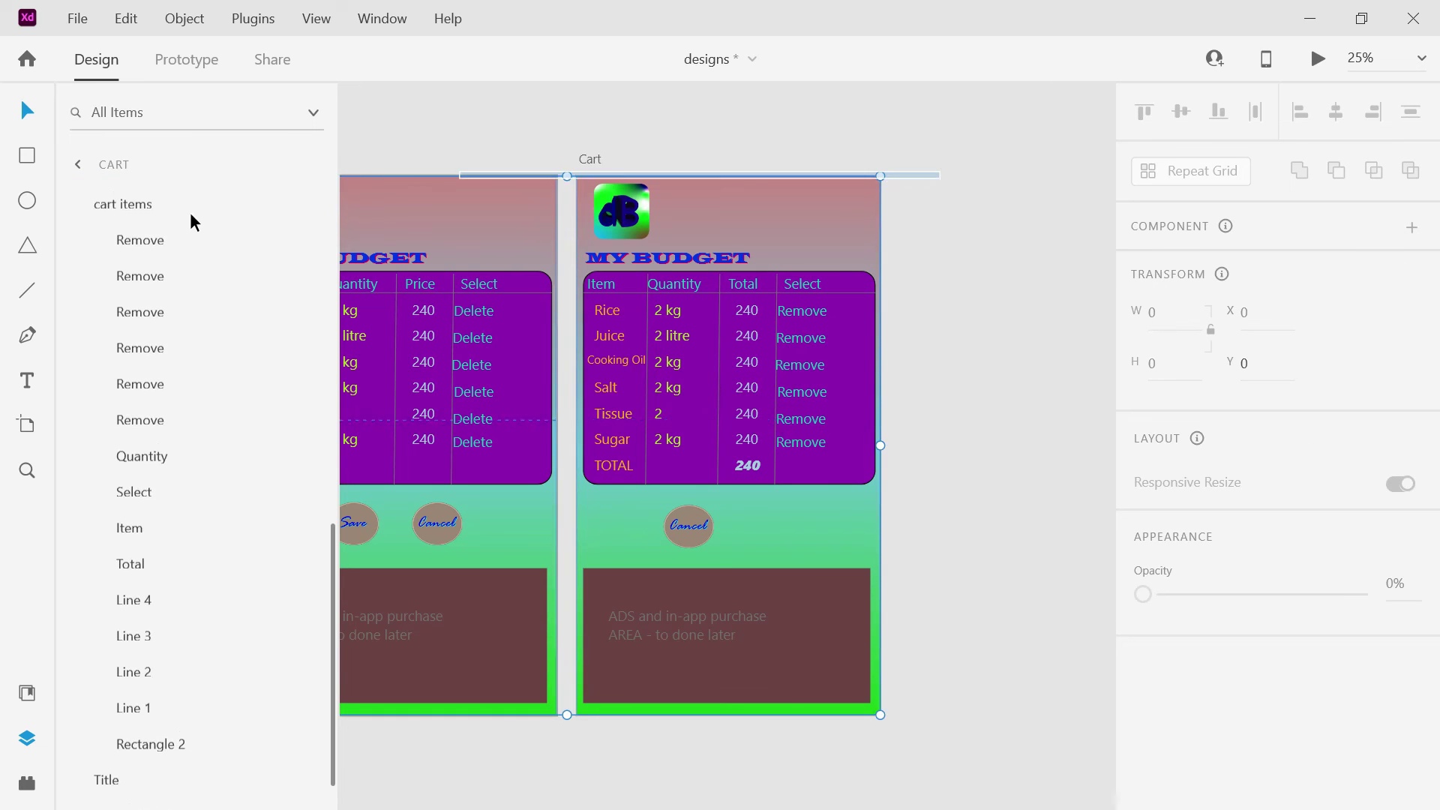
{"action": "scroll", "coordinate": [107, 210], "scroll_direction": "down", "scroll_amount": 10}
{"action": "left_click_drag", "start_coordinate": [99, 212], "coordinate": [99, 212]}
{"action": "left_click", "coordinate": [386, 454]}
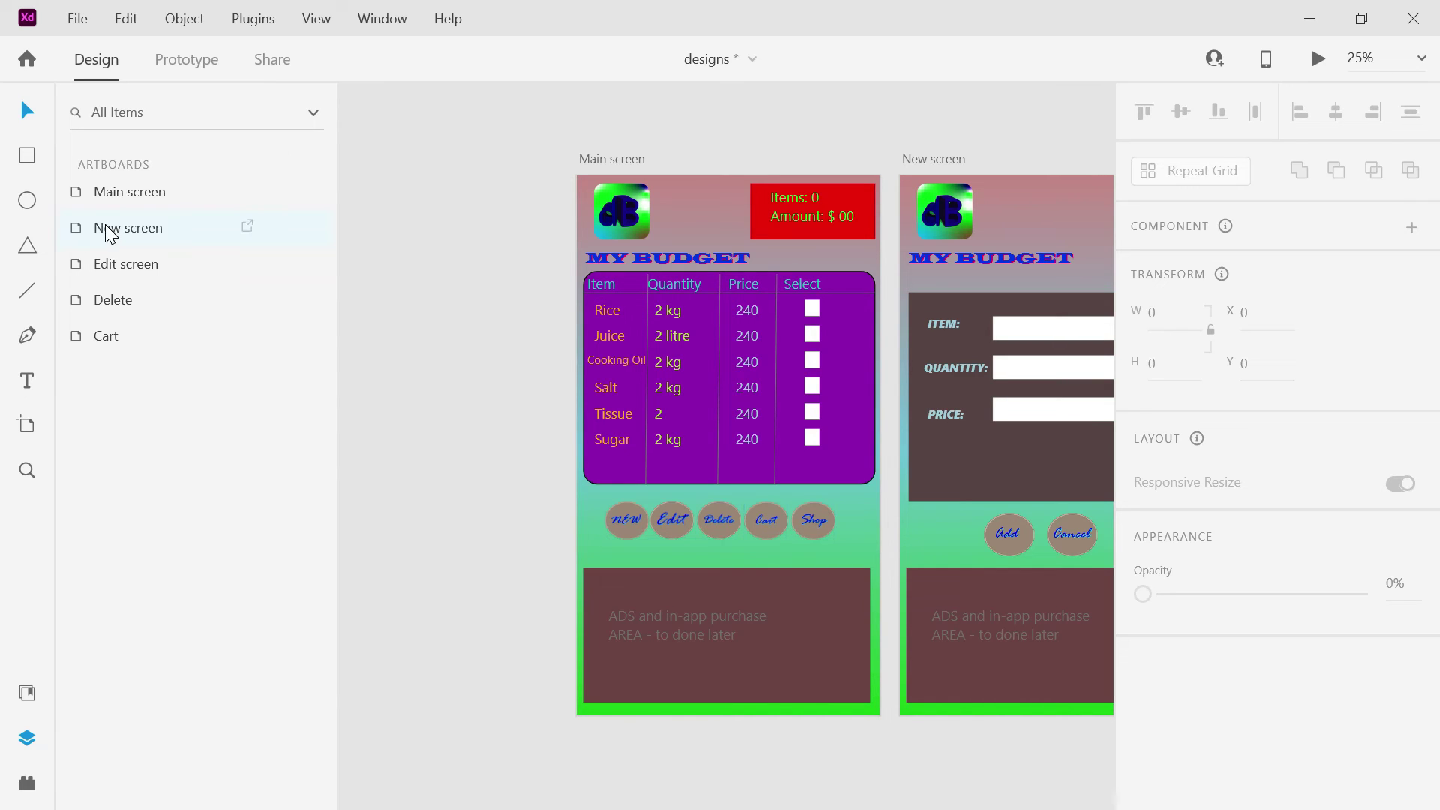
{"action": "left_click", "coordinate": [114, 197]}
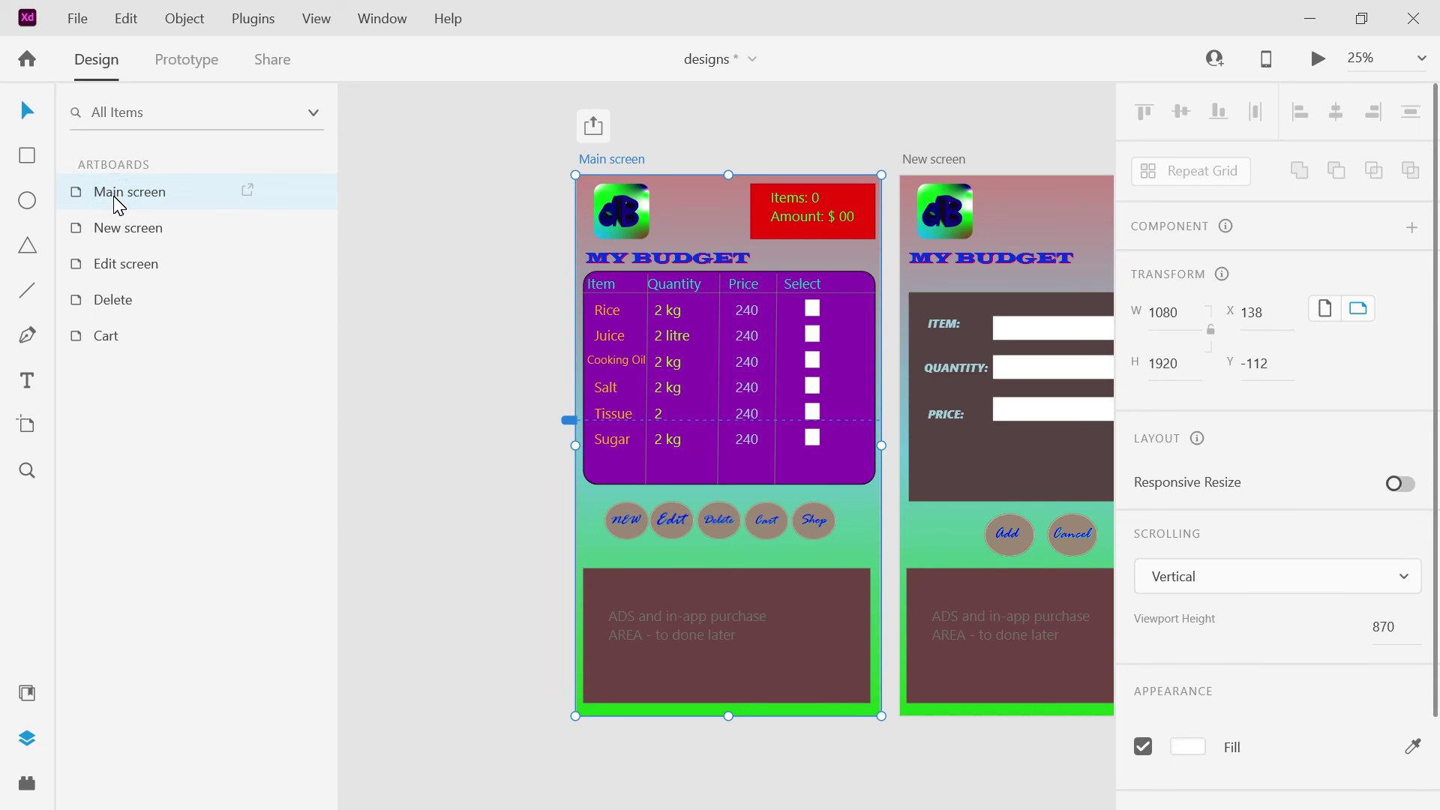
{"action": "key", "text": "ctrl+d"}
{"action": "left_click_drag", "start_coordinate": [125, 204], "coordinate": [124, 423]}
{"action": "double_click", "coordinate": [119, 380]}
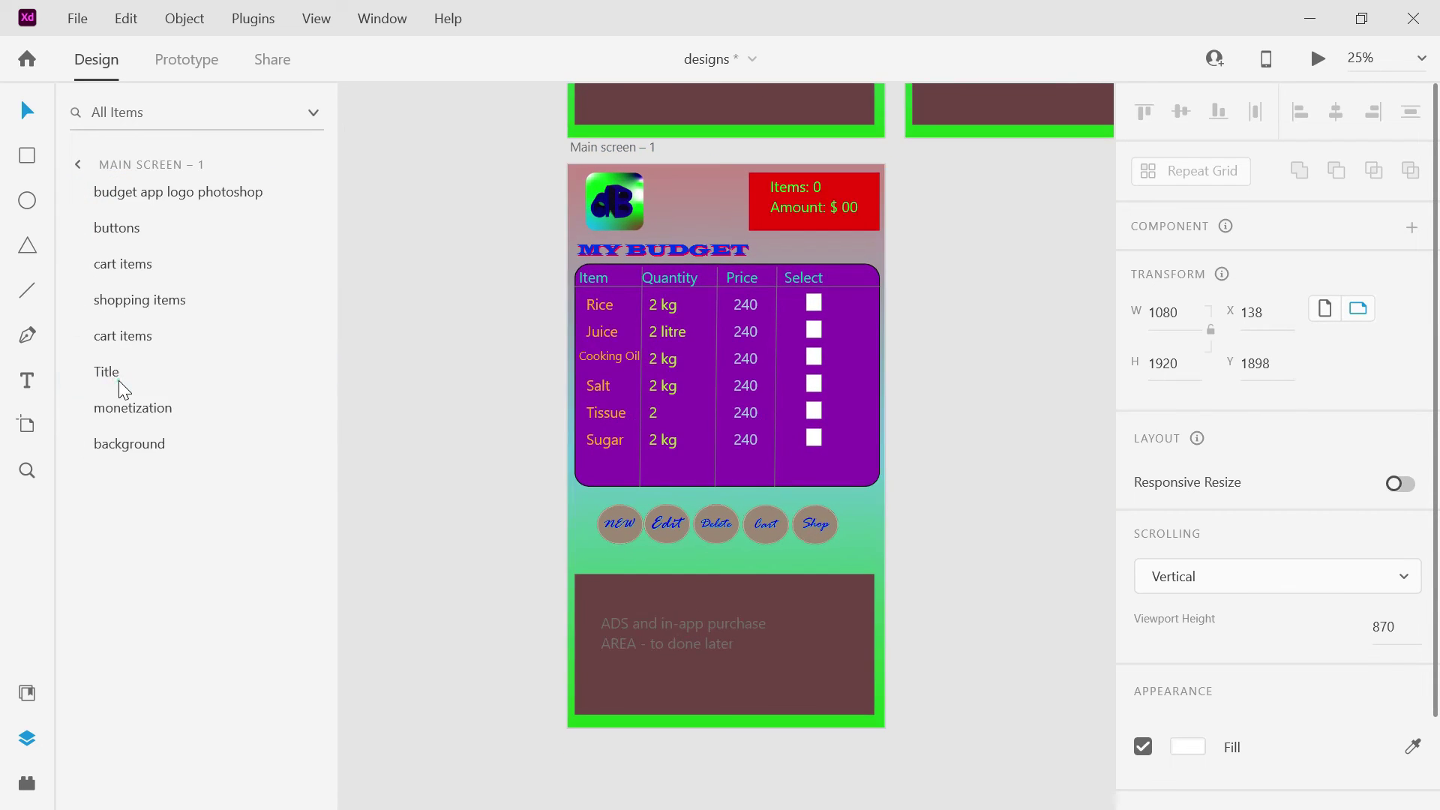
{"action": "left_click", "coordinate": [77, 160]}
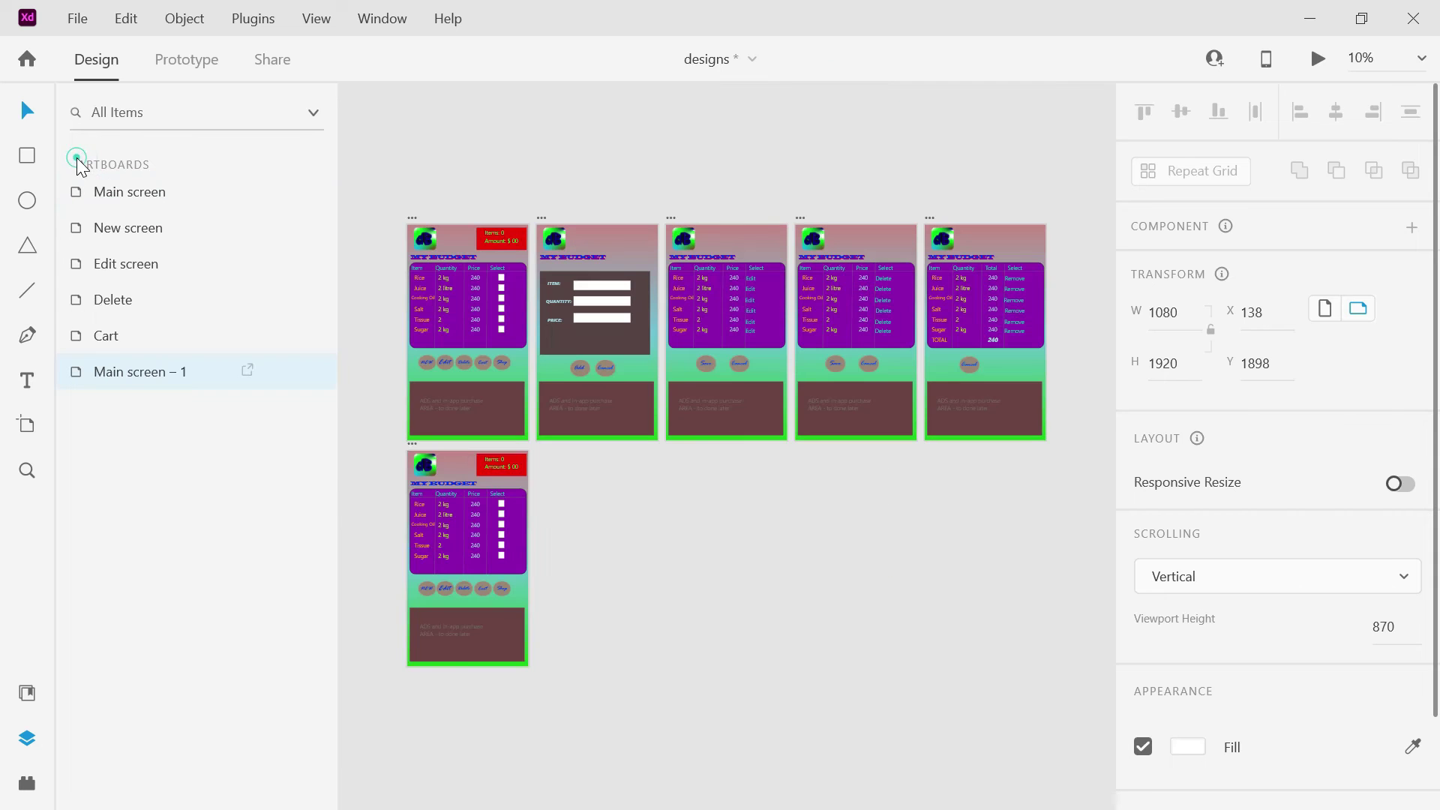
Rename the copied Main screen artboard as Shop.
{"action": "double_click", "coordinate": [140, 377]}
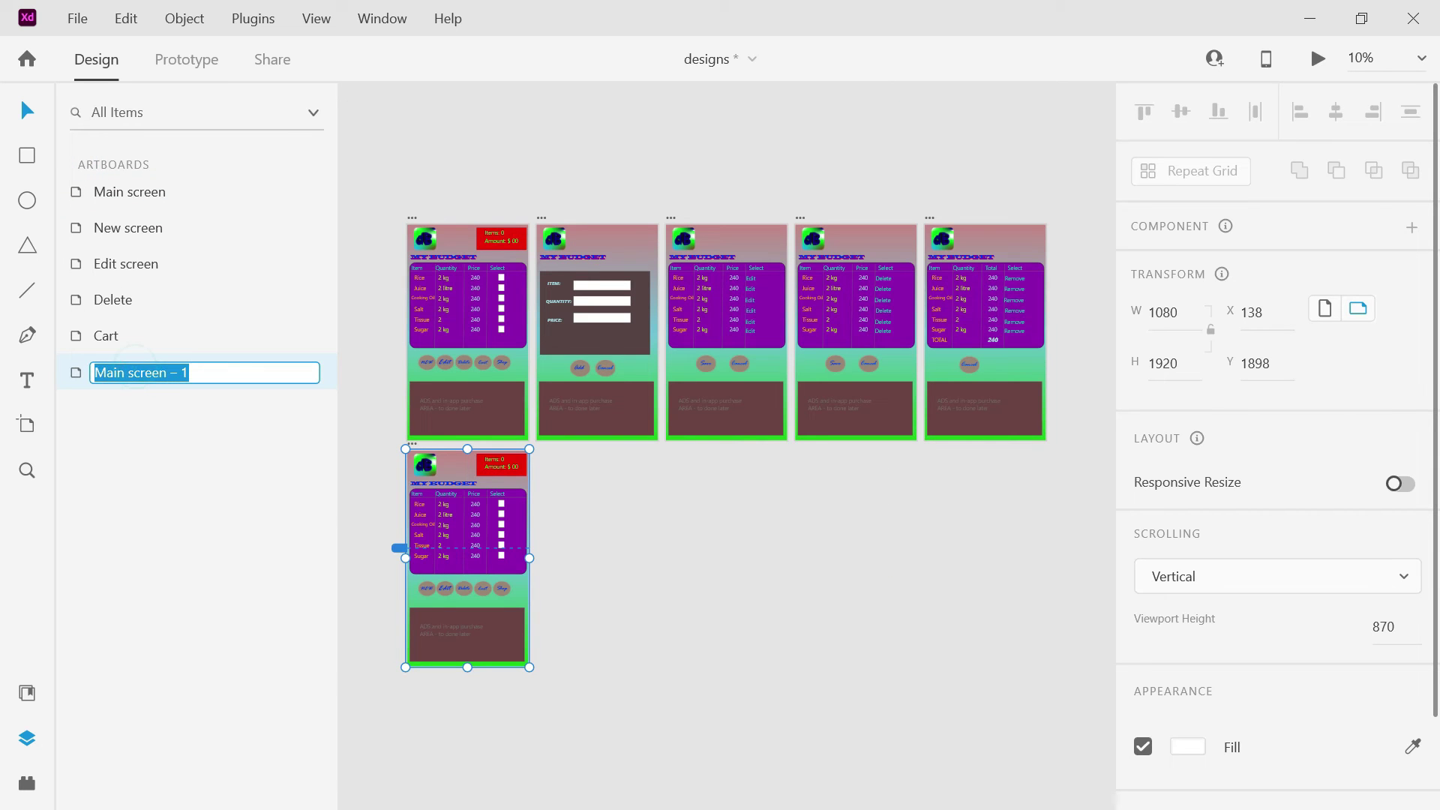
{"action": "type", "text": "Sj"}
{"action": "key", "text": "BackSpace"}
{"action": "type", "text": "hop"}
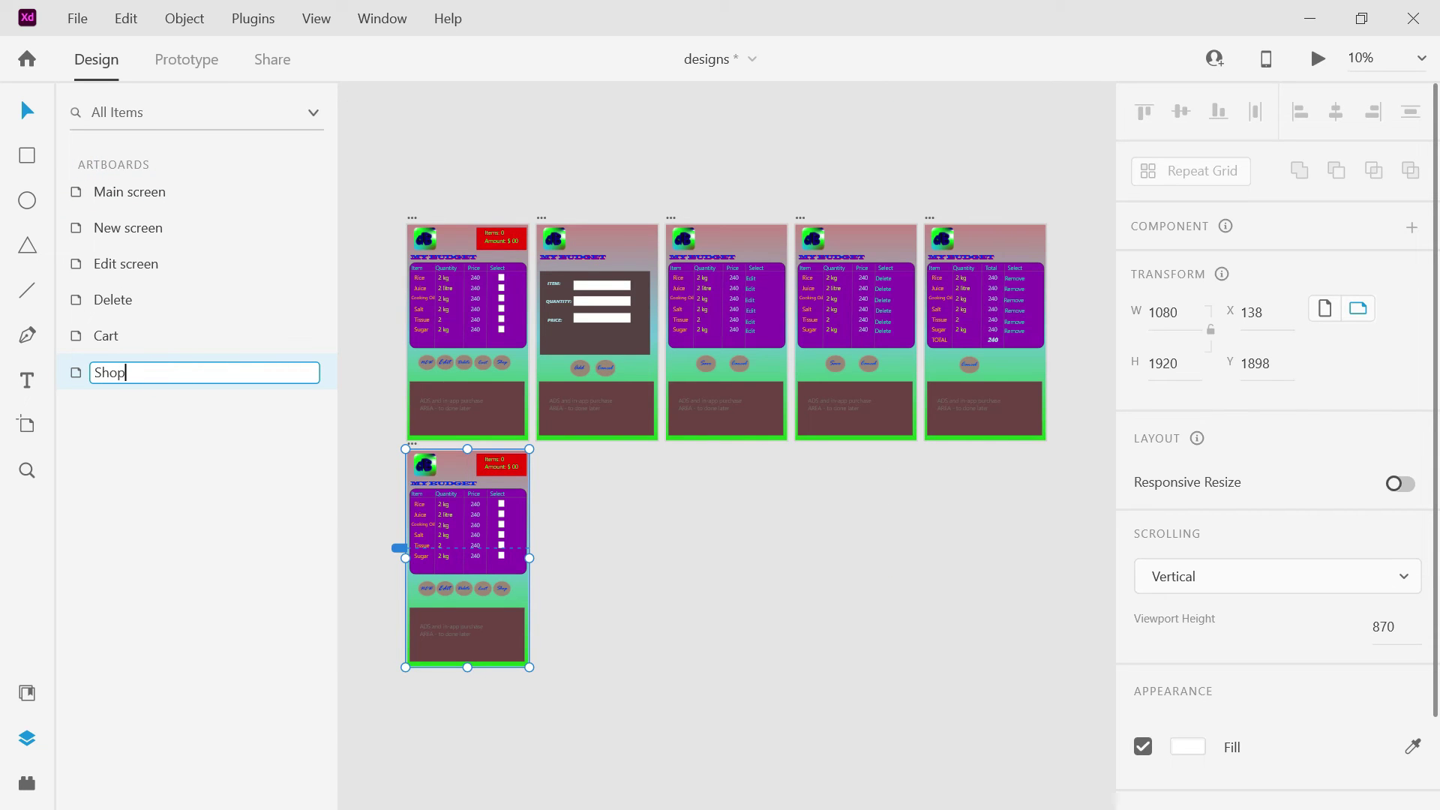
{"action": "key", "text": "Return"}
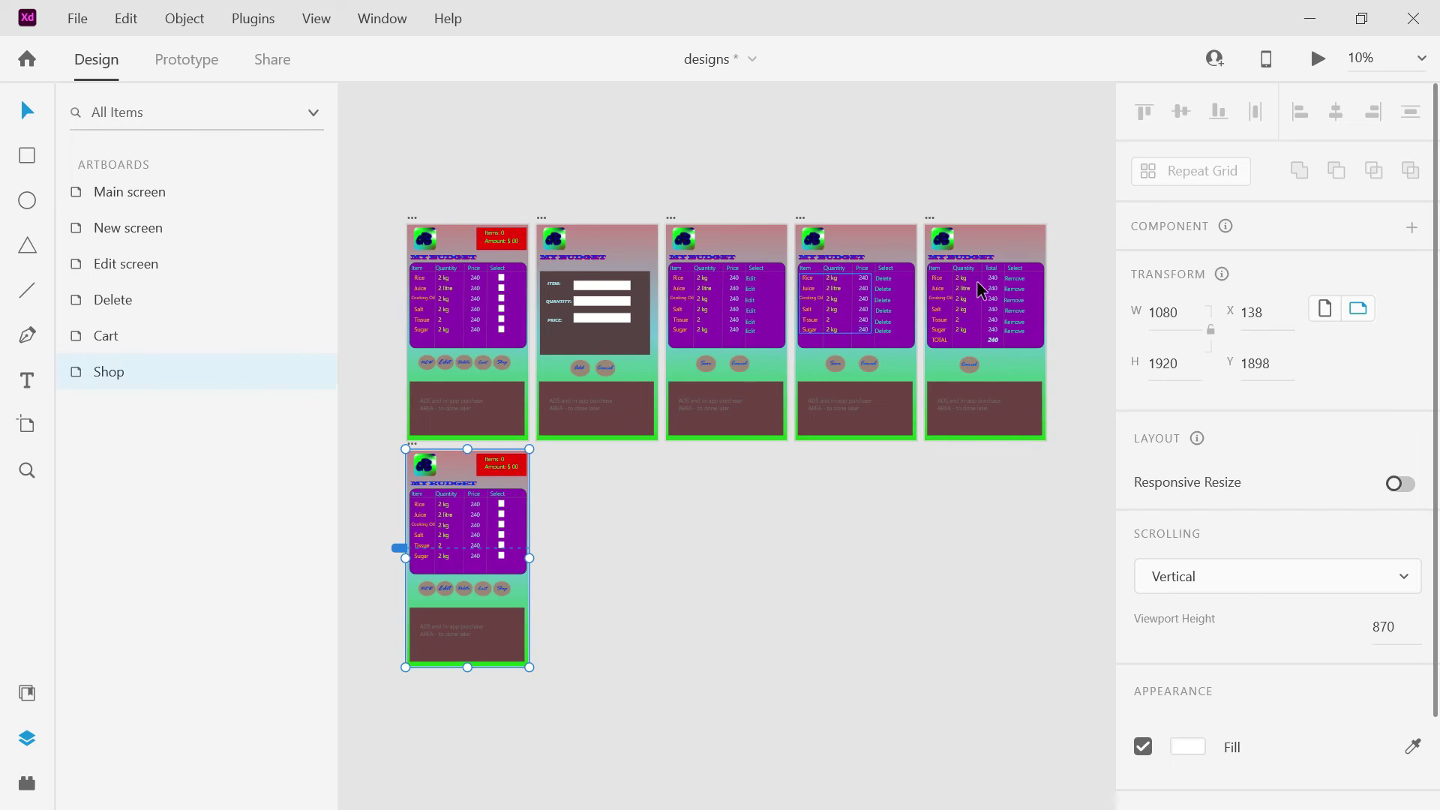
Examine the Shop artboard's table, including its column headings, Select column and the layers of its cart items group.
{"action": "left_click", "coordinate": [1419, 59]}
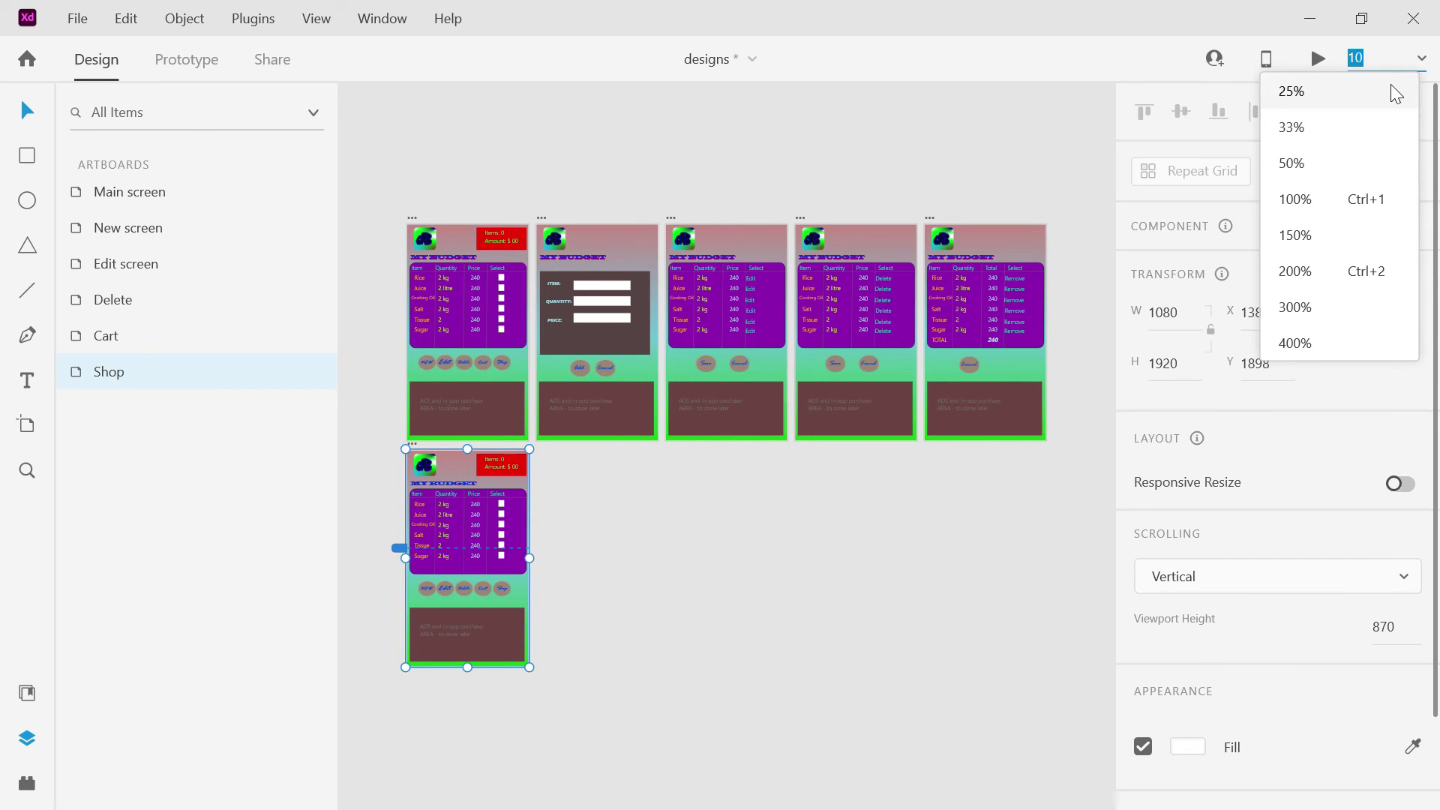
{"action": "left_click", "coordinate": [1395, 90]}
{"action": "left_click_drag", "start_coordinate": [903, 723], "coordinate": [147, 686]}
{"action": "left_click", "coordinate": [934, 456]}
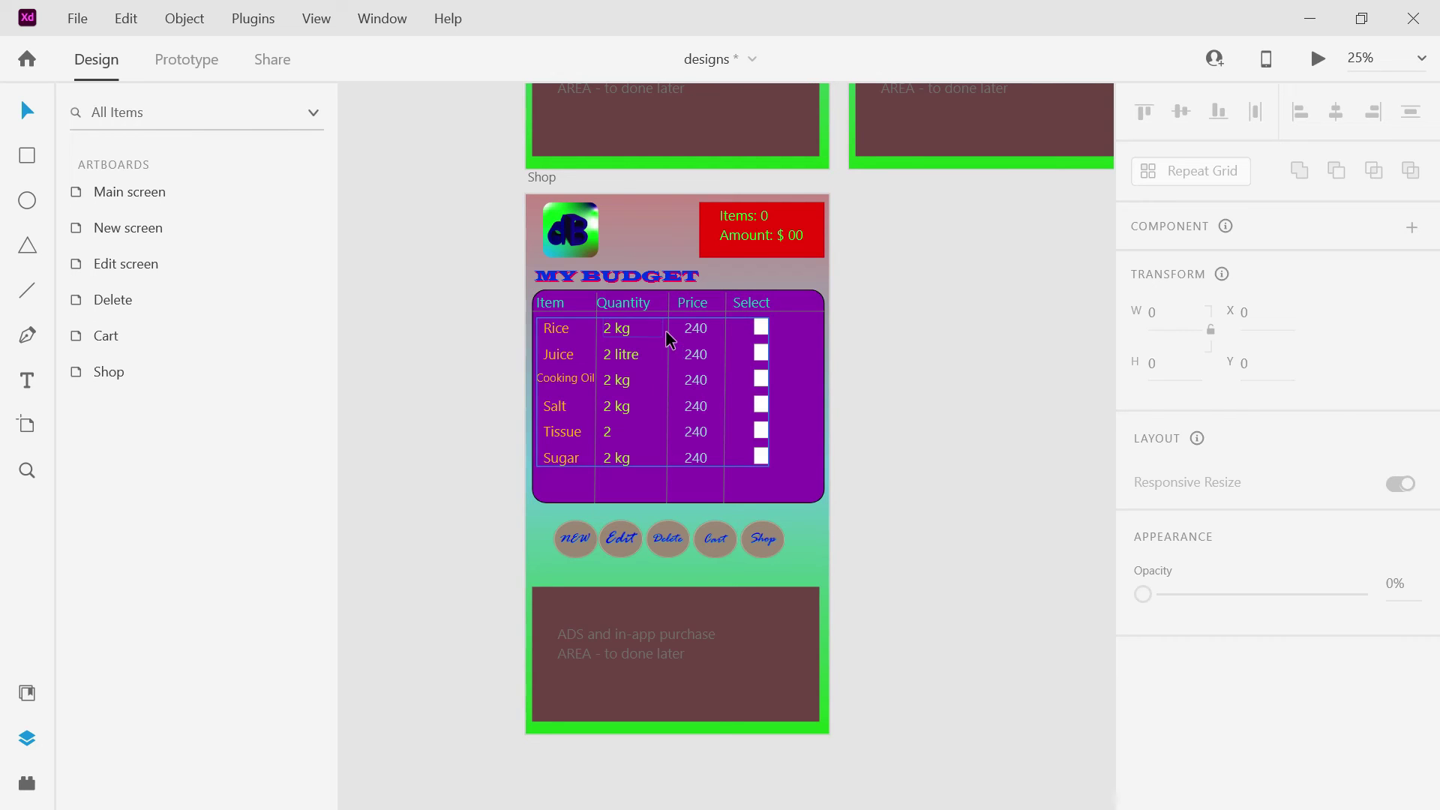
{"action": "left_click", "coordinate": [584, 308]}
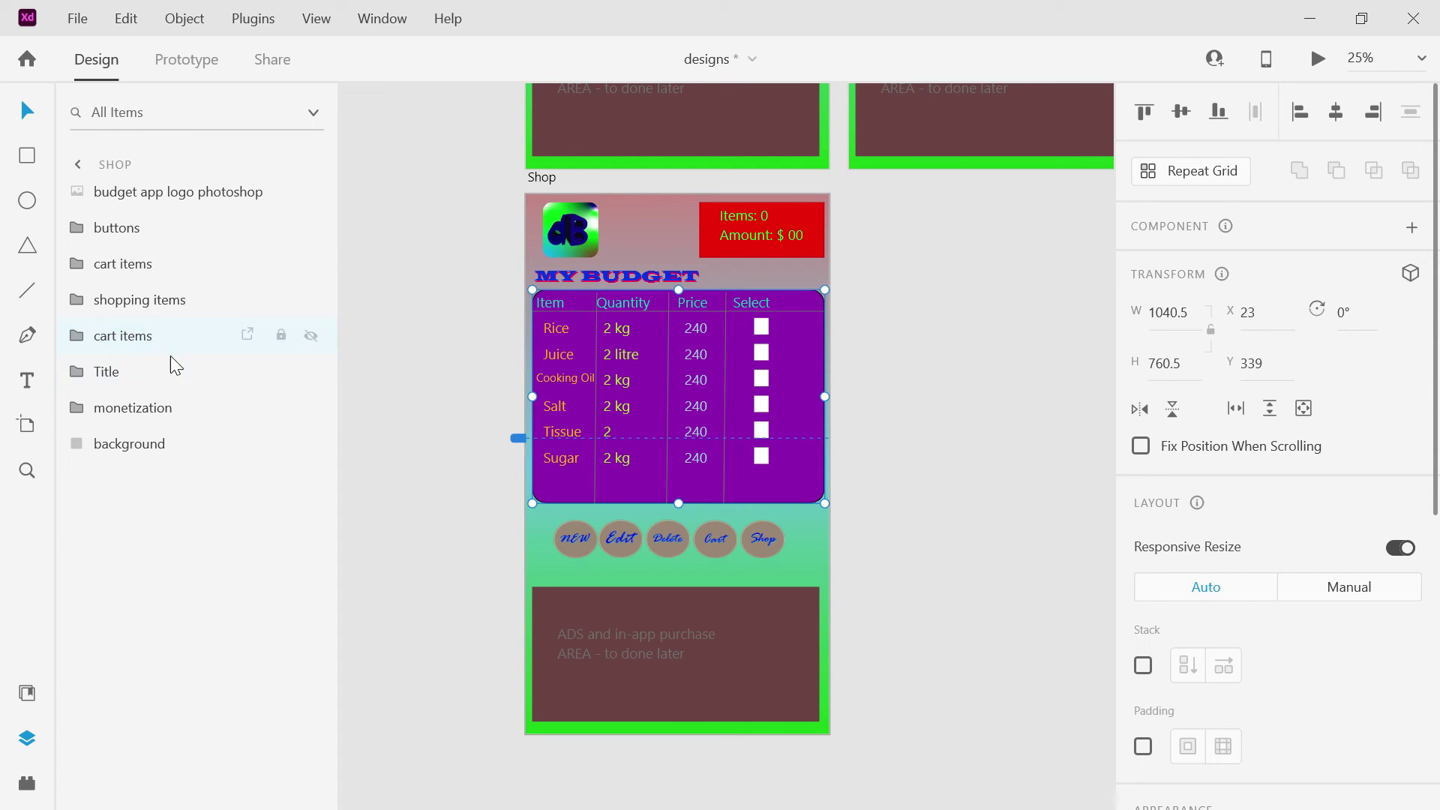
{"action": "left_click", "coordinate": [76, 341]}
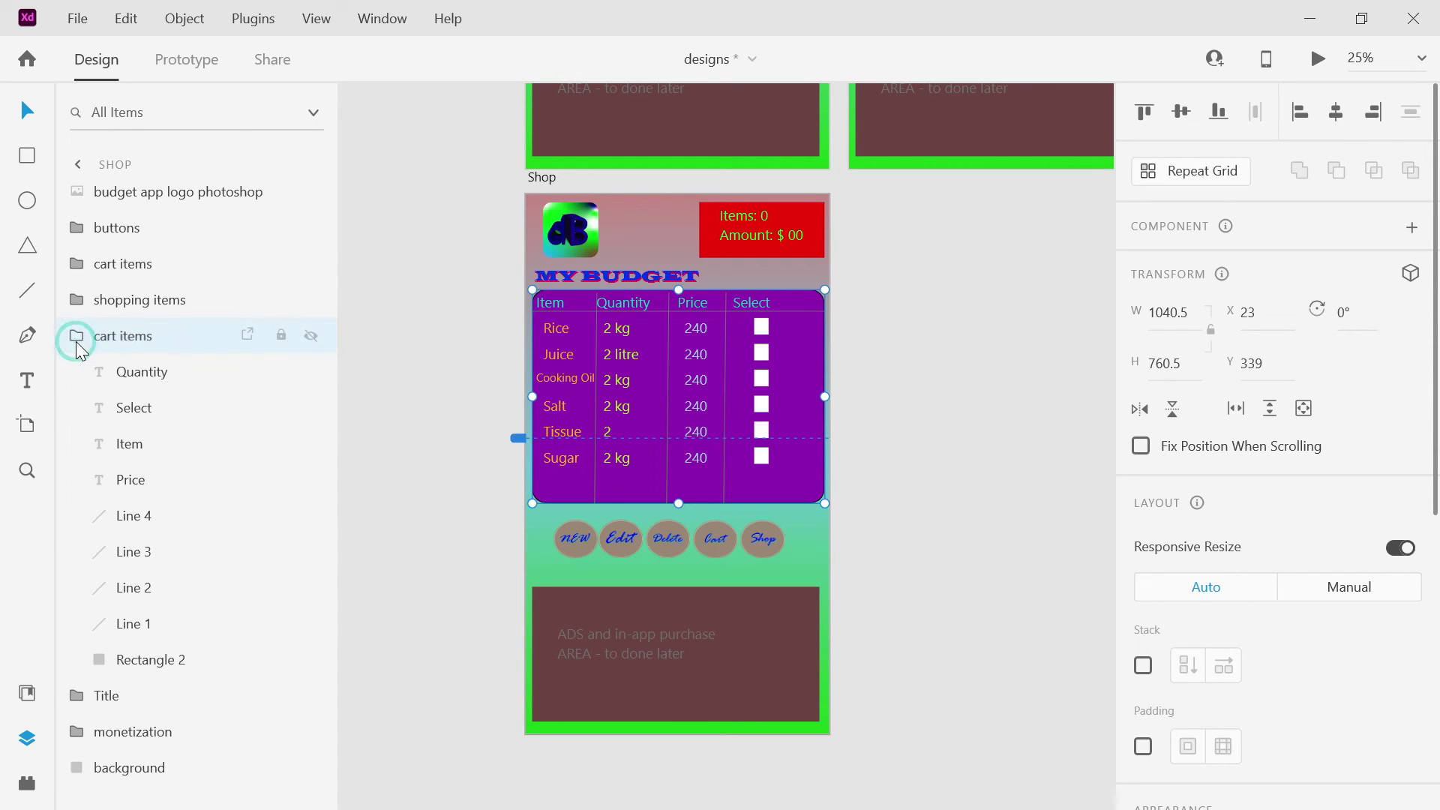
{"action": "left_click", "coordinate": [116, 373]}
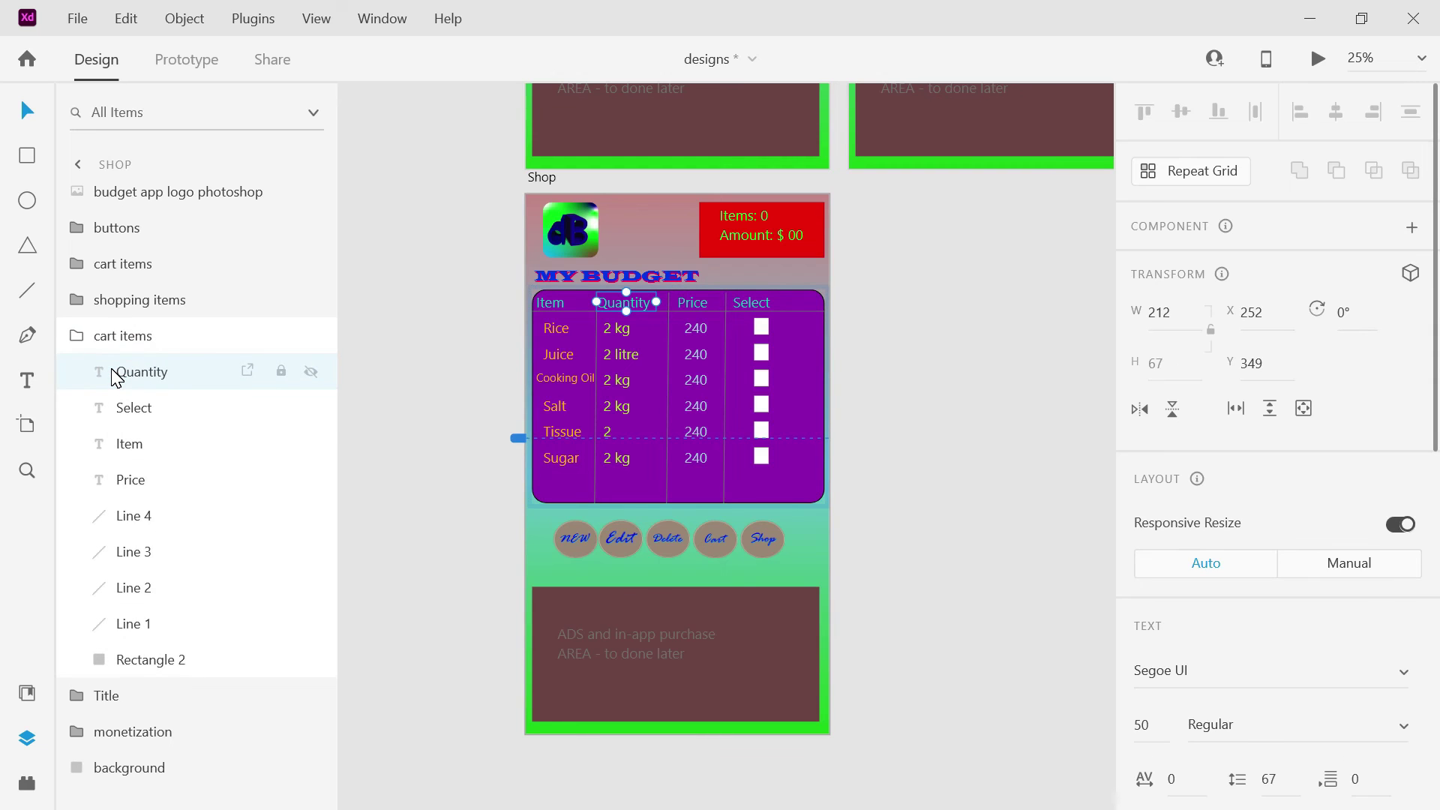
{"action": "left_click", "coordinate": [132, 632], "text": "shift"}
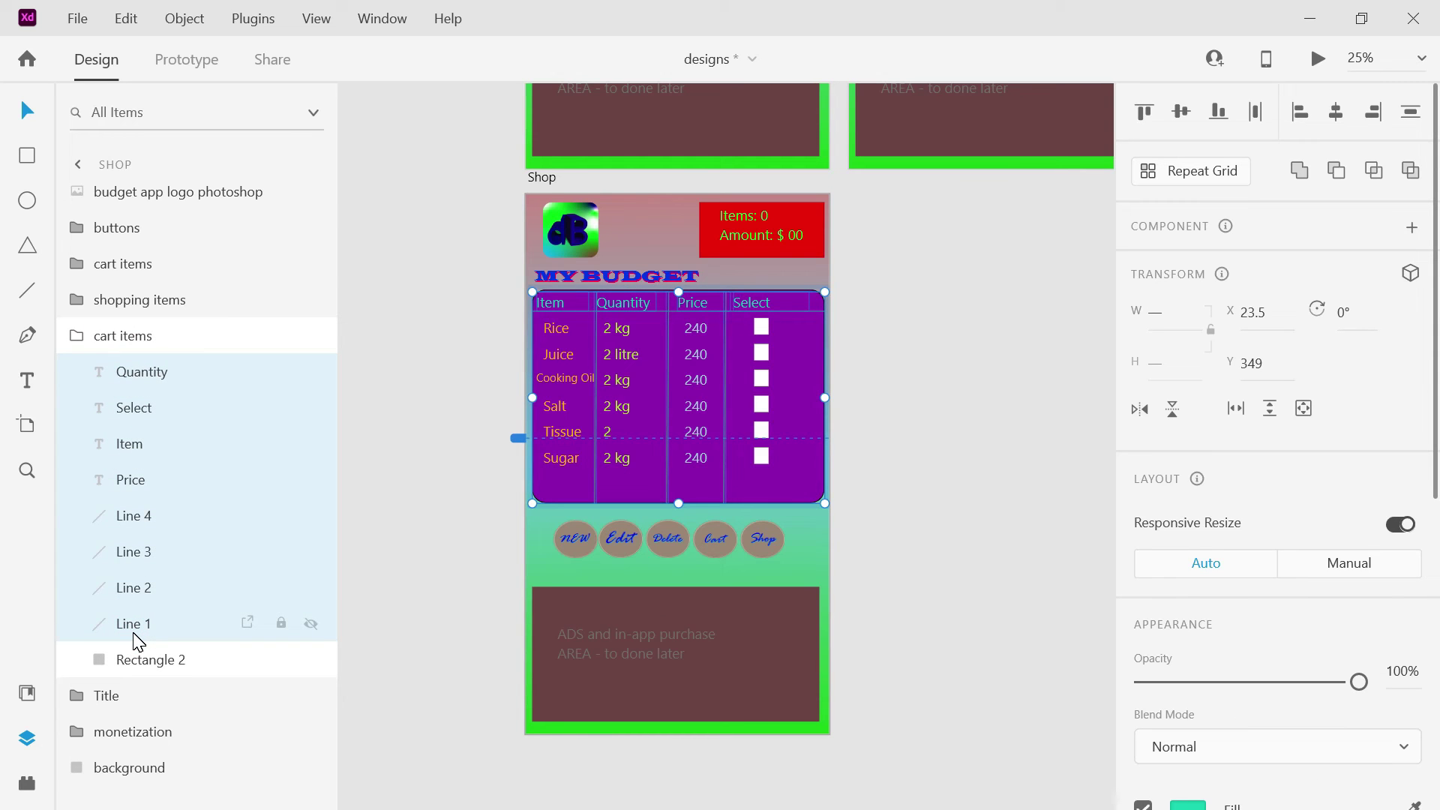
{"action": "left_click", "coordinate": [884, 294]}
{"action": "left_click", "coordinate": [750, 306]}
{"action": "left_click", "coordinate": [752, 307]}
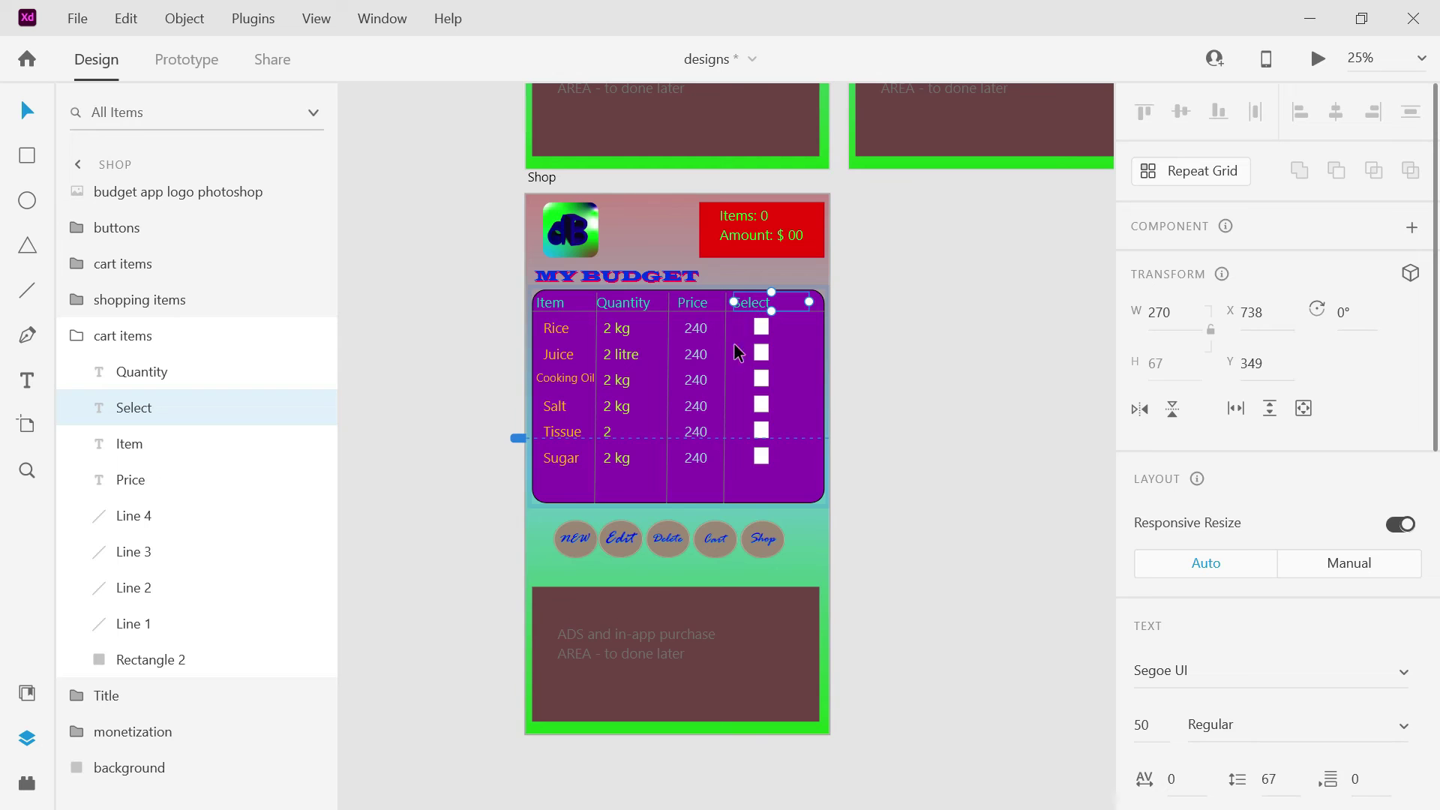
Delete the group of NEW, Edit, Delete, Cart and Shop buttons from the Shop artboard.
{"action": "left_click", "coordinate": [590, 550]}
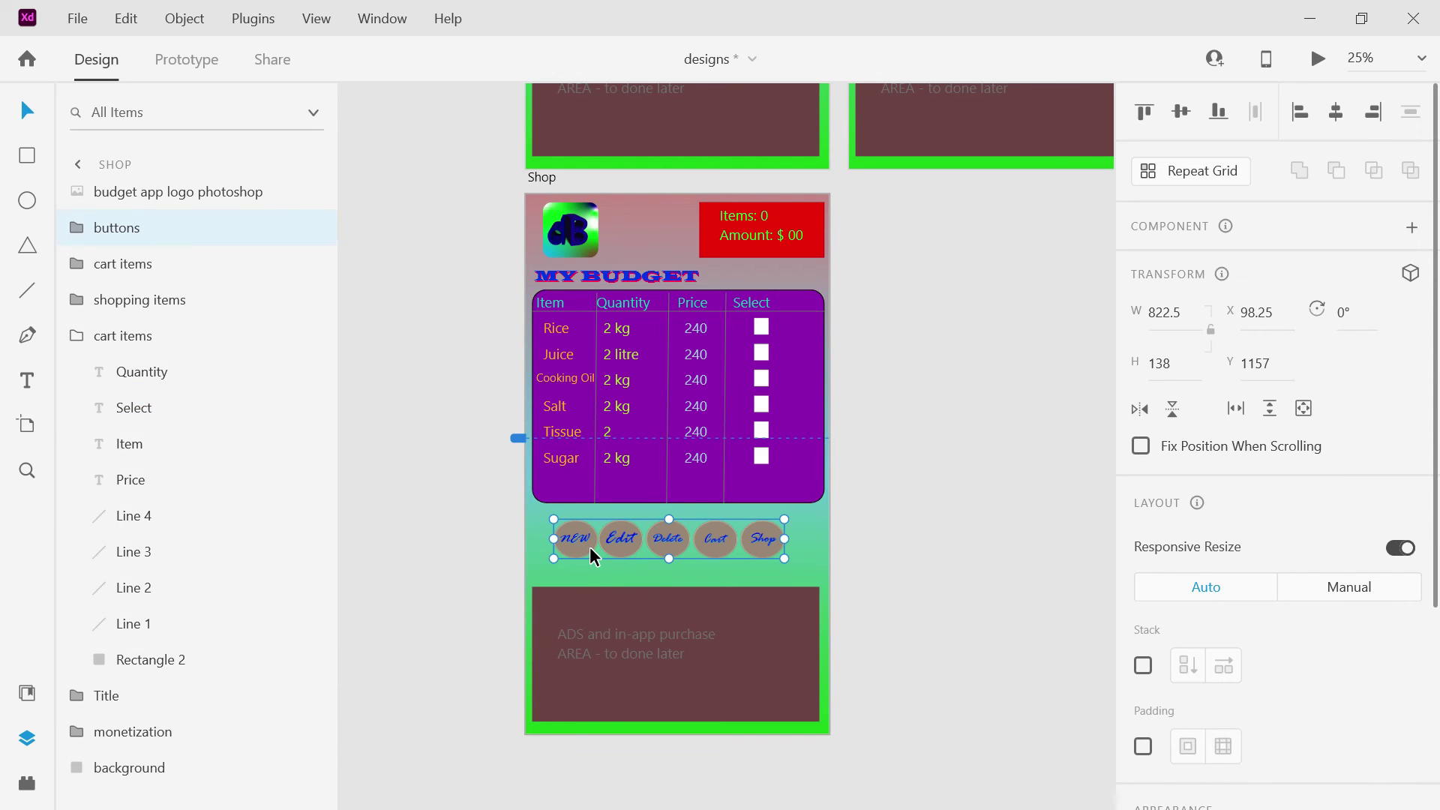
{"action": "key", "text": "Delete"}
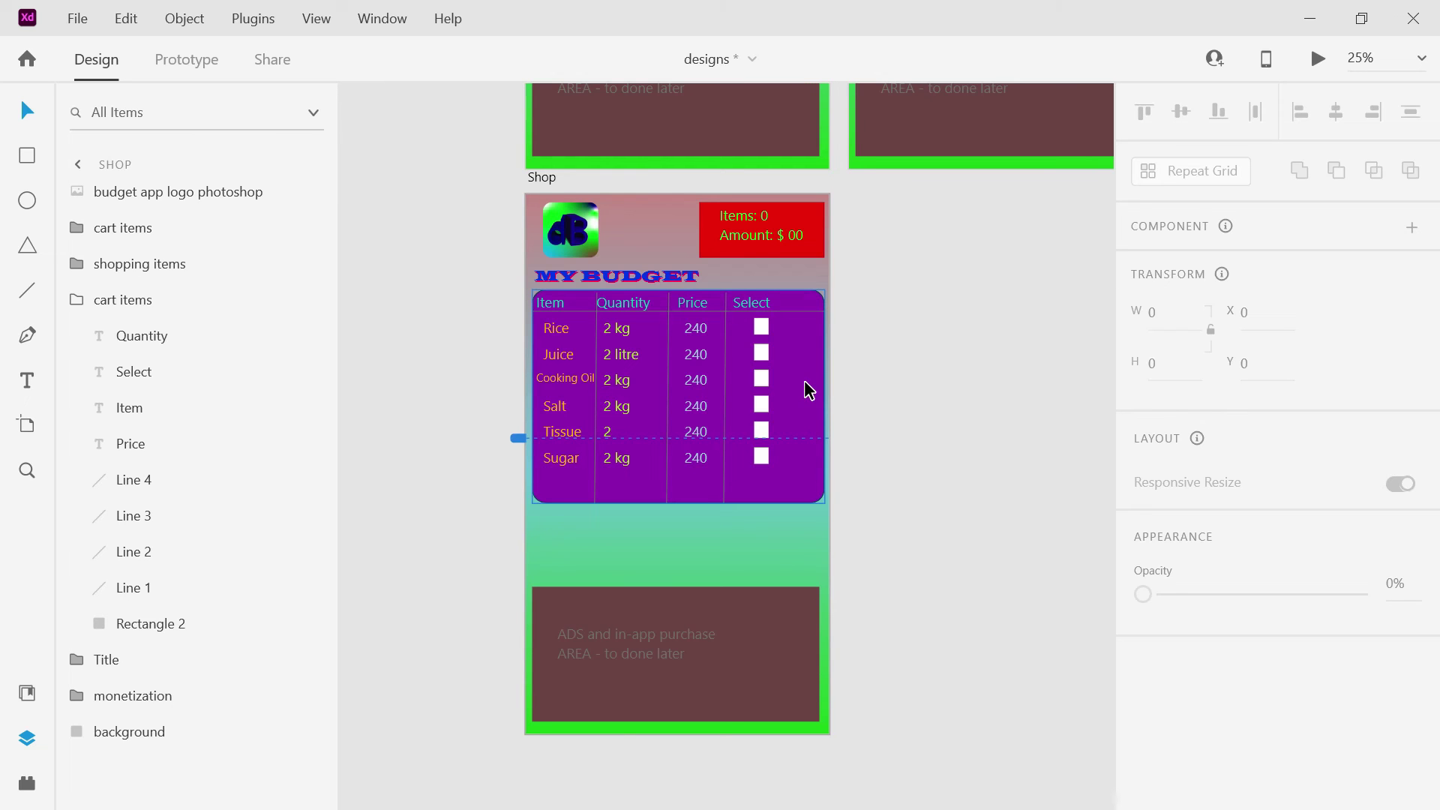
{"action": "double_click", "coordinate": [626, 386]}
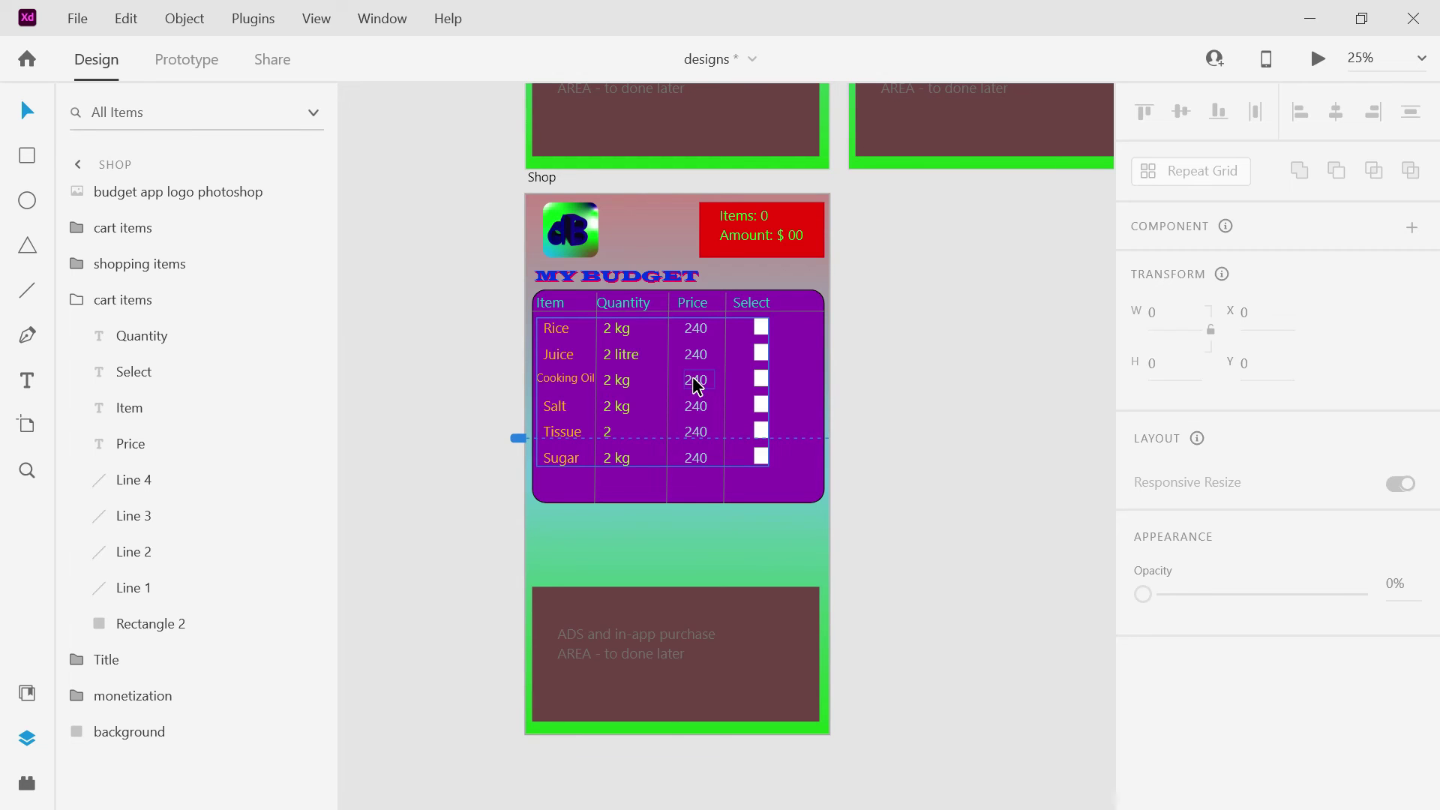
{"action": "left_click", "coordinate": [893, 541]}
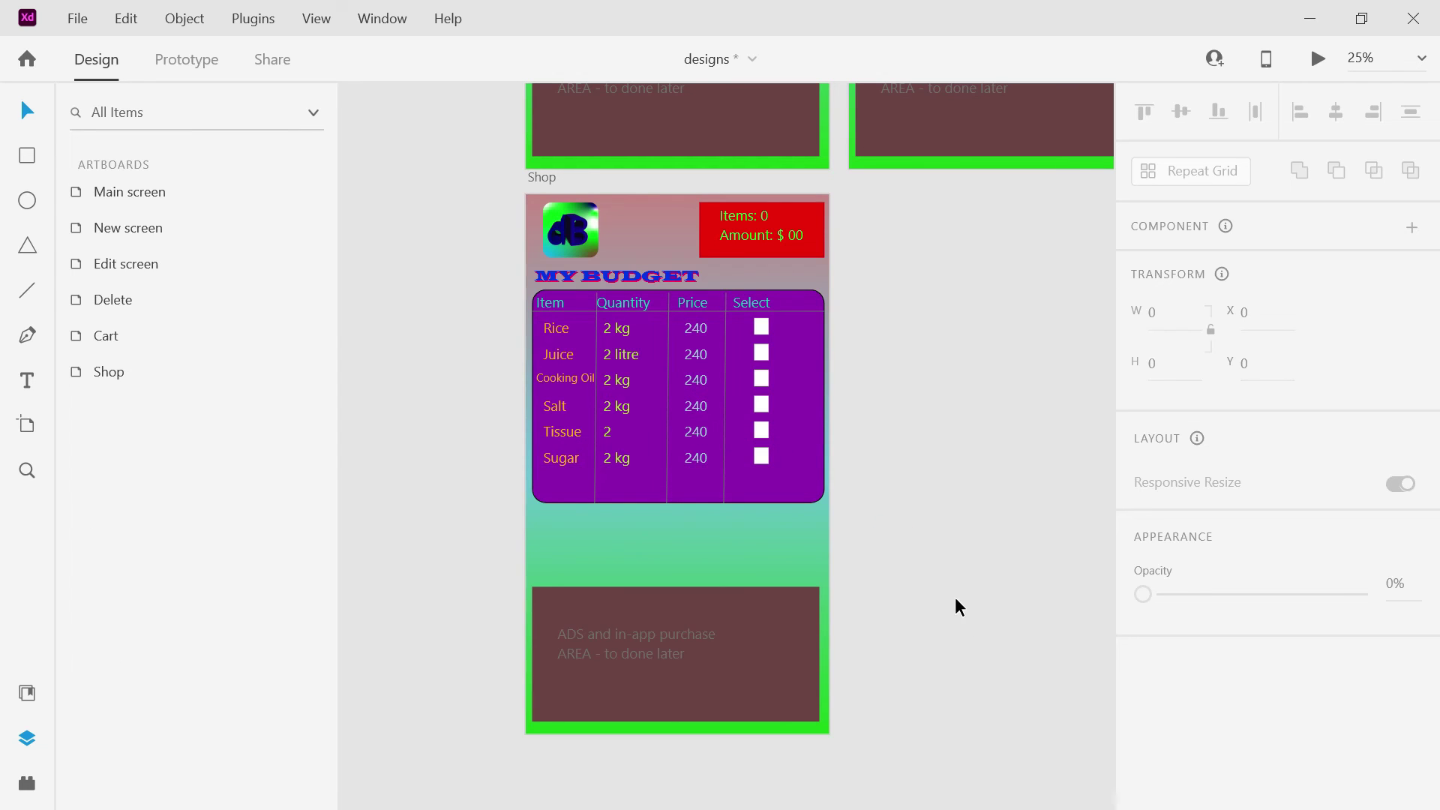
Compare with the Delete and Cart screens and delete the Shop artboard.
{"action": "left_click_drag", "start_coordinate": [1005, 582], "coordinate": [1204, 57]}
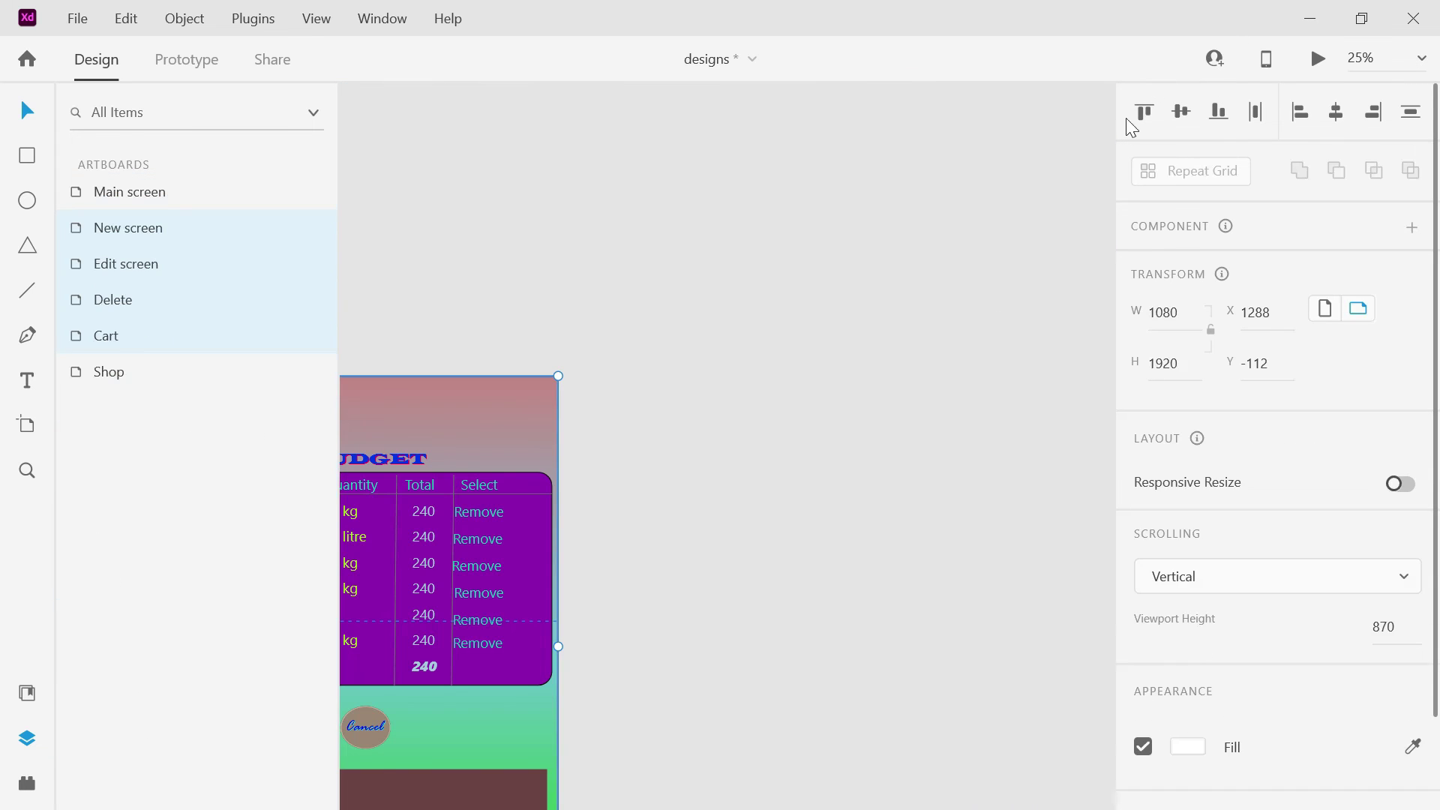
{"action": "left_click", "coordinate": [877, 462]}
{"action": "left_click_drag", "start_coordinate": [833, 664], "coordinate": [600, 369]}
{"action": "left_click", "coordinate": [663, 307]}
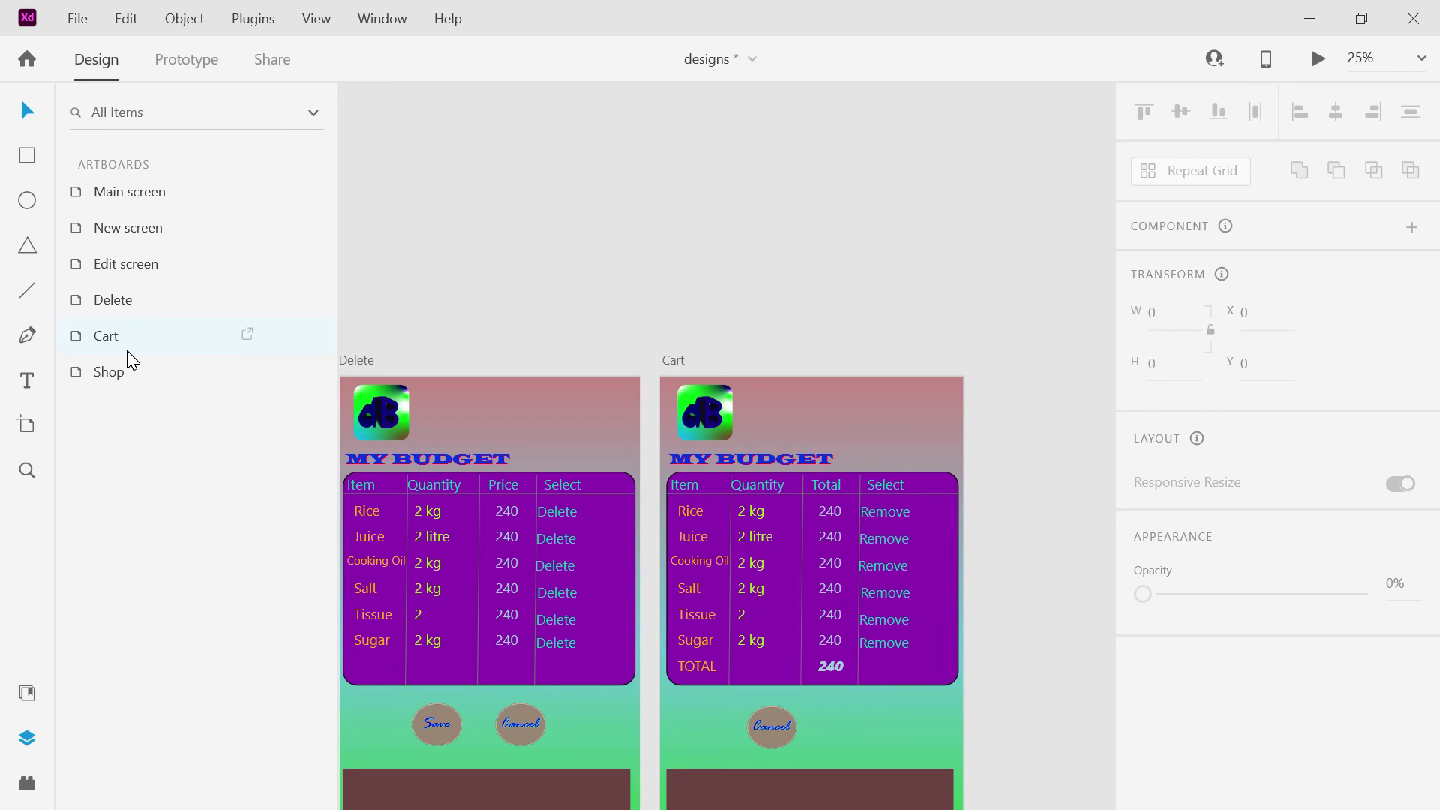
{"action": "left_click", "coordinate": [119, 367]}
{"action": "key", "text": "Delete"}
Duplicate the Delete artboard and place the copy below Cart in the artboard list.
{"action": "left_click", "coordinate": [120, 269]}
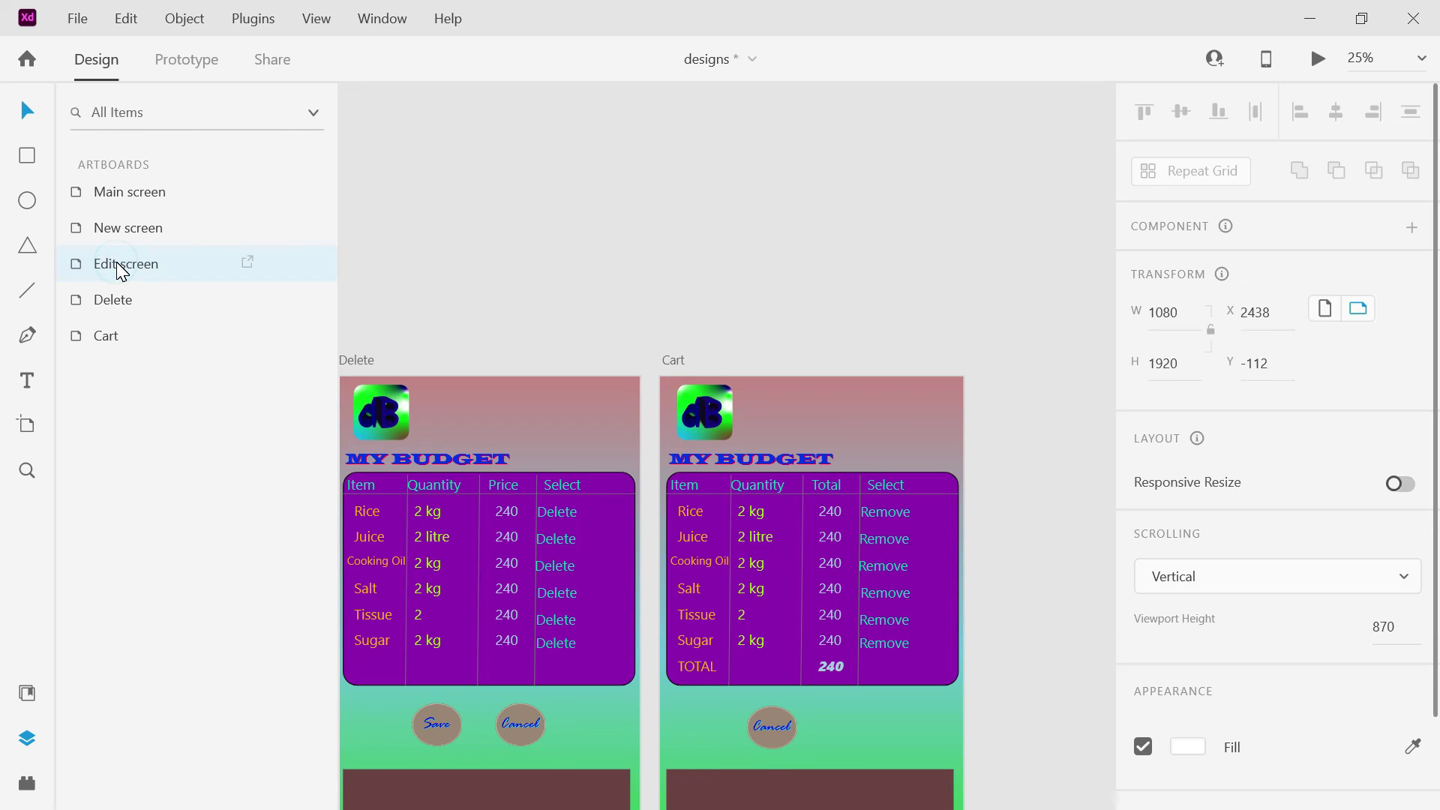
{"action": "left_click", "coordinate": [119, 307]}
{"action": "key", "text": "ctrl+d"}
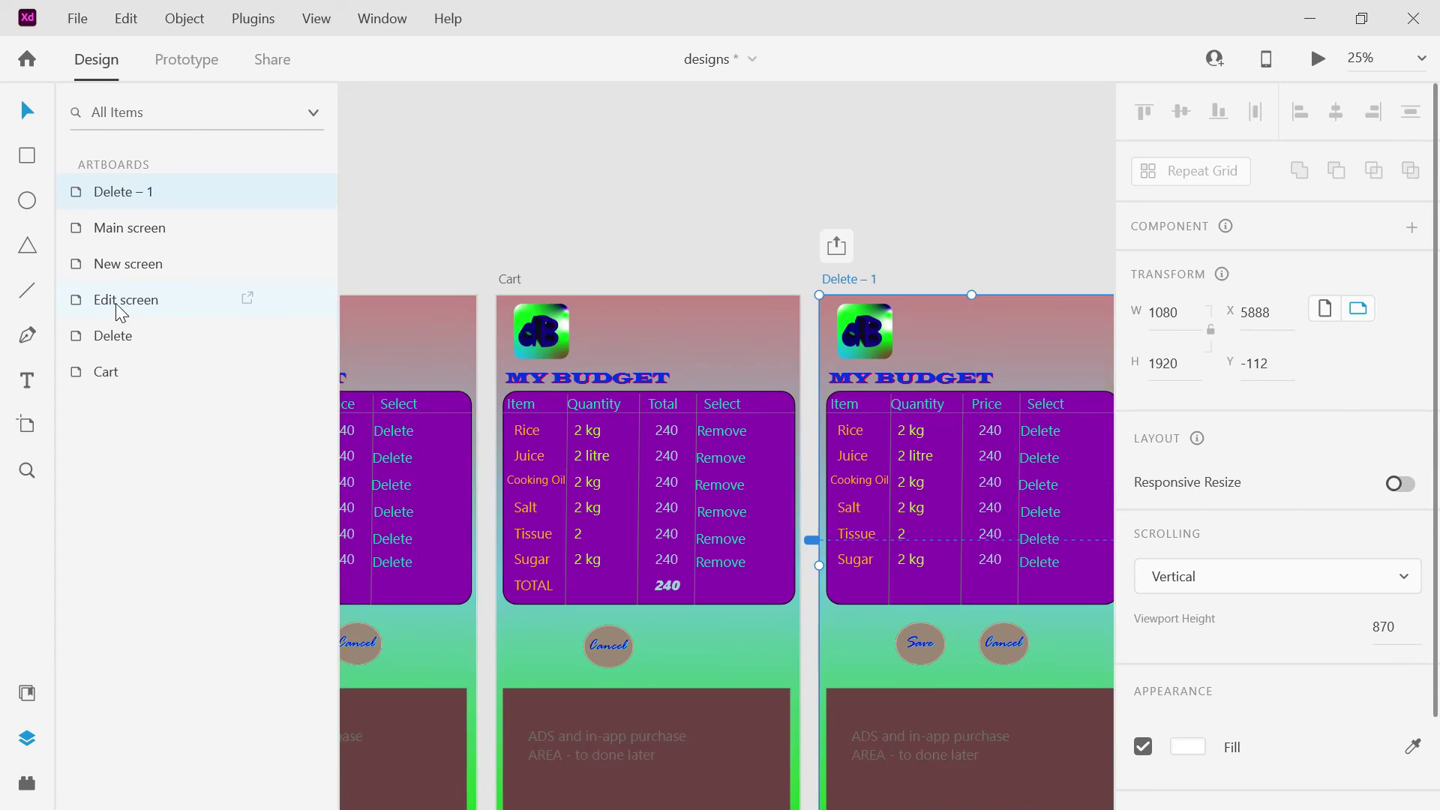
{"action": "left_click_drag", "start_coordinate": [144, 193], "coordinate": [170, 405]}
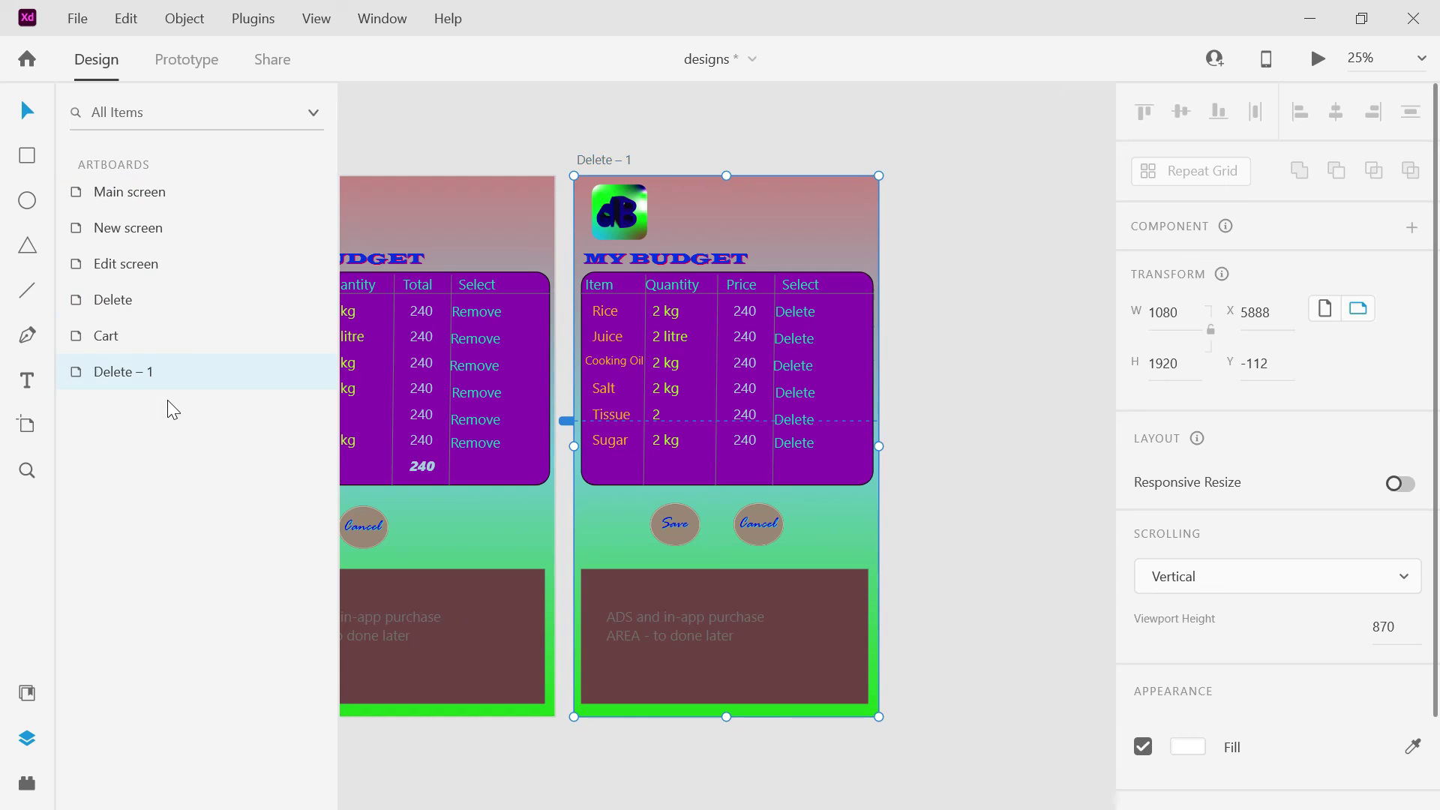
Rename the copied Delete artboard as Shop.
{"action": "double_click", "coordinate": [138, 375]}
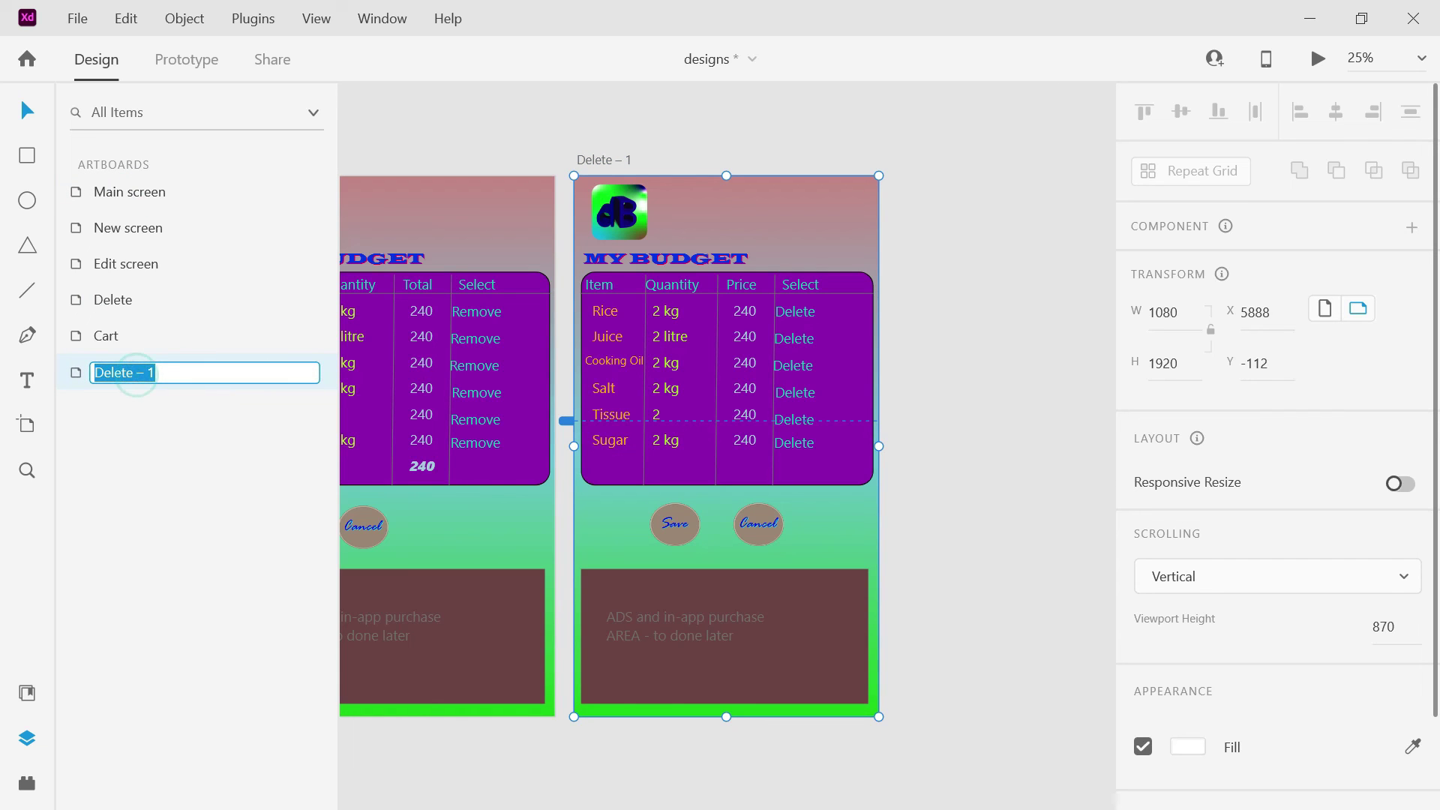
{"action": "type", "text": "Shop"}
{"action": "key", "text": "Return"}
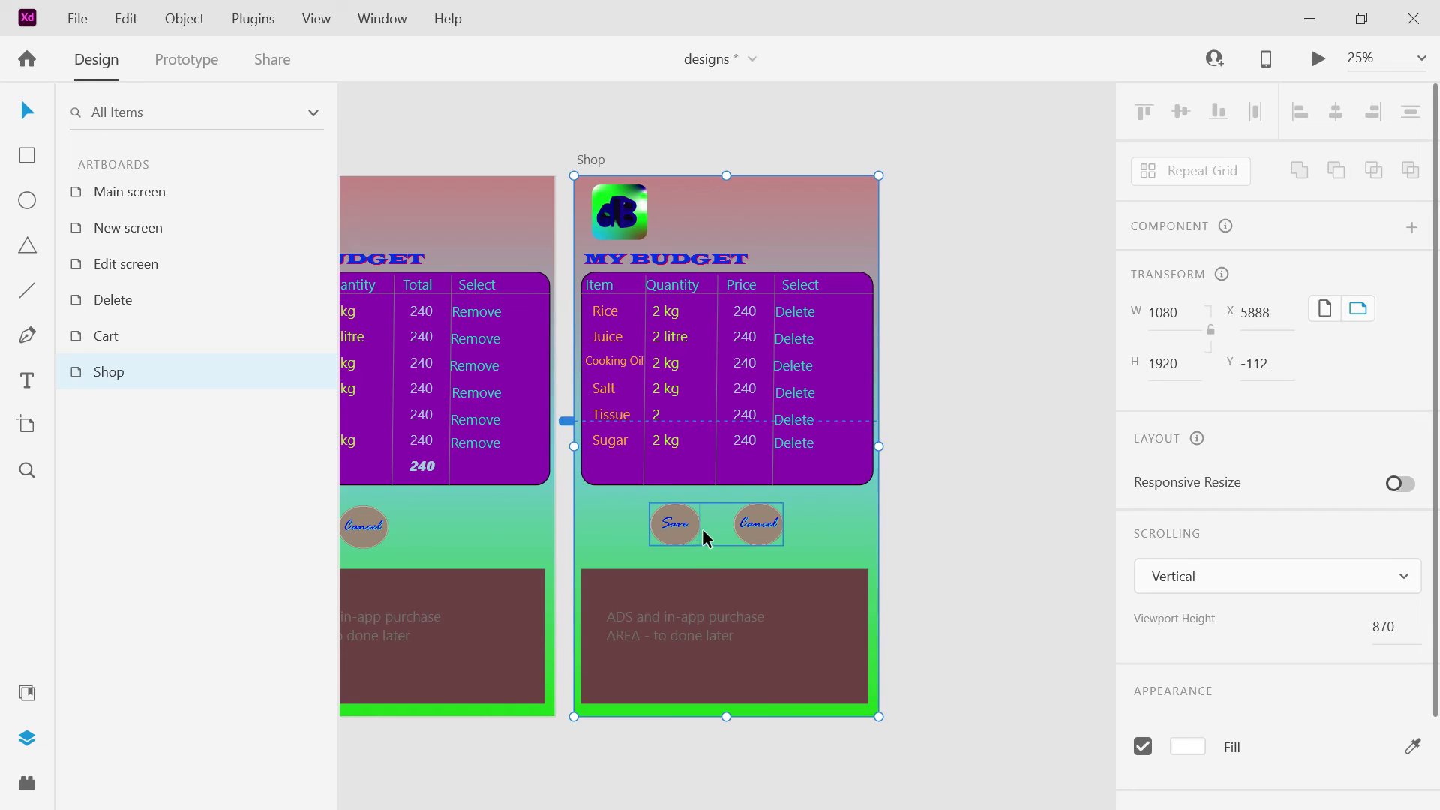
Change the Delete label in the Shop screen's Rice row to Delete/Edit.
{"action": "double_click", "coordinate": [798, 313]}
{"action": "double_click", "coordinate": [820, 309]}
{"action": "left_click", "coordinate": [820, 309]}
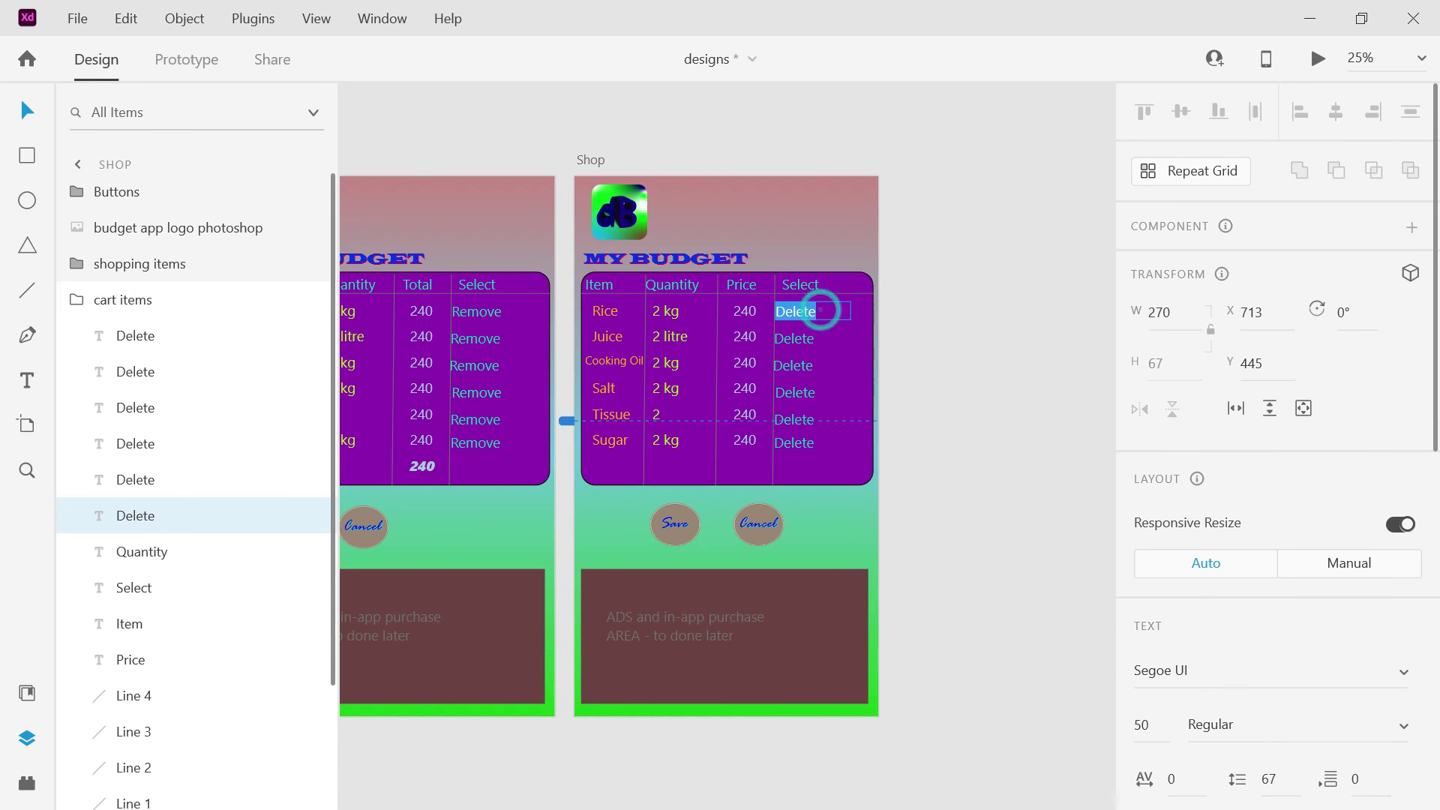
{"action": "left_click", "coordinate": [821, 310]}
{"action": "left_click", "coordinate": [820, 310]}
{"action": "left_click", "coordinate": [820, 310]}
{"action": "left_click", "coordinate": [820, 309]}
{"action": "left_click", "coordinate": [820, 309]}
{"action": "type", "text": "/Edit"}
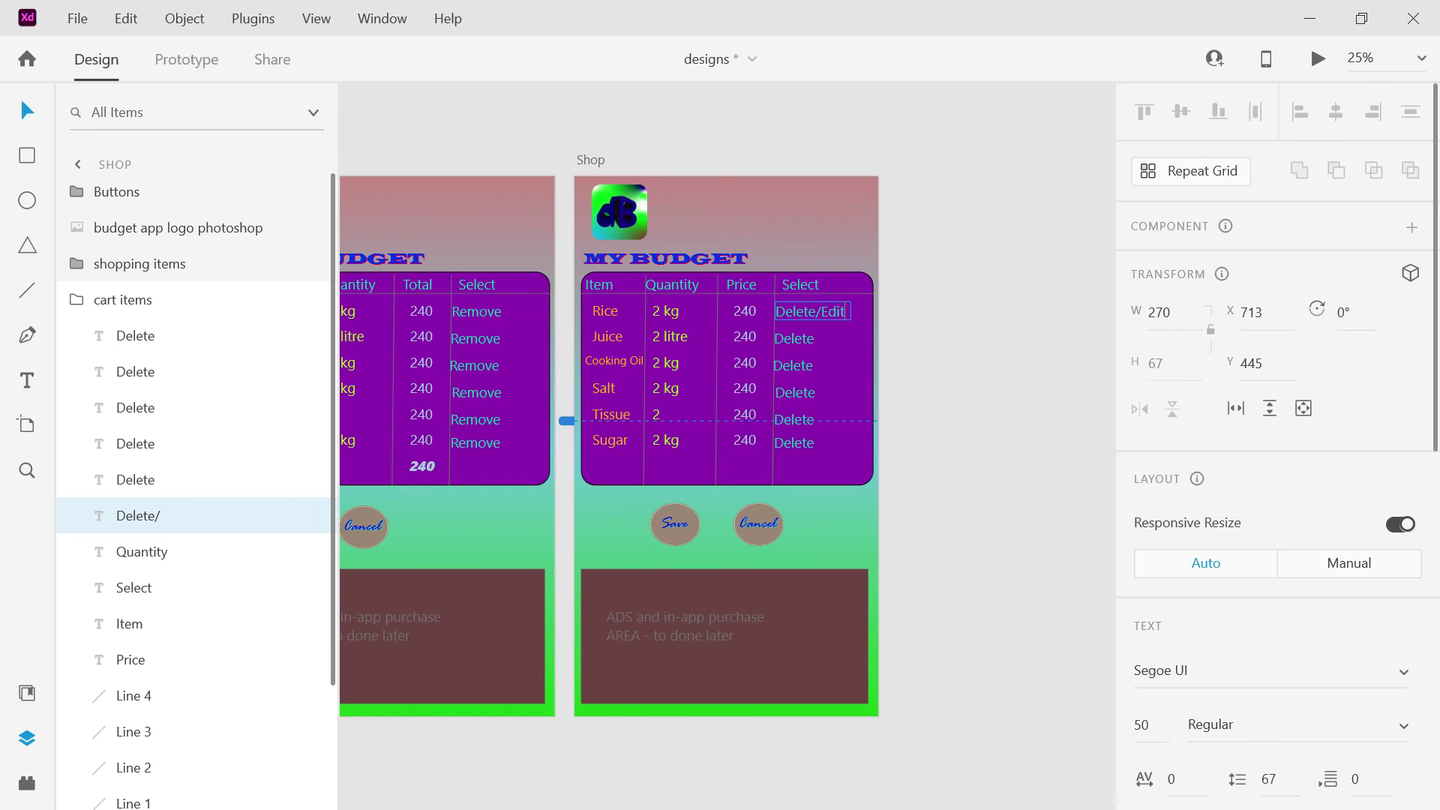
Copy the Delete/Edit text from the Rice row into the Shop screen's Juice and Cooking Oil rows, replacing their Delete labels.
{"action": "left_click_drag", "start_coordinate": [848, 309], "coordinate": [774, 315]}
{"action": "key", "text": "ctrl+c"}
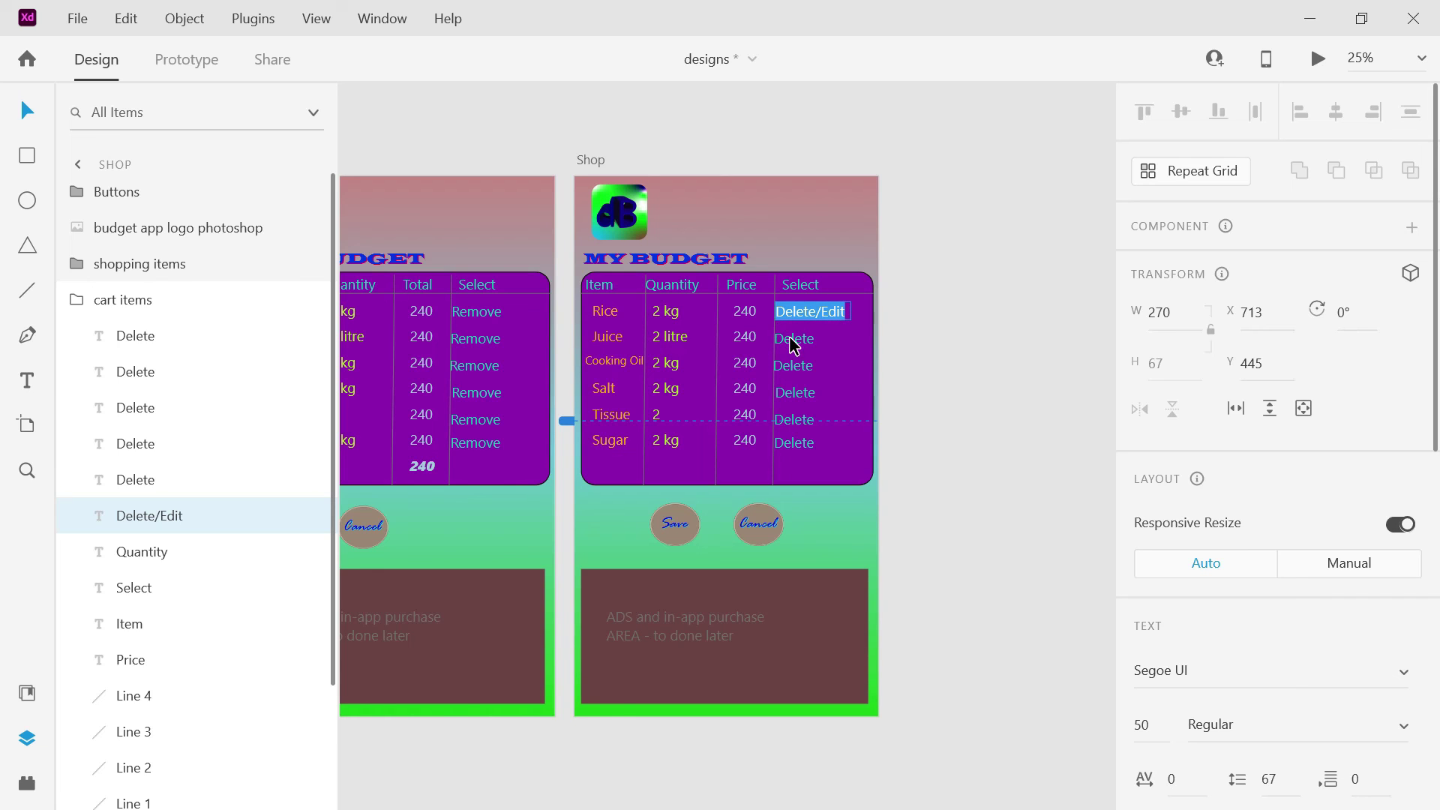
{"action": "left_click", "coordinate": [785, 336]}
{"action": "double_click", "coordinate": [787, 337]}
{"action": "key", "text": "ctrl+v"}
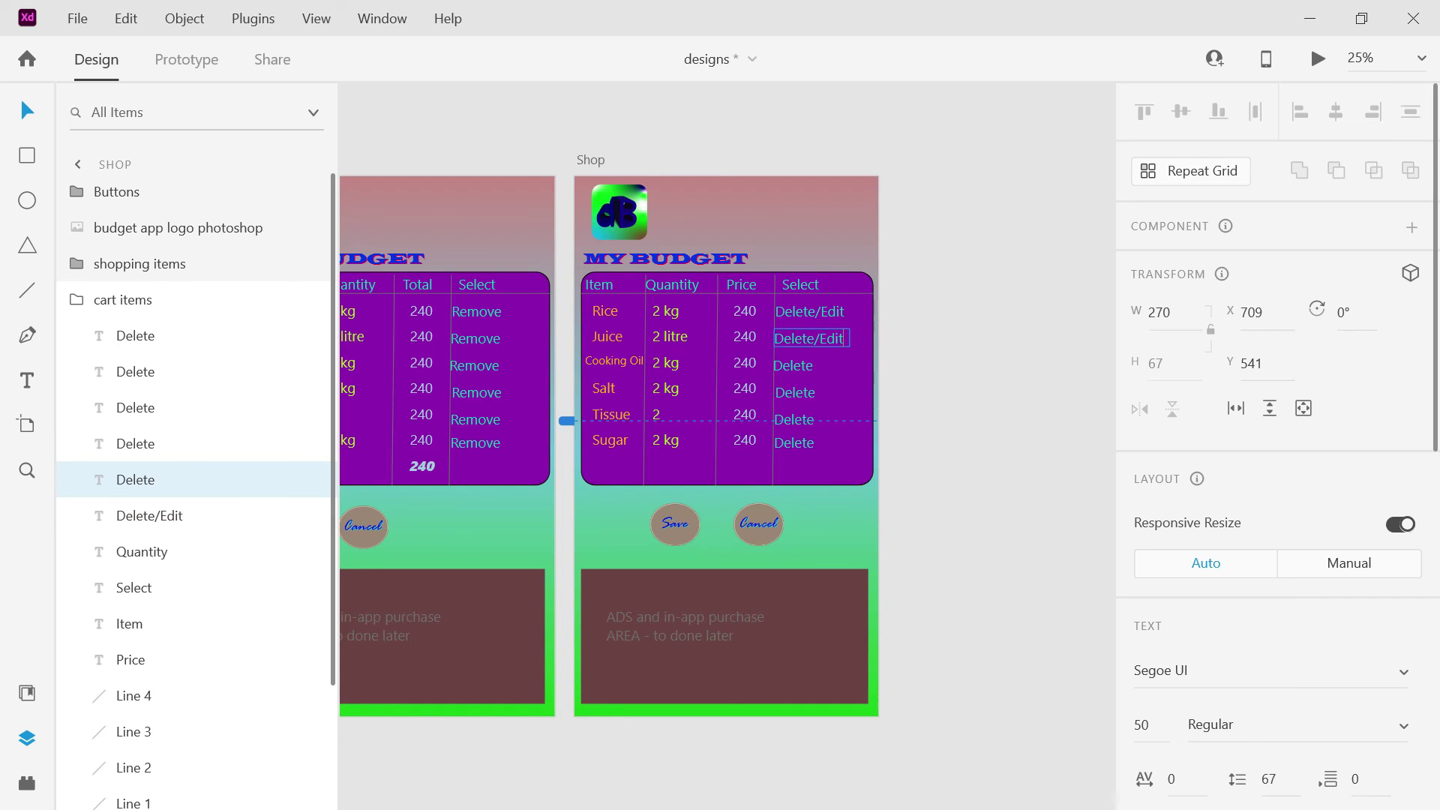
{"action": "left_click", "coordinate": [791, 367]}
{"action": "double_click", "coordinate": [791, 367]}
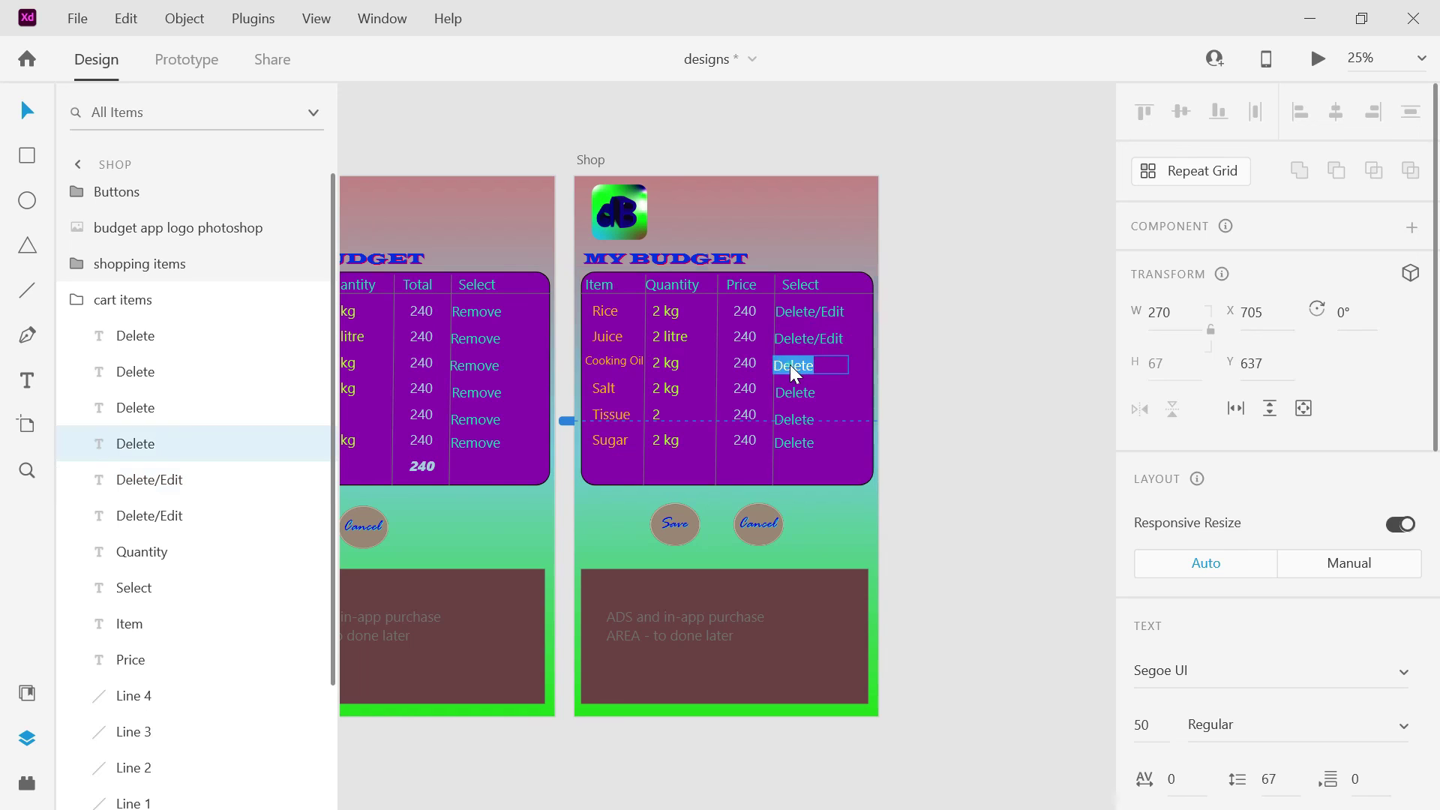
{"action": "key", "text": "ctrl+v"}
Replace the Delete labels in the Shop screen's Salt, Tissue and Sugar rows with Delete/Edit.
{"action": "left_click", "coordinate": [798, 404]}
{"action": "left_click", "coordinate": [797, 397]}
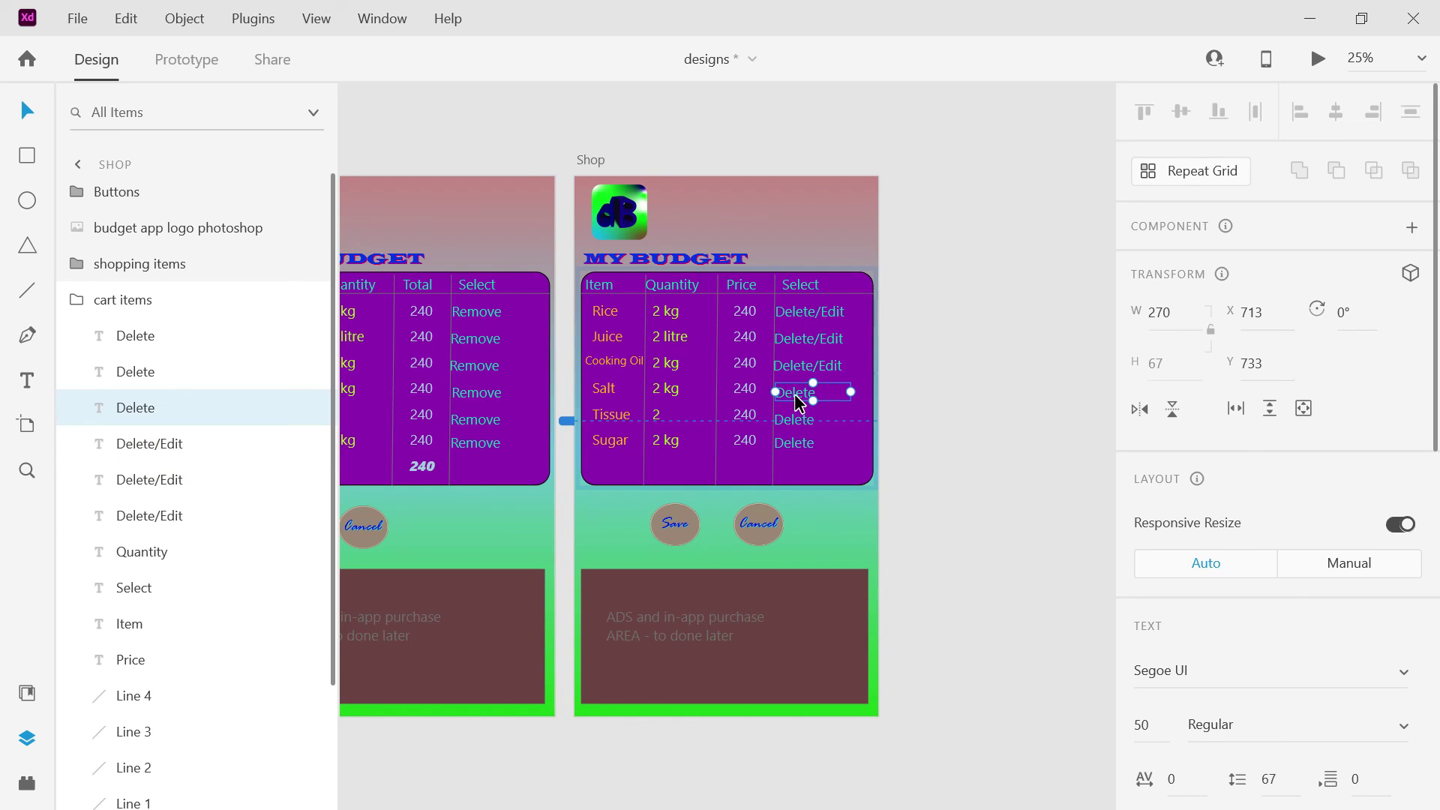
{"action": "double_click", "coordinate": [795, 396]}
{"action": "key", "text": "ctrl+v"}
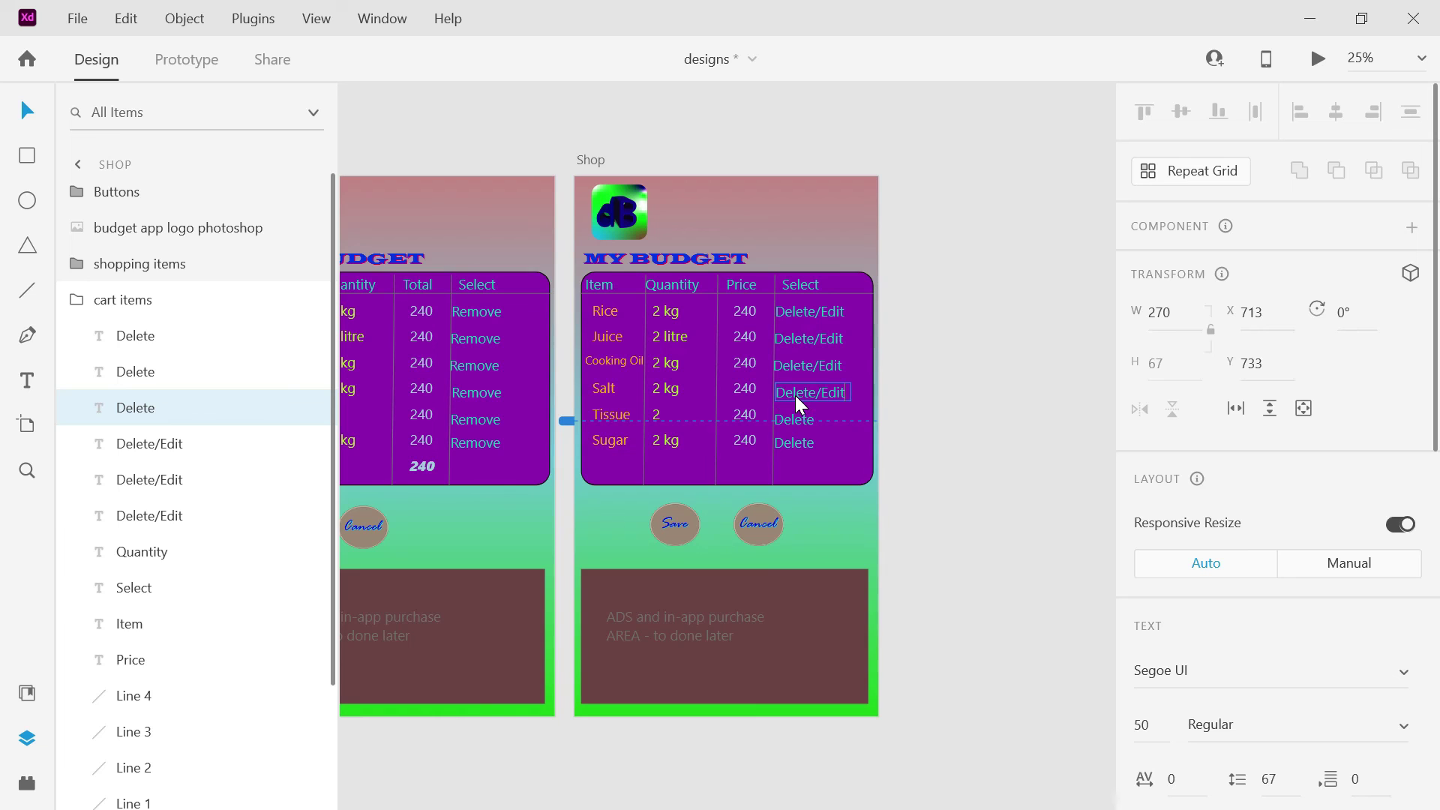
{"action": "left_click", "coordinate": [785, 420]}
{"action": "double_click", "coordinate": [785, 420]}
{"action": "key", "text": "ctrl+v"}
{"action": "key", "text": "Escape"}
{"action": "left_click", "coordinate": [789, 446]}
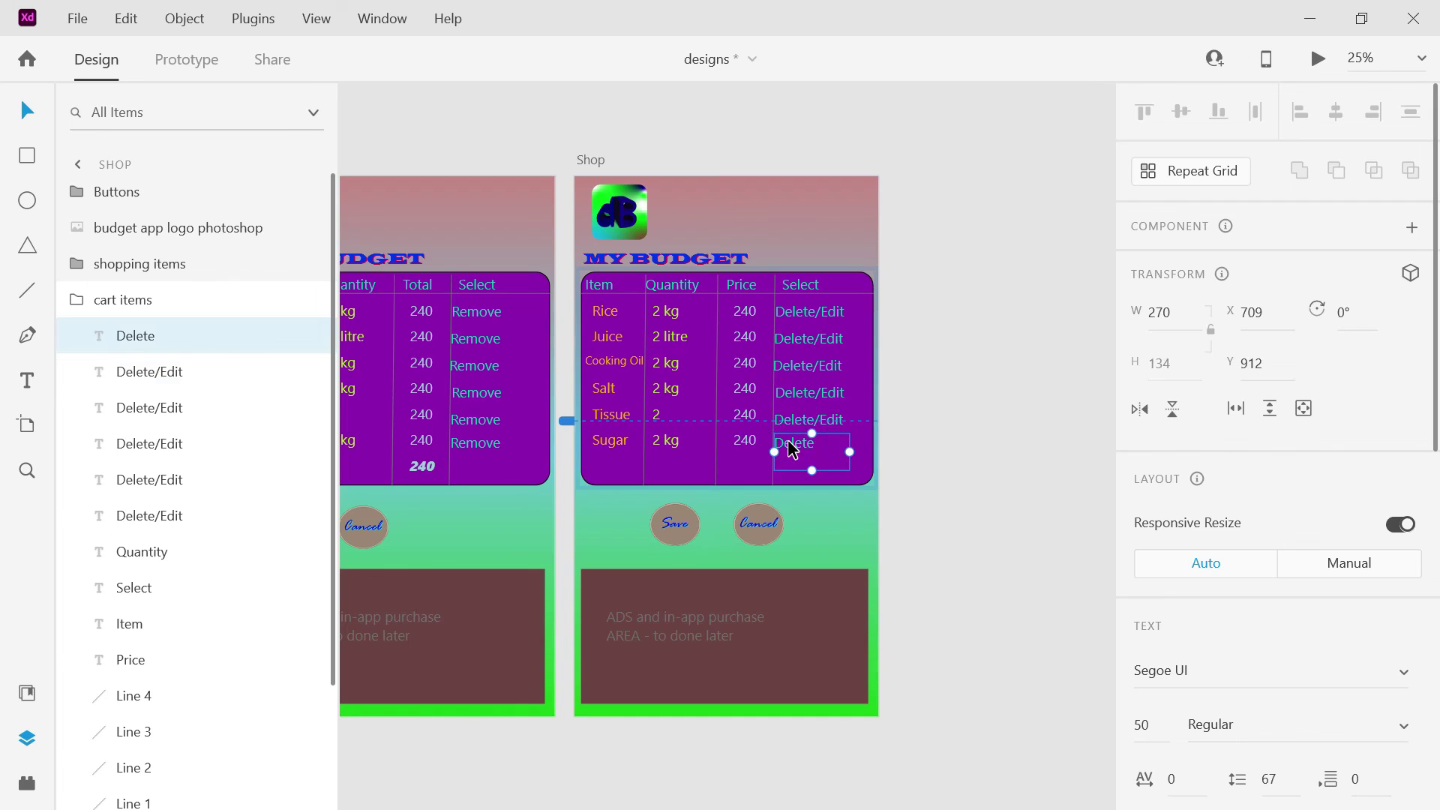
{"action": "double_click", "coordinate": [789, 445]}
{"action": "key", "text": "ctrl+v"}
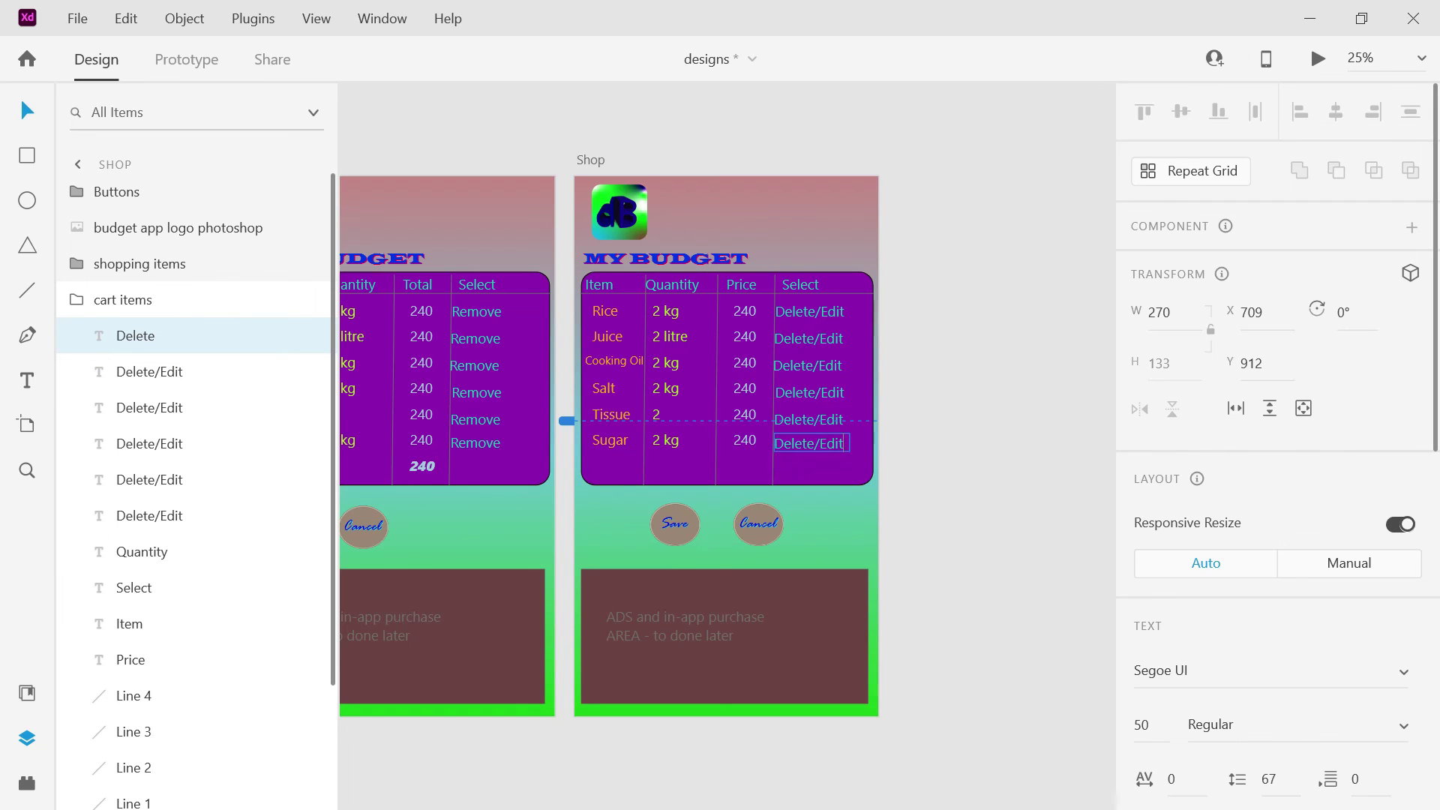
{"action": "key", "text": "Escape"}
{"action": "left_click", "coordinate": [965, 460]}
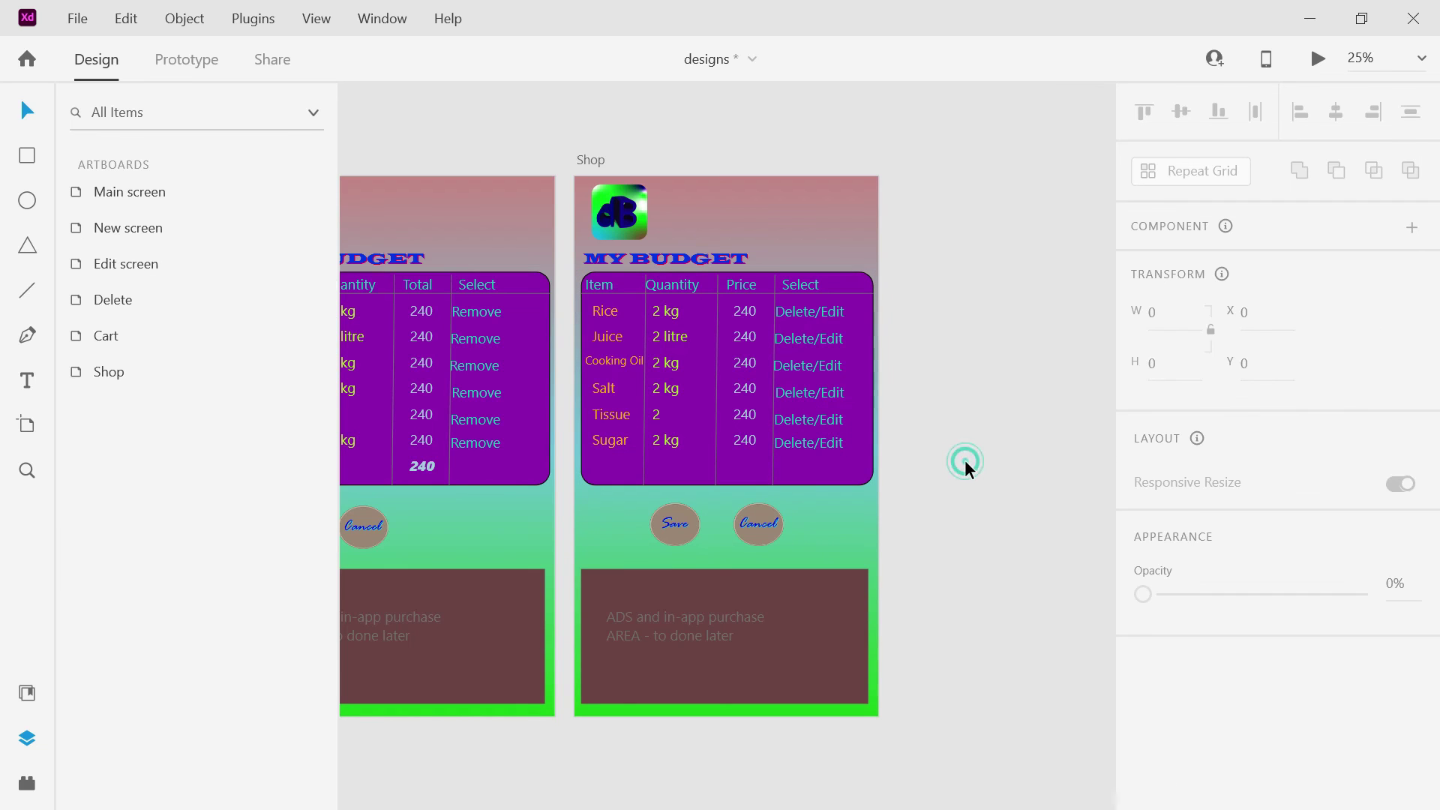
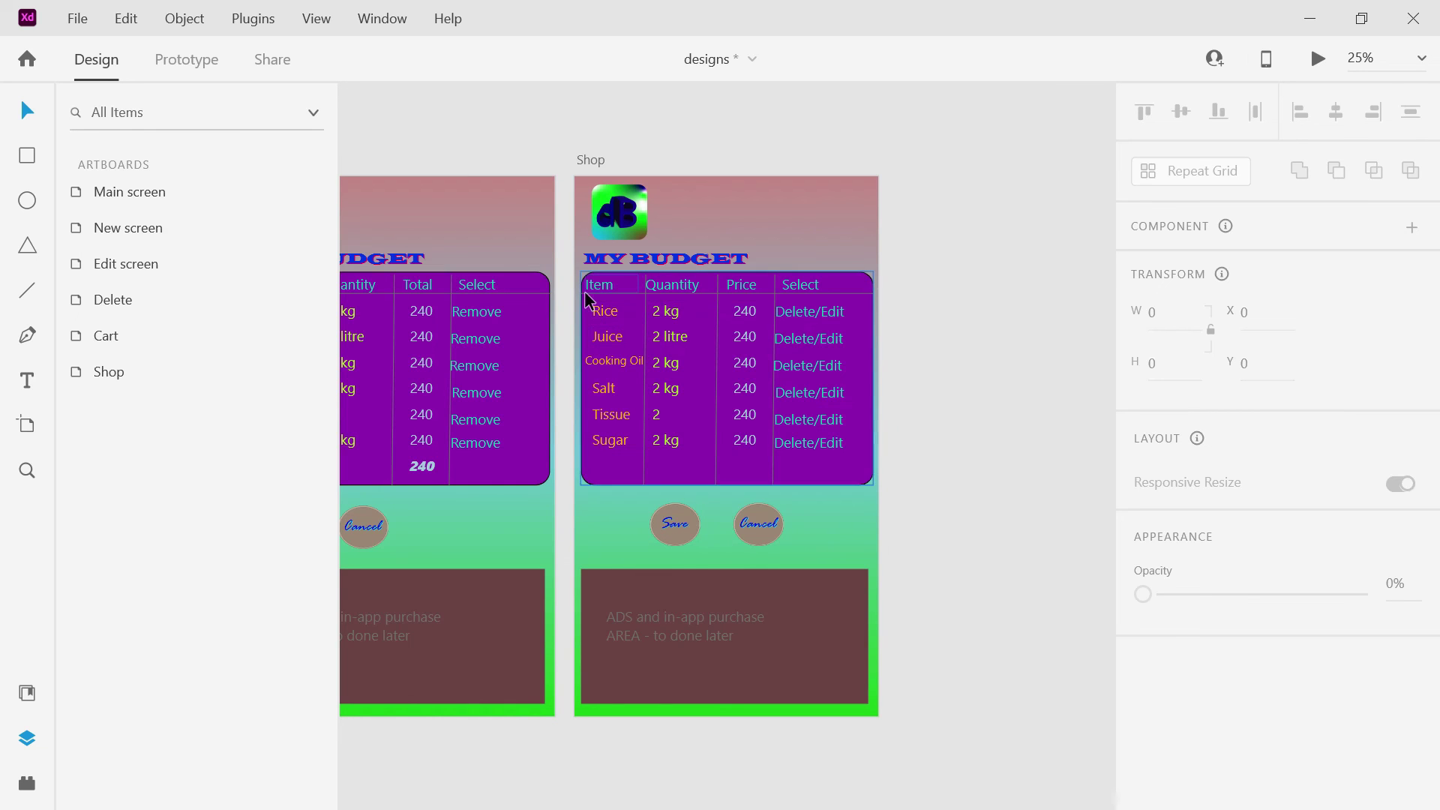
Switch to prototyping, check the Main screen's NEW button link, and link the Main screen's Edit button to the Edit screen artboard.
{"action": "left_click_drag", "start_coordinate": [993, 726], "coordinate": [381, 330]}
{"action": "left_click_drag", "start_coordinate": [532, 308], "coordinate": [813, 745]}
{"action": "left_click", "coordinate": [808, 736]}
{"action": "left_click_drag", "start_coordinate": [546, 700], "coordinate": [318, 594]}
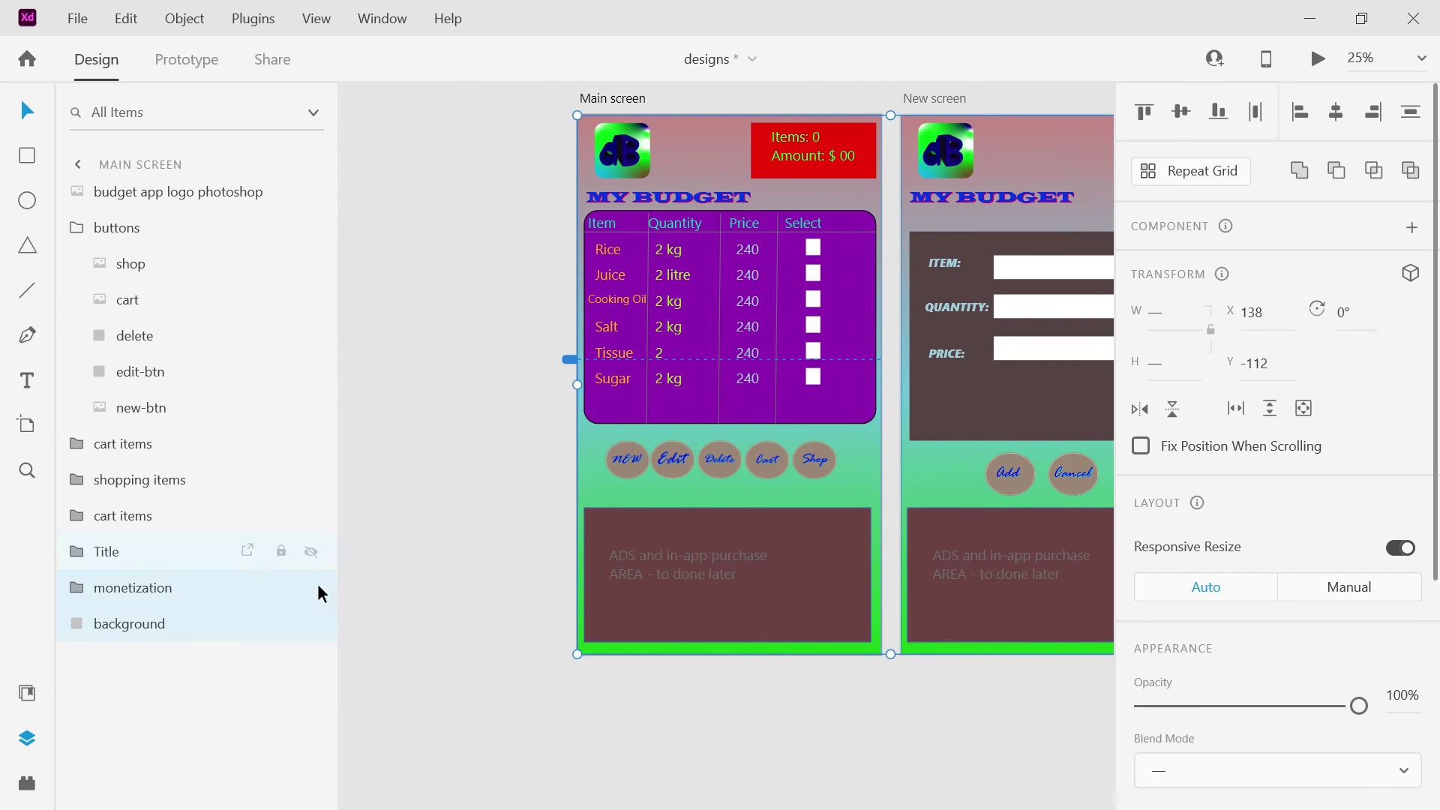
{"action": "left_click", "coordinate": [629, 469]}
{"action": "double_click", "coordinate": [630, 469]}
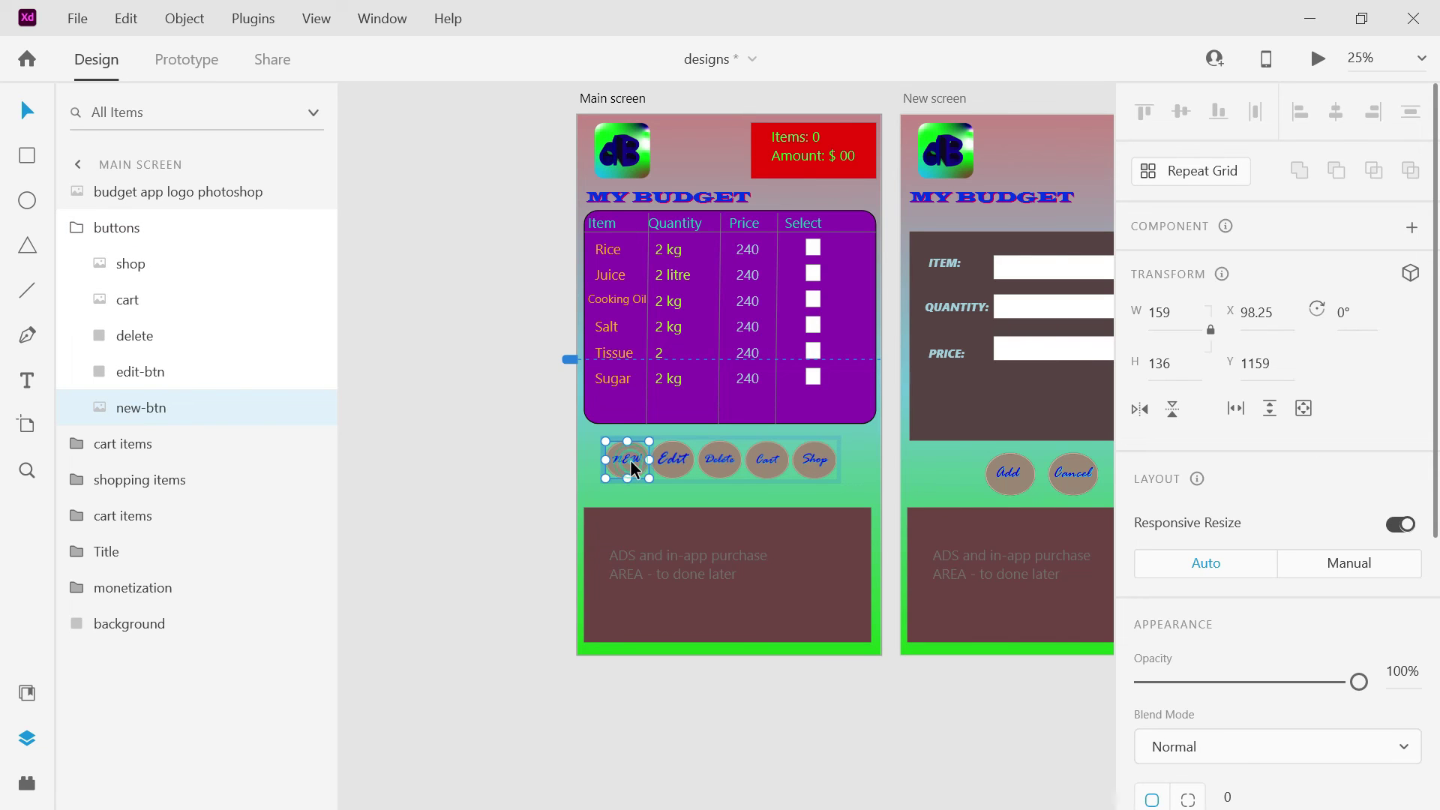
{"action": "left_click", "coordinate": [184, 60]}
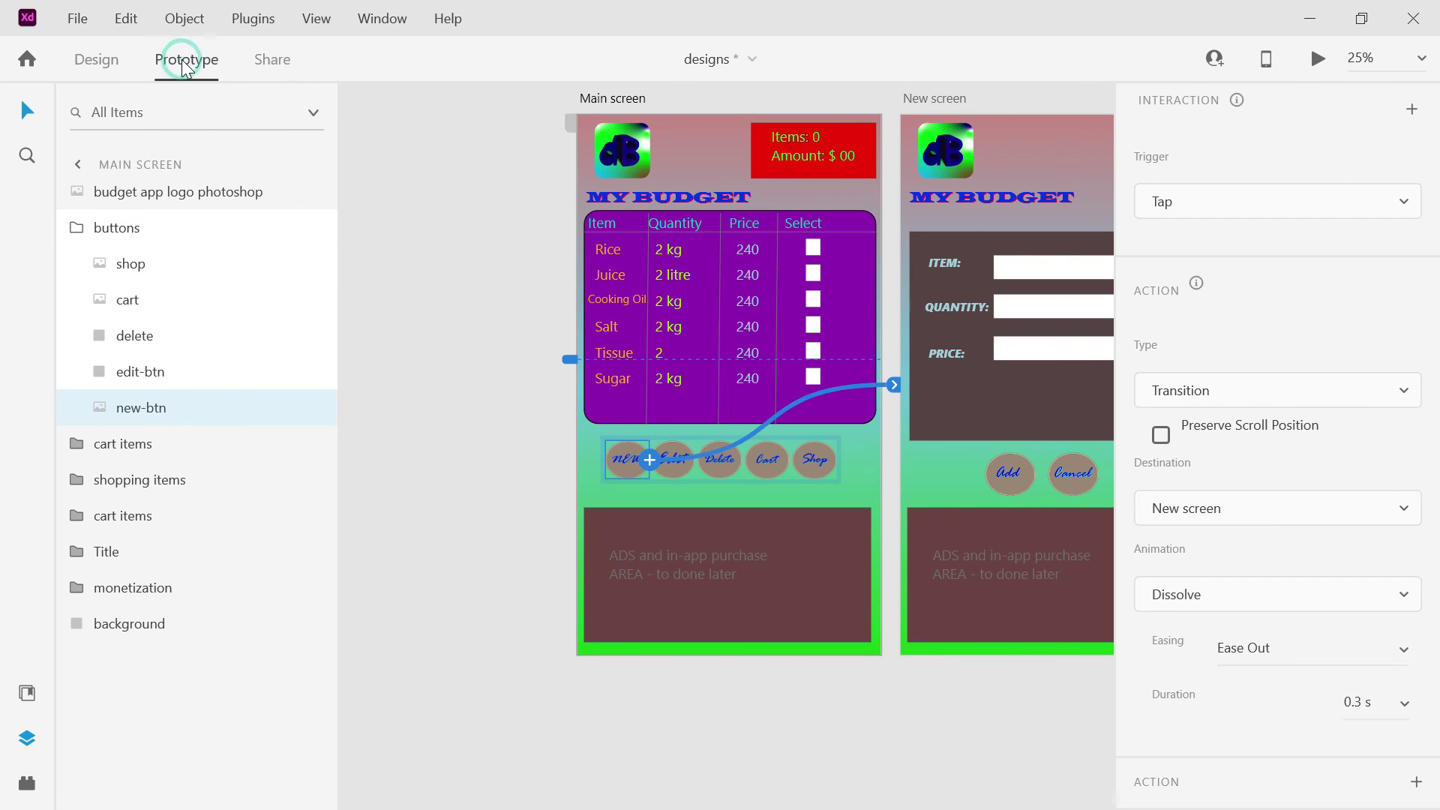
{"action": "left_click", "coordinate": [674, 475]}
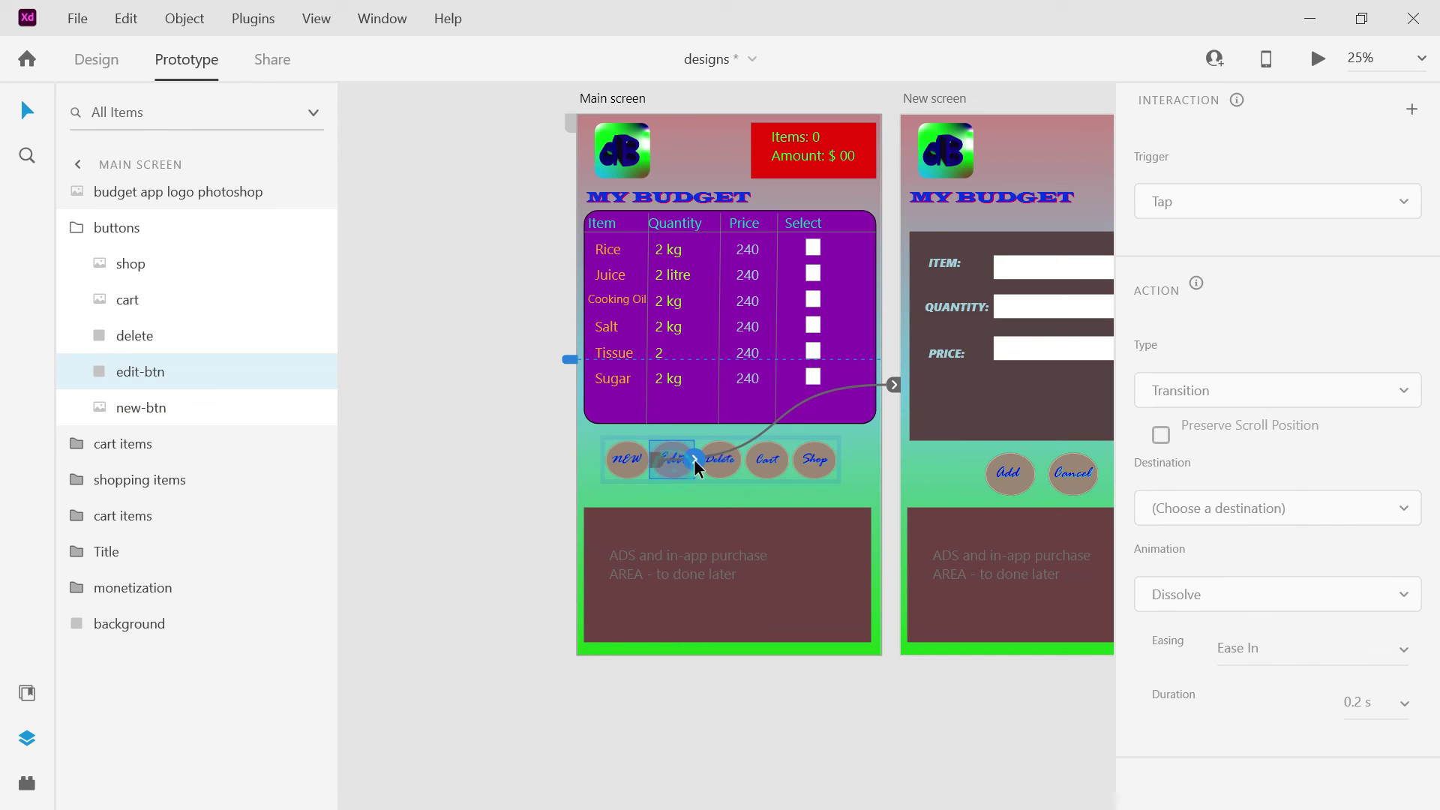
{"action": "left_click_drag", "start_coordinate": [695, 459], "coordinate": [974, 454]}
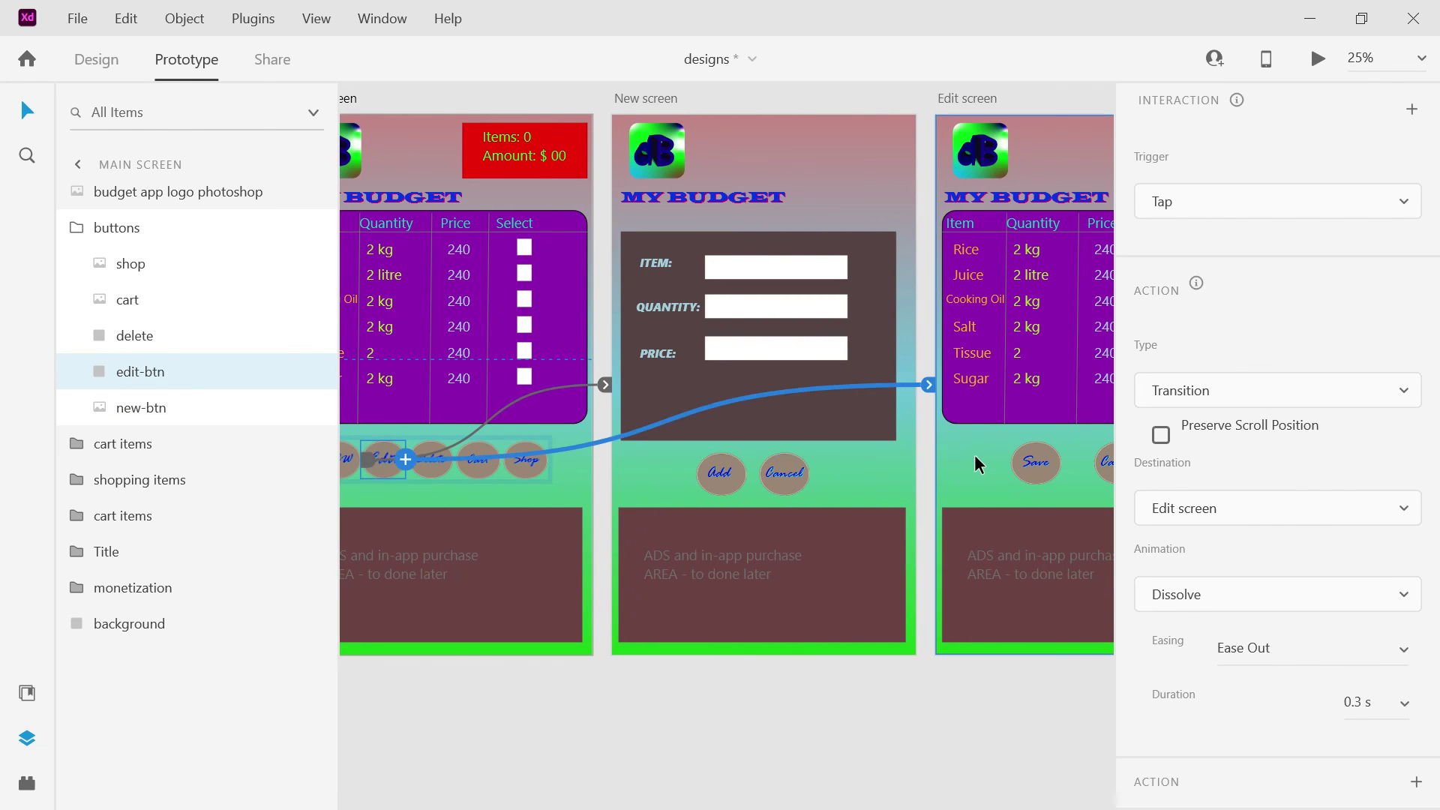
Link the Main screen's Delete button to the Delete artboard.
{"action": "left_click", "coordinate": [434, 471]}
{"action": "key", "text": "ctrl+z"}
{"action": "left_click", "coordinate": [433, 471]}
{"action": "key", "text": "ctrl+z"}
{"action": "left_click", "coordinate": [434, 471]}
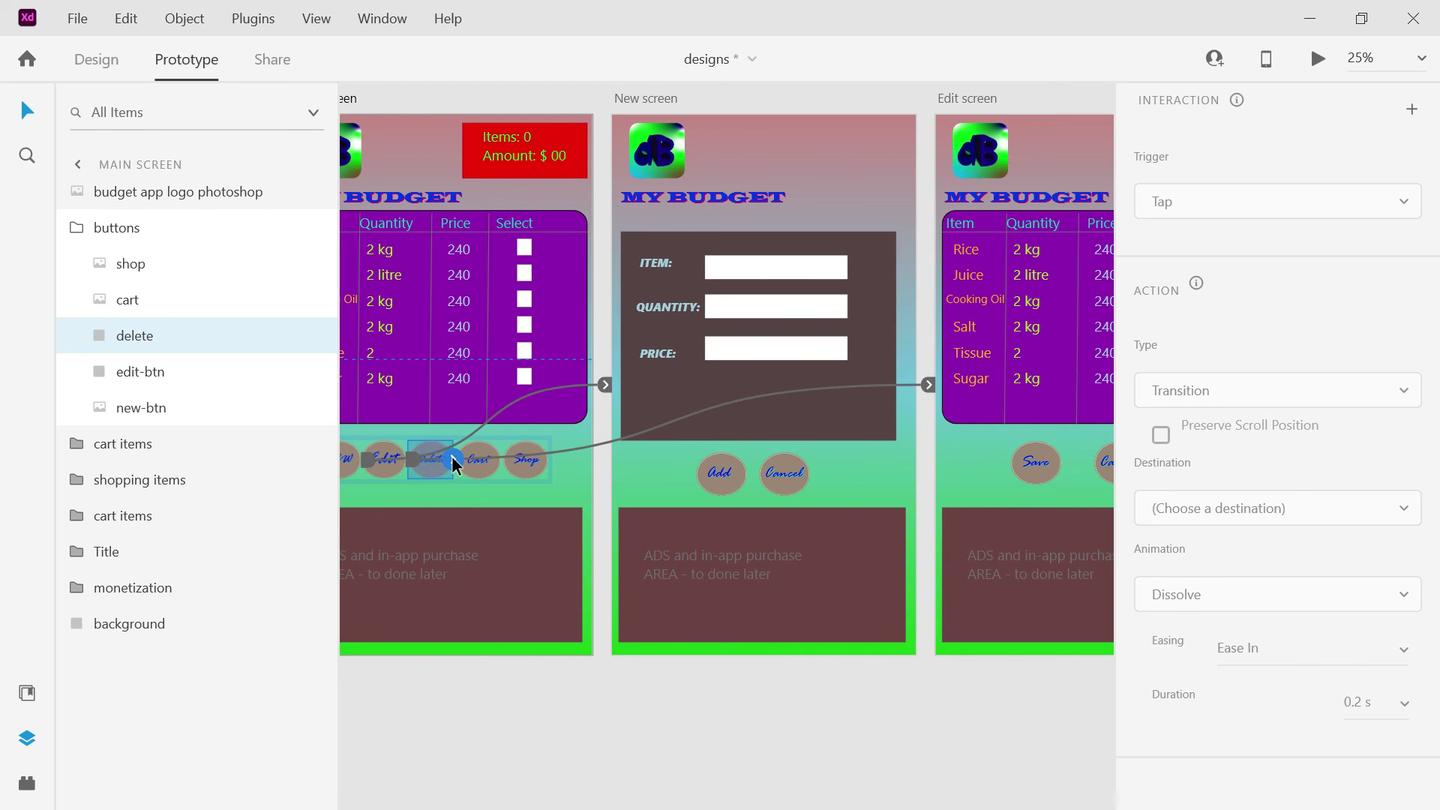
{"action": "left_click_drag", "start_coordinate": [451, 459], "coordinate": [1010, 498]}
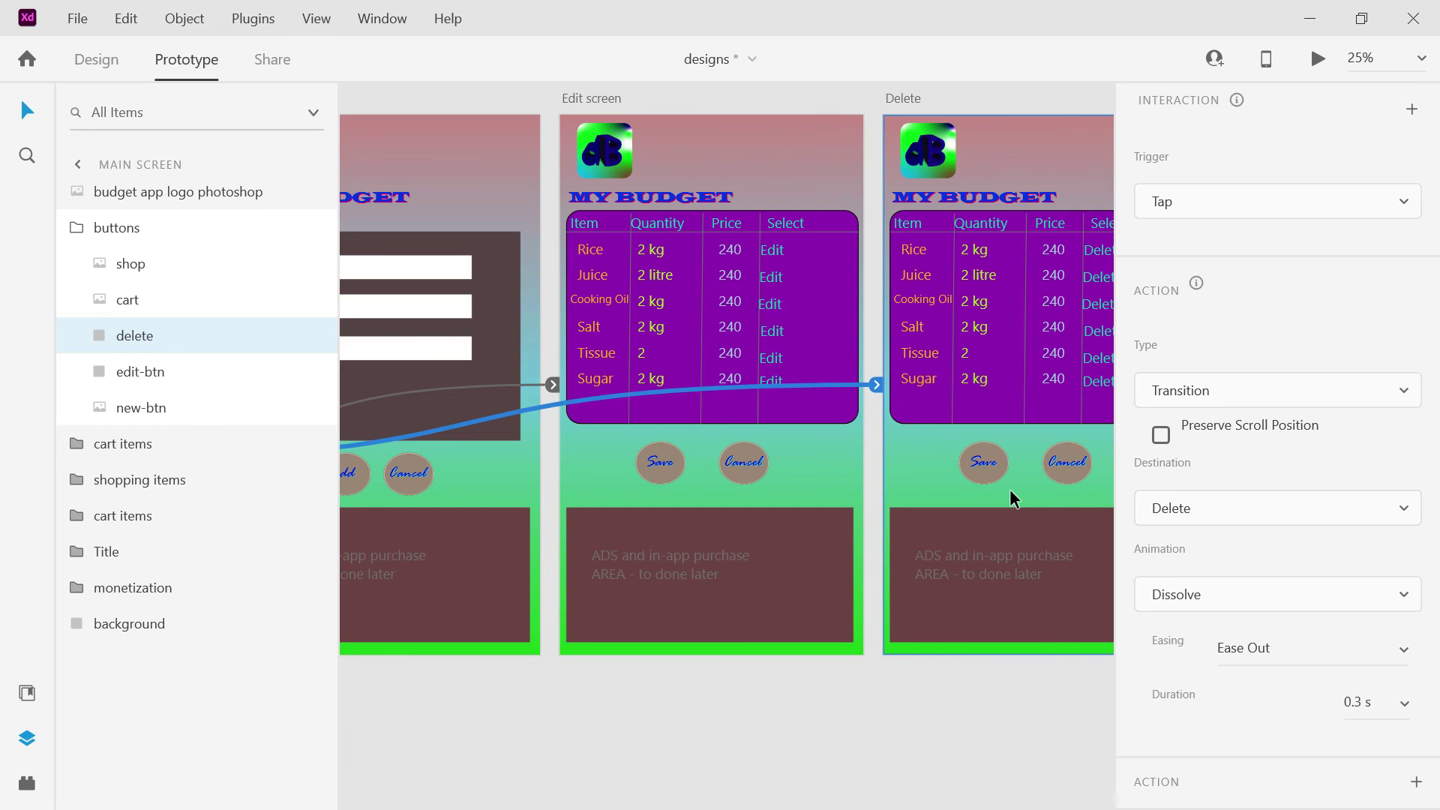
Link the Main screen's Cart button to the Cart artboard.
{"action": "left_click", "coordinate": [685, 727]}
{"action": "scroll", "coordinate": [293, 701], "scroll_direction": "left", "scroll_amount": 5}
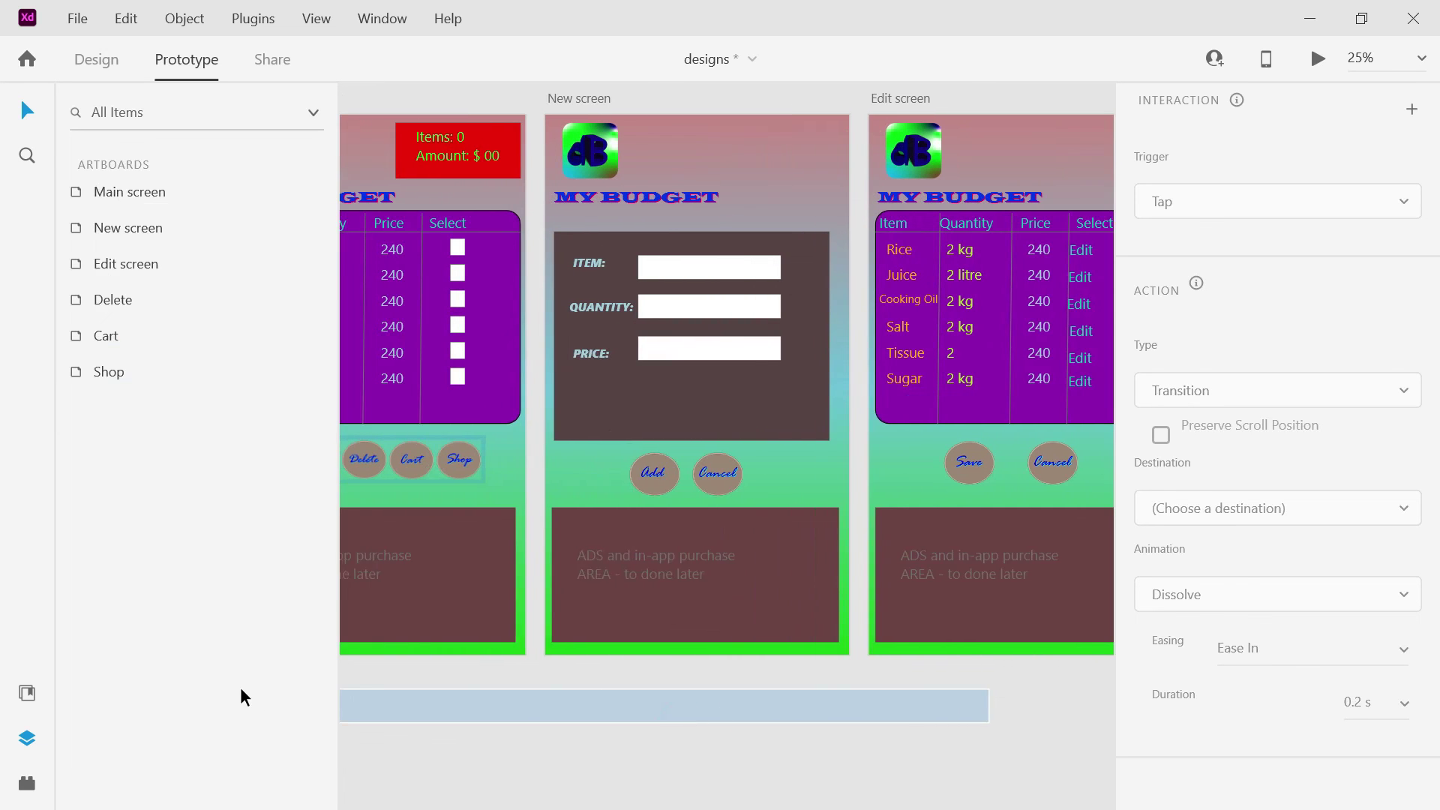
{"action": "left_click", "coordinate": [504, 476]}
{"action": "left_click", "coordinate": [443, 459]}
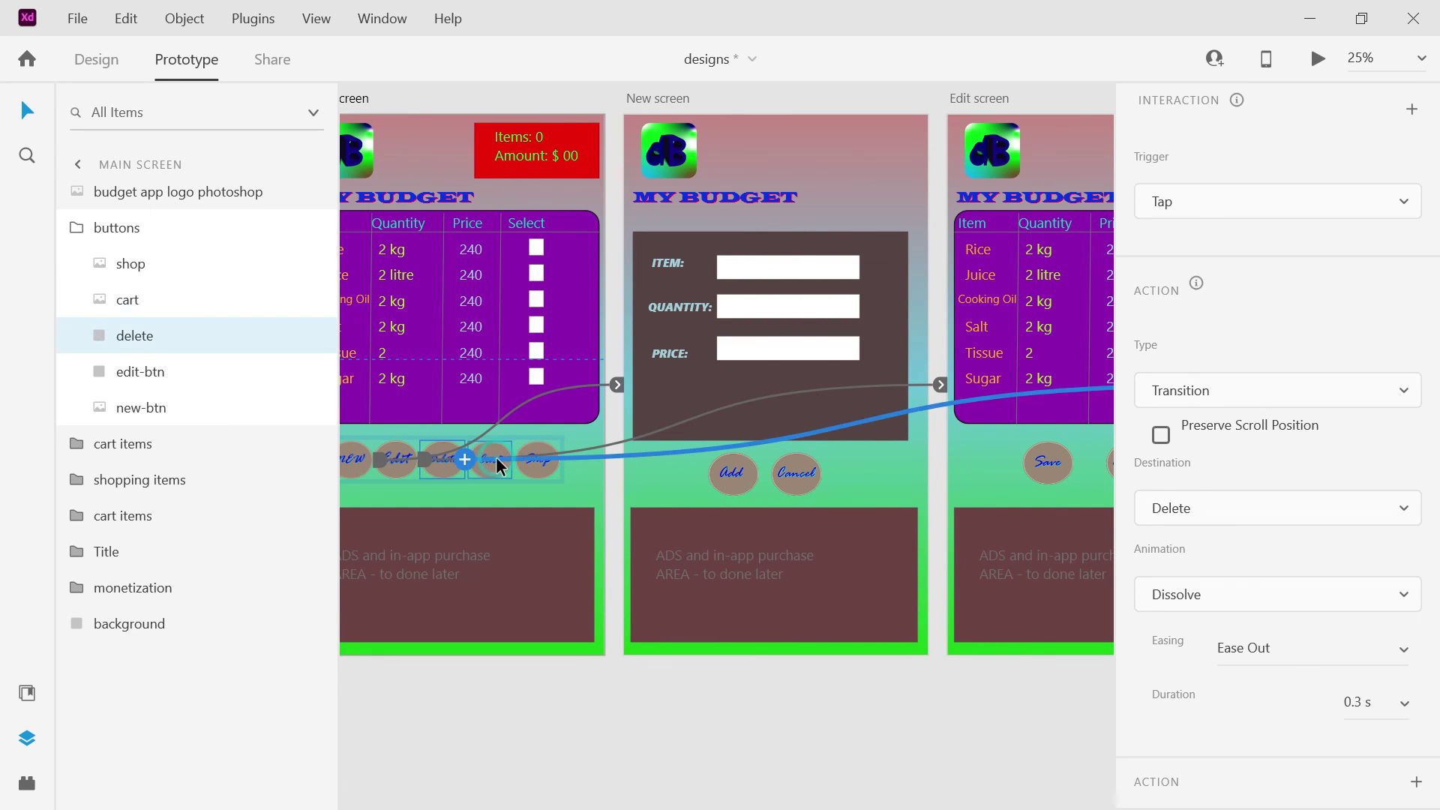
{"action": "left_click", "coordinate": [496, 470]}
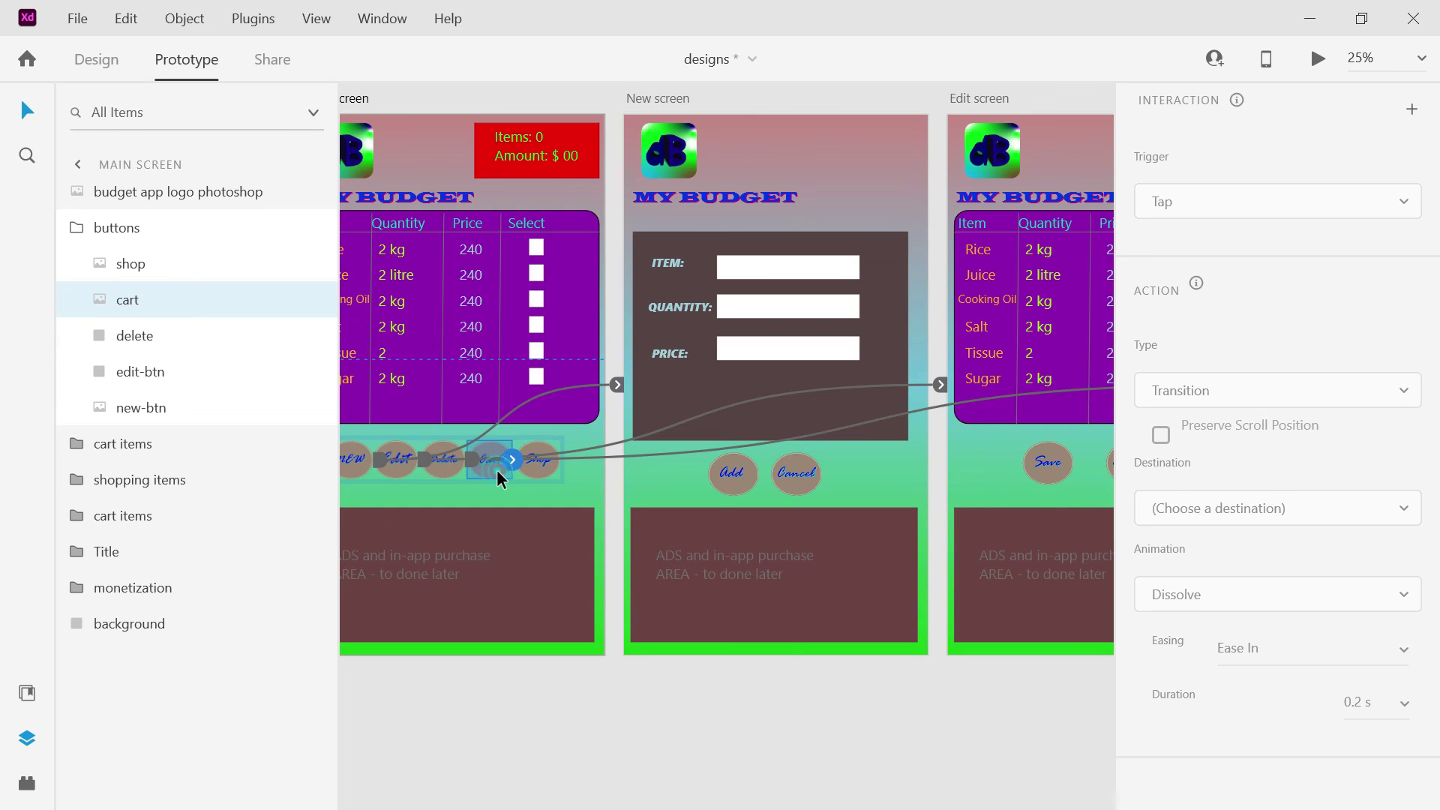
{"action": "left_click_drag", "start_coordinate": [527, 468], "coordinate": [1006, 479]}
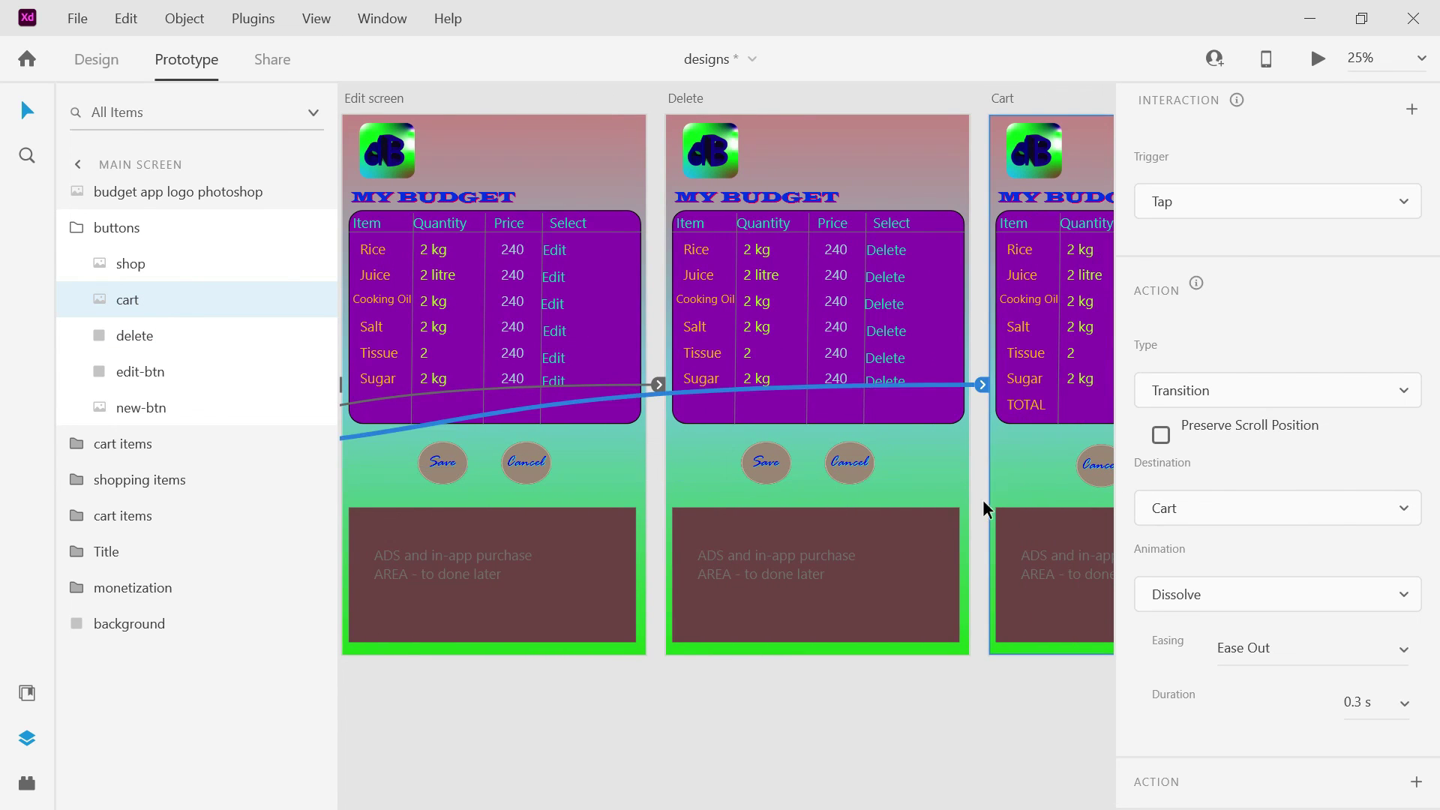
Link the Main screen's Shop button to the Shop artboard.
{"action": "left_click", "coordinate": [727, 730]}
{"action": "scroll", "coordinate": [665, 736], "scroll_direction": "left", "scroll_amount": 5}
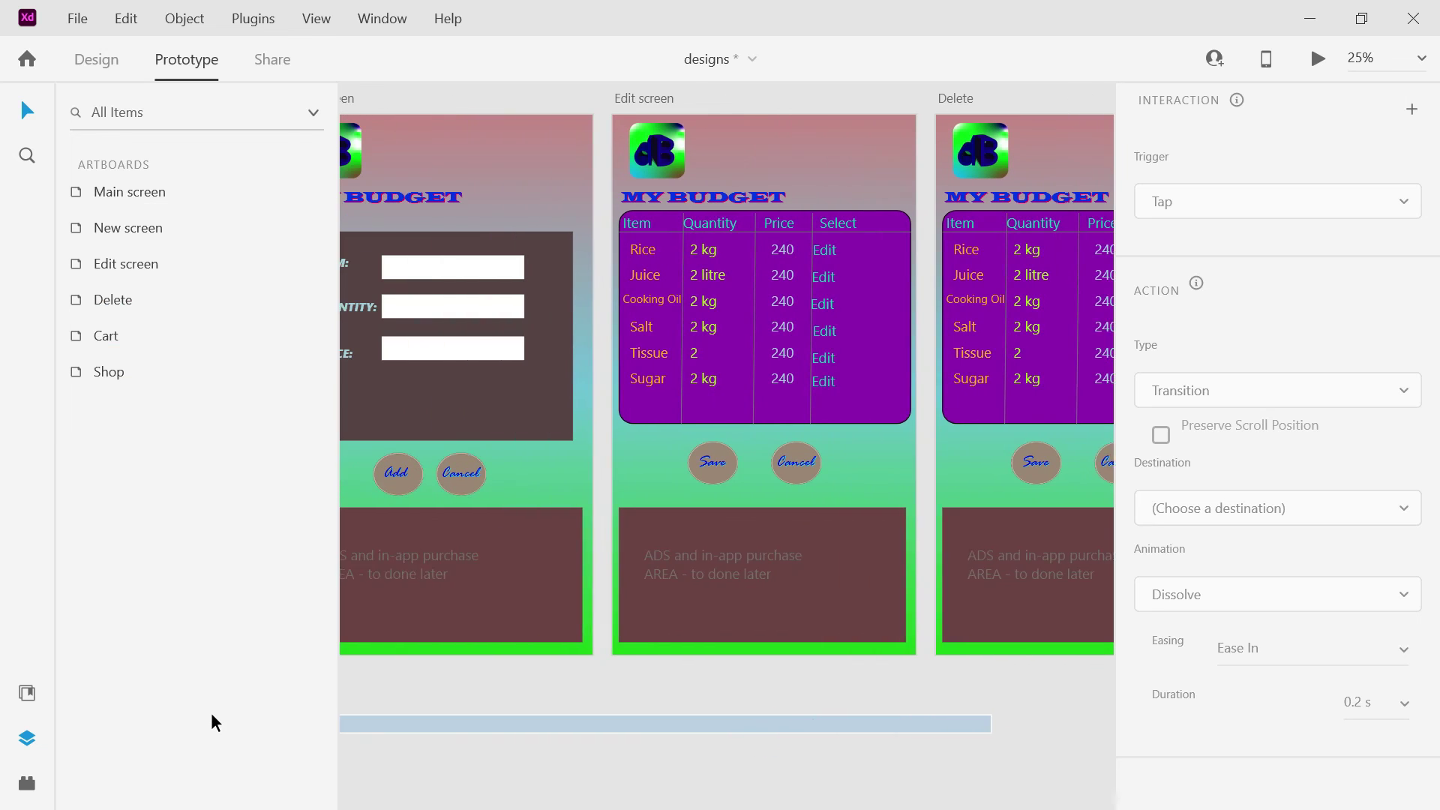
{"action": "left_click_drag", "start_coordinate": [537, 721], "coordinate": [293, 610]}
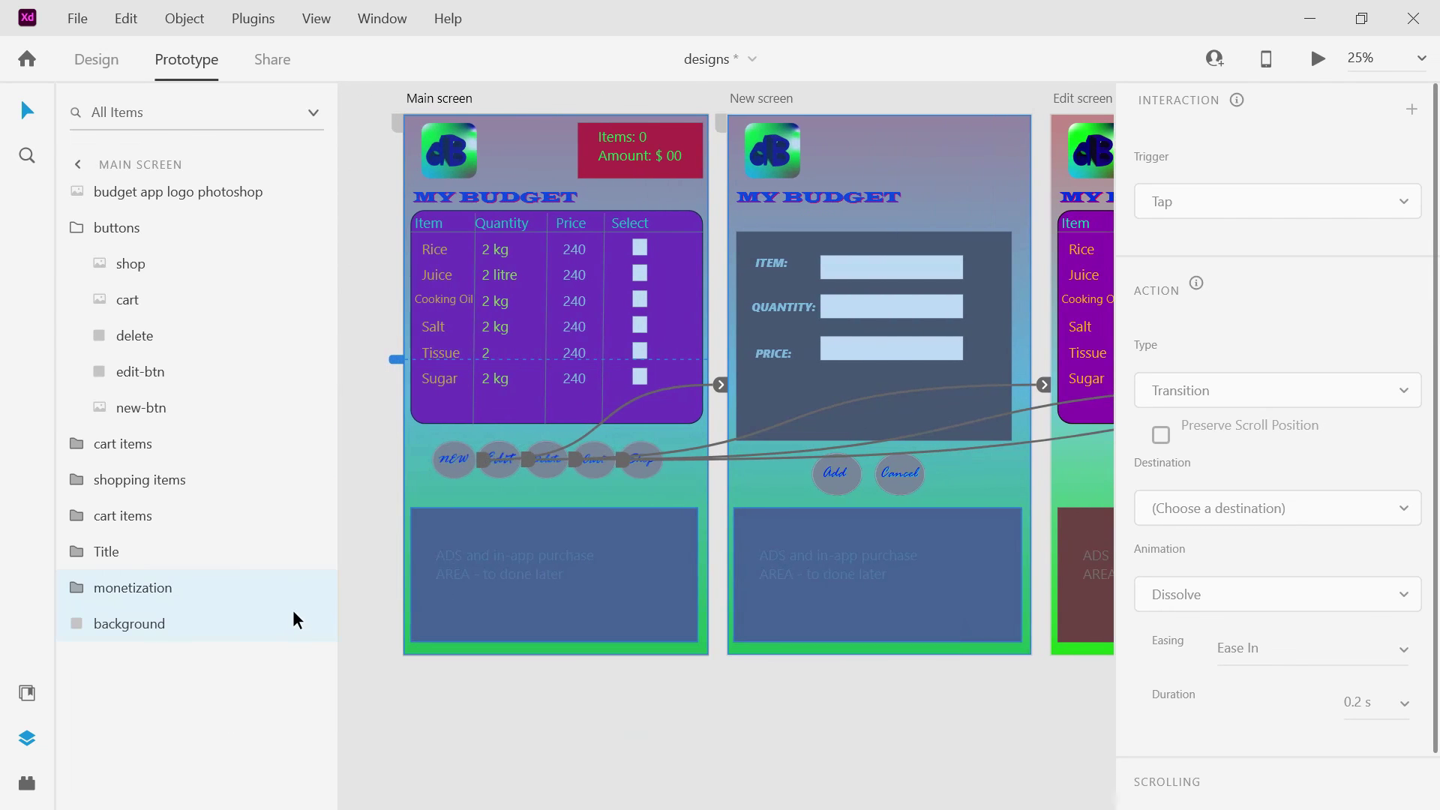
{"action": "left_click", "coordinate": [646, 469]}
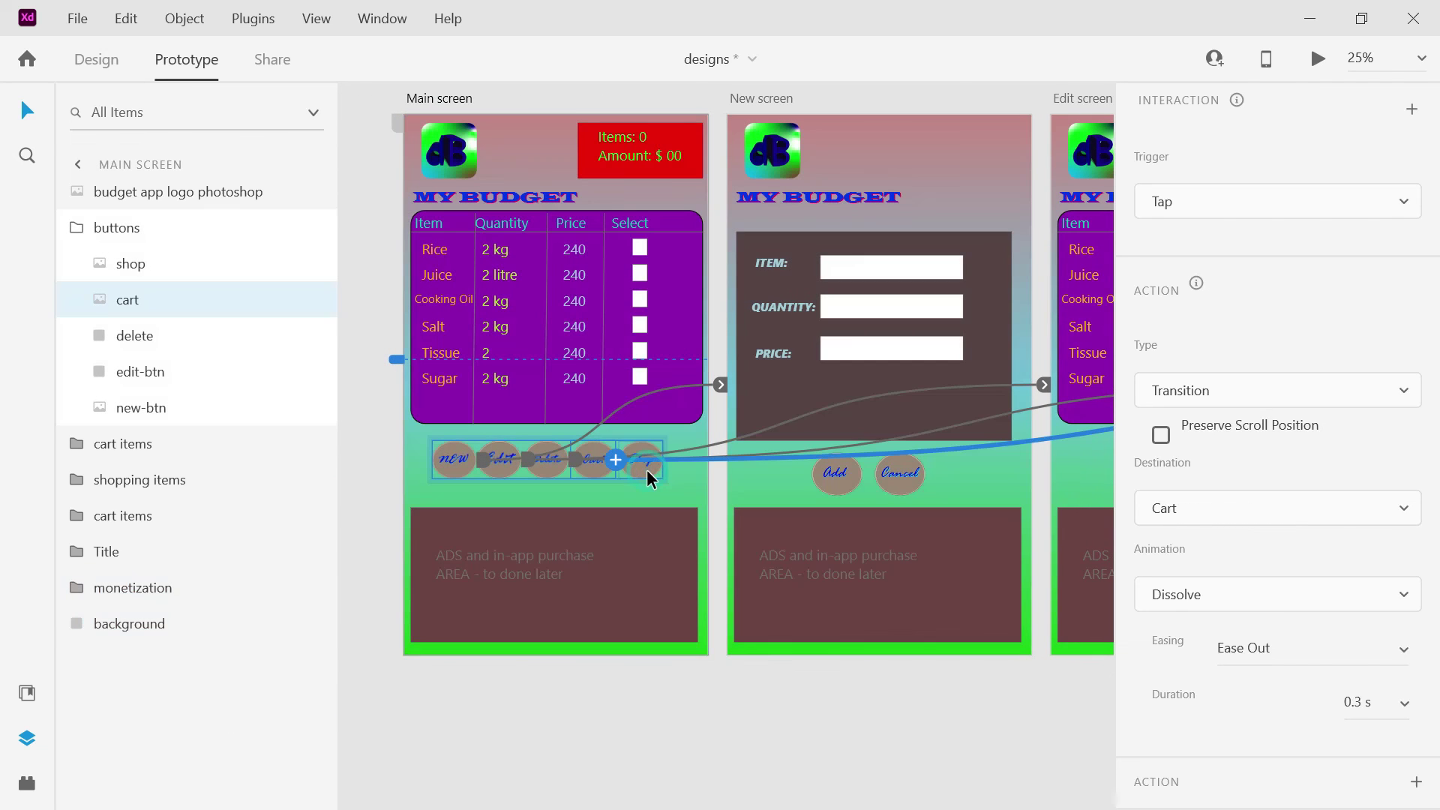
{"action": "left_click", "coordinate": [646, 470]}
{"action": "left_click_drag", "start_coordinate": [662, 460], "coordinate": [668, 504]}
Link the Cancel buttons on the Shop artboard and the New screen back to the Main screen artboard.
{"action": "double_click", "coordinate": [708, 466]}
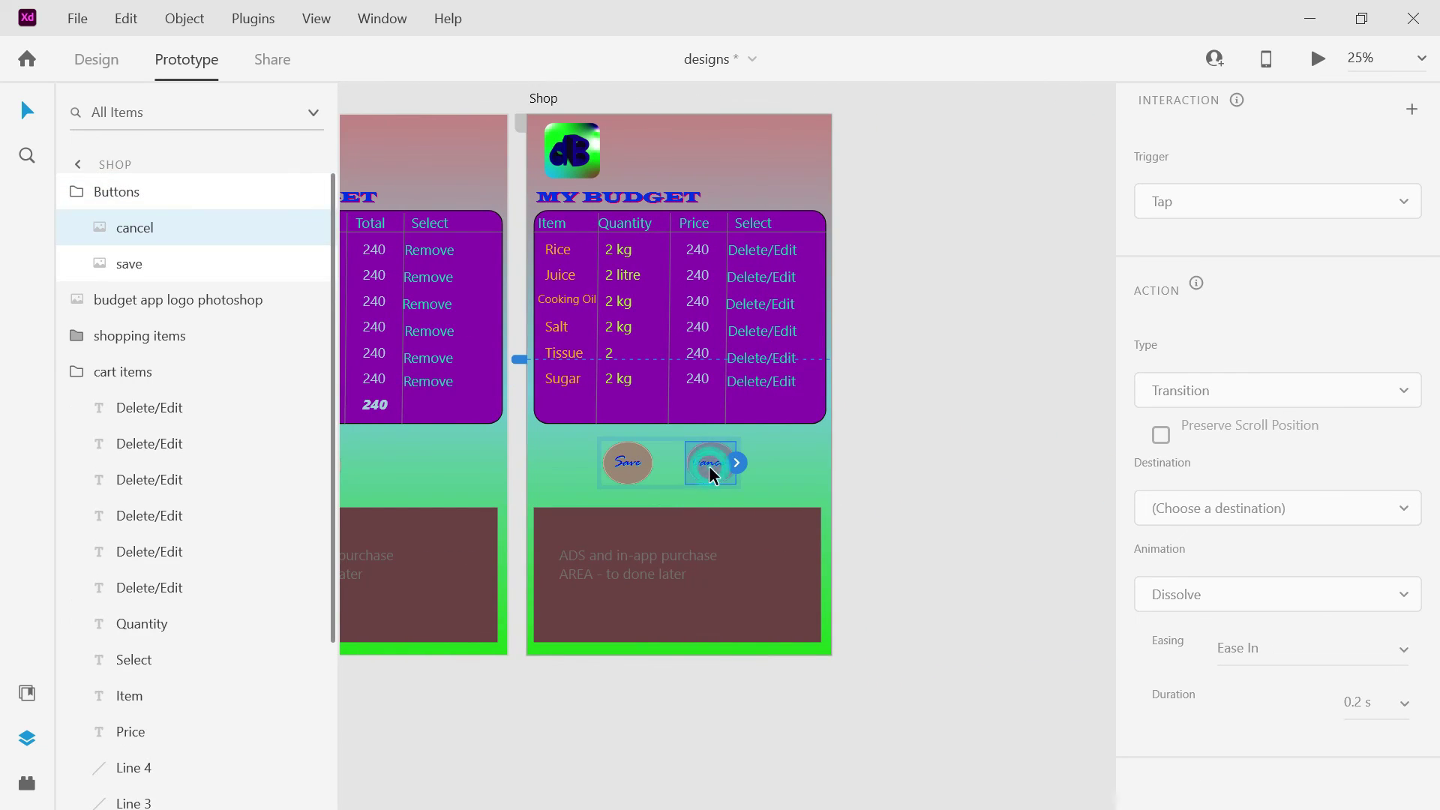
{"action": "left_click_drag", "start_coordinate": [735, 463], "coordinate": [661, 413]}
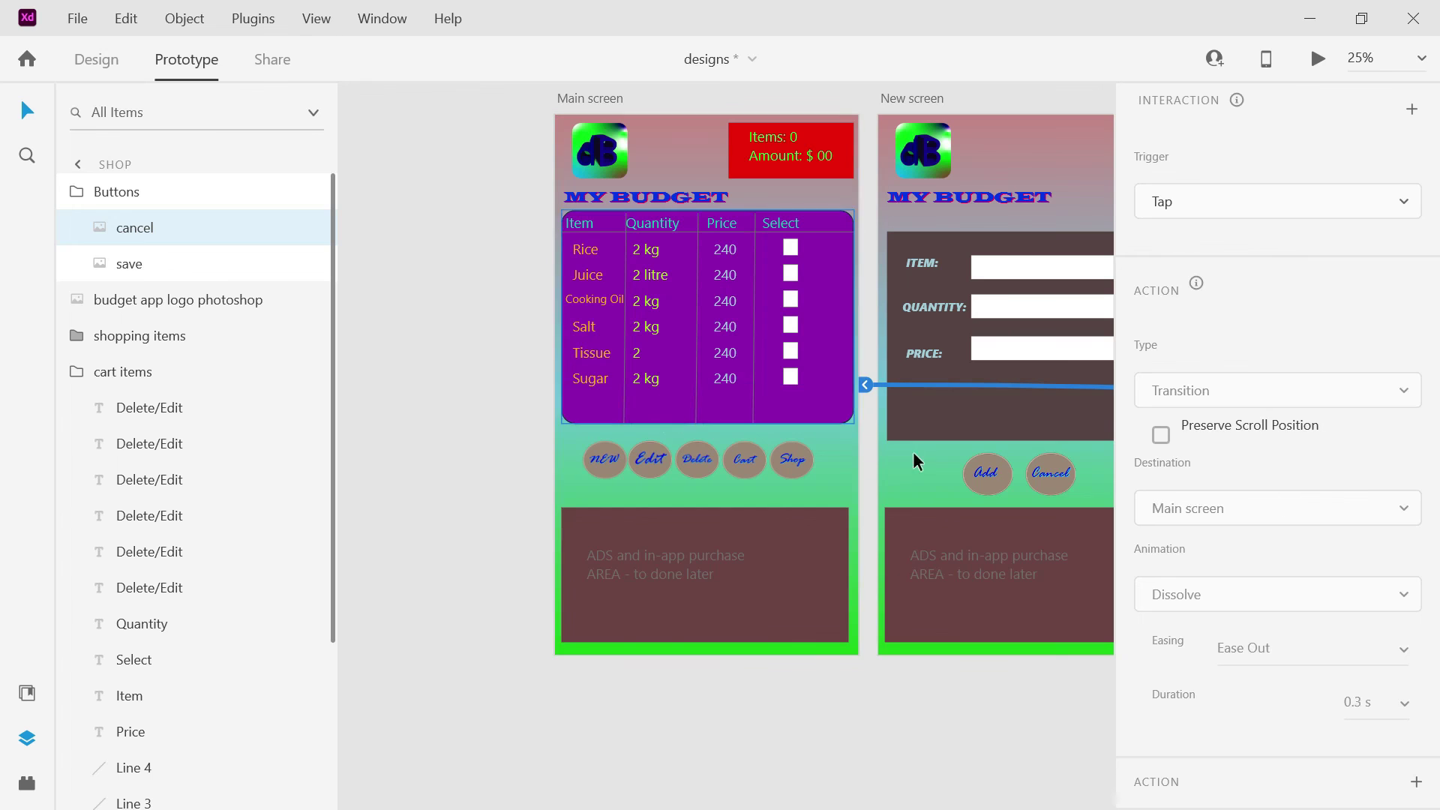
{"action": "left_click", "coordinate": [1046, 477]}
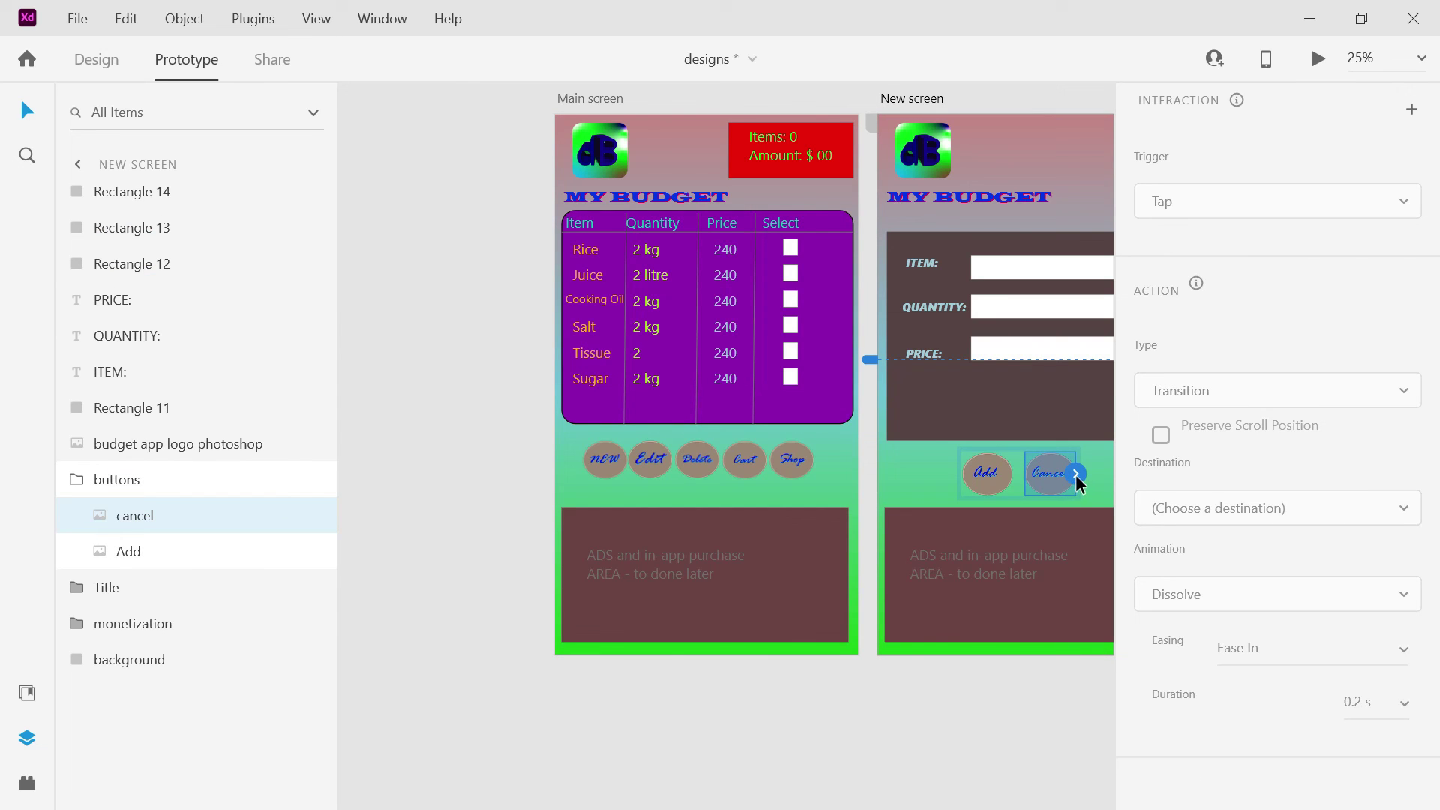
{"action": "left_click_drag", "start_coordinate": [745, 477], "coordinate": [745, 483]}
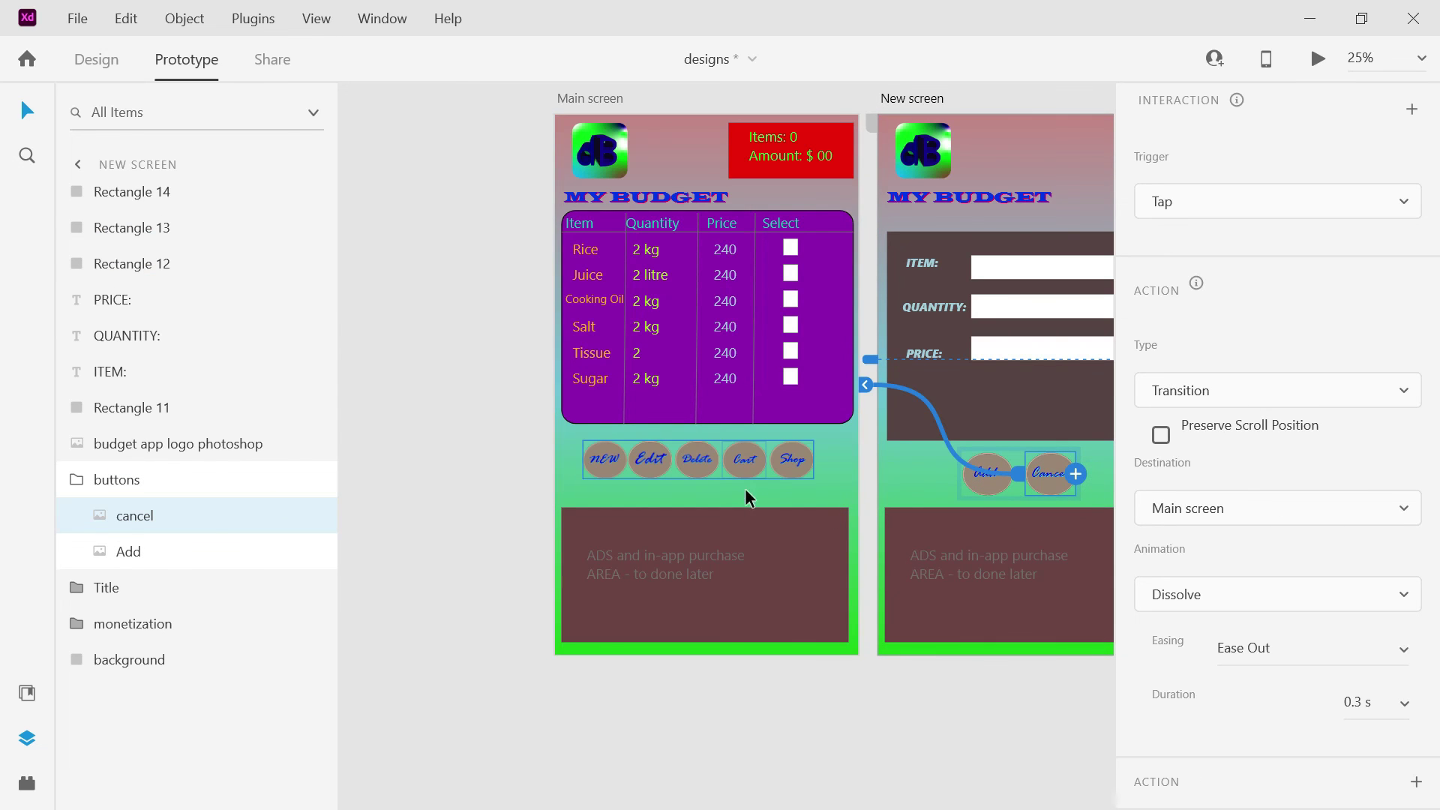
Link the Edit screen's Cancel button back to the Main screen artboard.
{"action": "left_click", "coordinate": [881, 683]}
{"action": "left_click_drag", "start_coordinate": [993, 693], "coordinate": [1087, 675]}
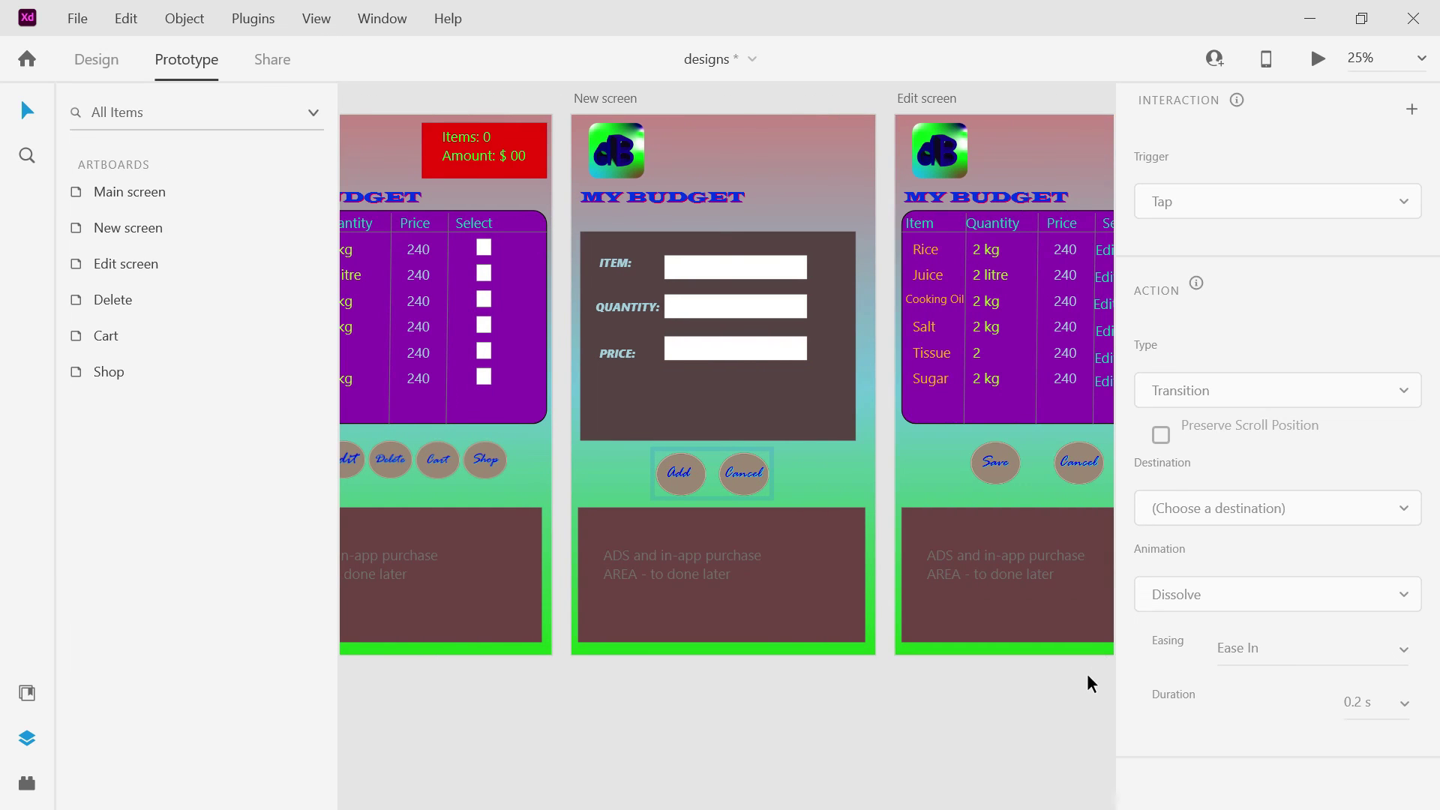
{"action": "left_click", "coordinate": [1068, 480]}
{"action": "double_click", "coordinate": [1076, 466]}
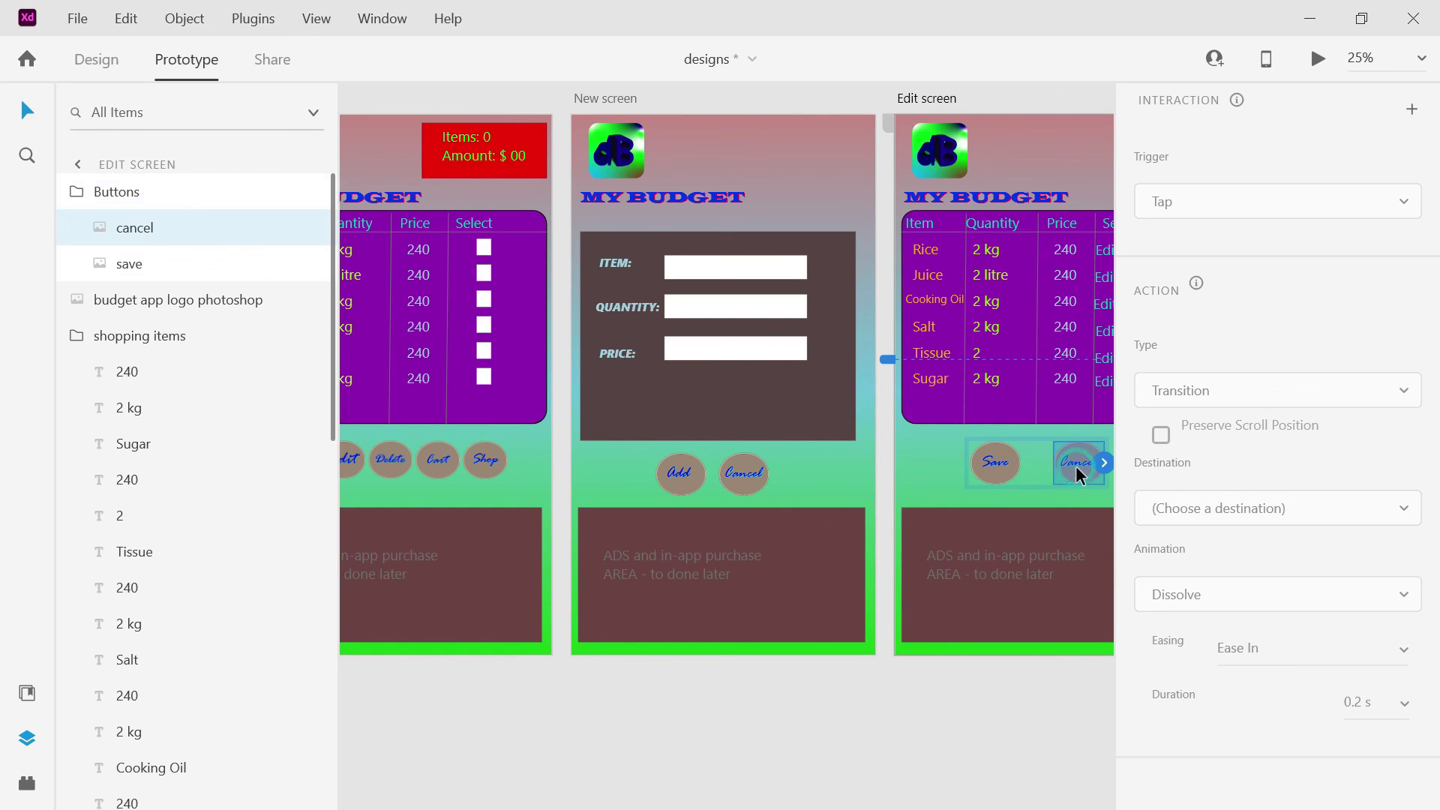
{"action": "left_click_drag", "start_coordinate": [1103, 463], "coordinate": [477, 529]}
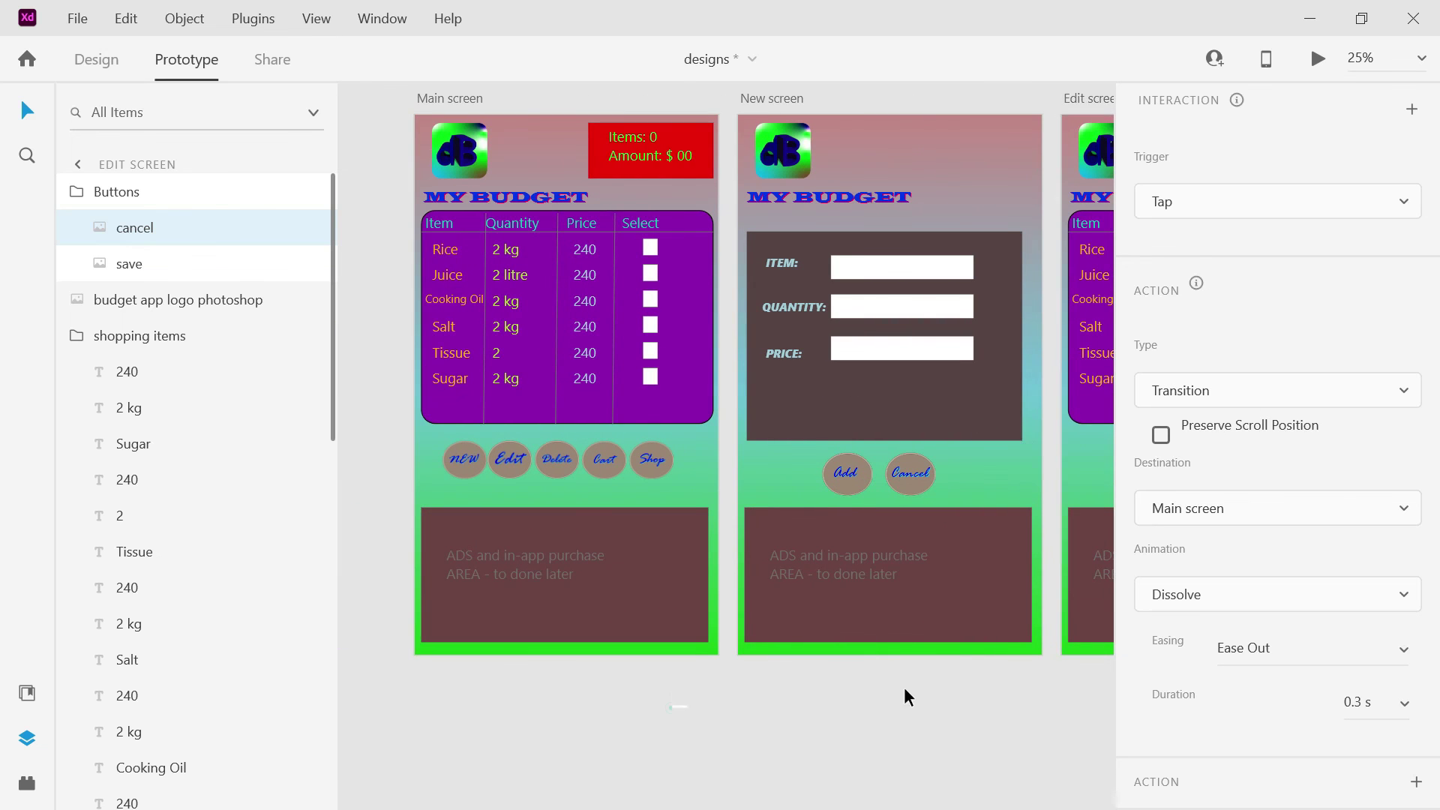
Link the Cancel buttons on the Delete and Cart artboards back to the Main screen artboard.
{"action": "key", "text": "ctrl+z"}
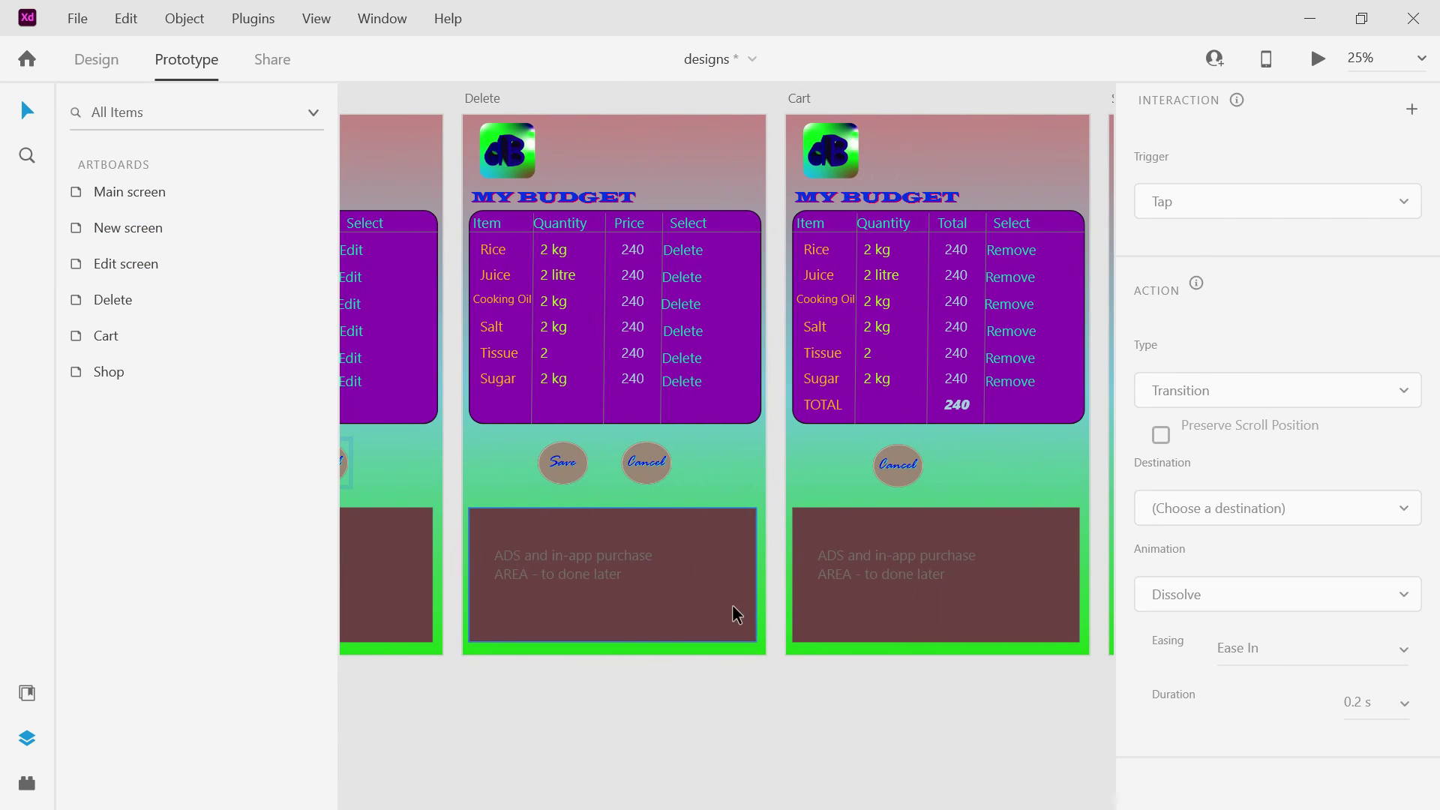
{"action": "double_click", "coordinate": [632, 468]}
{"action": "left_click_drag", "start_coordinate": [672, 463], "coordinate": [732, 518]}
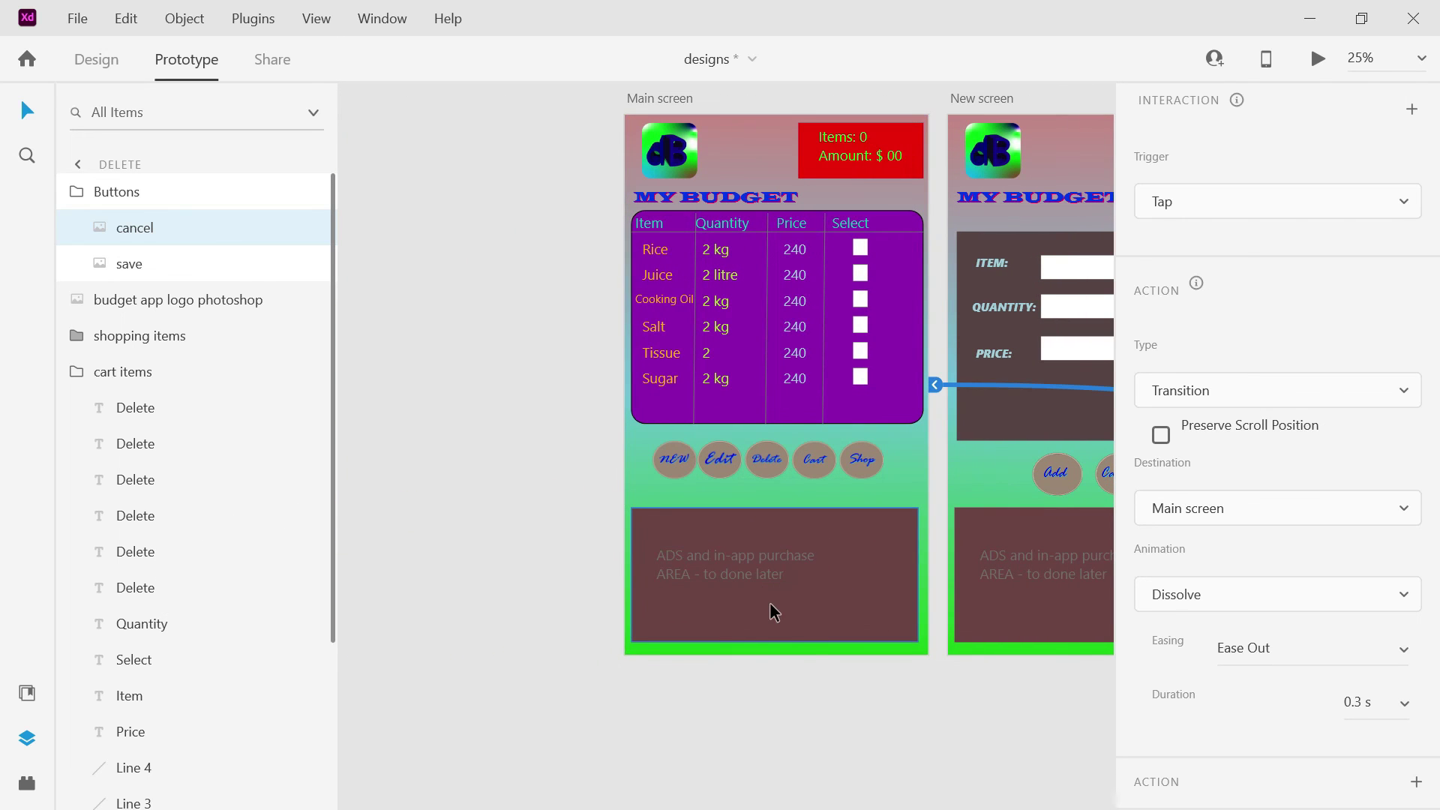
{"action": "left_click_drag", "start_coordinate": [830, 661], "coordinate": [1336, 702]}
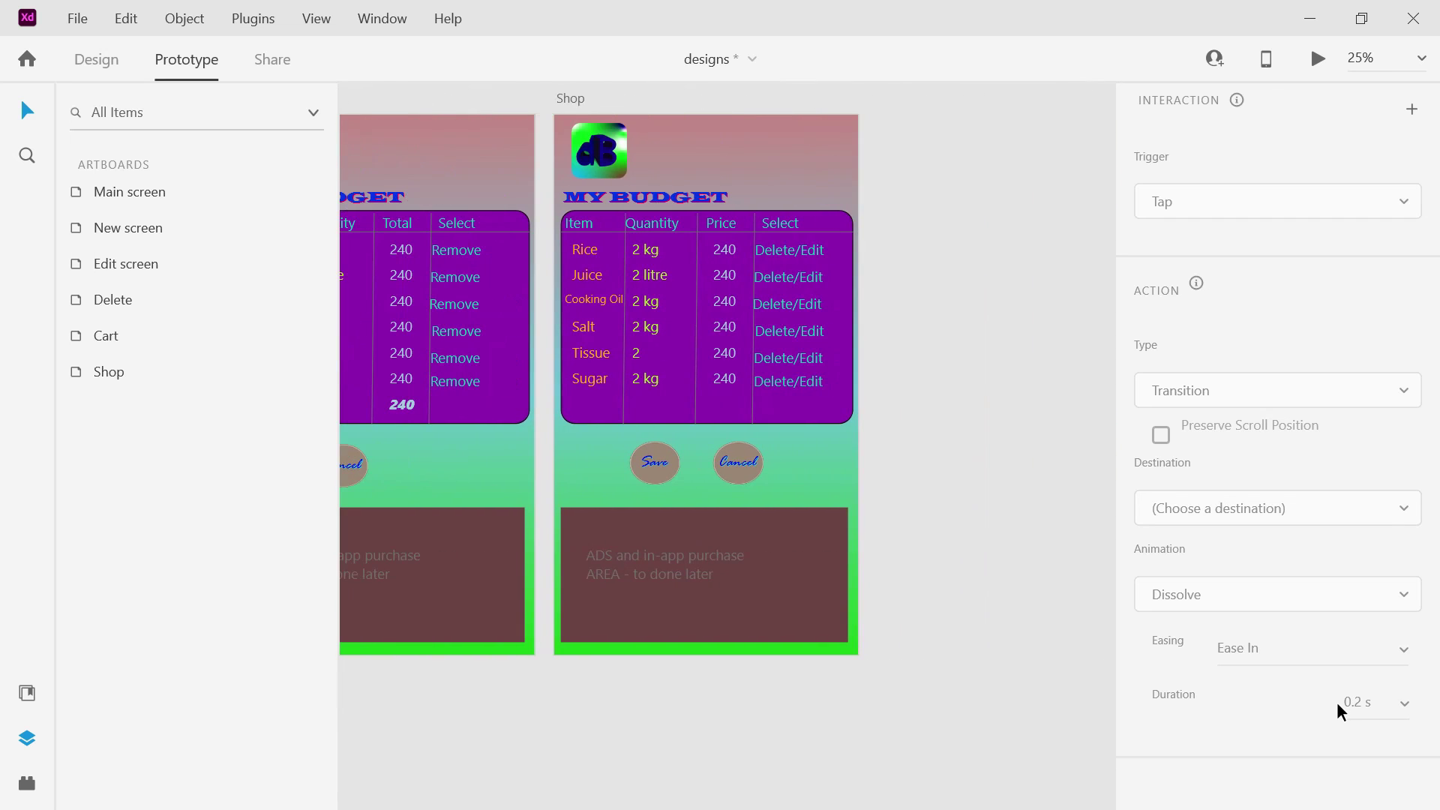
{"action": "left_click", "coordinate": [348, 475]}
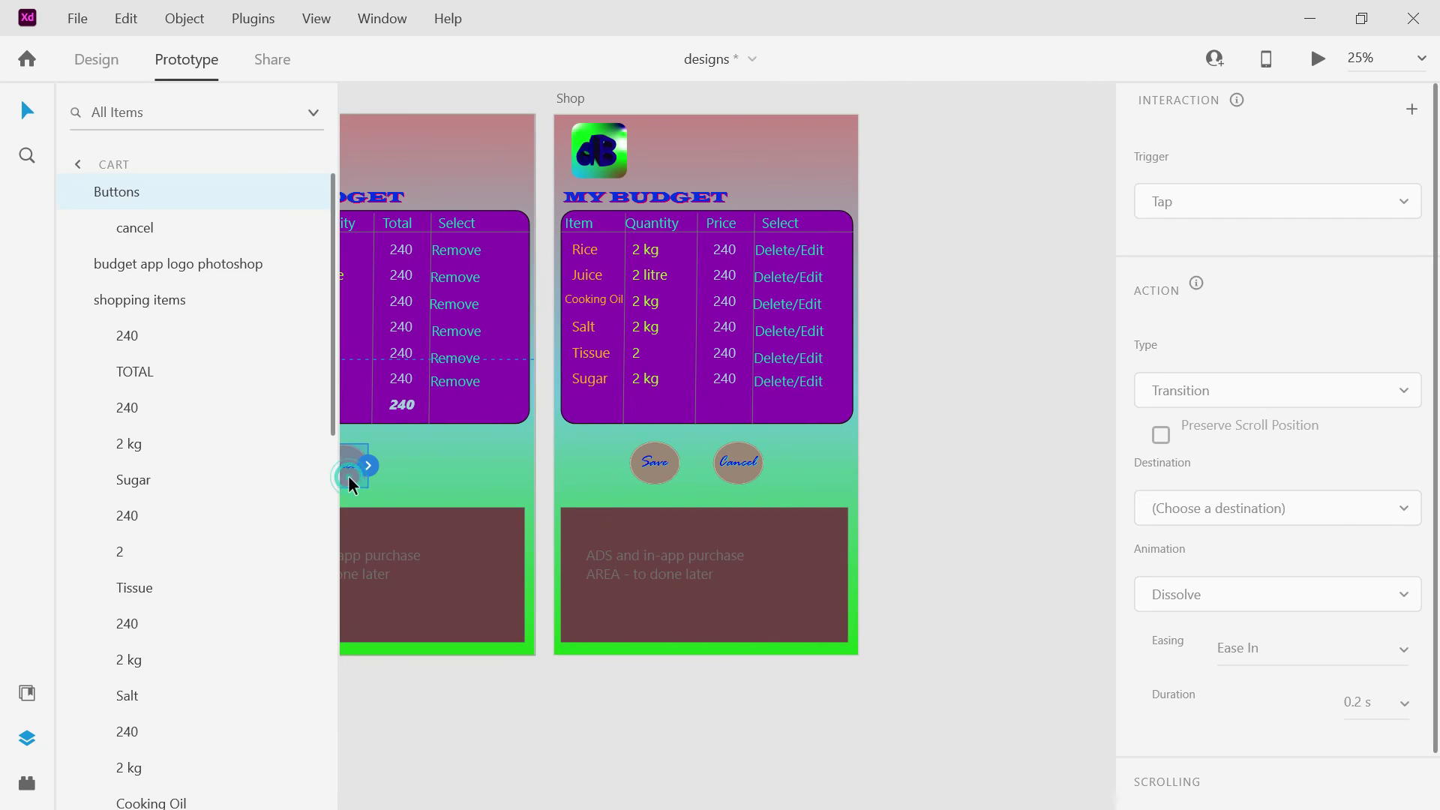
{"action": "left_click_drag", "start_coordinate": [368, 465], "coordinate": [851, 508]}
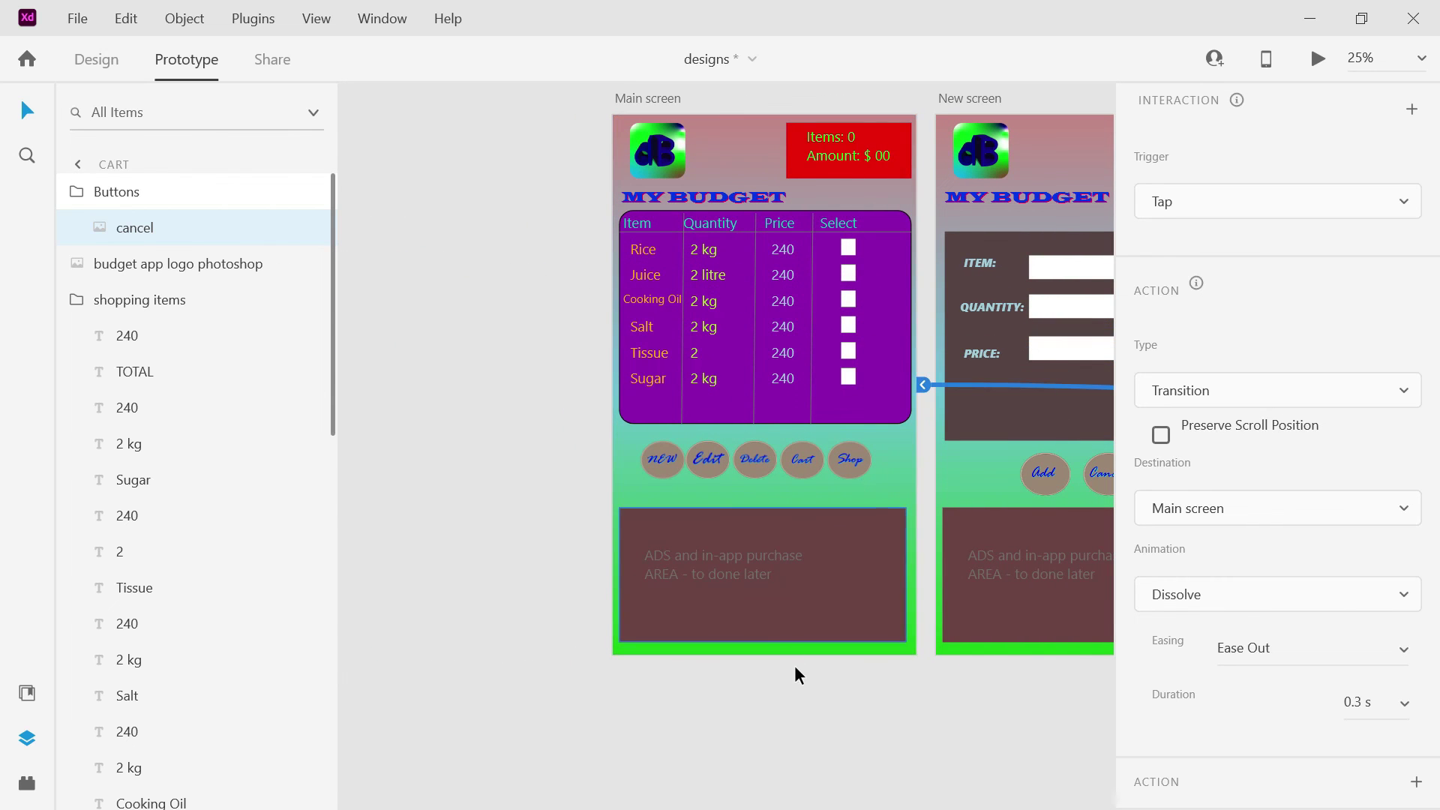
Check the Shop artboard's Cancel button link, and link the New screen's Add button to the Main screen artboard.
{"action": "left_click_drag", "start_coordinate": [830, 705], "coordinate": [1437, 731]}
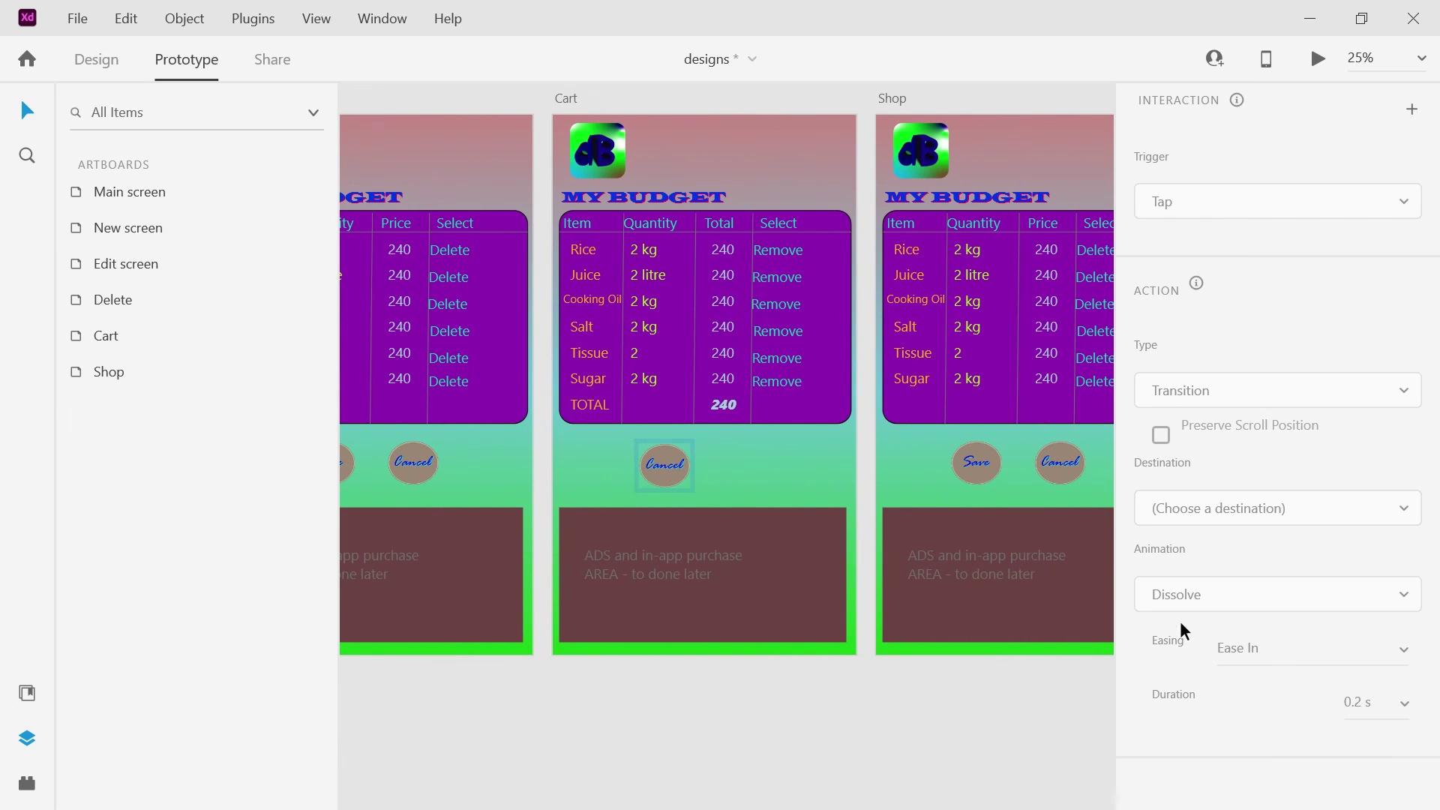
{"action": "double_click", "coordinate": [1064, 473]}
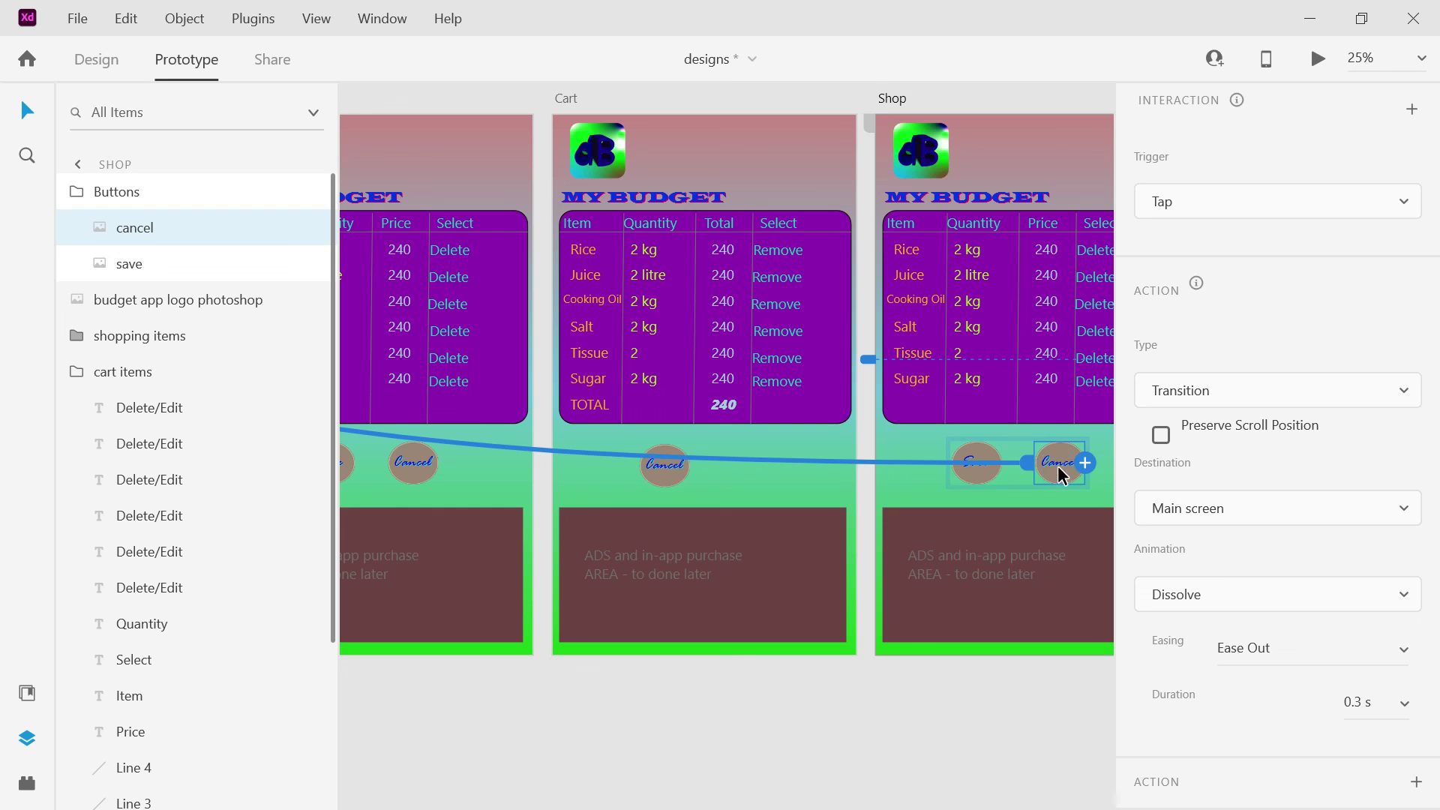
{"action": "left_click_drag", "start_coordinate": [870, 722], "coordinate": [129, 581]}
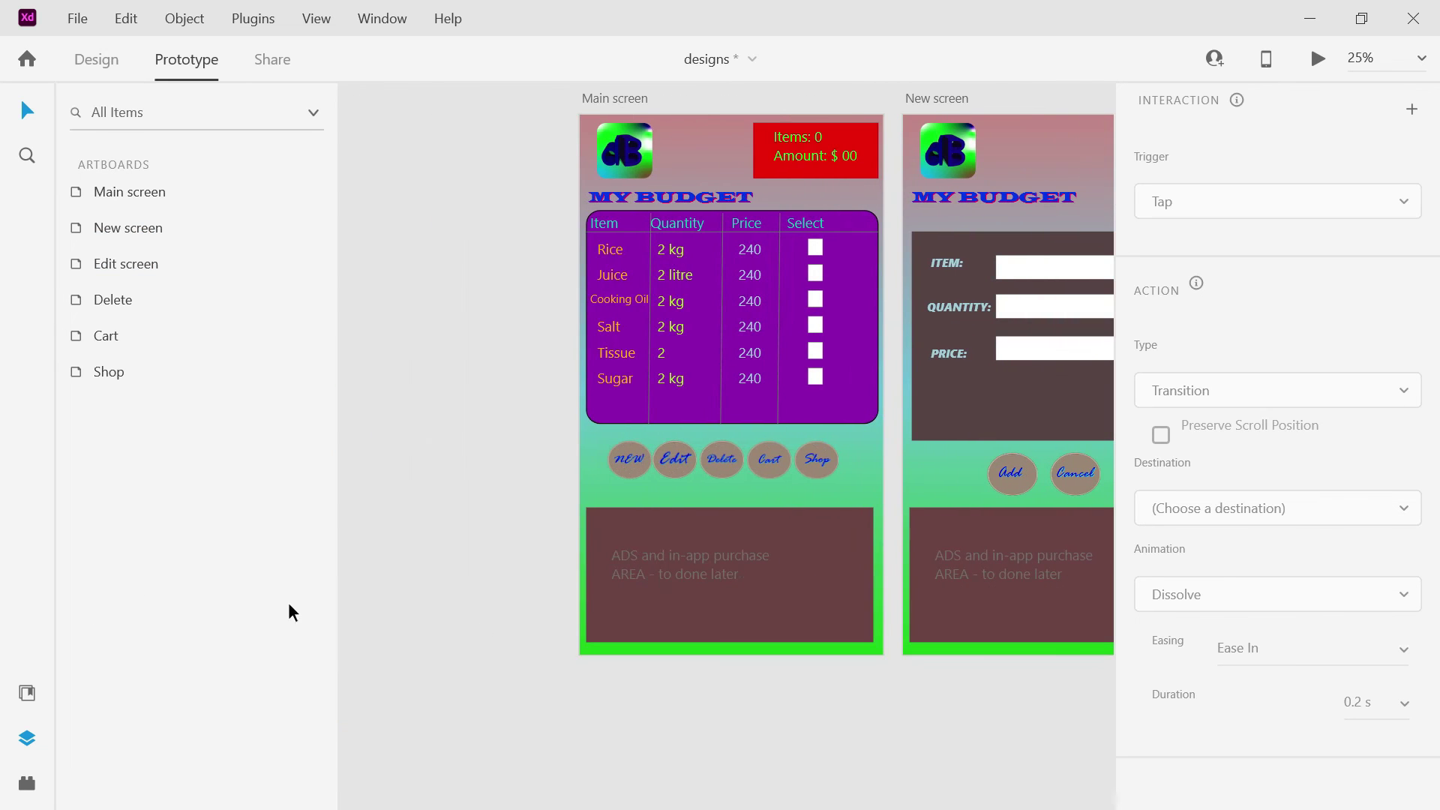
{"action": "double_click", "coordinate": [1015, 475]}
{"action": "left_click_drag", "start_coordinate": [1041, 480], "coordinate": [780, 514]}
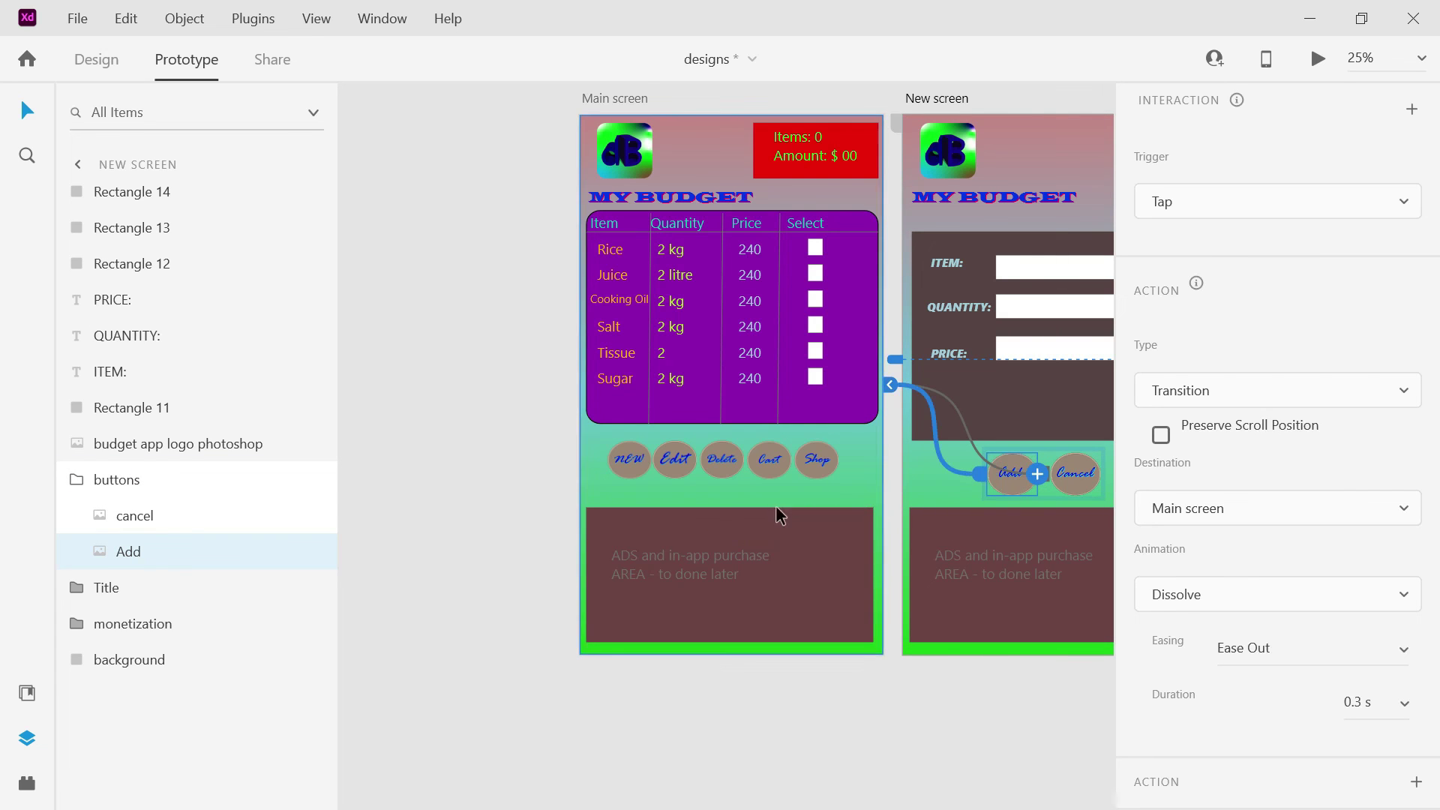
Link the Edit screen's Save button to the Main screen artboard.
{"action": "left_click", "coordinate": [870, 724]}
{"action": "scroll", "coordinate": [1099, 744], "scroll_direction": "right", "scroll_amount": 6}
{"action": "double_click", "coordinate": [881, 476]}
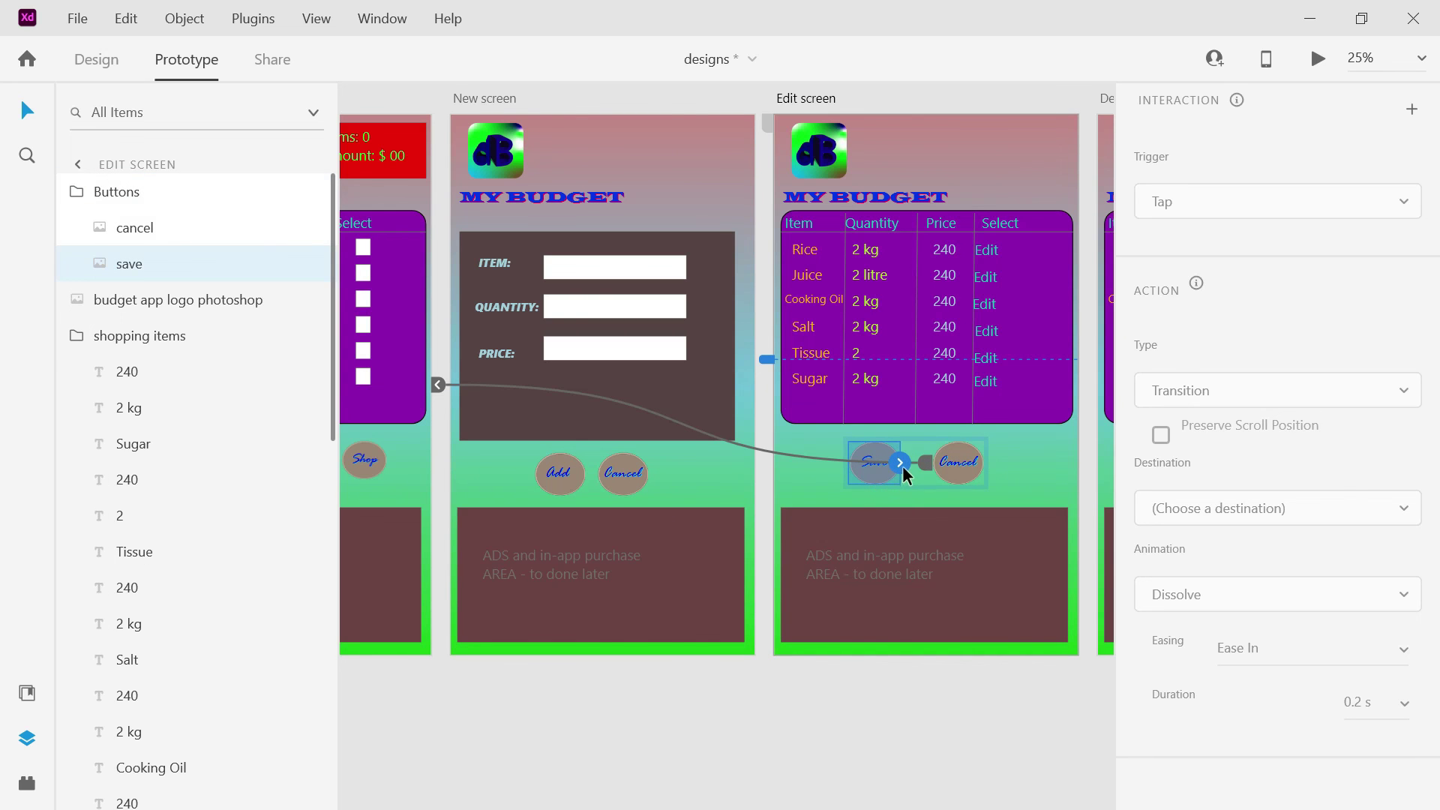
{"action": "left_click_drag", "start_coordinate": [903, 465], "coordinate": [627, 525]}
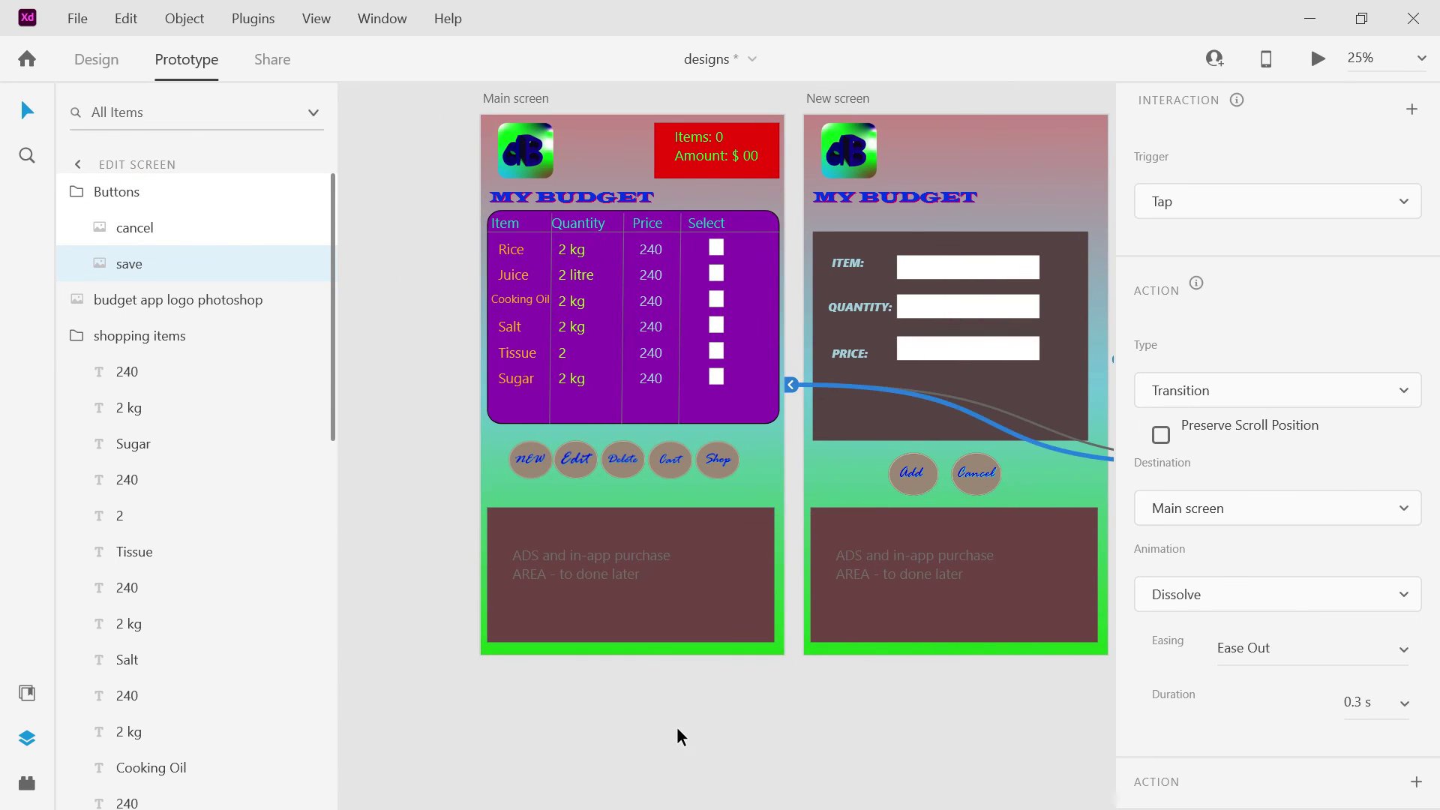
Link the Delete artboard's Save button to the Main screen artboard.
{"action": "left_click_drag", "start_coordinate": [909, 695], "coordinate": [1198, 746]}
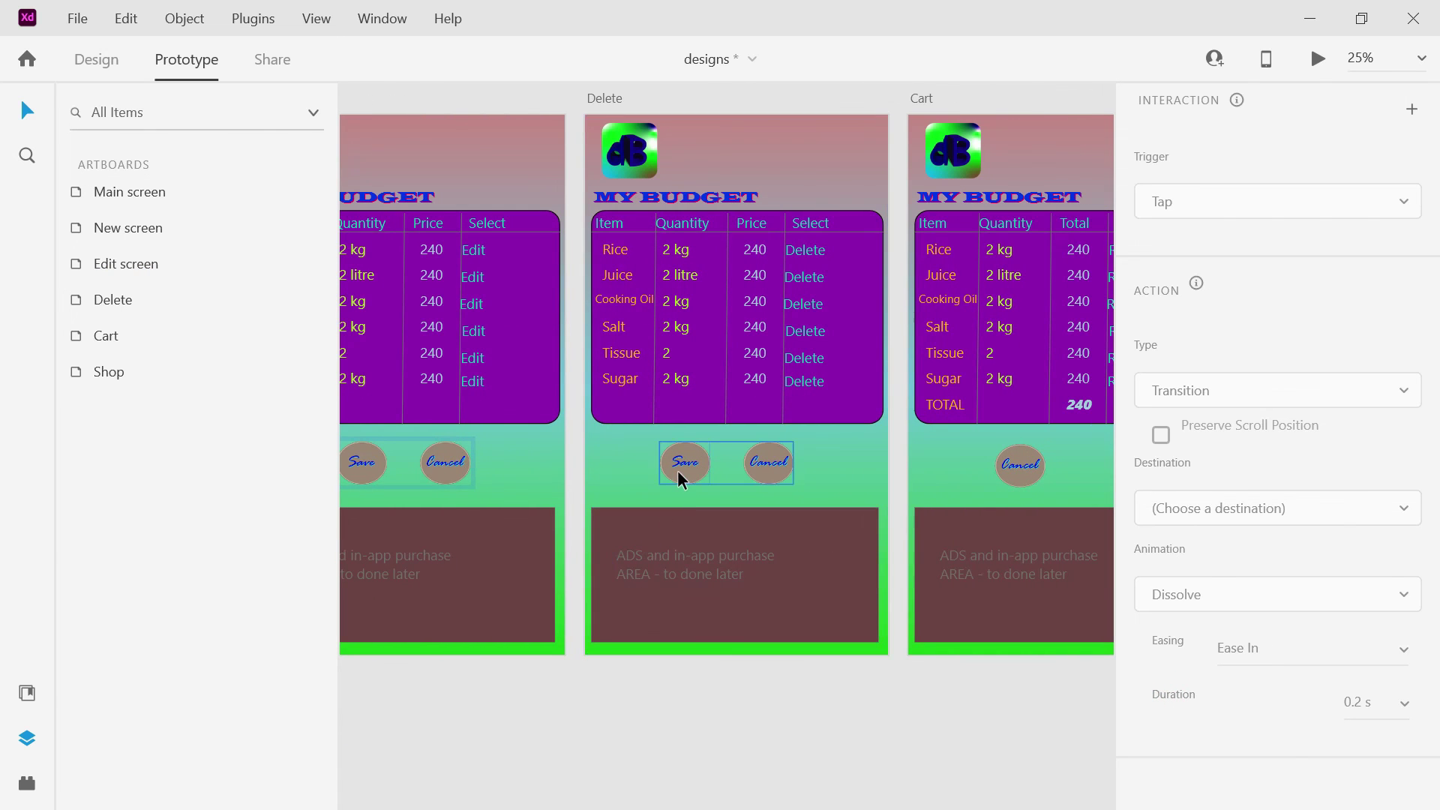
{"action": "left_click", "coordinate": [677, 470]}
{"action": "left_click", "coordinate": [677, 468]}
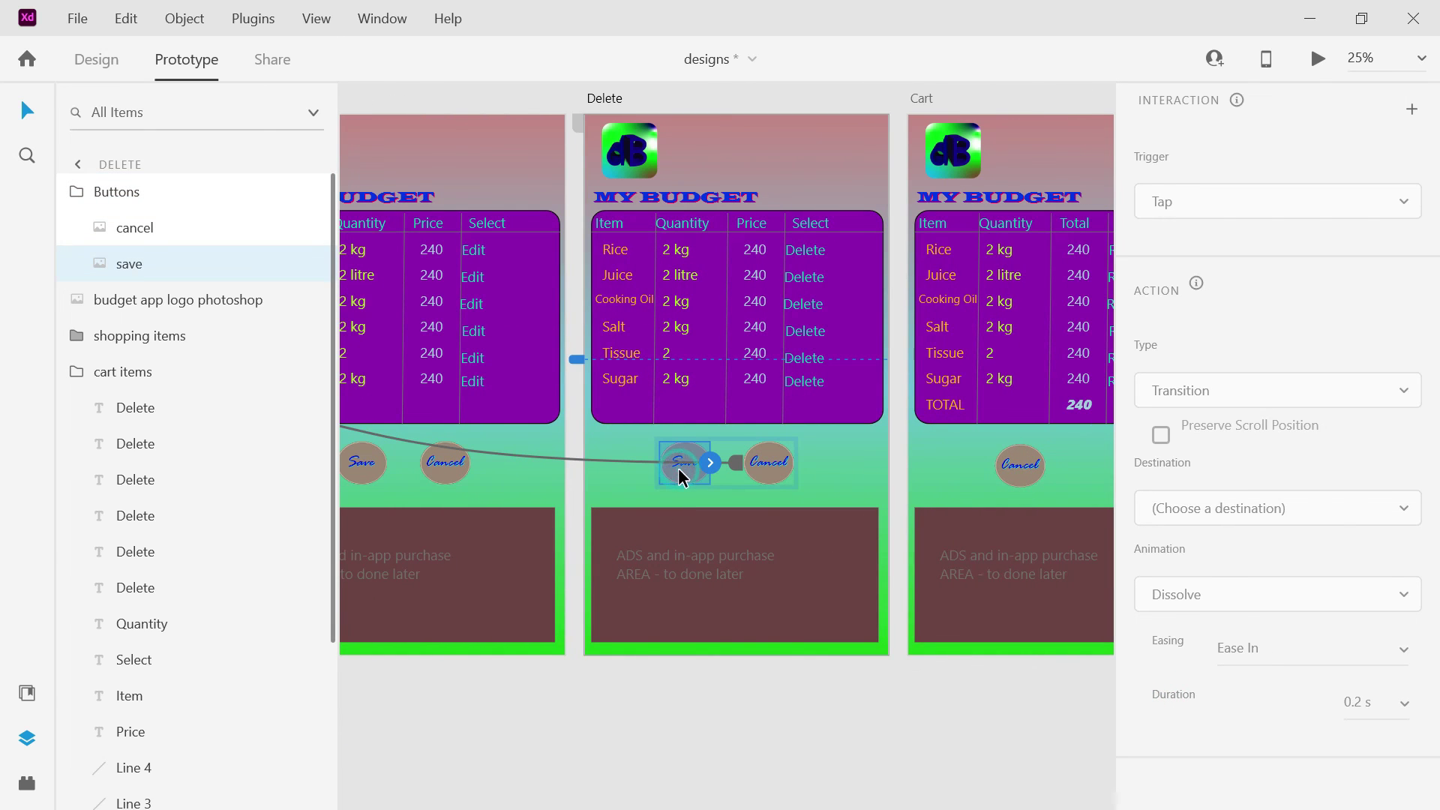
{"action": "left_click_drag", "start_coordinate": [720, 498], "coordinate": [663, 488]}
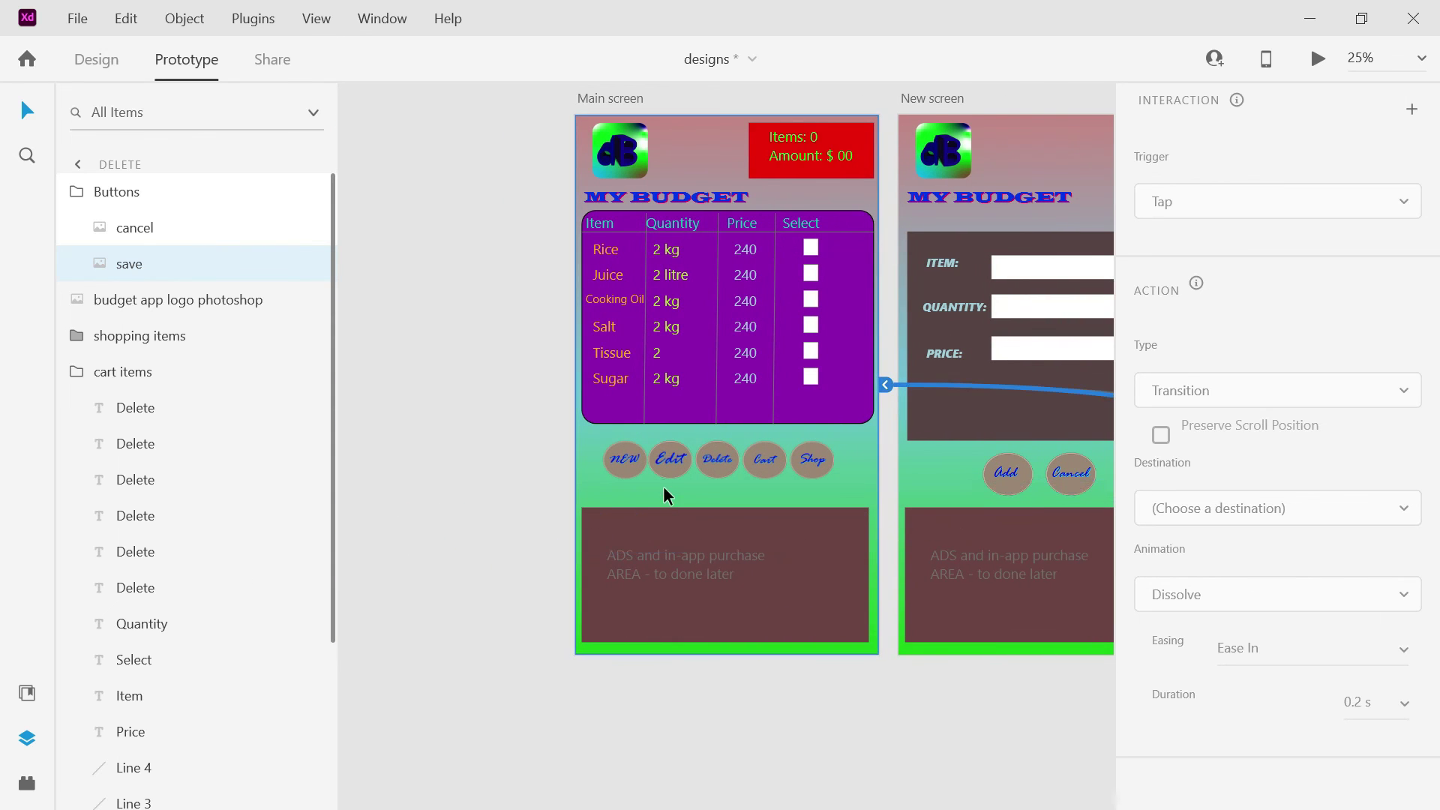
Check the Delete artboard's Save link, and link the Shop artboard's Save button to the Main screen artboard.
{"action": "key", "text": "ctrl+z"}
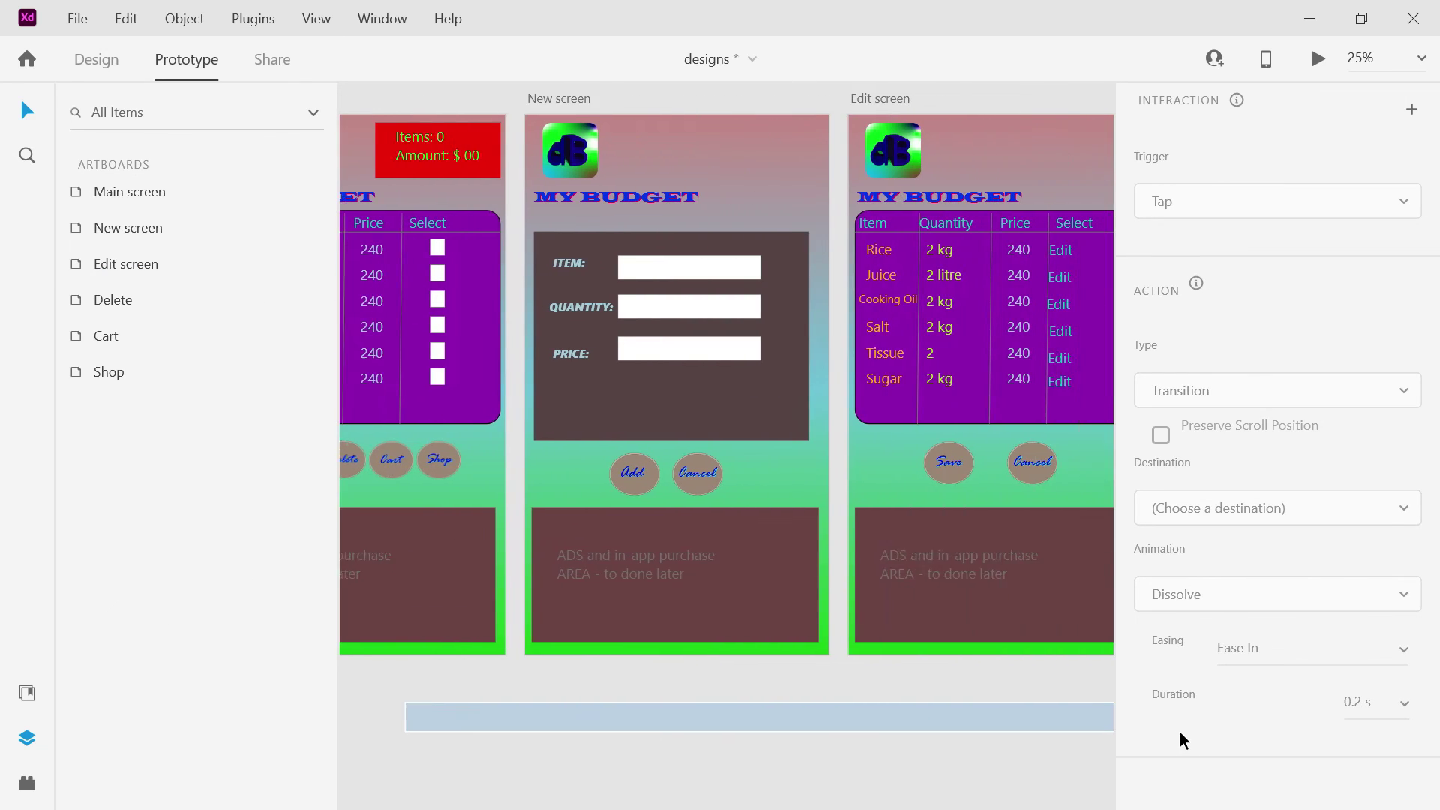
{"action": "double_click", "coordinate": [441, 465]}
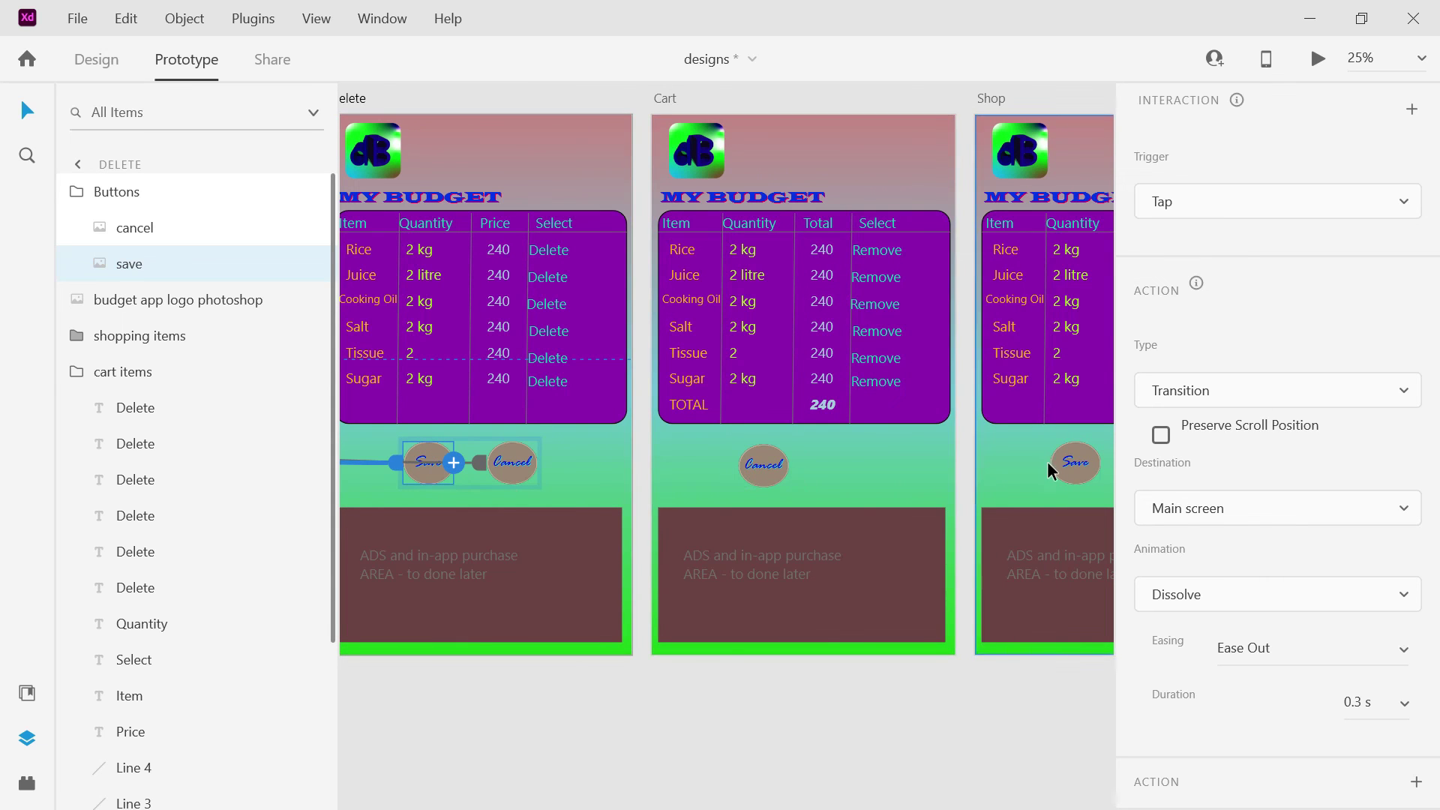
{"action": "double_click", "coordinate": [1050, 465]}
{"action": "left_click", "coordinate": [1068, 474]}
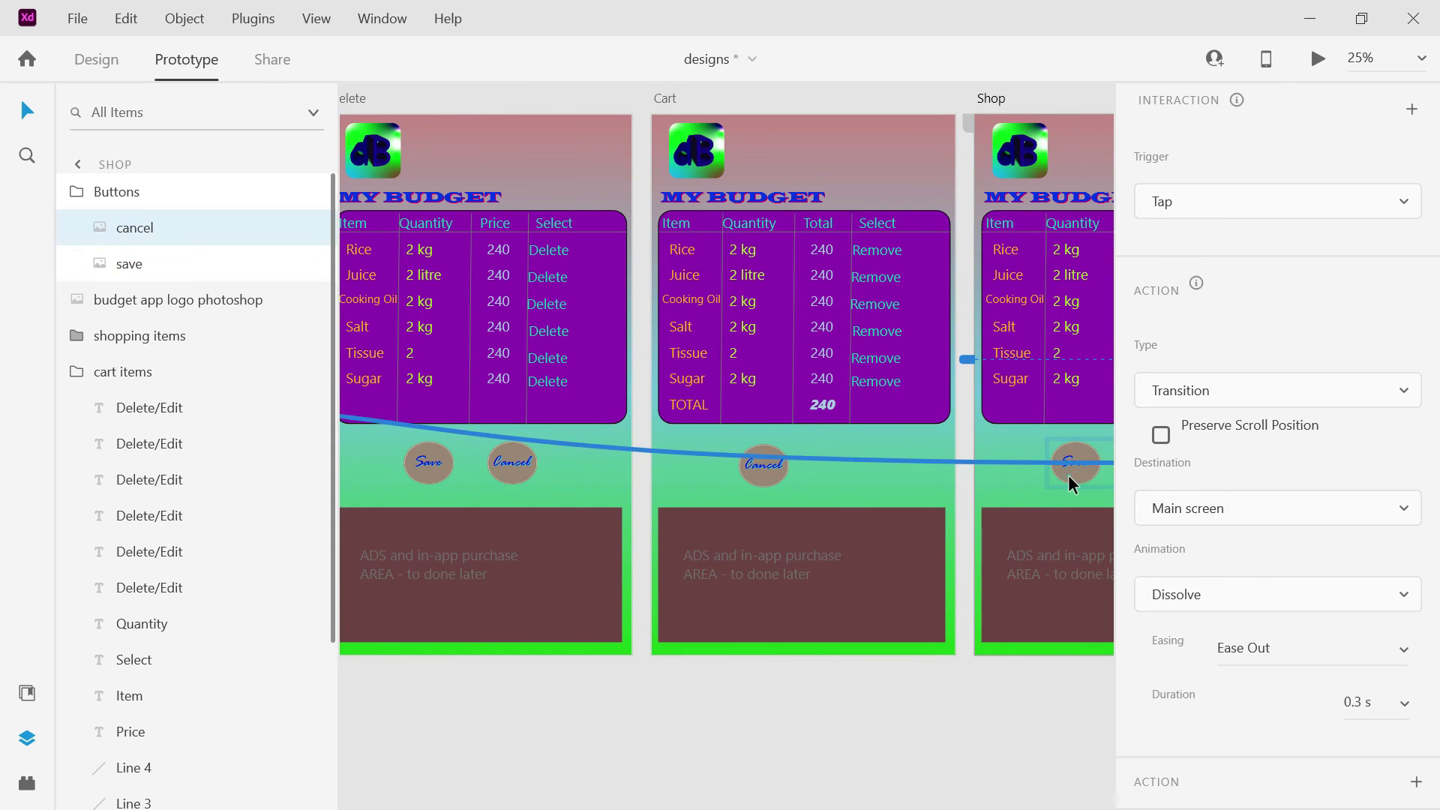
{"action": "left_click_drag", "start_coordinate": [1100, 463], "coordinate": [502, 524]}
Preview the prototype from the Main screen artboard, check the preview's voice options, and close the preview.
{"action": "left_click_drag", "start_coordinate": [589, 689], "coordinate": [5, 695]}
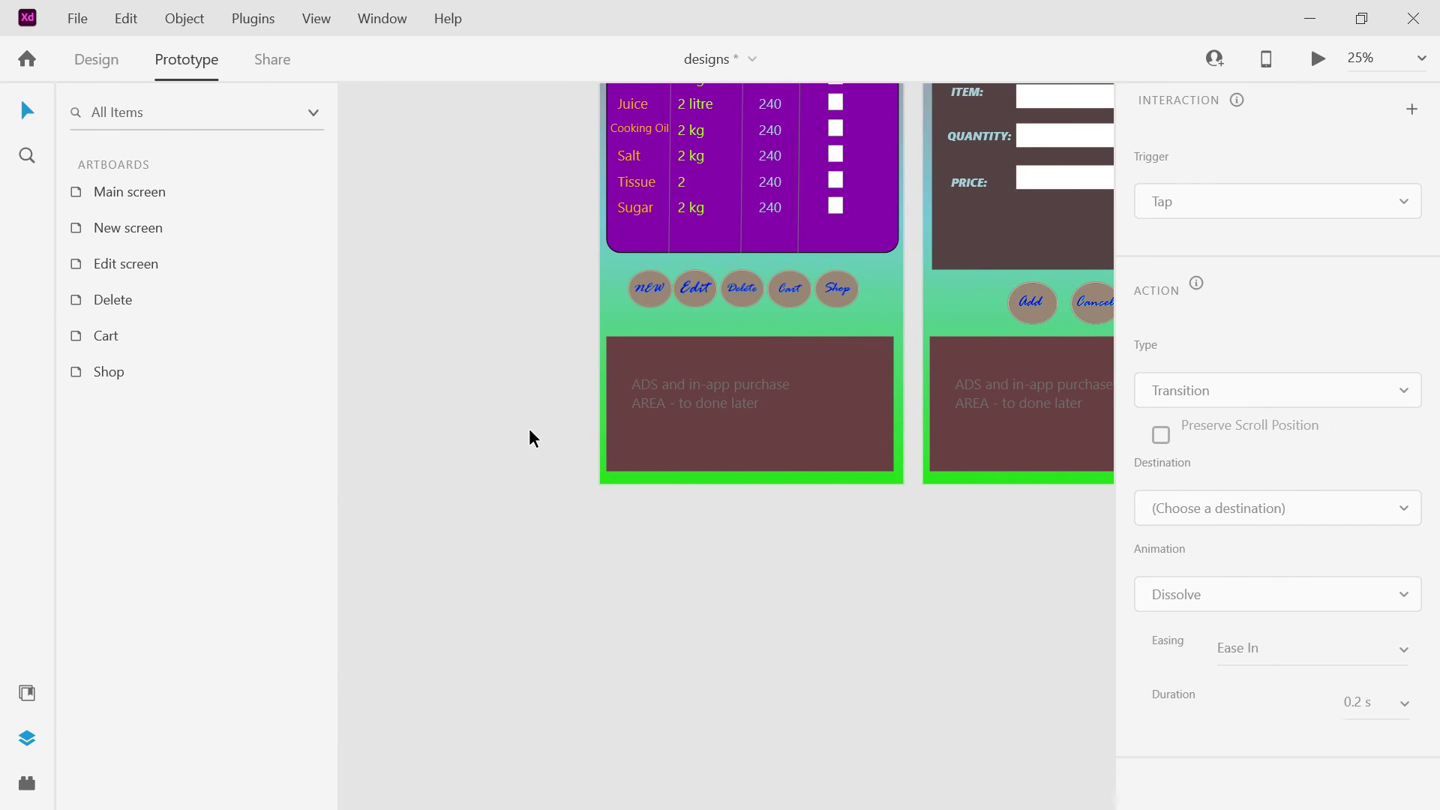
{"action": "left_click_drag", "start_coordinate": [600, 518], "coordinate": [770, 605]}
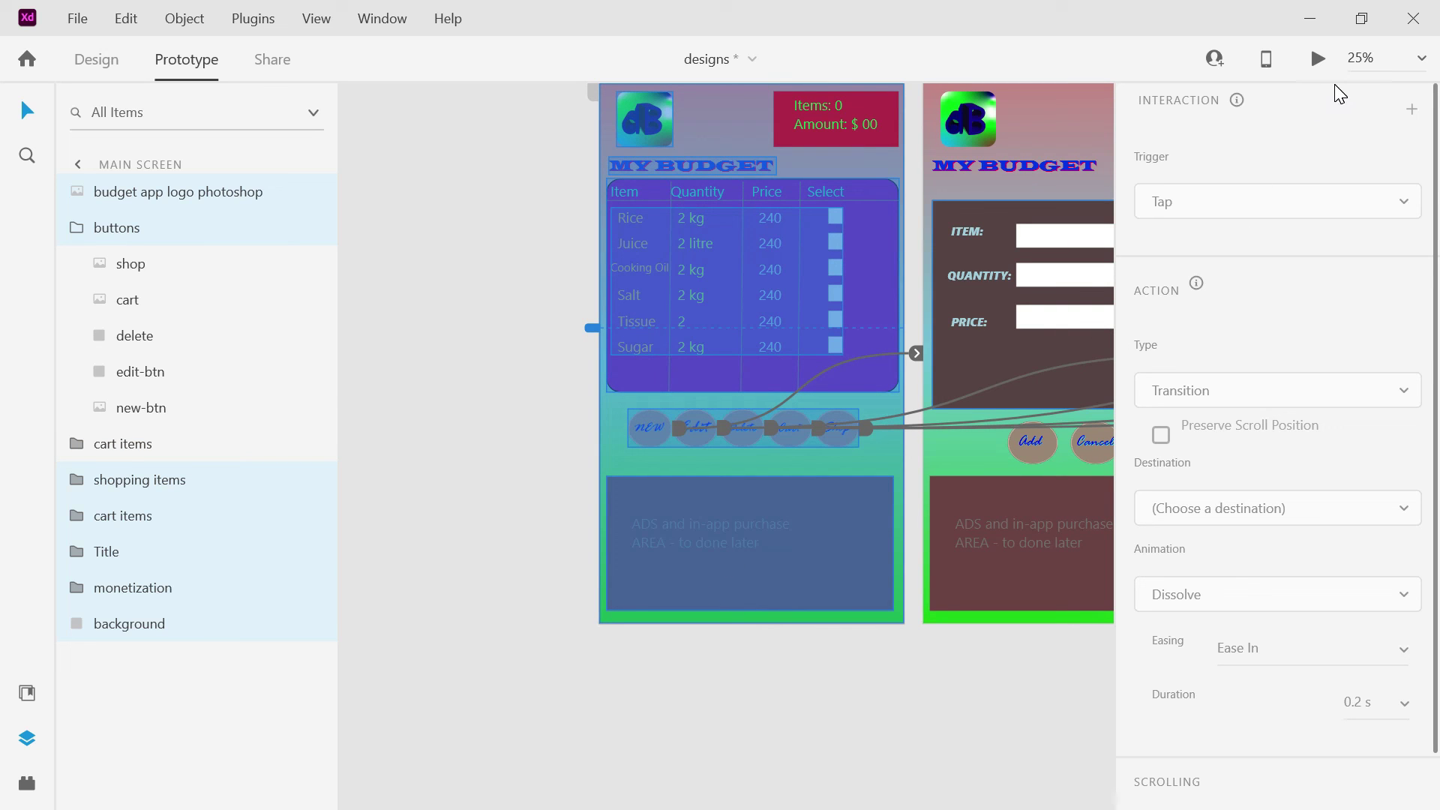
{"action": "left_click", "coordinate": [1324, 63]}
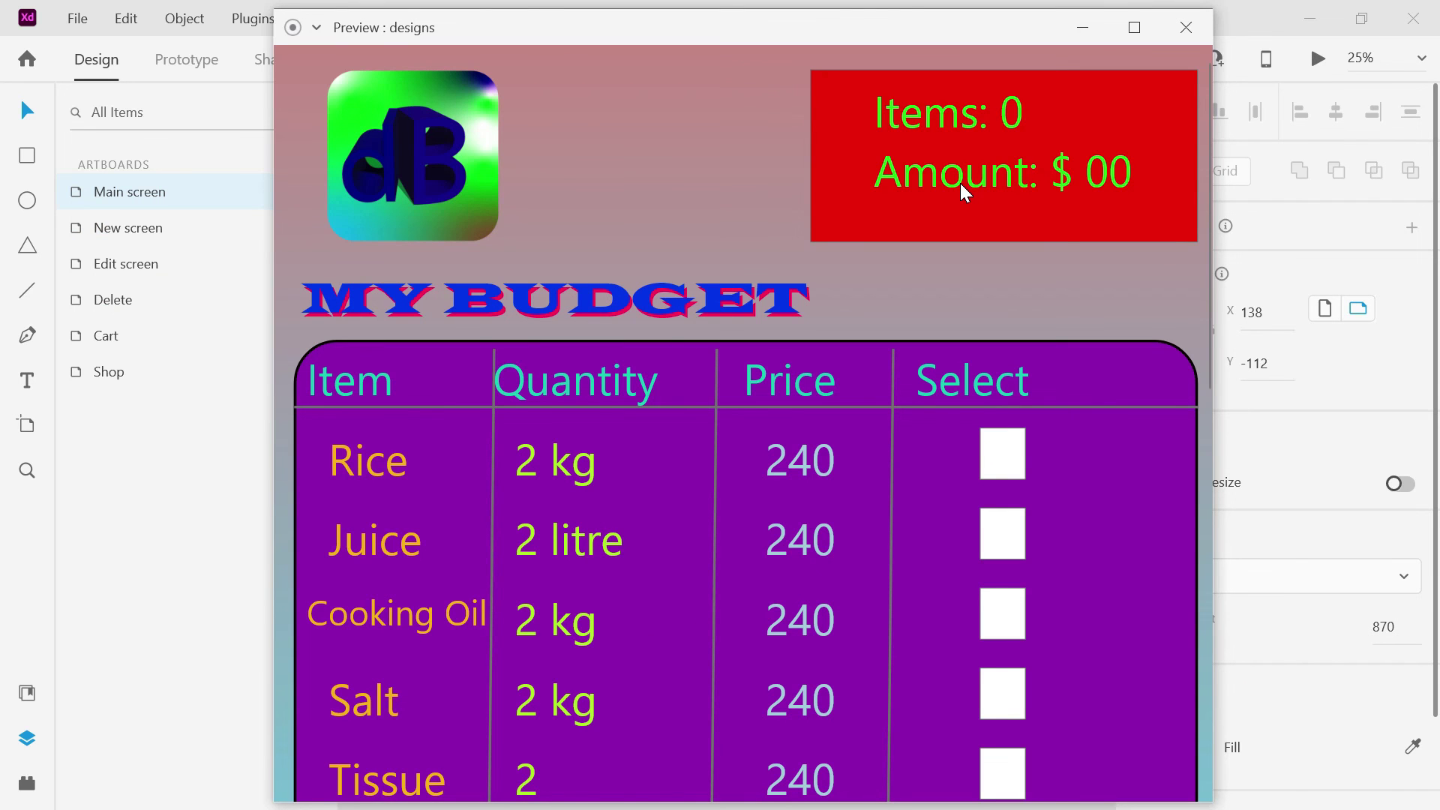
{"action": "left_click", "coordinate": [316, 29]}
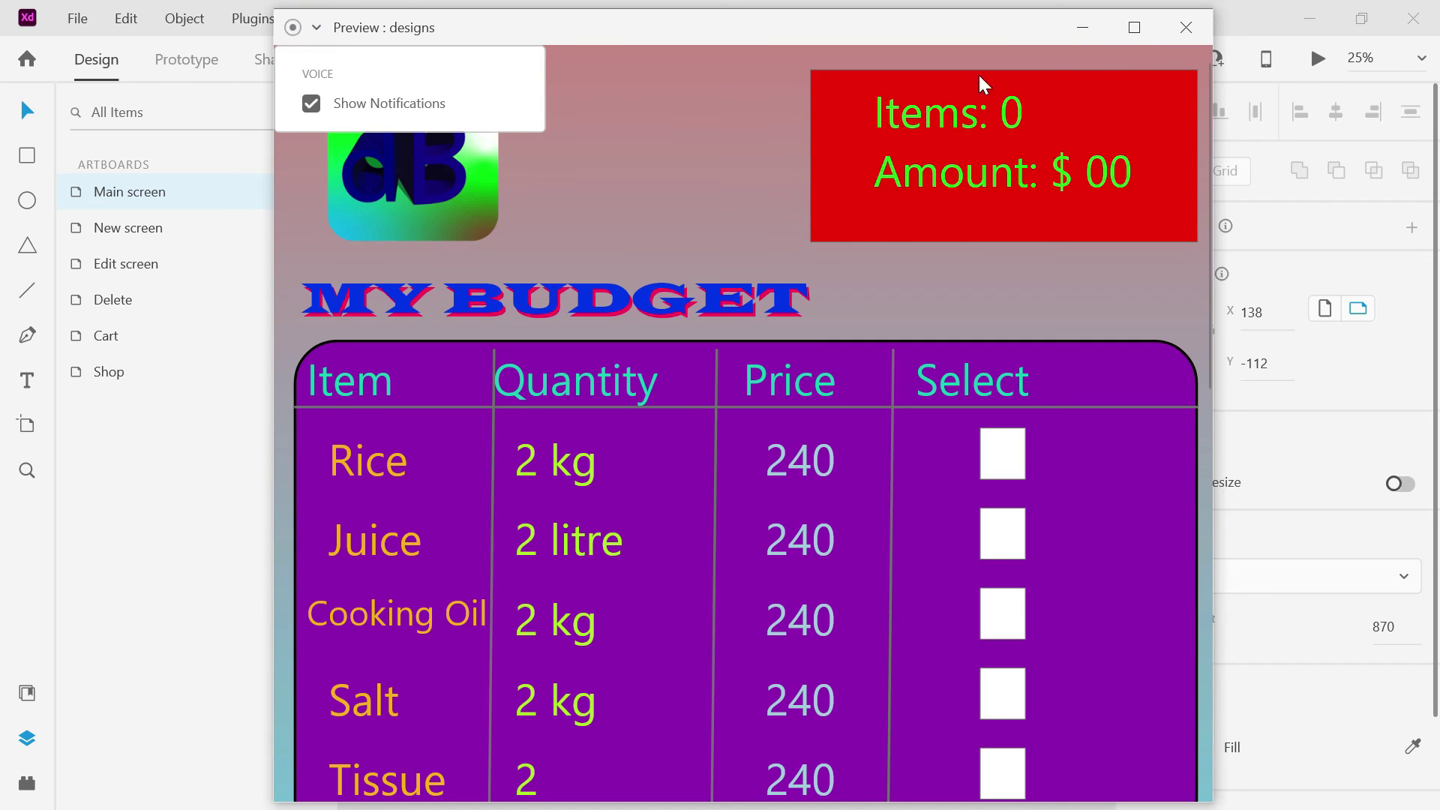
{"action": "left_click", "coordinate": [1196, 29]}
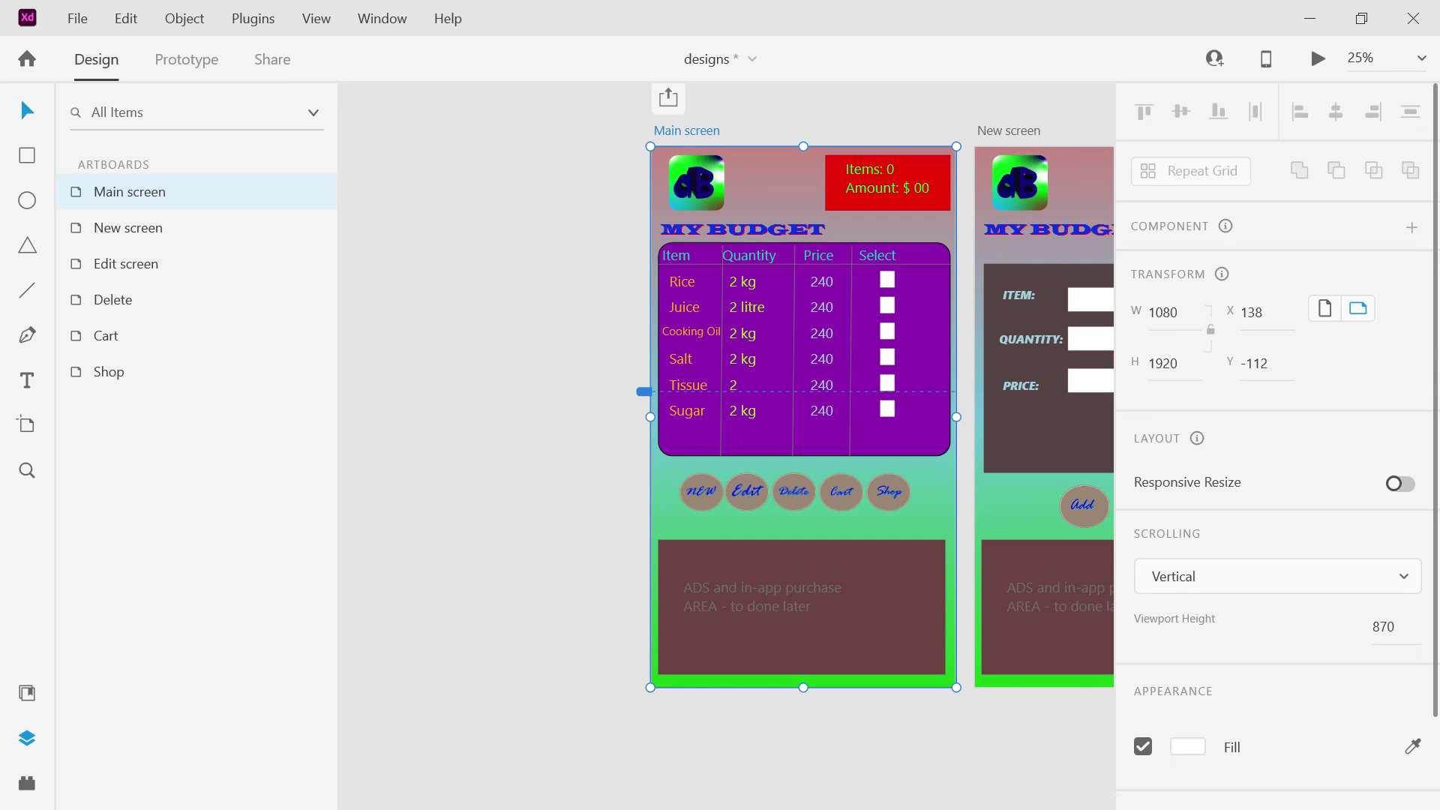
Try switching the Main screen artboard between portrait and landscape orientation, and undo the changes.
{"action": "left_click", "coordinate": [1328, 310]}
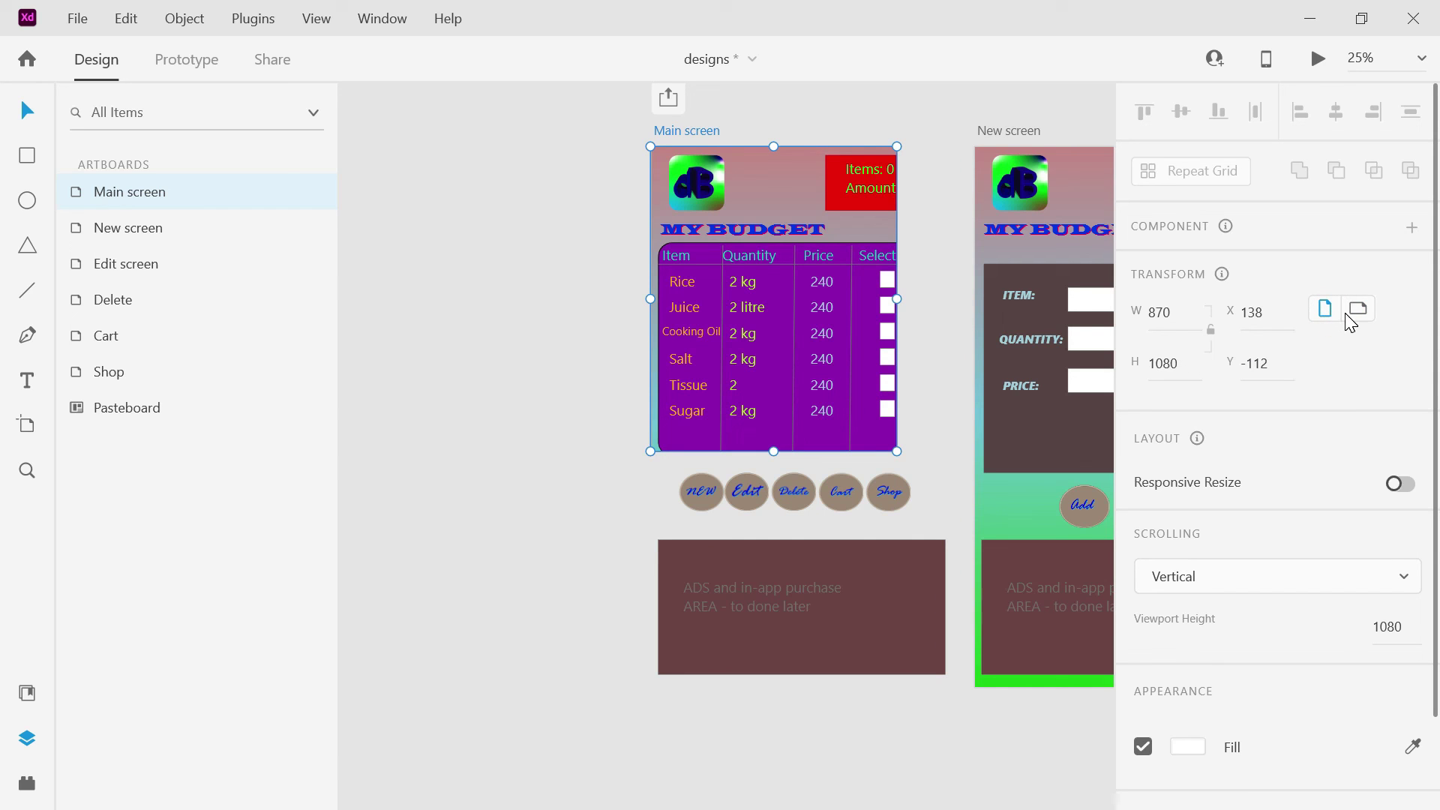
{"action": "left_click", "coordinate": [1347, 316]}
{"action": "left_click", "coordinate": [1356, 320]}
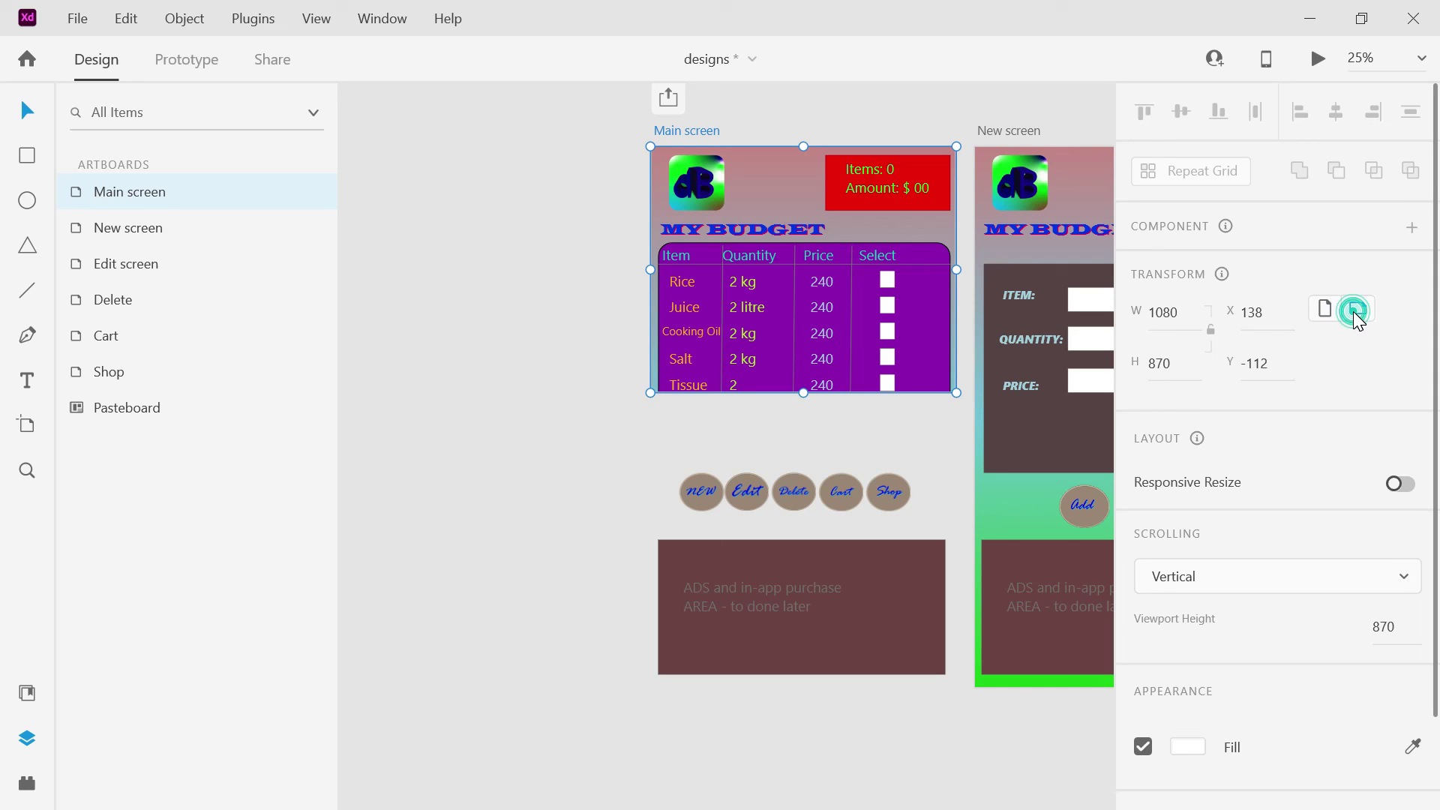
{"action": "left_click", "coordinate": [1321, 315]}
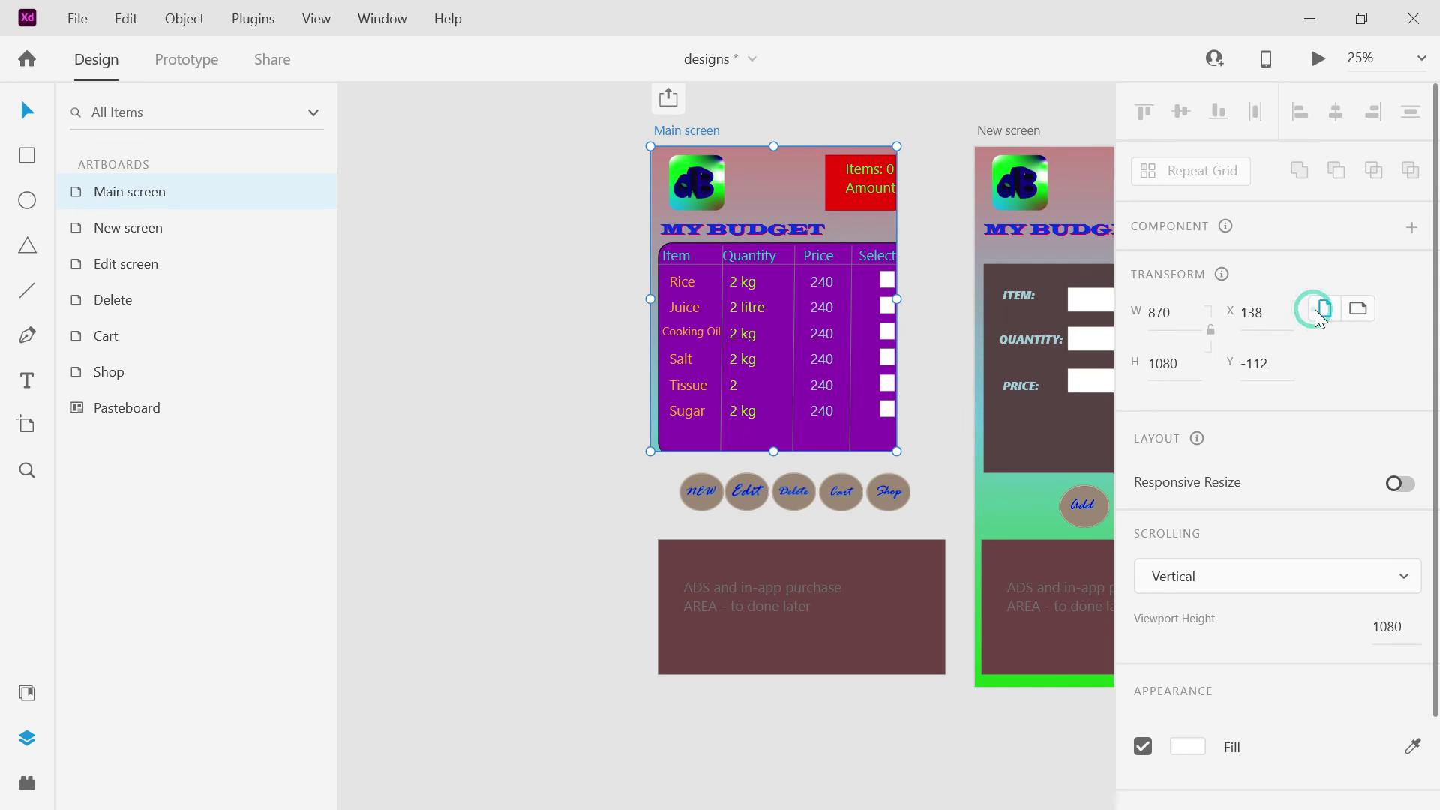
{"action": "left_click", "coordinate": [1358, 314]}
{"action": "left_click", "coordinate": [1354, 369]}
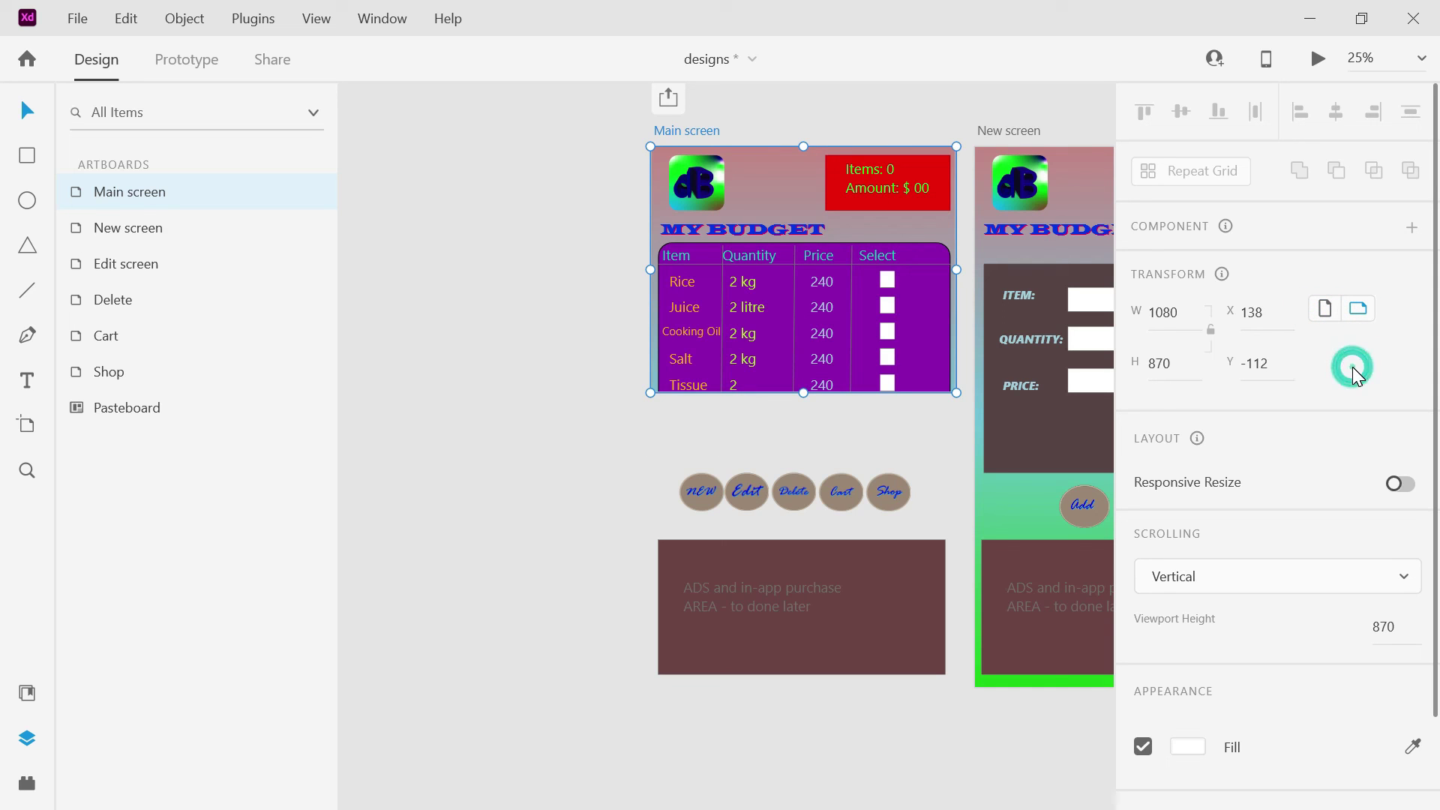
{"action": "key", "text": "ctrl+z"}
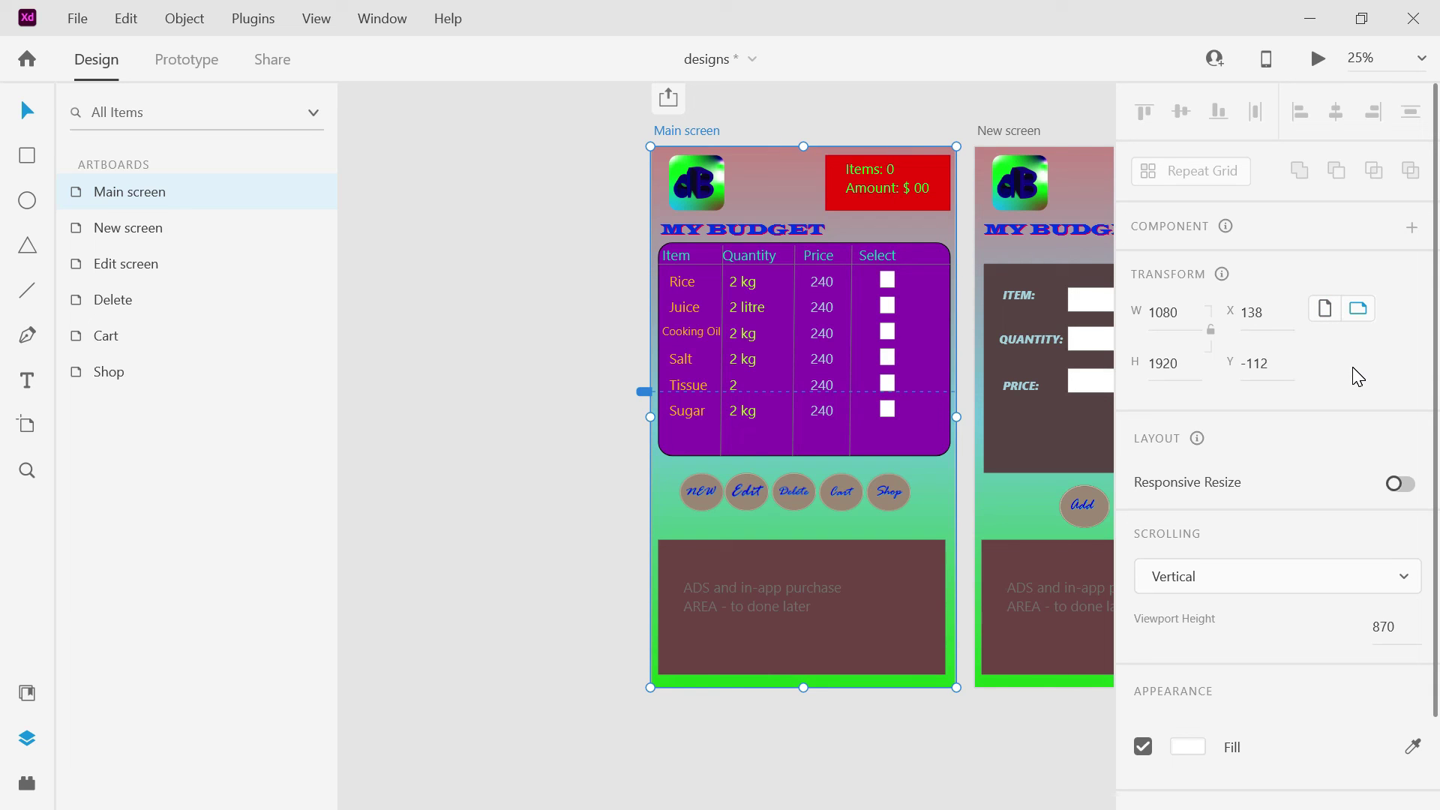
Set the Main screen artboard's viewport height to 1920 and check it in the preview.
{"action": "left_click", "coordinate": [1402, 624]}
{"action": "type", "text": "1"}
{"action": "left_click", "coordinate": [1313, 61]}
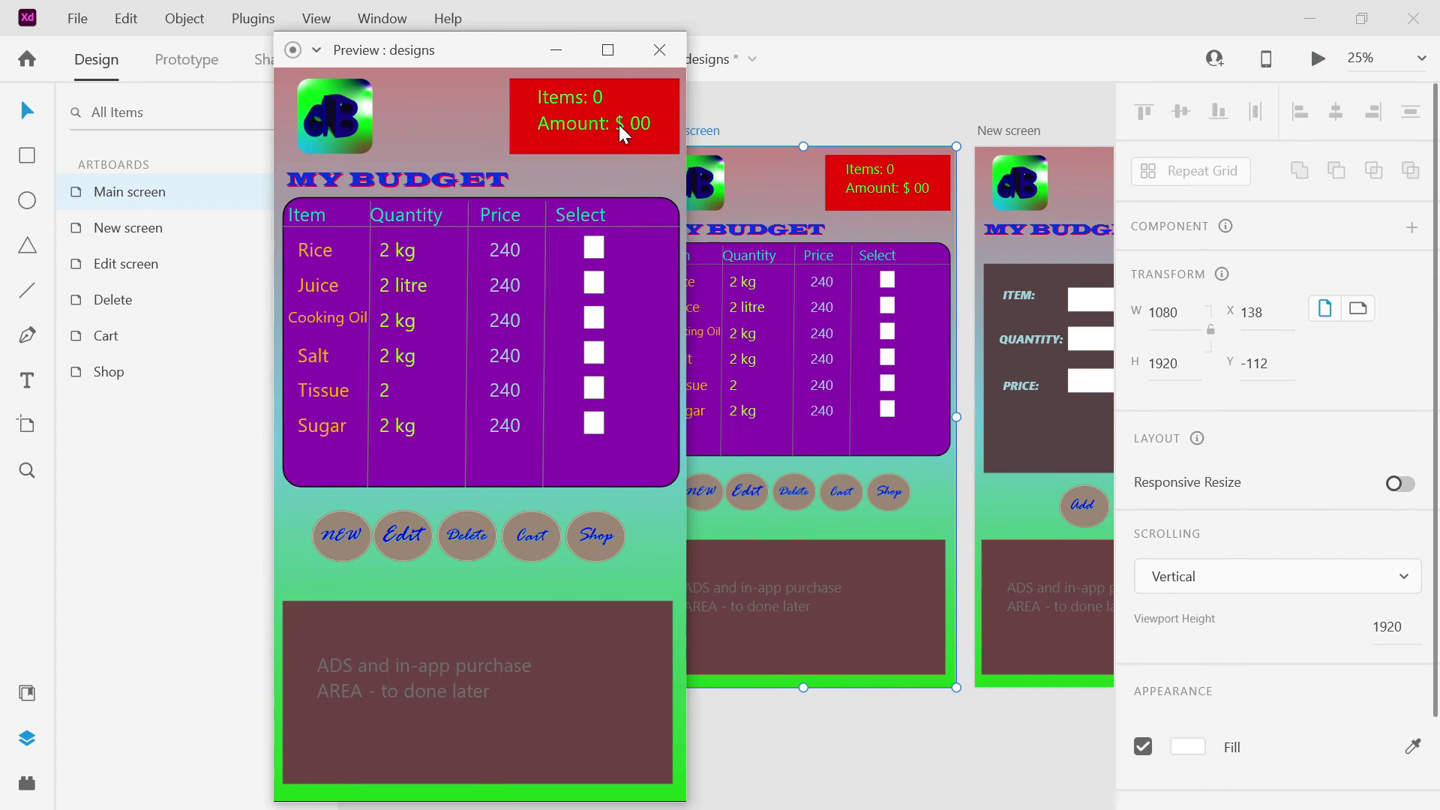
{"action": "left_click", "coordinate": [659, 50]}
Set the New screen artboard's viewport height to 1920.
{"action": "left_click", "coordinate": [988, 132]}
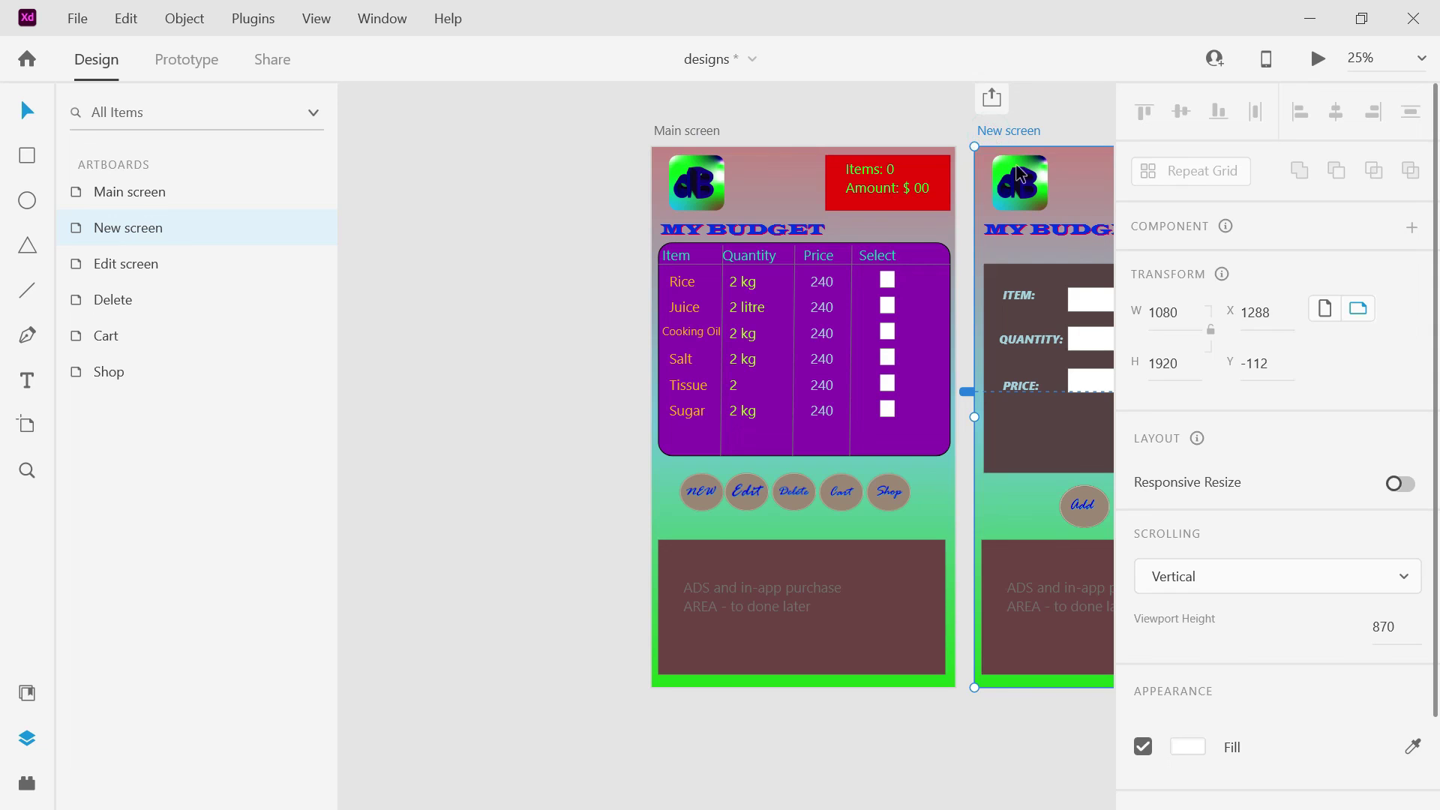
{"action": "left_click", "coordinate": [1386, 627]}
{"action": "type", "text": "1920"}
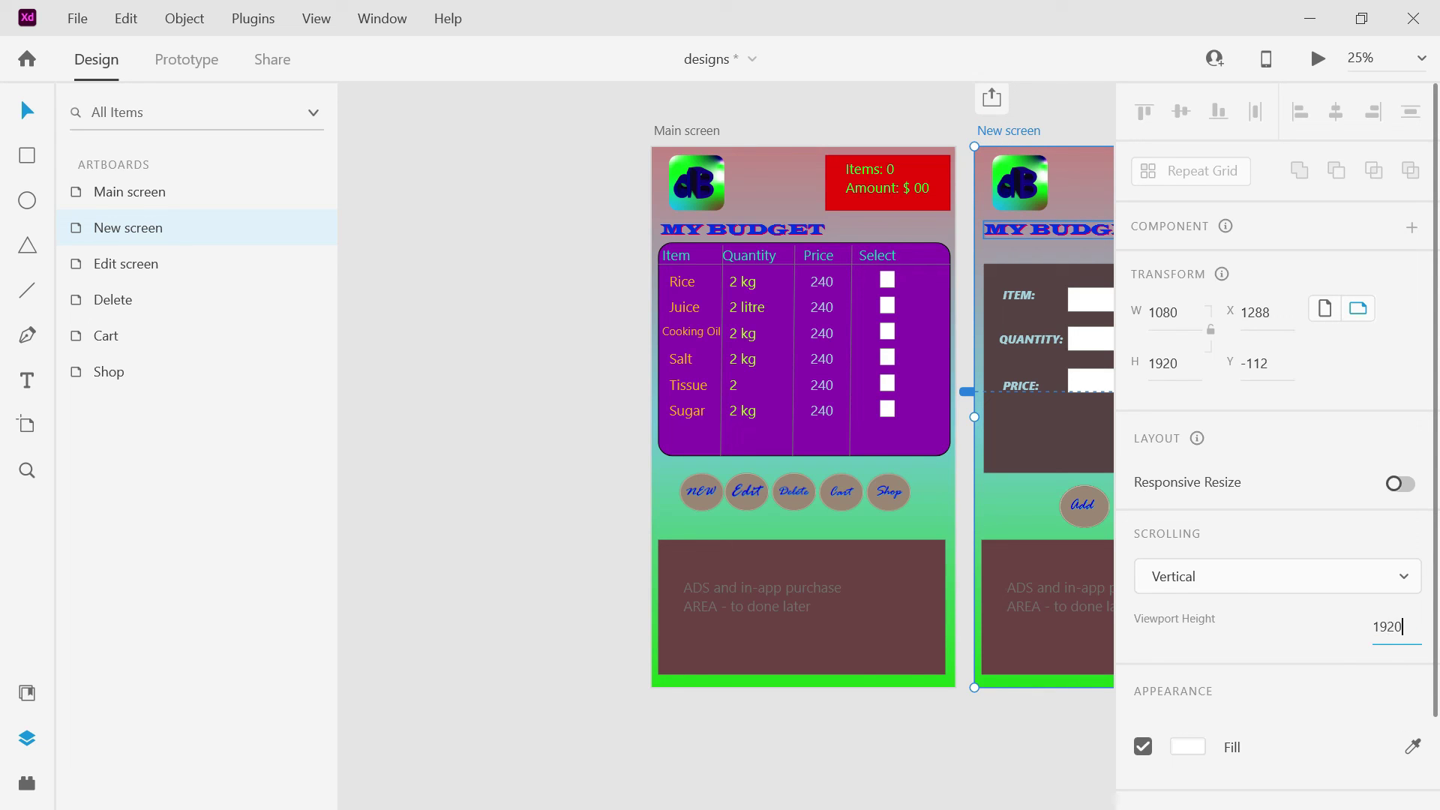
{"action": "key", "text": "Return"}
Set the viewport height of the Edit screen and Delete artboards to 1920.
{"action": "left_click", "coordinate": [88, 267]}
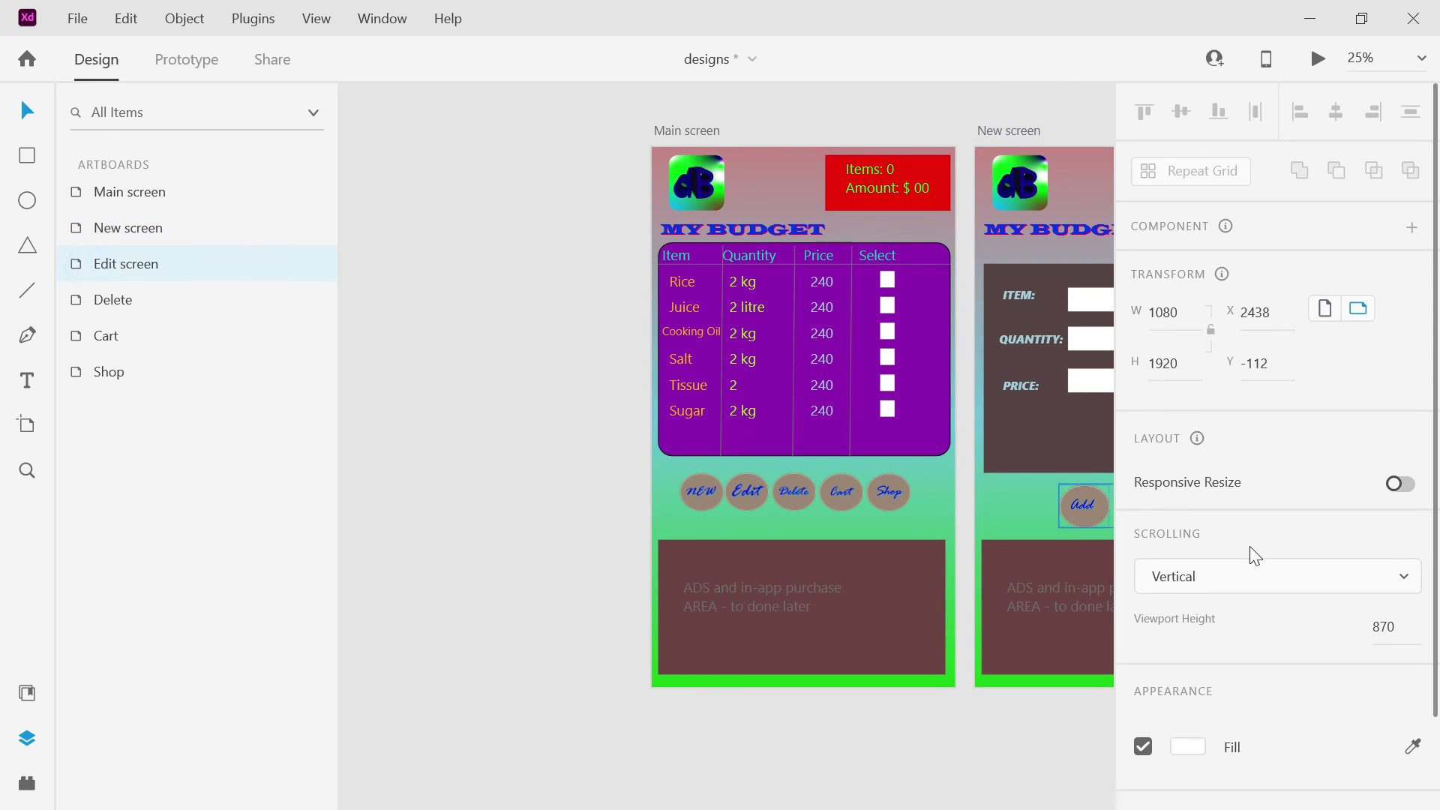
{"action": "left_click", "coordinate": [1380, 626]}
{"action": "type", "text": "19"}
{"action": "left_click", "coordinate": [129, 308]}
{"action": "left_click", "coordinate": [1387, 628]}
{"action": "type", "text": "19"}
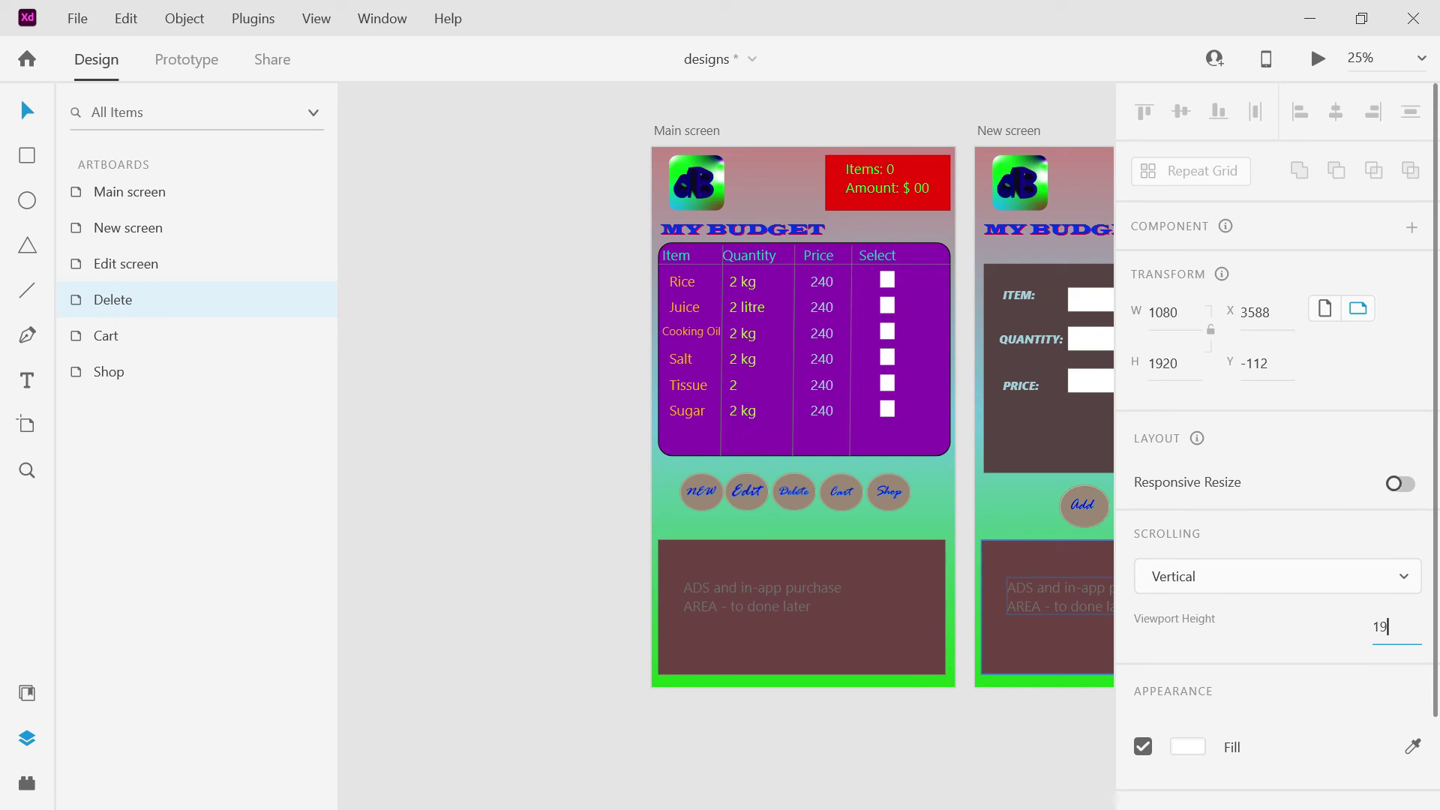
Set the viewport height of the Cart and Shop artboards to 1920.
{"action": "left_click", "coordinate": [186, 330]}
{"action": "left_click", "coordinate": [1388, 626]}
{"action": "type", "text": "1"}
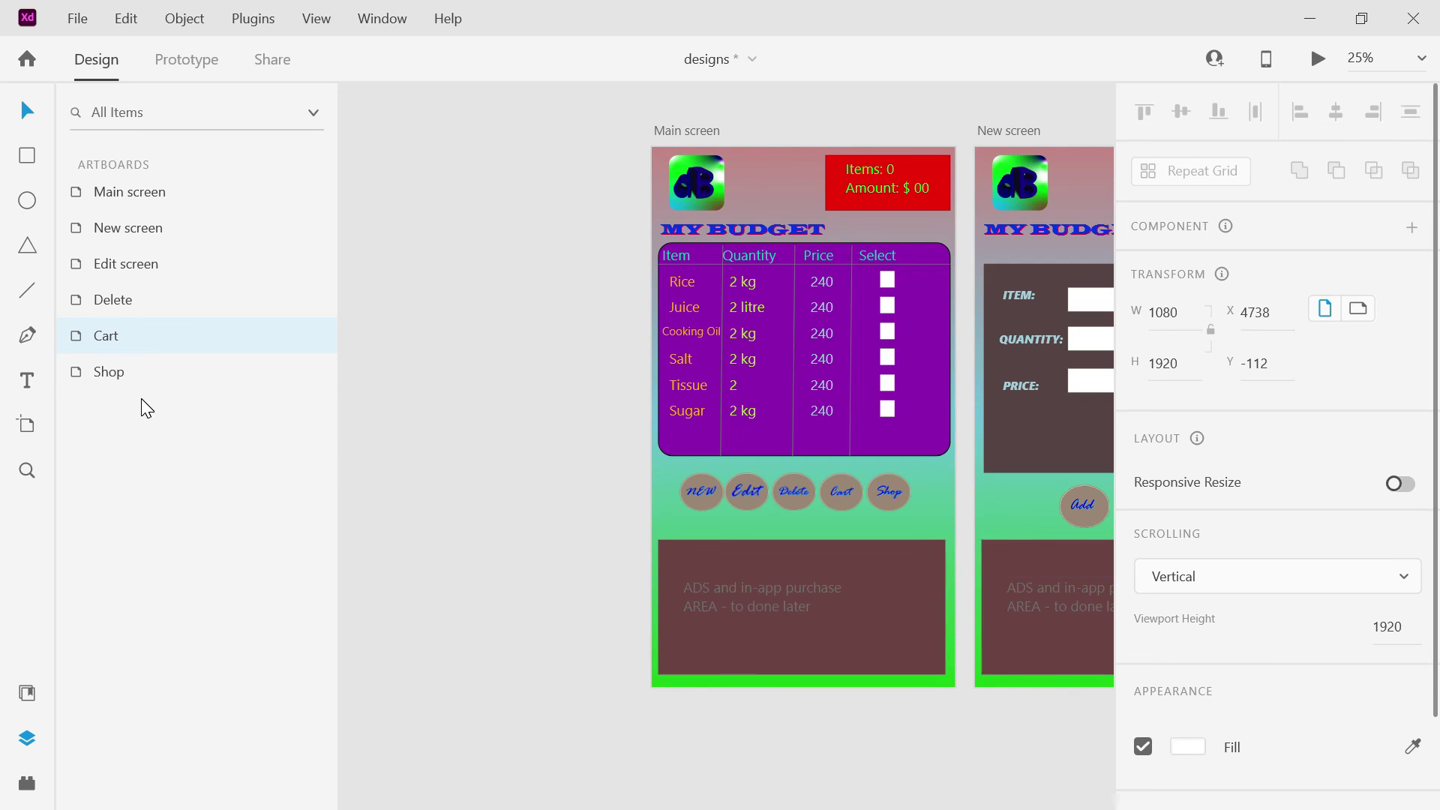
{"action": "left_click", "coordinate": [120, 371]}
{"action": "left_click", "coordinate": [1384, 627]}
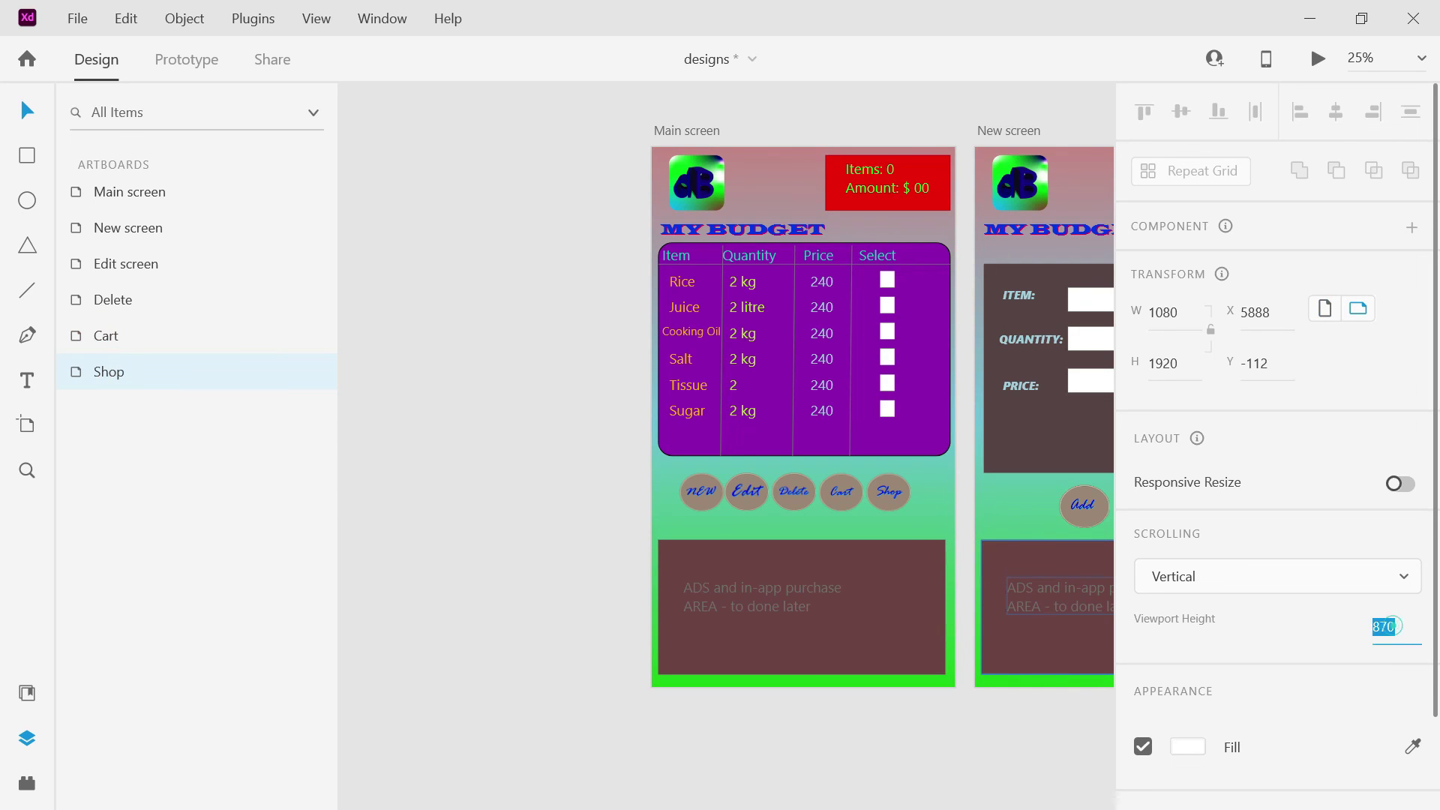
{"action": "type", "text": "1920"}
Preview the prototype starting from the Main screen artboard, with the editor window minimized and the preview window moved to mid-screen.
{"action": "left_click", "coordinate": [192, 59]}
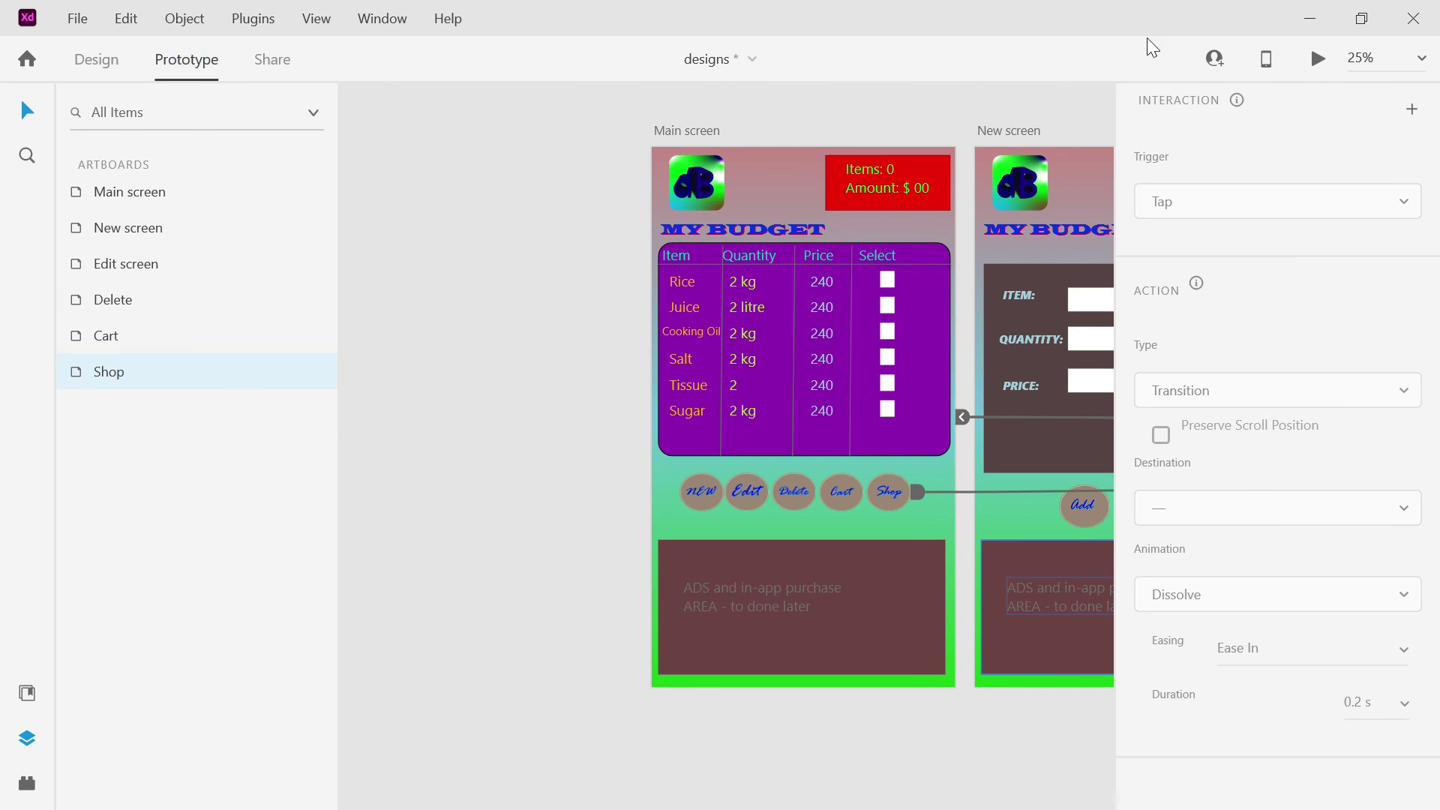
{"action": "left_click", "coordinate": [1317, 60]}
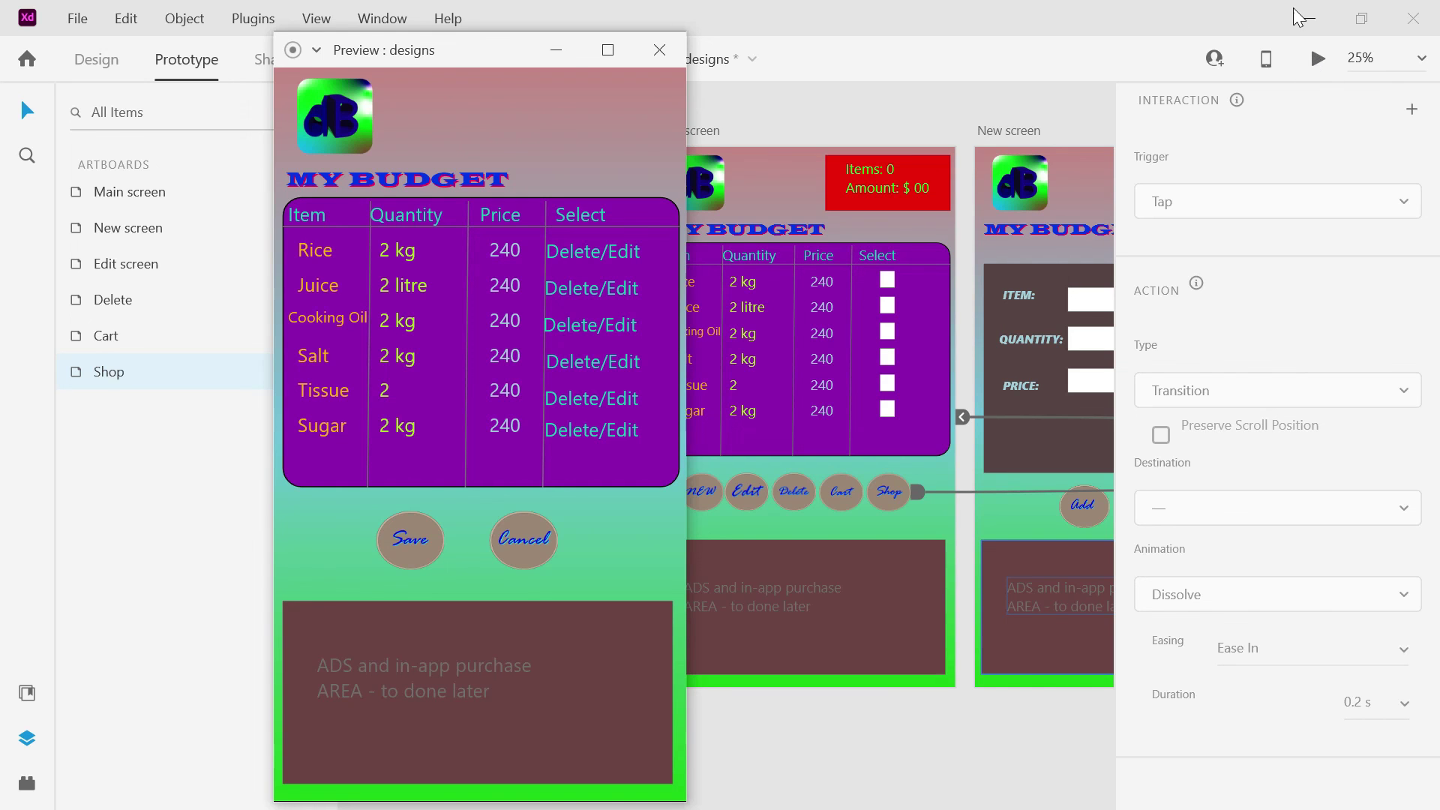
{"action": "left_click", "coordinate": [1313, 27]}
{"action": "left_click", "coordinate": [673, 129]}
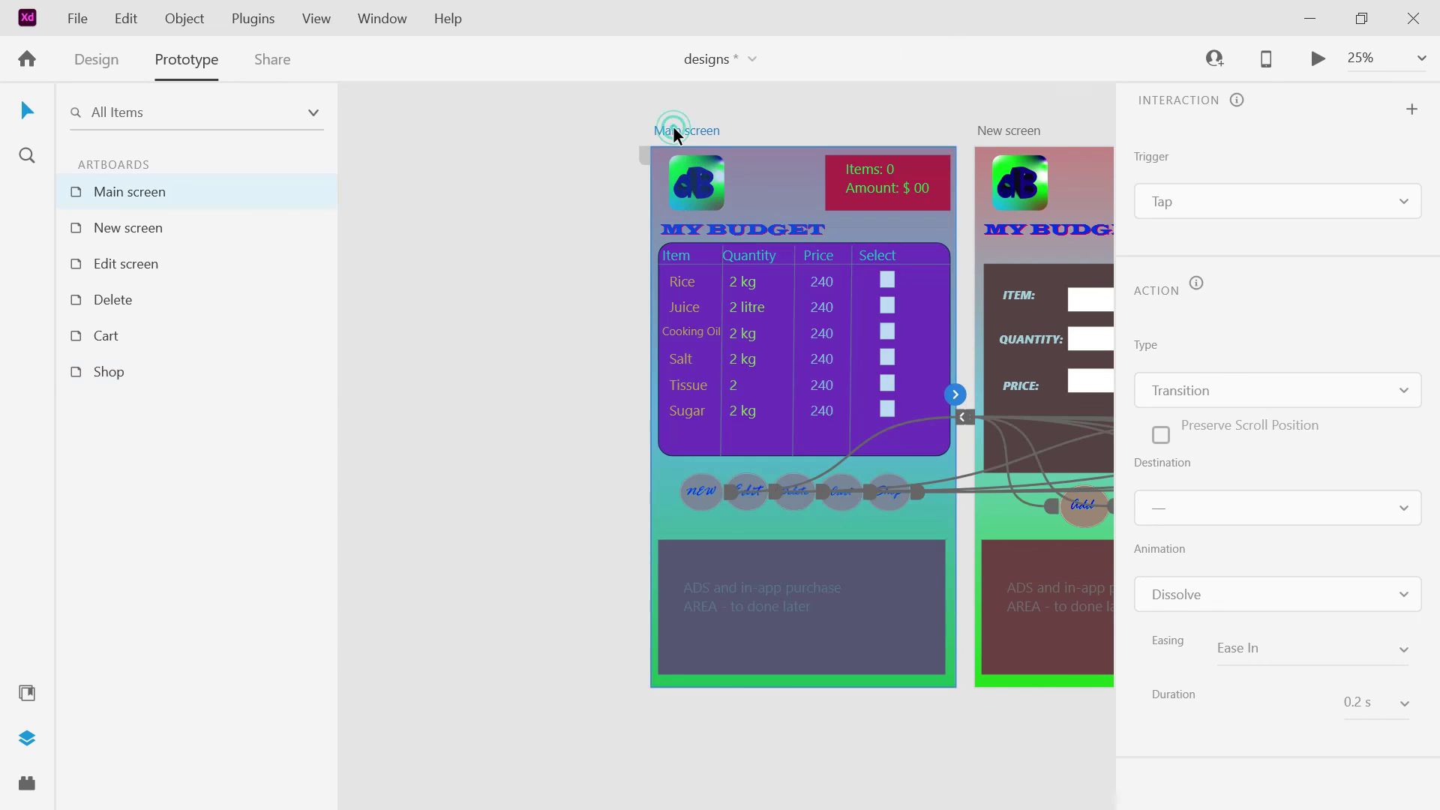
{"action": "left_click", "coordinate": [487, 175]}
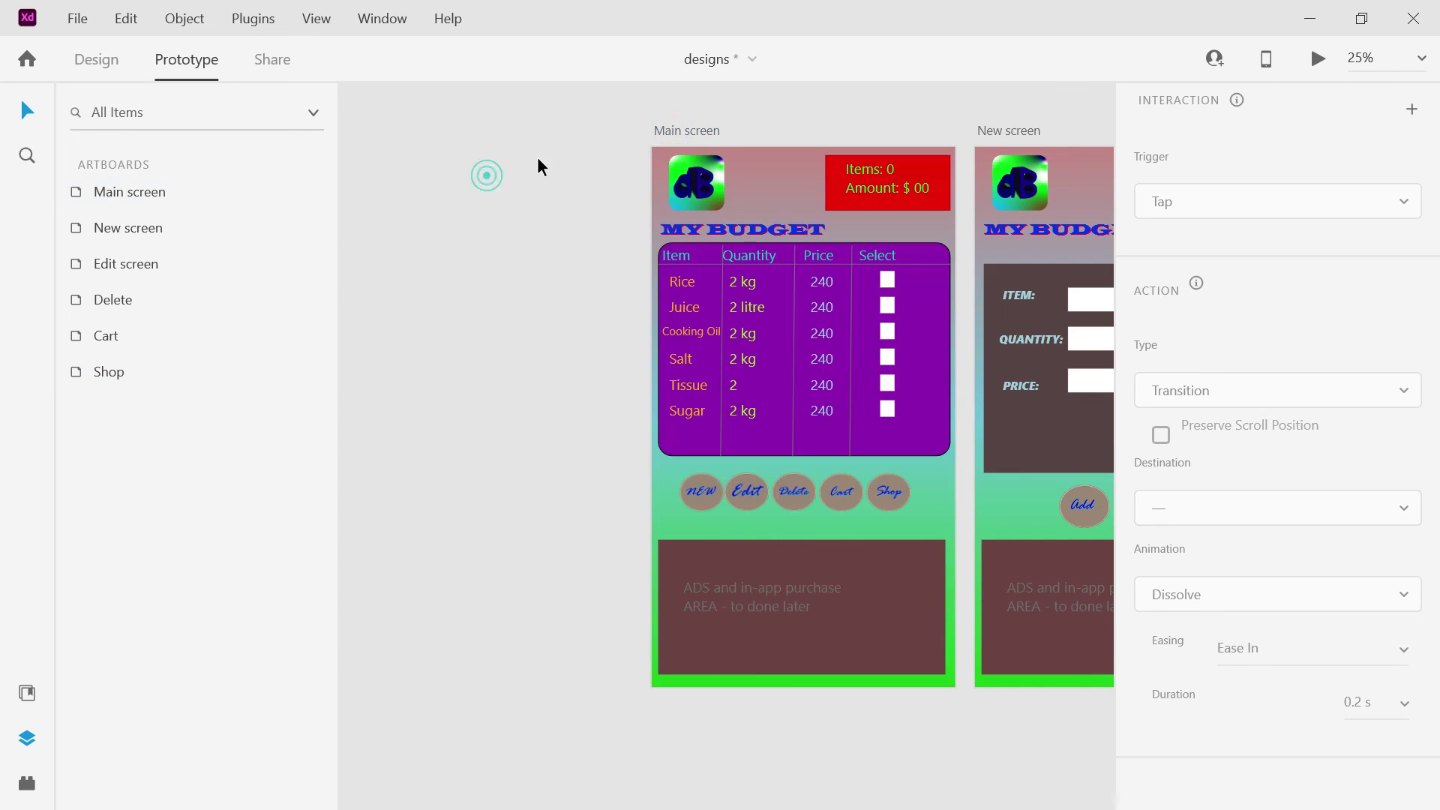
{"action": "left_click", "coordinate": [659, 130]}
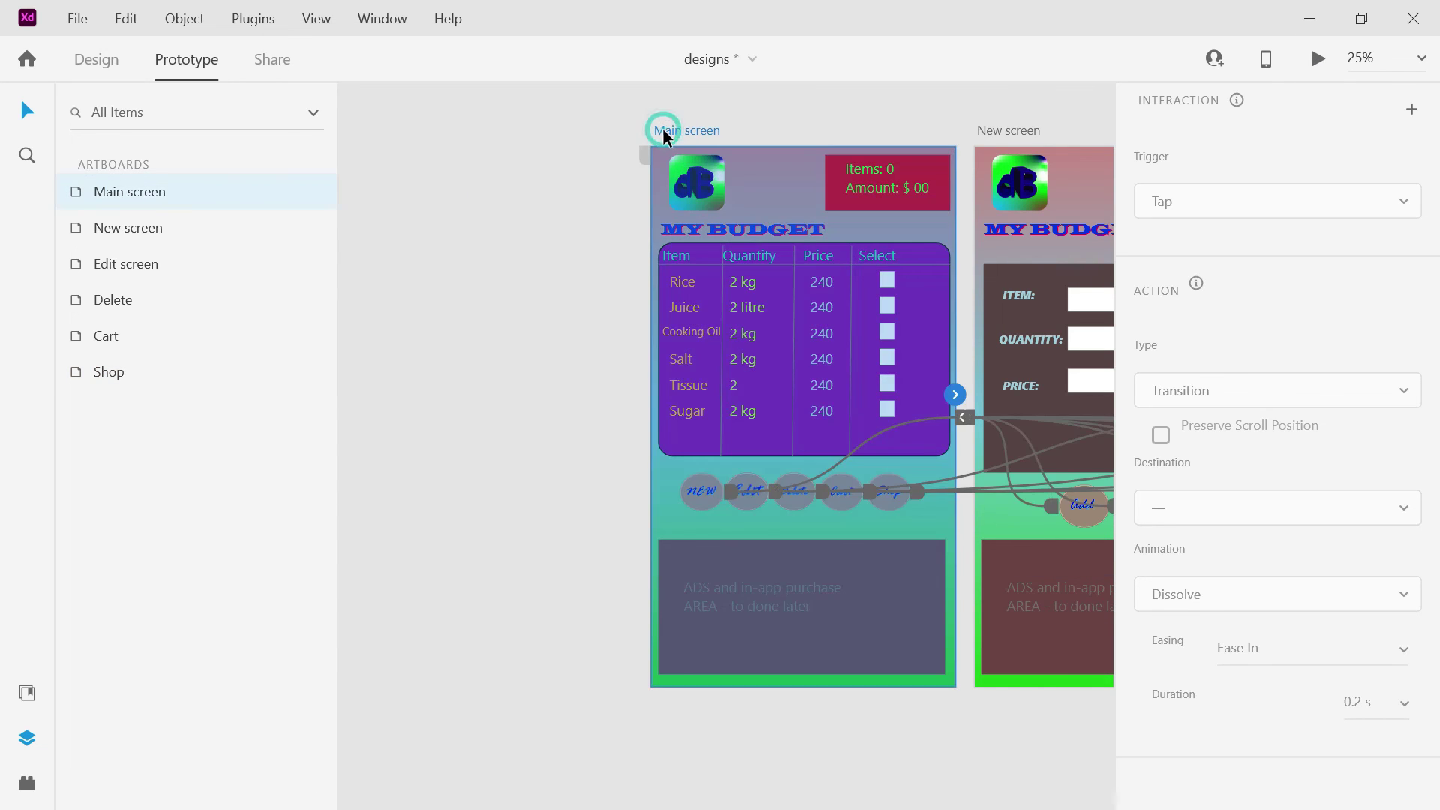
{"action": "left_click", "coordinate": [1316, 60]}
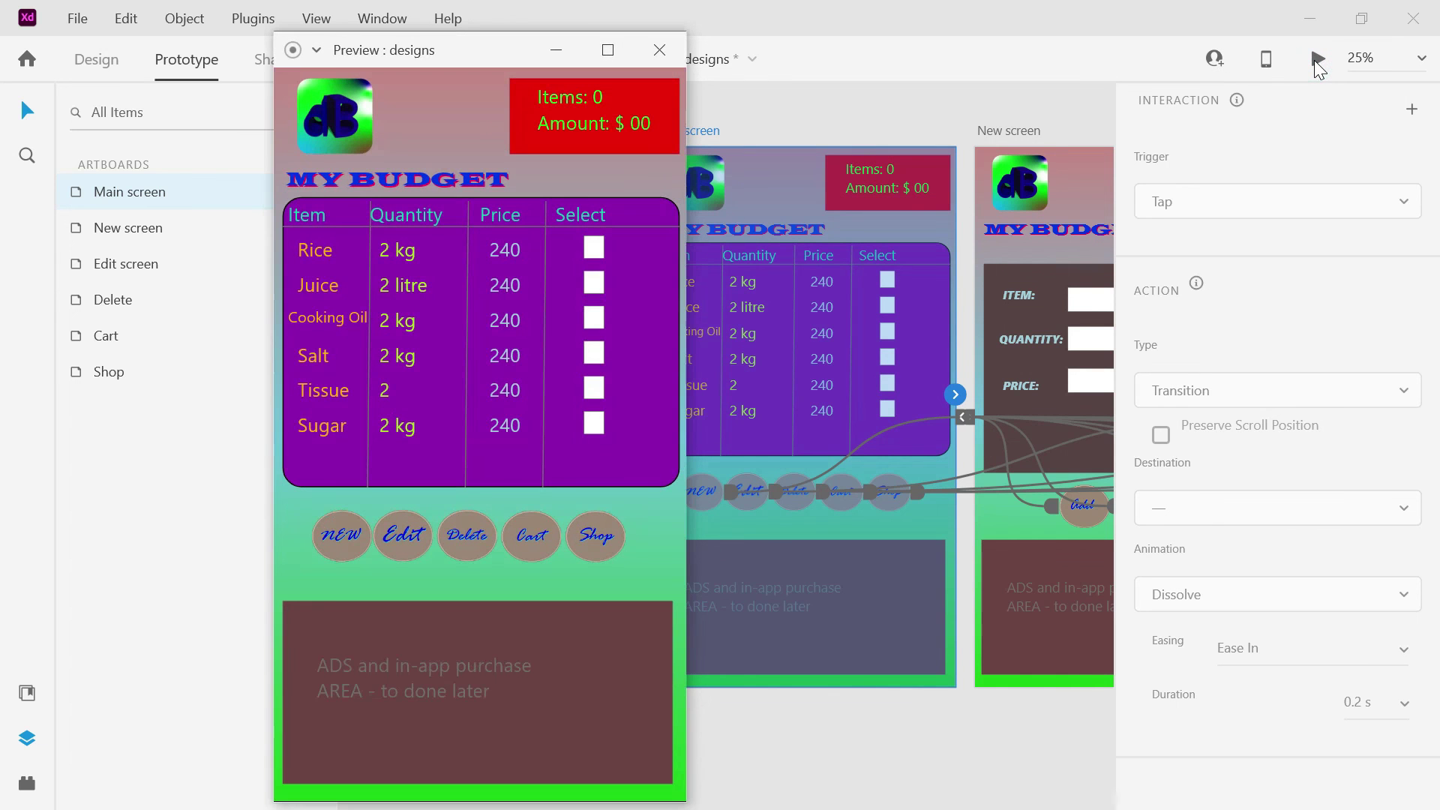
{"action": "left_click", "coordinate": [1310, 18]}
{"action": "left_click_drag", "start_coordinate": [447, 43], "coordinate": [614, 26]}
Test the NEW button, the item, quantity and price fields, and the way back to Main screen in the preview.
{"action": "left_click", "coordinate": [501, 537]}
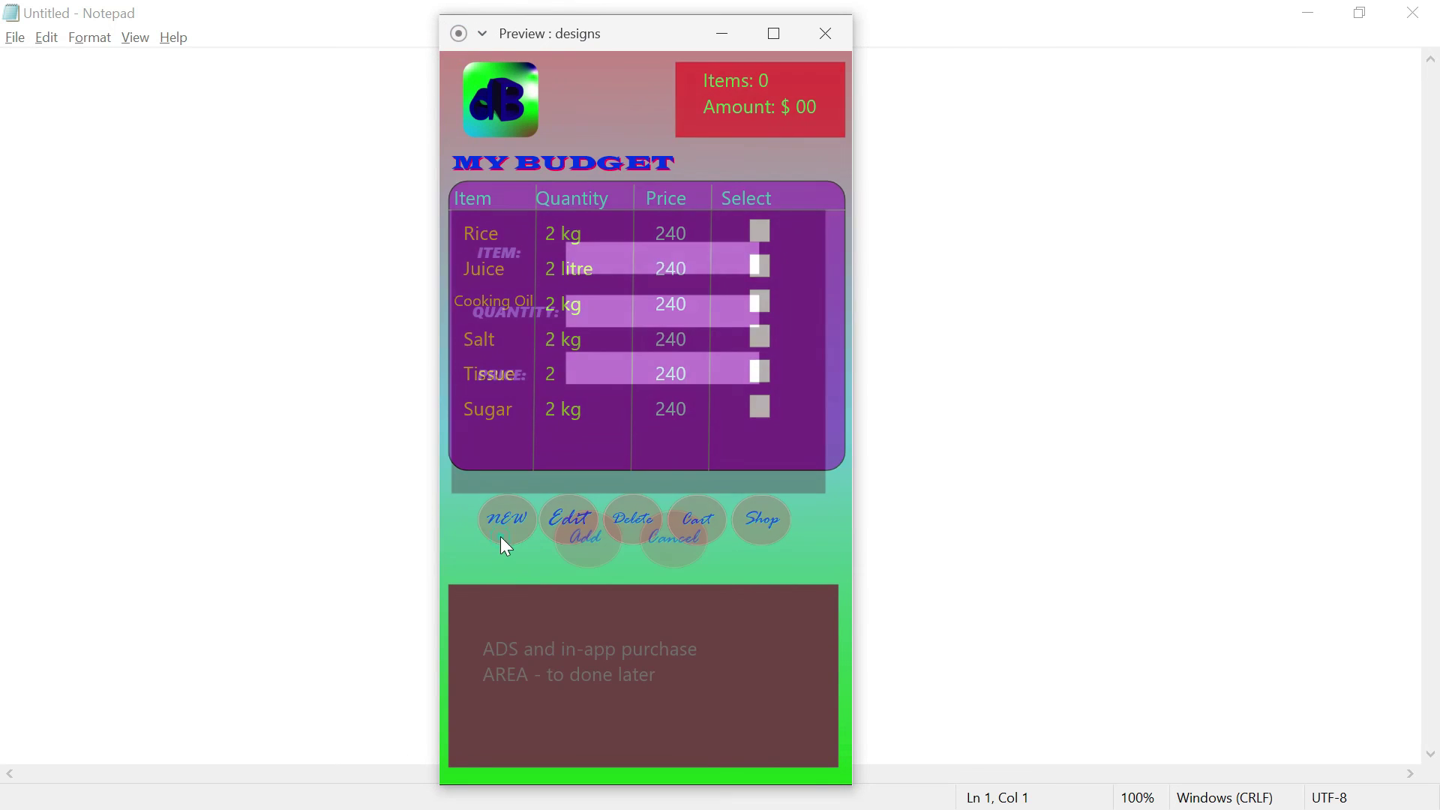
{"action": "left_click", "coordinate": [602, 265]}
{"action": "left_click", "coordinate": [603, 303]}
{"action": "left_click", "coordinate": [611, 366]}
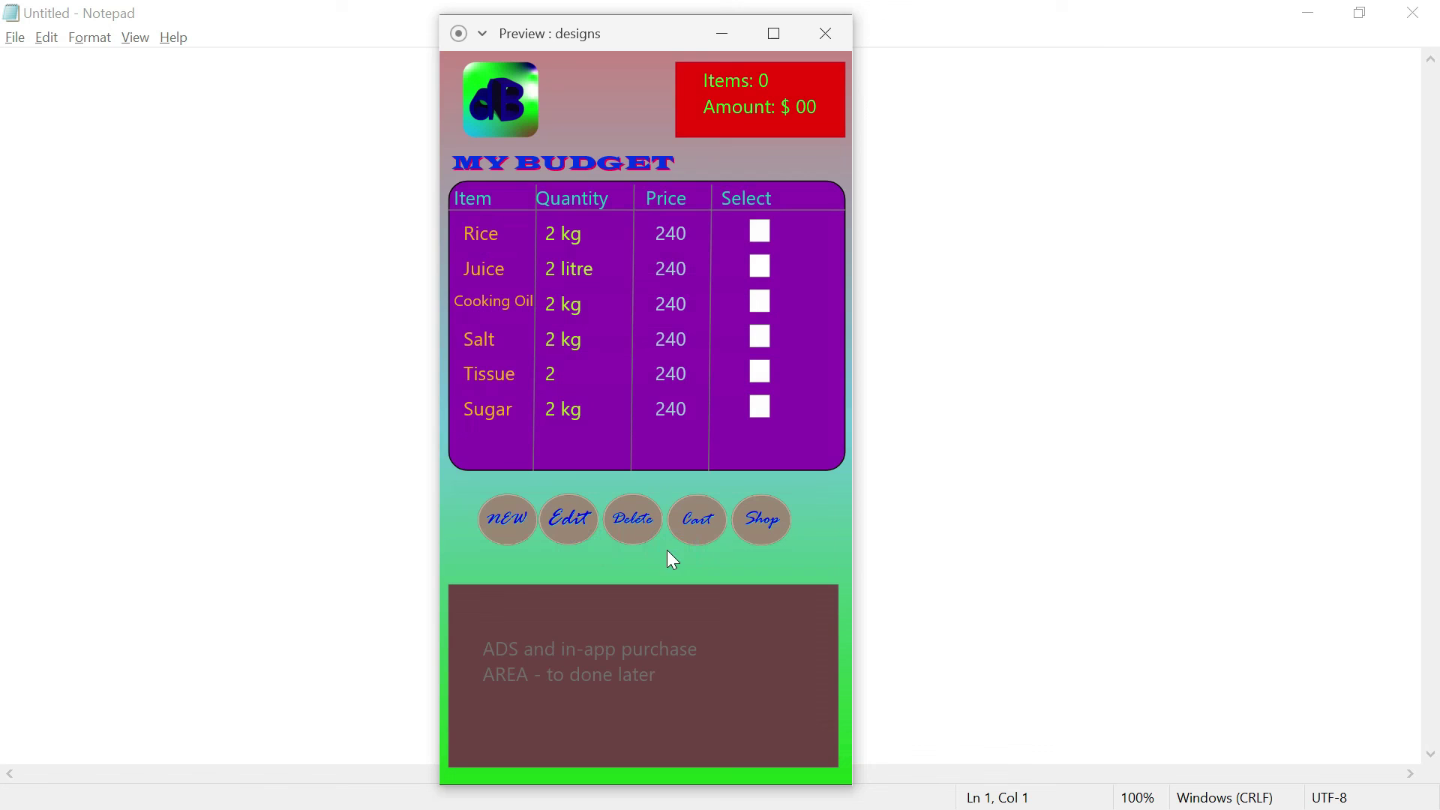
{"action": "left_click", "coordinate": [512, 521]}
{"action": "left_click", "coordinate": [582, 518]}
Test the Edit button and the Edit screen's Save and Cancel buttons in the preview.
{"action": "left_click", "coordinate": [571, 534]}
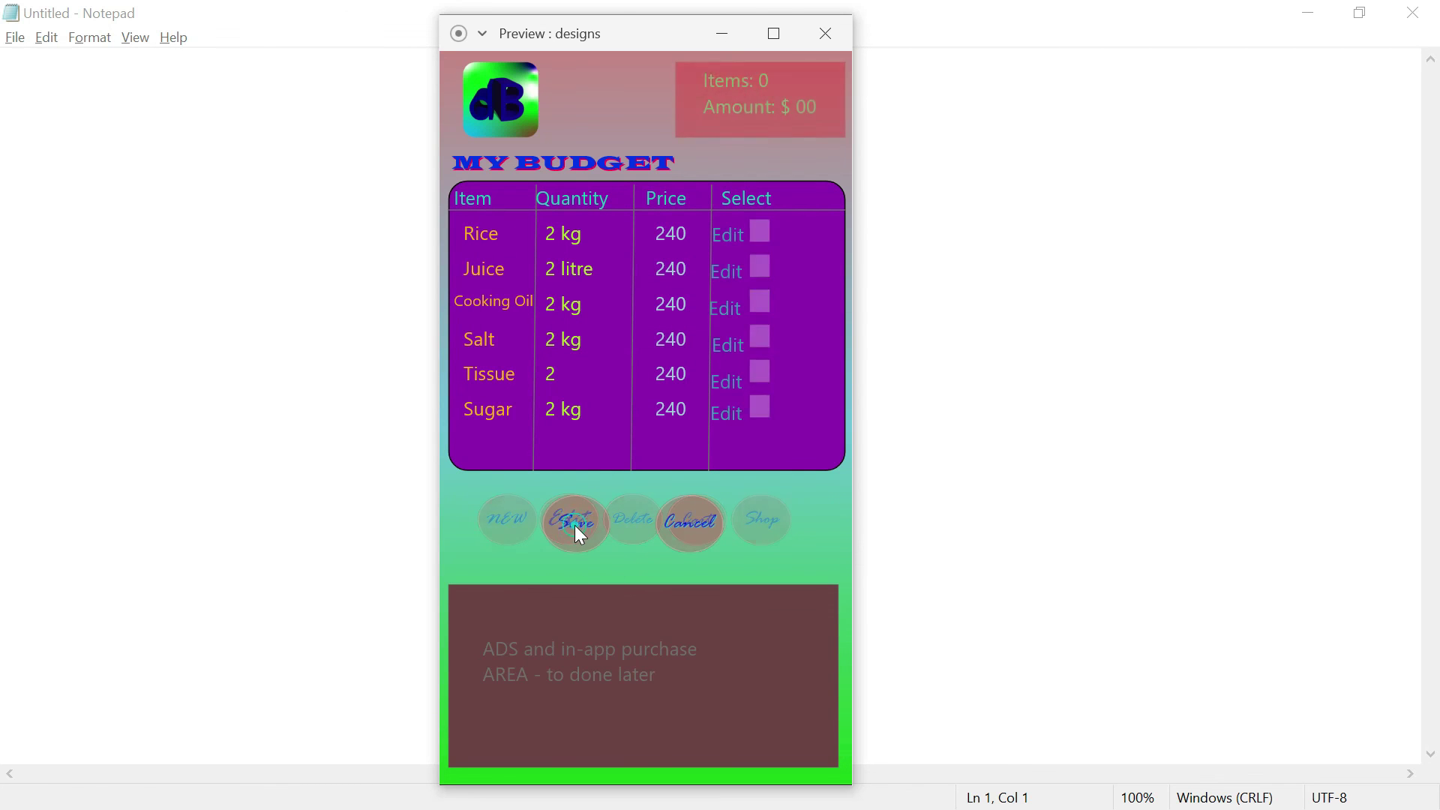
{"action": "left_click", "coordinate": [579, 534]}
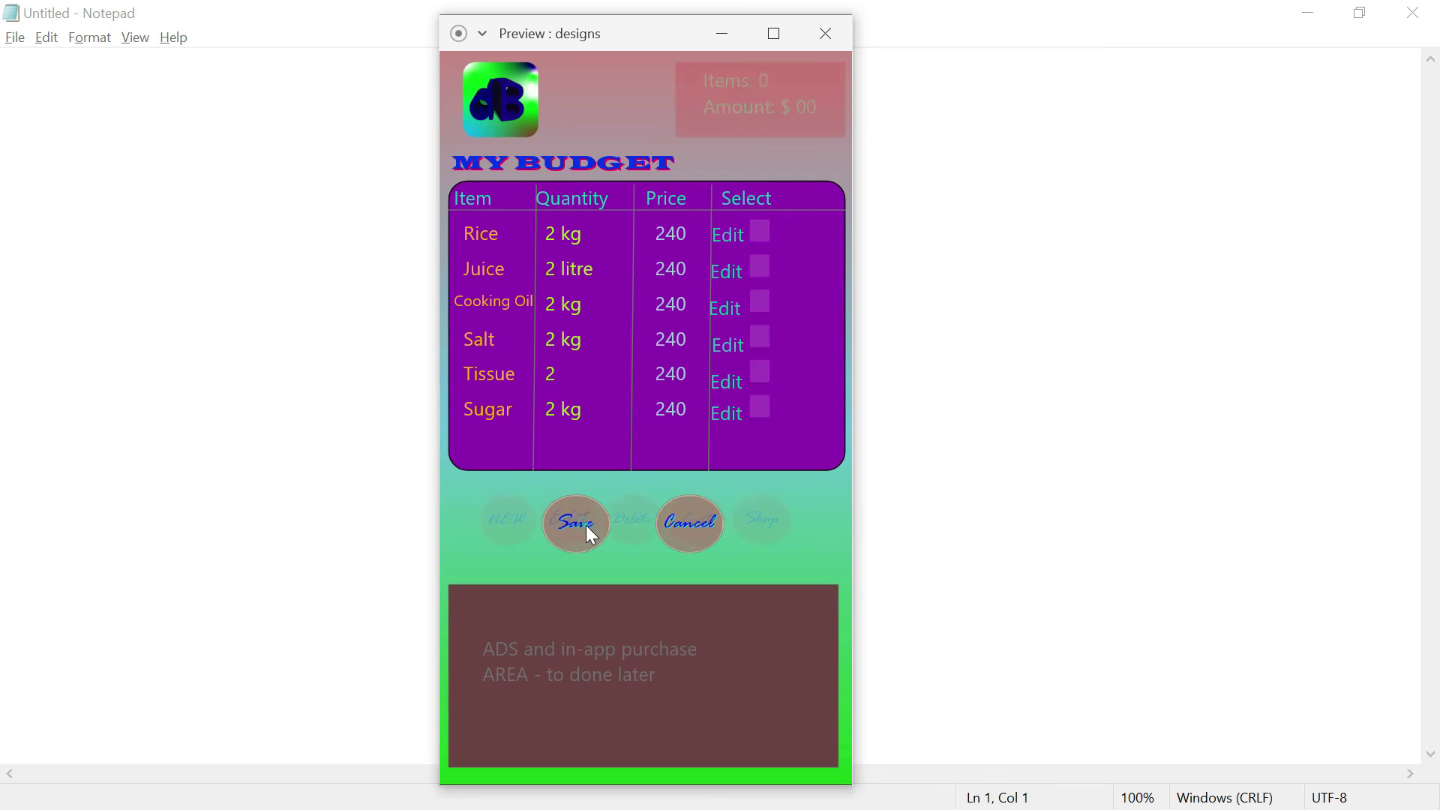
{"action": "left_click", "coordinate": [586, 526]}
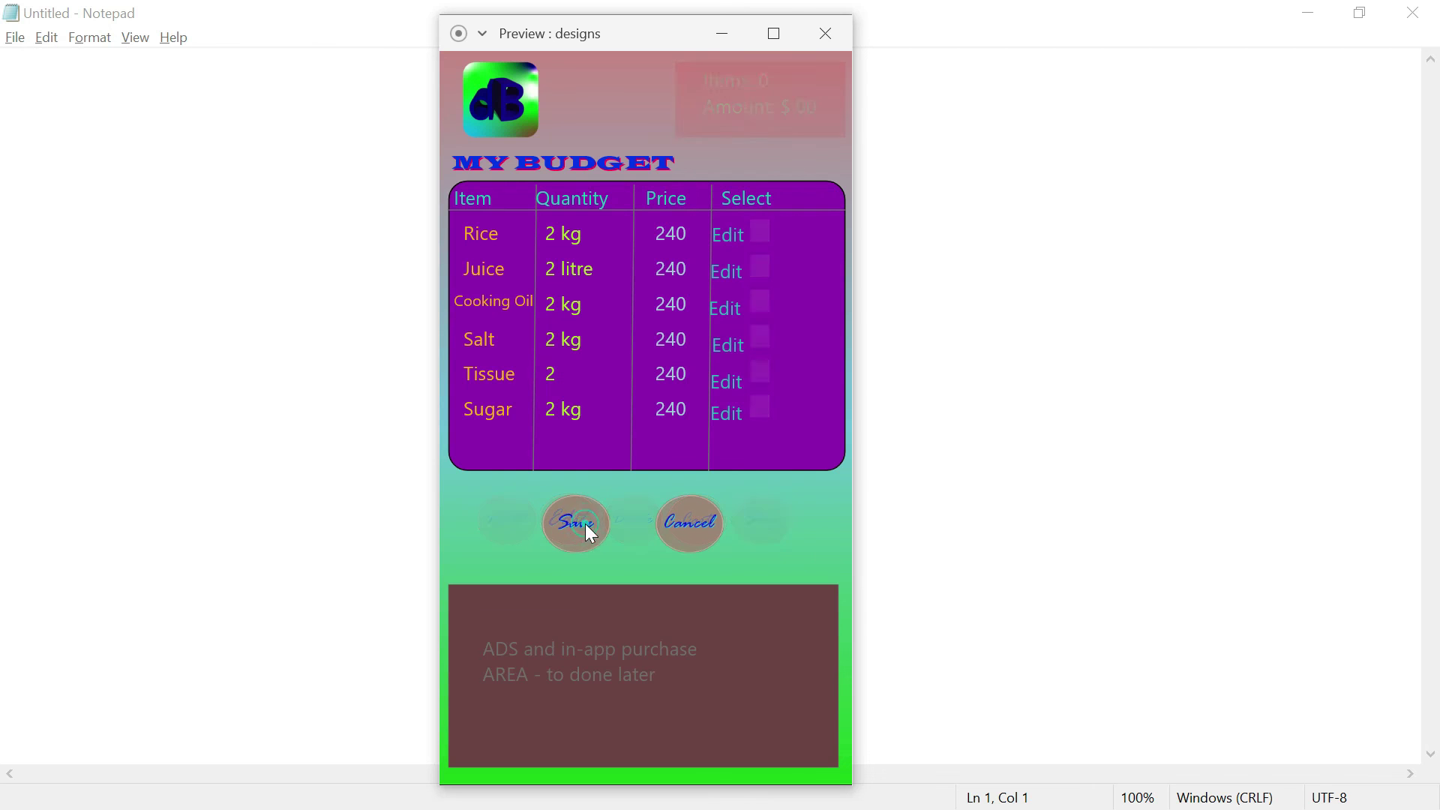
{"action": "left_click", "coordinate": [681, 538]}
Test the Delete button and the Delete screen's Save and Cancel buttons in the preview.
{"action": "left_click", "coordinate": [642, 532]}
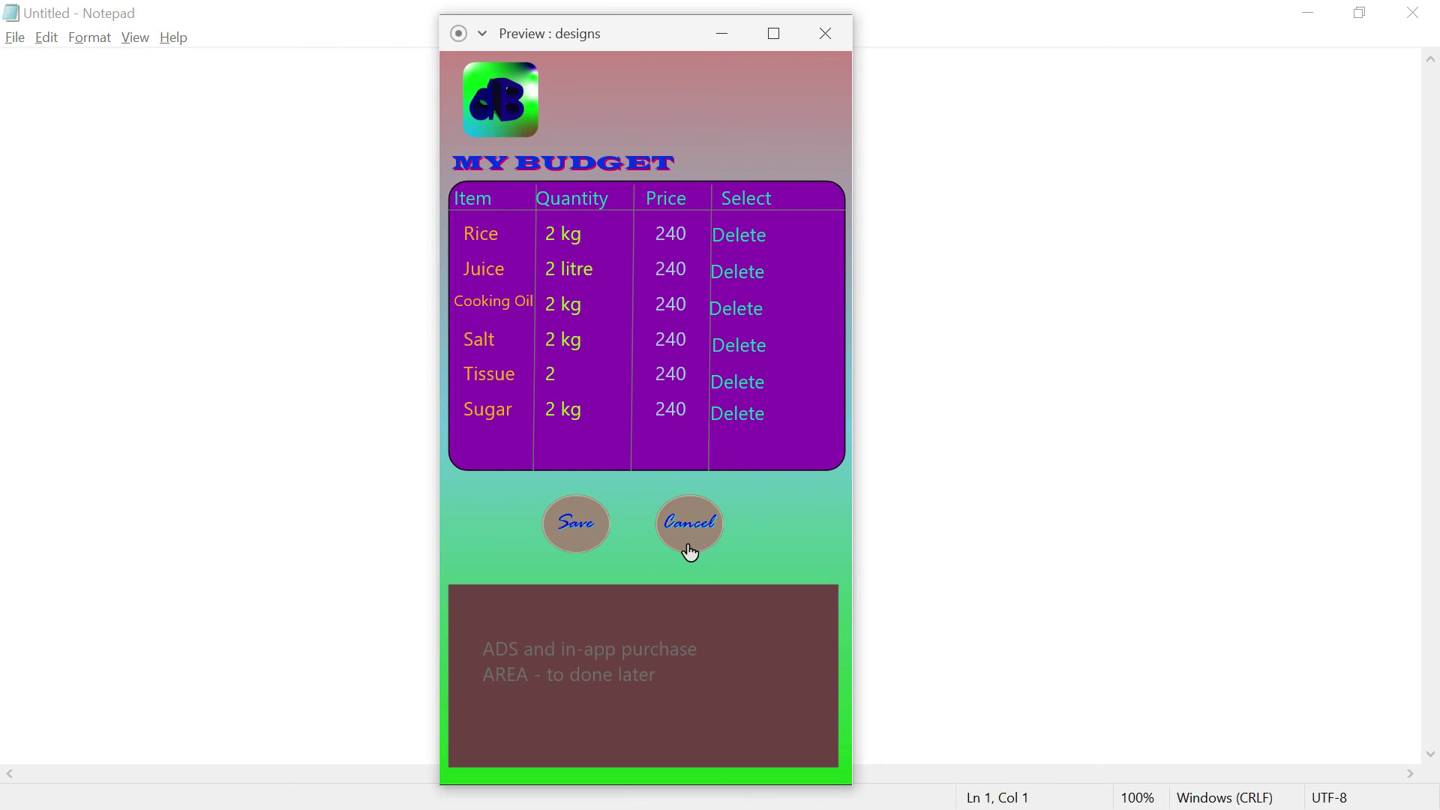
{"action": "left_click", "coordinate": [605, 531]}
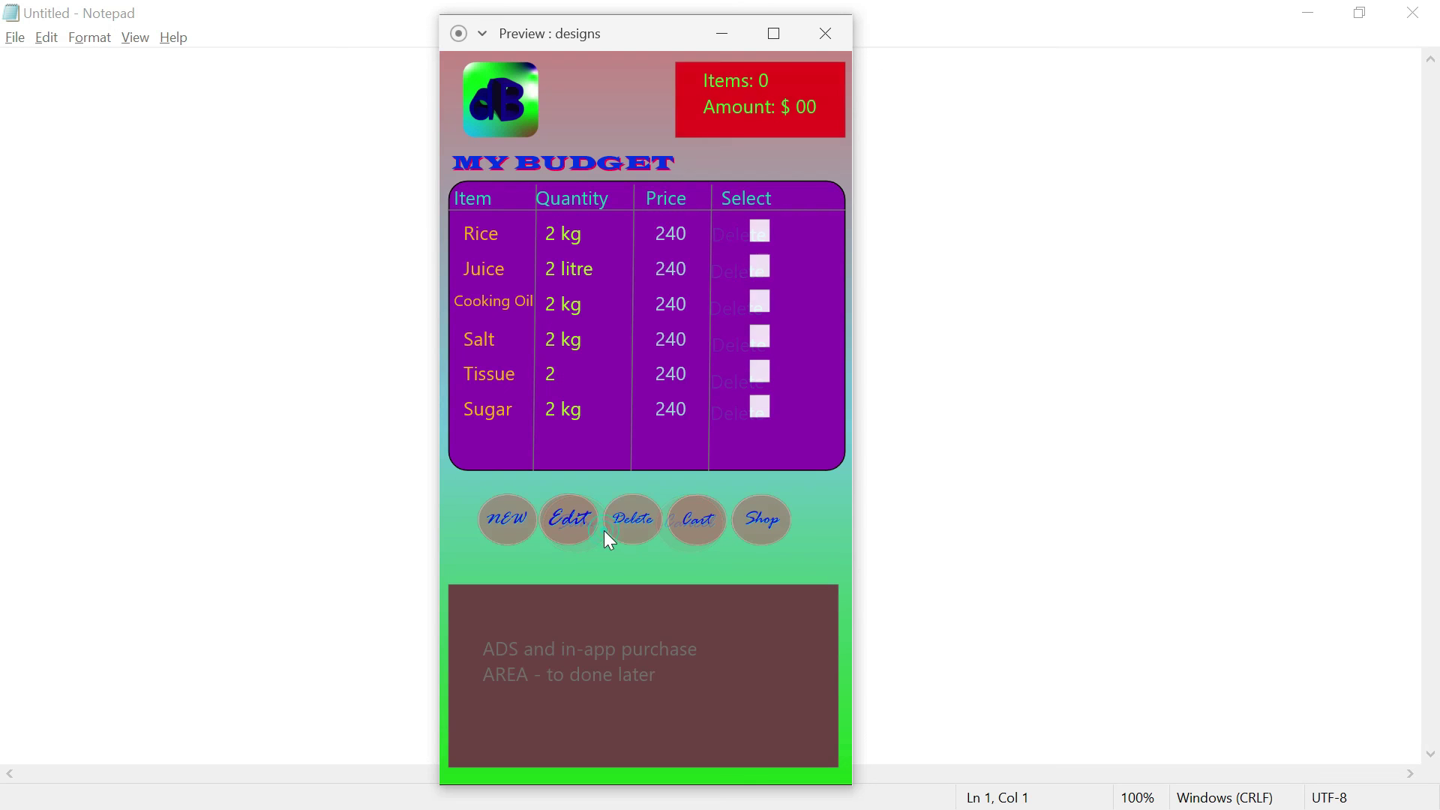
{"action": "left_click", "coordinate": [636, 540]}
{"action": "left_click", "coordinate": [685, 545]}
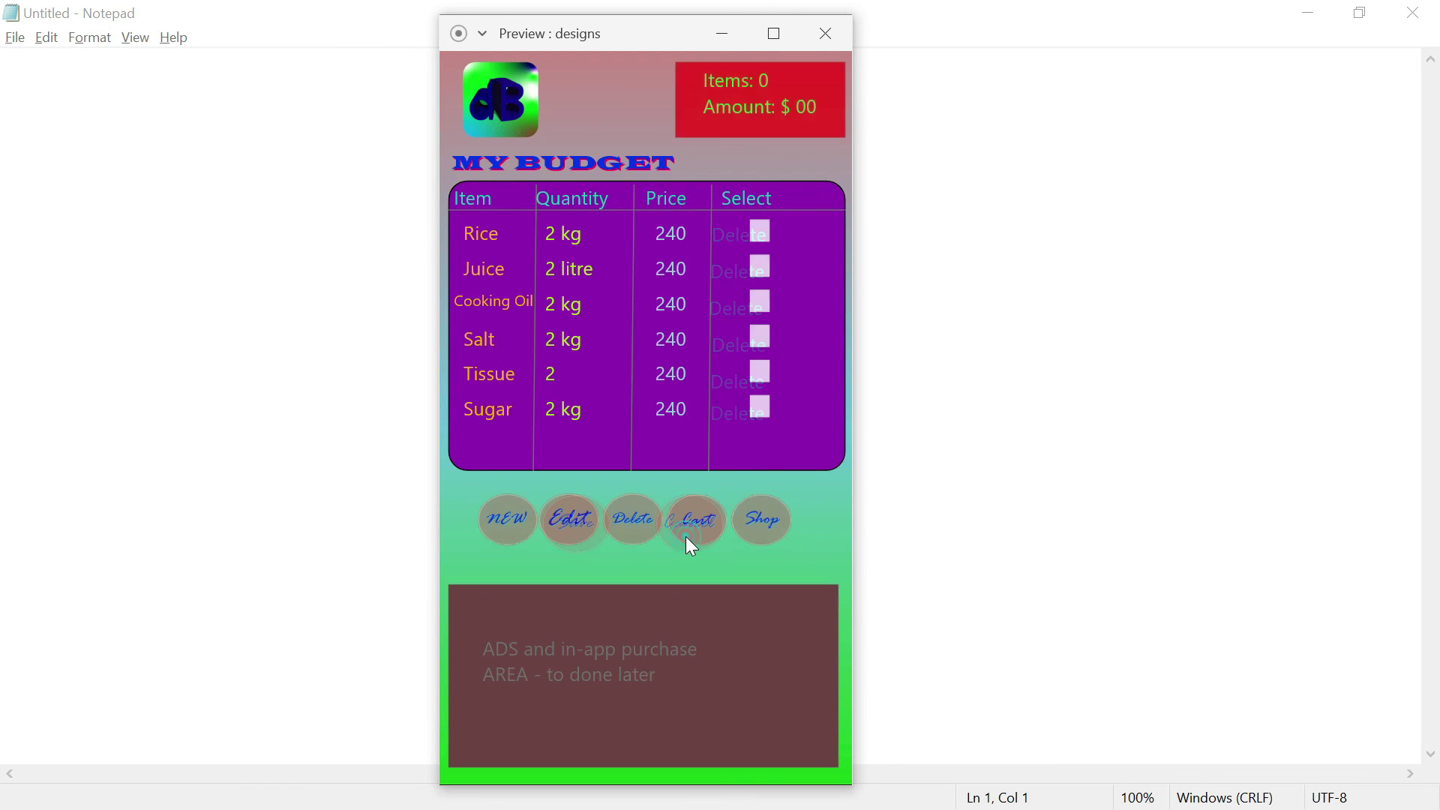
Test the Cart and Shop buttons and the return from each of their screens in the preview.
{"action": "left_click", "coordinate": [697, 538]}
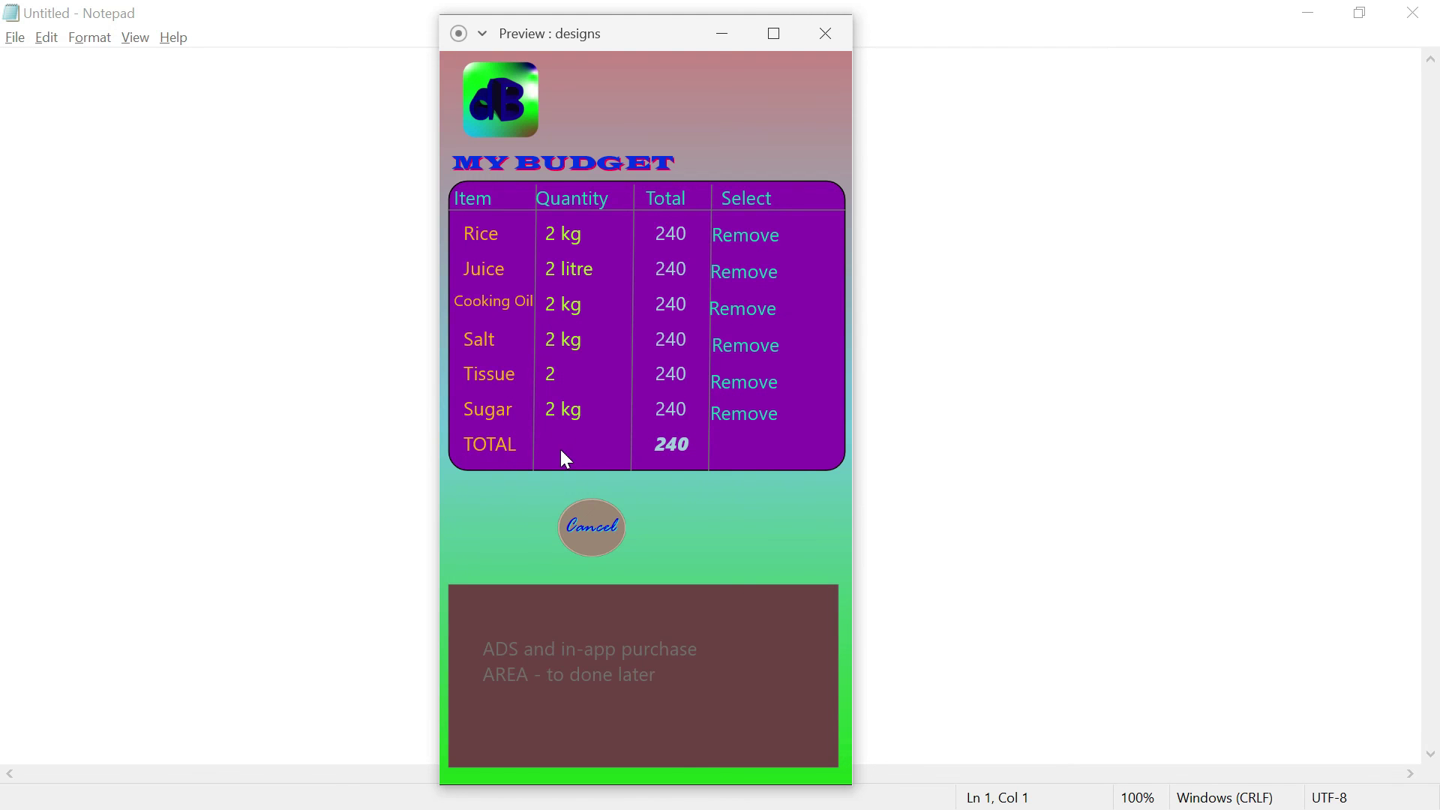
{"action": "left_click", "coordinate": [589, 527]}
{"action": "left_click", "coordinate": [755, 528]}
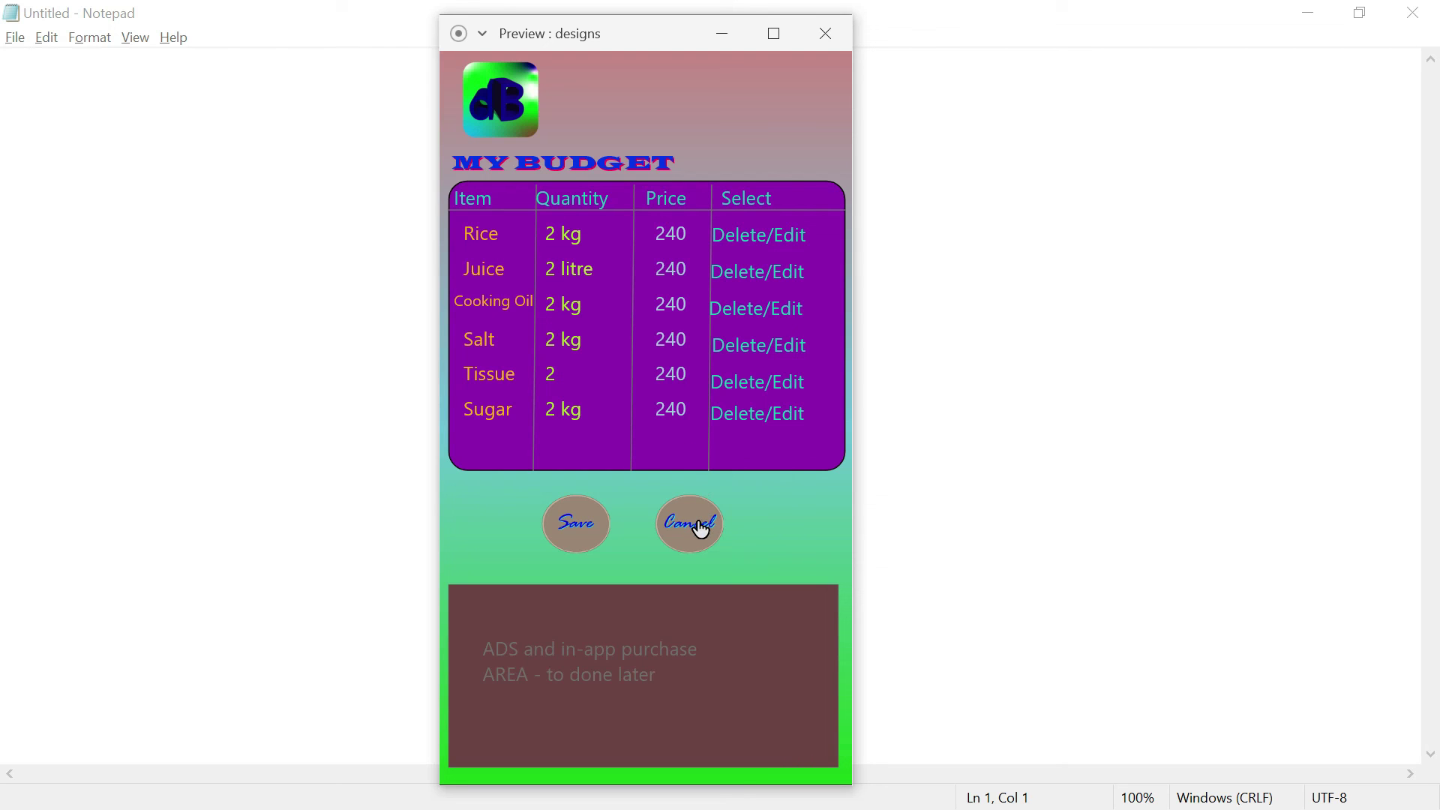
{"action": "left_click", "coordinate": [591, 529]}
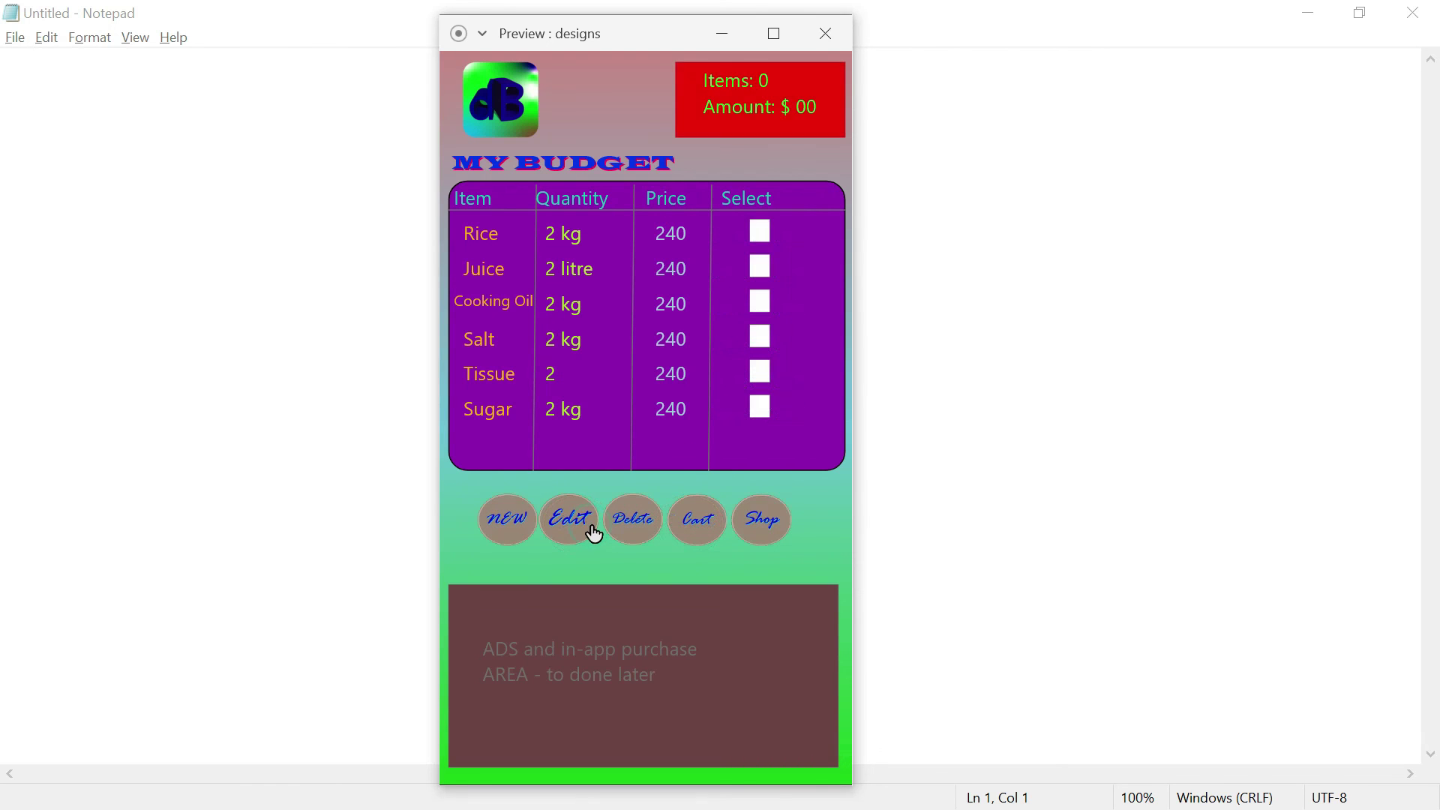